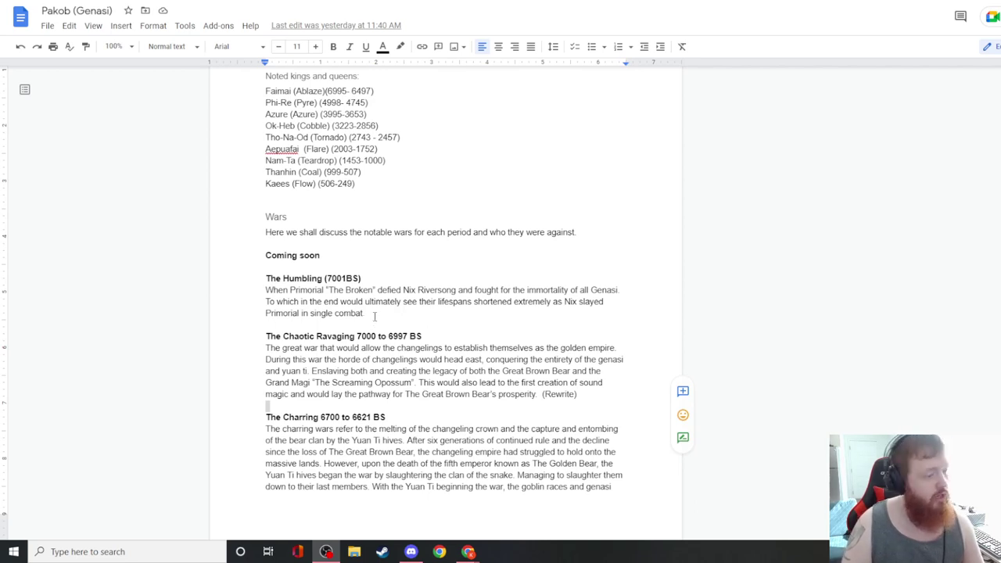
- End the description under "The Broken" with a period directly after "Nix Riversong"
{"action": "double_click", "coordinate": [380, 313]}
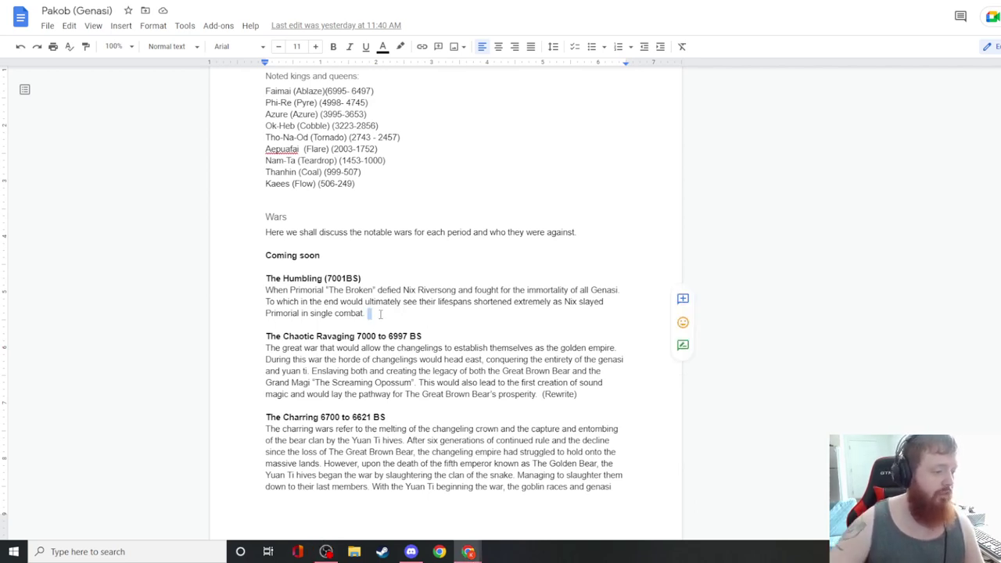
{"action": "left_click", "coordinate": [380, 313]}
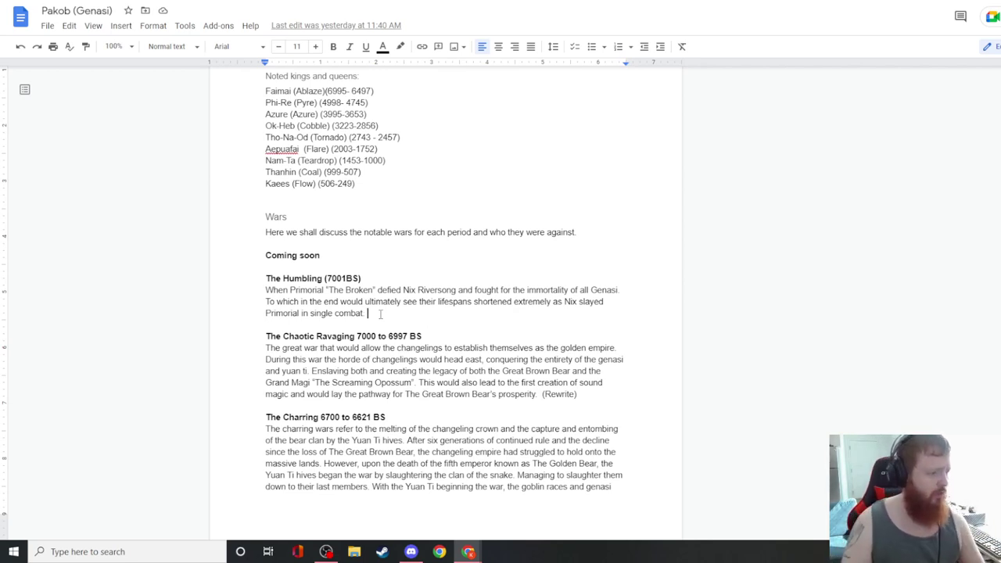
{"action": "scroll", "coordinate": [380, 313], "scroll_direction": "up", "scroll_amount": 4}
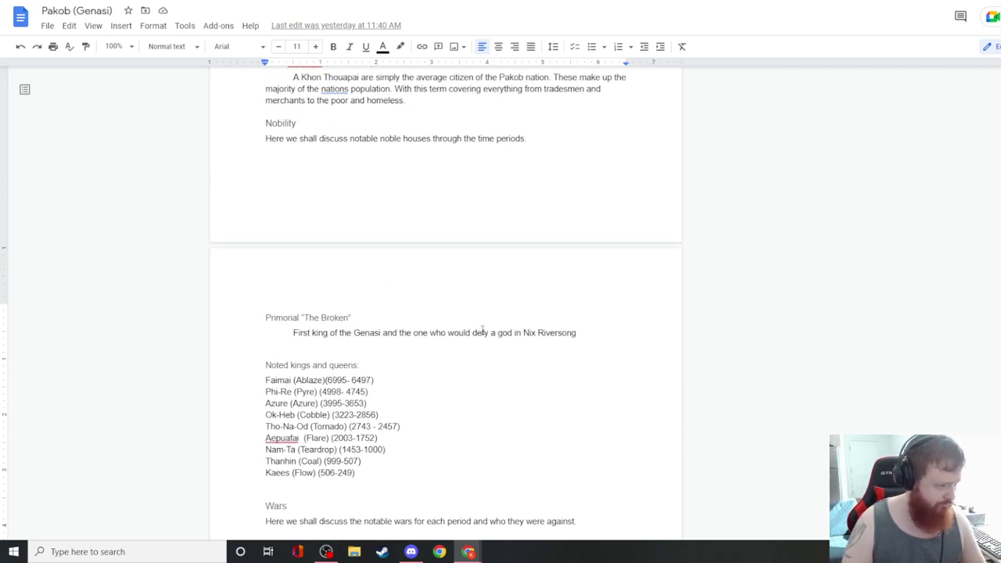
{"action": "left_click", "coordinate": [587, 333]}
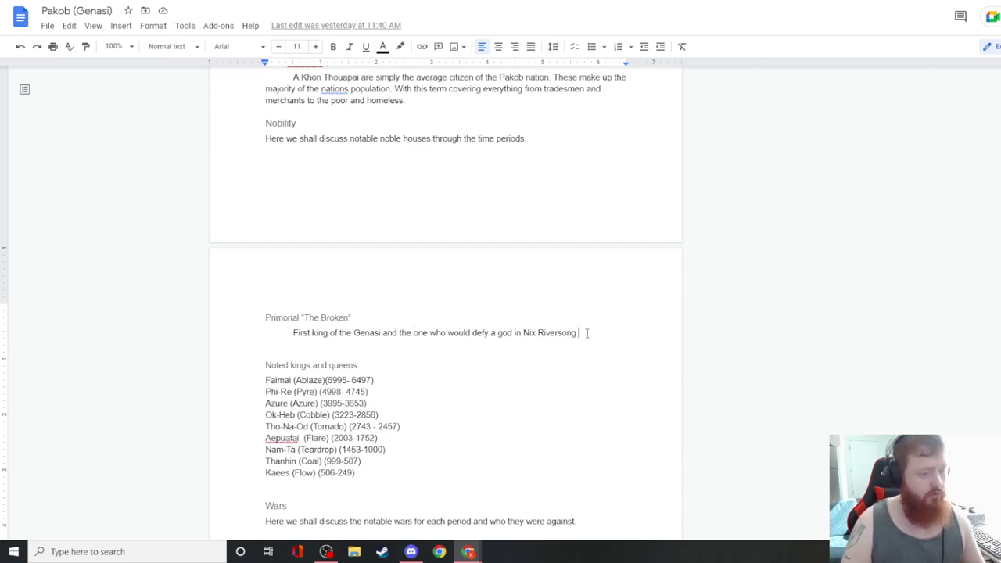
{"action": "key", "text": "BackSpace"}
{"action": "type", "text": "."}
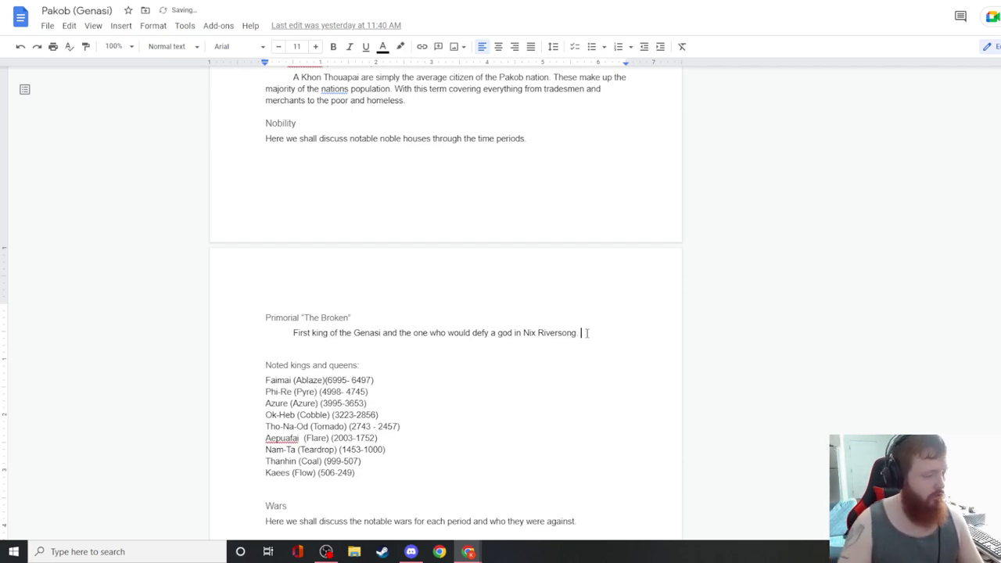
- Add two new lines after the summary paragraph of The Humbling (7001BS), following "in single combat."
{"action": "scroll", "coordinate": [555, 308], "scroll_direction": "down", "scroll_amount": 1}
{"action": "scroll", "coordinate": [555, 309], "scroll_direction": "down", "scroll_amount": 3}
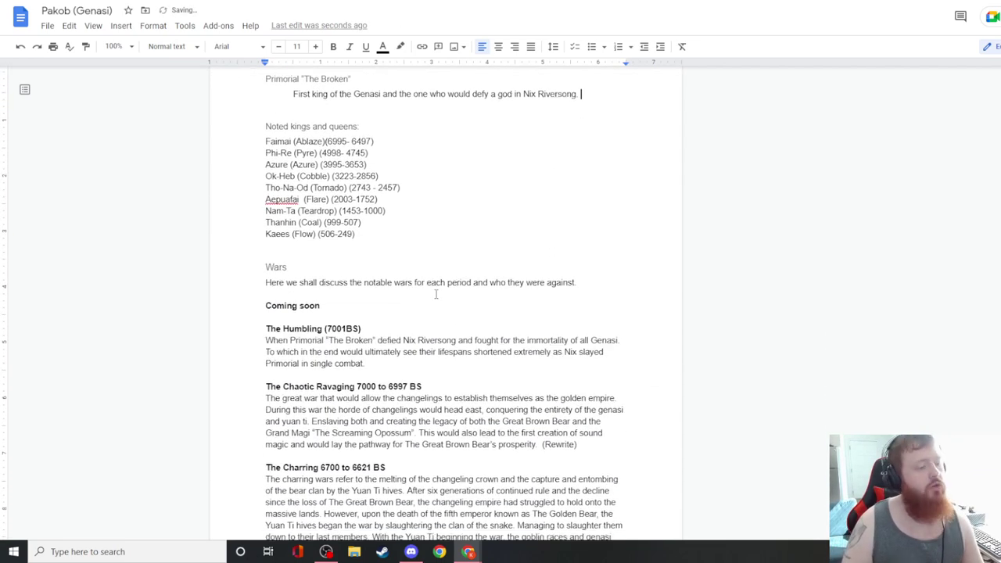
{"action": "left_click", "coordinate": [370, 312]}
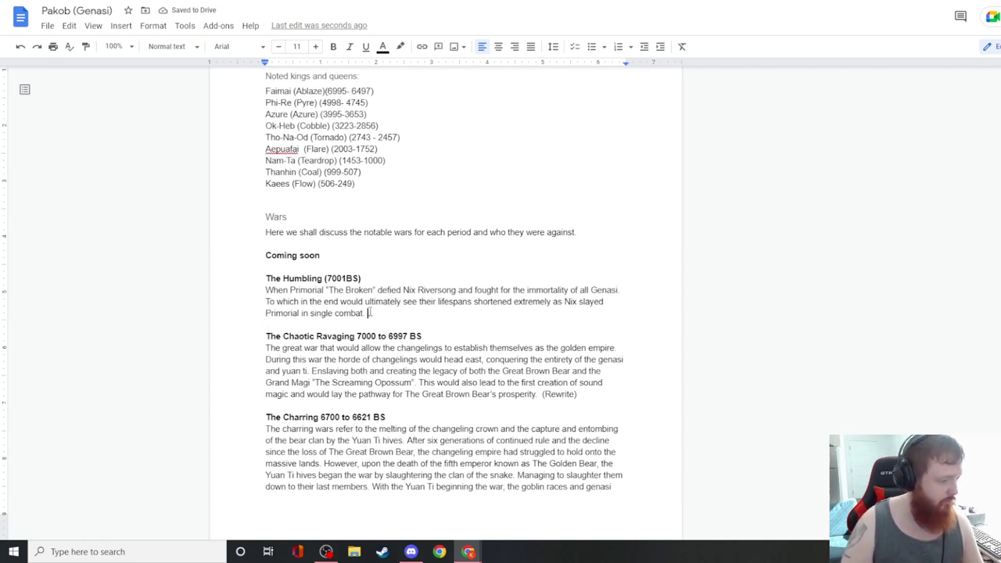
{"action": "key", "text": "Return"}
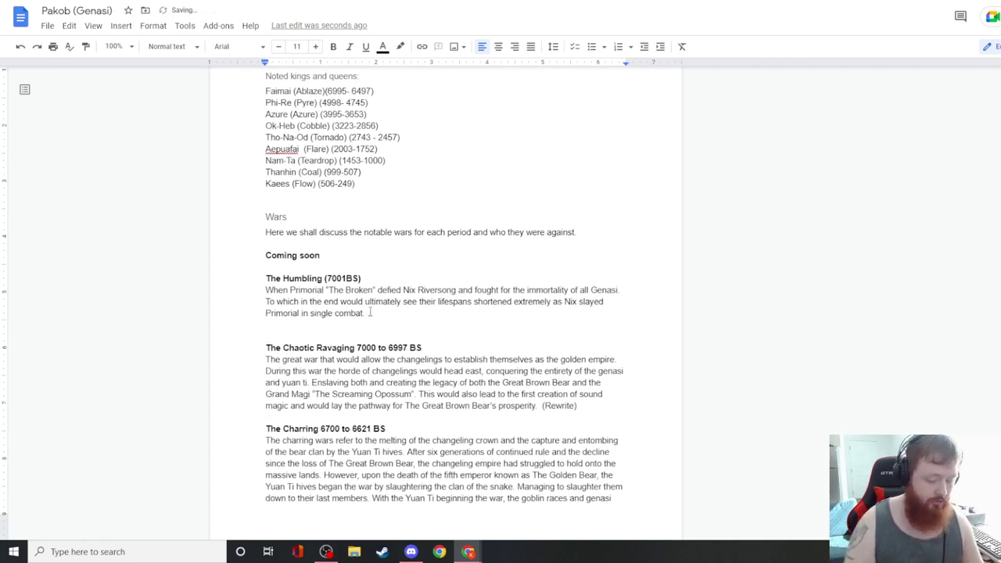
{"action": "key", "text": "Return"}
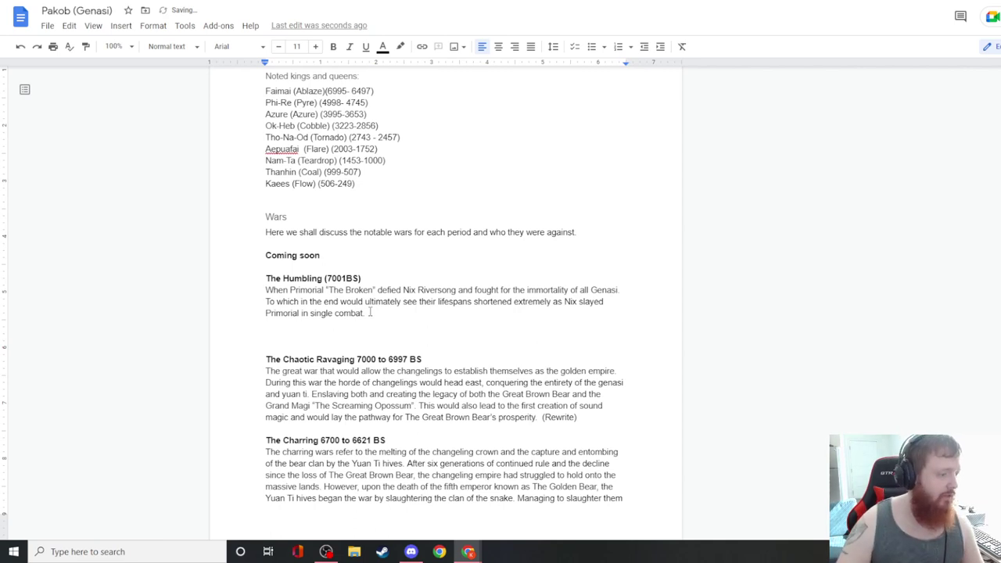
- Check the Age of chaos entries on the Events sheet of the Timeline spreadsheet, and return to the Pakob (Genasi) document
{"action": "key", "text": "ctrl+Tab"}
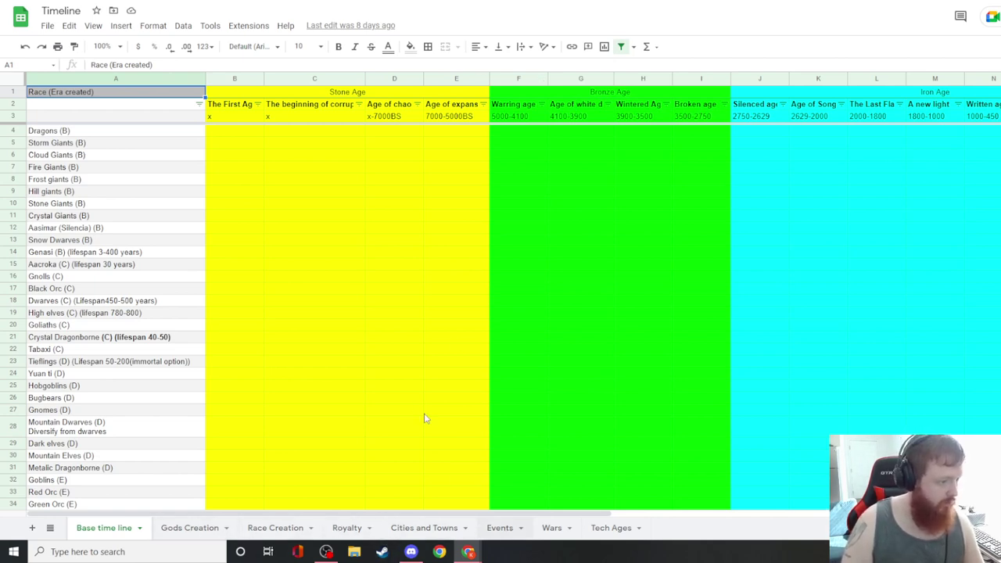
{"action": "left_click", "coordinate": [505, 528]}
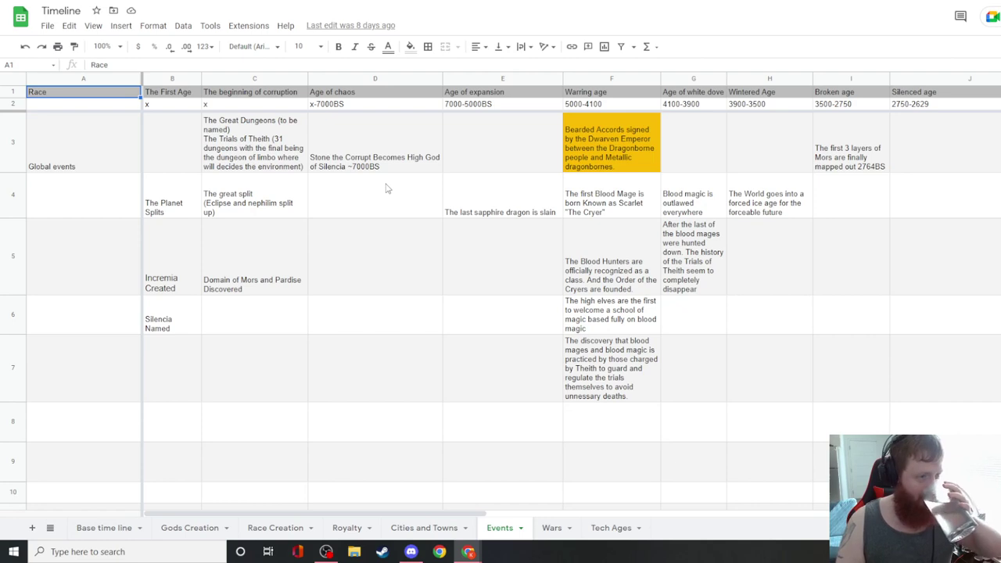
{"action": "key", "text": "ctrl+Tab"}
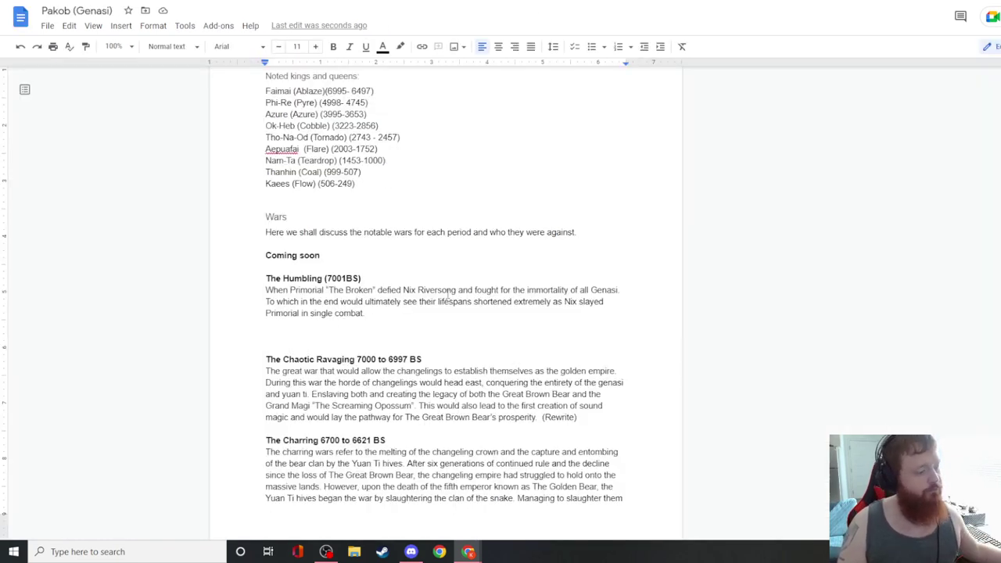
- Start an indented paragraph under The Humbling reading "At the end of the Age of Chaos and as many races at the time would record it"
{"action": "key", "text": "Tab"}
{"action": "type", "text": "At the end of the Age of Chaos"}
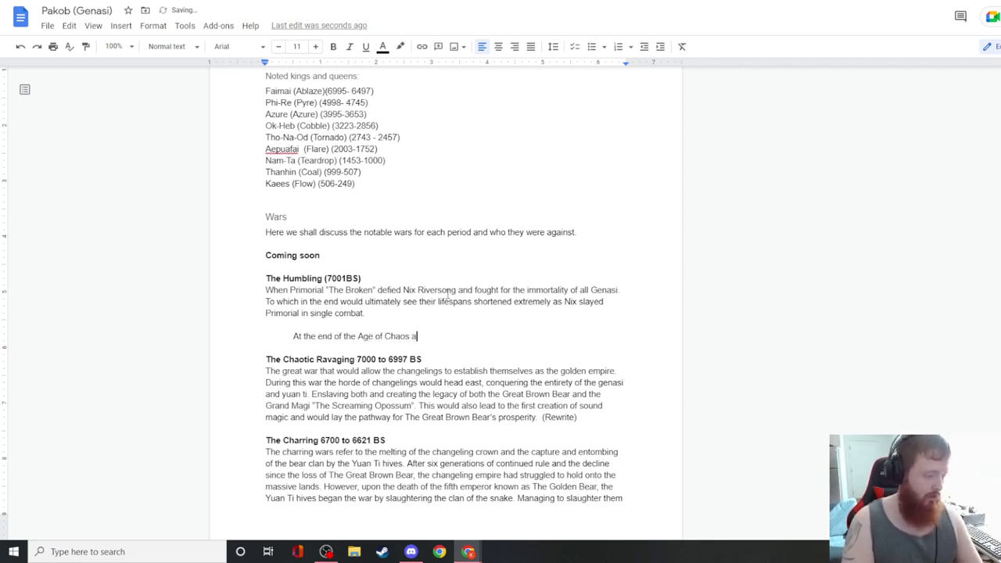
{"action": "type", "text": " and as ma"}
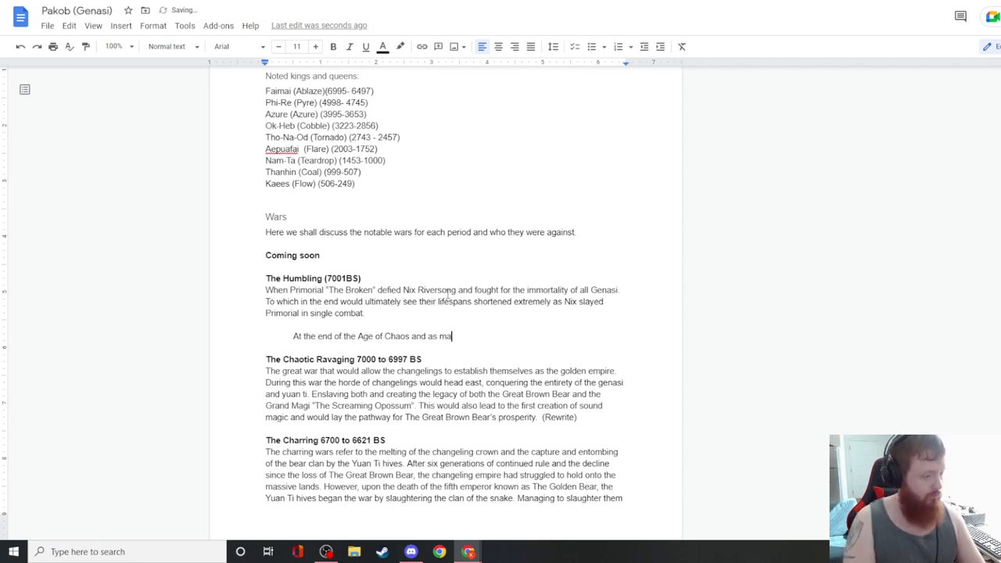
{"action": "type", "text": "ny races were"}
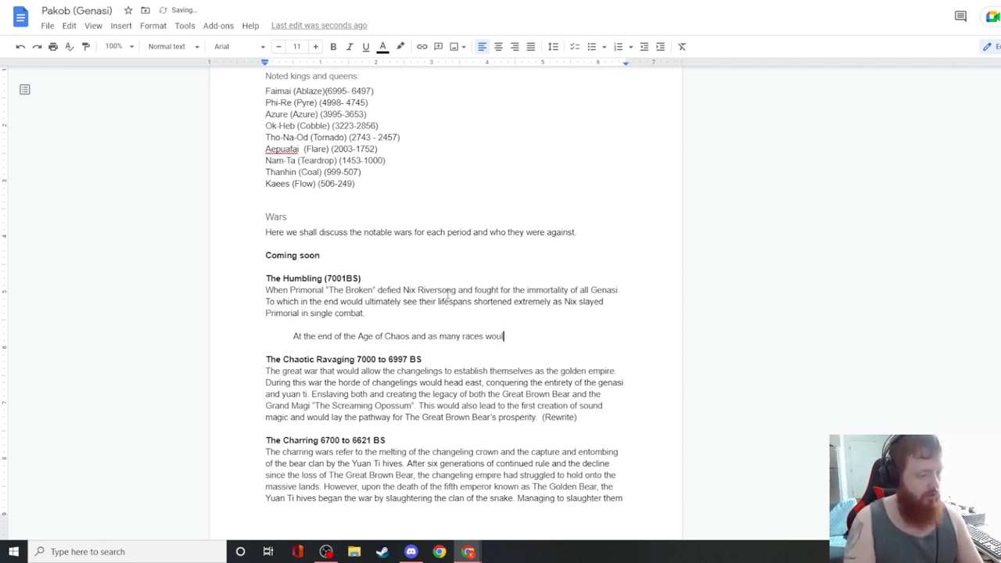
{"action": "key", "text": "BackSpace"}
{"action": "key", "text": "BackSpace"}
{"action": "key", "text": "BackSpace"}
{"action": "key", "text": "BackSpace"}
{"action": "type", "text": "at the time wo"}
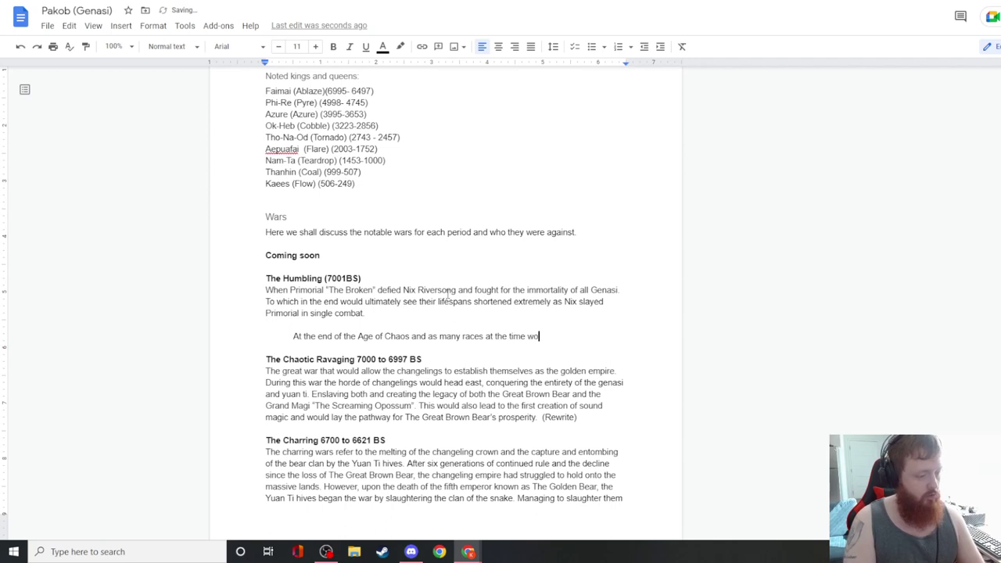
{"action": "type", "text": "uld record it "}
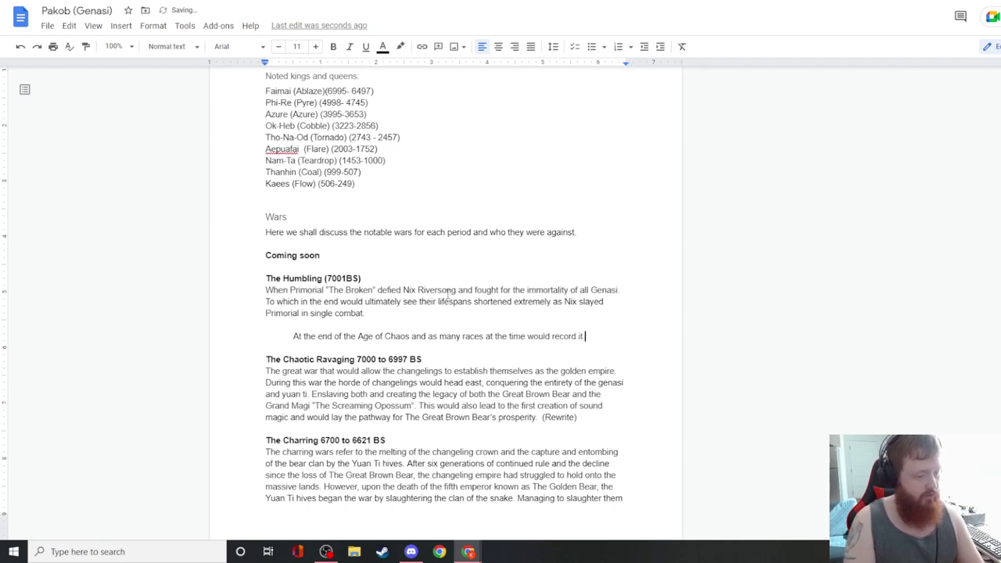
- Complete the new paragraph's opening sentence with "as, the end of the God Wars."
{"action": "type", "text": "as, the end of the "}
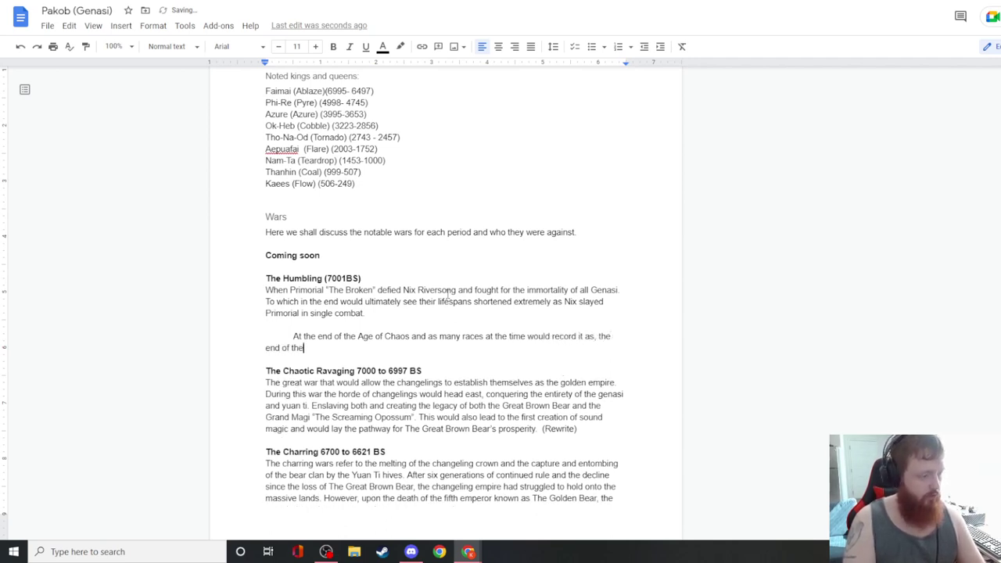
{"action": "type", "text": "God war"}
{"action": "key", "text": "BackSpace"}
{"action": "key", "text": "BackSpace"}
{"action": "key", "text": "BackSpace"}
{"action": "type", "text": "Wars."}
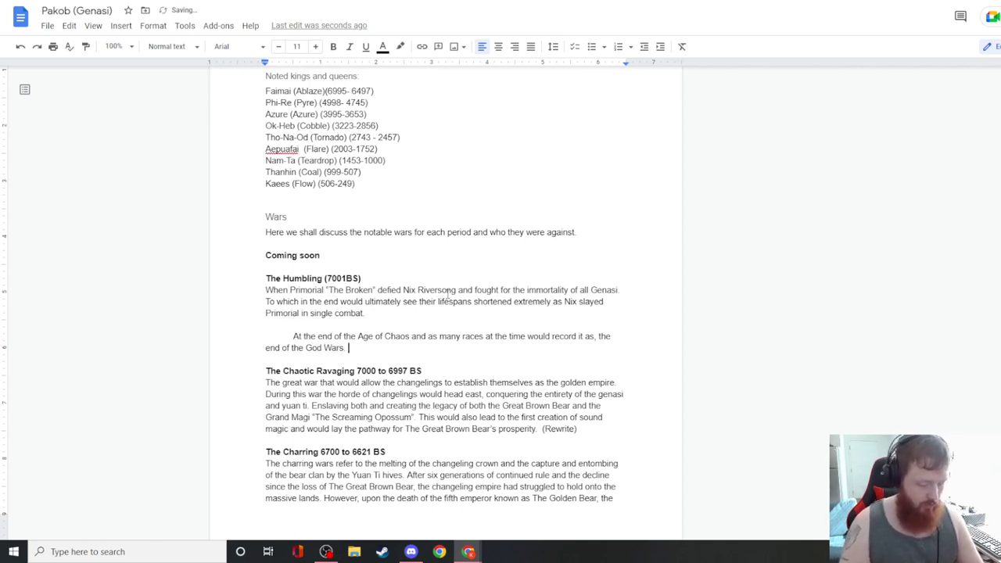
- Continue the paragraph with "The Genasi who had come out almost unscathed during the massive war, now stood to gain the most from"
{"action": "type", "text": " The Genasi"}
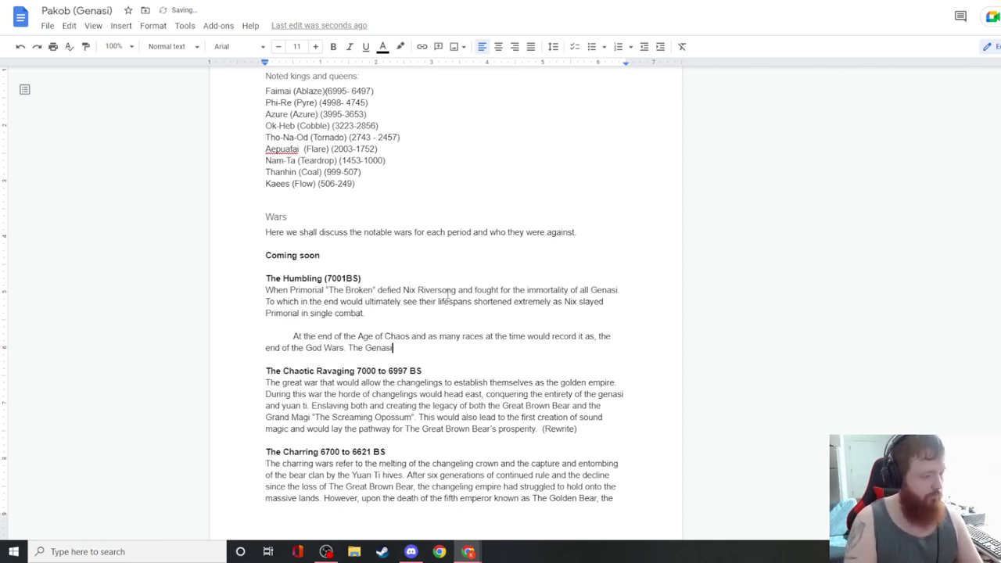
{"action": "type", "text": " who had come out almost unscathed during the massive war"}
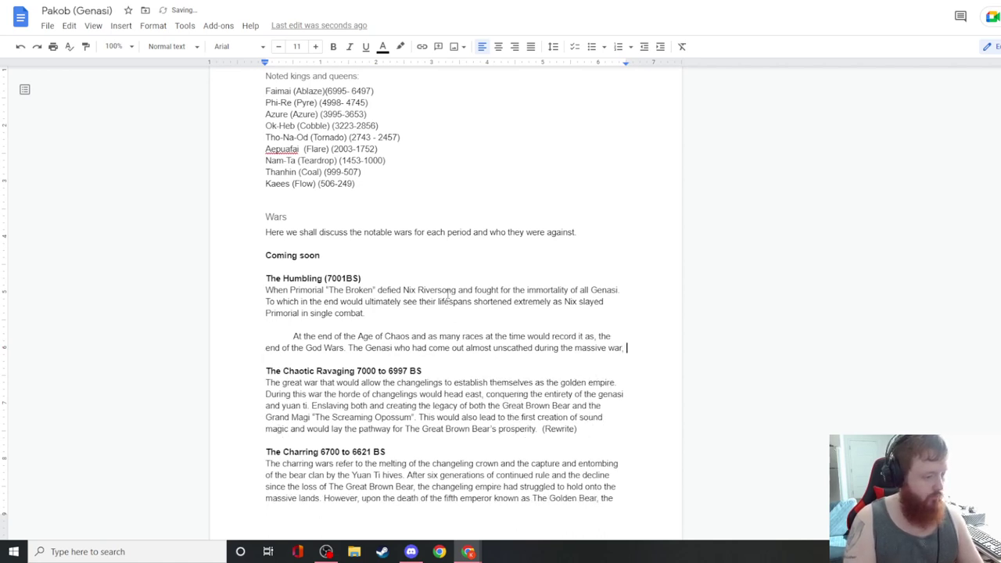
{"action": "type", "text": ", now stood to gaint h"}
{"action": "key", "text": "BackSpace"}
{"action": "key", "text": "BackSpace"}
{"action": "key", "text": "BackSpace"}
{"action": "type", "text": "the most fi"}
{"action": "type", "text": "om"}
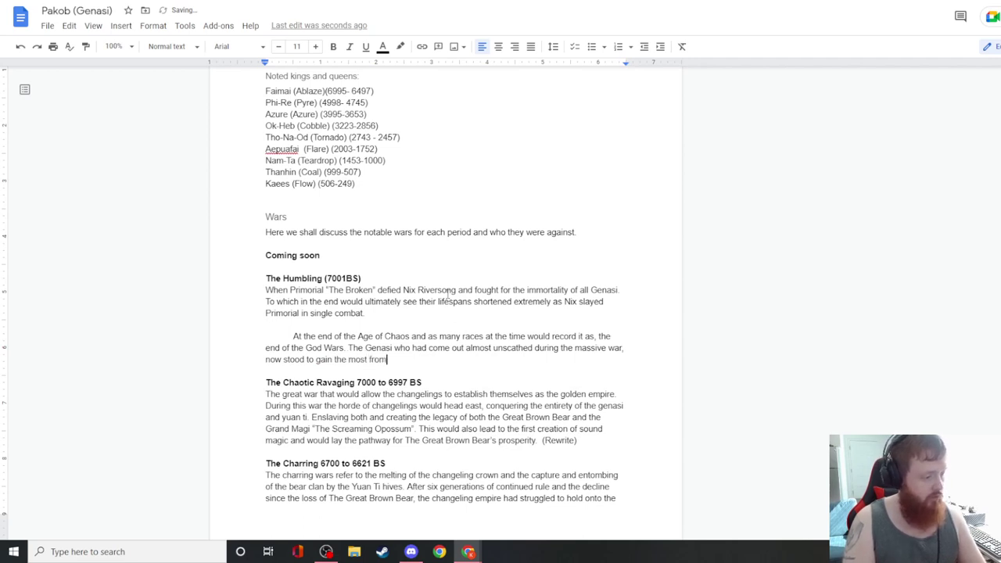
- Finish the sentence about the Genasi with "the weakened races and the remaining gods who ruled."
{"action": "type", "text": " the weaken"}
{"action": "type", "text": "ne"}
{"action": "key", "text": "BackSpace"}
{"action": "key", "text": "BackSpace"}
{"action": "type", "text": "ned rac"}
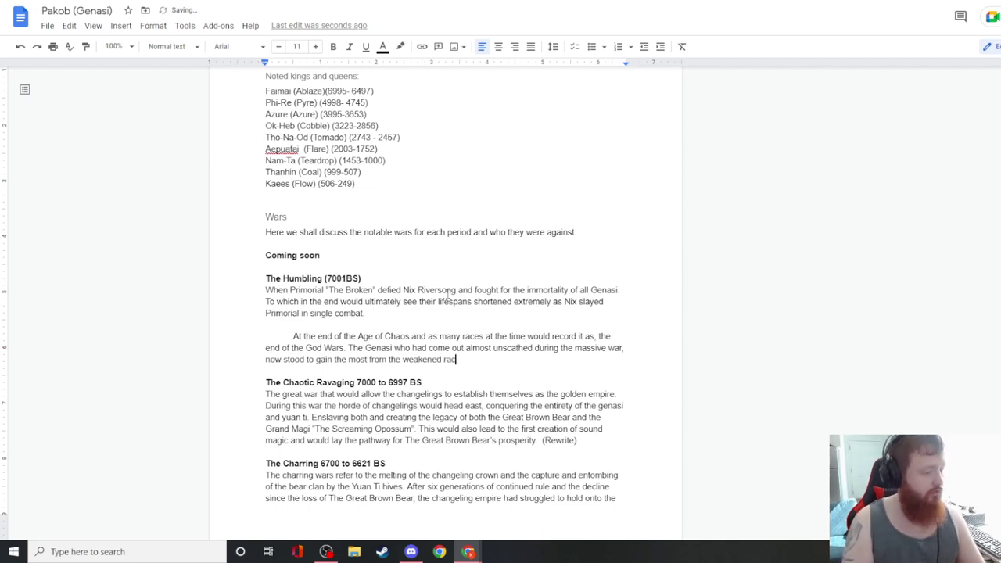
{"action": "type", "text": "es and "}
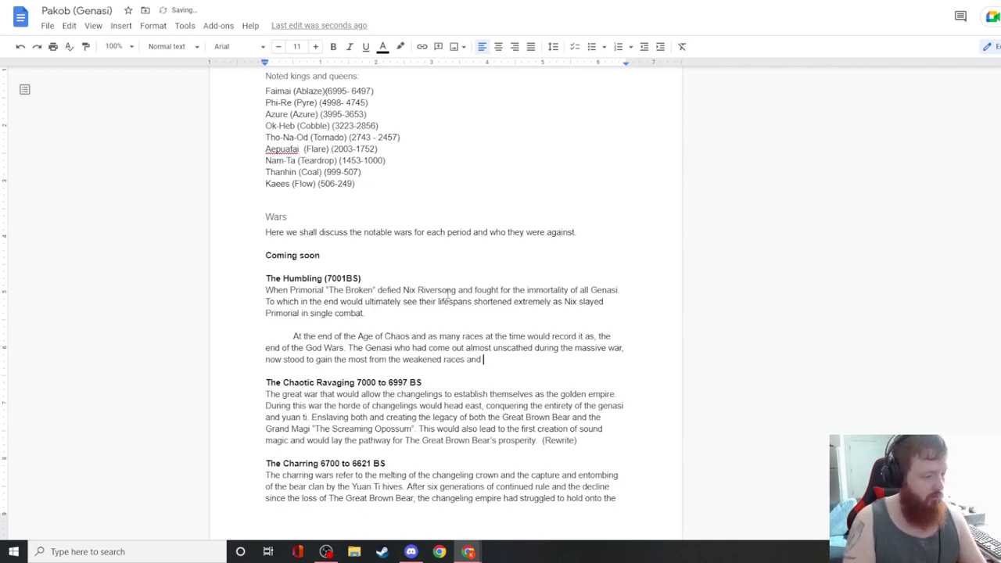
{"action": "type", "text": "the remaining"}
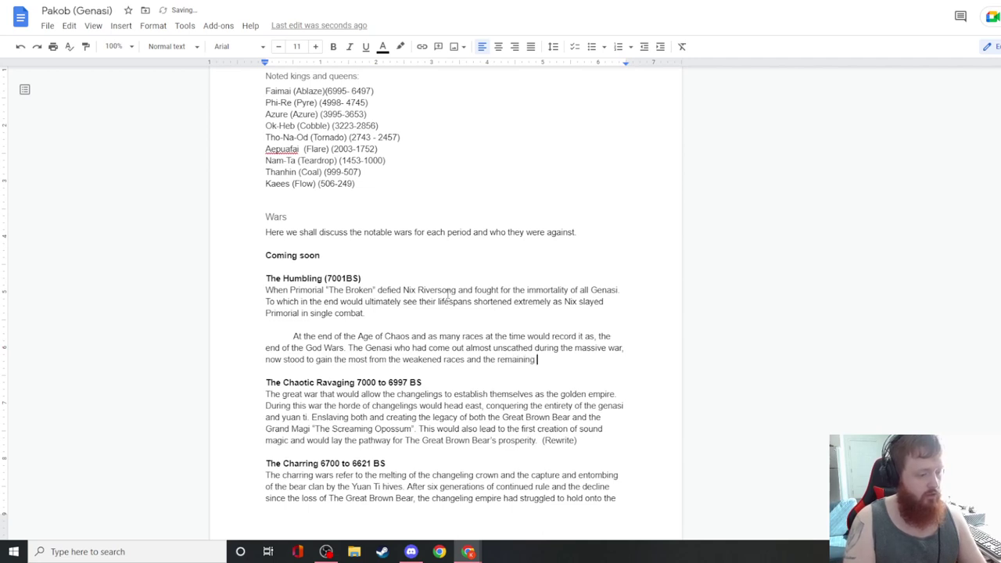
{"action": "type", "text": " gods who ruled. T"}
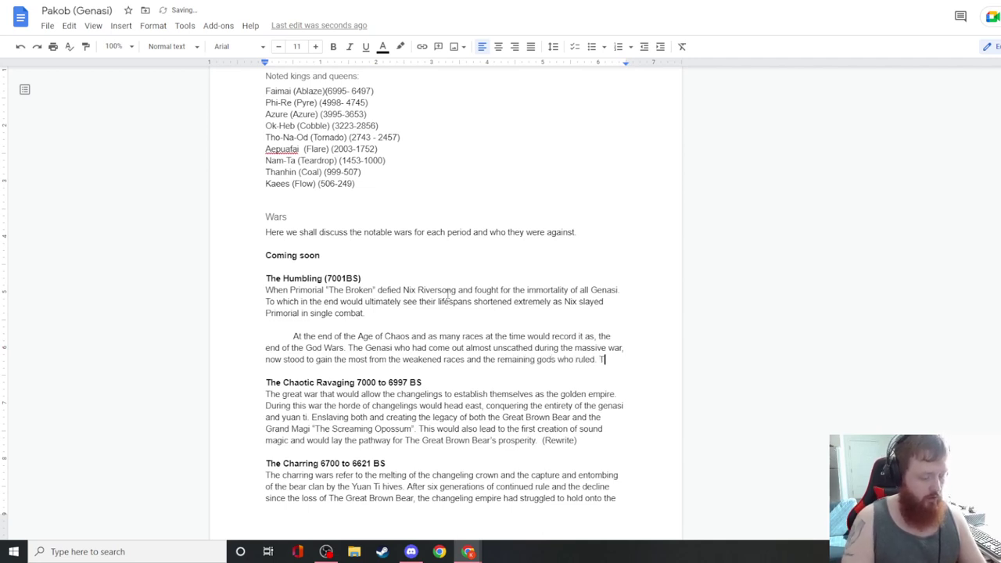
- Begin the following sentence with "Though the High King Stone had not yet been crowned, the many gods were"
{"action": "type", "text": "hough the "}
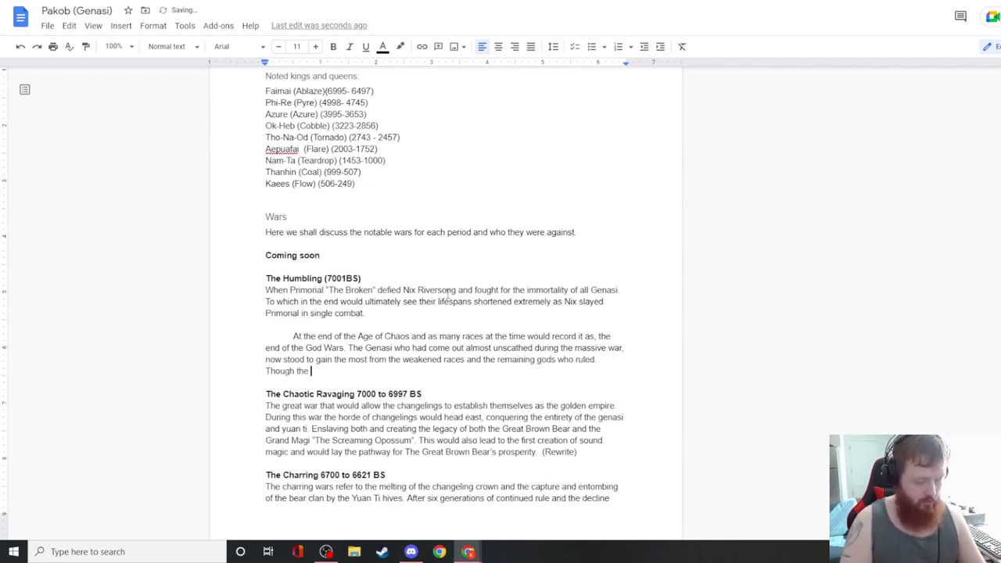
{"action": "type", "text": "High King Stone"}
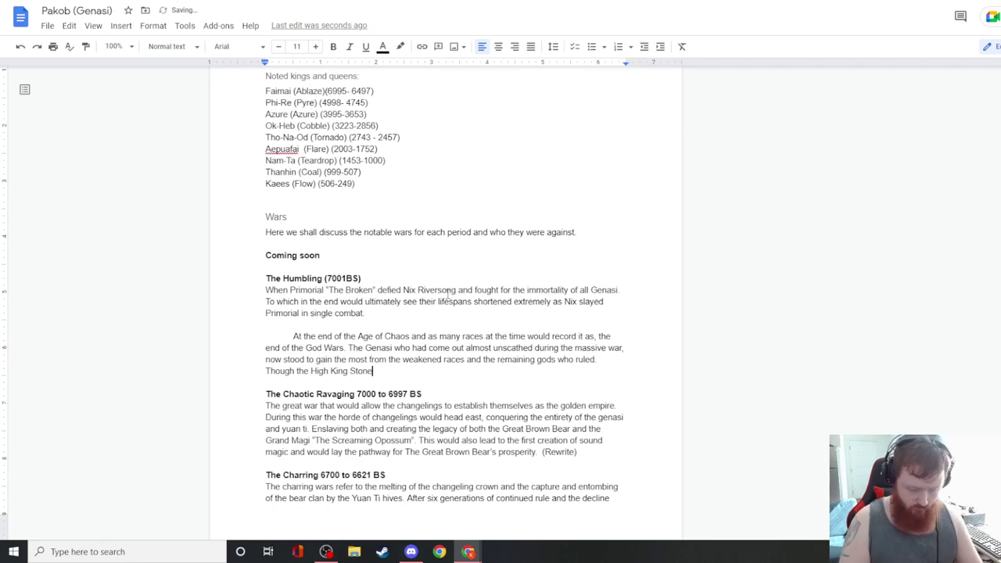
{"action": "type", "text": " had not yet been crowned"}
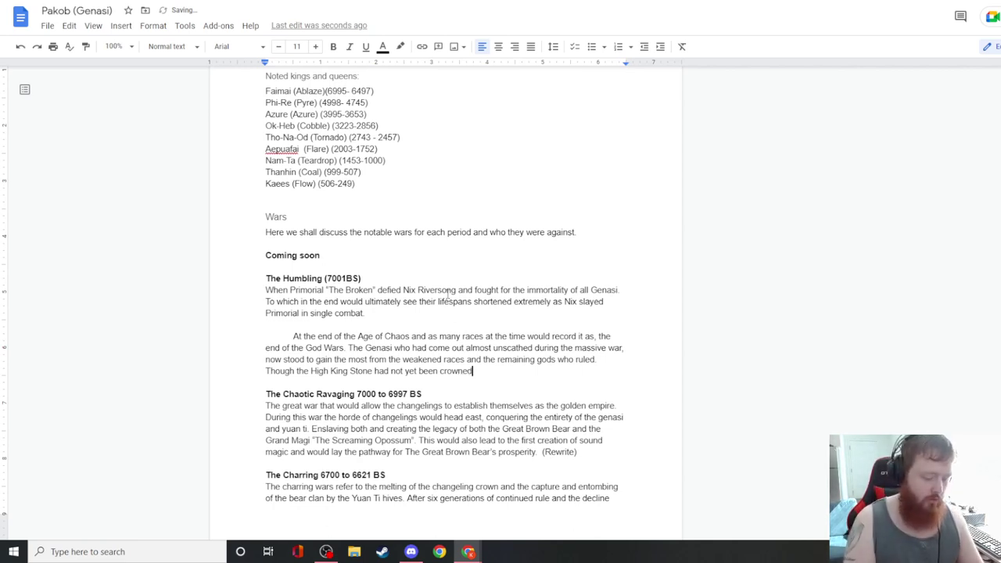
{"action": "type", "text": ", the "}
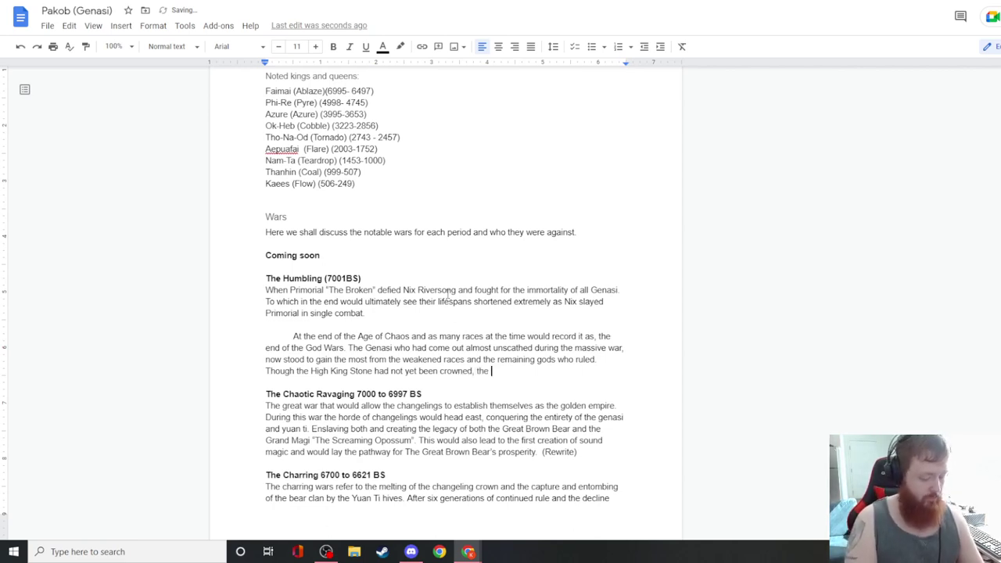
{"action": "type", "text": "many gods were "}
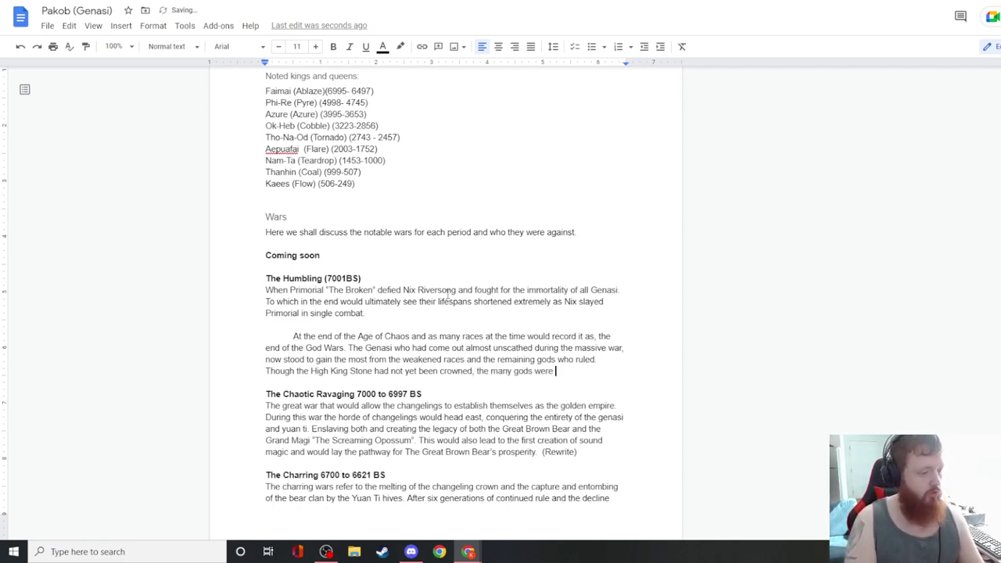
- Finish the sentence about the gods with "on deaths doorstep and were one push away from being destroyed."
{"action": "type", "text": "on the"}
{"action": "key", "text": "BackSpace"}
{"action": "key", "text": "BackSpace"}
{"action": "key", "text": "BackSpace"}
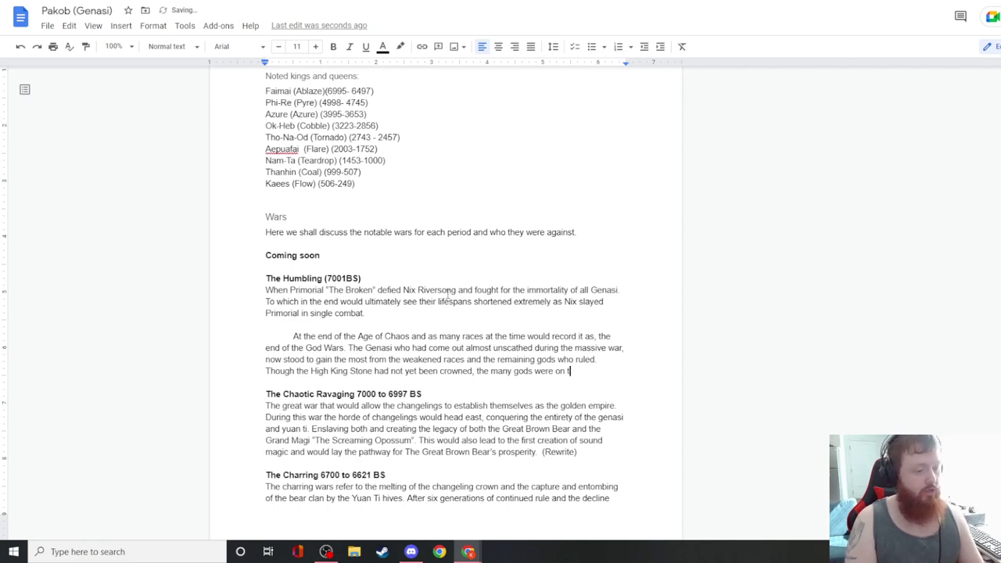
{"action": "type", "text": "deaths door"}
{"action": "type", "text": "step and were one"}
{"action": "type", "text": " push away"}
{"action": "type", "text": " from being "}
{"action": "type", "text": "destroyed"}
{"action": "type", "text": ". At this ti"}
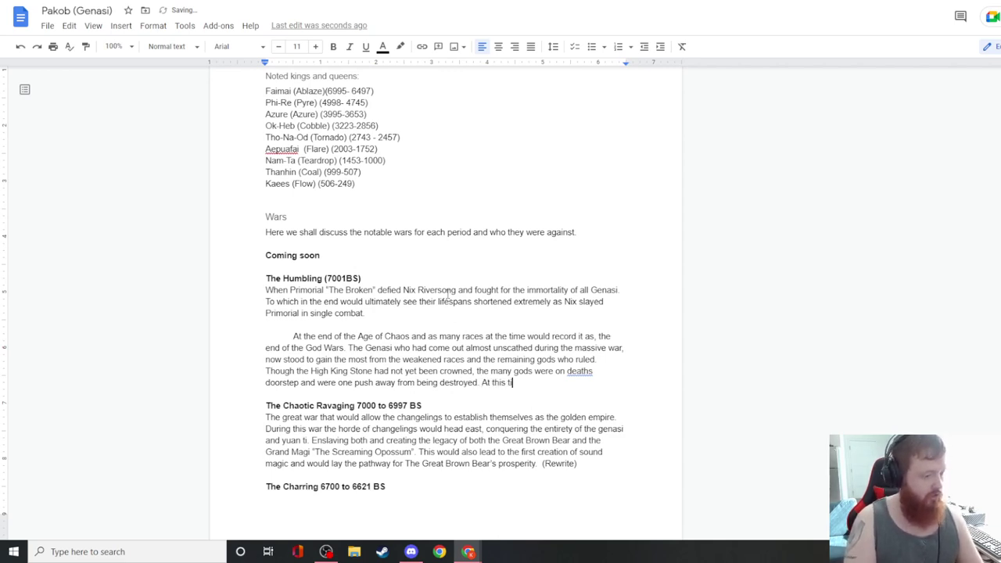
{"action": "key", "text": "BackSpace"}
{"action": "key", "text": "BackSpace"}
{"action": "key", "text": "BackSpace"}
{"action": "key", "text": "BackSpace"}
{"action": "key", "text": "BackSpace"}
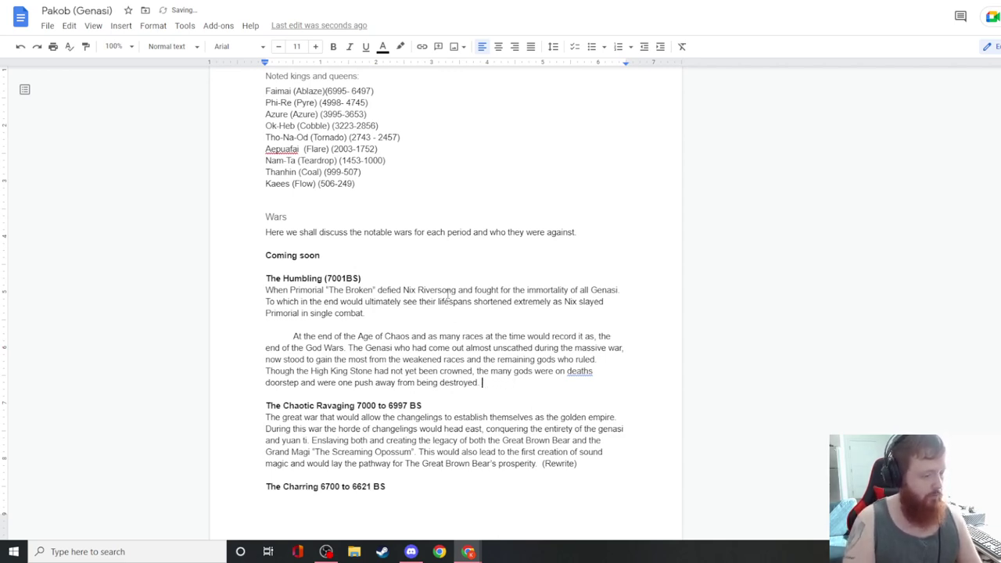
- Start a new indented paragraph under The Humbling with "During the year 7001 BS, the"
{"action": "key", "text": "Return"}
{"action": "type", "text": "During this"}
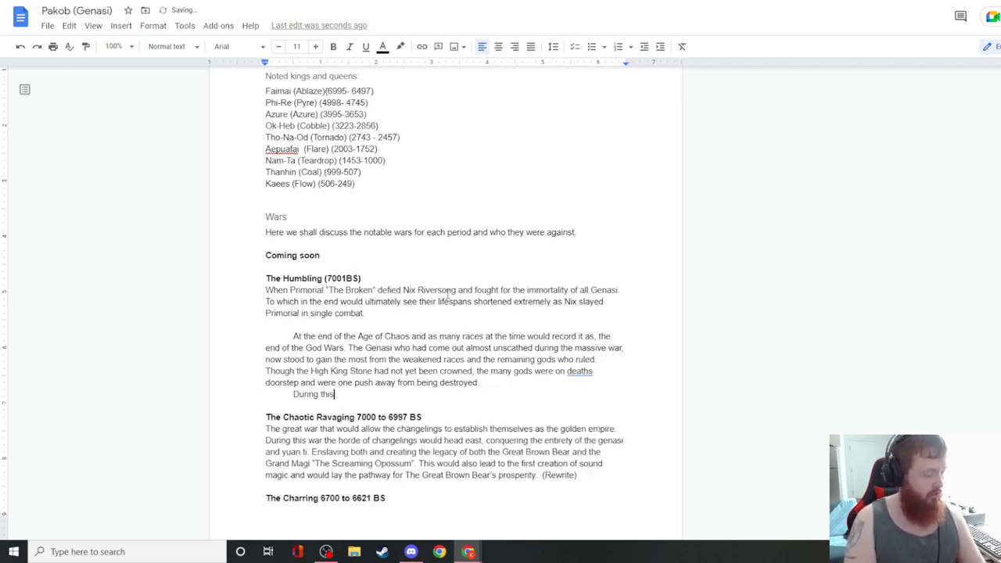
{"action": "key", "text": "BackSpace"}
{"action": "key", "text": "BackSpace"}
{"action": "type", "text": "e year "}
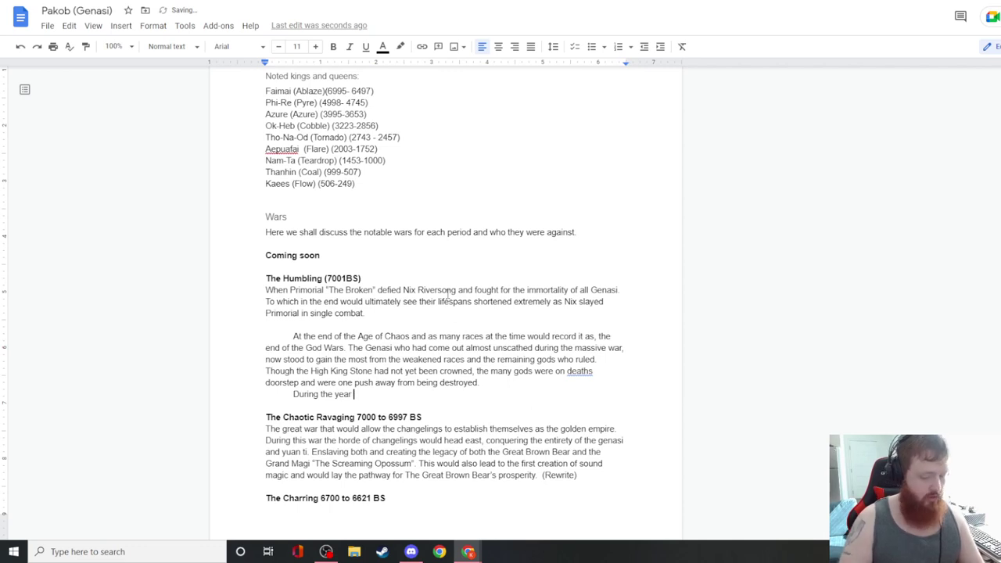
{"action": "type", "text": "7001 BS "}
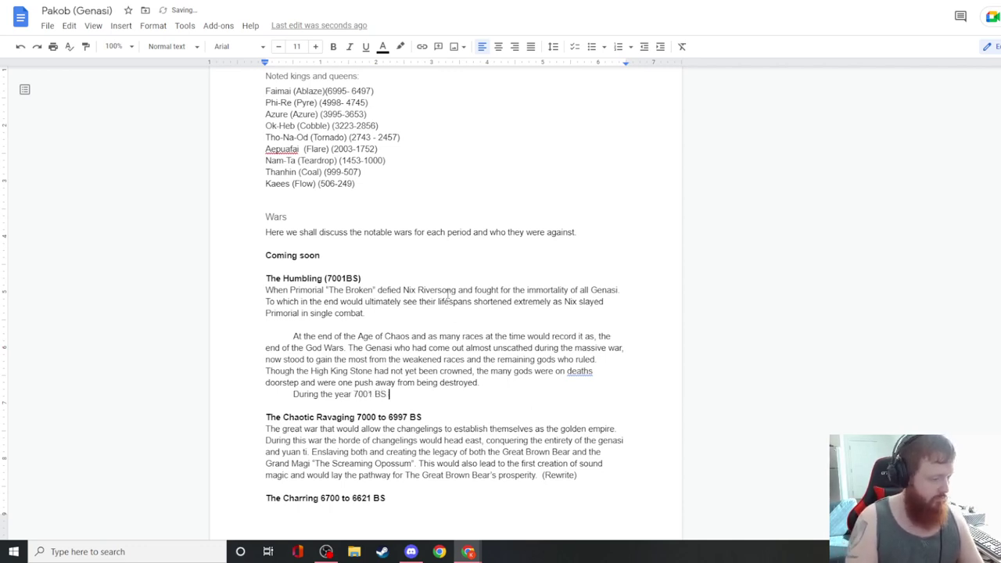
{"action": "type", "text": " the"}
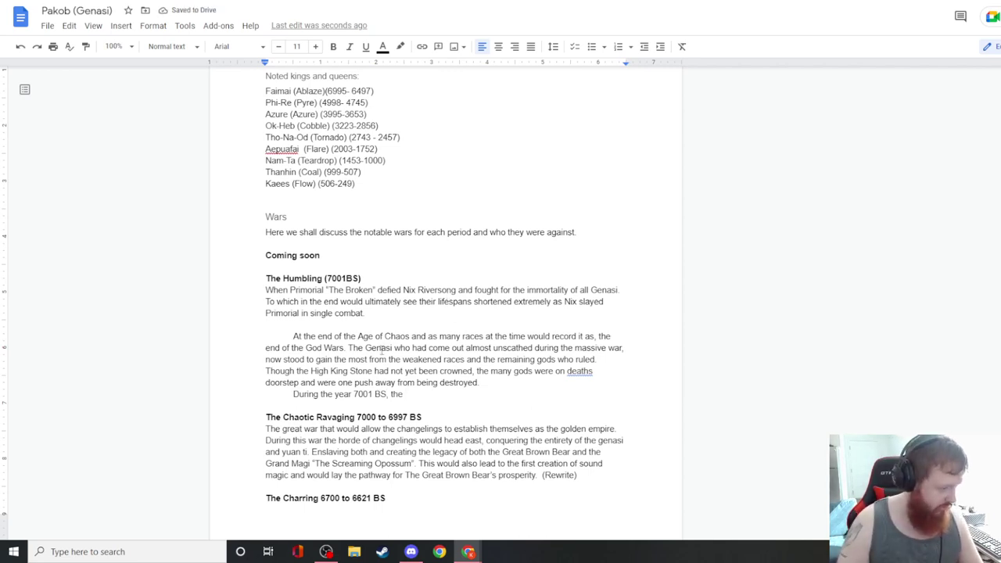
- Replace "Genasi" with "Pakob" in the sentence about coming out almost unscathed during the massive war
{"action": "left_click_drag", "start_coordinate": [394, 347], "coordinate": [366, 348]}
{"action": "type", "text": "Pako"}
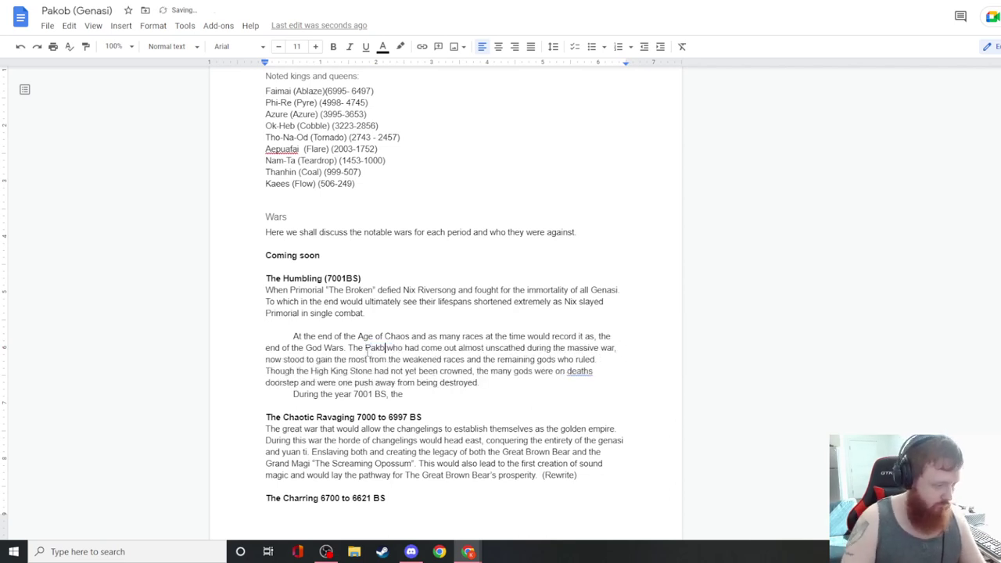
{"action": "type", "text": "b"}
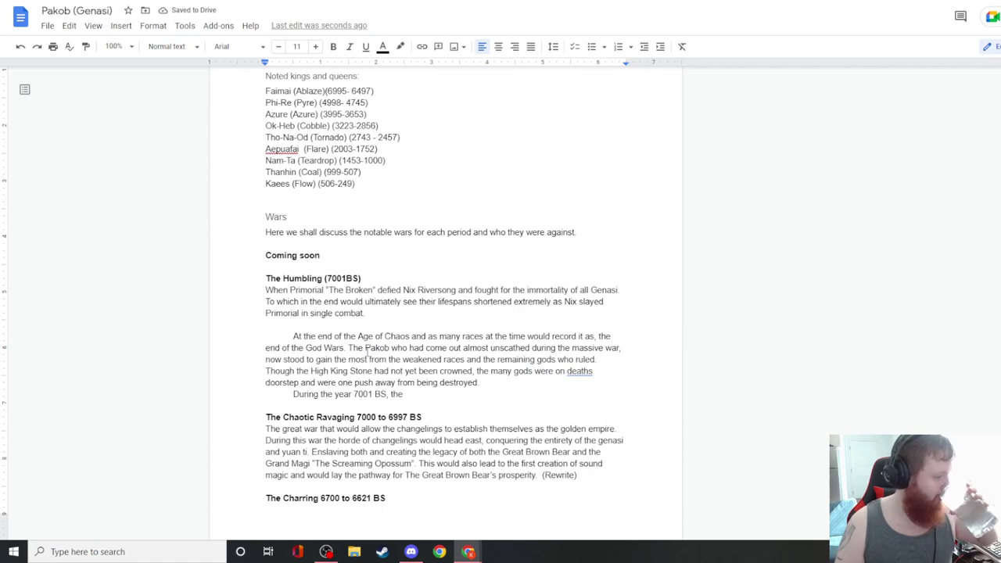
- Continue the 7001 BS sentence with "Pakob had finally mastered the martial arts known as the"
{"action": "left_click", "coordinate": [419, 393]}
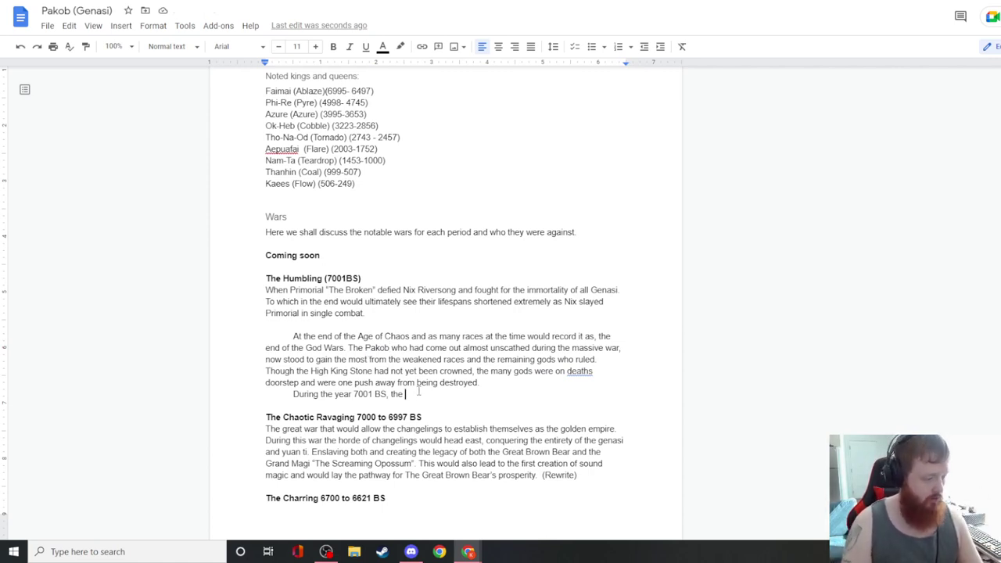
{"action": "type", "text": "Pakob "}
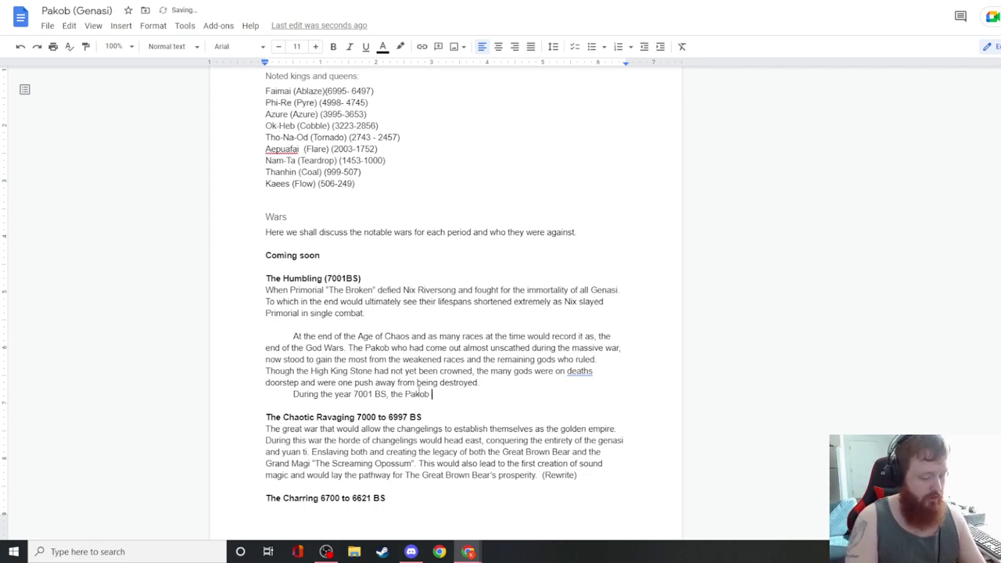
{"action": "type", "text": "had finally maste"}
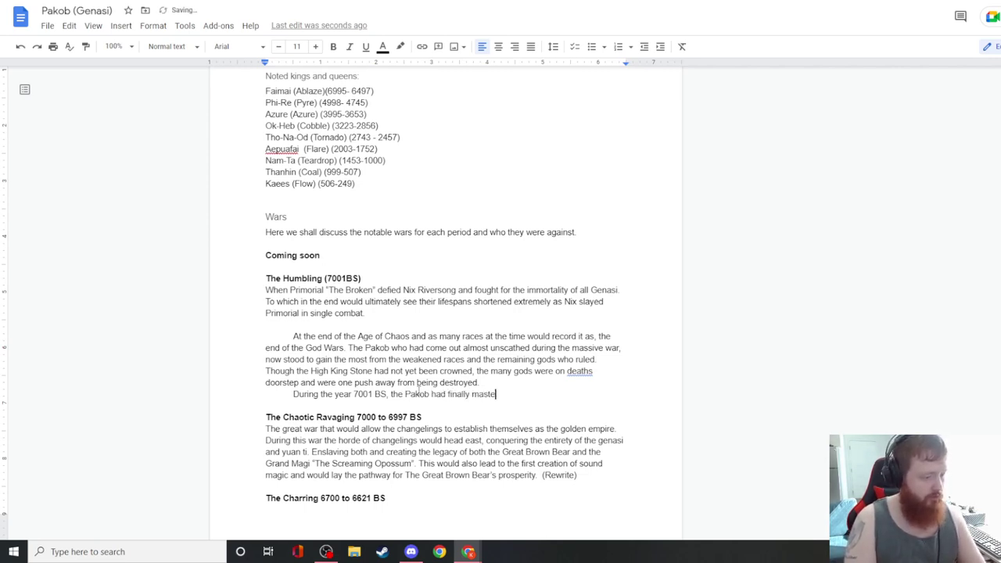
{"action": "type", "text": "red the martial"}
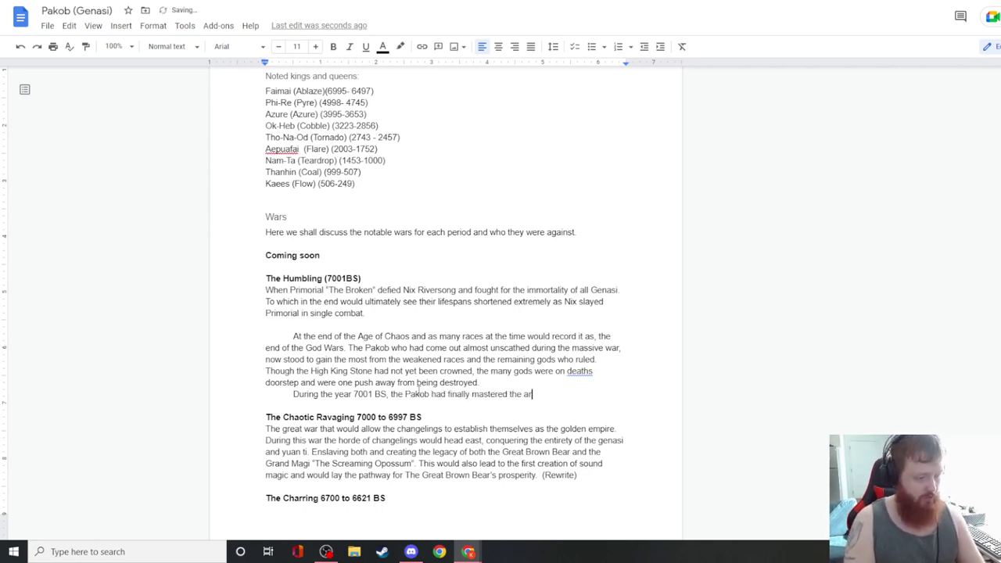
{"action": "type", "text": " arts k"}
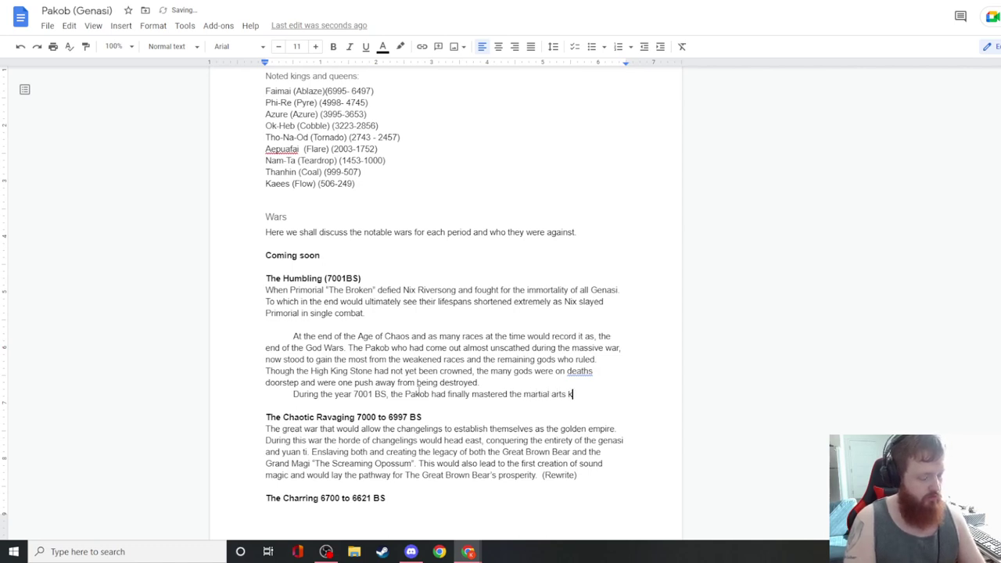
{"action": "type", "text": "nown as the"}
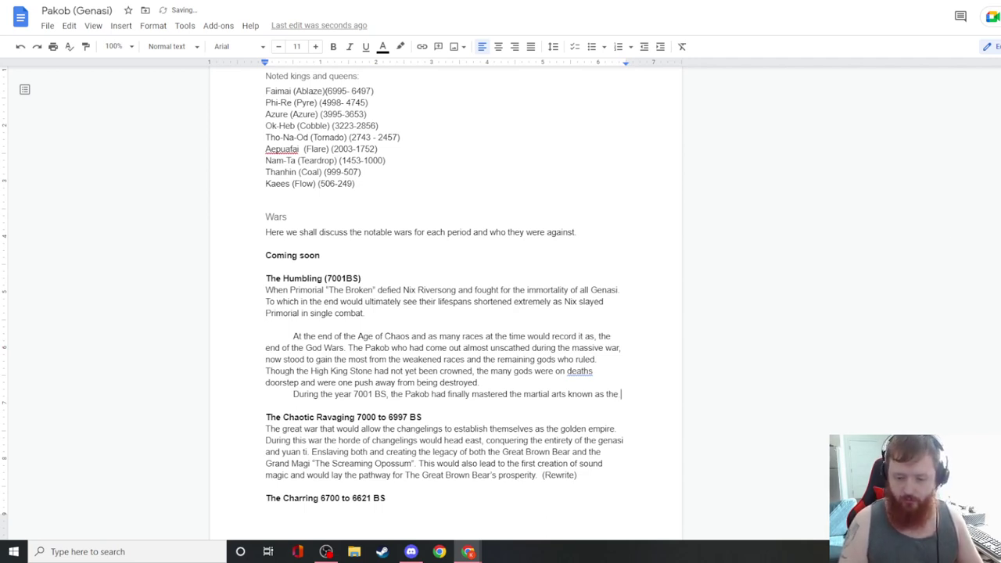
- Finish the martial arts sentence with "Phi Pisad Fist, which in common is said to translate roughly as The Demonic Fist."
{"action": "key", "text": "alt+Tab"}
{"action": "key", "text": "alt+Tab"}
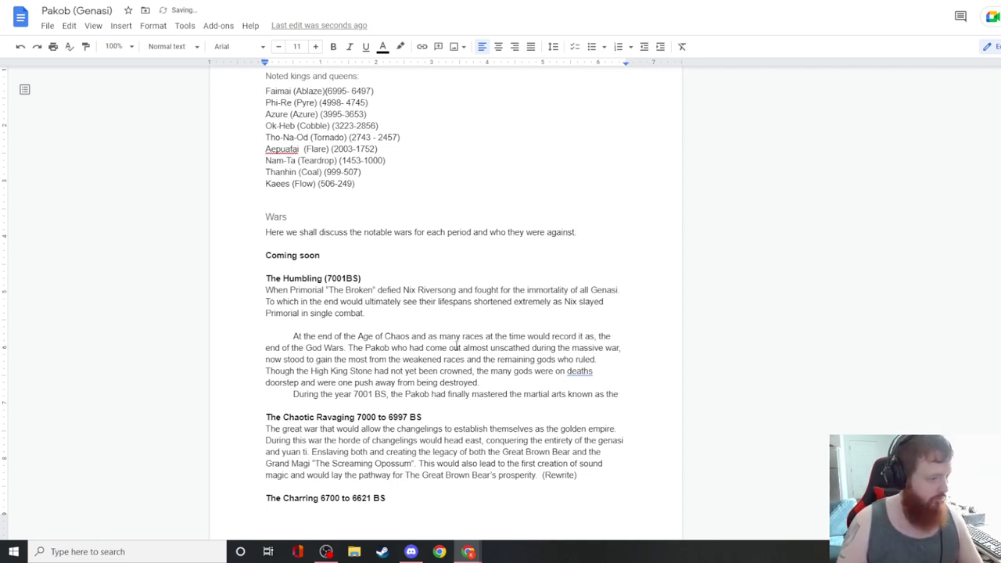
{"action": "left_click", "coordinate": [632, 394]}
{"action": "double_click", "coordinate": [632, 393]}
{"action": "type", "text": "Phi"}
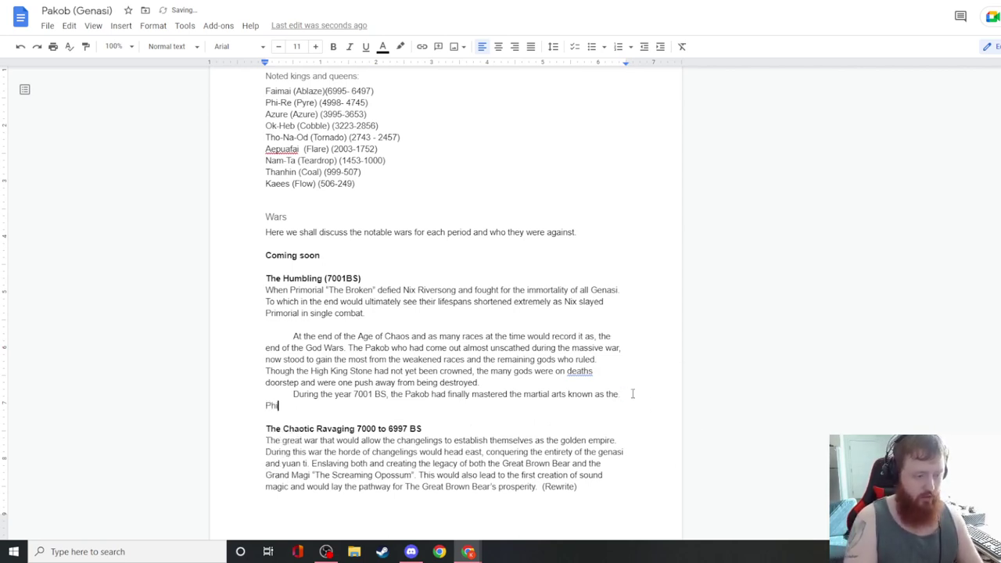
{"action": "type", "text": " Pisad"}
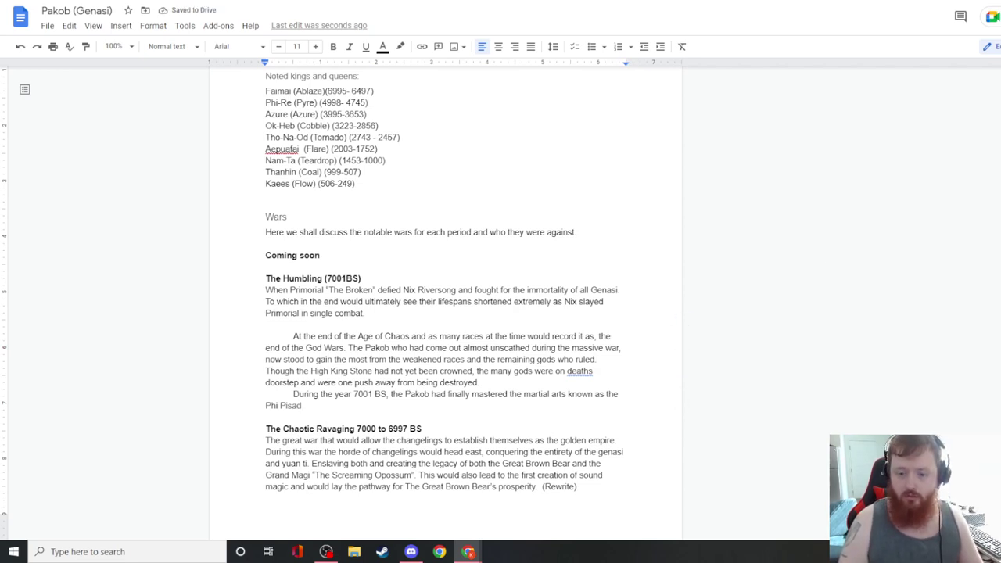
{"action": "left_click_drag", "start_coordinate": [303, 405], "coordinate": [326, 402]}
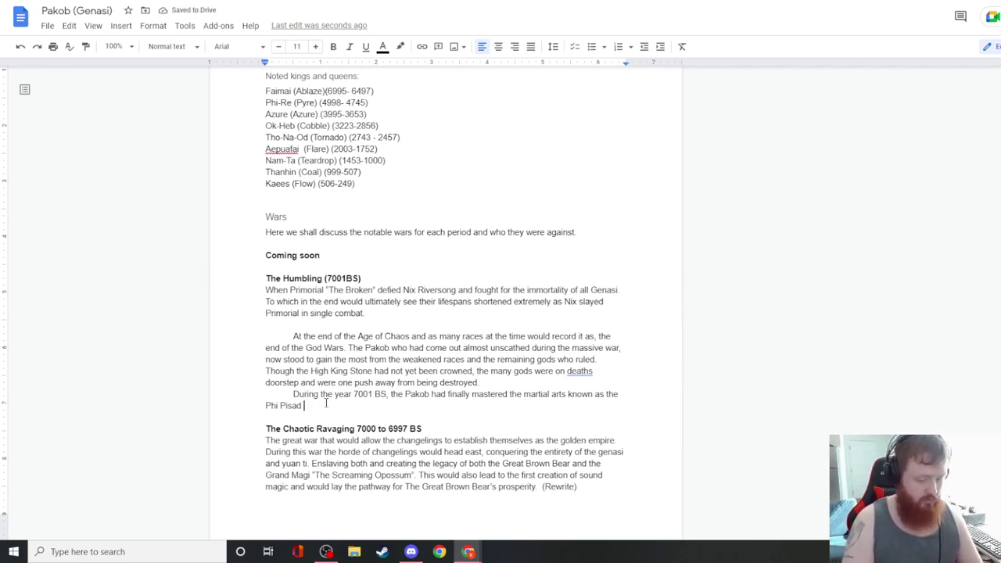
{"action": "type", "text": "Fis"}
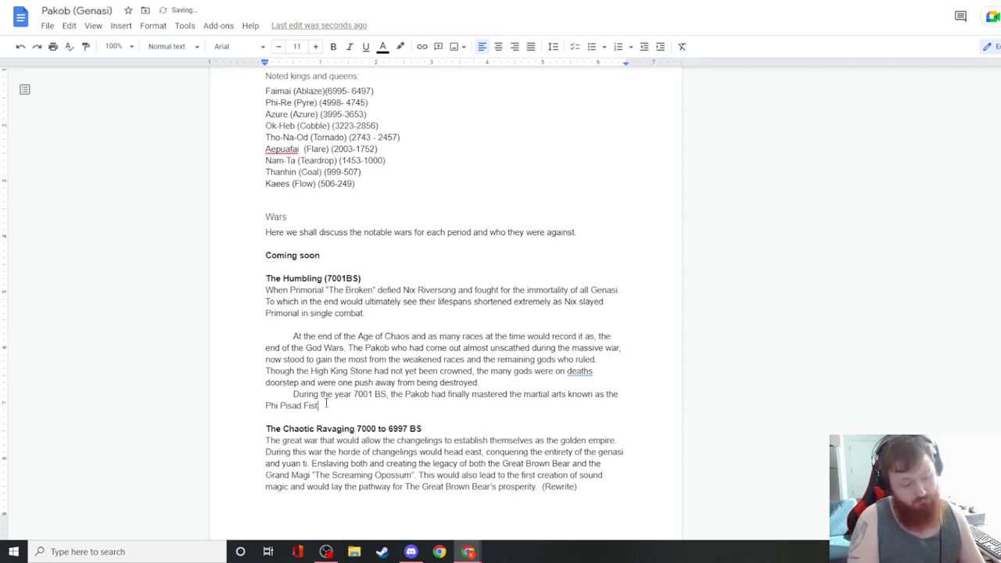
{"action": "type", "text": "t"}
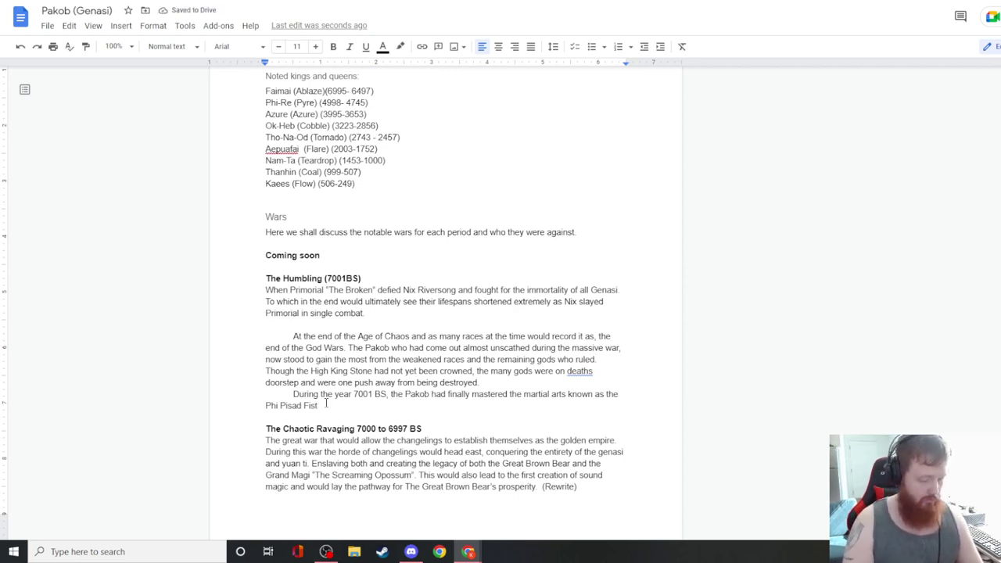
{"action": "type", "text": ", which in common is said to translate roughly as The Demonic Fist."}
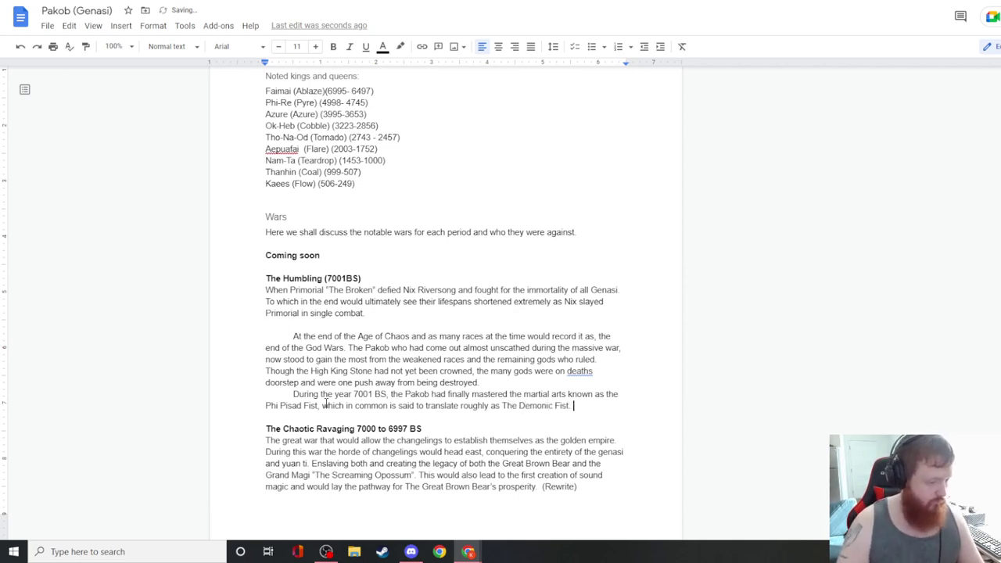
- Begin the following sentence with "It is said that this once proud temple where"
{"action": "type", "text": " It is sa"}
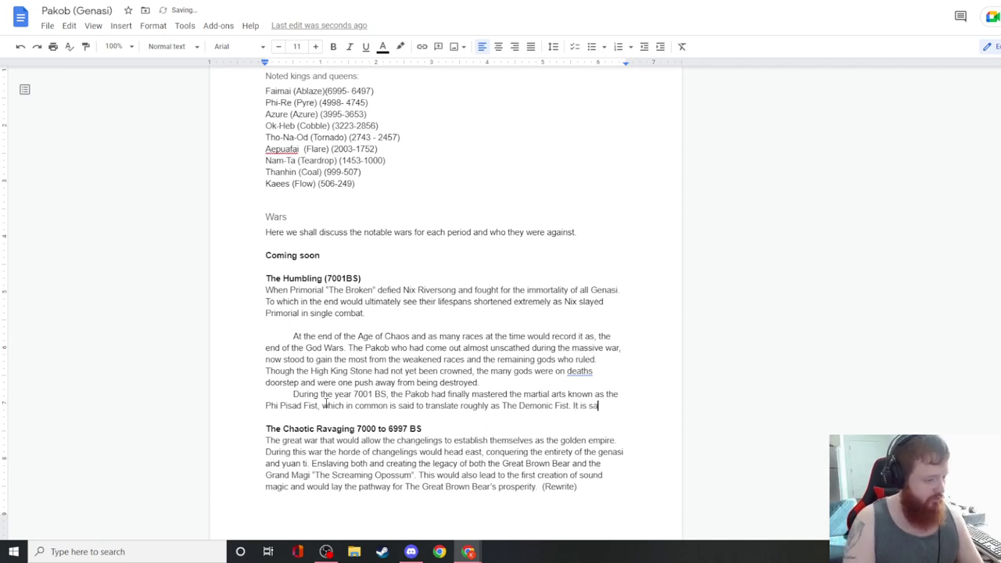
{"action": "type", "text": "id that this one"}
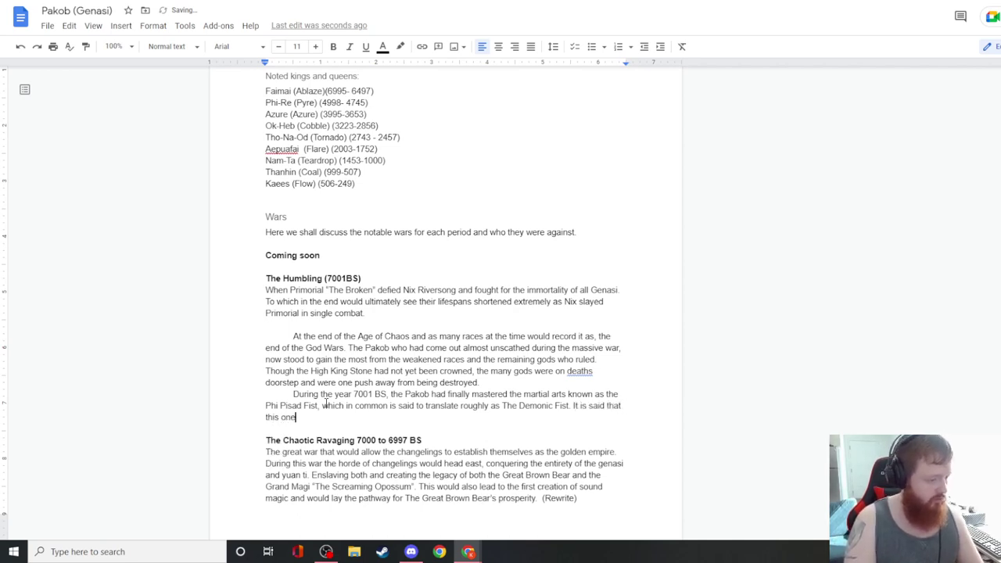
{"action": "key", "text": "BackSpace"}
{"action": "type", "text": "ce proud "}
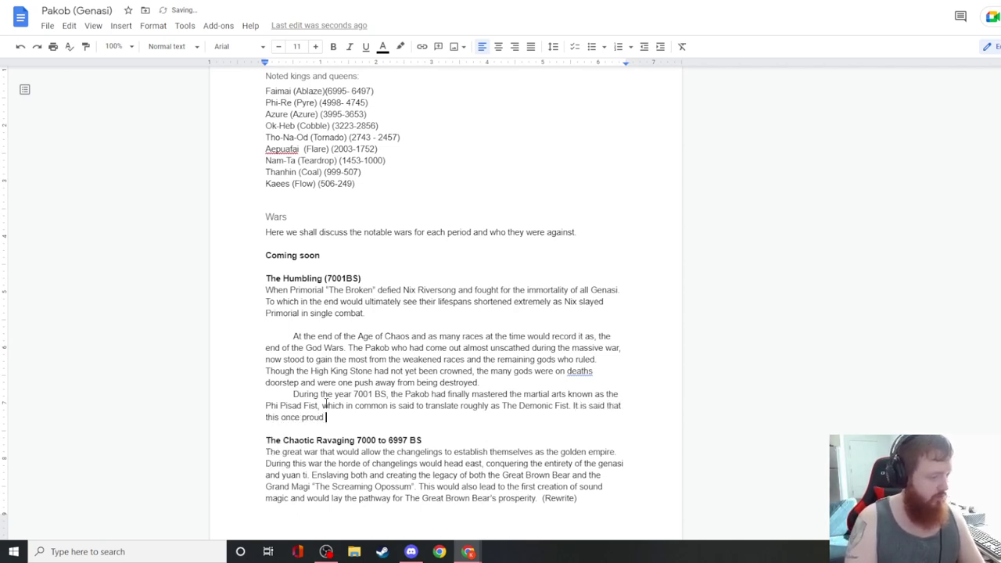
{"action": "type", "text": "temple who"}
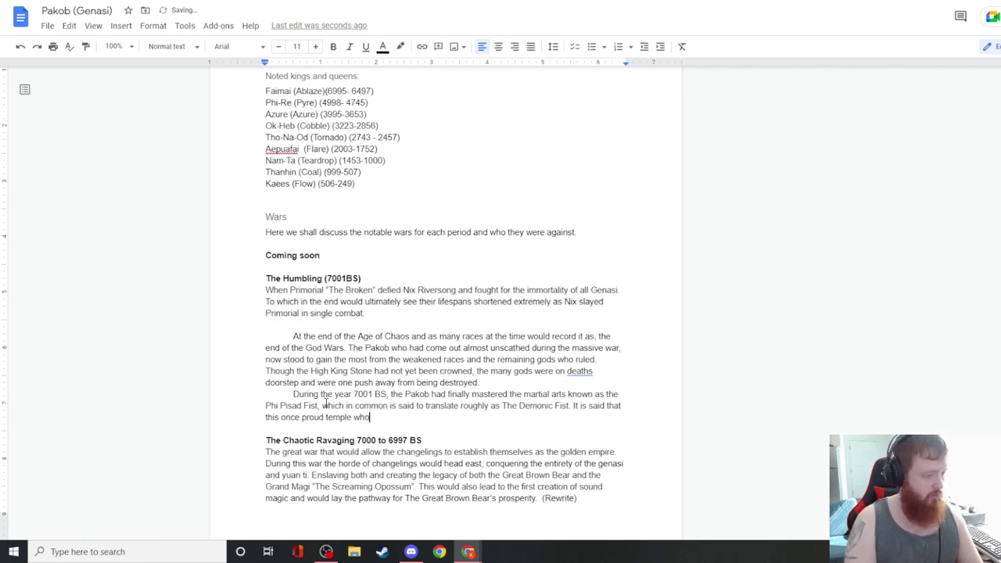
{"action": "key", "text": "BackSpace"}
{"action": "type", "text": "ere "}
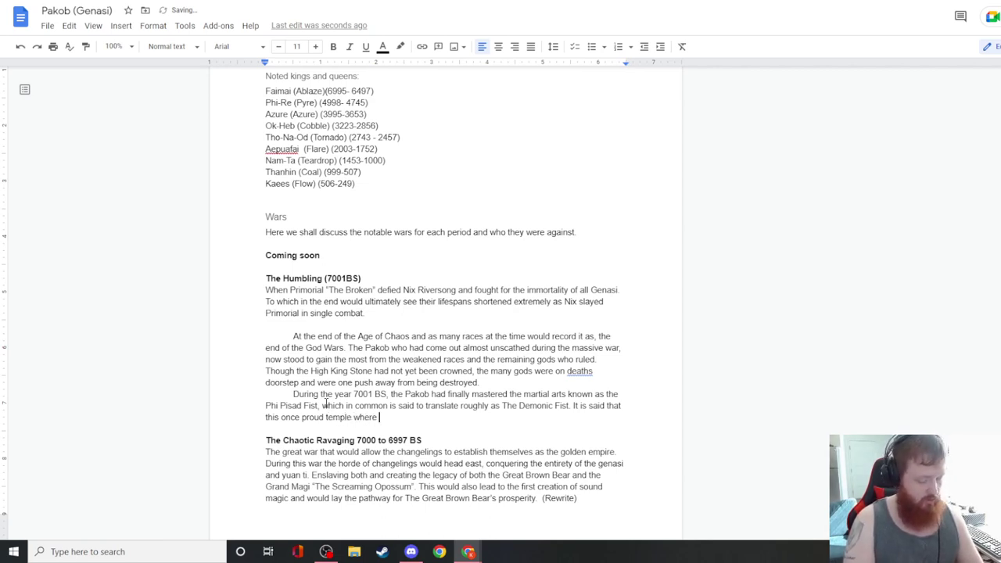
- Finish the temple sentence with "monks specialized in hunting divine beings and beasts alike, would stand strongest amongst the nations warriors."
{"action": "type", "text": "monks specialized in huntin"}
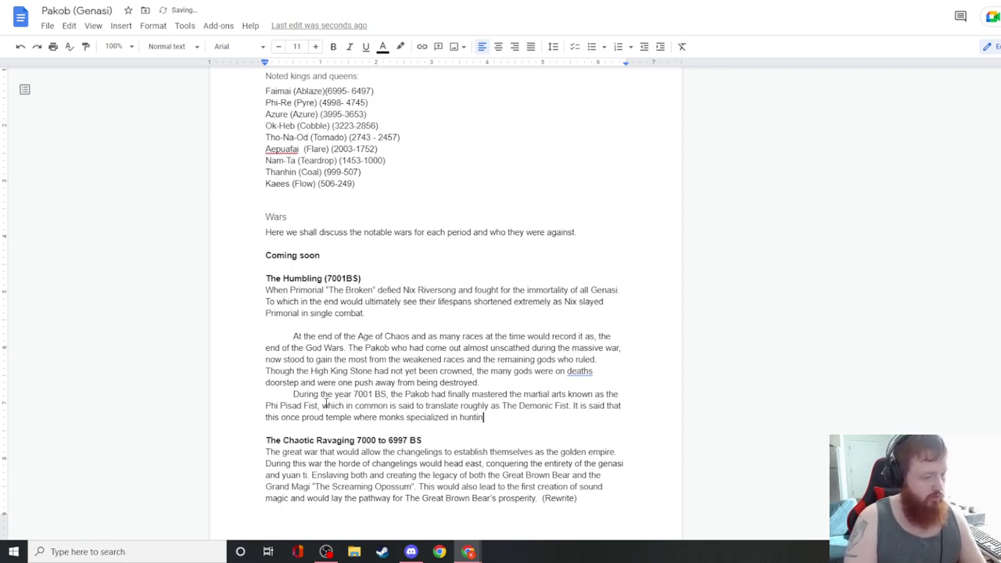
{"action": "type", "text": "g divine beings and beasts alike wou"}
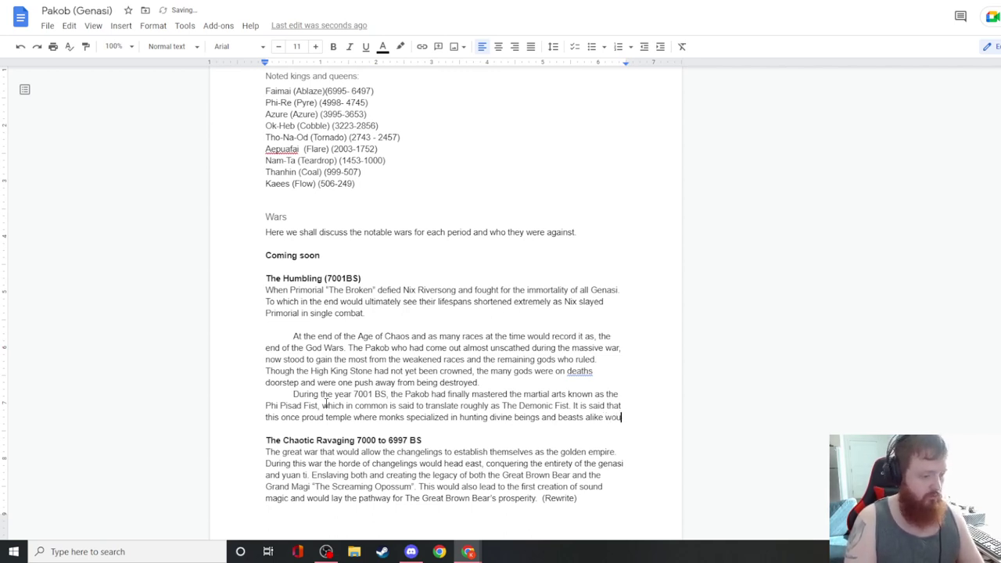
{"action": "key", "text": "BackSpace"}
{"action": "key", "text": "BackSpace"}
{"action": "key", "text": "BackSpace"}
{"action": "key", "text": "BackSpace"}
{"action": "type", "text": ", would st"}
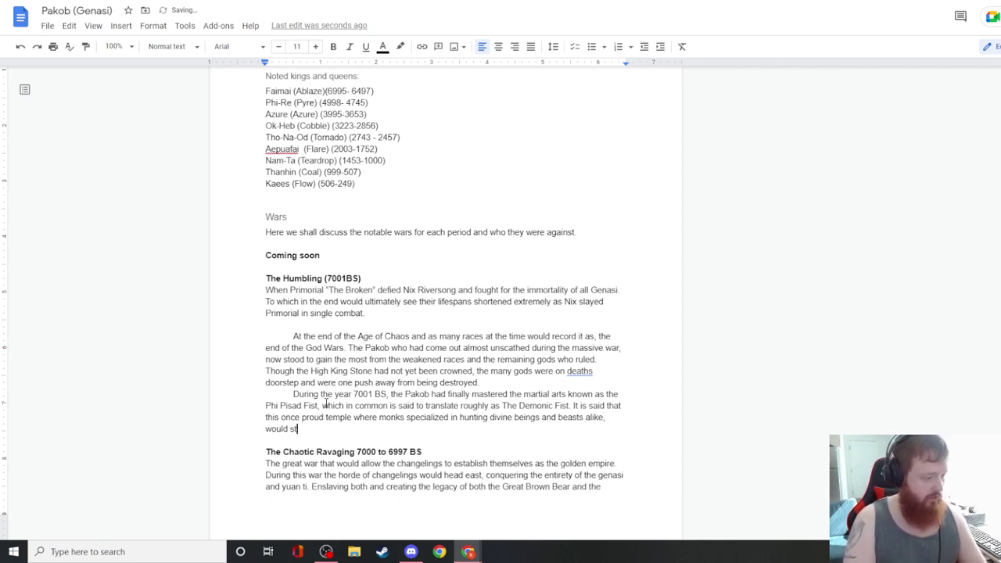
{"action": "type", "text": "and strongest amongst the nations warriors. "}
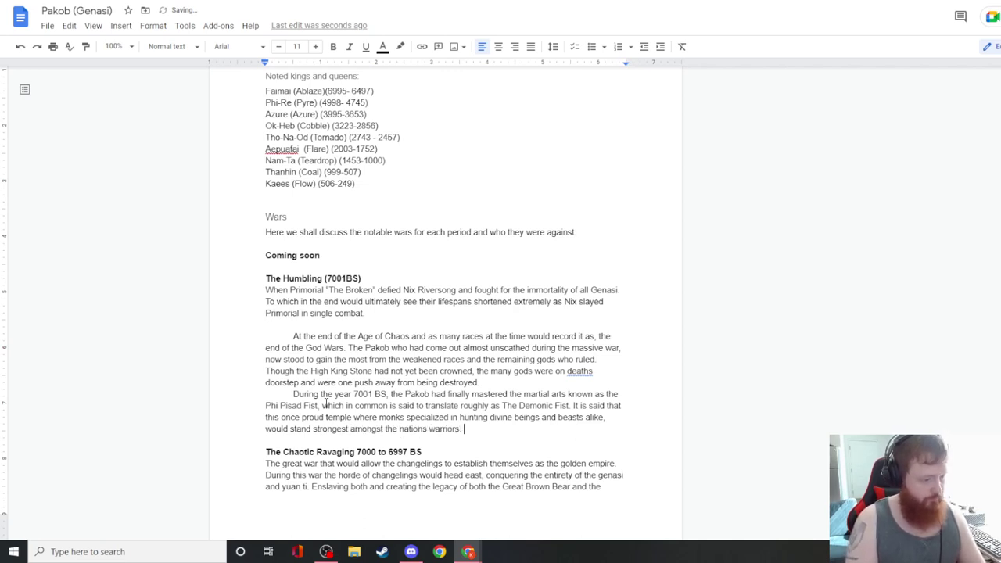
- Begin another sentence in the paragraph with "Primorial who at the time was known as The Demon of the East"
{"action": "type", "text": "Primori"}
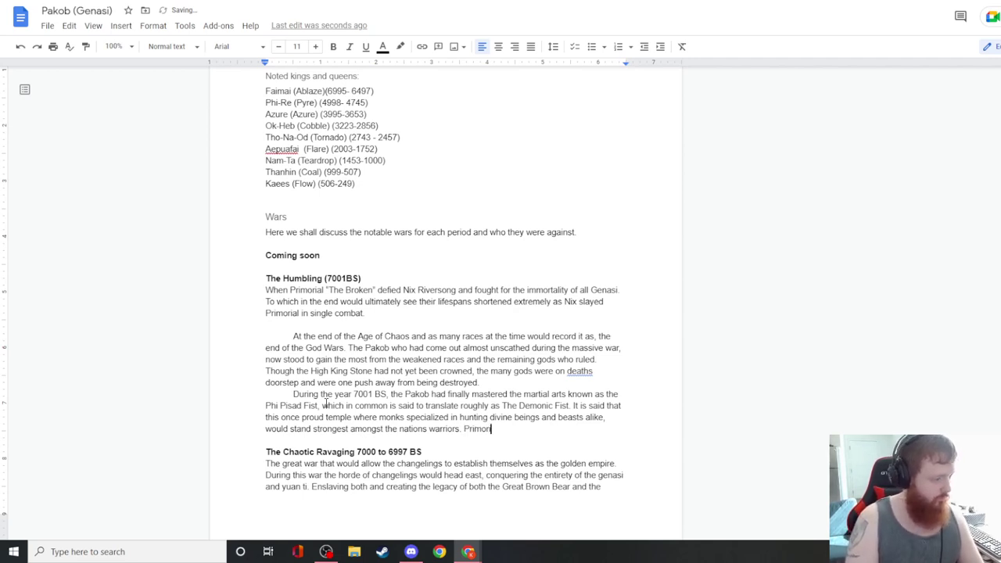
{"action": "type", "text": "al who at the time was known as "}
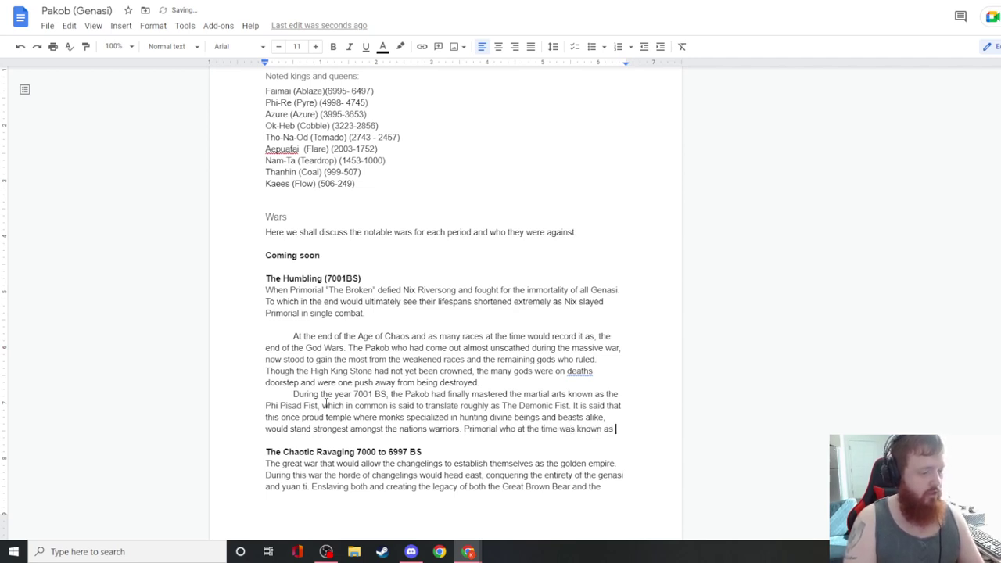
{"action": "type", "text": "t"}
{"action": "key", "text": "BackSpace"}
{"action": "type", "text": "The De"}
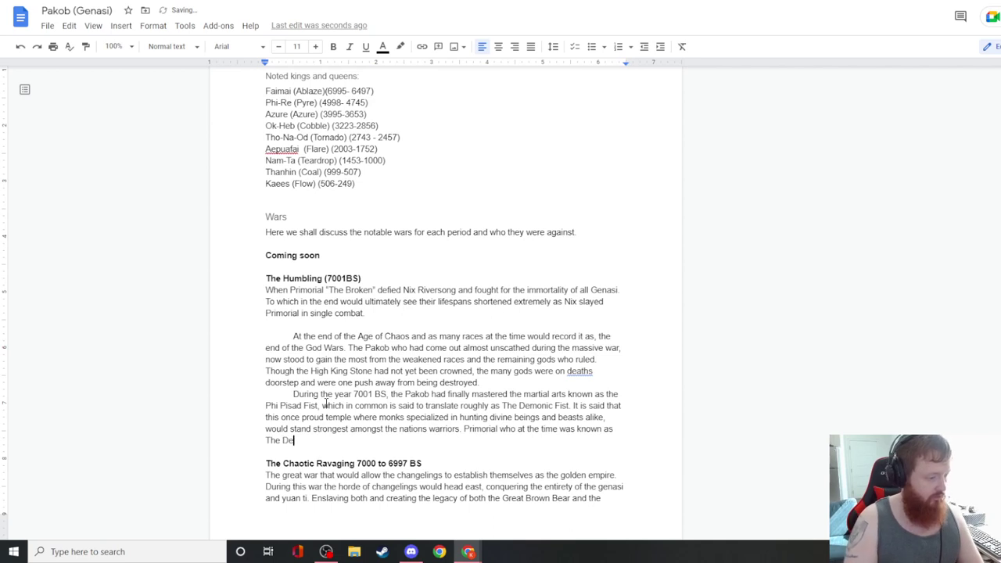
{"action": "type", "text": "mon of the "}
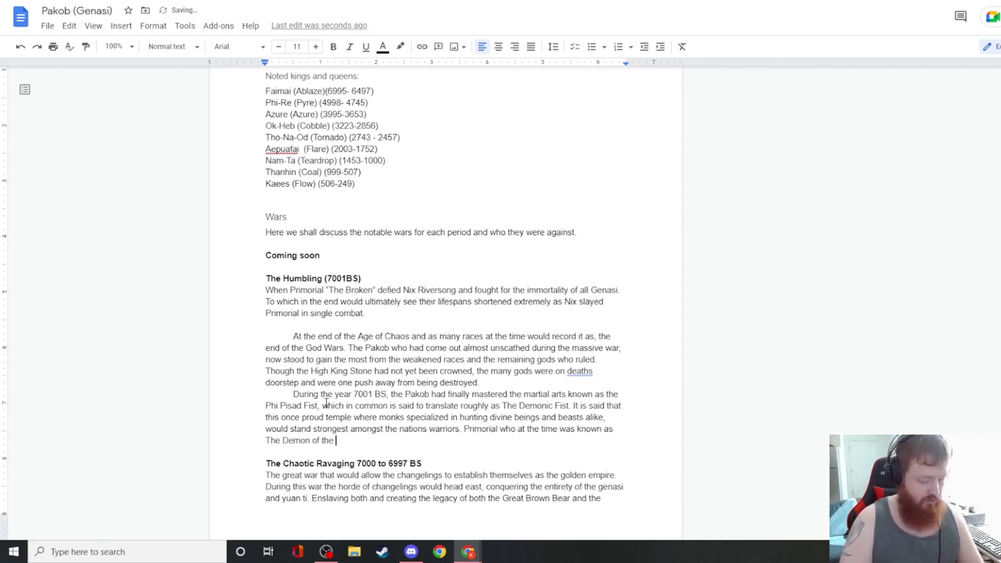
{"action": "type", "text": "East wo"}
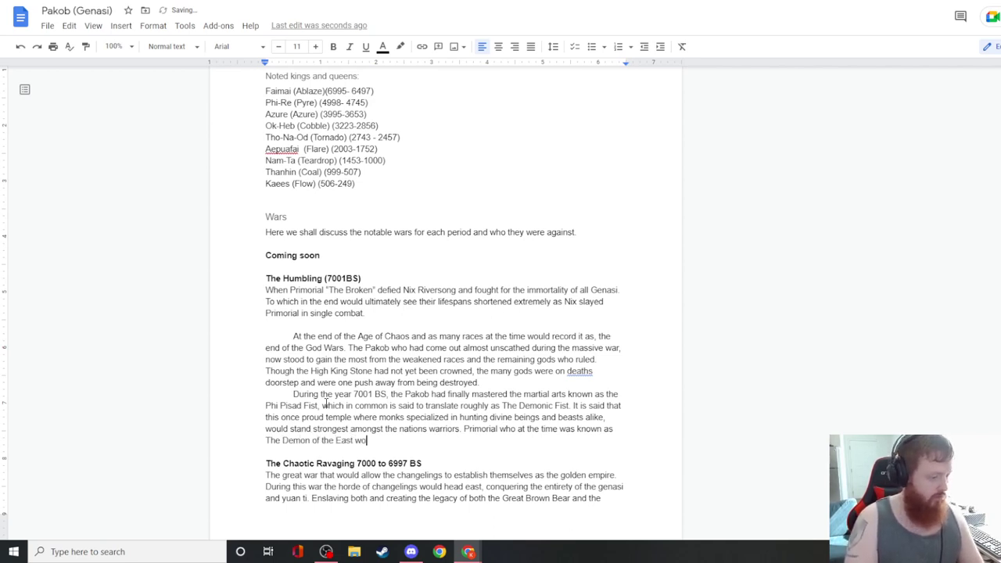
- Continue the Demon of the East sentence with "would declare outright war for the seat"
{"action": "type", "text": "uld declare wa"}
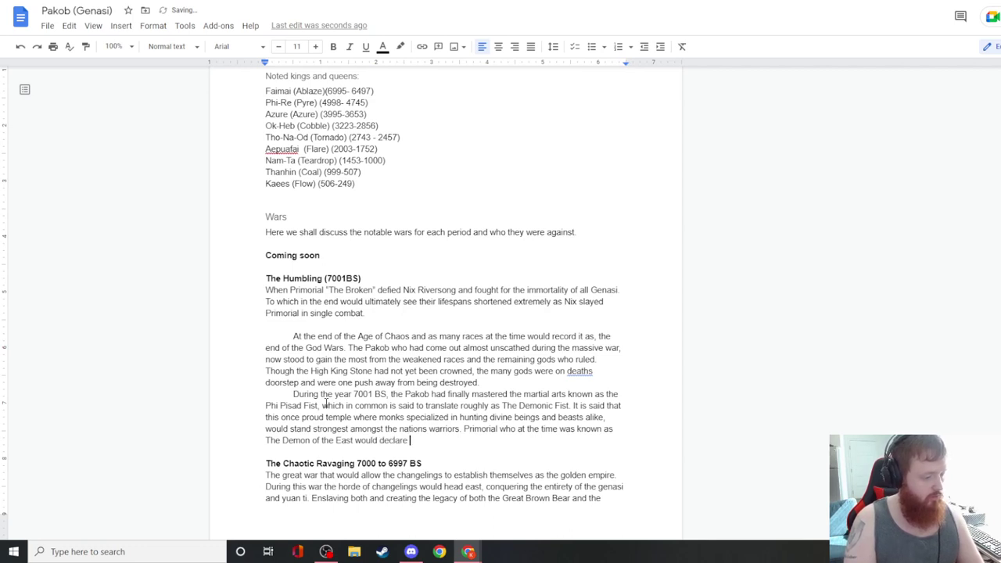
{"action": "key", "text": "BackSpace"}
{"action": "key", "text": "BackSpace"}
{"action": "key", "text": "BackSpace"}
{"action": "type", "text": "outright w"}
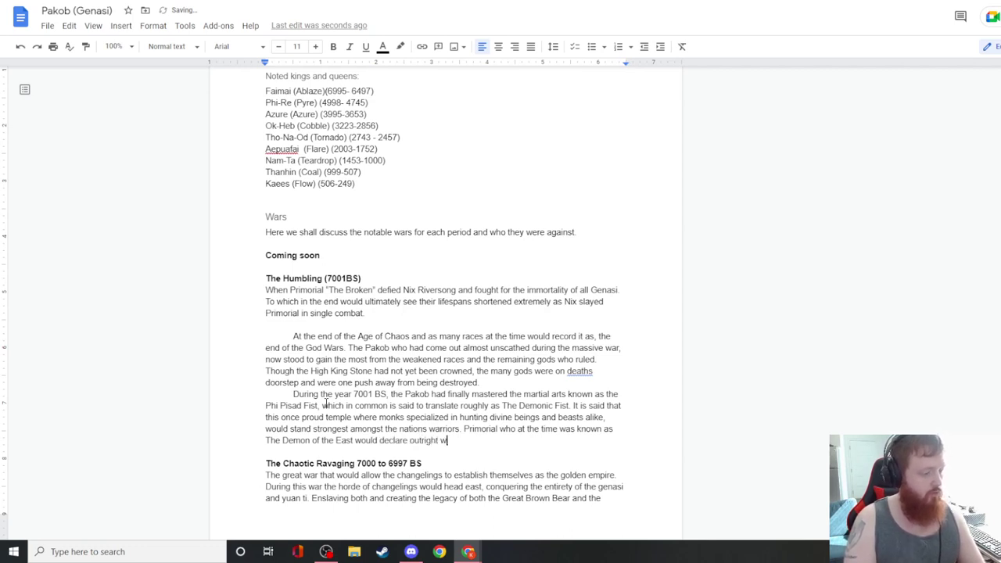
{"action": "type", "text": "ar for the seat "}
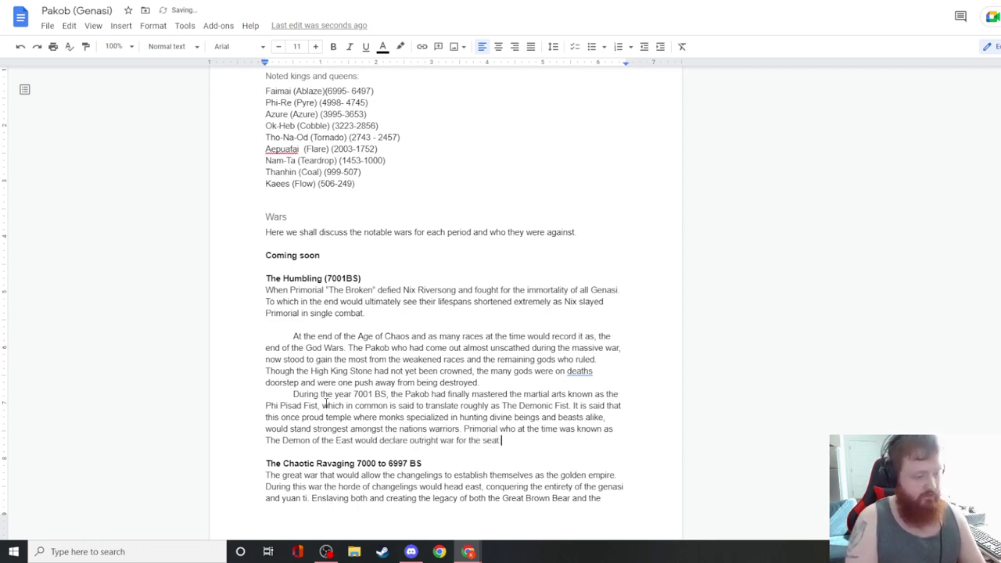
- Extend the war declaration sentence with "of the High Kingship that Stone "The Corrupt" was still attempting to attune"
{"action": "type", "text": "of the High King"}
{"action": "type", "text": "ship"}
{"action": "type", "text": " that th"}
{"action": "type", "text": "Stone "}
{"action": "type", "text": "\"The C"}
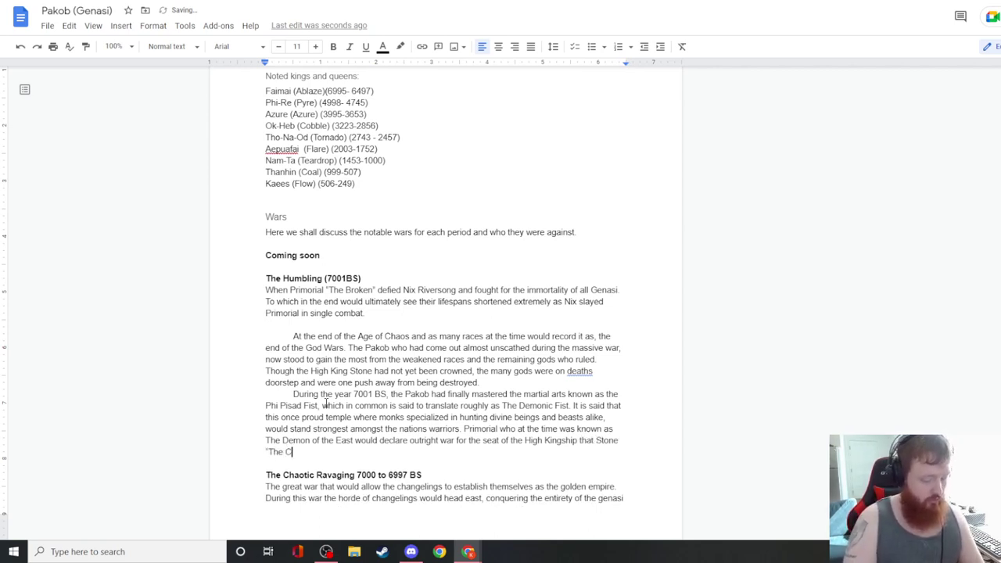
{"action": "type", "text": "orrupt\" was still attempting to"}
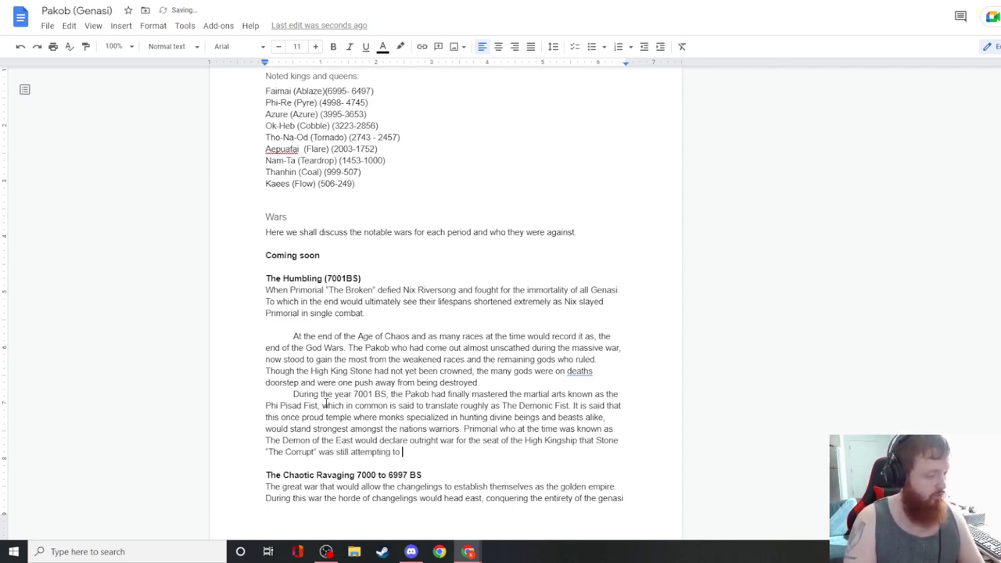
{"action": "type", "text": " attune "}
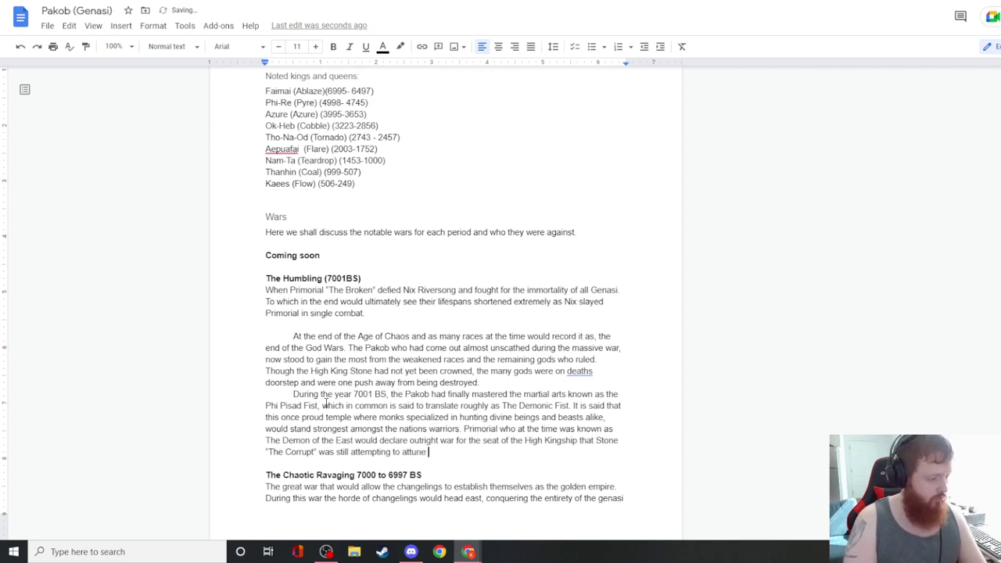
- End the sentence with "toward." and add "During this time Primorial knew that Stone could not leave the throne, and thus would be"
{"action": "type", "text": "toward. During this time Primorial knew that "}
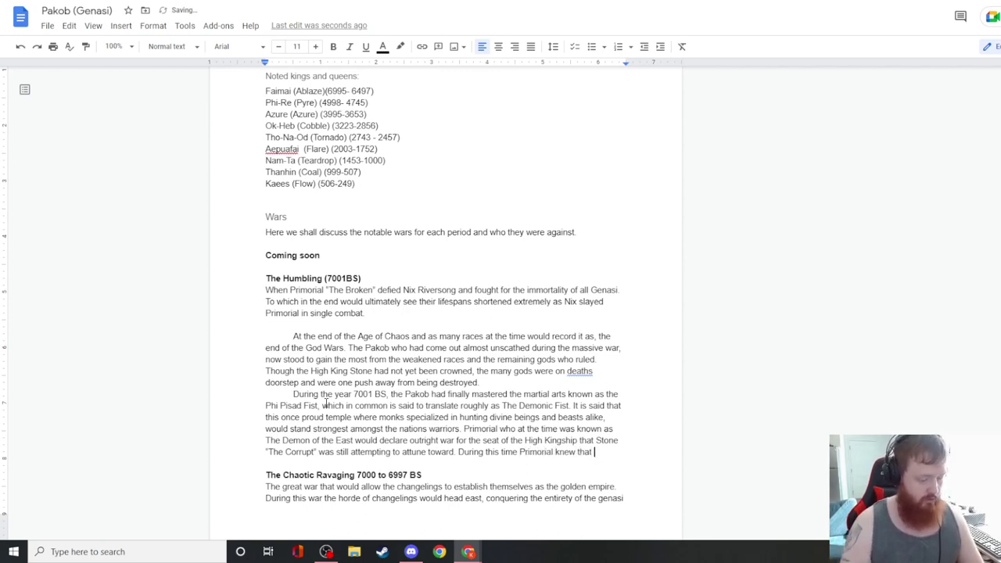
{"action": "type", "text": "Stone co"}
{"action": "type", "text": "uld not leave the "}
{"action": "type", "text": "throne"}
{"action": "type", "text": ", and thus would be "}
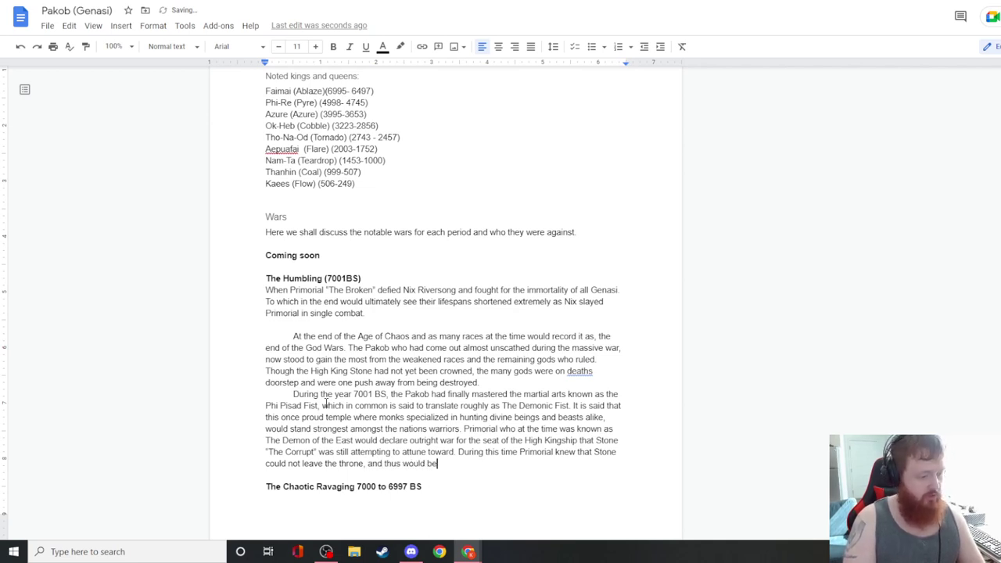
- Finish the sentence about Stone with "weakened without his ability to fight hand to hand let alone without his axe."
{"action": "type", "text": "weakened wit"}
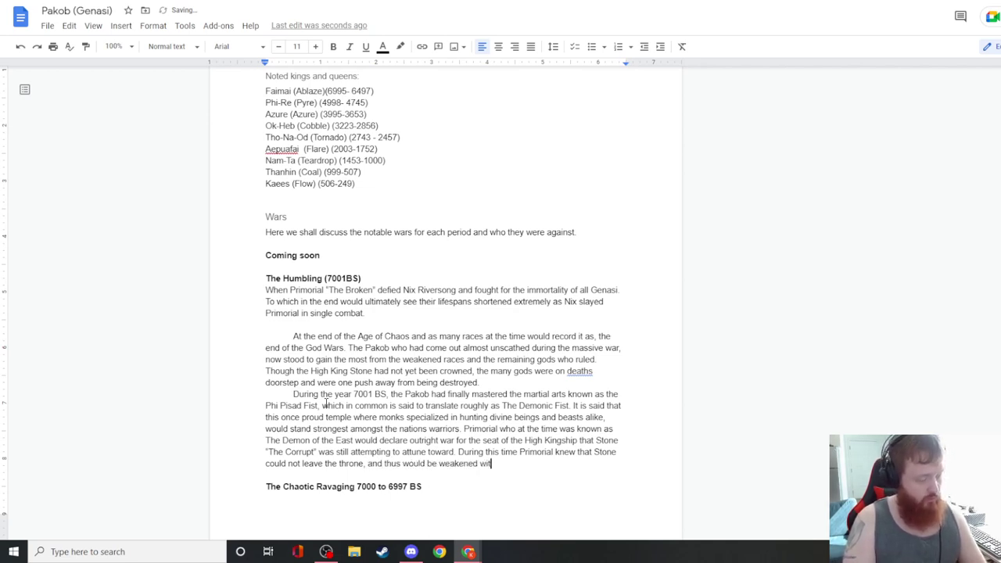
{"action": "type", "text": "hout his ability "}
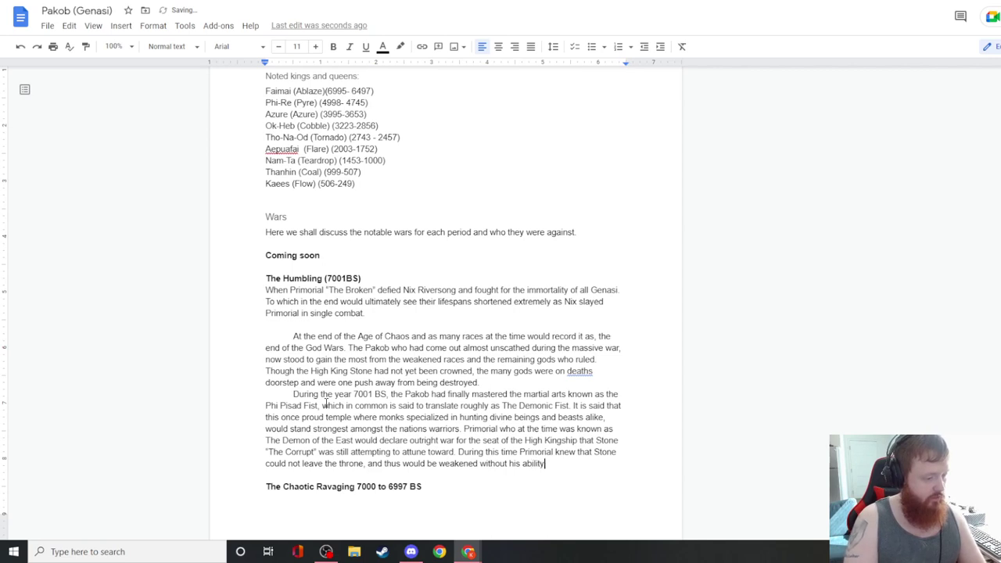
{"action": "type", "text": "to fight hand to "}
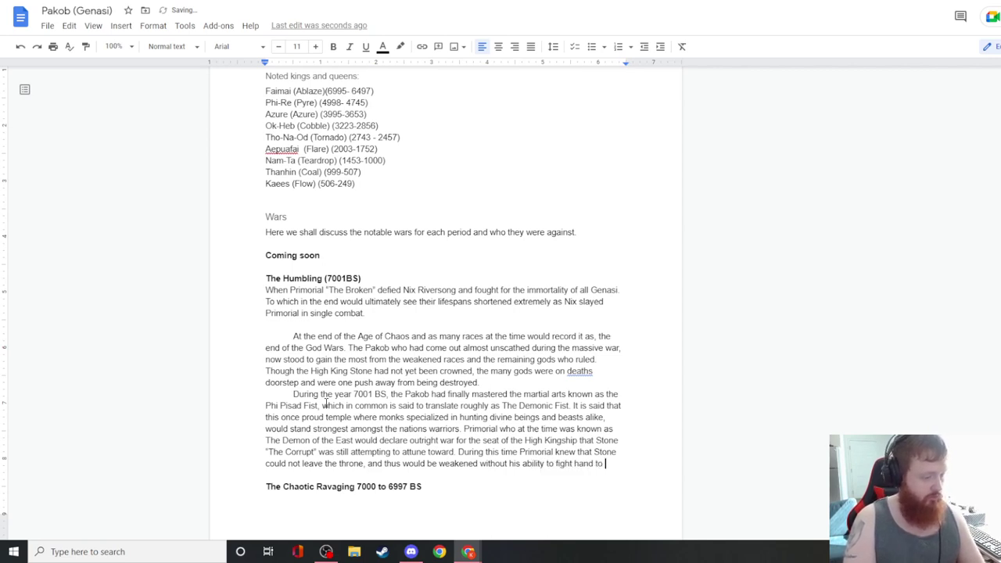
{"action": "type", "text": "hand let alone with"}
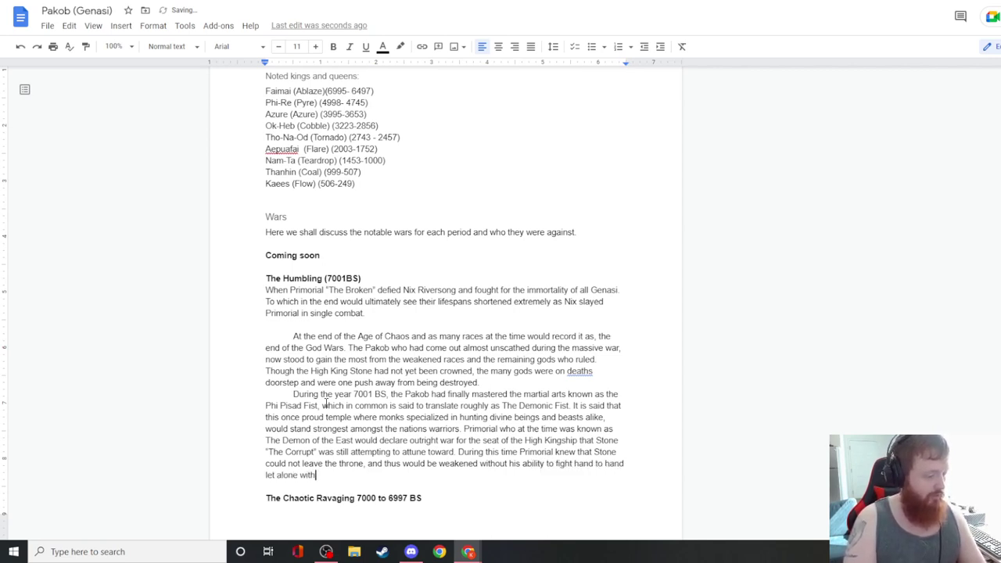
{"action": "type", "text": "out his axe. T"}
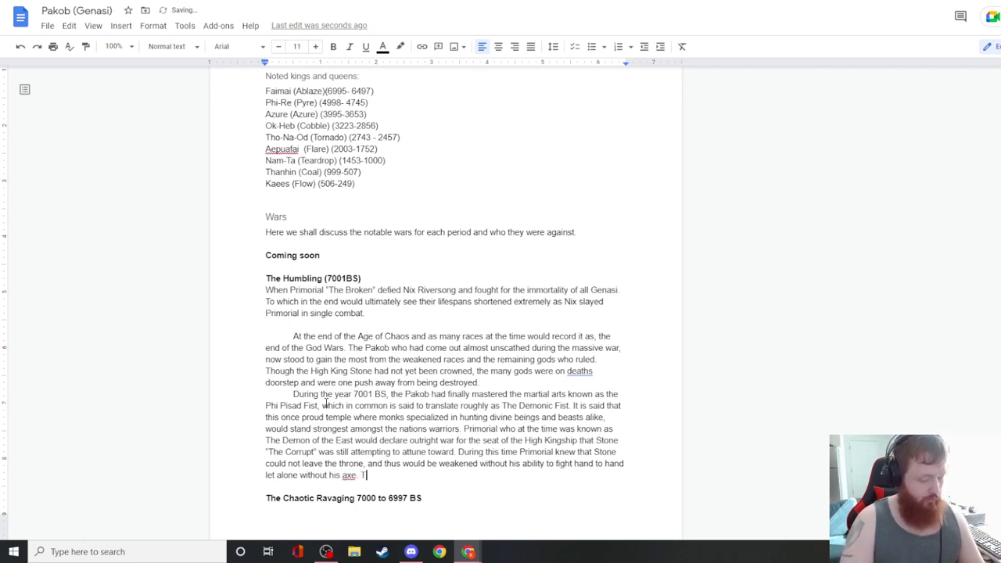
{"action": "key", "text": "BackSpace"}
{"action": "key", "text": "BackSpace"}
{"action": "key", "text": "BackSpace"}
- Start a new indented paragraph with "Thus the war began with Primorial leading the charge"
{"action": "key", "text": "Return"}
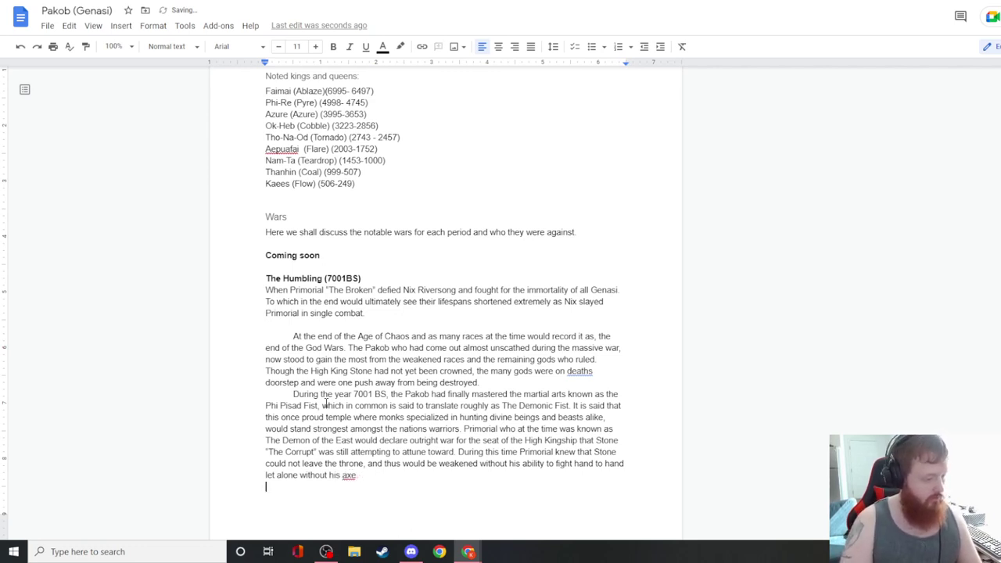
{"action": "type", "text": "Tu"}
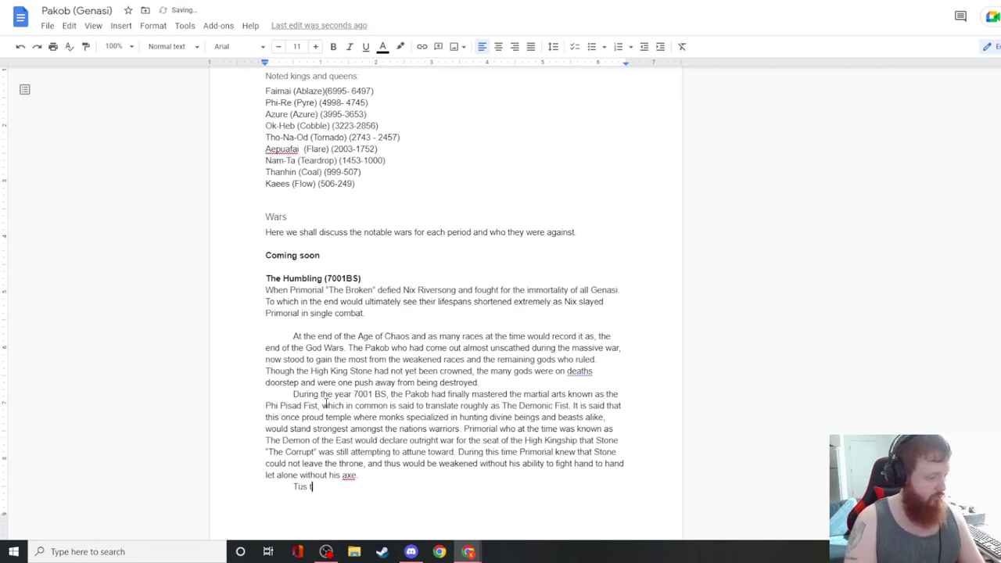
{"action": "key", "text": "BackSpace"}
{"action": "type", "text": "hus the war bega"}
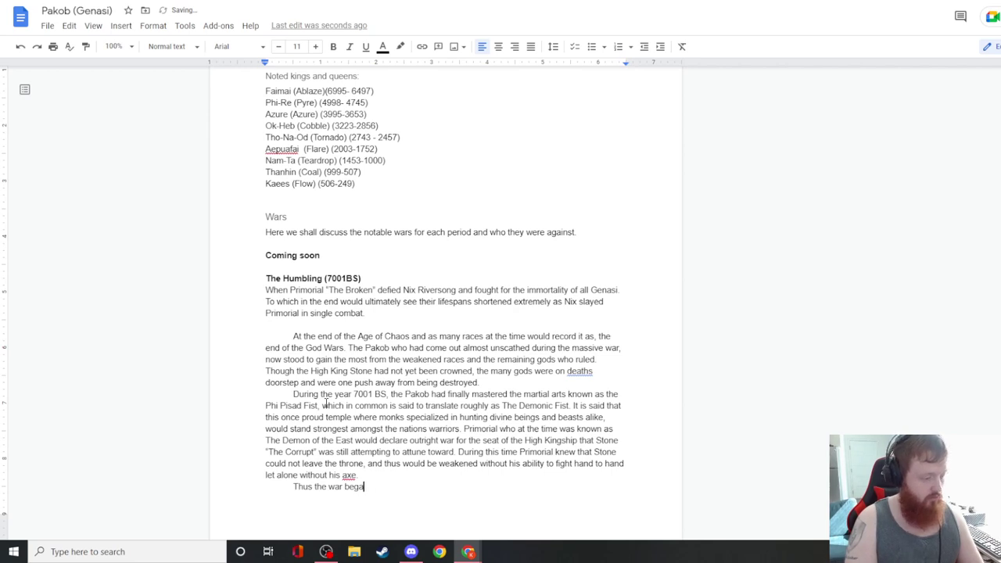
{"action": "type", "text": "n with the"}
{"action": "key", "text": "BackSpace"}
{"action": "key", "text": "BackSpace"}
{"action": "type", "text": "Primorial leading the charge"}
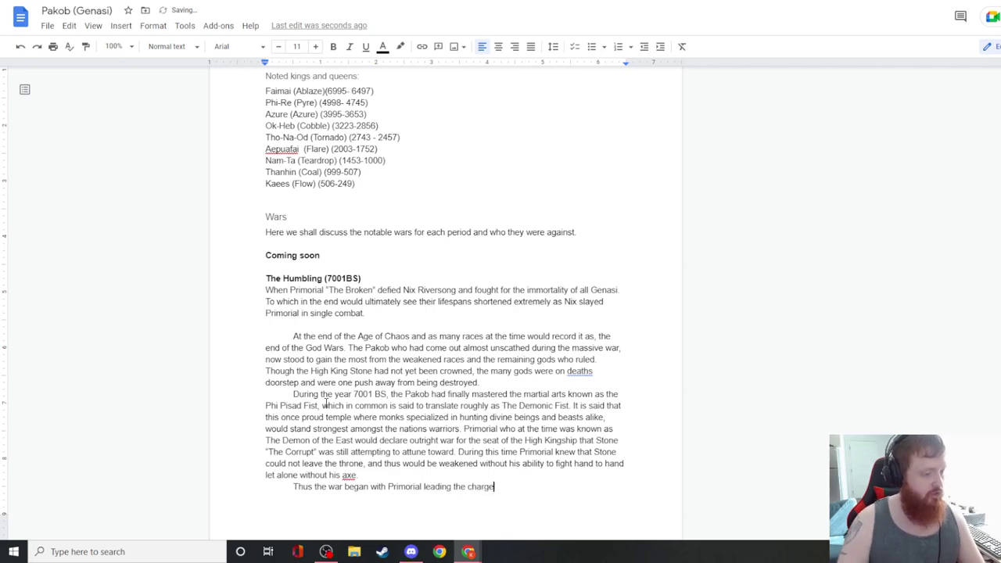
- After consulting the Timeline's Gods Creation sheet, add "with first stealing the godhood of the two sons sent to deal with him and his army. Grom and"
{"action": "key", "text": "ctrl+Tab"}
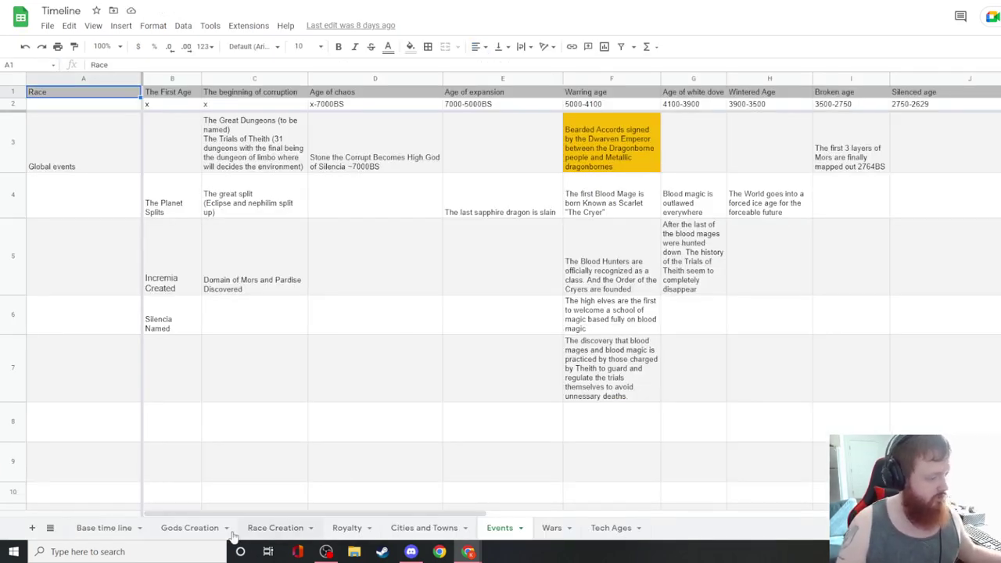
{"action": "left_click", "coordinate": [202, 532]}
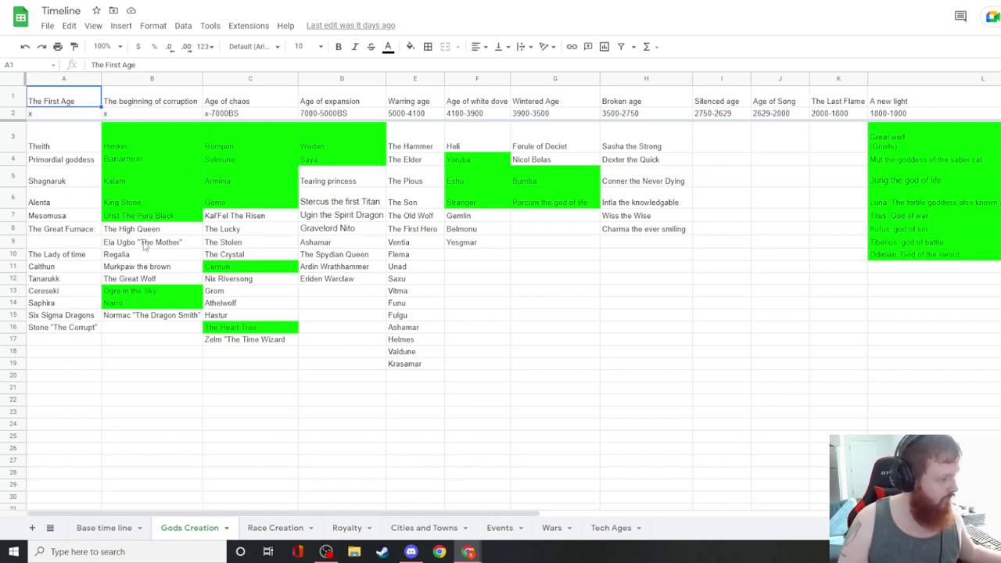
{"action": "key", "text": "ctrl+shift+Tab"}
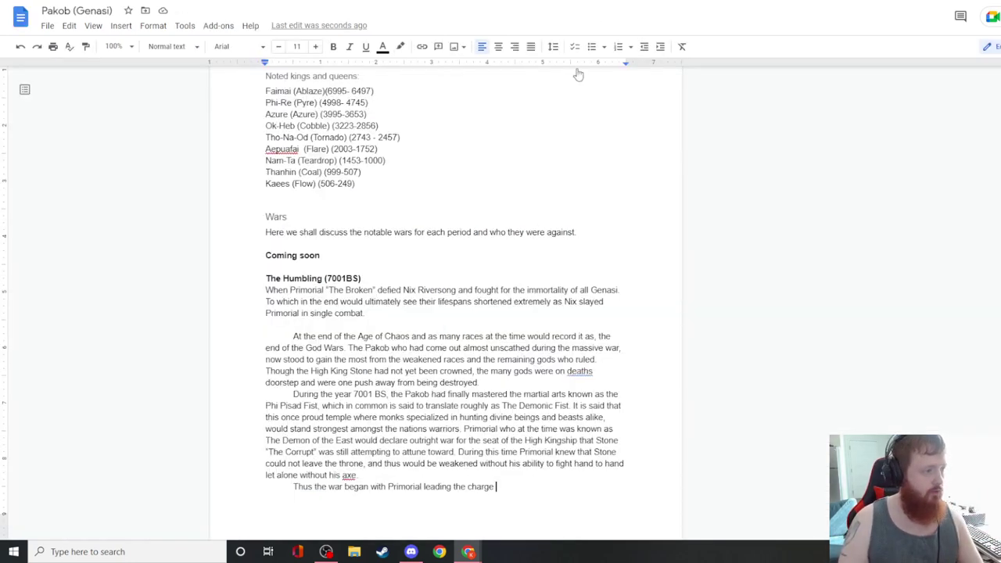
{"action": "type", "text": "with "}
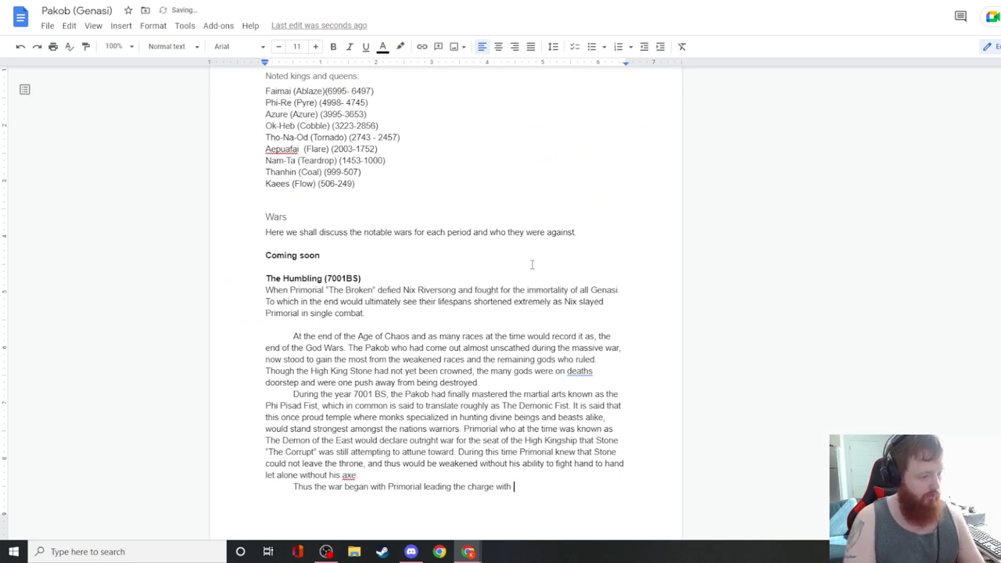
{"action": "type", "text": "first stealing the godhood of the two sons sent to deal with him and his army. Grom and"}
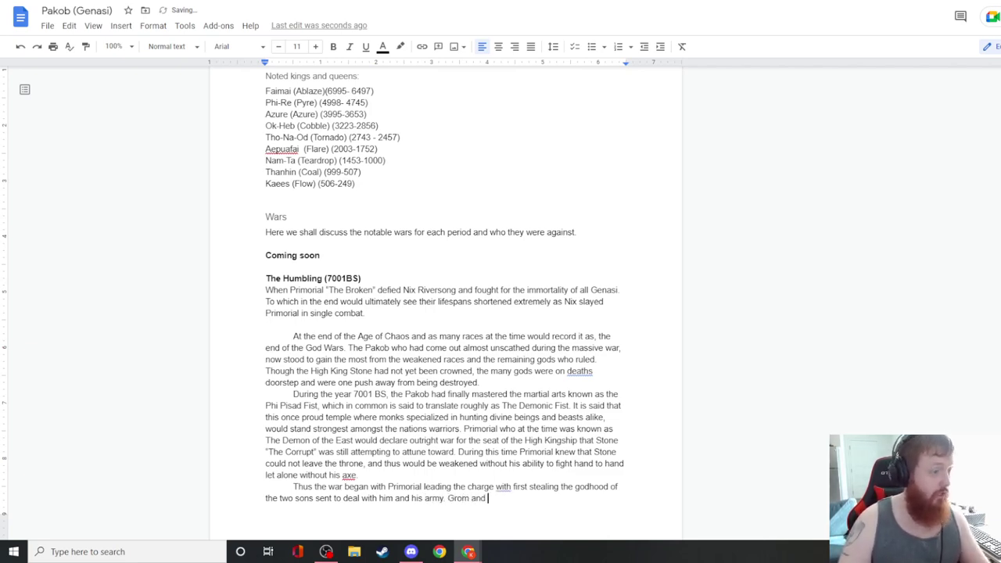
- Check the Timeline's Gods Creation sheet for the second son's name and continue with "Athelwolf. It is said that when they arrived,"
{"action": "key", "text": "ctrl+Tab"}
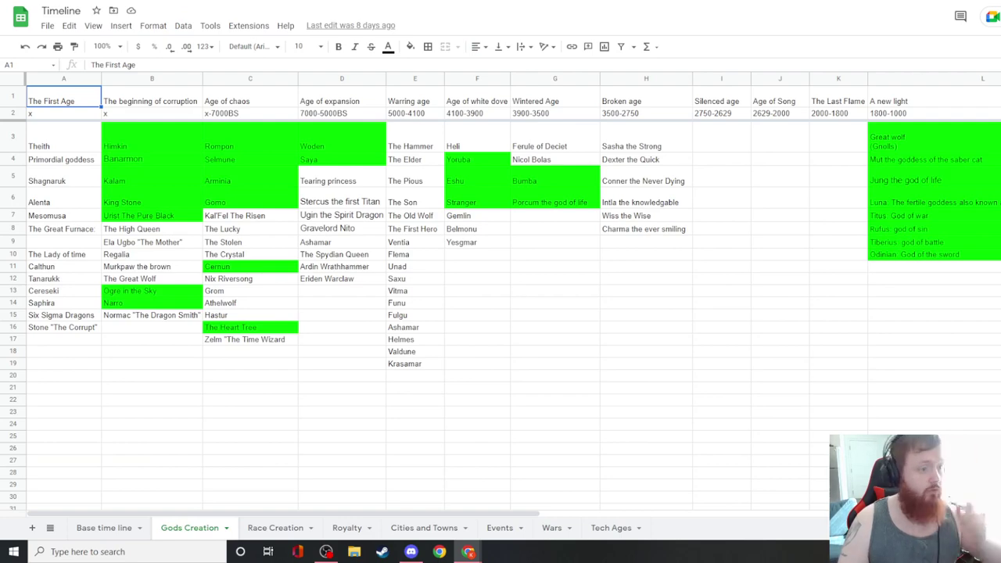
{"action": "key", "text": "ctrl+shift+Tab"}
{"action": "type", "text": "Athelwo"}
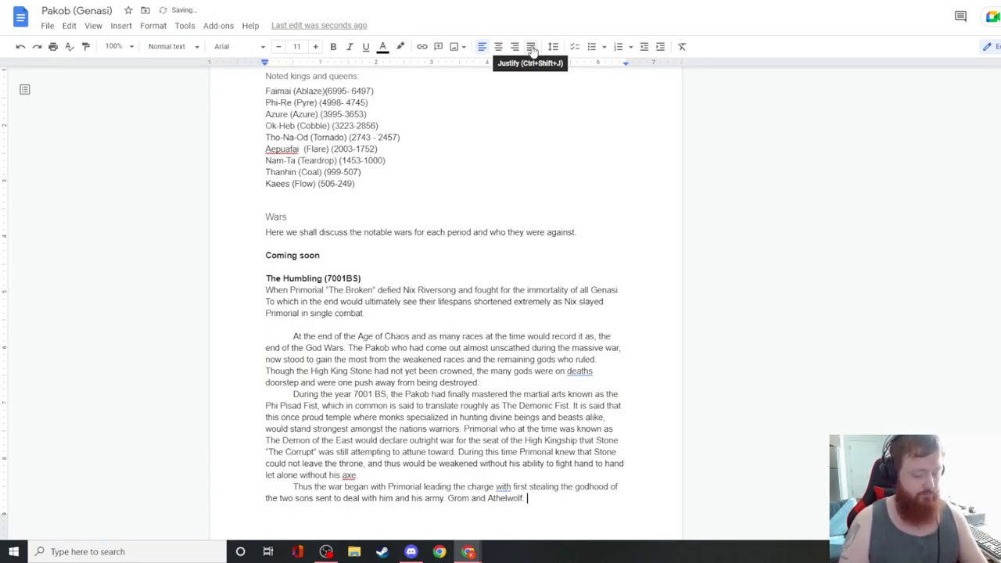
{"action": "type", "text": "lf. It is said that "}
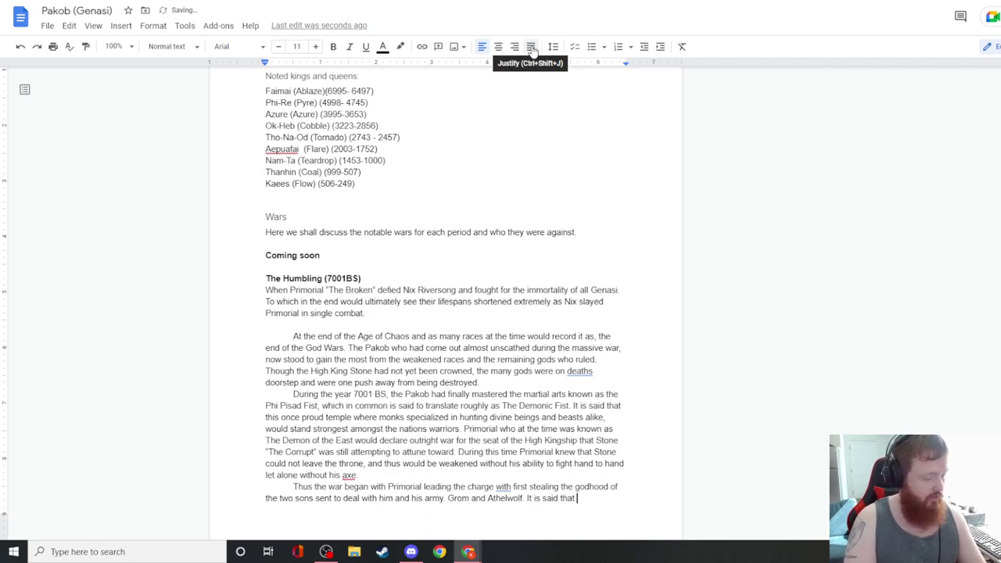
{"action": "type", "text": "when they arrive"}
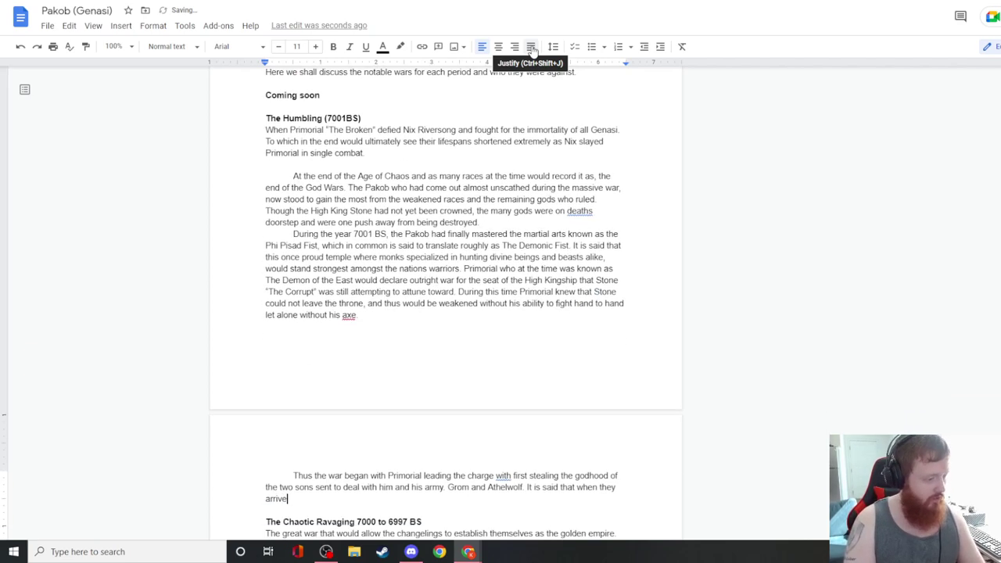
{"action": "type", "text": "d t, P"}
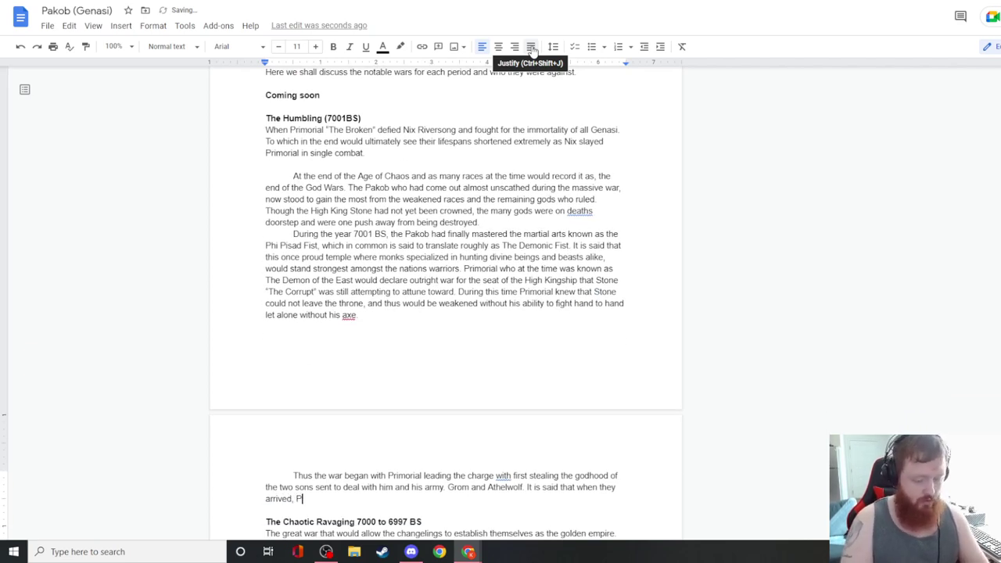
- Continue the sentence about the sons' arrival with "Primorial used the power of one of the lost"
{"action": "type", "text": "rimorial used "}
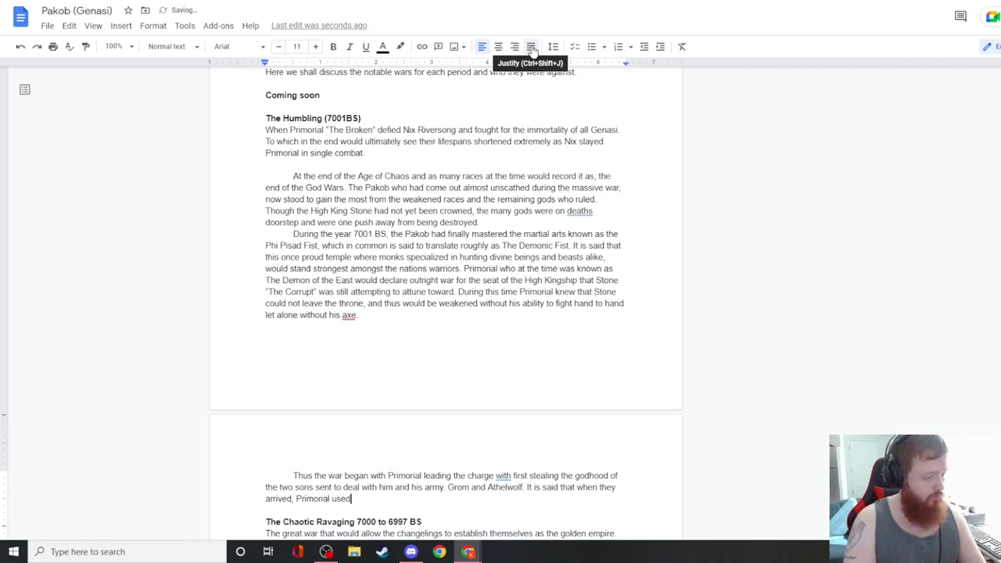
{"action": "type", "text": "the power of the"}
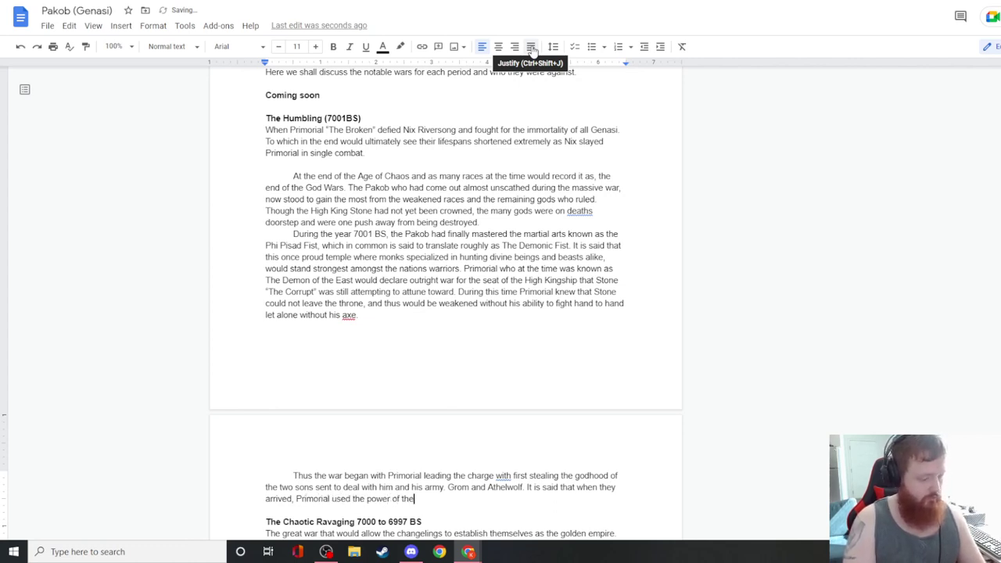
{"action": "type", "text": " o"}
{"action": "key", "text": "BackSpace"}
{"action": "key", "text": "BackSpace"}
{"action": "key", "text": "BackSpace"}
{"action": "key", "text": "BackSpace"}
{"action": "key", "text": "BackSpace"}
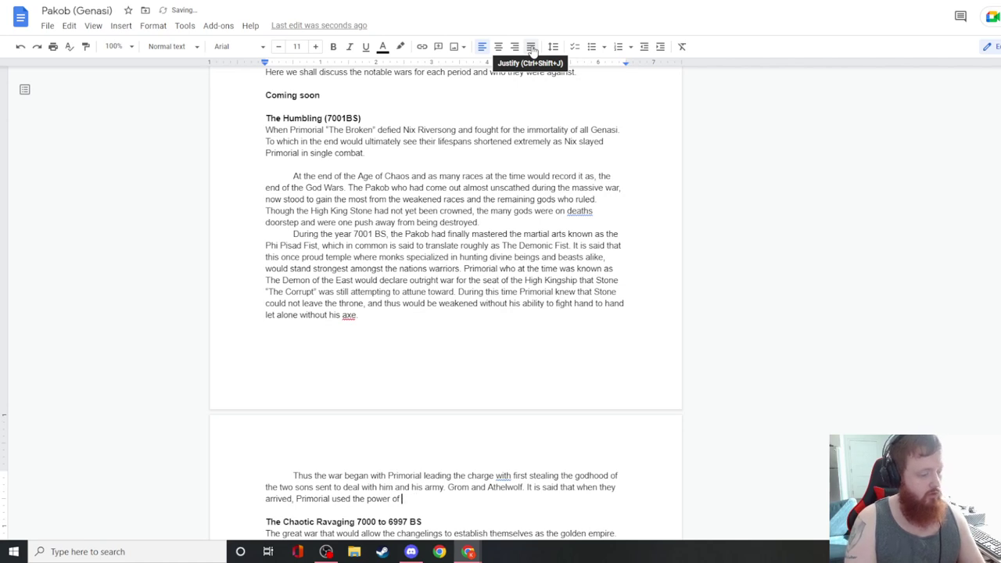
{"action": "type", "text": "one of the lost "}
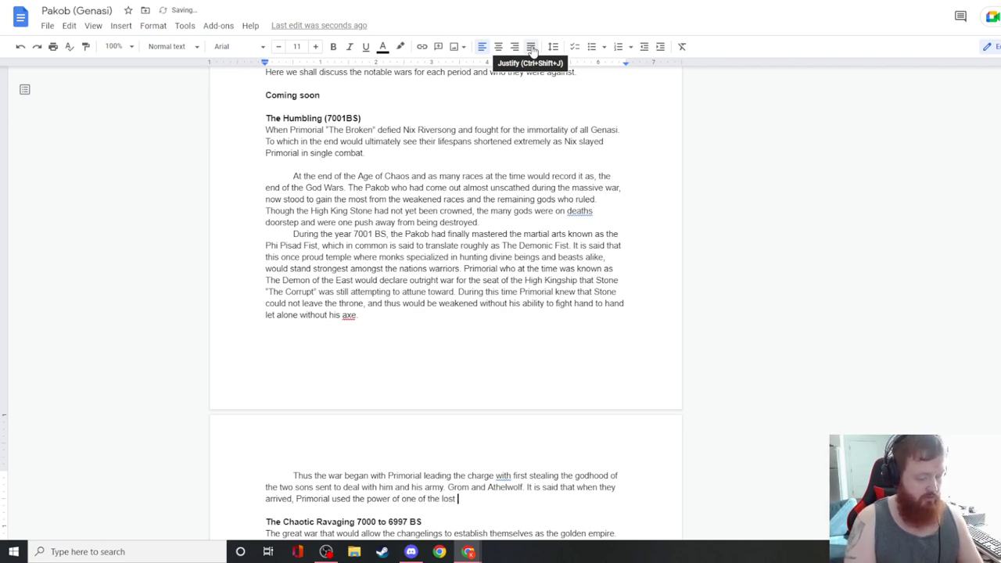
- Finish the sentence about the lost power with "elemental forces to chain both and begin the blood ritual."
{"action": "type", "text": "elemen"}
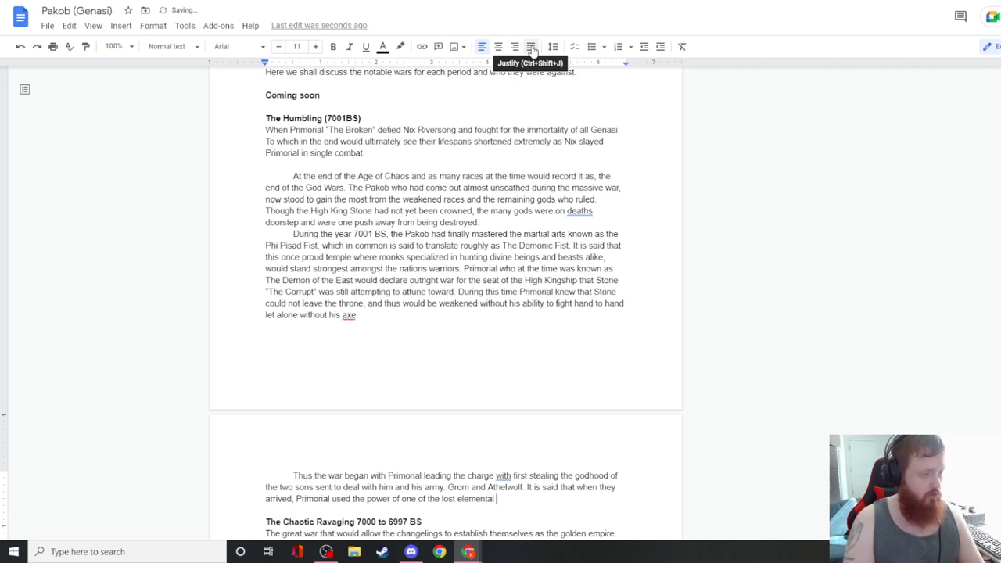
{"action": "type", "text": "tal forces to "}
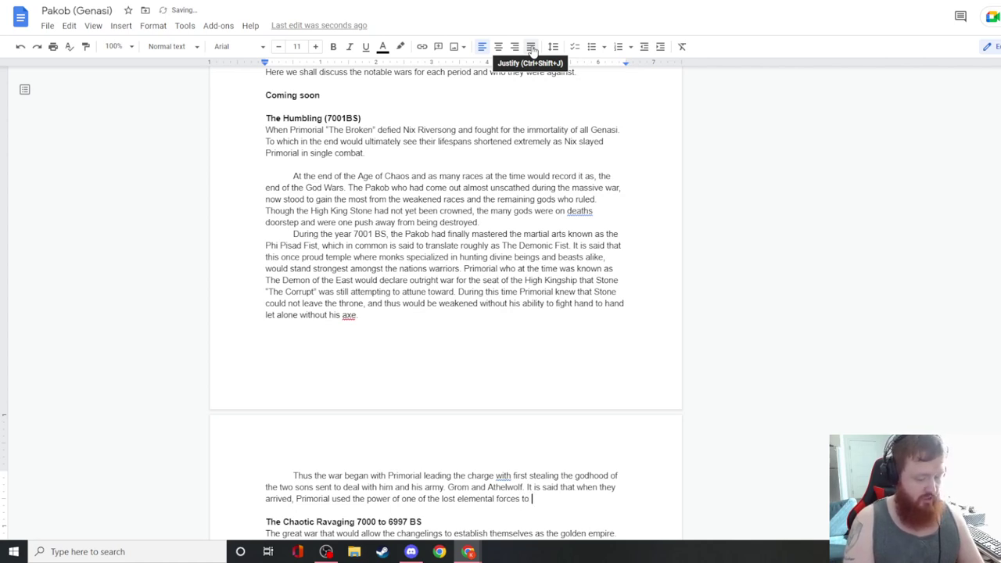
{"action": "type", "text": "chain both "}
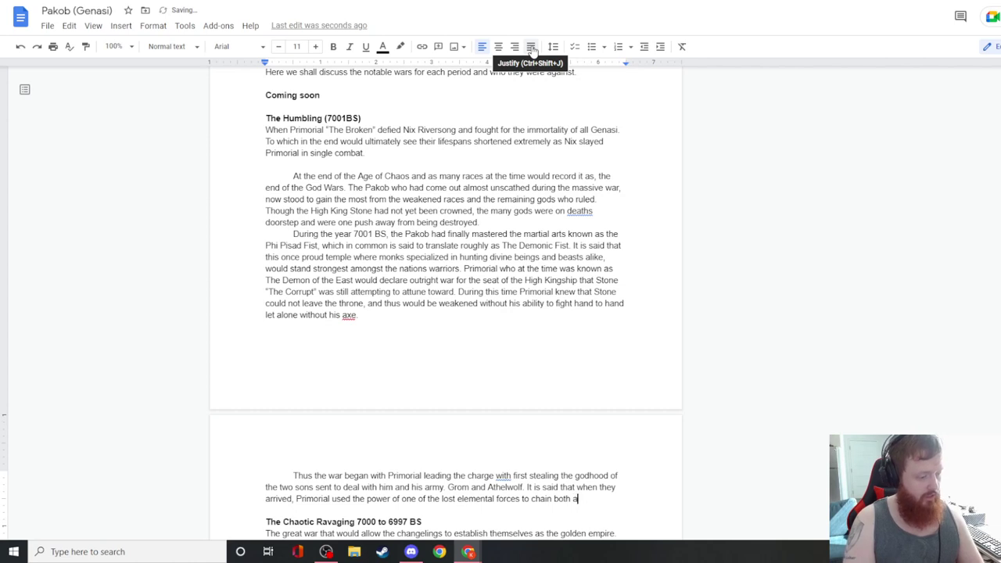
{"action": "type", "text": "and begin "}
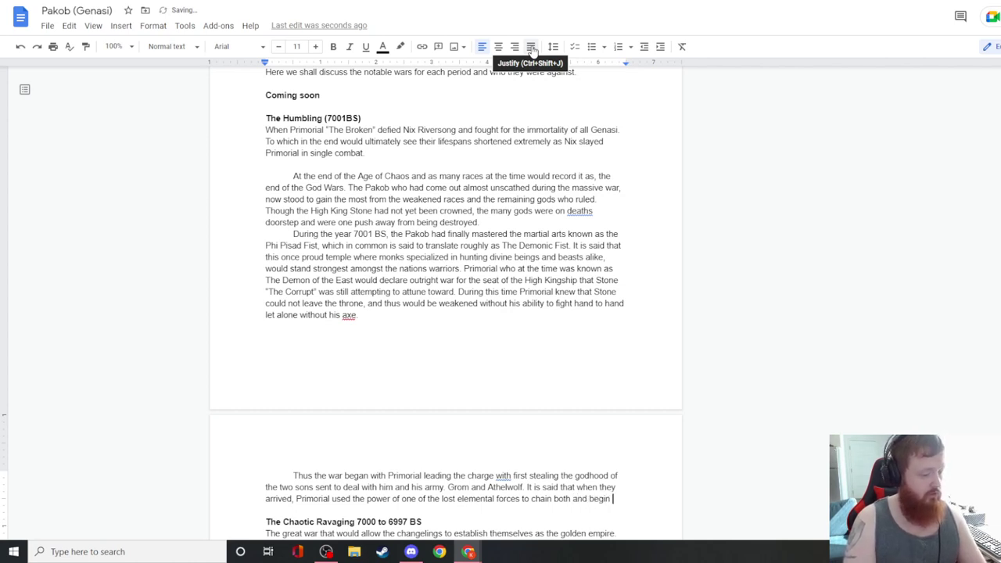
{"action": "type", "text": "the blood ritua"}
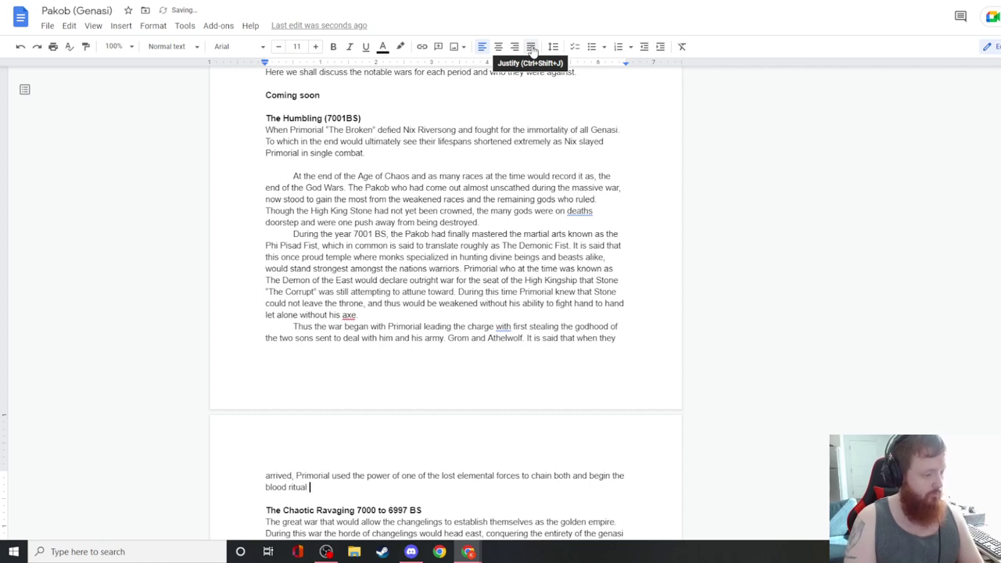
- Begin the next sentence with "What Primorial did not know at the time, was that both Athelwolf and Grom had coming"
{"action": "type", "text": "l. What Primorial"}
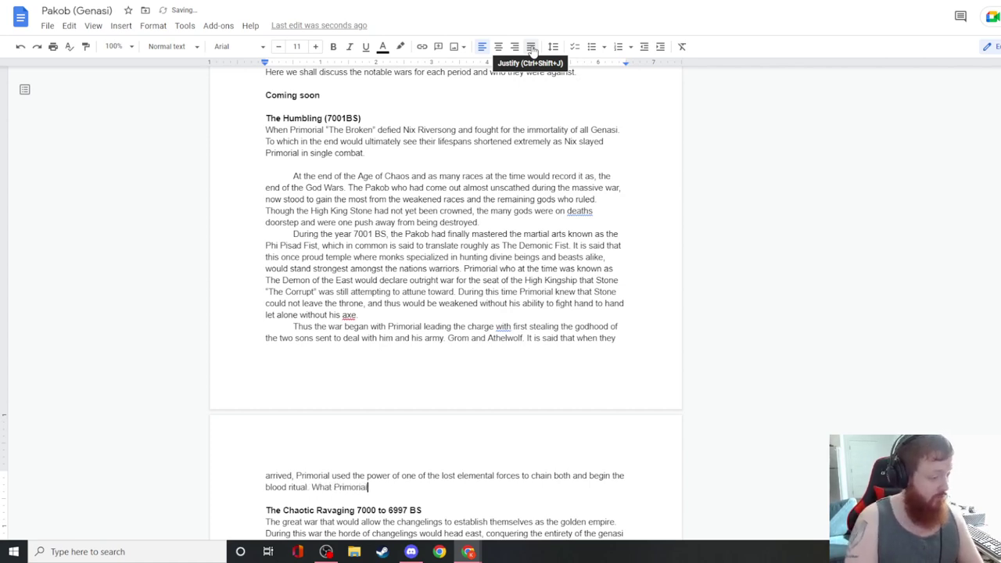
{"action": "type", "text": " did not know at th"}
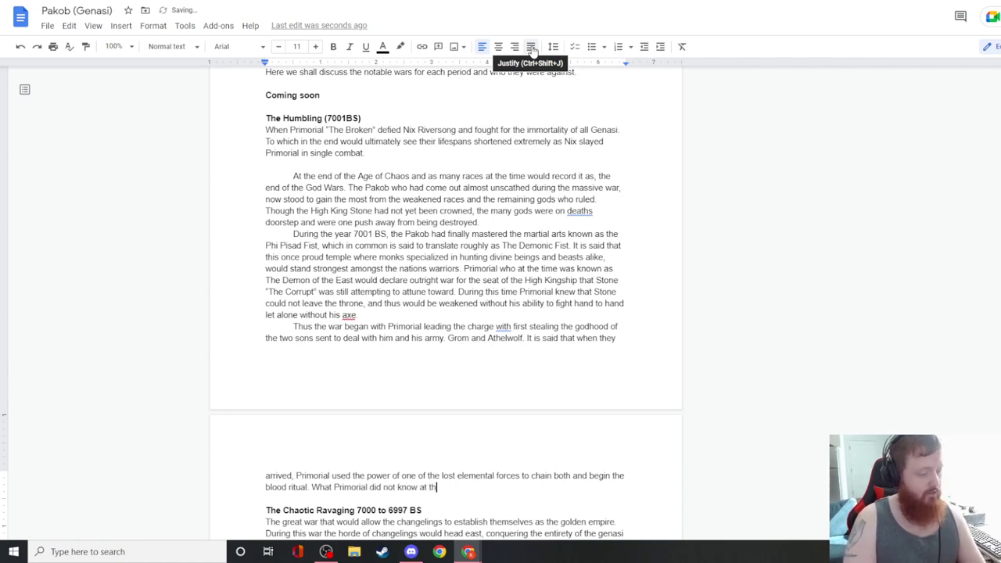
{"action": "type", "text": "e time, was that b"}
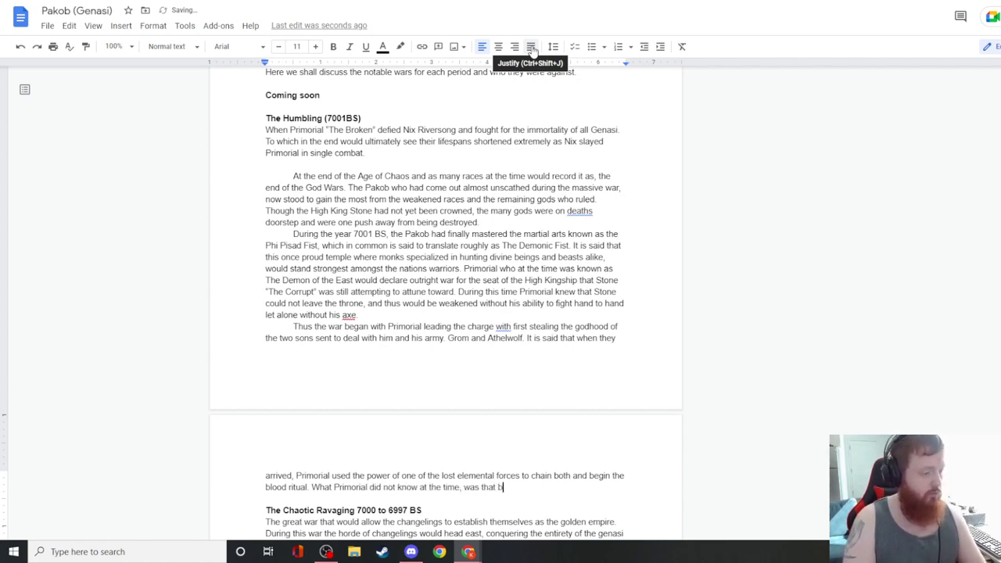
{"action": "type", "text": "oth Athelo"}
{"action": "type", "text": "lf and Grom "}
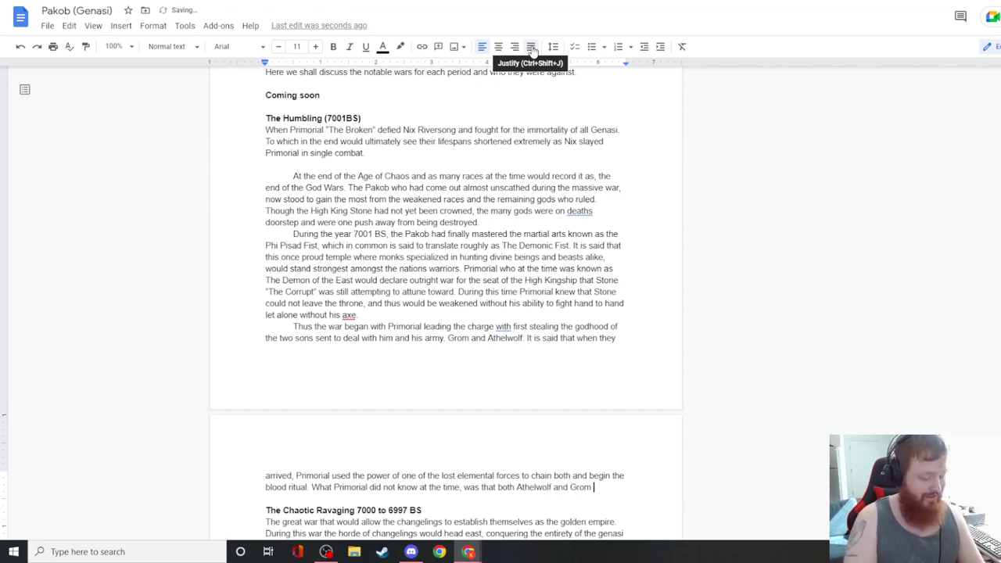
{"action": "type", "text": "had coming will"}
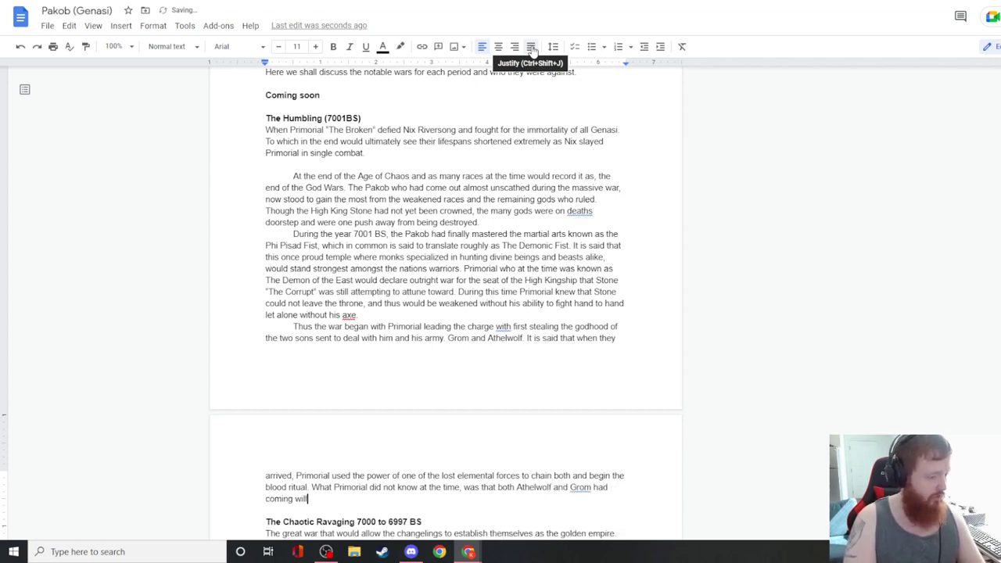
- Complete the sentence about the brothers with "willingly, knowing they would lose their godhood and divine powers."
{"action": "type", "text": "ingly, knowing the"}
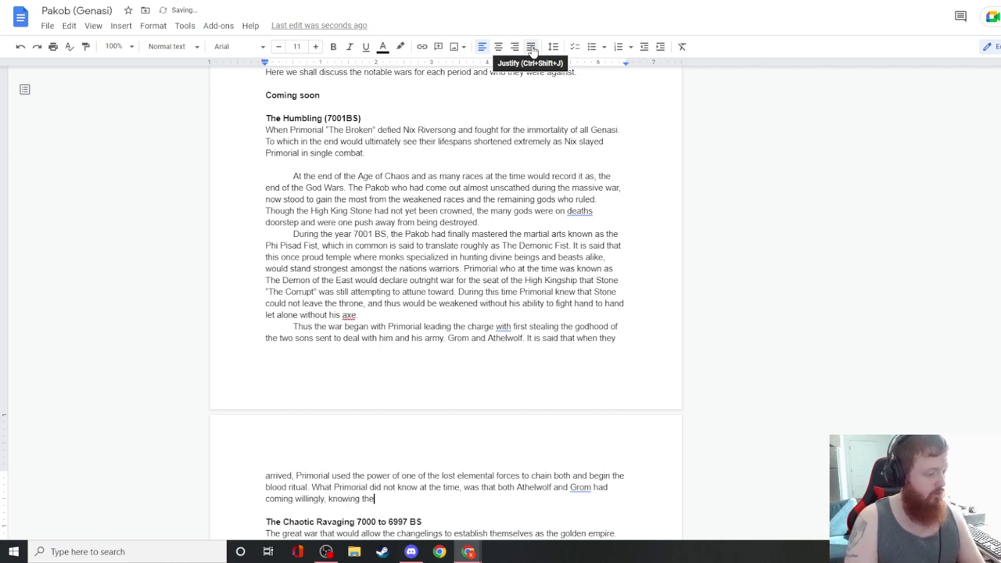
{"action": "type", "text": "y would lose "}
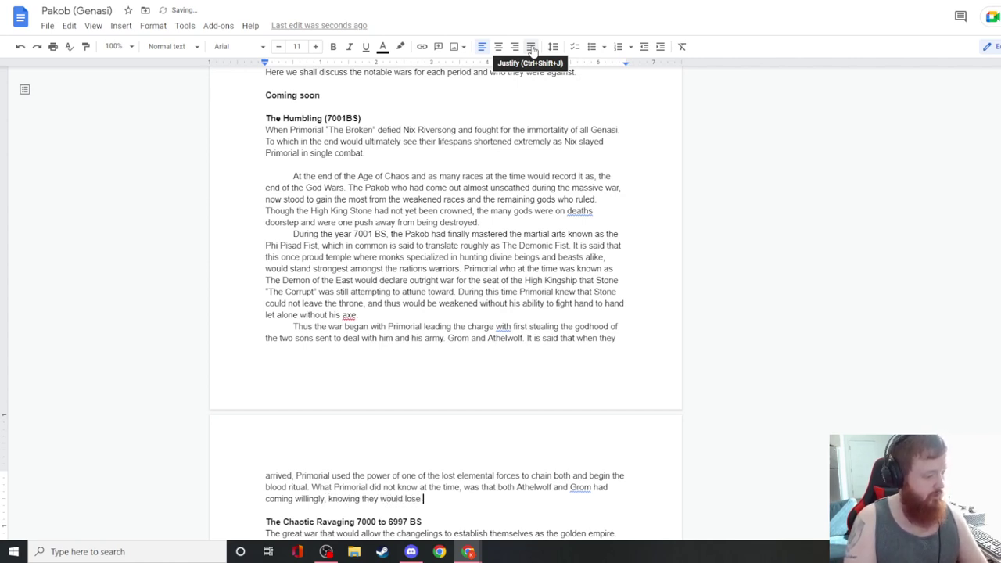
{"action": "type", "text": "their god "}
{"action": "type", "text": "hood and divin"}
{"action": "type", "text": "e powers. "}
- Add the opening "For it is said that Athelwolf who had been granted the ability to see the future,"
{"action": "type", "text": "For it is said tha"}
{"action": "type", "text": "t Athelwolfw"}
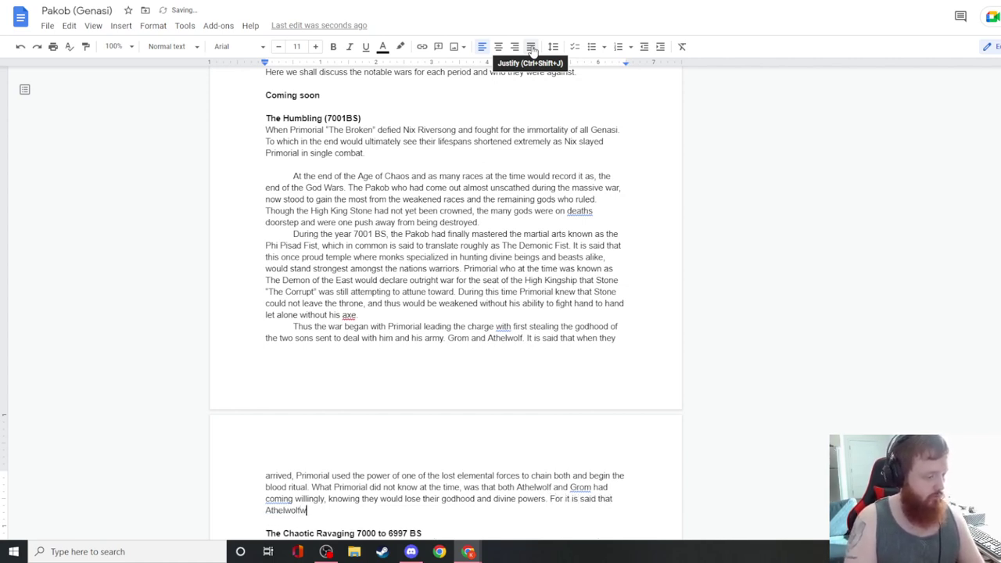
{"action": "key", "text": "BackSpace"}
{"action": "type", "text": "who had bee"}
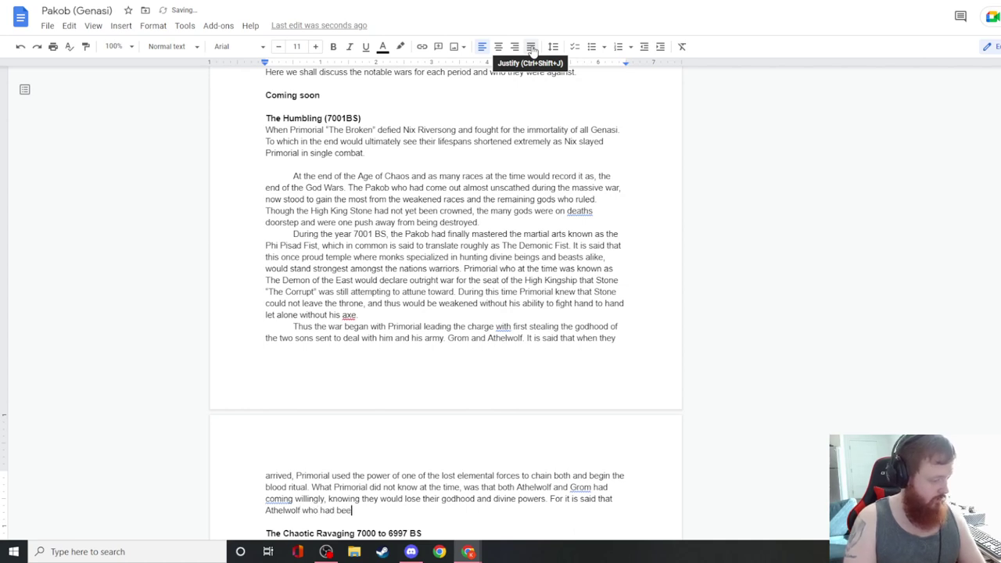
{"action": "type", "text": "n granted the f"}
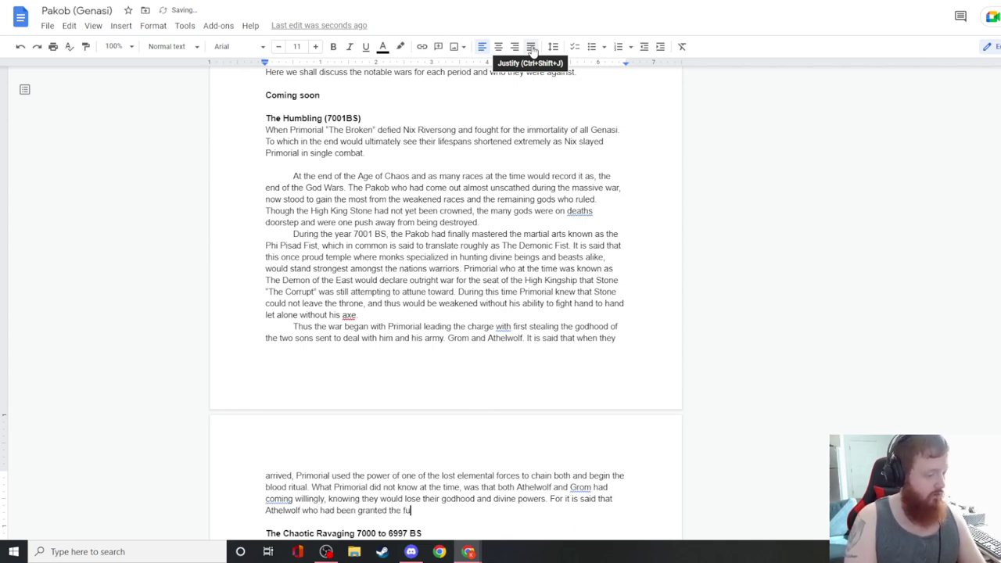
{"action": "key", "text": "BackSpace"}
{"action": "type", "text": "ability to s"}
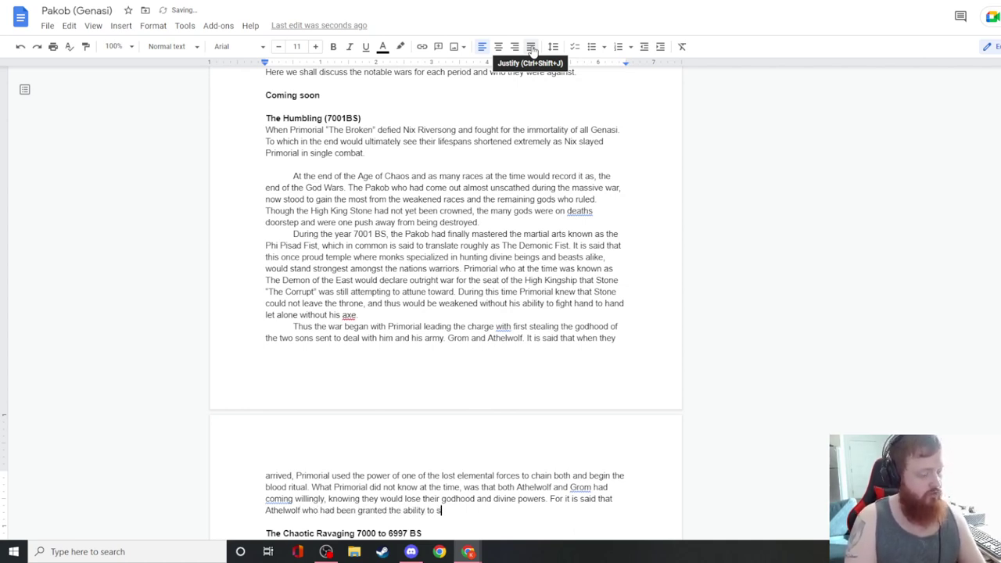
{"action": "type", "text": "ee the future k"}
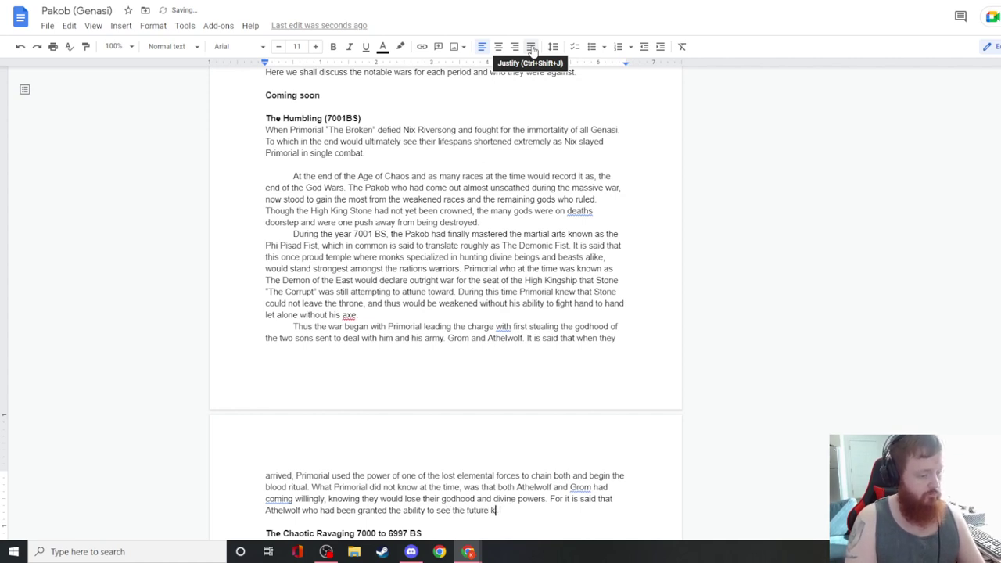
{"action": "key", "text": "BackSpace"}
{"action": "key", "text": "BackSpace"}
{"action": "type", "text": ", kne"}
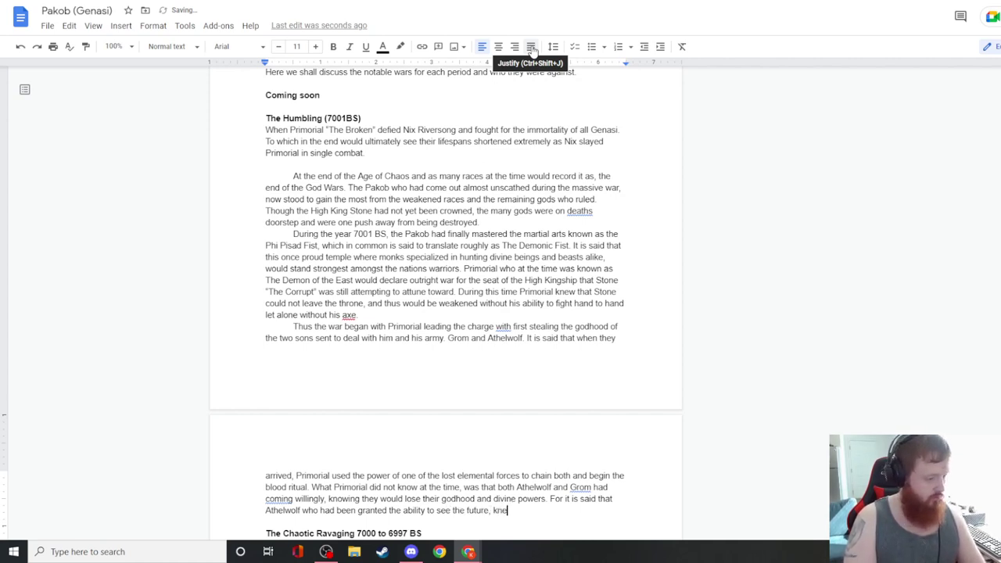
- Complete the Athelwolf sentence with "knew exactly what his father would become and refused to be a part of it."
{"action": "type", "text": "w exactly what his father would ch"}
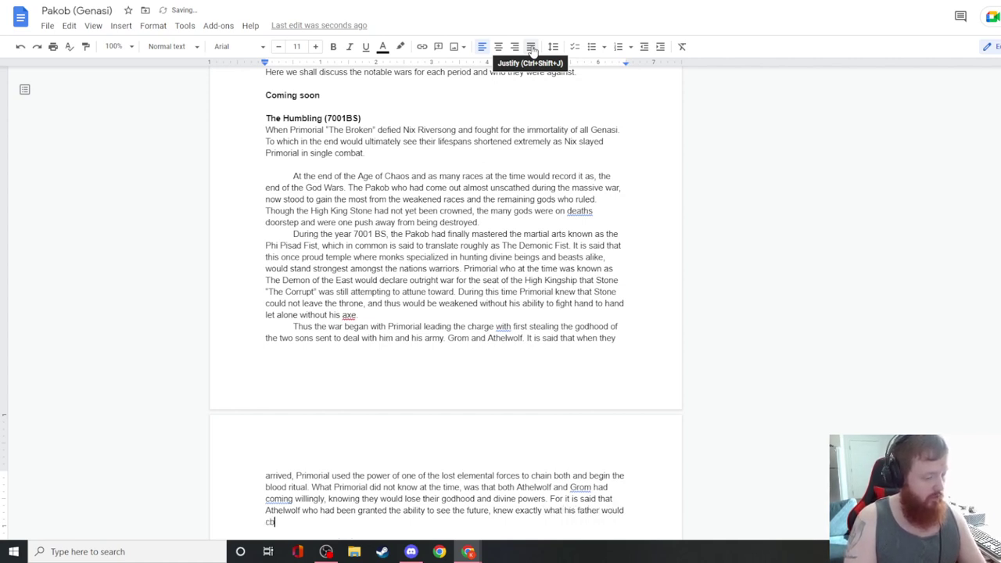
{"action": "type", "text": "ecome and refused to be "}
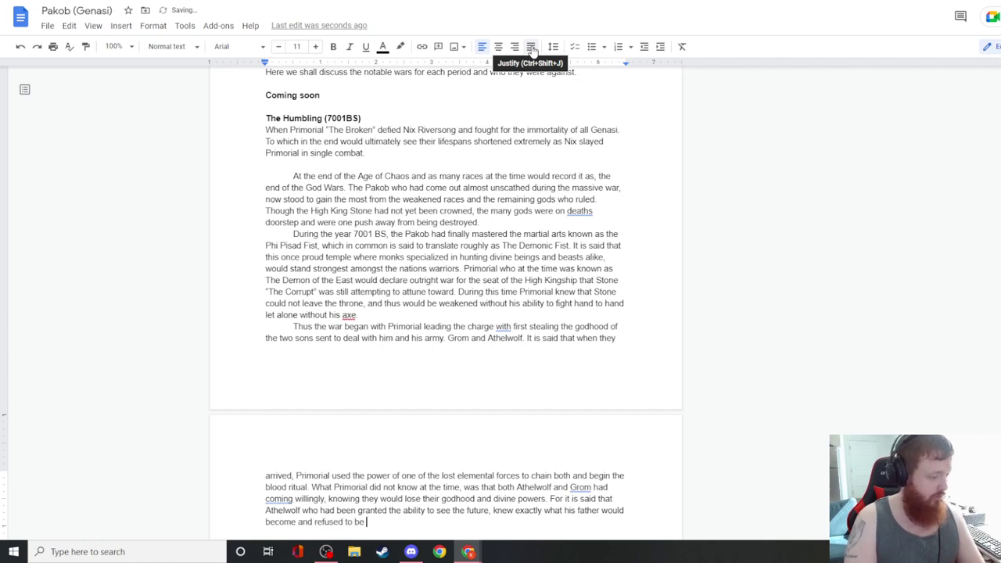
{"action": "type", "text": "a part of "}
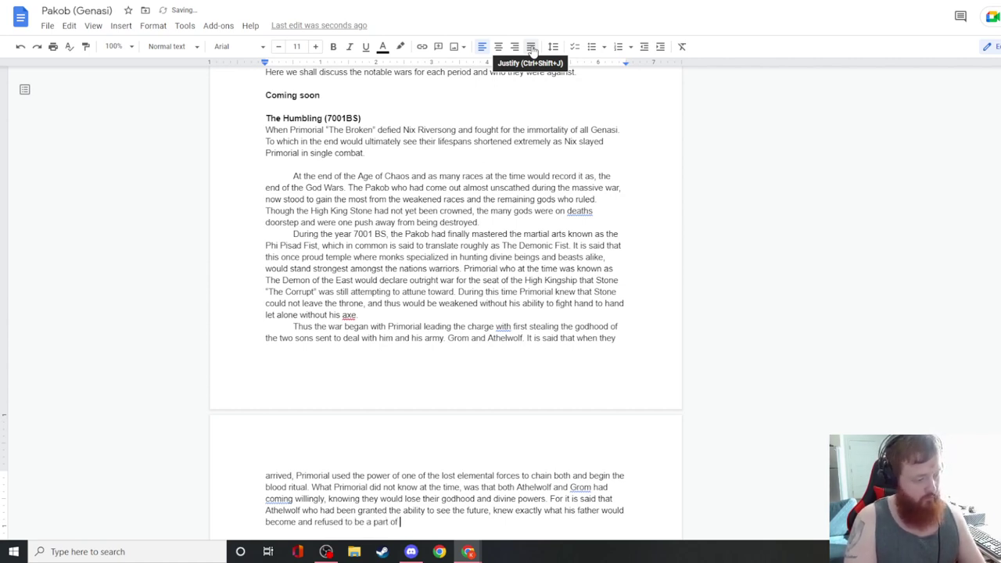
{"action": "type", "text": "it."}
- Start a new paragraph with "Thus the two gods are said to have given their power willingly to Primorial"
{"action": "key", "text": "Return"}
{"action": "type", "text": "Thus the two gods "}
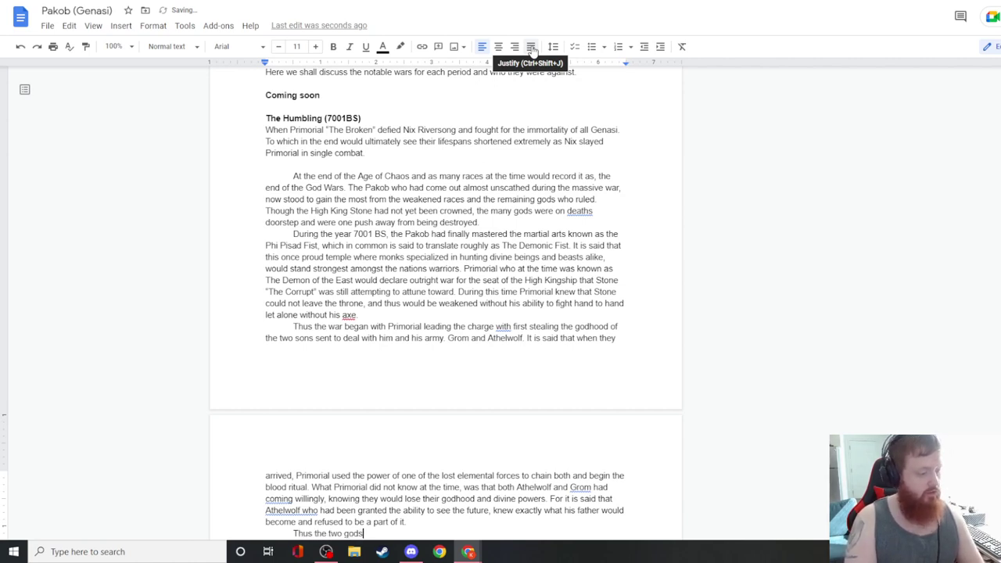
{"action": "type", "text": "are said to have gi"}
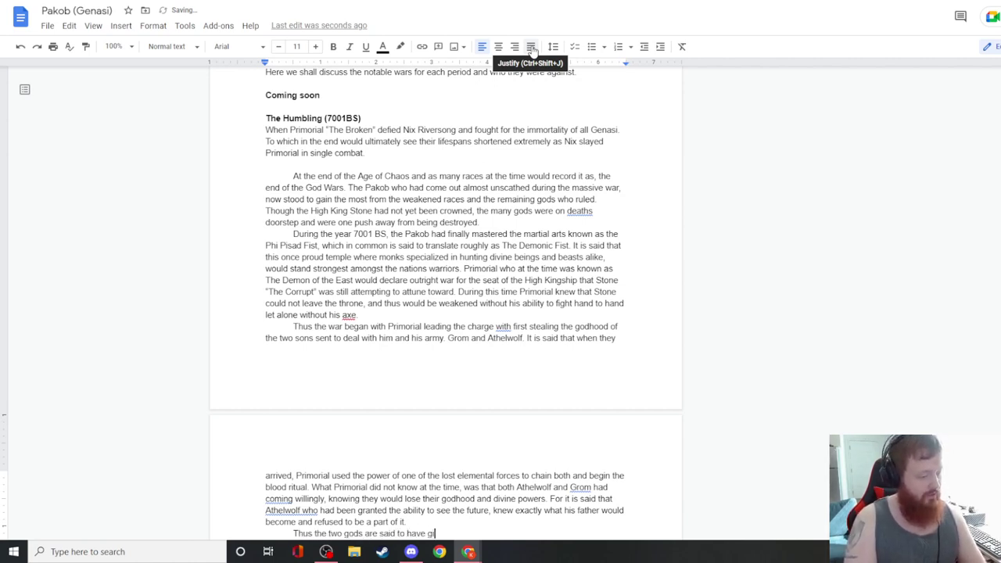
{"action": "type", "text": "ven their pow"}
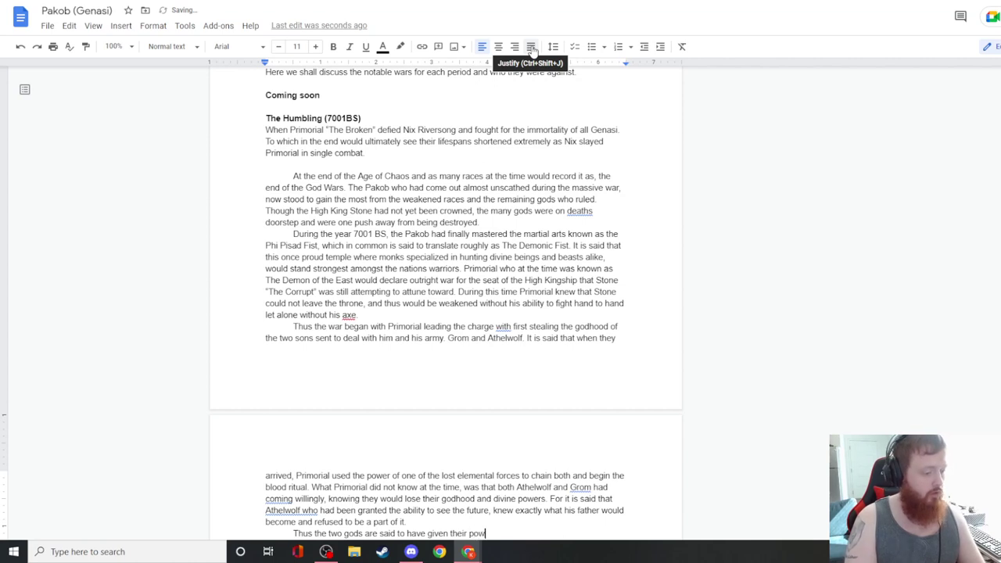
{"action": "type", "text": "er willingly"}
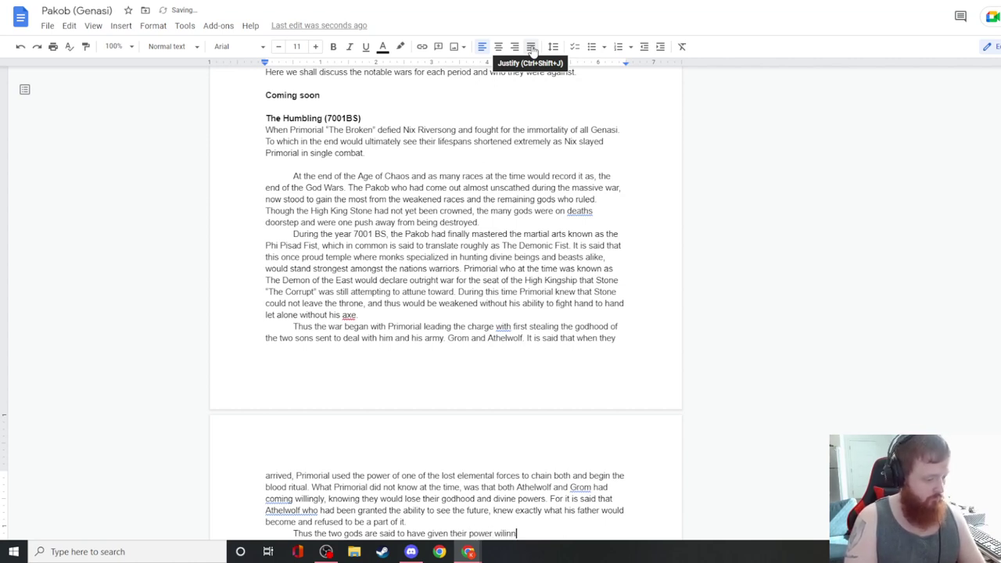
{"action": "key", "text": "BackSpace"}
{"action": "key", "text": "BackSpace"}
{"action": "key", "text": "BackSpace"}
{"action": "key", "text": "BackSpace"}
{"action": "key", "text": "BackSpace"}
{"action": "type", "text": "ingly to Primorial d"}
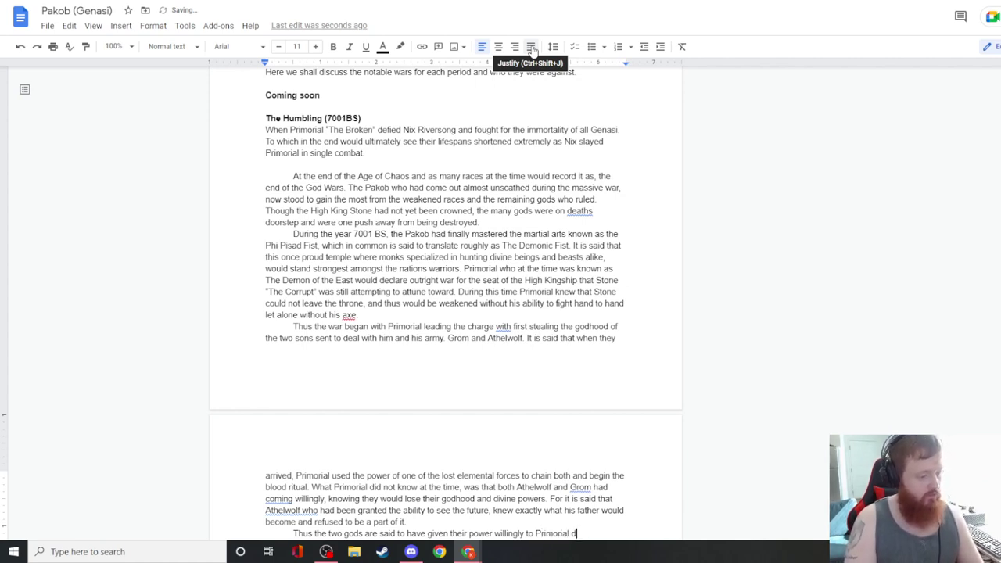
- Finish the sentence about the two gods' gift of power with "and the Pakob people."
{"action": "key", "text": "BackSpace"}
{"action": "type", "text": "and the G"}
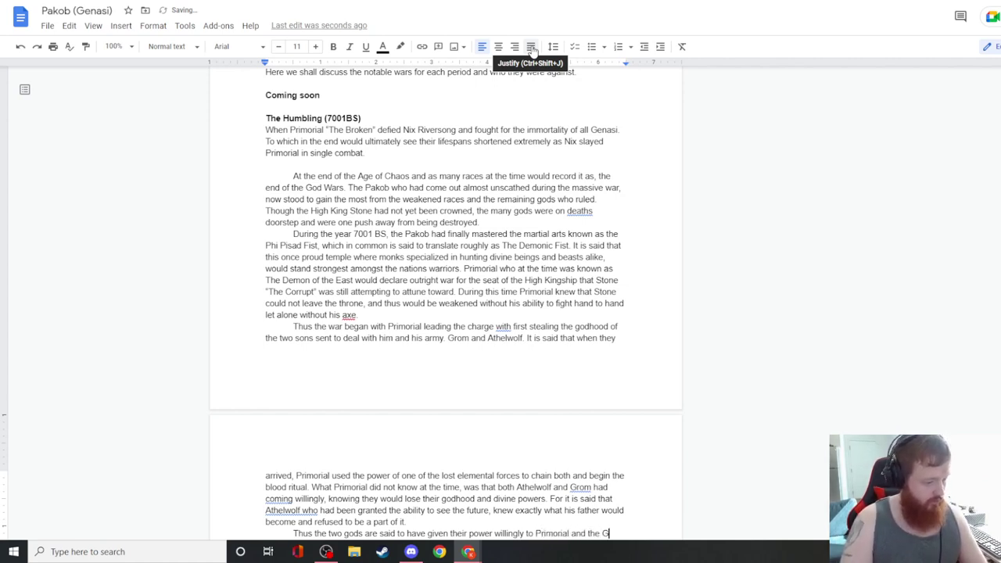
{"action": "type", "text": "e"}
{"action": "key", "text": "BackSpace"}
{"action": "key", "text": "BackSpace"}
{"action": "type", "text": "Pakob "}
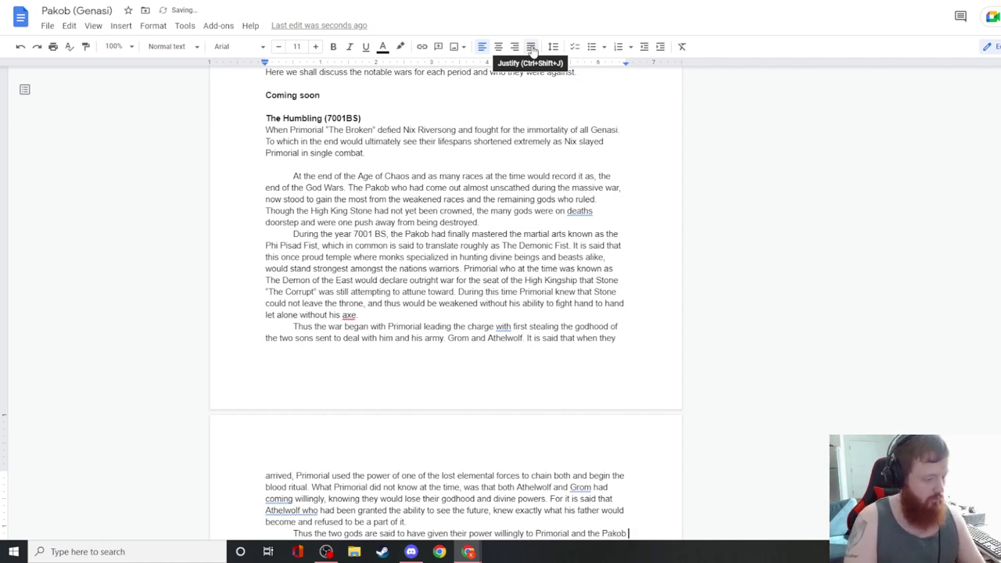
{"action": "type", "text": "people. "}
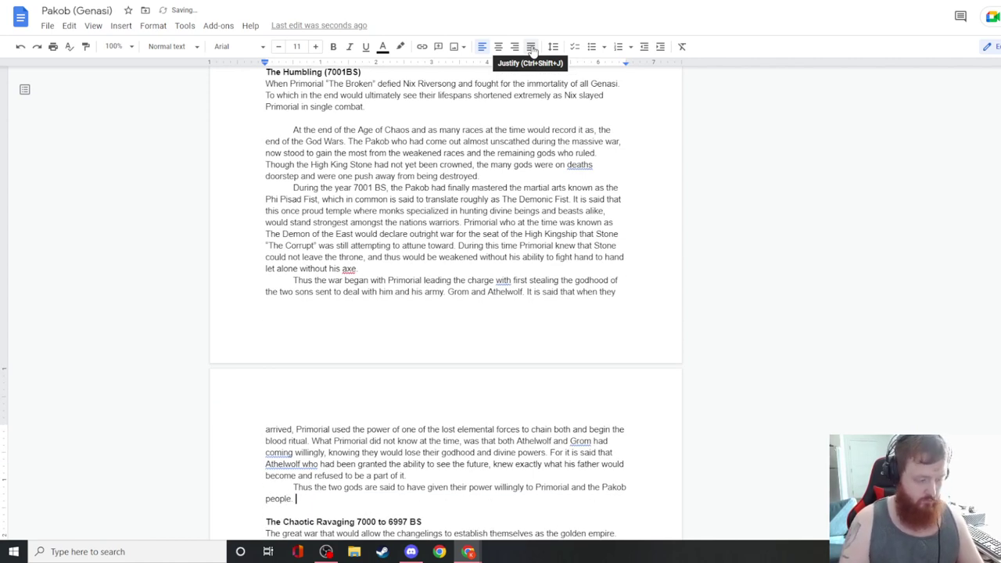
- Begin the following sentence with "What Primorial and the two brothers did not account for, was"
{"action": "type", "text": "What "}
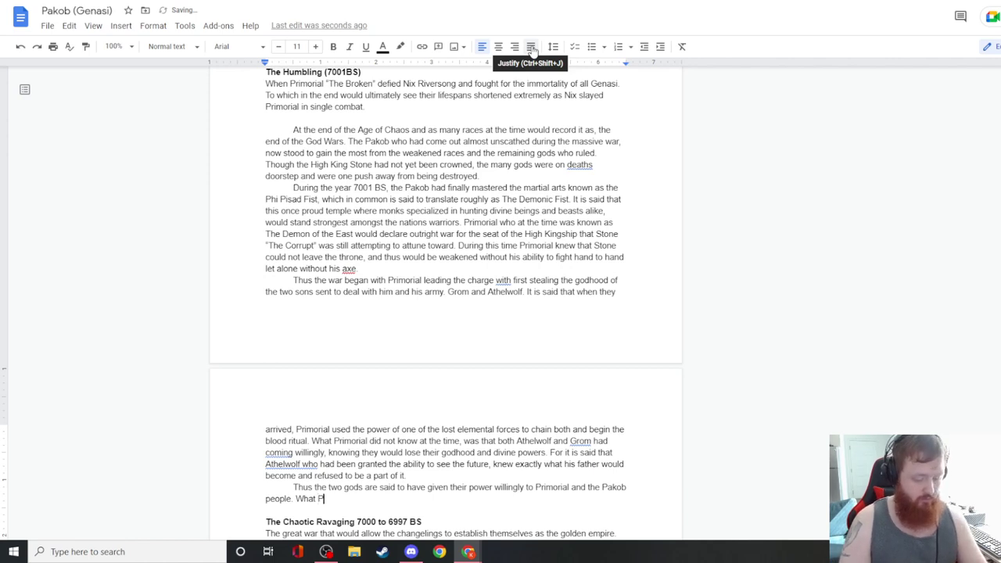
{"action": "type", "text": "Primorial and the"}
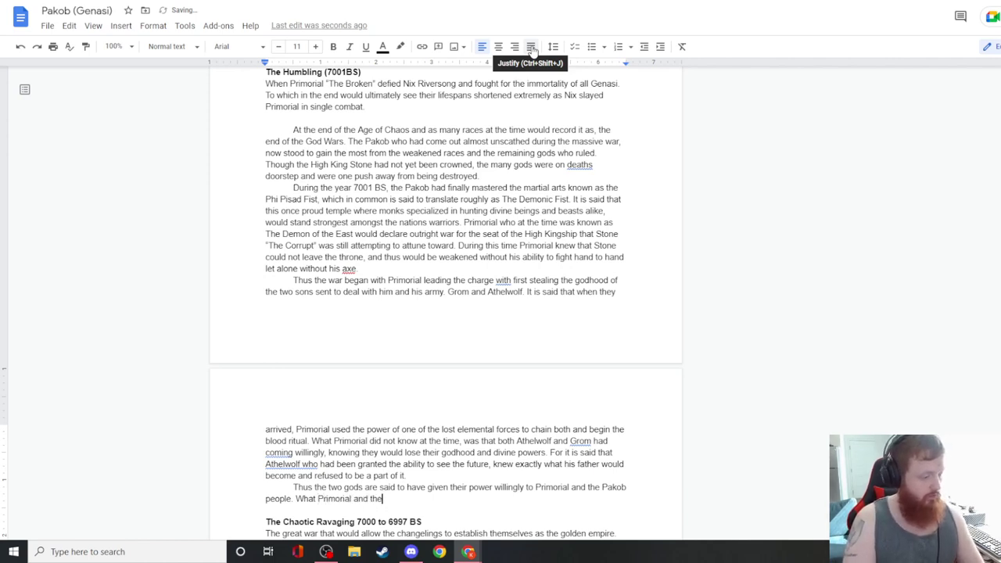
{"action": "type", "text": " two prothers did not a"}
{"action": "type", "text": "ccount for "}
{"action": "type", "text": "was"}
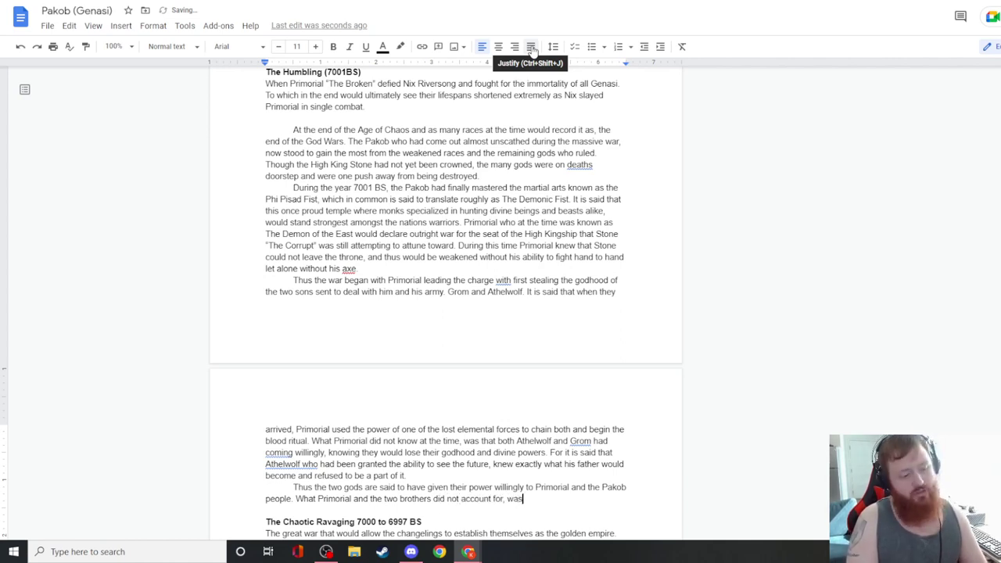
- Complete the sentence with "when Nix would arrive post ceremony with an army of great wolves known purely as the ancient river wolf tribe"
{"action": "type", "text": " when Nix wo"}
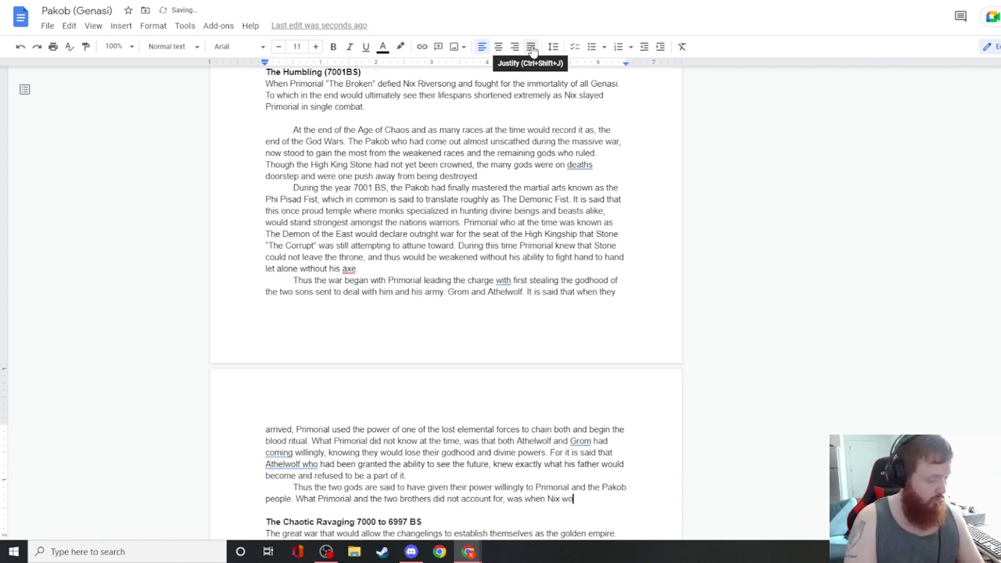
{"action": "type", "text": "uld arrive post "}
{"action": "type", "text": "cel"}
{"action": "type", "text": "emony with an army "}
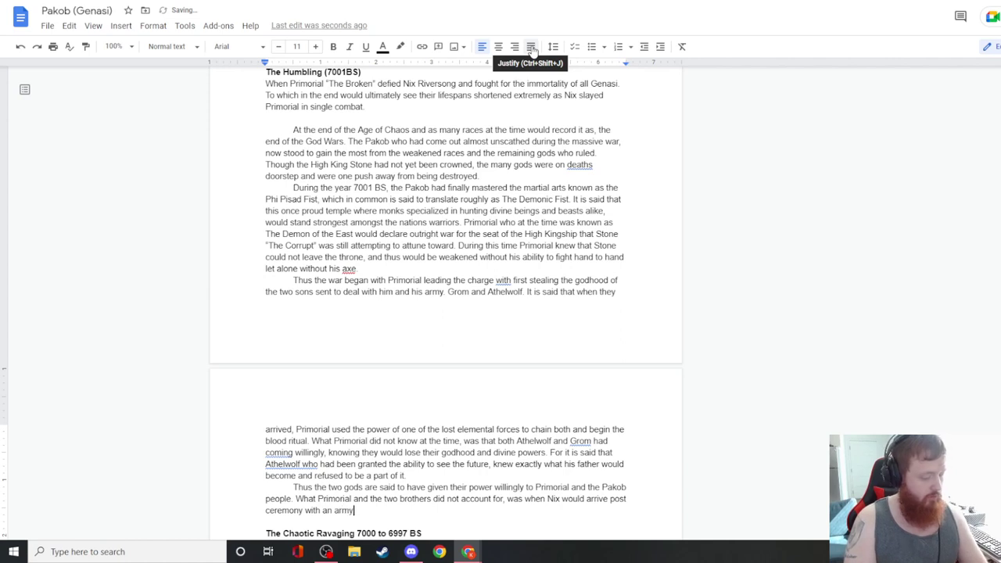
{"action": "type", "text": "of great wolve"}
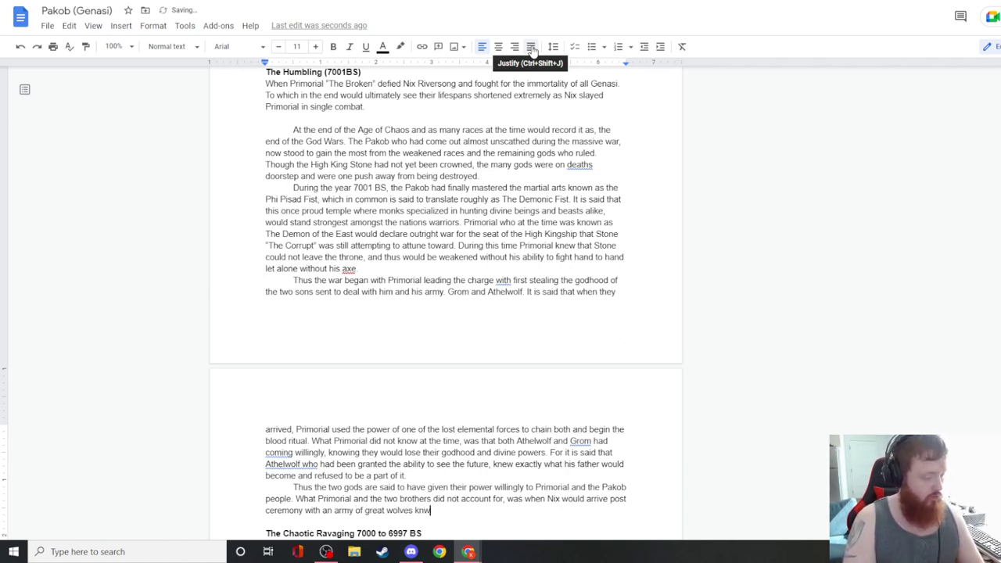
{"action": "type", "text": "s known purely as the anc"}
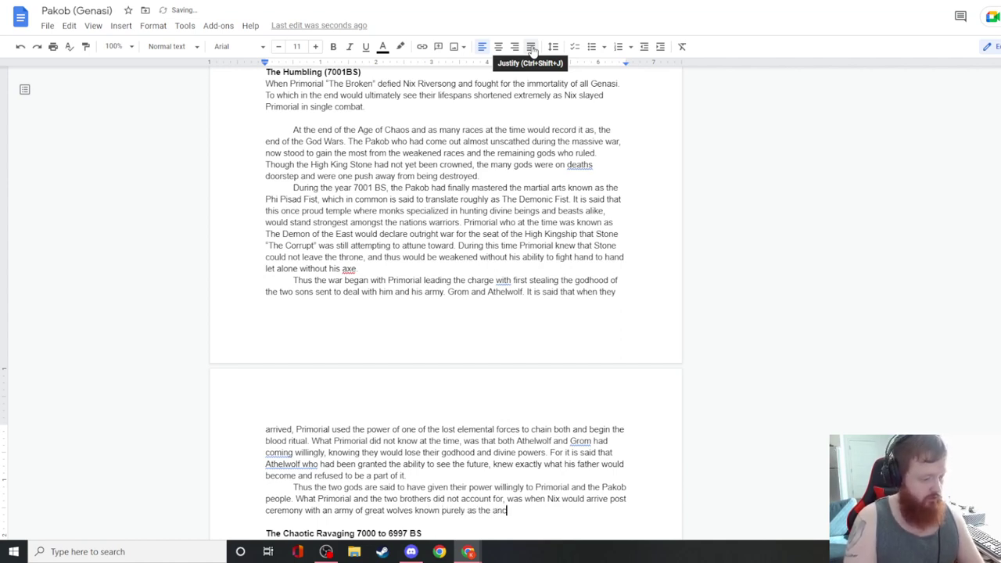
{"action": "type", "text": "ient river wolf tribe"}
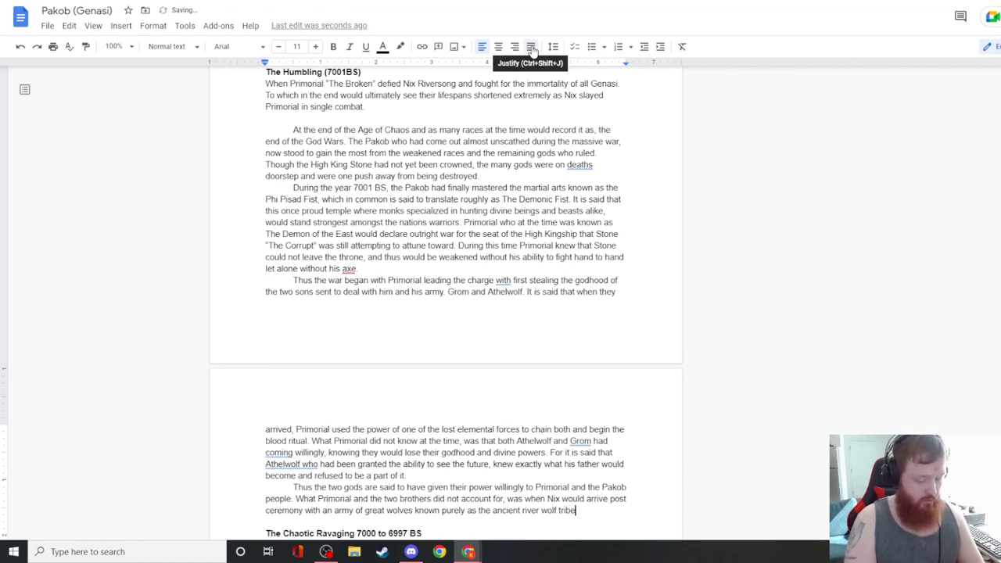
- Add the sentence "A long lost gnoll faction that had lost its sentience in exchange for immortality and service to Nix himself."
{"action": "type", "text": ". A long lost gnoll factio"}
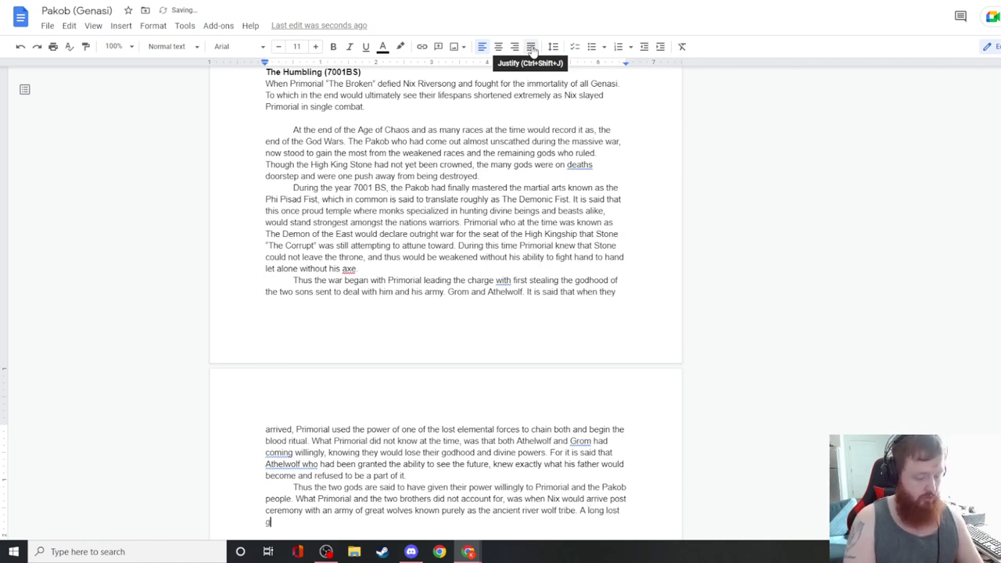
{"action": "type", "text": "n that had lost it"}
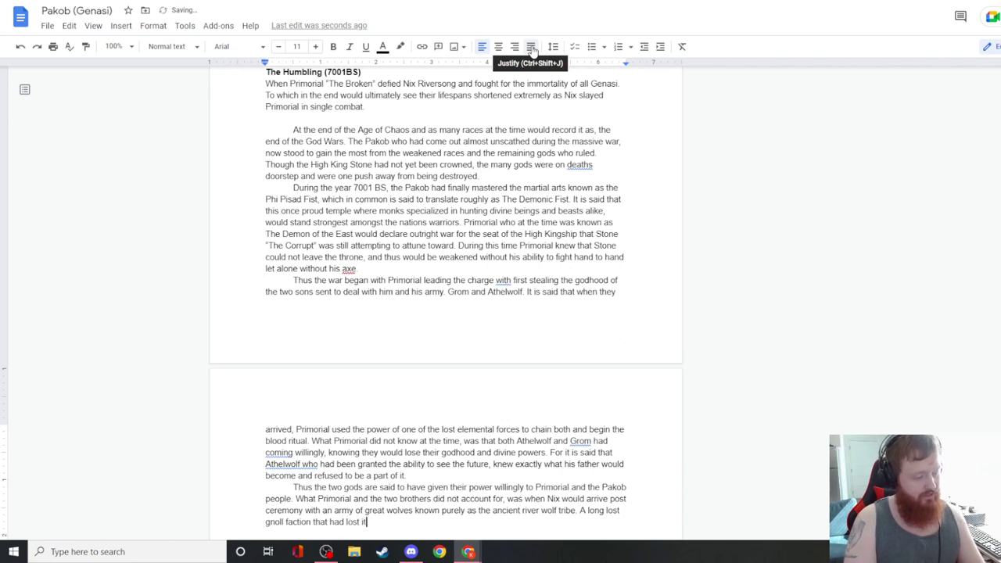
{"action": "type", "text": "s sentience"}
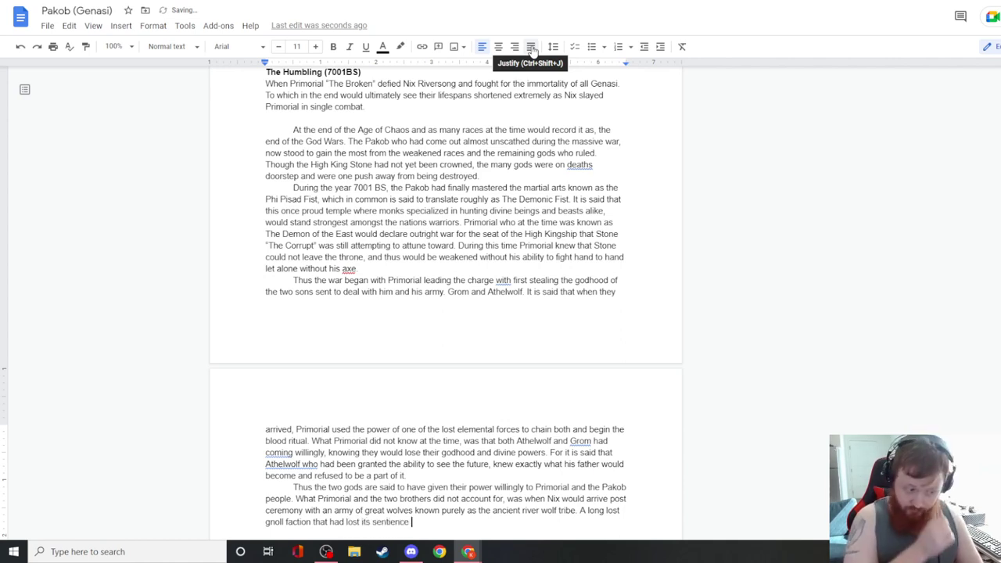
{"action": "type", "text": " in exchange for immortali"}
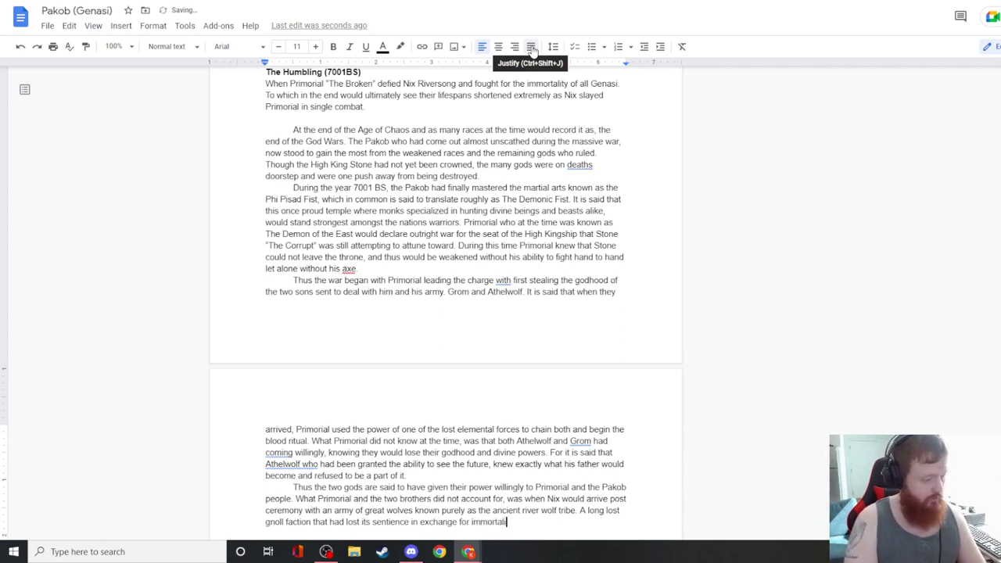
{"action": "type", "text": "ty and service to Nix himse"}
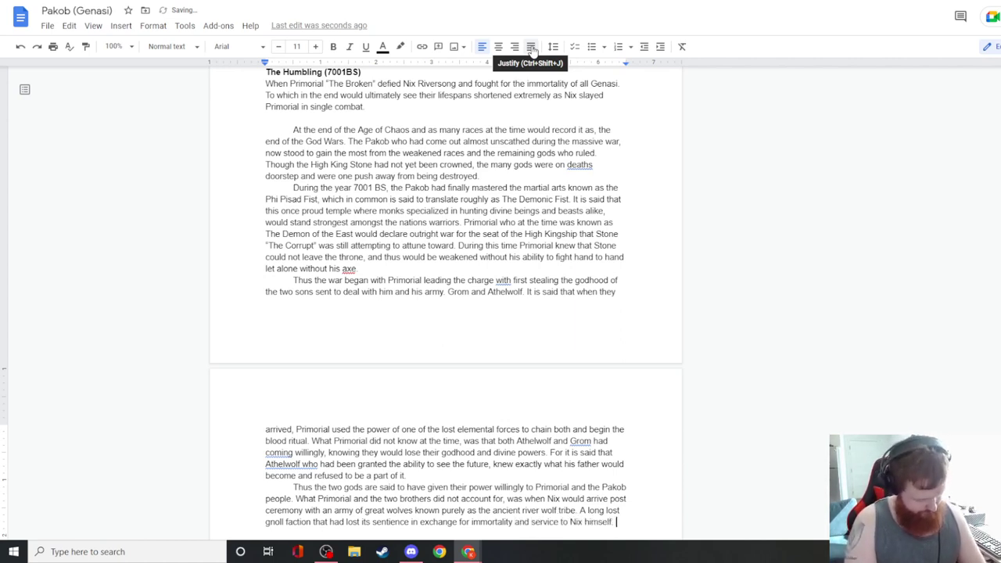
{"action": "type", "text": "lf."}
- Start a new paragraph with "With Nix's army, it is said that the cities of the Pakob fell one after another as"
{"action": "key", "text": "Return"}
{"action": "type", "text": "W"}
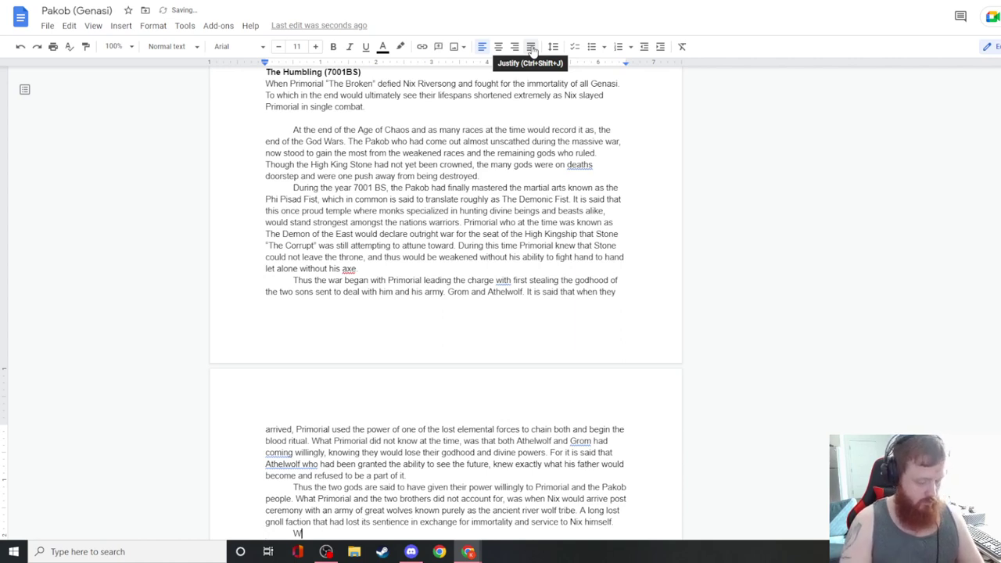
{"action": "type", "text": "ith Nix's "}
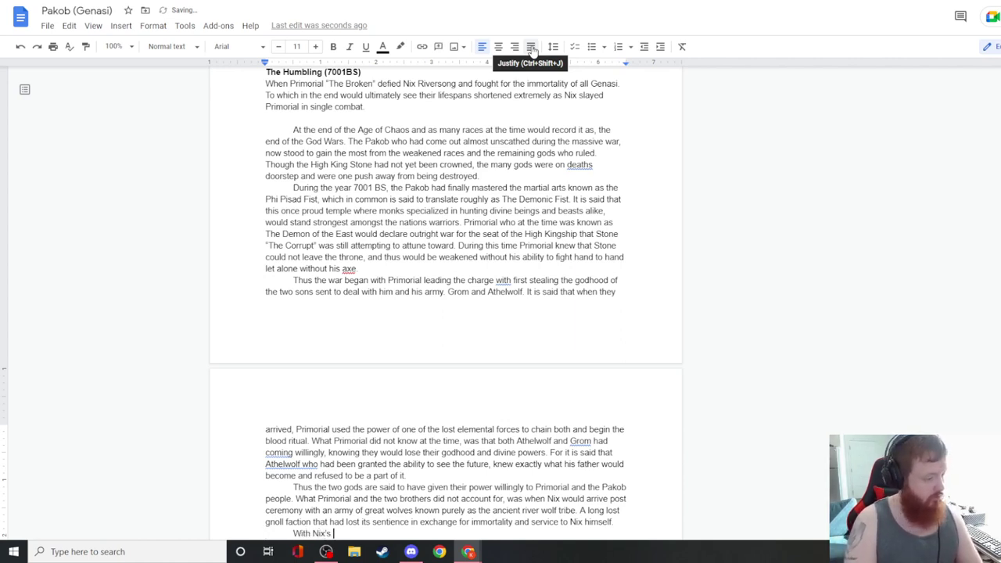
{"action": "type", "text": "army, it is "}
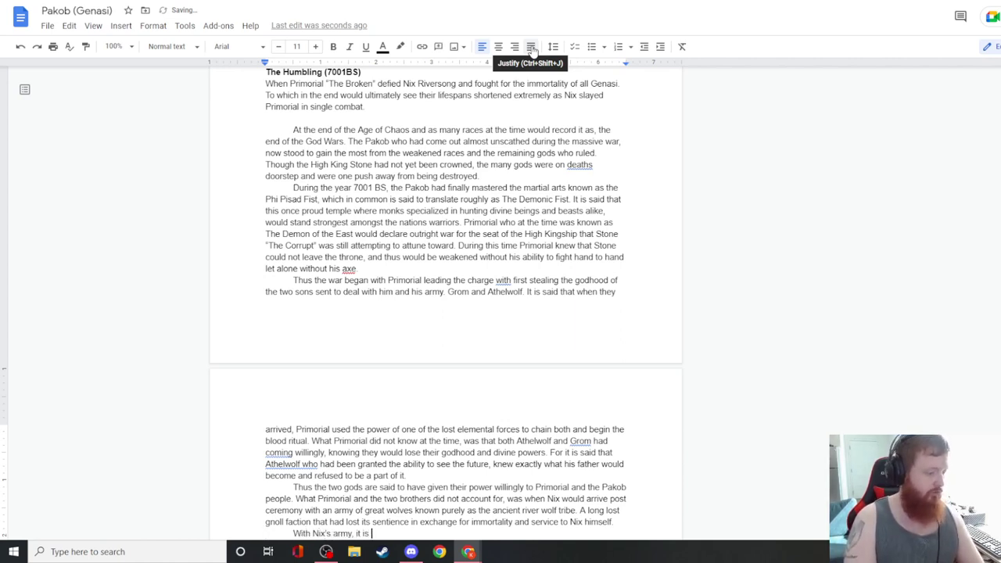
{"action": "type", "text": "said that the cities"}
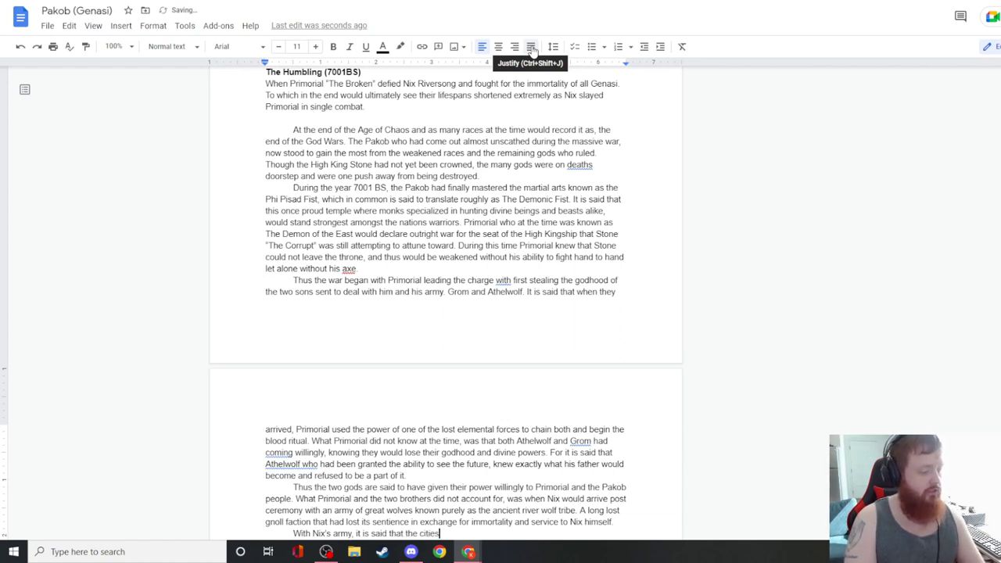
{"action": "type", "text": " of the Pakob fell one "}
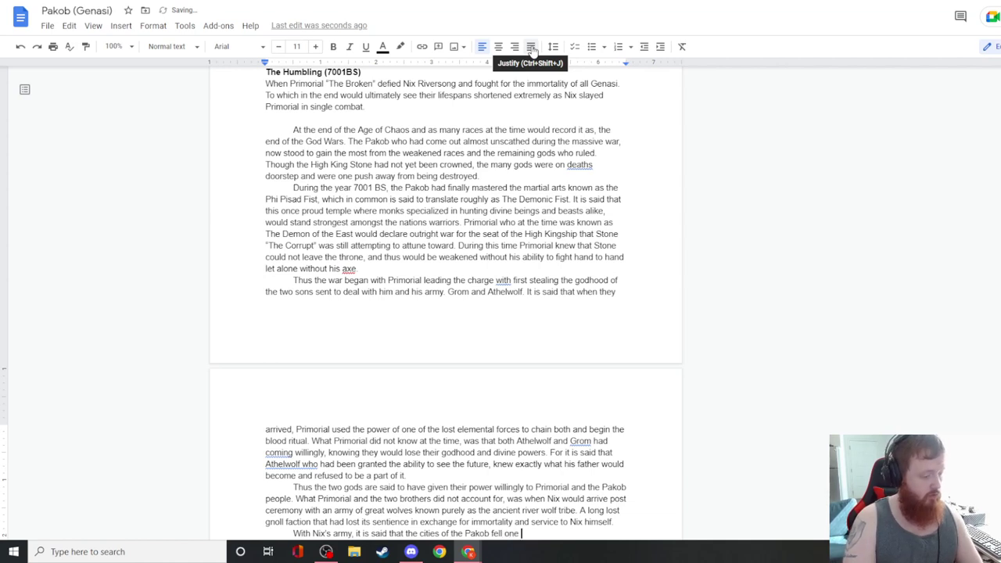
{"action": "type", "text": "after another as th"}
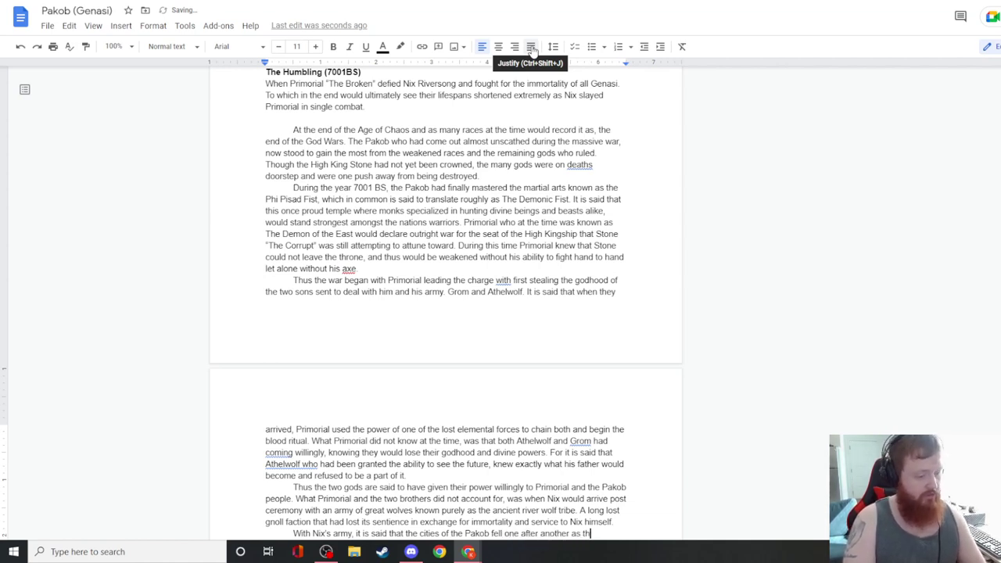
- Continue the fallen-cities sentence with "their walls could not hold back the blows from either the ancient river wolf tribesman"
{"action": "type", "text": "eir walls could n"}
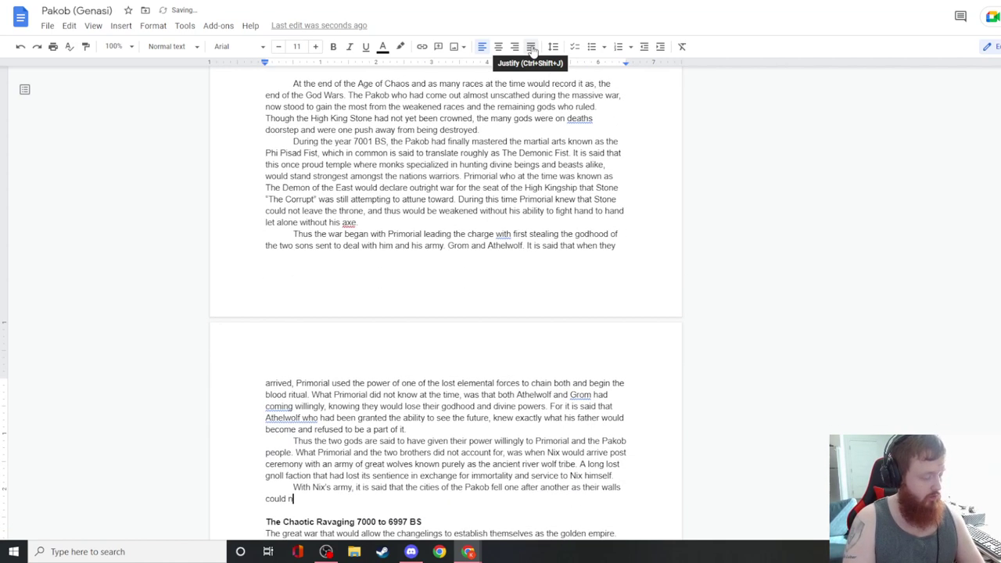
{"action": "type", "text": "ot hold back "}
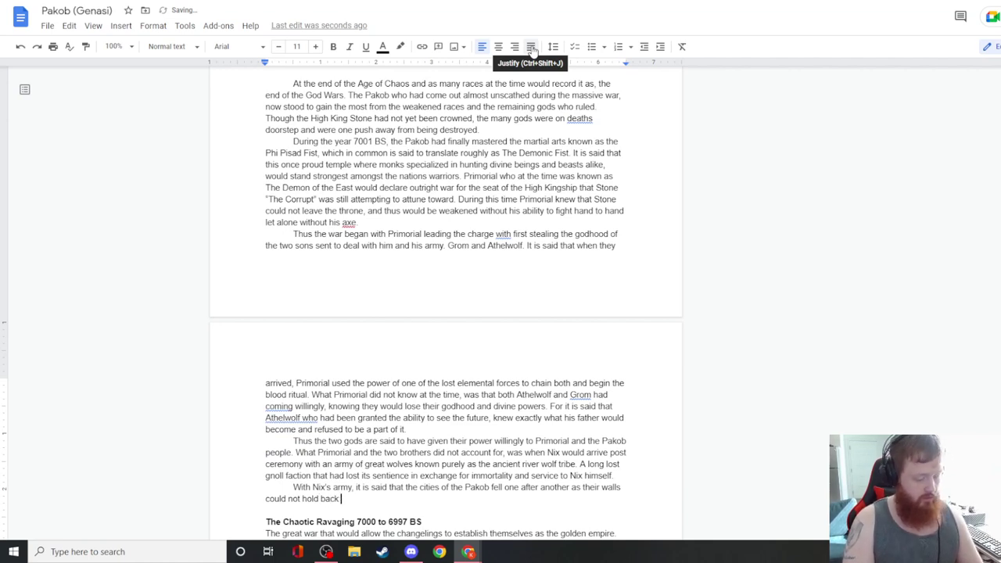
{"action": "type", "text": "the blows from either the "}
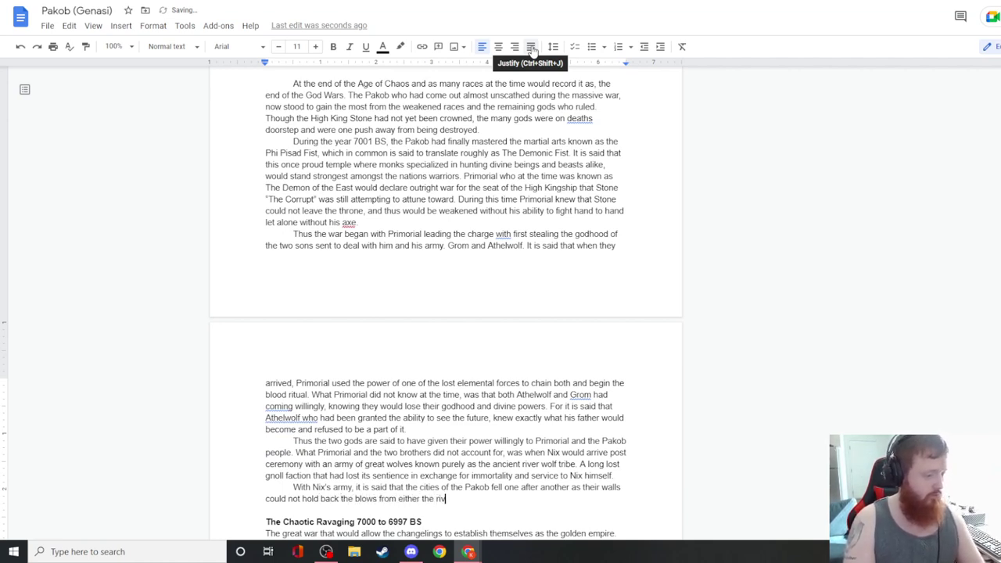
{"action": "type", "text": "ancient river wolf tribese"}
{"action": "key", "text": "BackSpace"}
{"action": "type", "text": "man"}
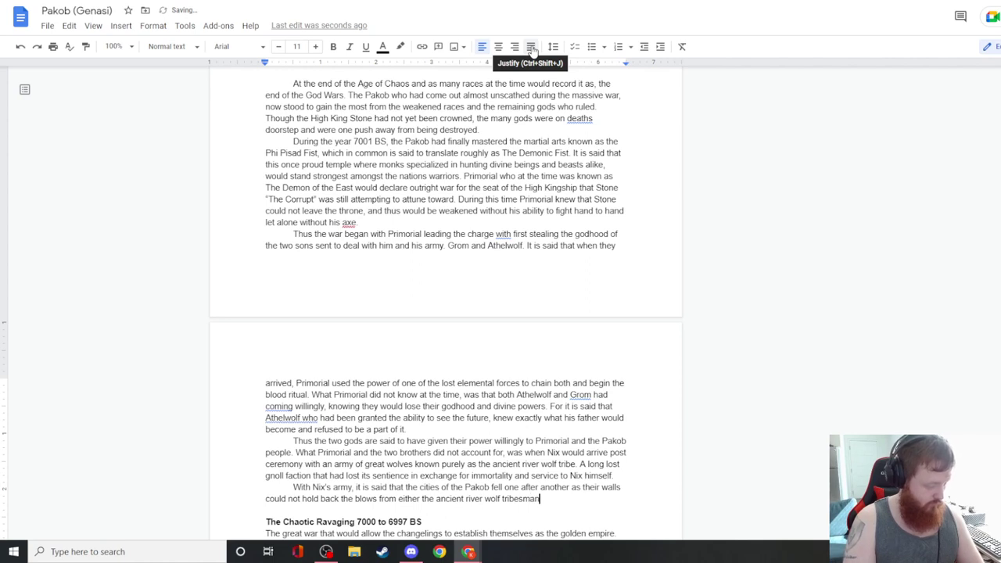
- Finish the fallen-cities sentence with "or the bow that Nix was so famous for carrying."
{"action": "type", "text": " or the "}
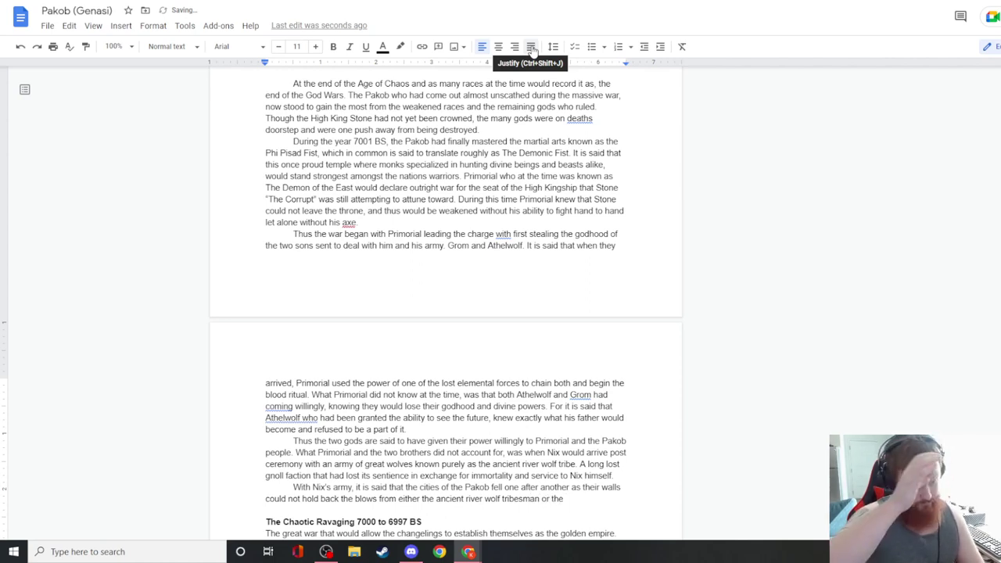
{"action": "type", "text": "bow"}
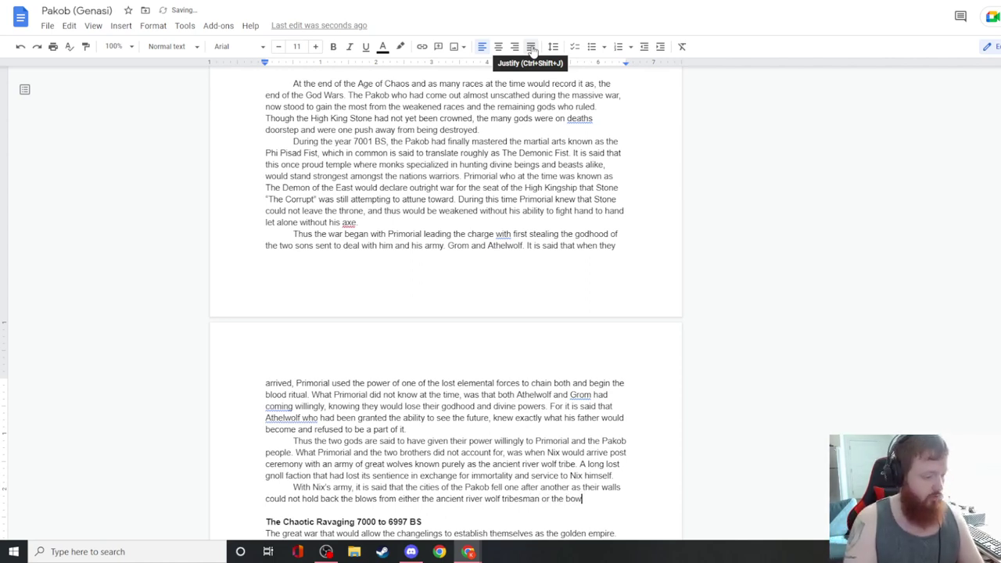
{"action": "type", "text": " that Nix was ss"}
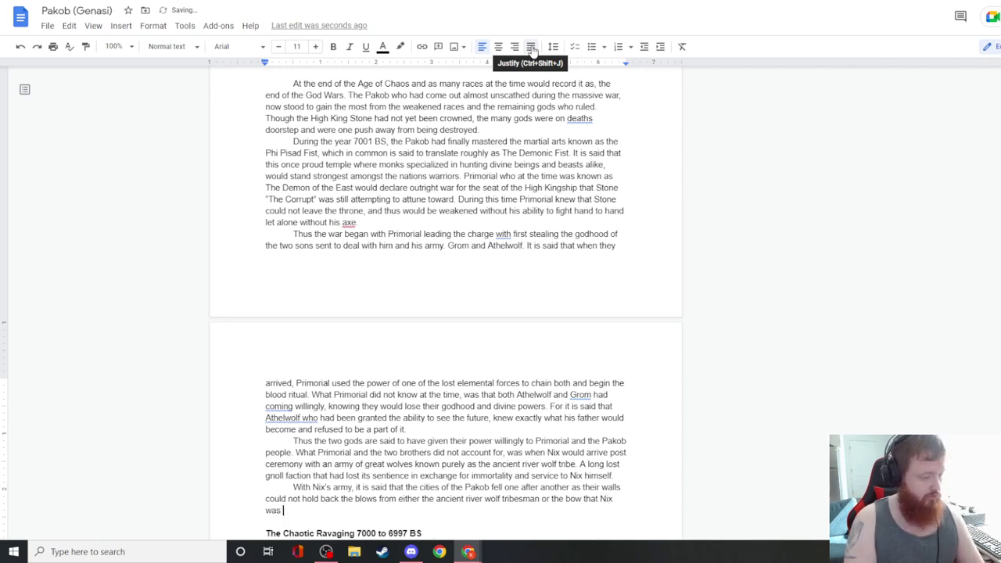
{"action": "type", "text": " famous for carrying."}
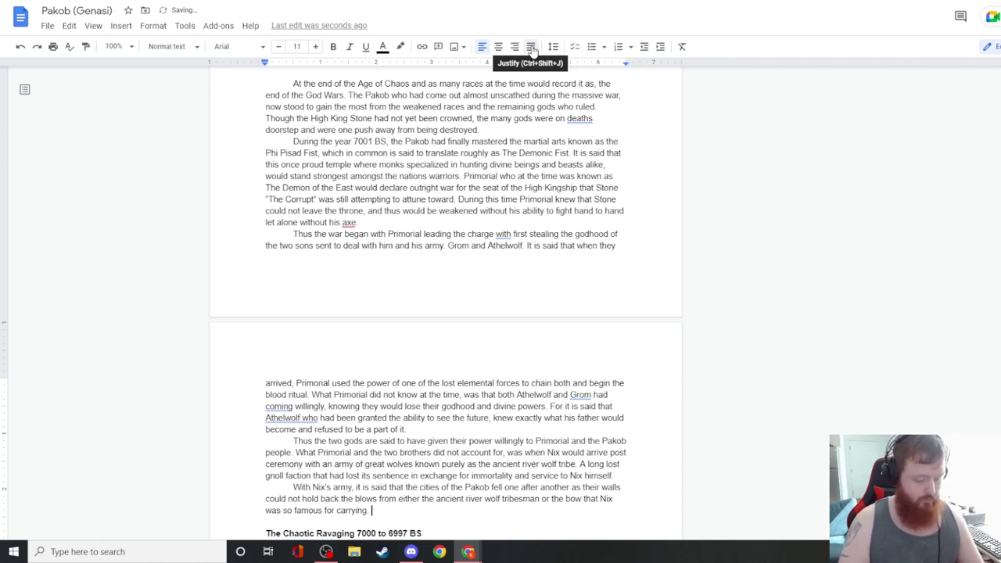
- Start a new paragraph with "During a particular battle it is said that Nix Riversong would gain his name as he summoned up a massive"
{"action": "key", "text": "Return"}
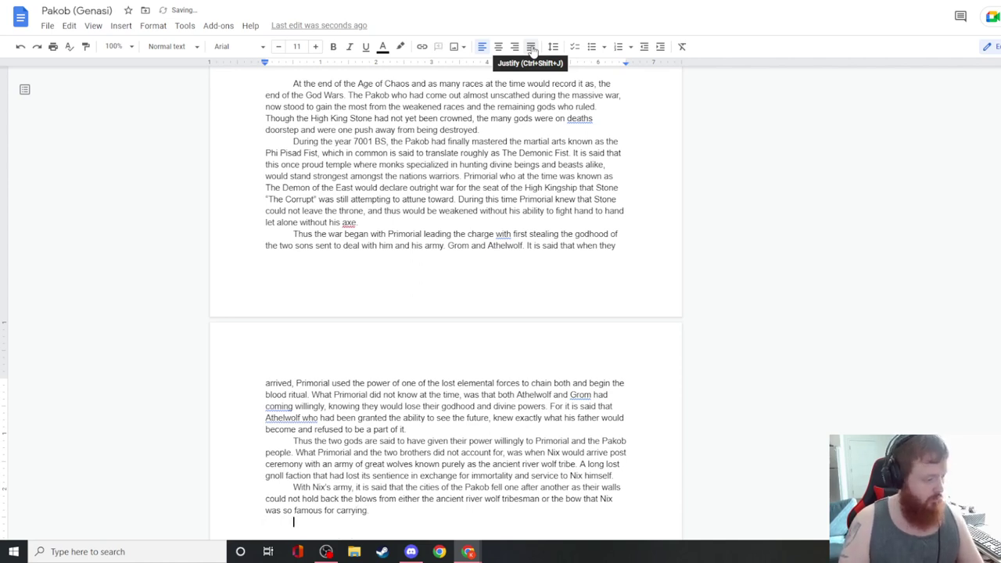
{"action": "type", "text": "During "}
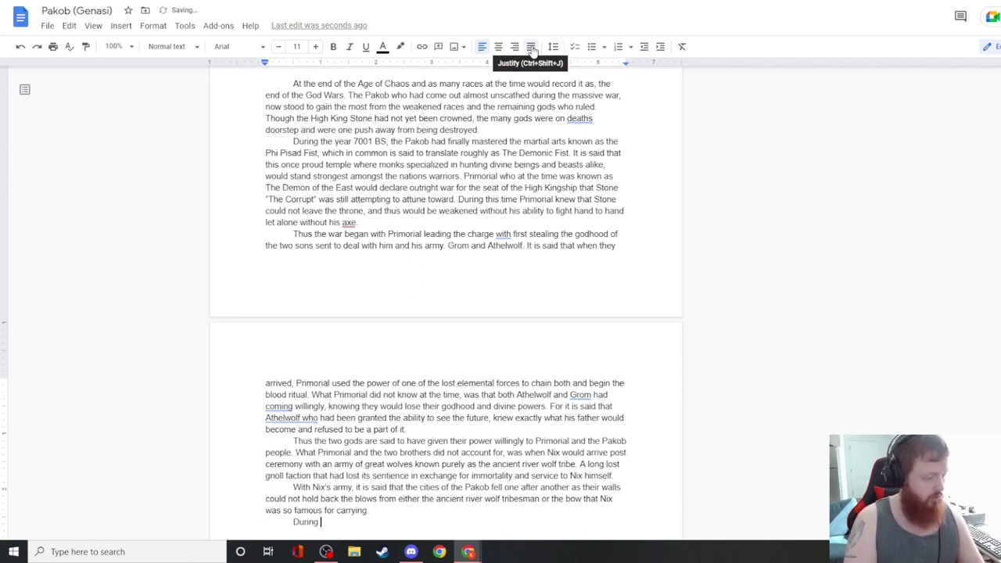
{"action": "type", "text": "a particular battle it is"}
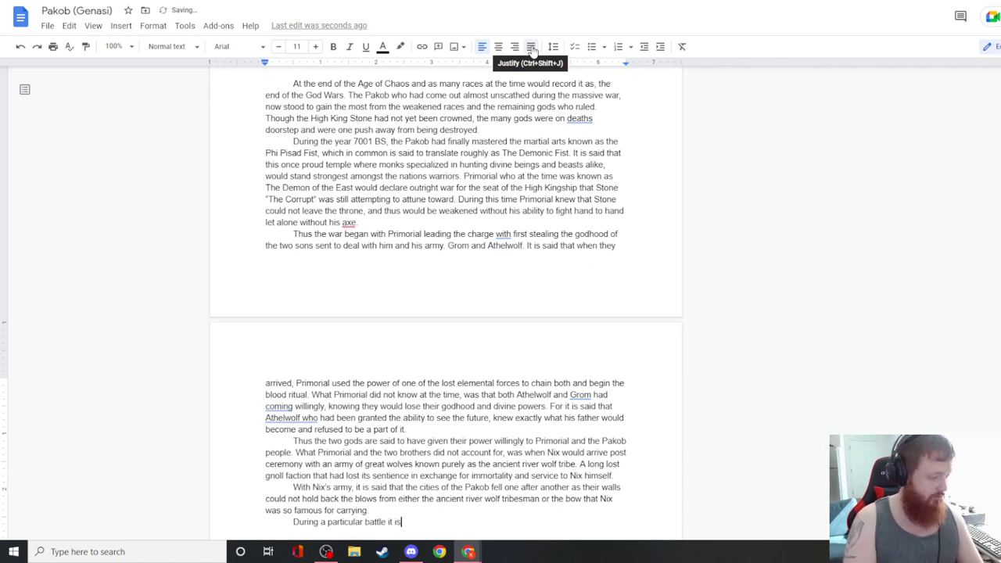
{"action": "type", "text": "aid that "}
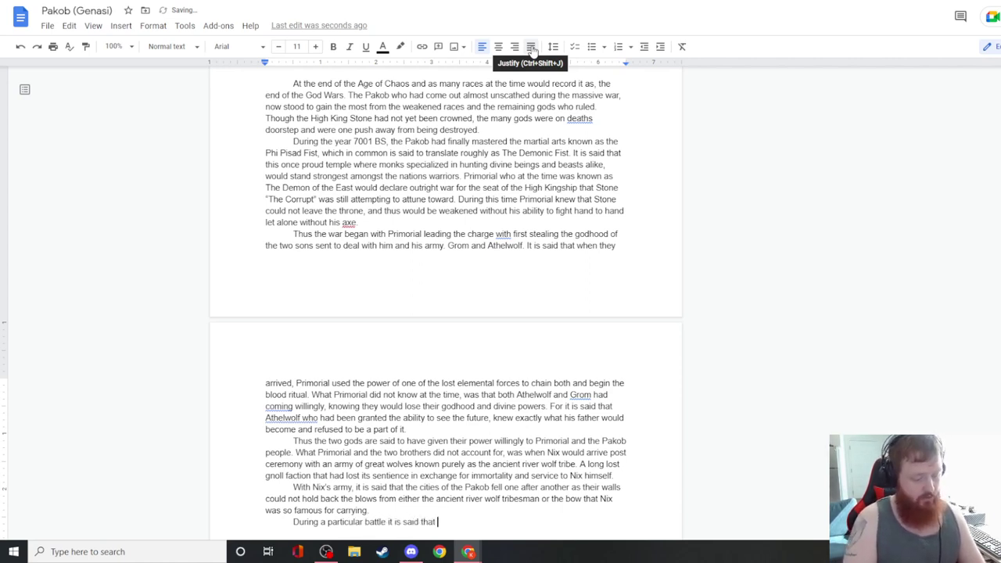
{"action": "type", "text": "Nix Riversong would "}
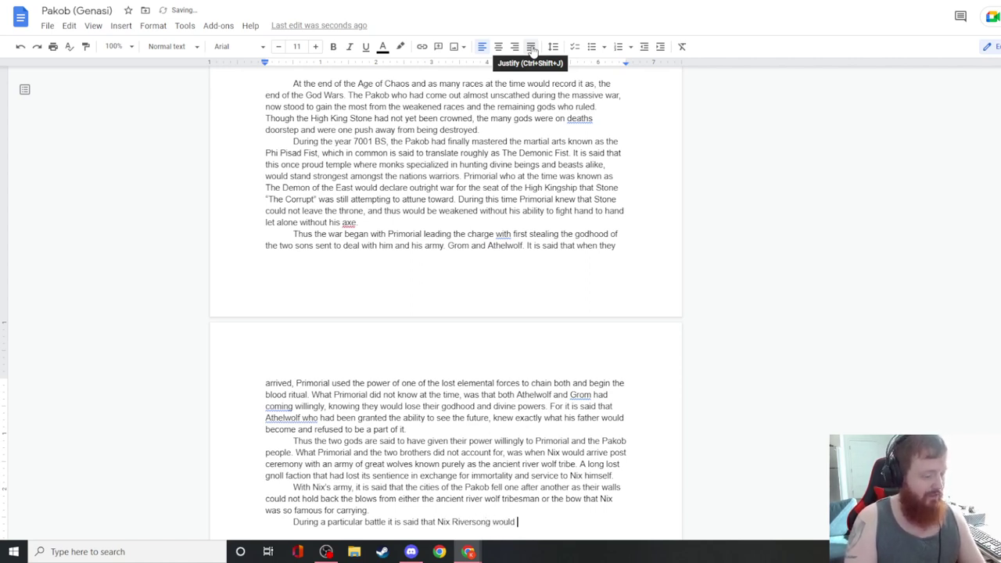
{"action": "type", "text": "gain his name as he summo"}
{"action": "type", "text": "ned up a massive "}
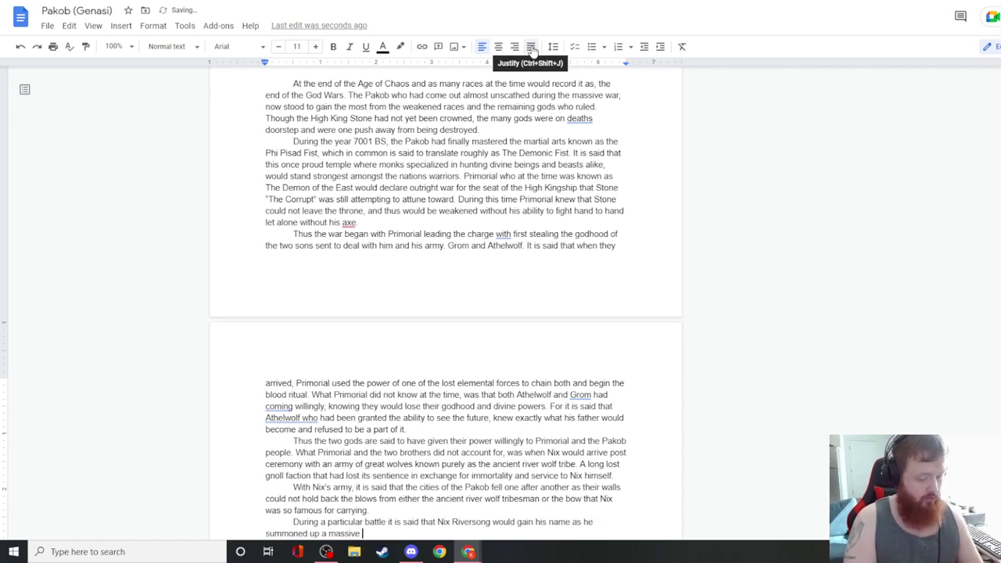
- Finish the Nix Riversong sentence with "body of water with a single song played from his harp like bow."
{"action": "type", "text": "body of"}
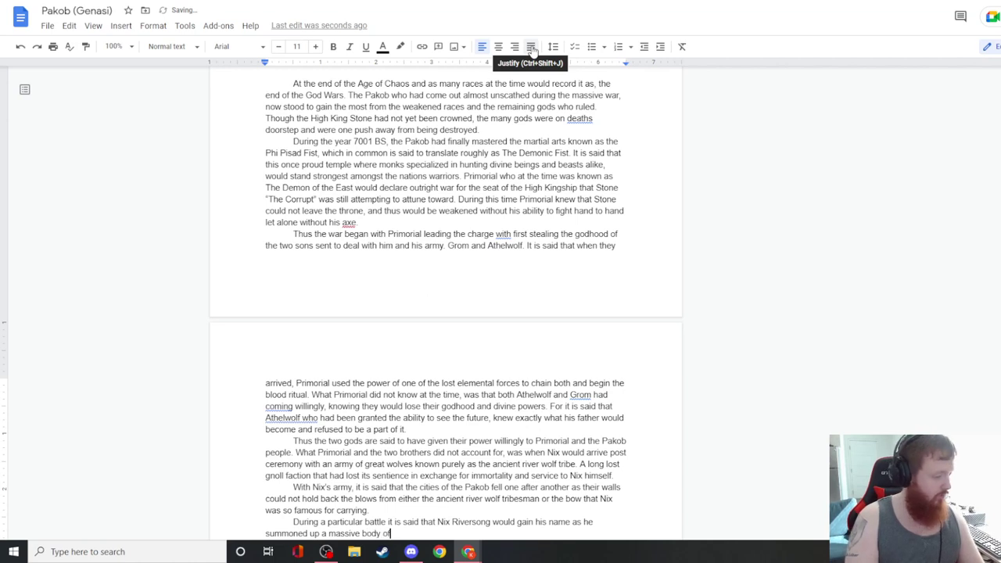
{"action": "type", "text": " water with a sin"}
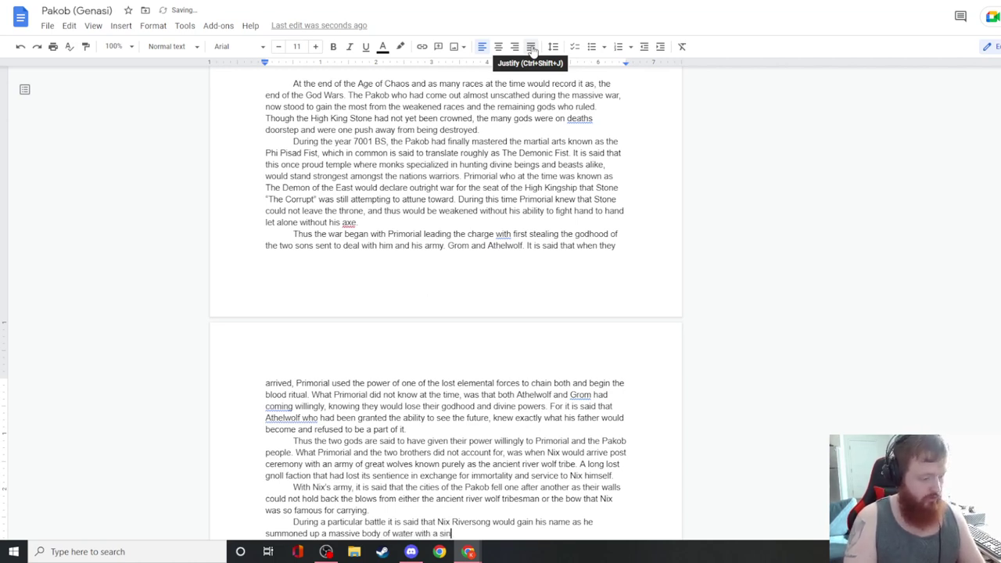
{"action": "type", "text": "gle song playe"}
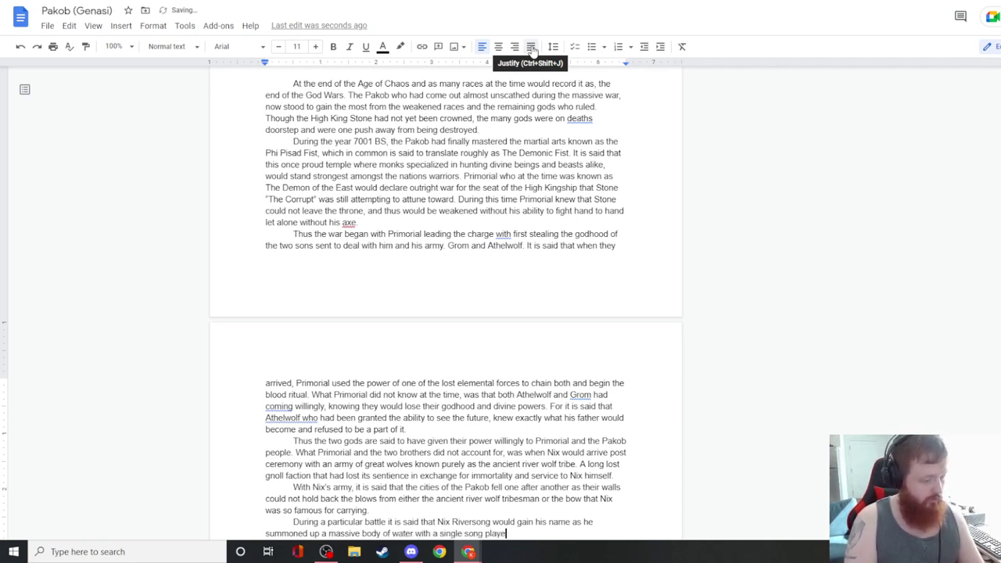
{"action": "type", "text": "d from his harp "}
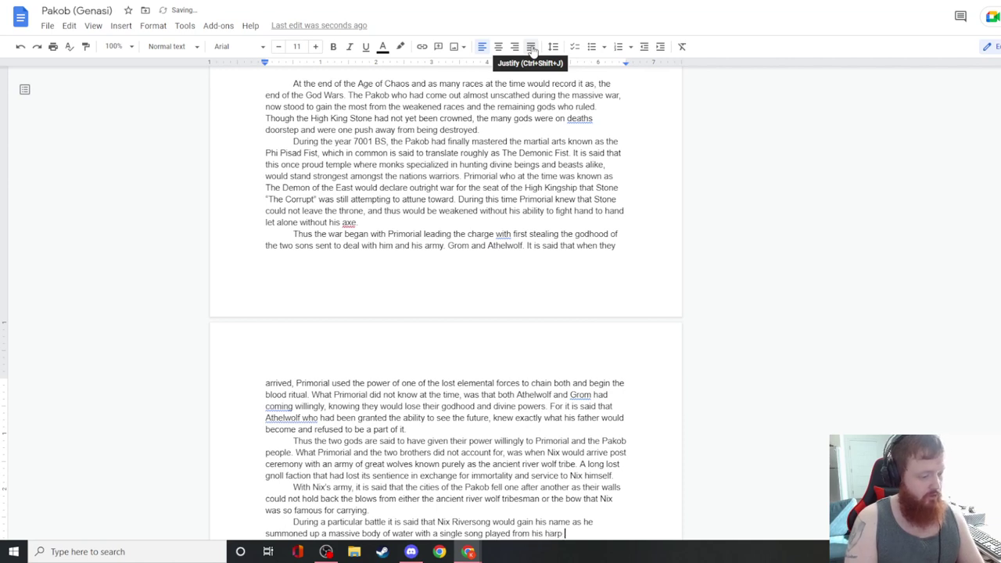
{"action": "type", "text": "like bow."}
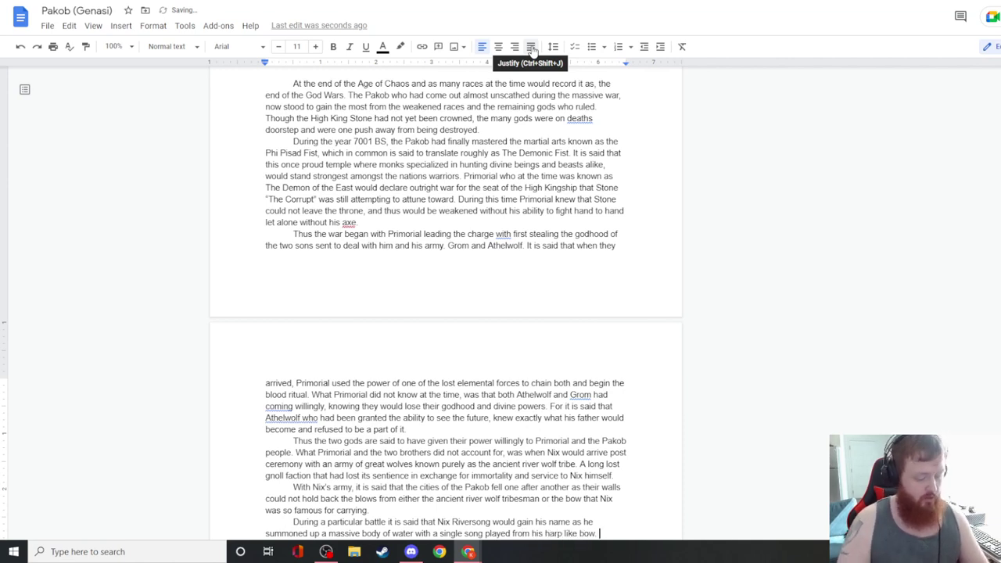
- Begin the next sentence with "In which the" and correct "harp like" to "harp-like" in the preceding sentence
{"action": "type", "text": " In which th"}
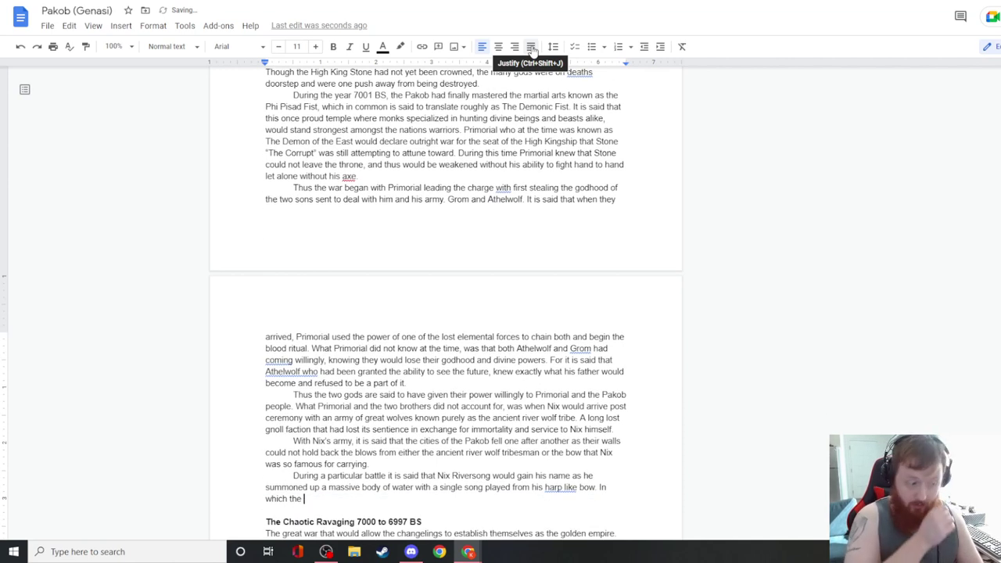
{"action": "type", "text": "e"}
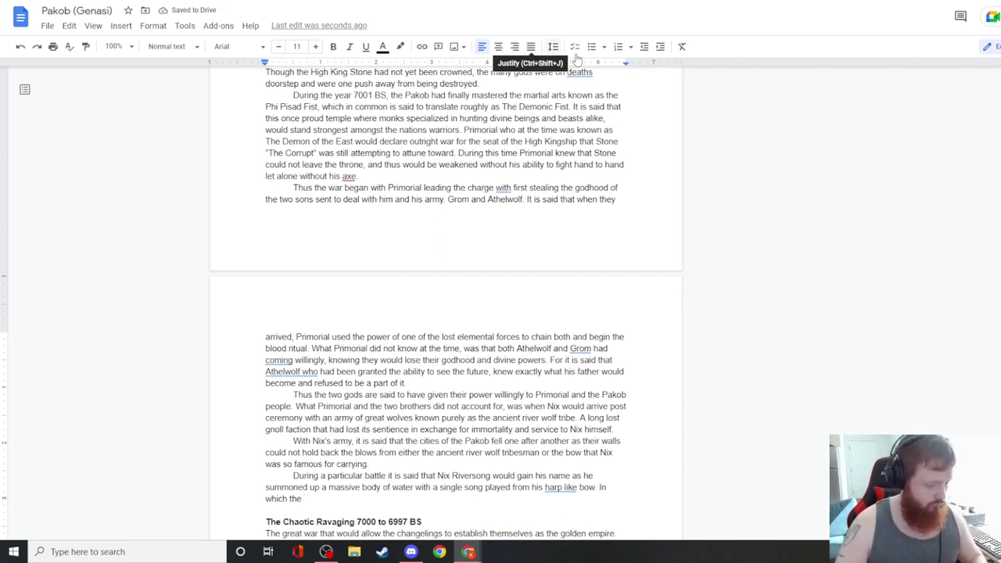
{"action": "right_click", "coordinate": [554, 487]}
{"action": "left_click", "coordinate": [595, 379]}
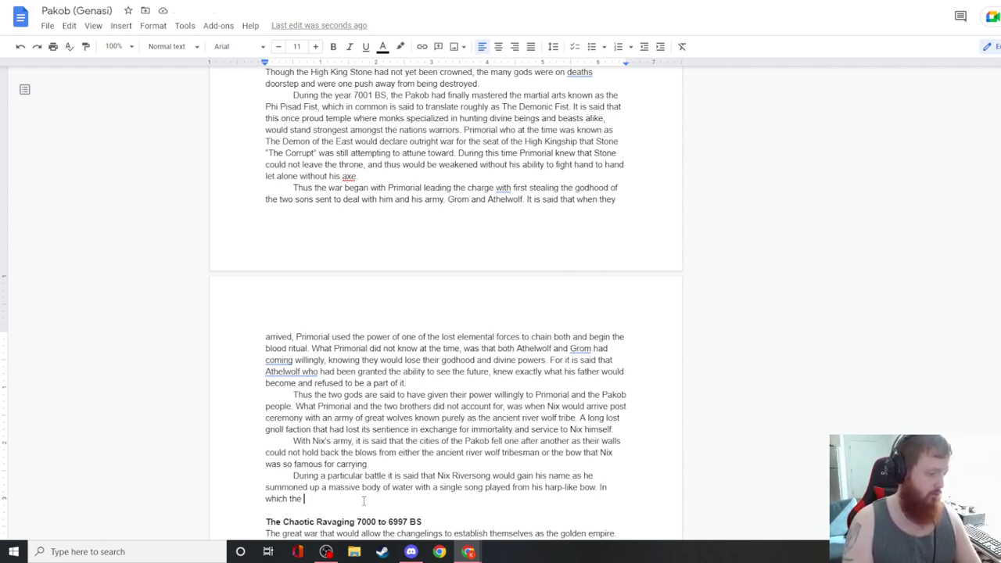
- Finish the sentence after "In which the" with "capital at the time would feel the full wrath of."
{"action": "type", "text": "capital at the time "}
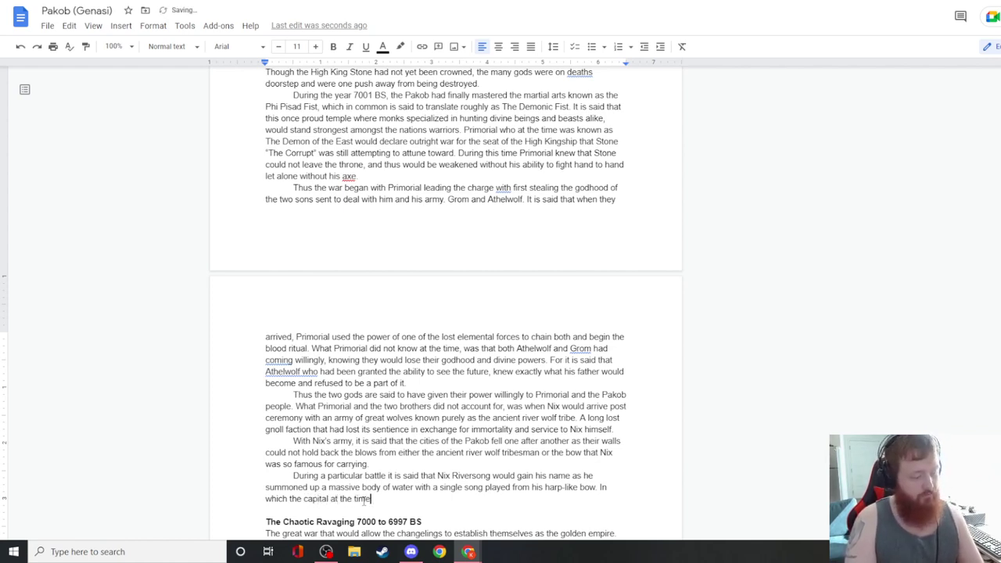
{"action": "type", "text": "would feel"}
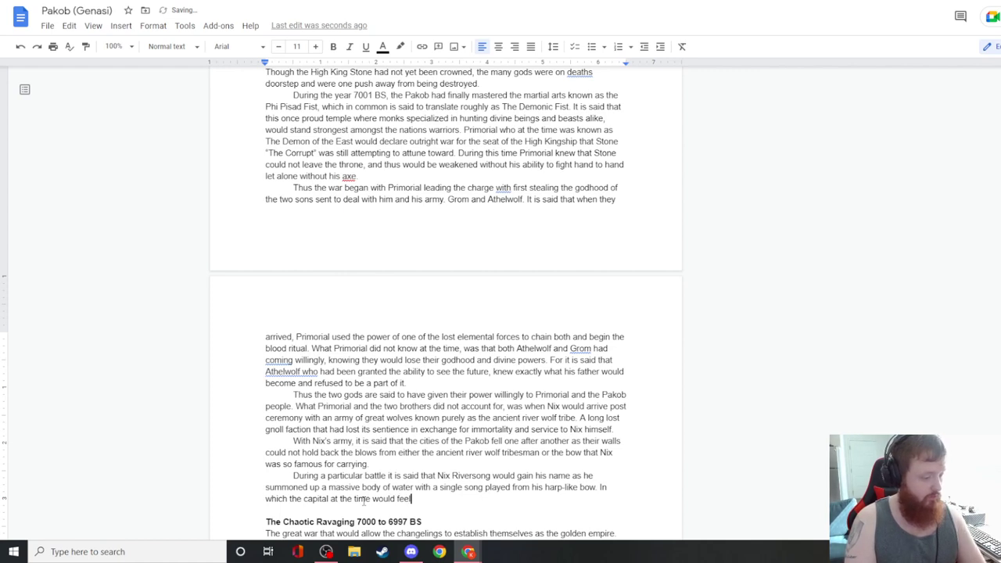
{"action": "type", "text": " the full wrath of."}
- Start a new indented paragraph with "This battle would later be known as "The Humbling" for Primorial"
{"action": "key", "text": "Return"}
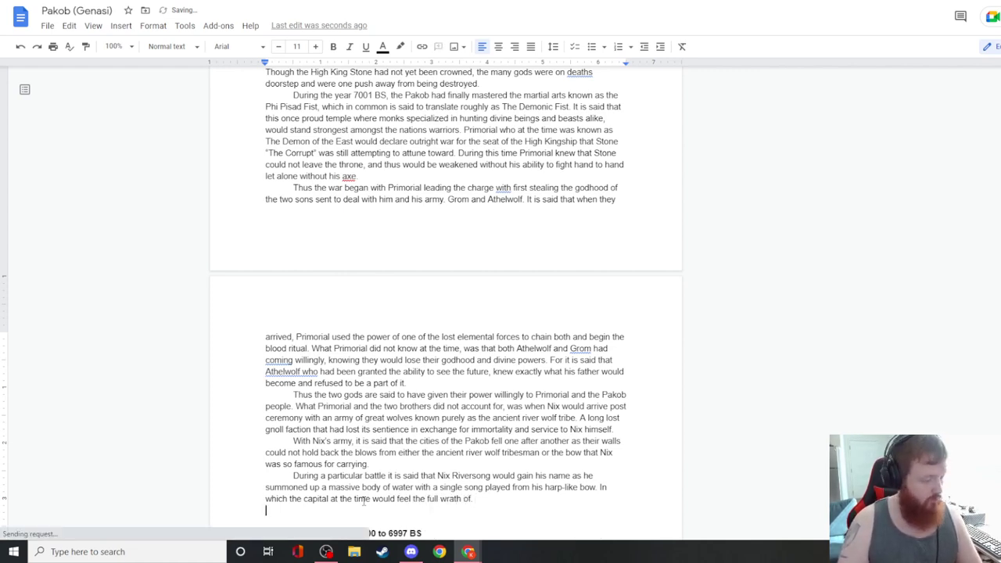
{"action": "key", "text": "Tab"}
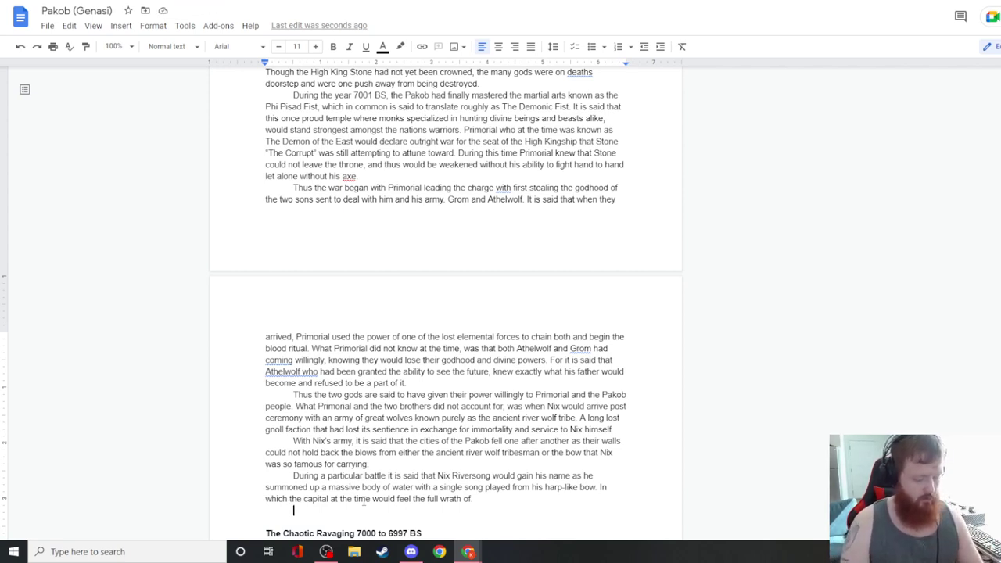
{"action": "type", "text": "This battle "}
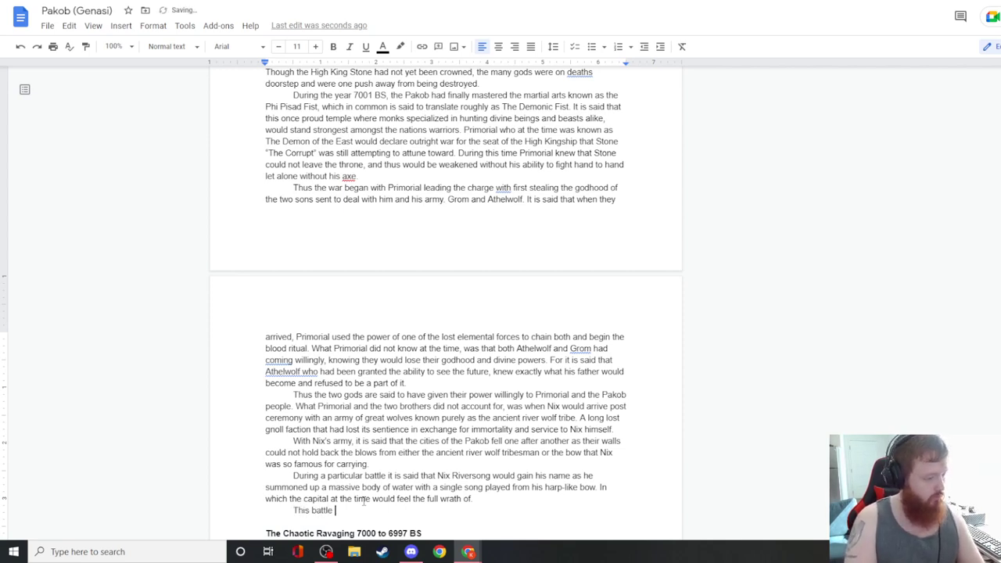
{"action": "type", "text": "would later be kno"}
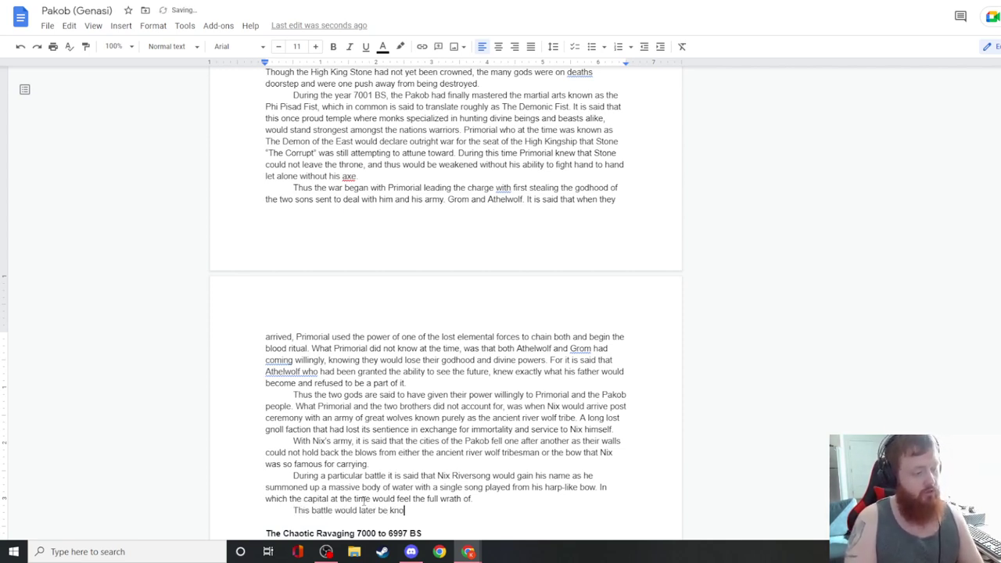
{"action": "type", "text": "wn as the "}
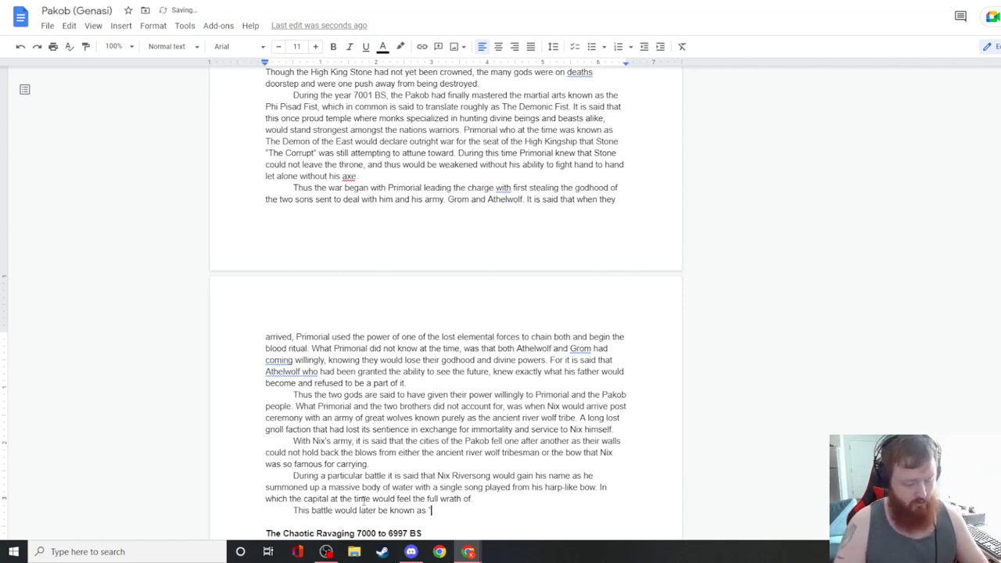
{"action": "type", "text": "The Humbling"}
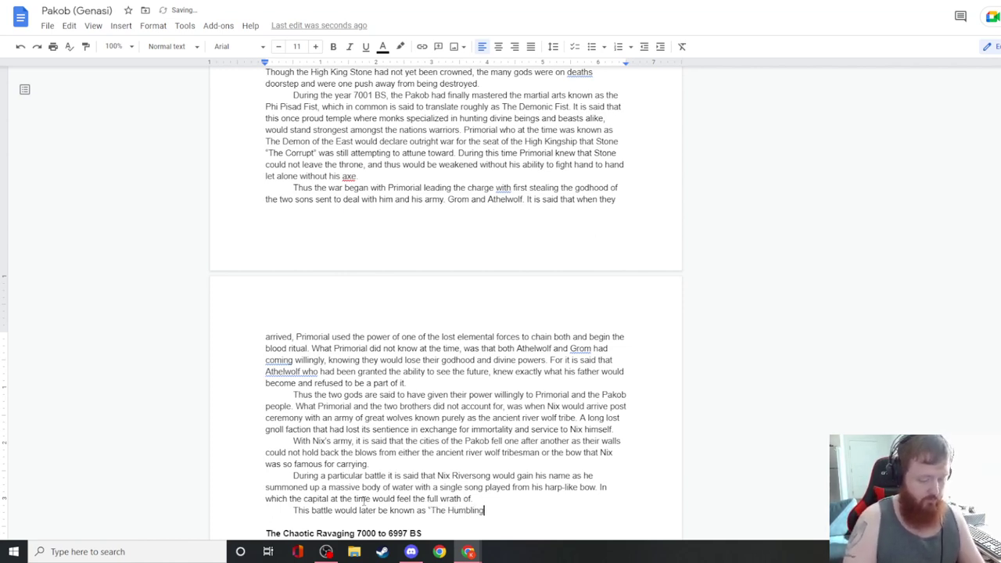
{"action": "type", "text": "\" for "}
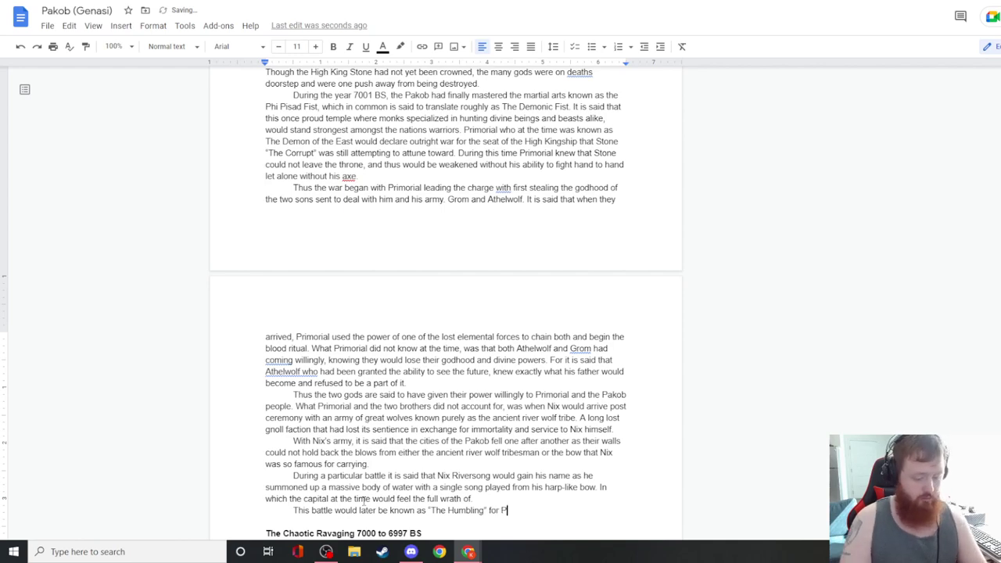
{"action": "type", "text": "Primorial"}
- Continue the Humbling sentence with "and all of his kin would stand upon the walls fighting tooth and nail for every"
{"action": "scroll", "coordinate": [351, 477], "scroll_direction": "up", "scroll_amount": 10}
{"action": "scroll", "coordinate": [349, 467], "scroll_direction": "down", "scroll_amount": 12}
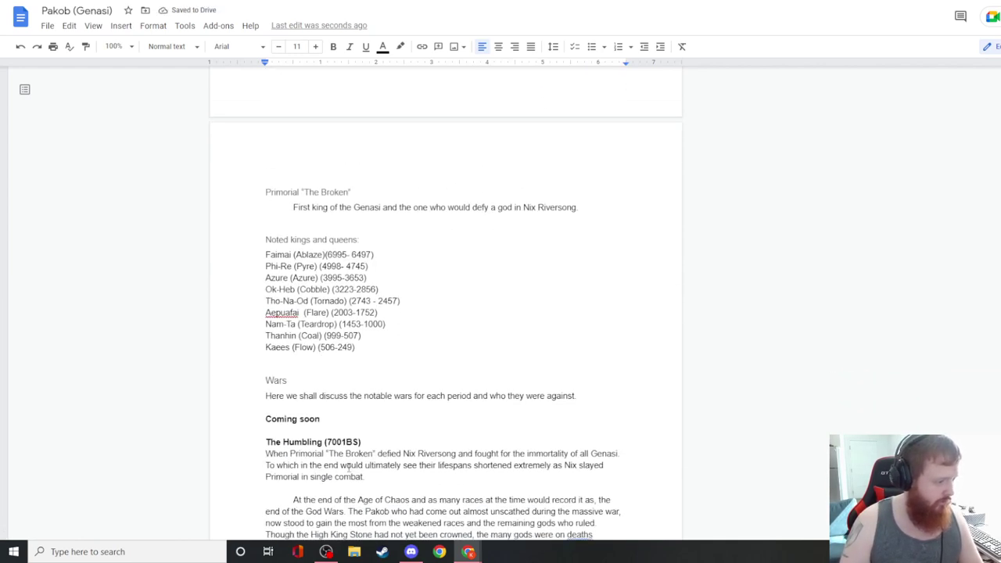
{"action": "scroll", "coordinate": [349, 468], "scroll_direction": "up", "scroll_amount": 2}
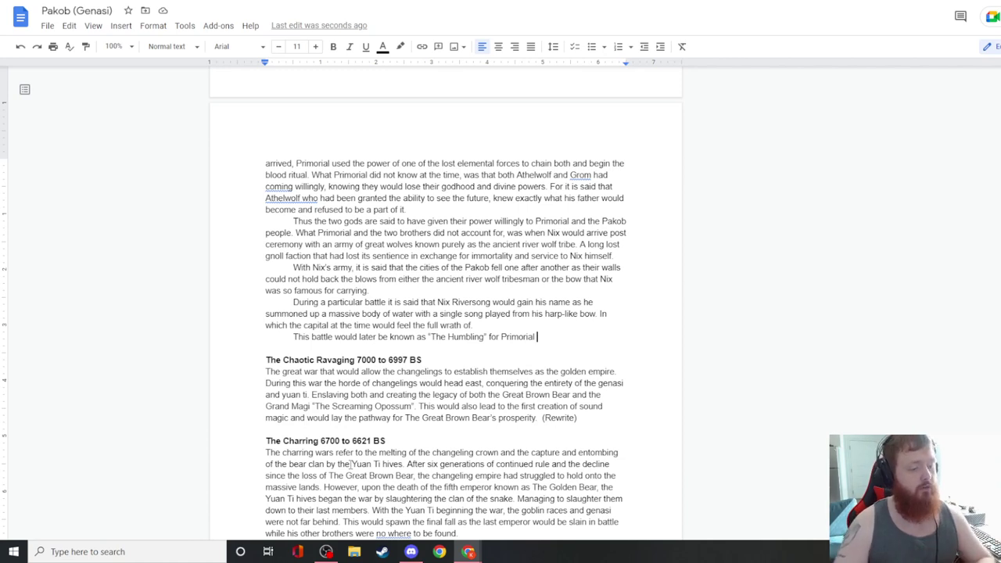
{"action": "type", "text": "and all "}
{"action": "type", "text": "of his kin would s"}
{"action": "type", "text": "tand upon the"}
{"action": "type", "text": " walls fighting tooth"}
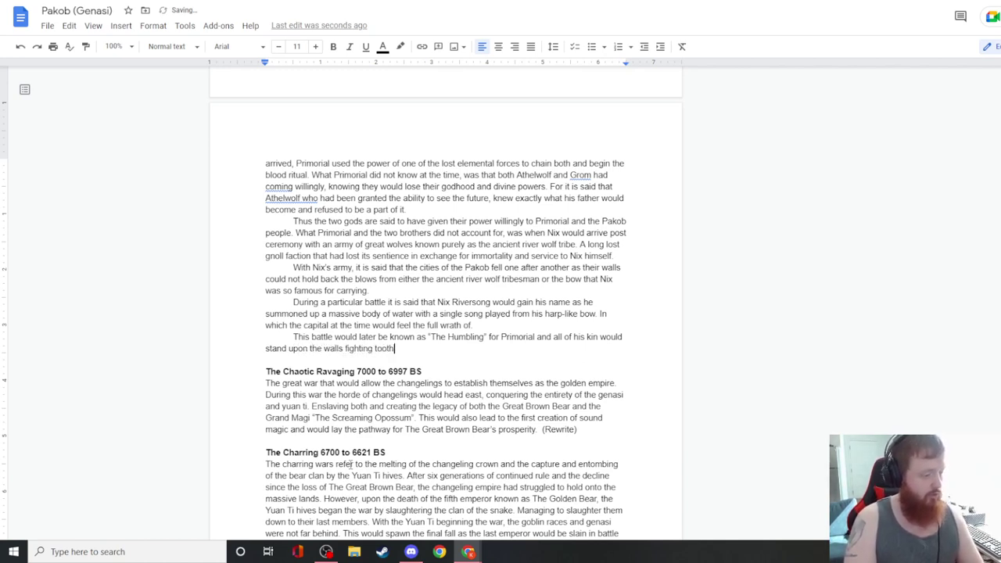
{"action": "type", "text": " and nail for every "}
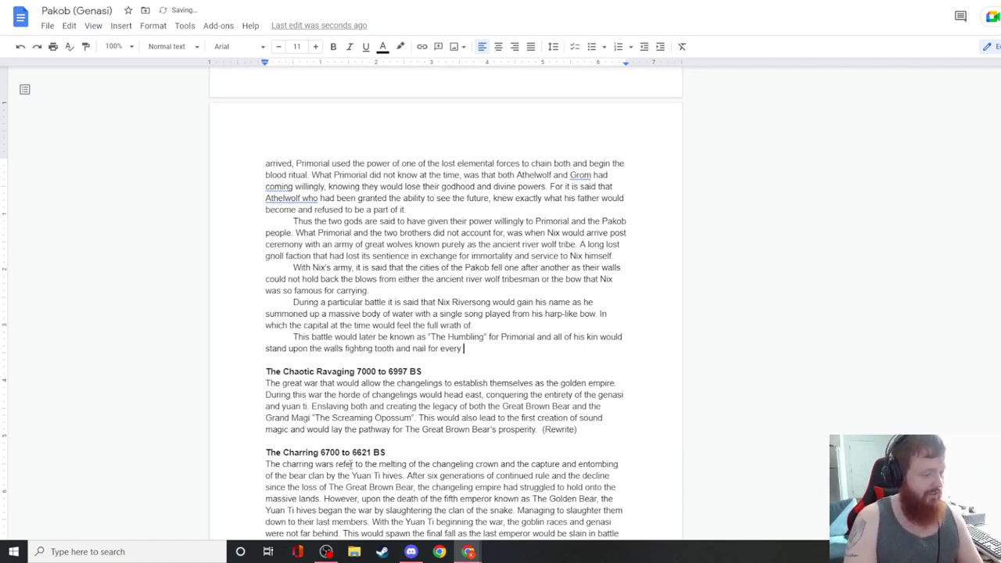
- Complete the Humbling sentence with "inch of ground against the massive horde of great wolves that Nix had brought with him"
{"action": "type", "text": "inch of ground ag"}
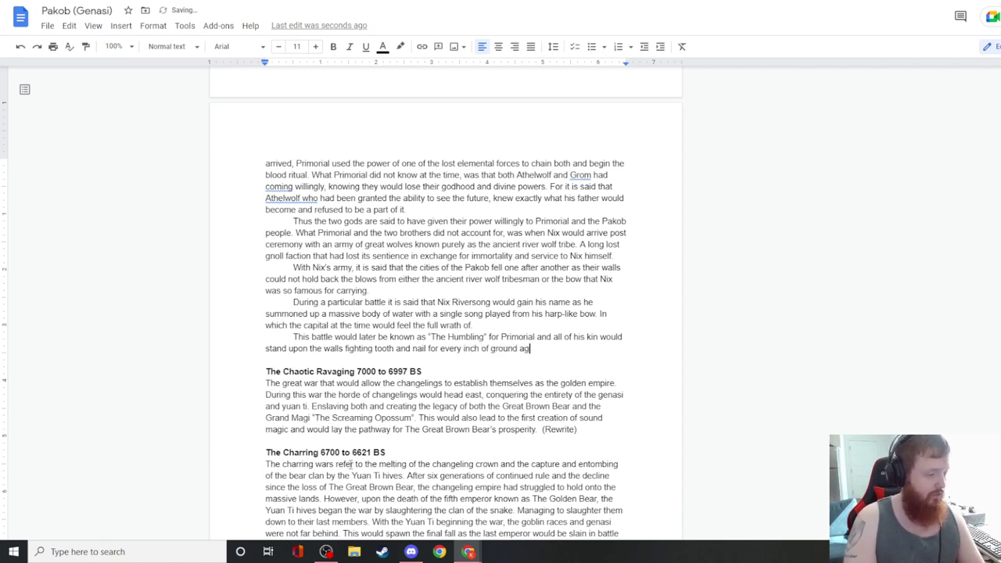
{"action": "type", "text": "ainst the massive"}
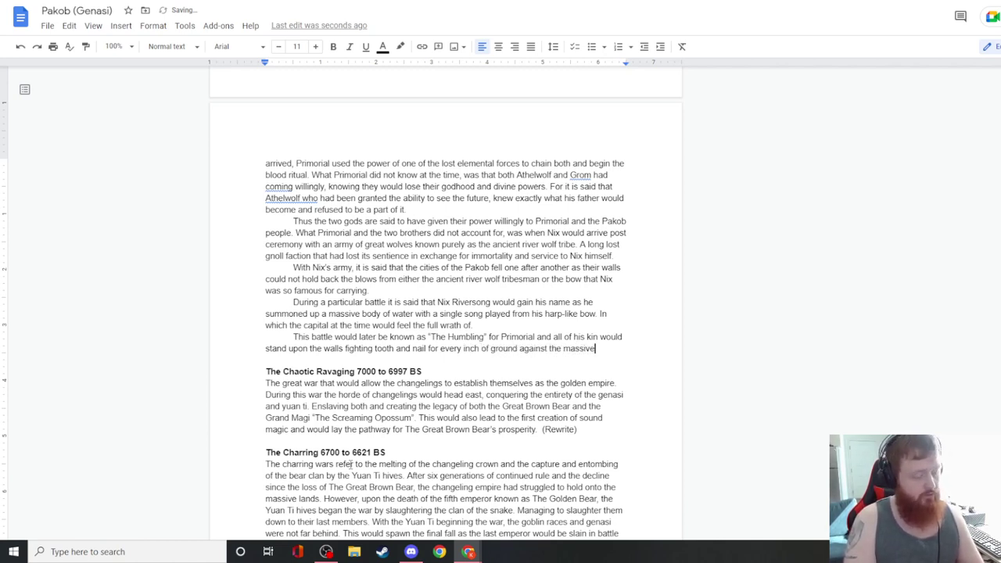
{"action": "type", "text": " horde of a"}
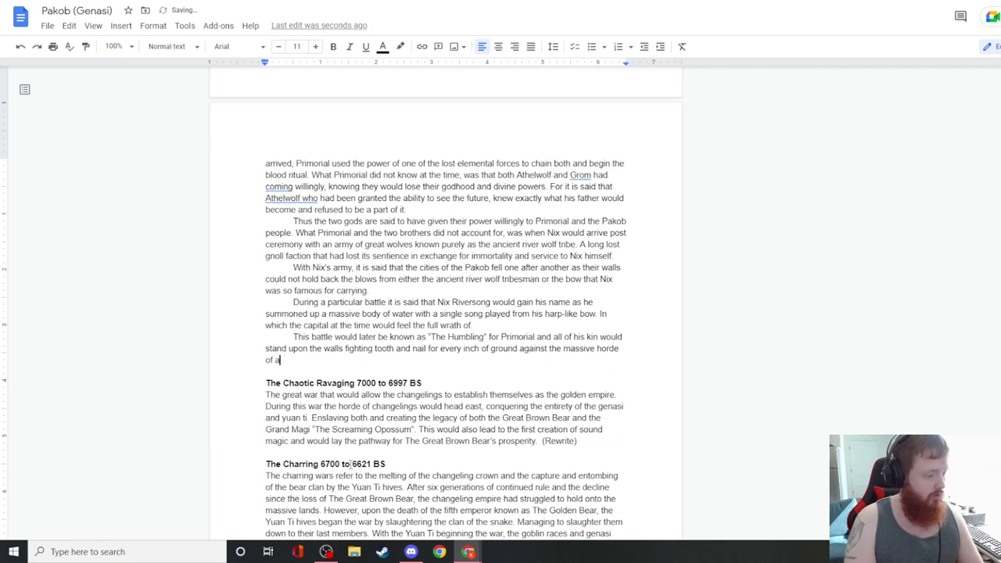
{"action": "key", "text": "BackSpace"}
{"action": "type", "text": "great wolve"}
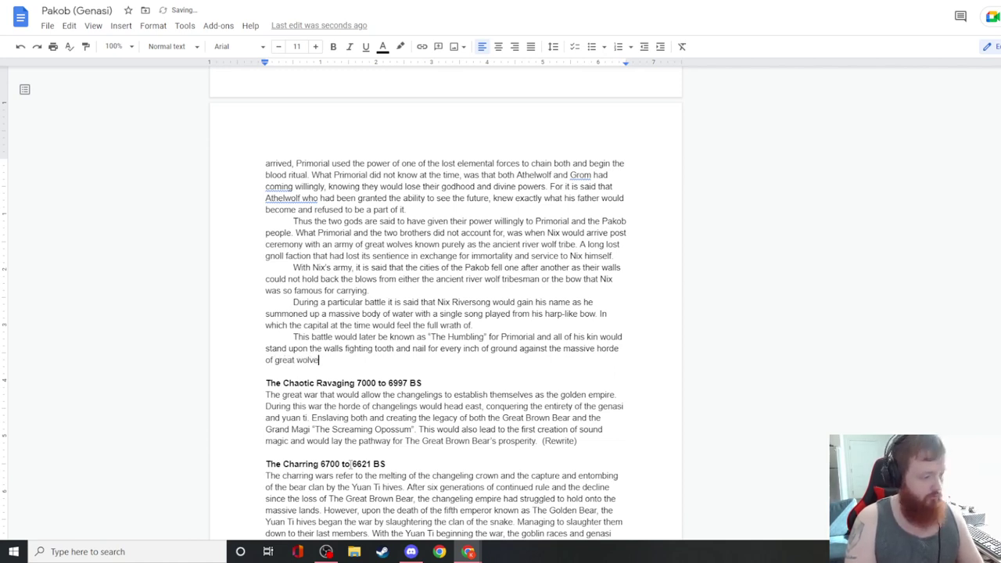
{"action": "type", "text": "s that Nix had brought with him"}
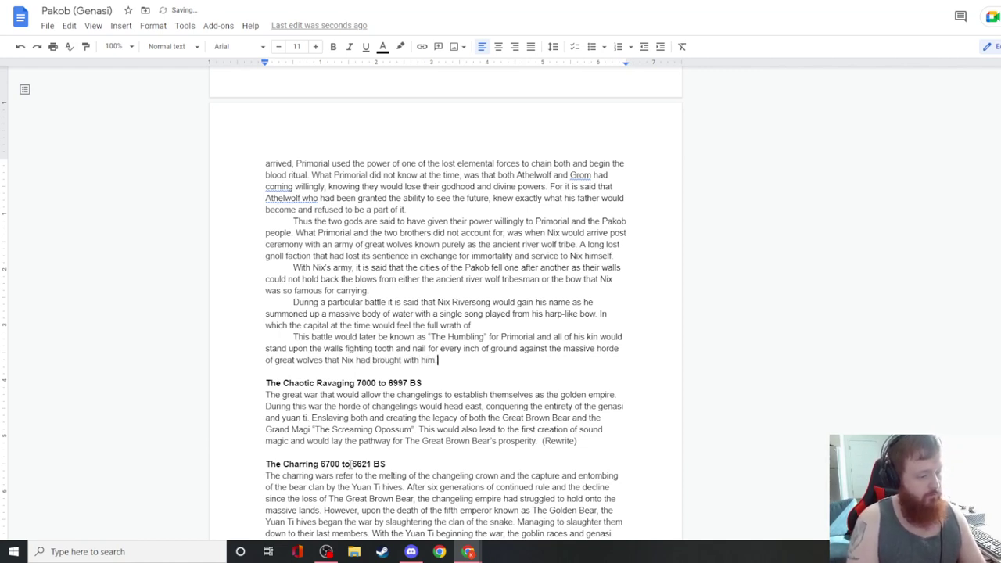
- End that sentence with a period and add "As the last stand of the Pakob people, Primorial continued to rally his troops with the"
{"action": "type", "text": ". As the last "}
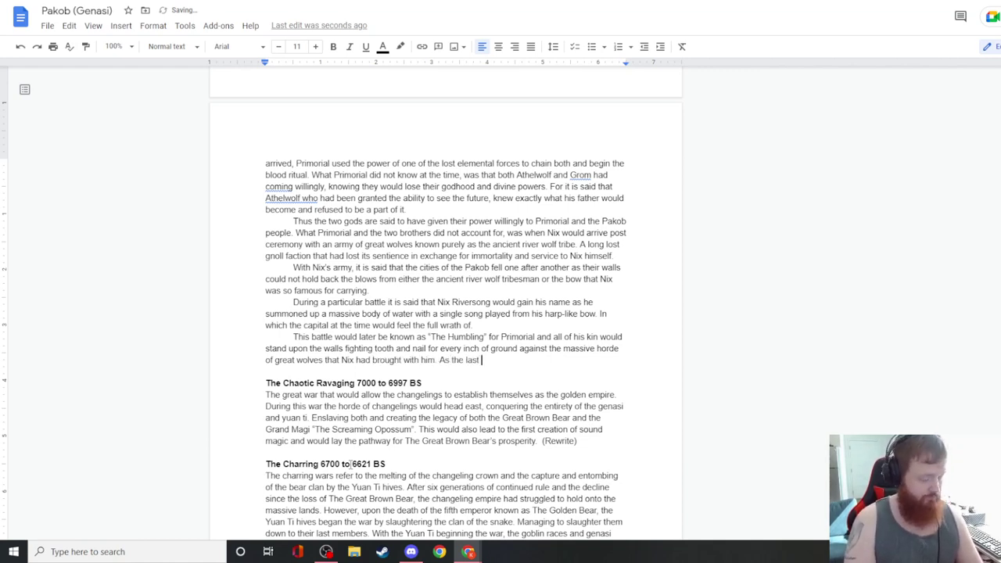
{"action": "type", "text": "stand of the P"}
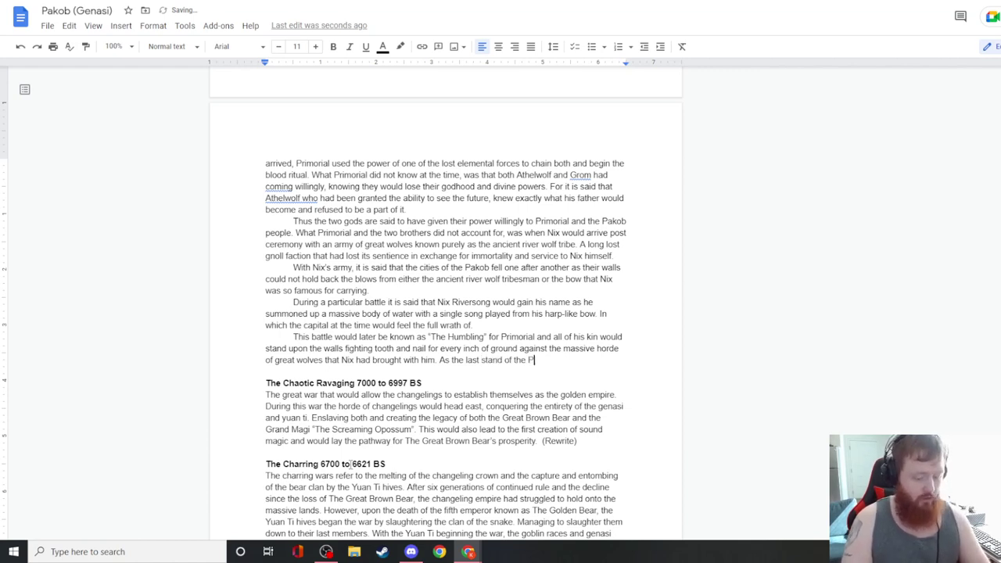
{"action": "type", "text": "akob people"}
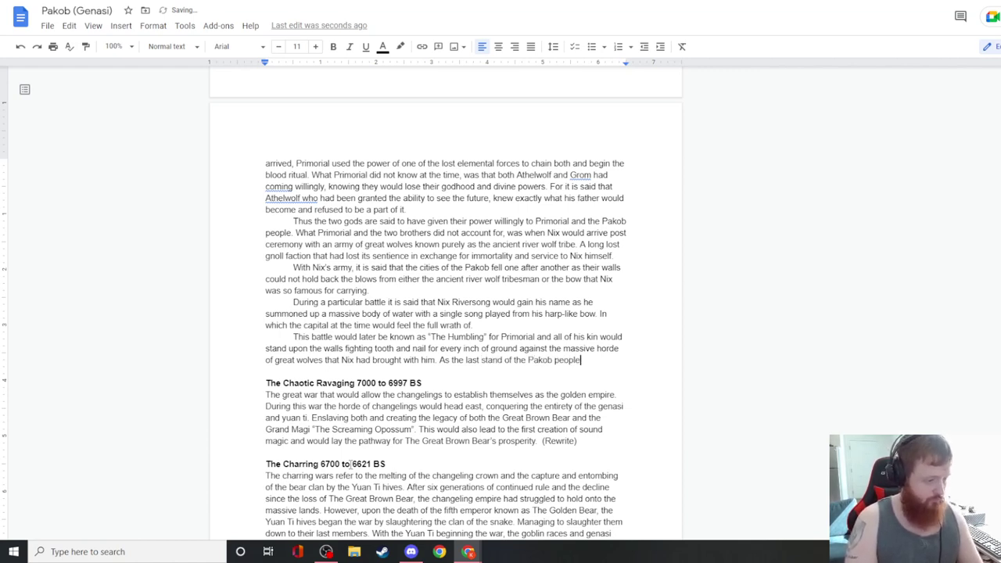
{"action": "type", "text": ", Primorial continue"}
{"action": "type", "text": "d to rally his troo"}
{"action": "type", "text": "ps with the "}
- Continue the last-stand sentence with "thought that should they lose they would be wiped from the face of Silencia"
{"action": "type", "text": "thought they"}
{"action": "type", "text": "t should they los"}
{"action": "type", "text": "e they would be"}
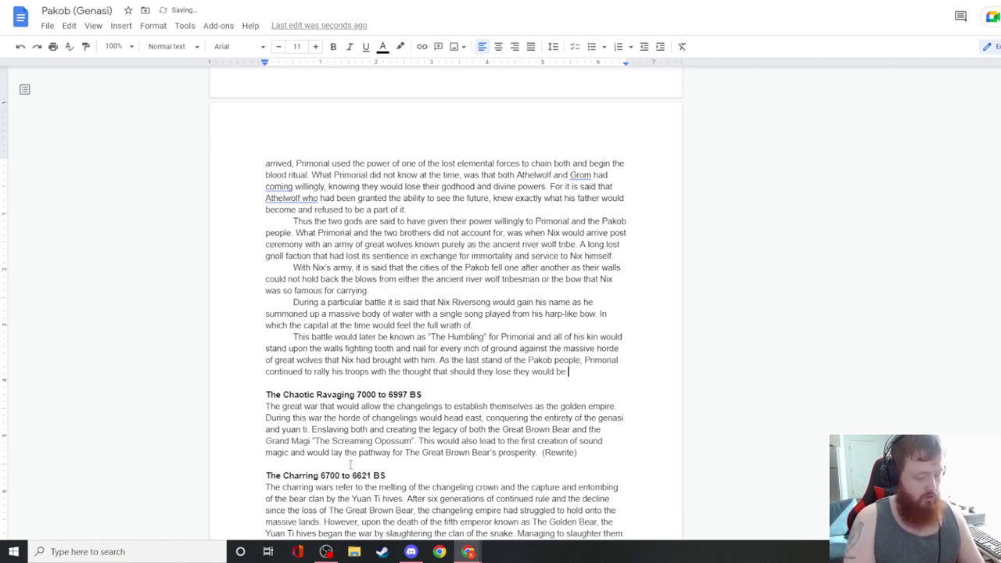
{"action": "type", "text": " wiped from t"}
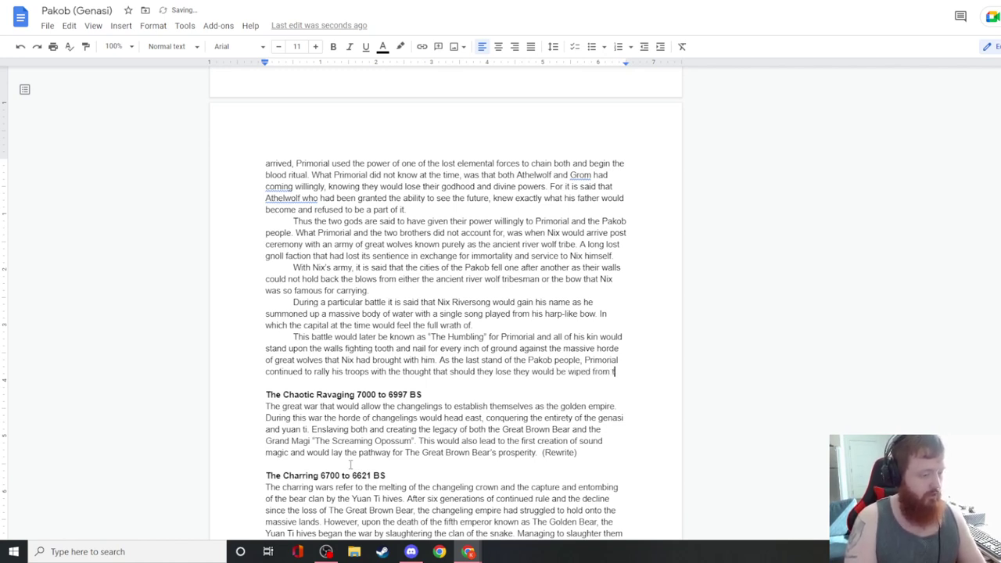
{"action": "type", "text": "he face"}
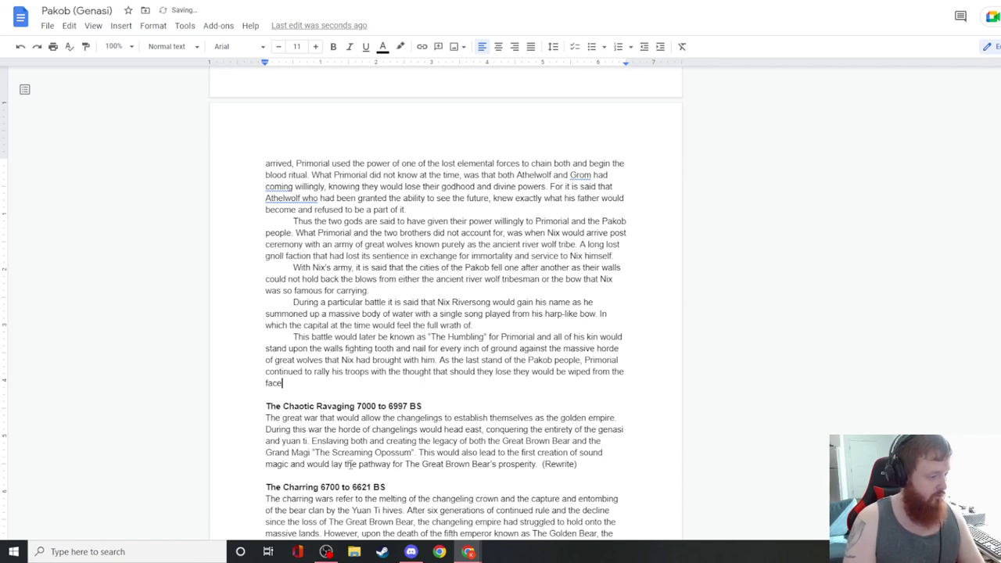
{"action": "type", "text": " of Silencia"}
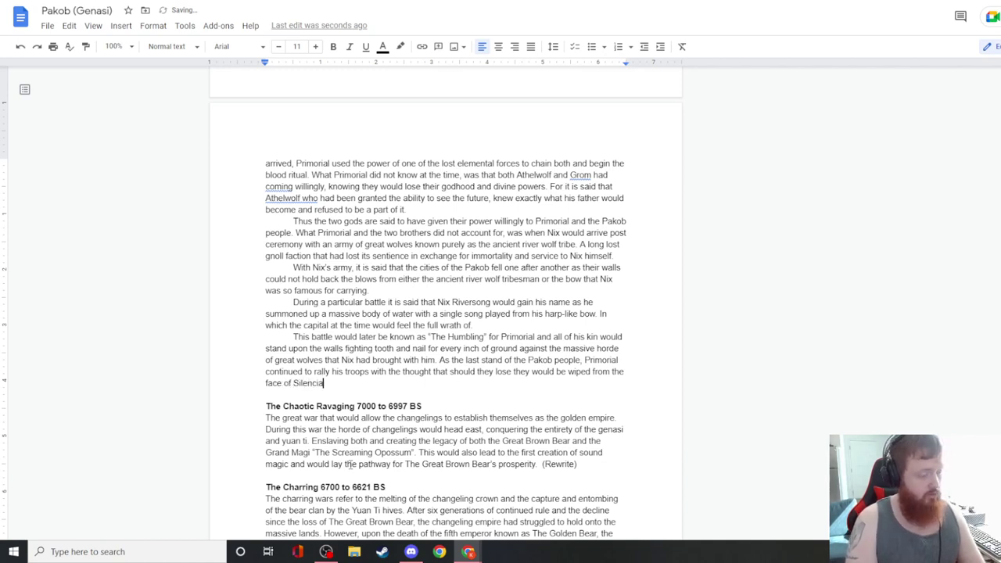
- Finish the last-stand sentence with ", which would later turn out to be half true." and add a new line below
{"action": "type", "text": ", which would "}
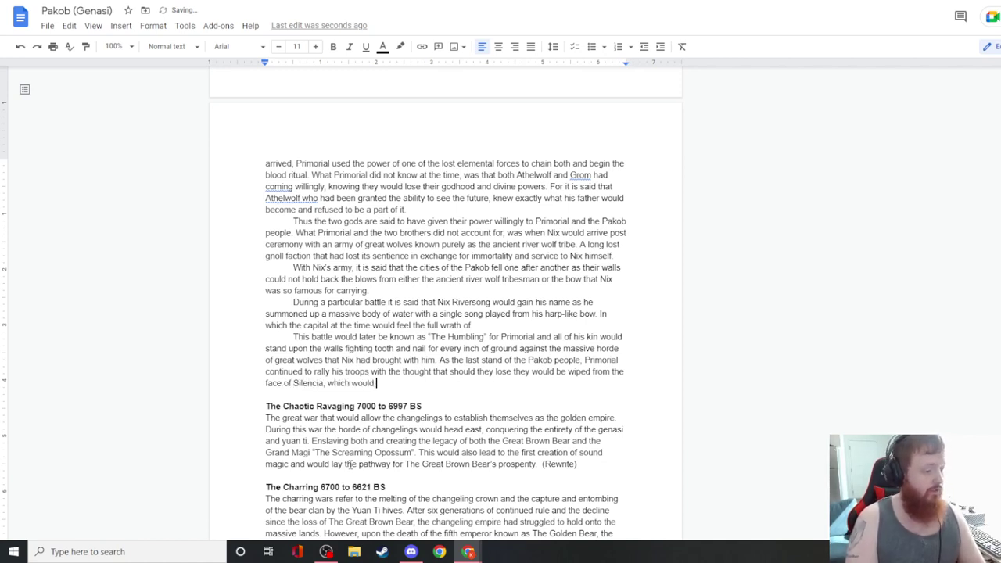
{"action": "type", "text": "later turn out to be "}
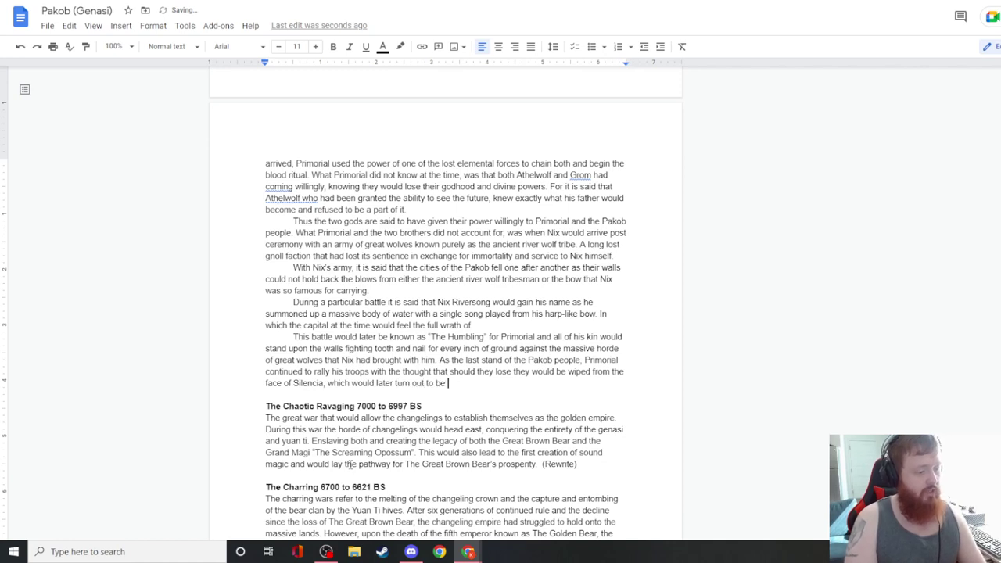
{"action": "type", "text": "half true."}
{"action": "key", "text": "Return"}
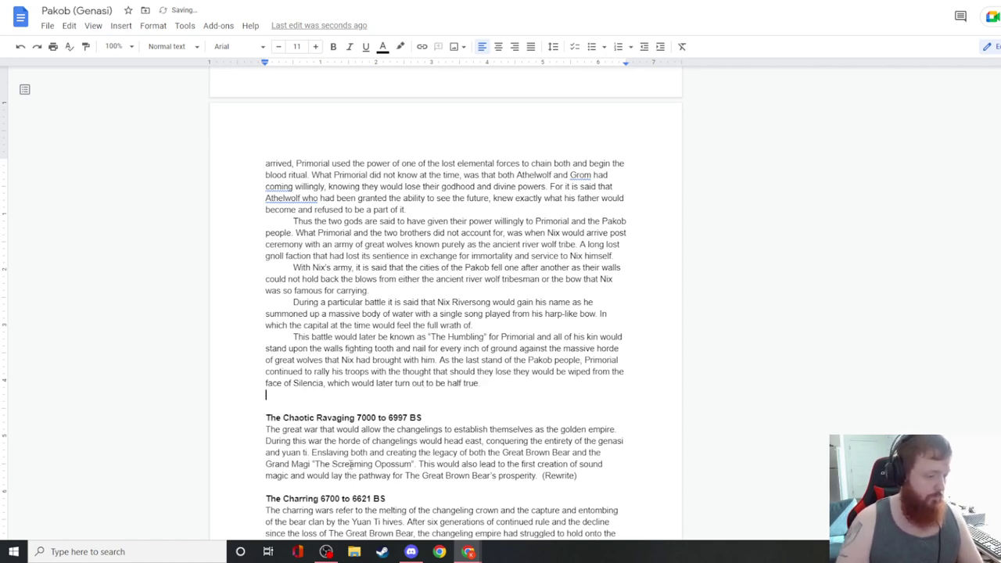
{"action": "key", "text": "Up"}
{"action": "type", "text": "a"}
{"action": "key", "text": "Down"}
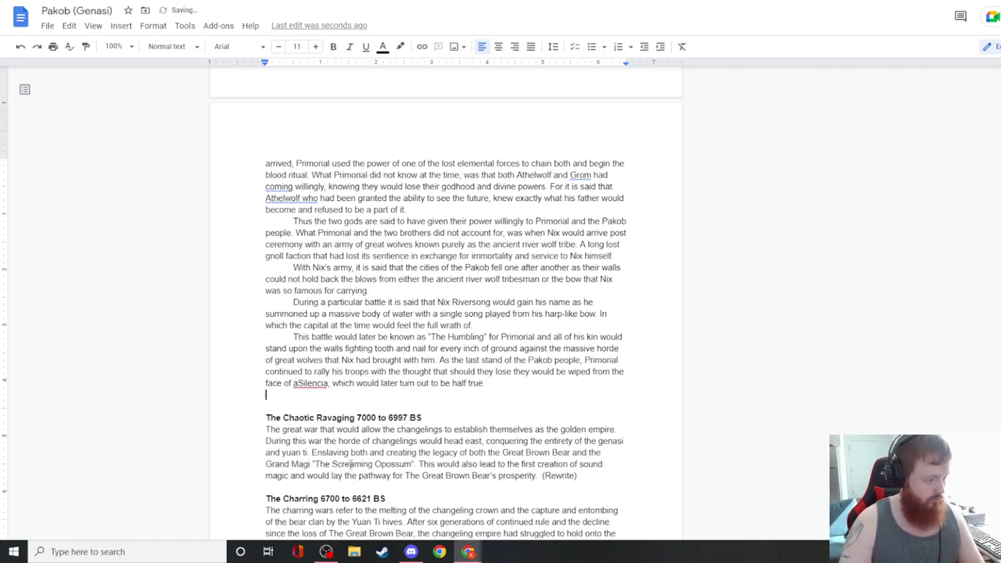
{"action": "key", "text": "Up"}
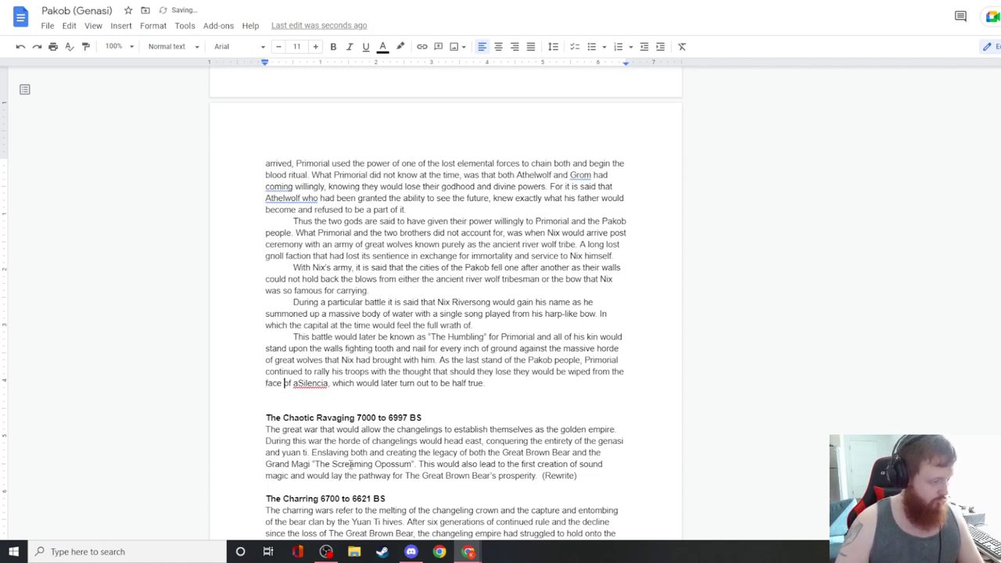
{"action": "key", "text": "ctrl+Right"}
{"action": "key", "text": "Delete"}
{"action": "key", "text": "Down"}
- Start the new paragraph with "As the days went on, the siege continued as a bloody and fierce fight. Until finally"
{"action": "type", "text": "A"}
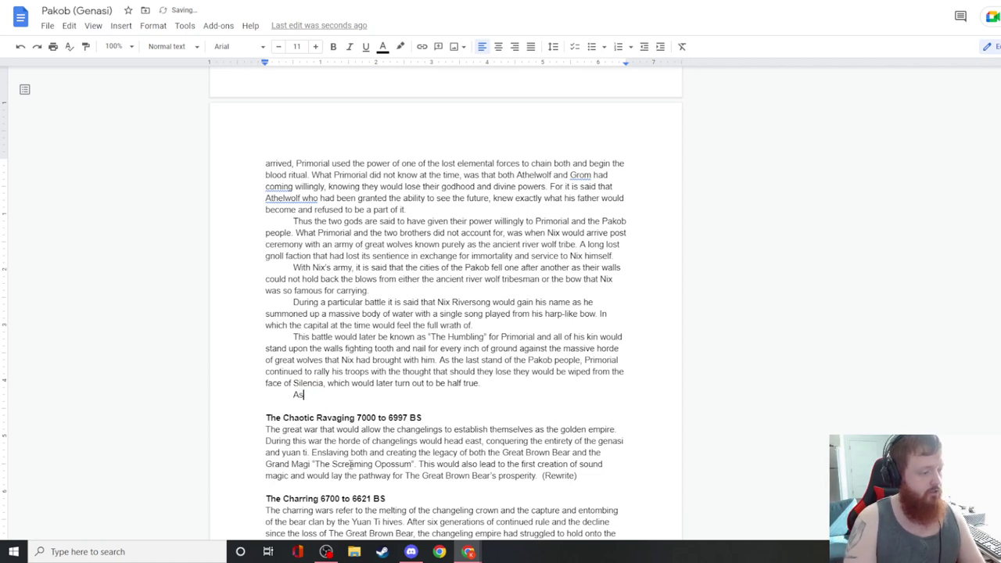
{"action": "type", "text": "s the days went "}
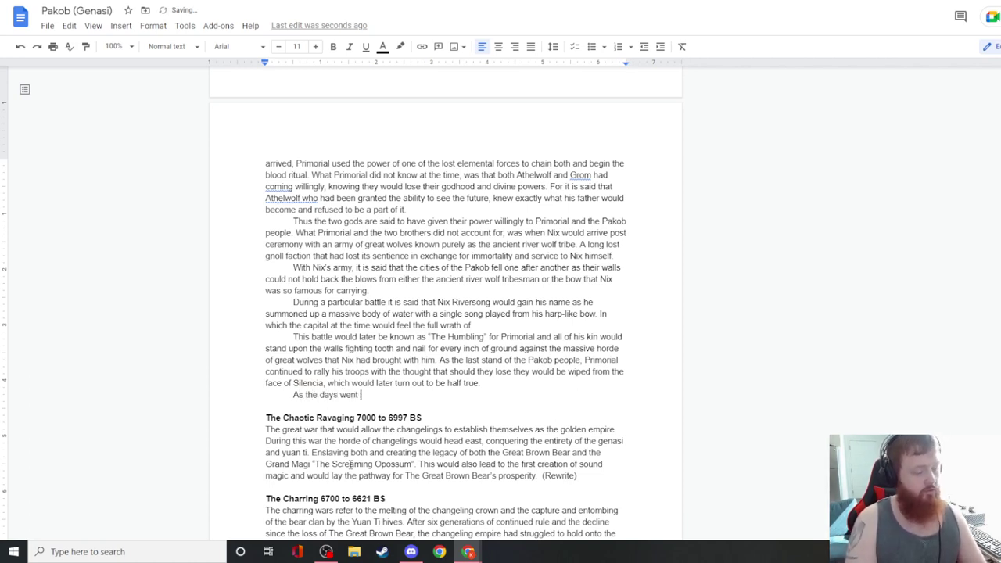
{"action": "type", "text": "on the siege"}
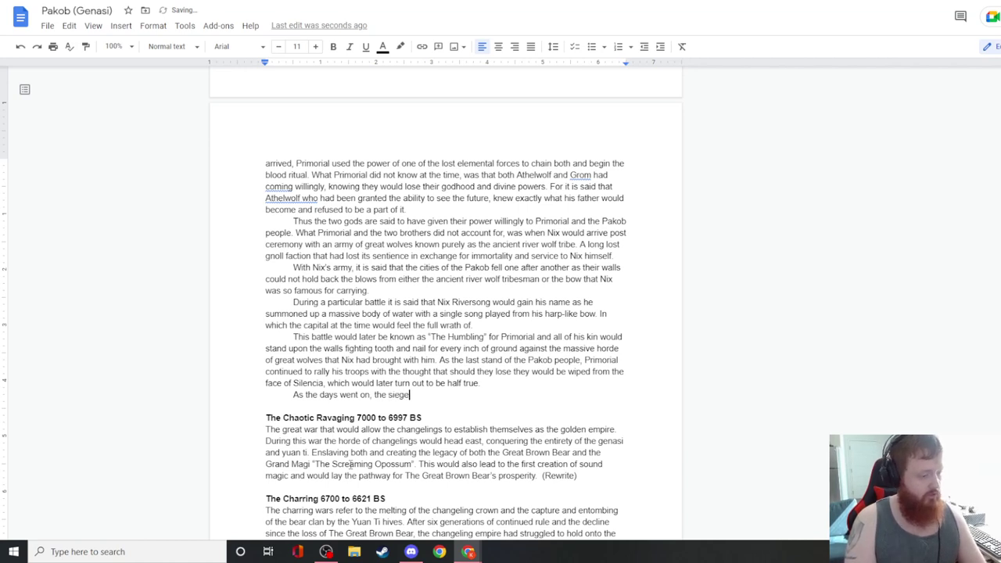
{"action": "type", "text": " continued as a b"}
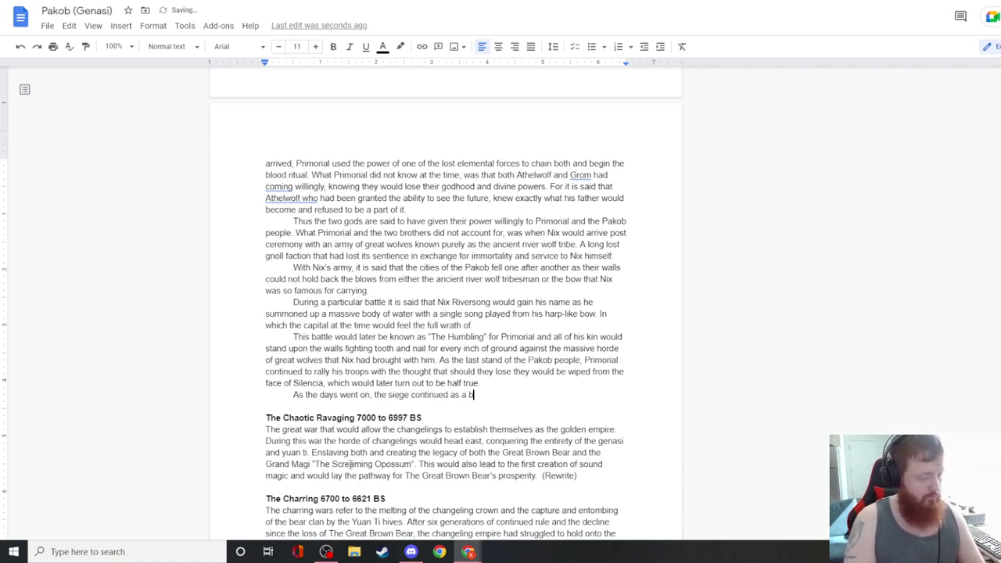
{"action": "type", "text": "loody and "}
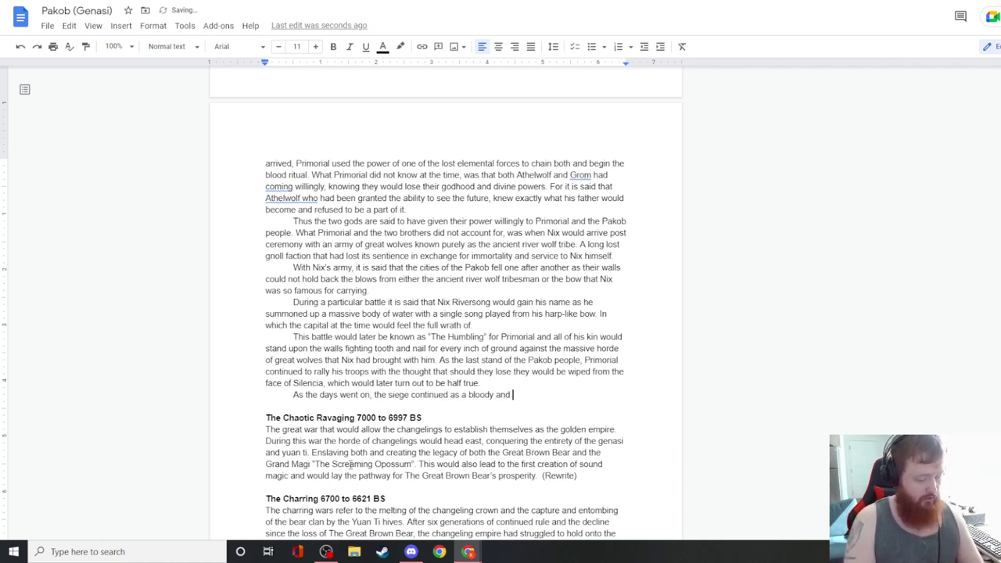
{"action": "type", "text": "fierce fight. Until finall"}
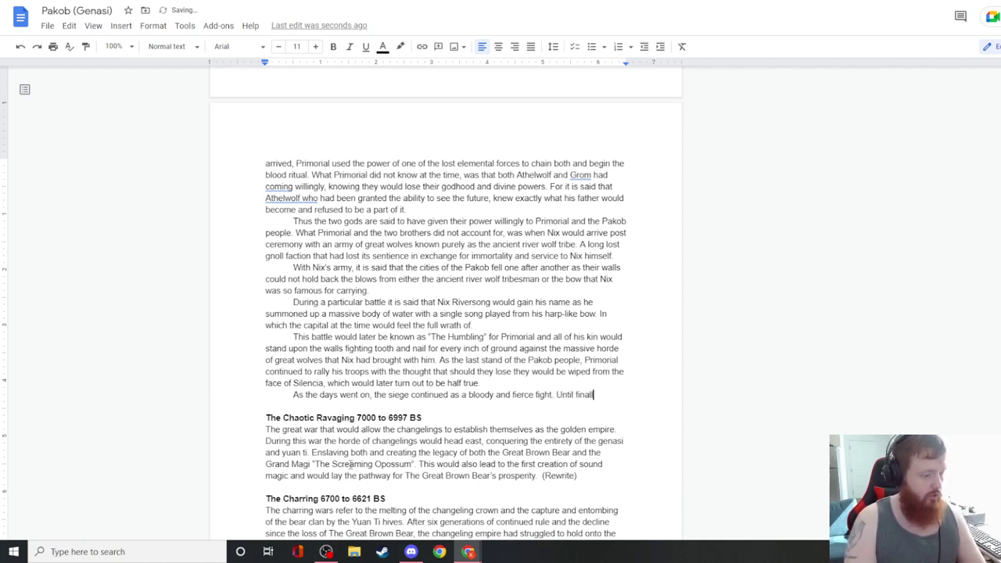
- Continue the sentence with "Nix Riversong's massive water elemental he had summoned would appear and drown the city in a single"
{"action": "type", "text": "y Nix "}
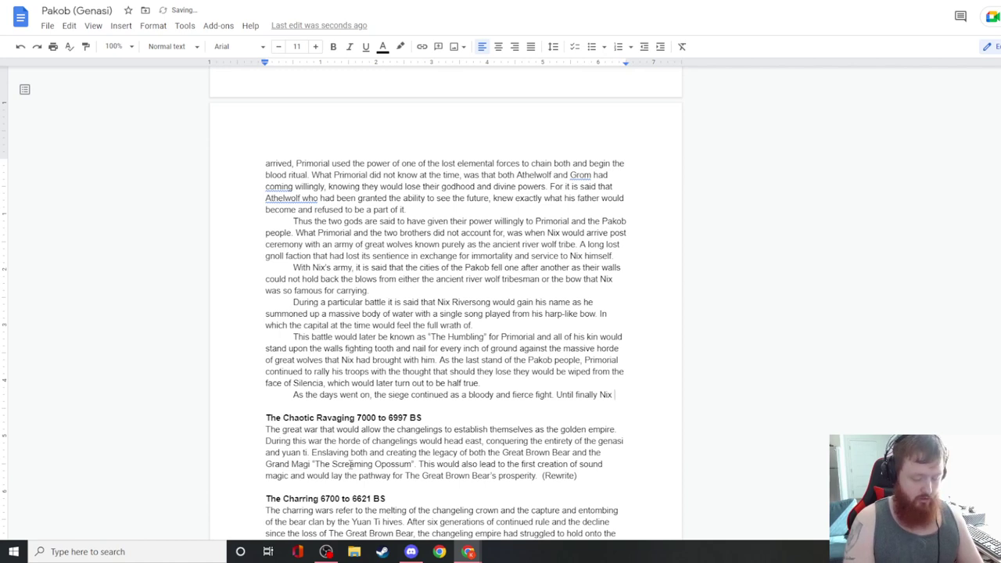
{"action": "type", "text": "Riversong's massive"}
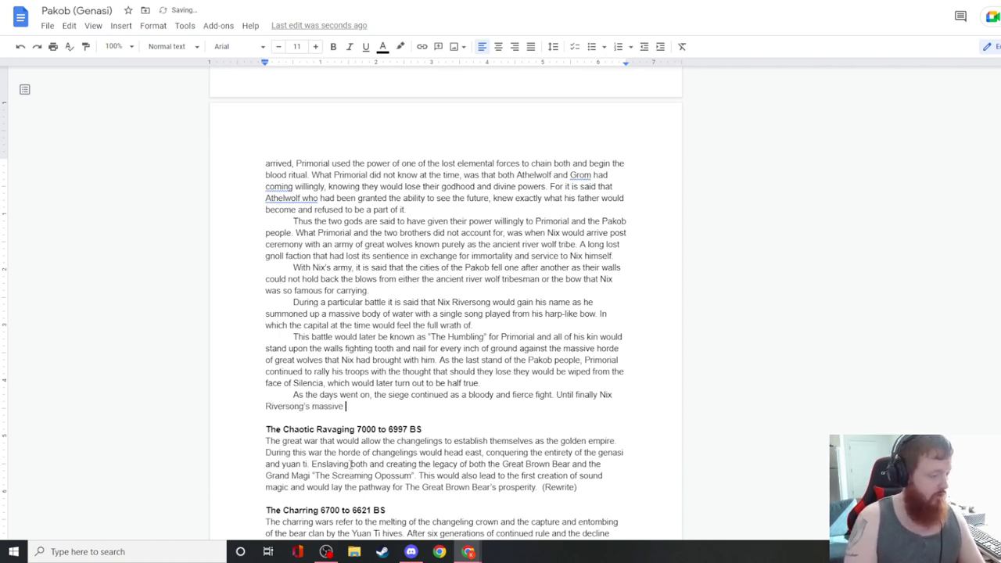
{"action": "type", "text": " water "}
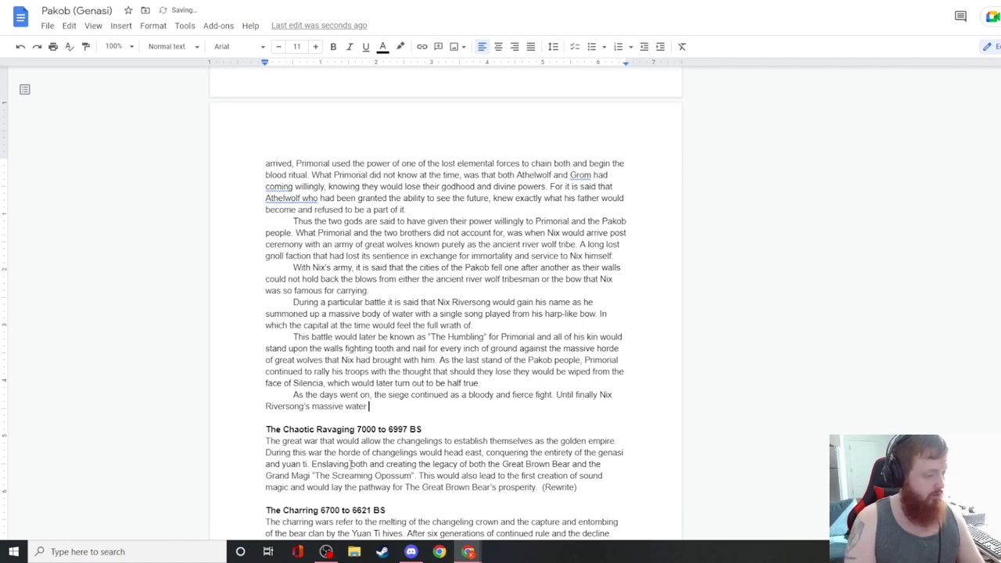
{"action": "type", "text": "leemental he had summo"}
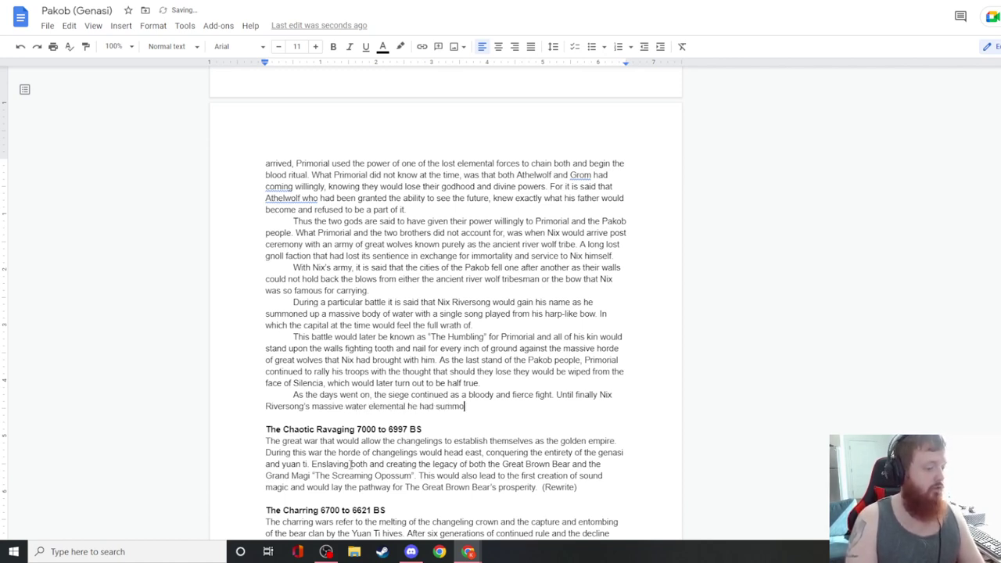
{"action": "type", "text": "ned would appear"}
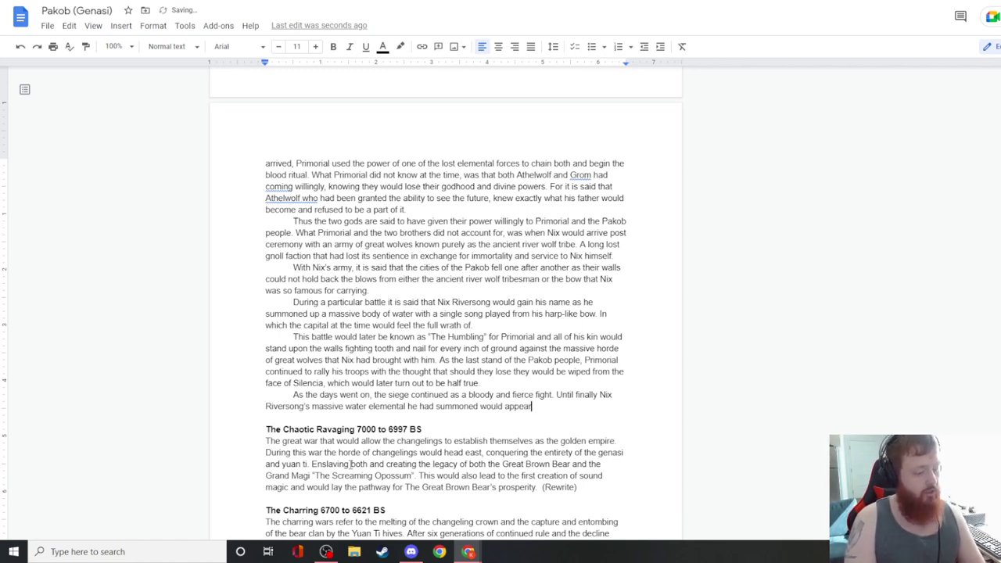
{"action": "type", "text": " and drown the city in "}
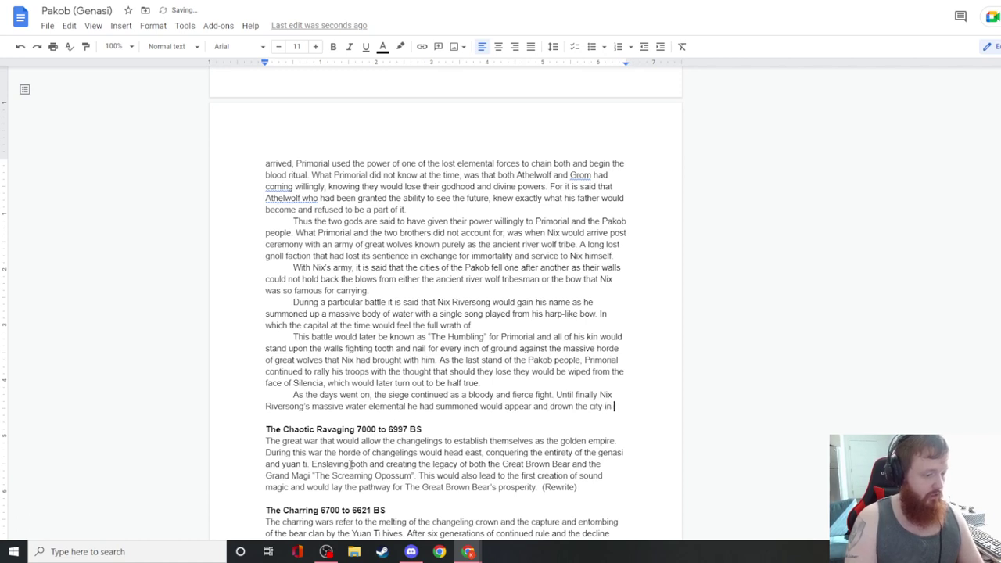
{"action": "type", "text": "a sing"}
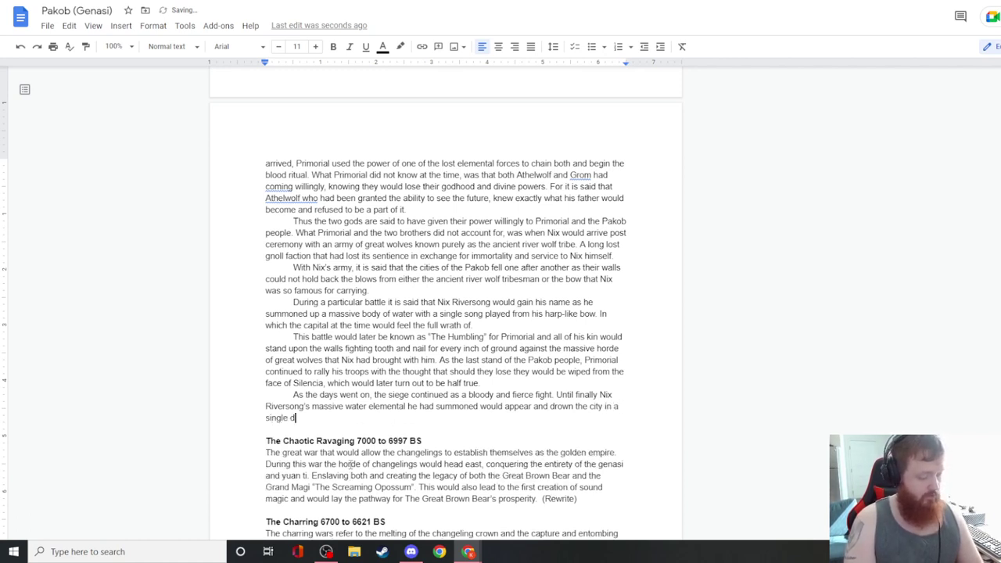
- Continue the siege paragraph with "day. With no survivors remaining in the city. Nix would revive those who had chosen to fight"
{"action": "type", "text": "le day. With no survivors remaining in t"}
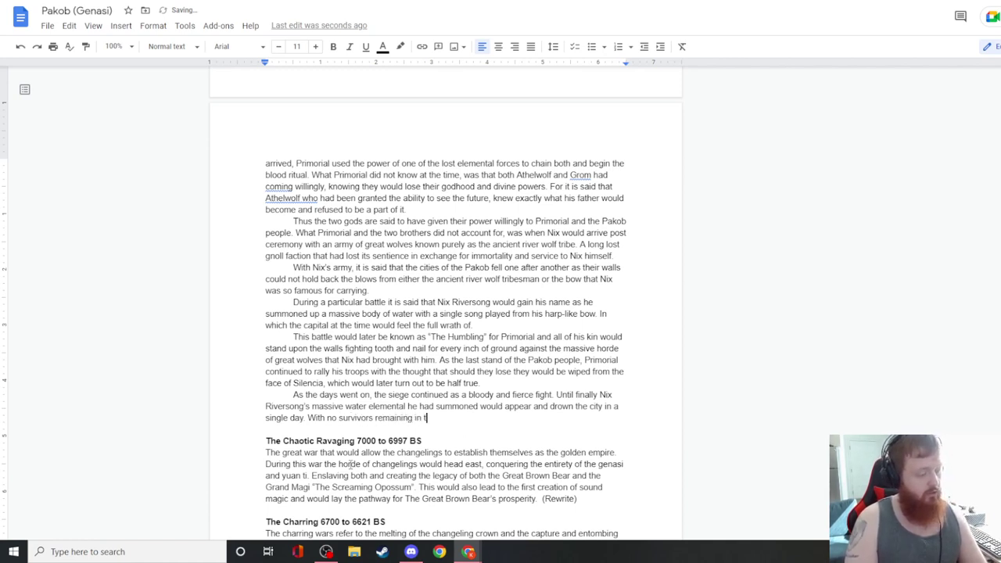
{"action": "type", "text": "he city. Nix would"}
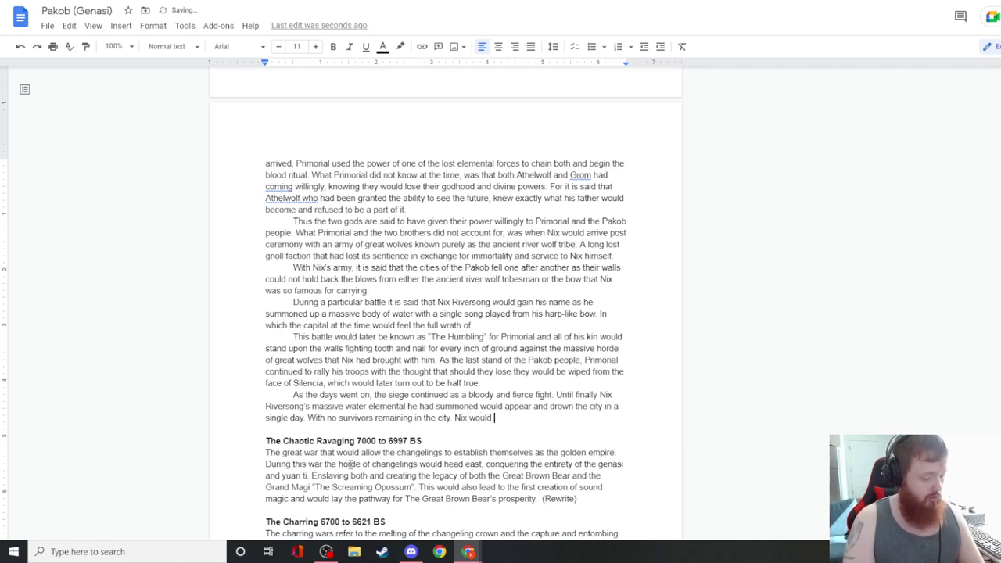
{"action": "type", "text": " revive those who had c"}
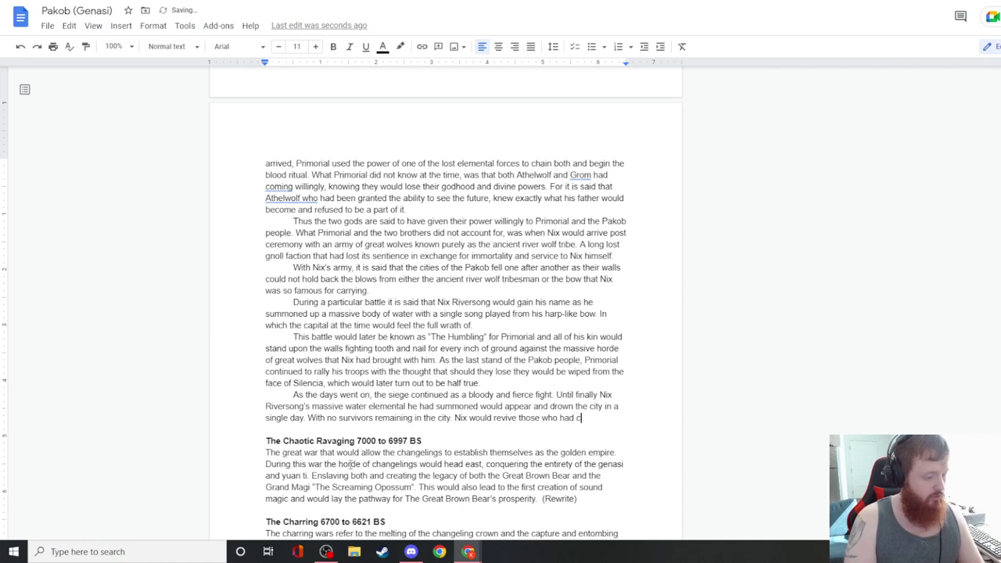
{"action": "type", "text": "hosen to fight be"}
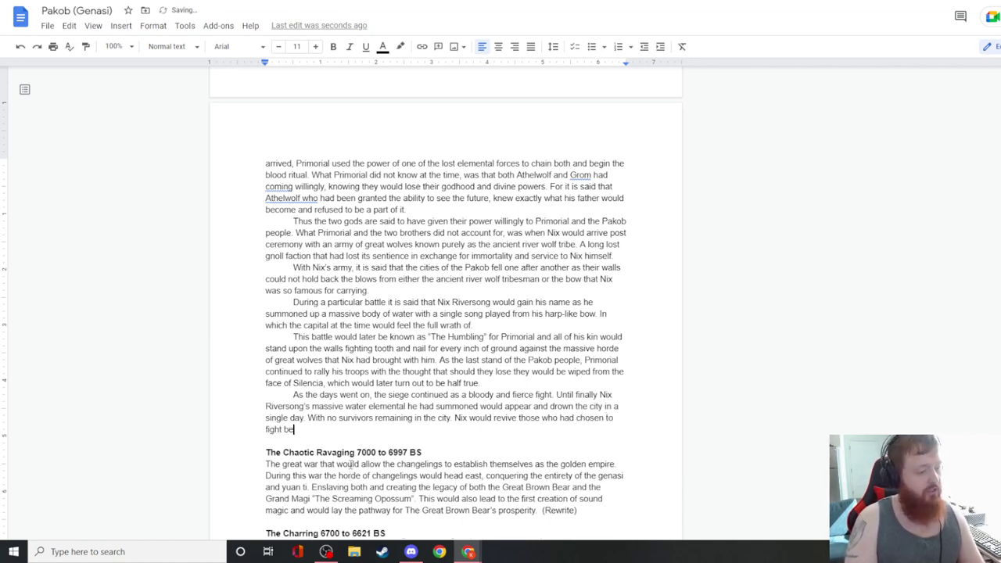
- Finish the revival sentence with "beside Primorial, and offer them a simple deal."
{"action": "type", "text": "side Pri"}
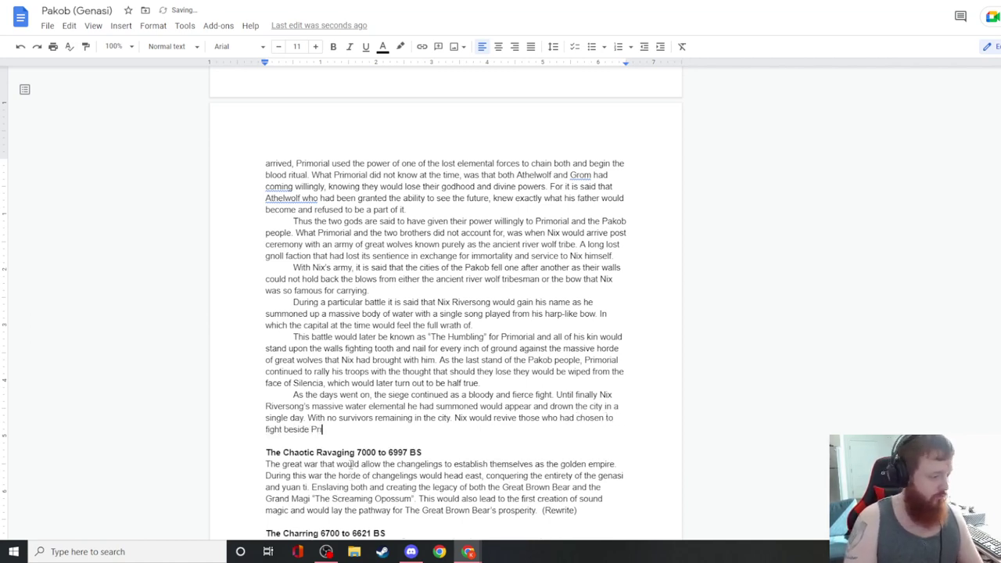
{"action": "type", "text": "morial "}
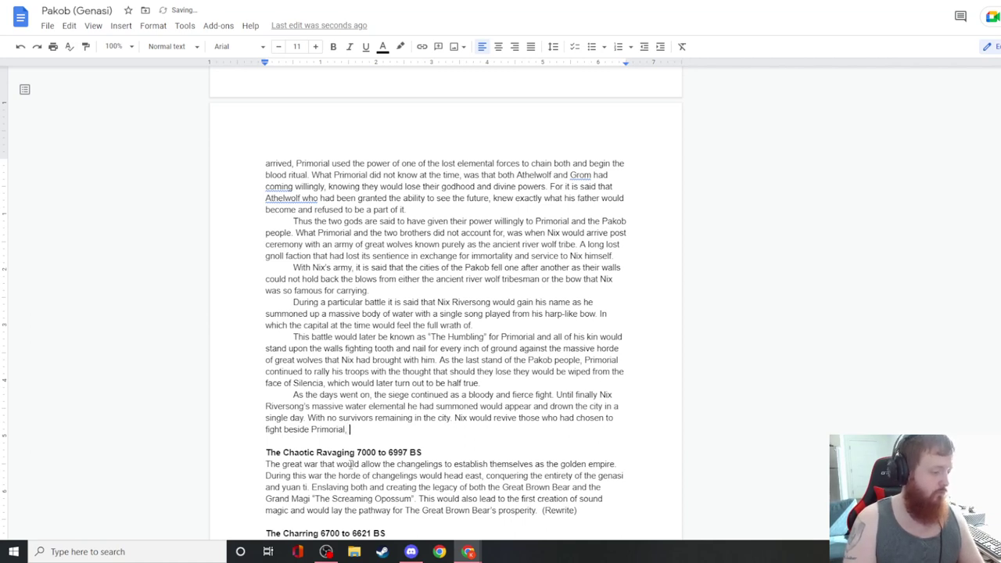
{"action": "type", "text": "and offer them "}
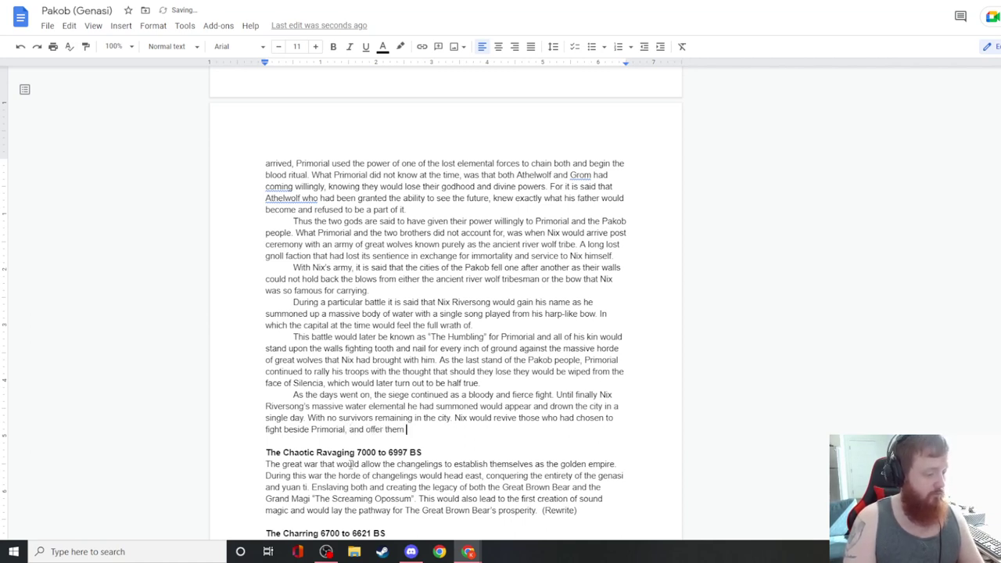
{"action": "type", "text": "a simple de"}
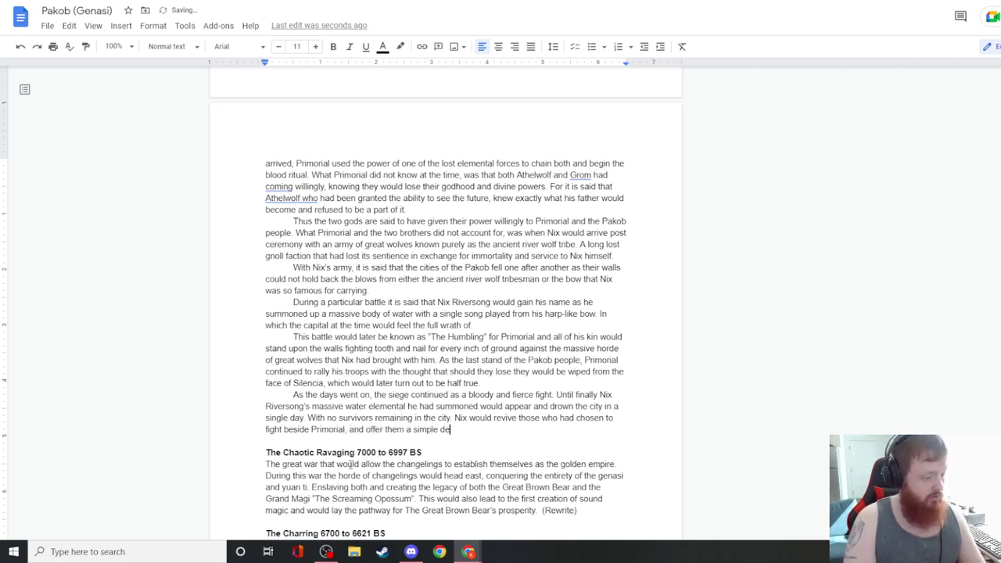
{"action": "type", "text": "al."}
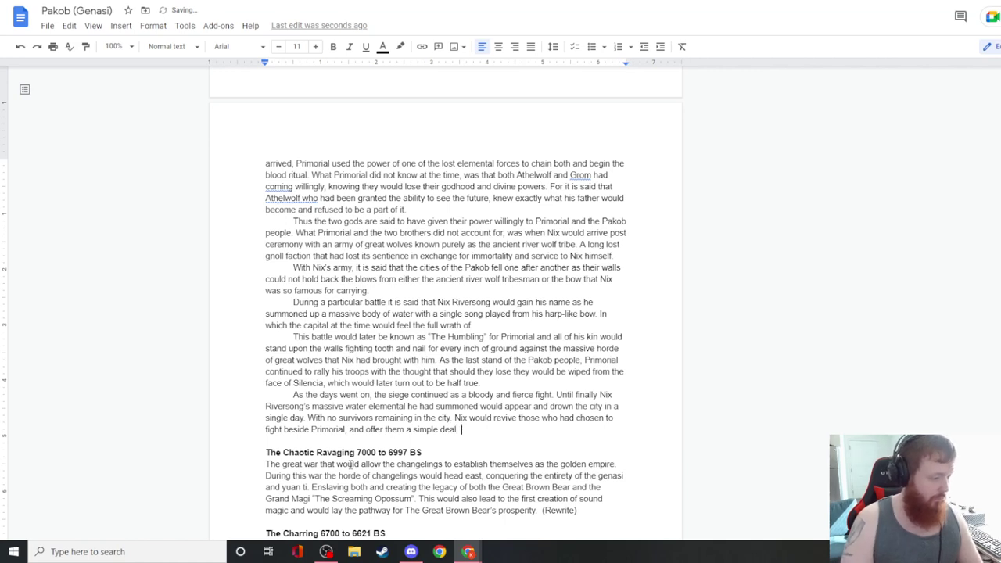
- Start a new paragraph with "He would either continue wiping out every single Pakob that existed on the face of Silencia"
{"action": "key", "text": "Return"}
{"action": "type", "text": "He would e"}
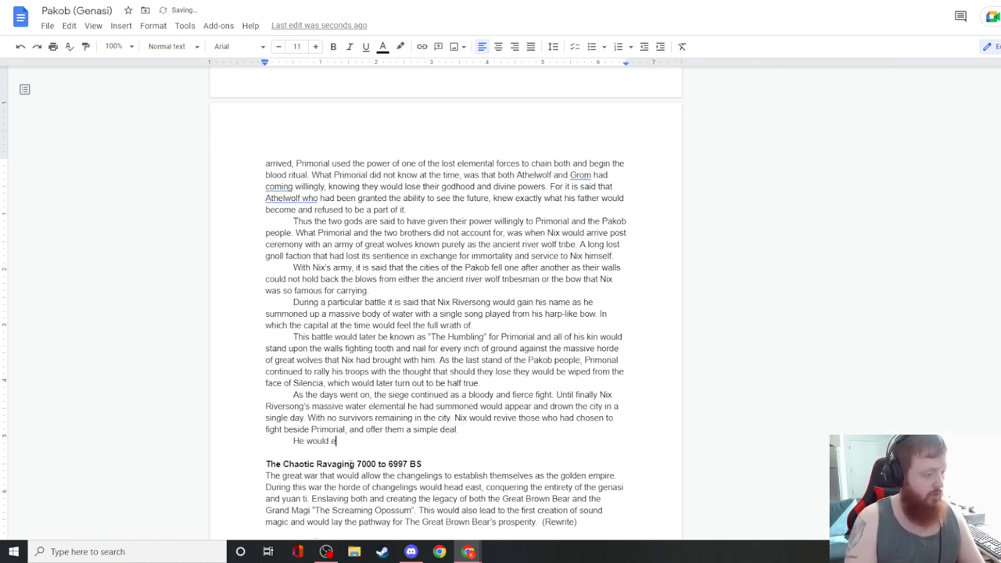
{"action": "type", "text": "ither continue wiping out every single "}
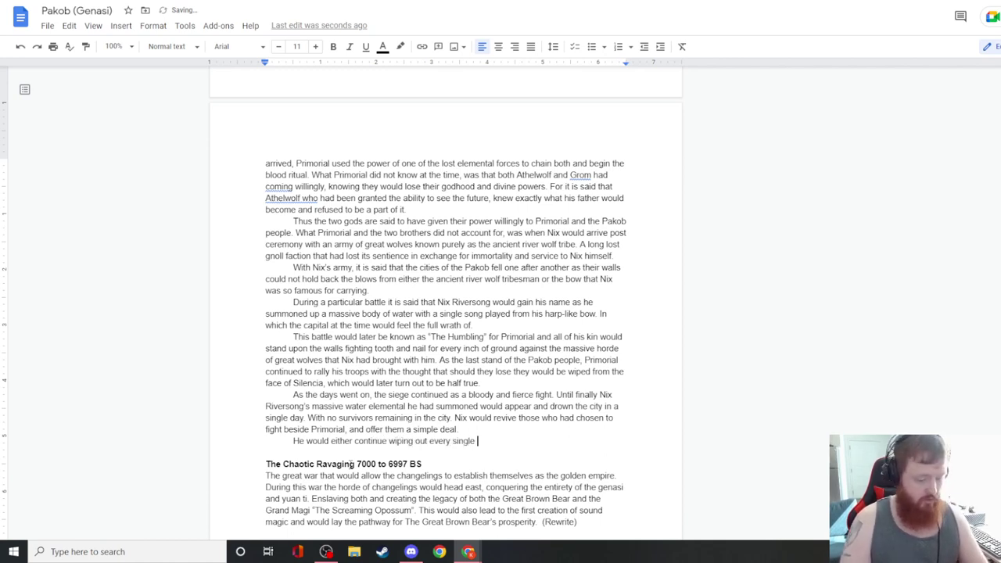
{"action": "type", "text": "Pakob that "}
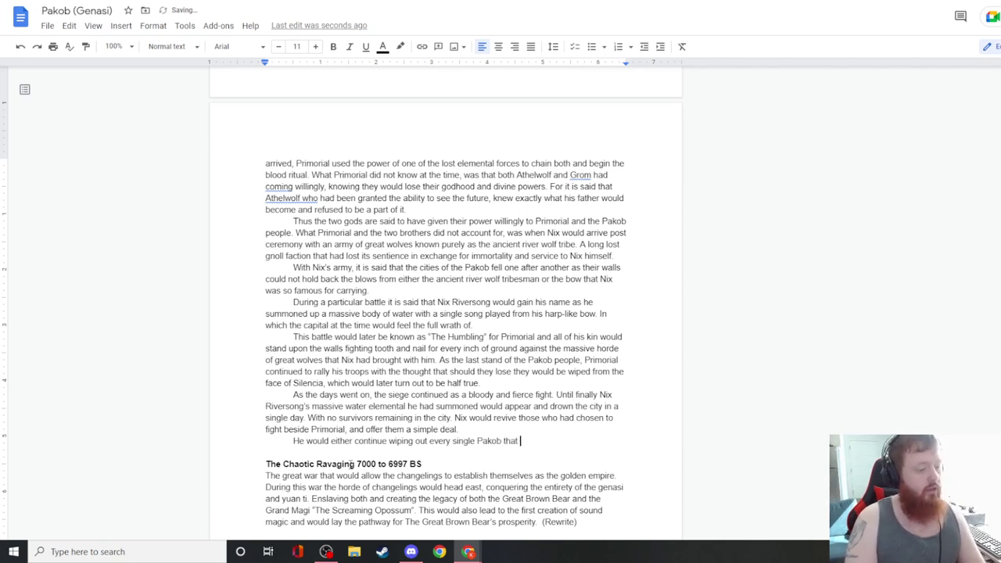
{"action": "type", "text": "existe"}
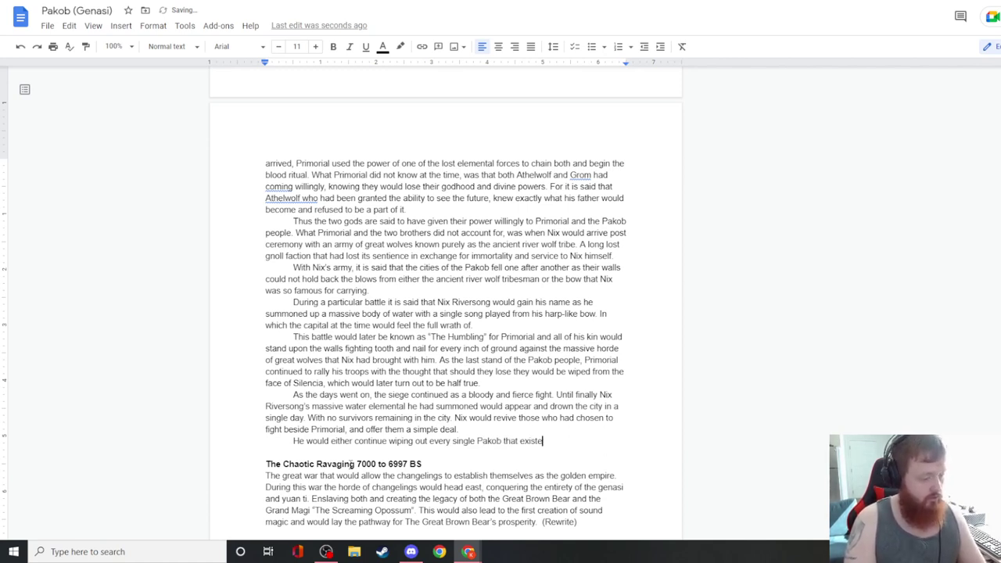
{"action": "type", "text": "d on the face of "}
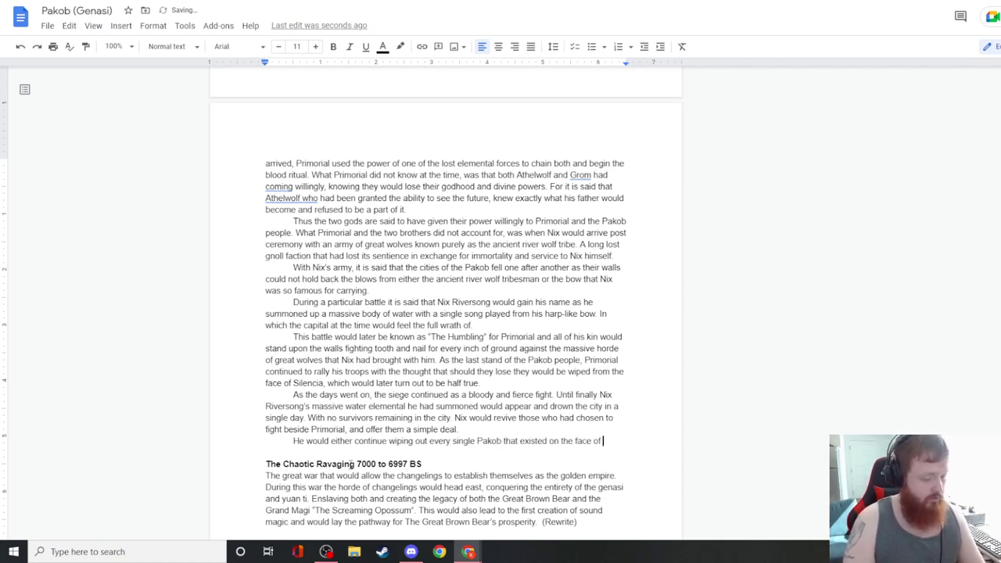
{"action": "type", "text": "Silec"}
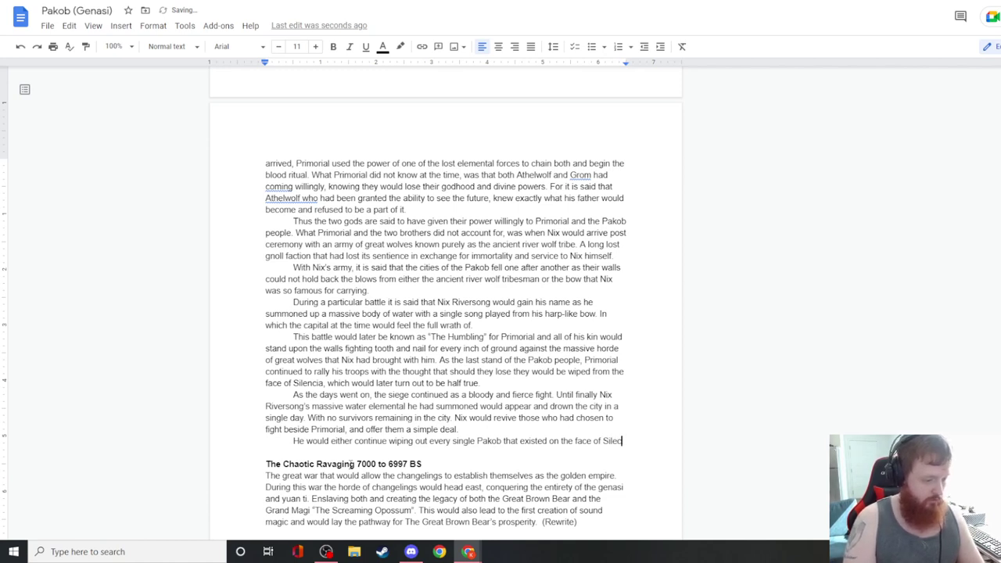
{"action": "key", "text": "BackSpace"}
{"action": "key", "text": "BackSpace"}
{"action": "key", "text": "BackSpace"}
{"action": "type", "text": "encia"}
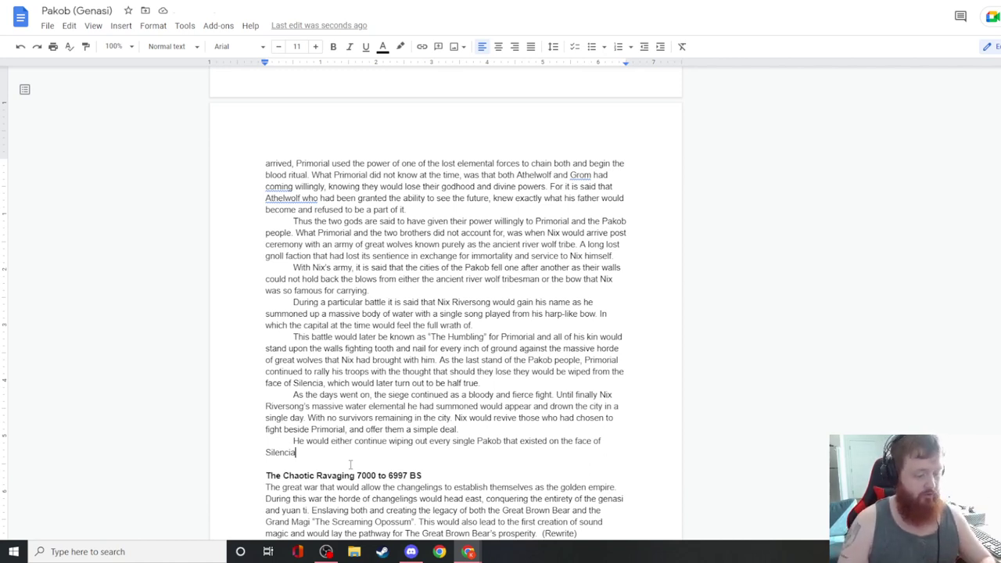
- End the sentence about wiping out the Pakob with a period and begin the alternative with "Or they could"
{"action": "type", "text": ". Or he coil"}
{"action": "key", "text": "BackSpace"}
{"action": "type", "text": "uld o"}
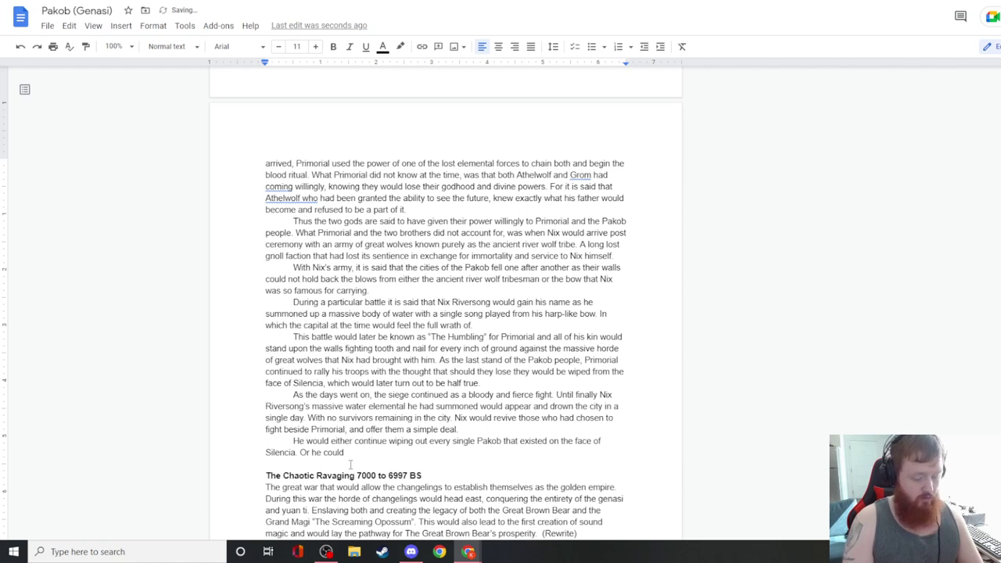
{"action": "key", "text": "BackSpace"}
{"action": "key", "text": "BackSpace"}
{"action": "key", "text": "BackSpace"}
{"action": "key", "text": "BackSpace"}
{"action": "key", "text": "BackSpace"}
{"action": "type", "text": "th"}
{"action": "type", "text": " they cou"}
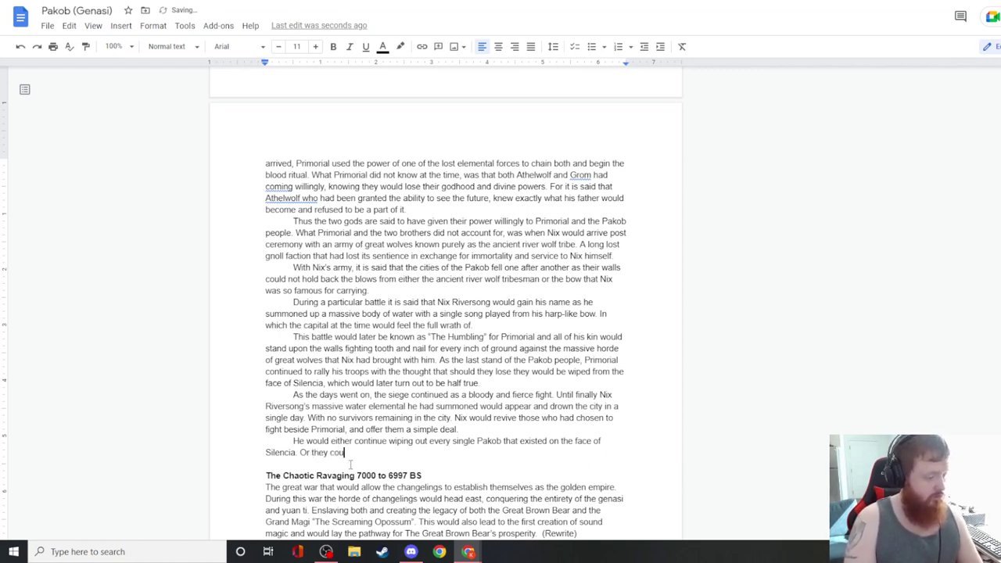
- Continue the alternative with "swear fealty to the Three Pillar Church forever more and only teach the"
{"action": "type", "text": "ld swear fea"}
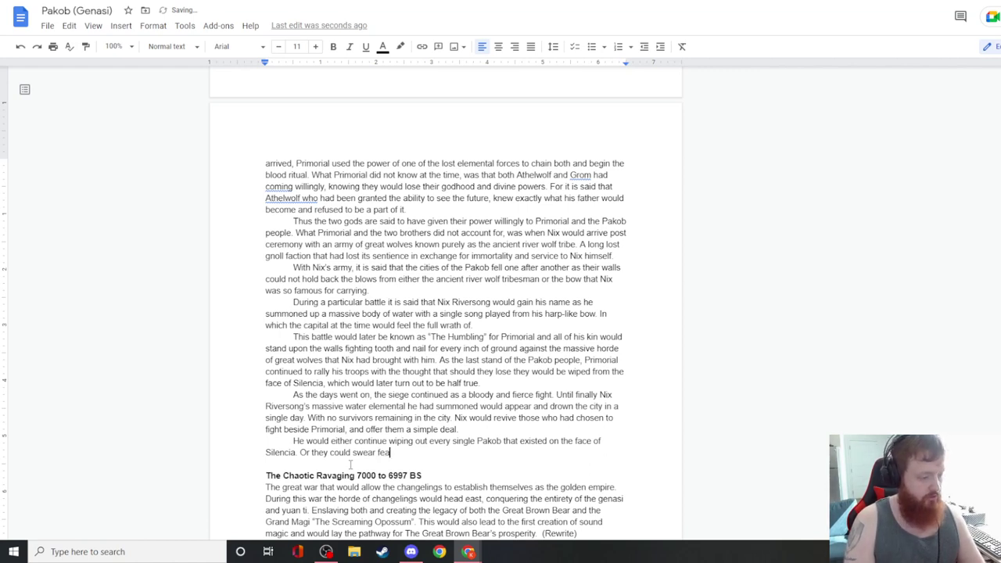
{"action": "type", "text": "lty to the "}
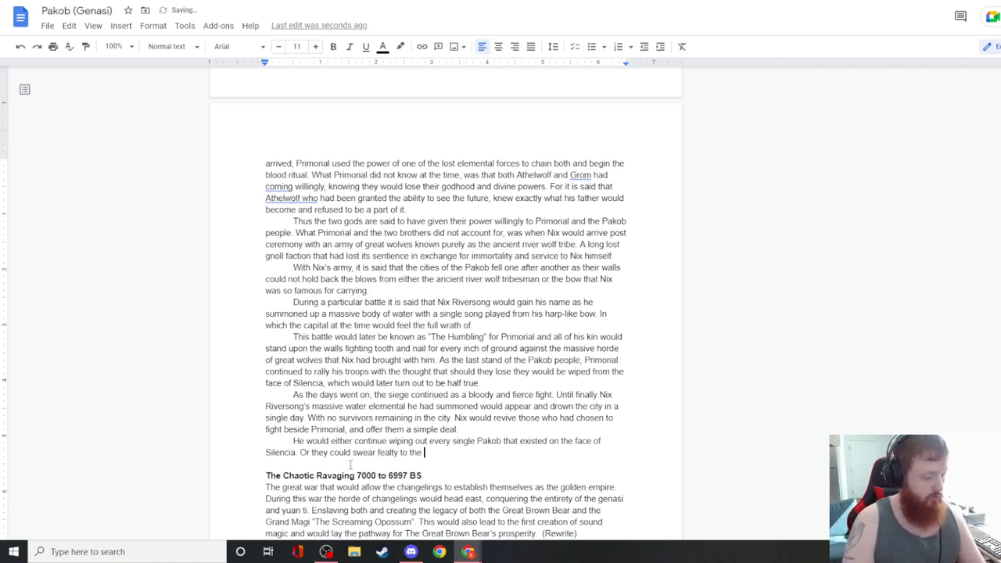
{"action": "type", "text": "Three Pillar Church forever more and only teach the"}
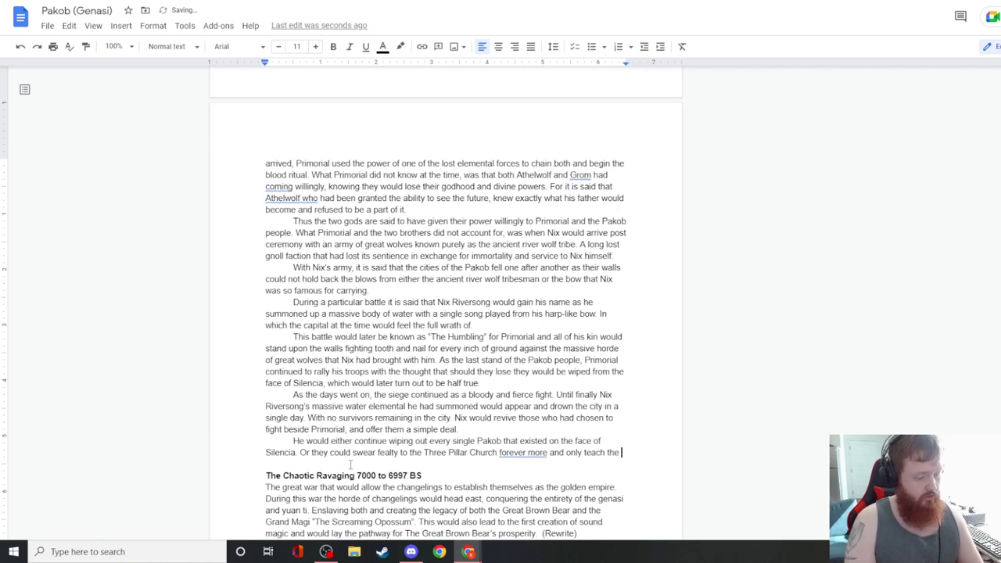
- Finish the fealty sentence with "understanding and respect of both High King Stone and his son Nix Riversong."
{"action": "type", "text": " understandin"}
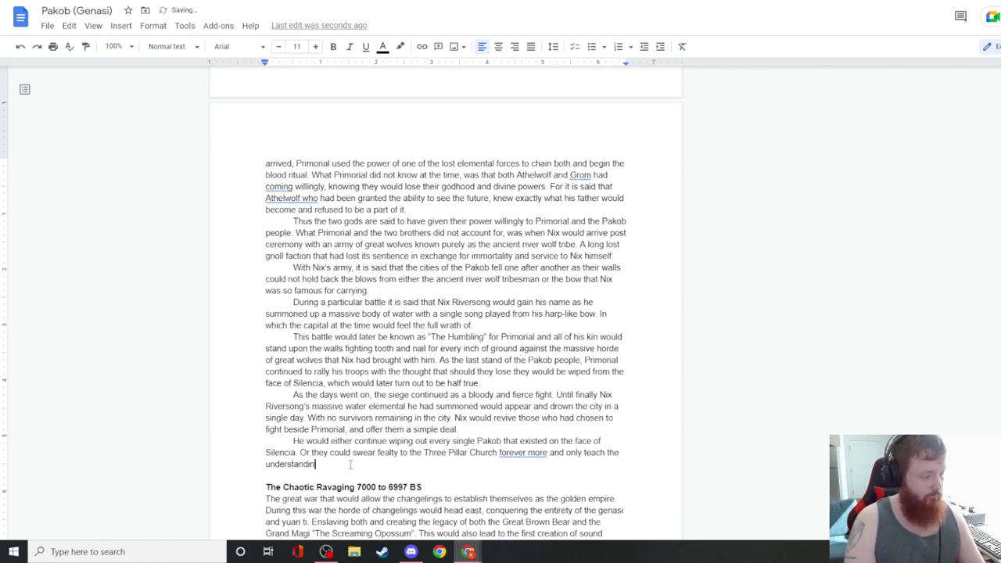
{"action": "type", "text": "g and respect of t"}
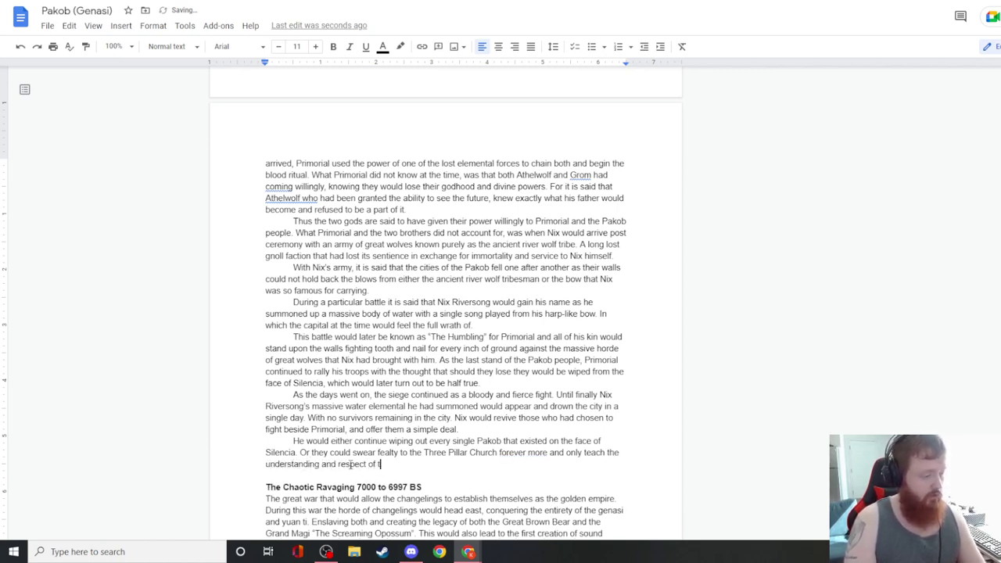
{"action": "key", "text": "BackSpace"}
{"action": "type", "text": "both "}
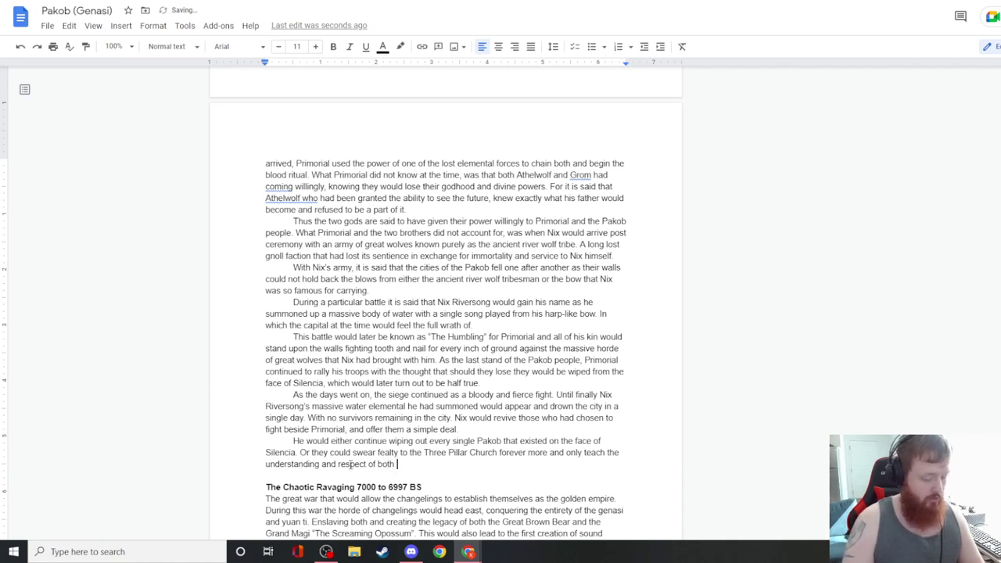
{"action": "type", "text": "High K"}
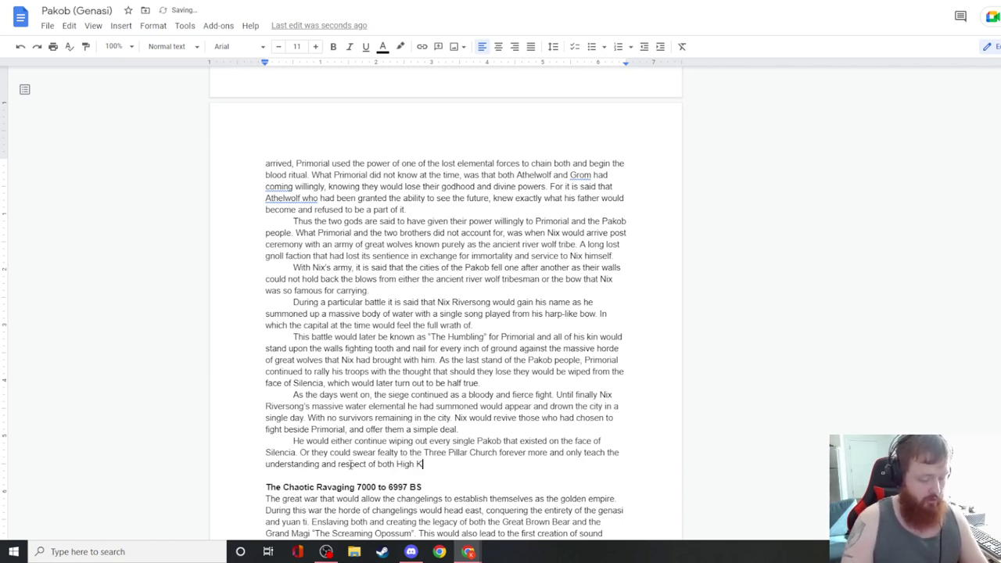
{"action": "type", "text": "ing Stone "}
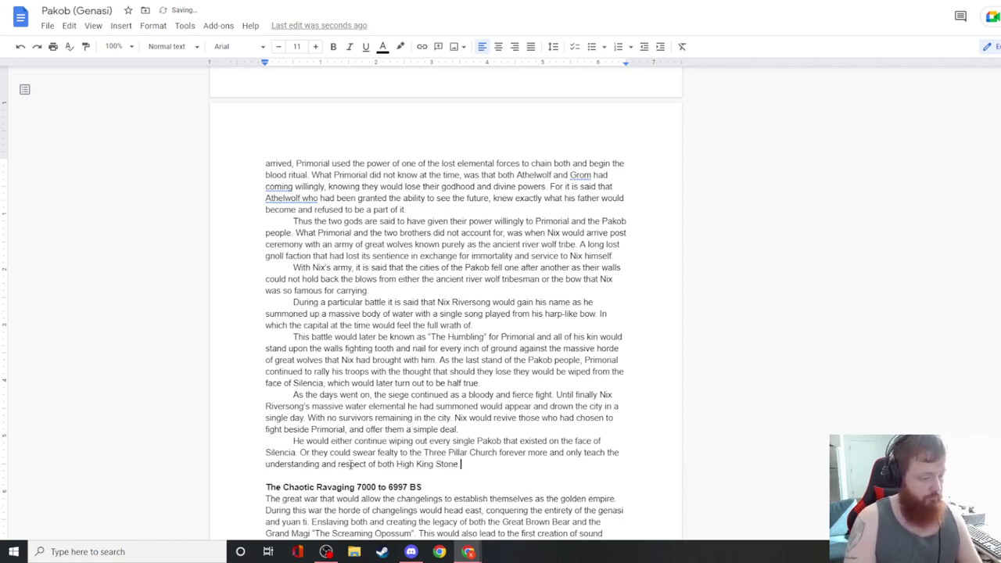
{"action": "type", "text": "and his"}
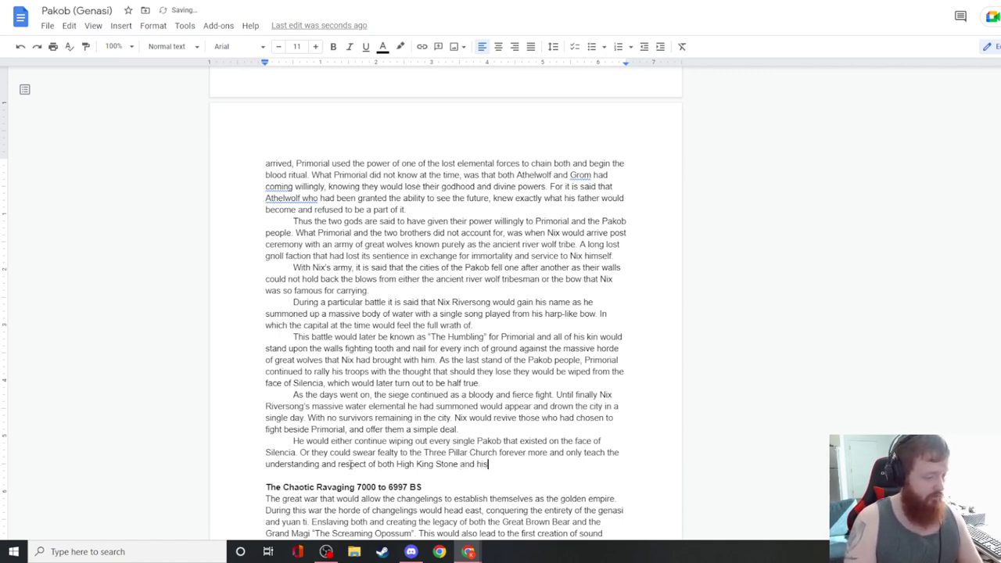
{"action": "type", "text": " son Nix Riversong "}
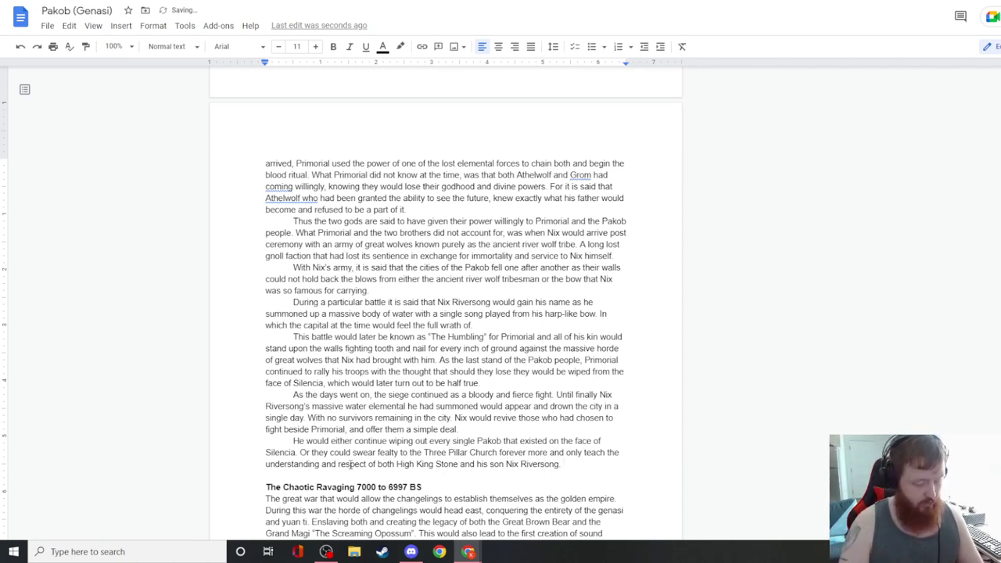
- Begin another sentence with "Should they choose this option, he made it clear that he would be sealing away the divinity"
{"action": "type", "text": " Should the"}
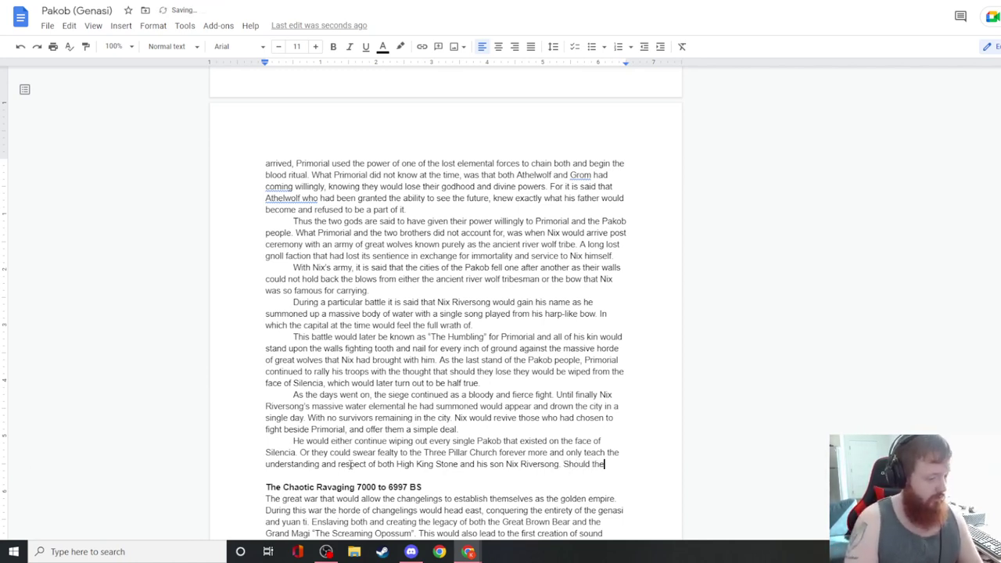
{"action": "type", "text": "y choose this opt"}
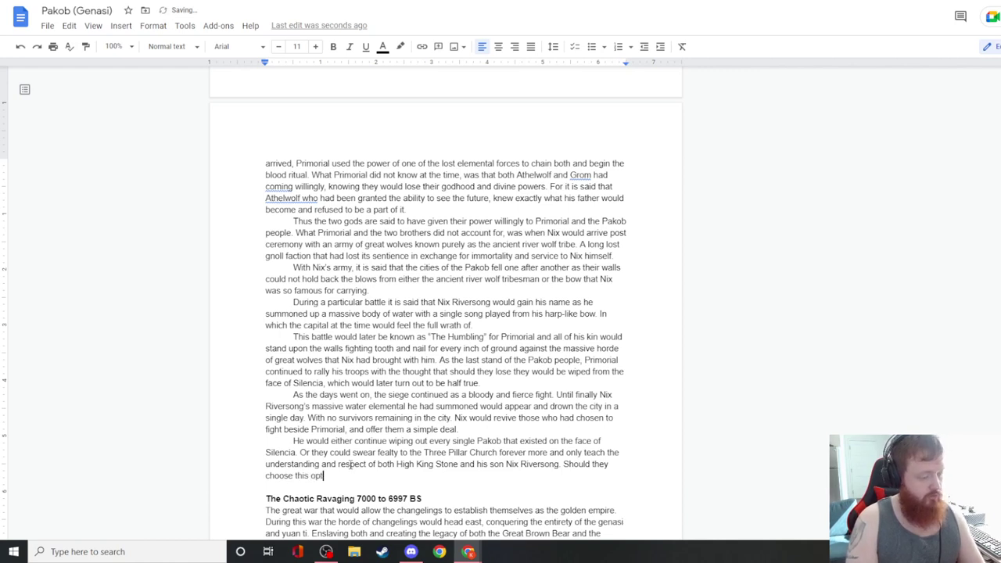
{"action": "type", "text": "ion, he mad"}
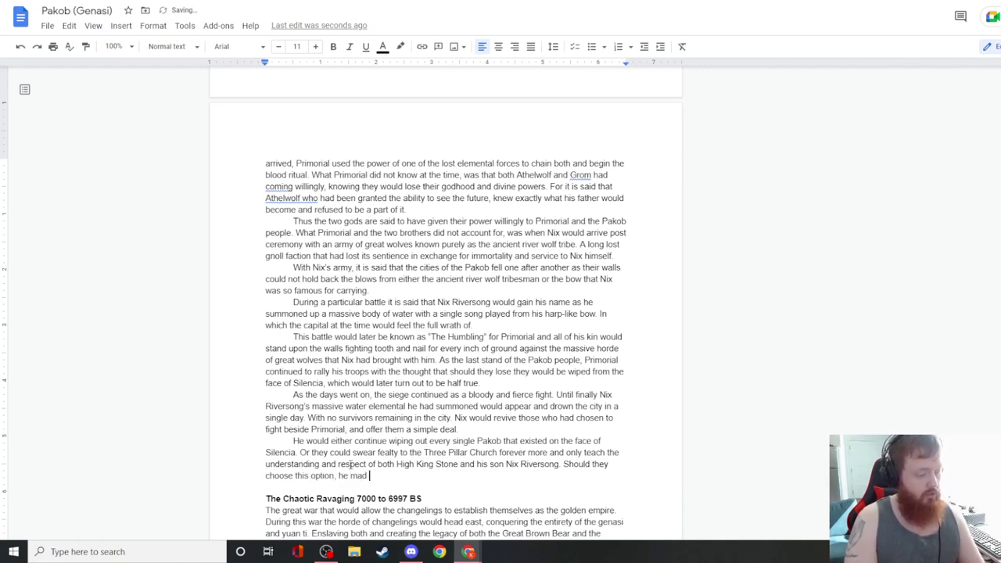
{"action": "type", "text": "e it clear that he "}
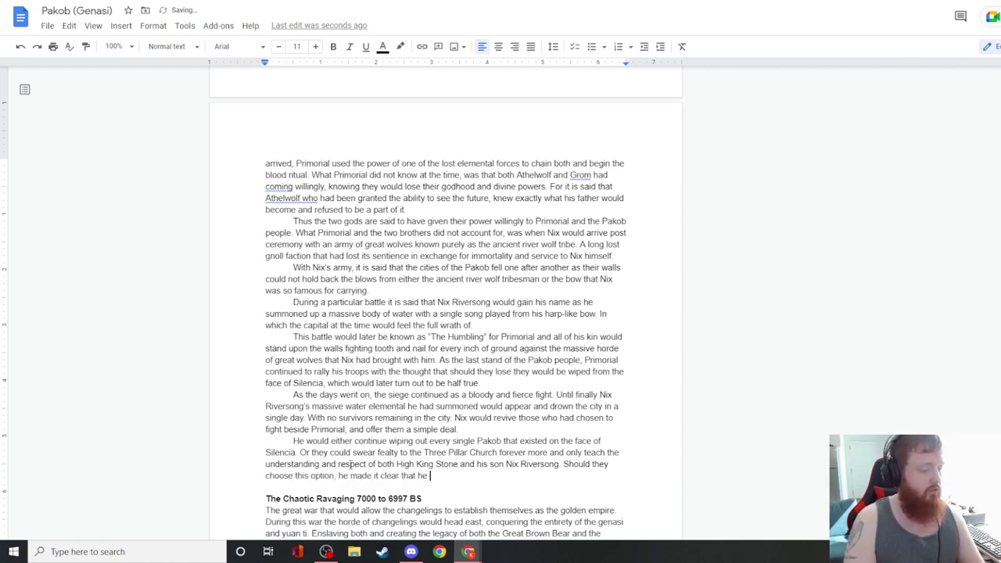
{"action": "type", "text": "would be sealing "}
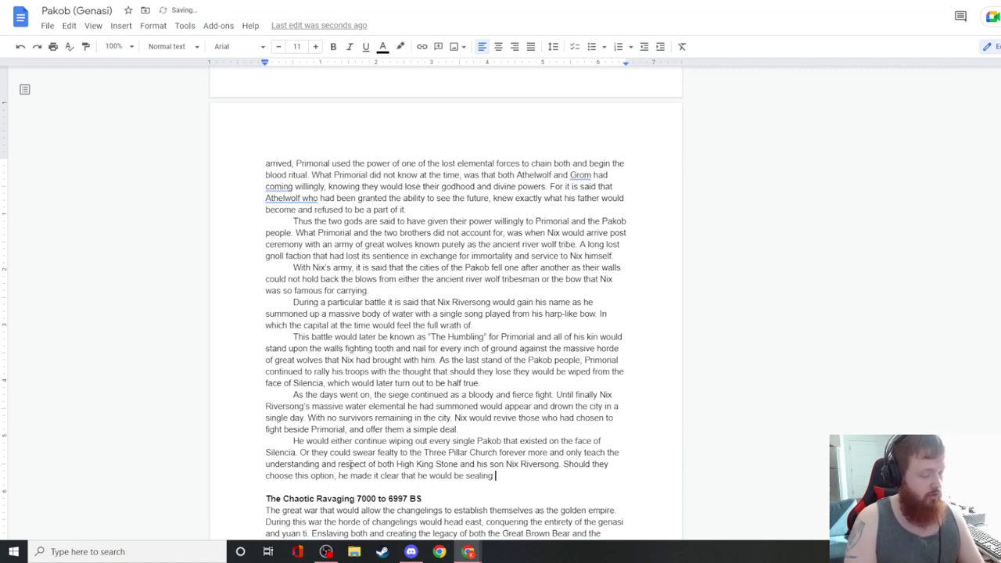
{"action": "type", "text": "away the god"}
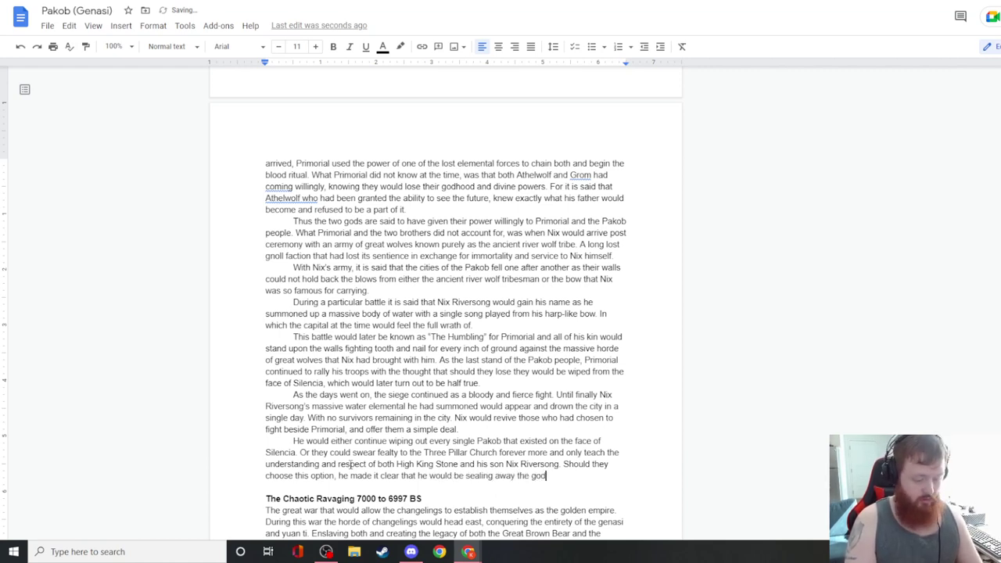
{"action": "key", "text": "BackSpace"}
{"action": "key", "text": "BackSpace"}
{"action": "key", "text": "BackSpace"}
{"action": "type", "text": "divinity "}
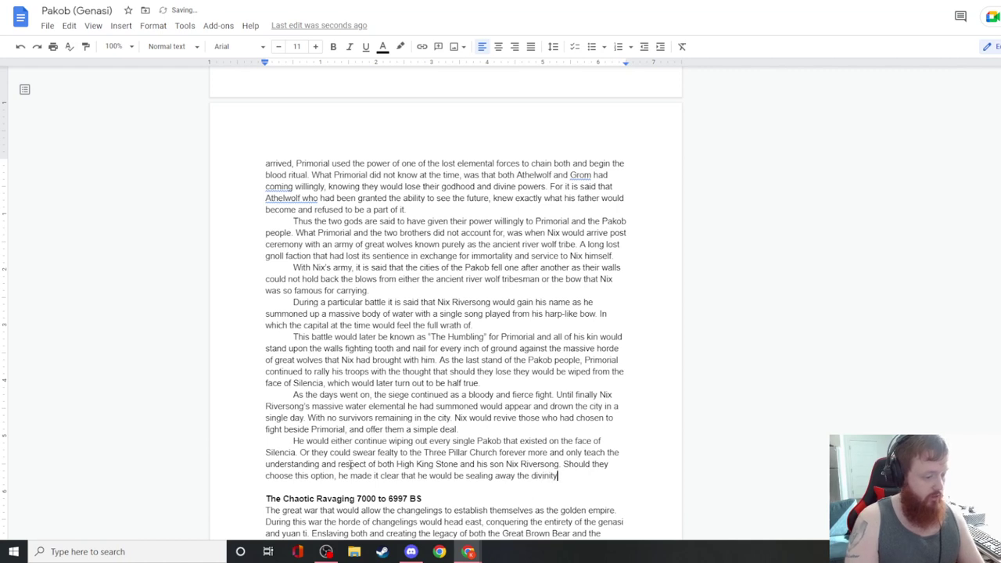
- Finish the divinity sentence with "they had captured in a single weapon to which the Pakob would be forever tasked with guarding."
{"action": "type", "text": "they had capture"}
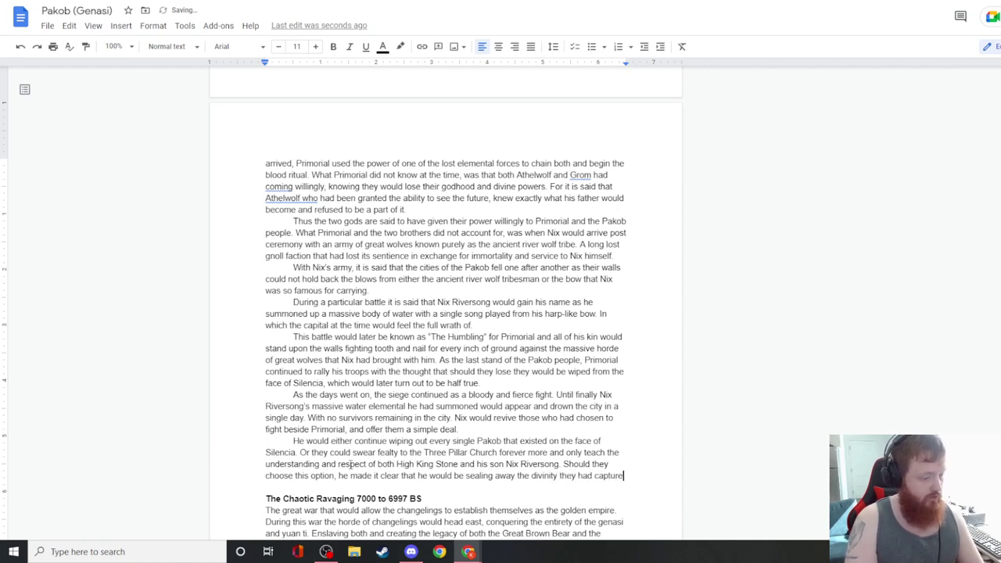
{"action": "type", "text": "d in a sing"}
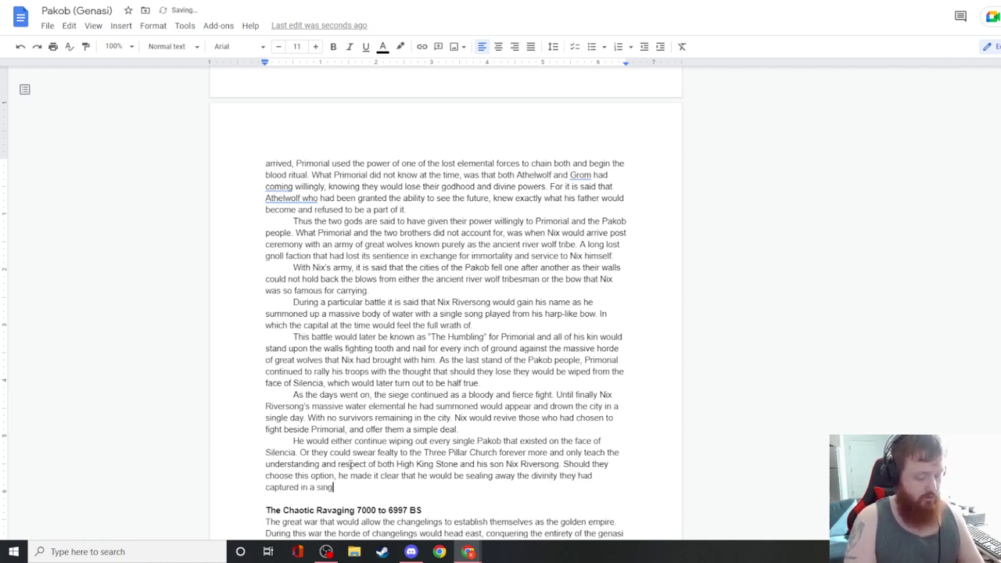
{"action": "type", "text": "le weapon "}
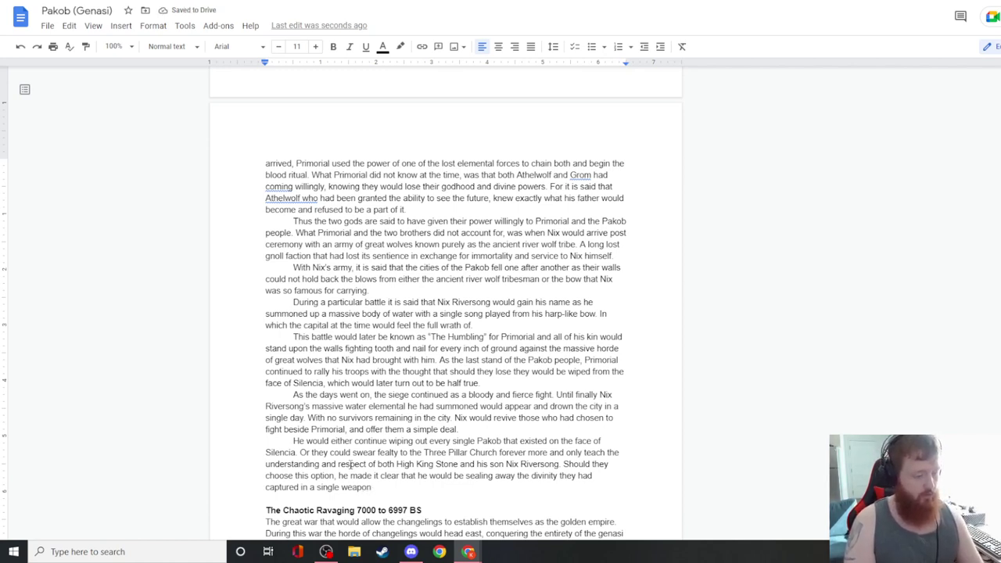
{"action": "type", "text": "to which the "}
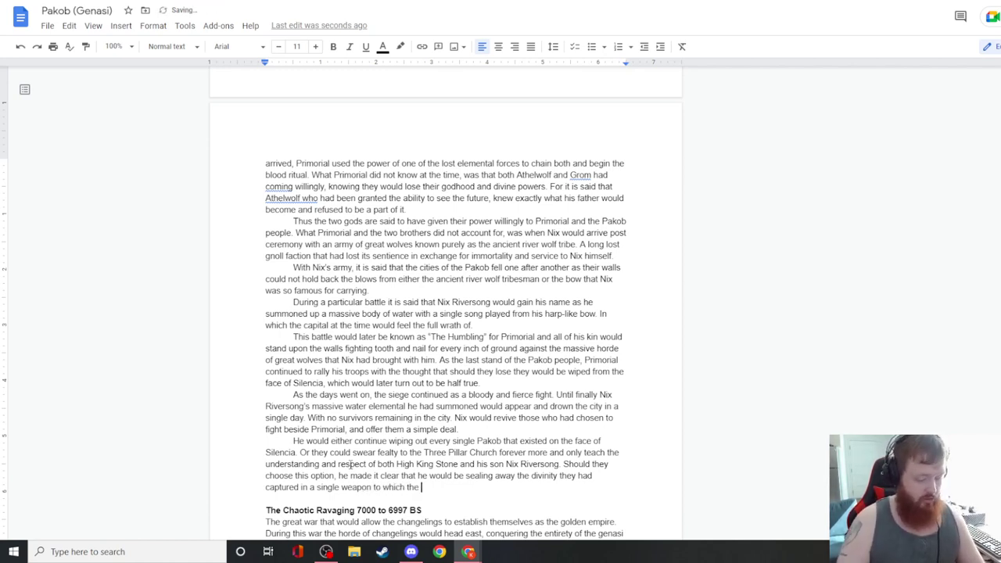
{"action": "type", "text": "Pakob woudl be"}
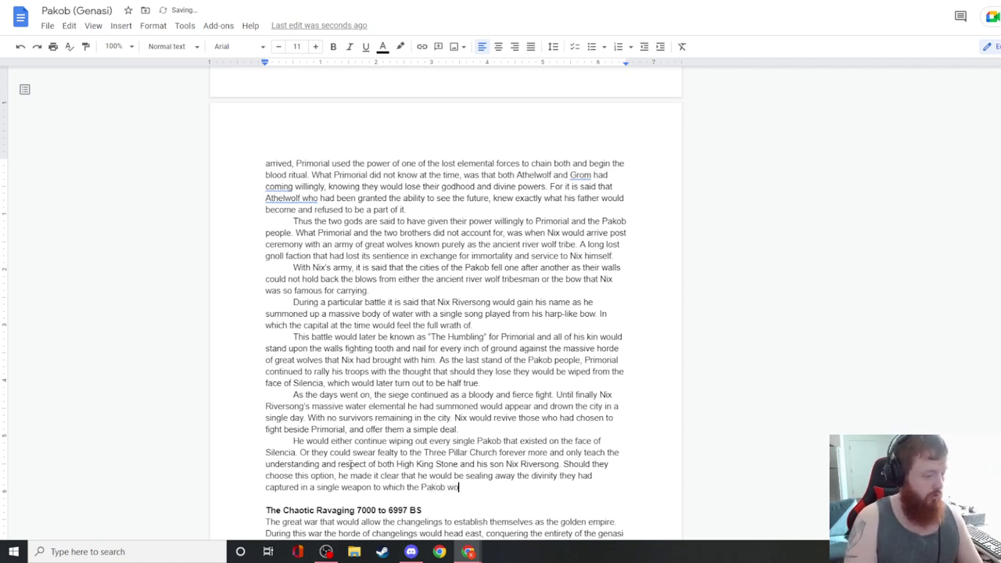
{"action": "key", "text": "BackSpace"}
{"action": "key", "text": "BackSpace"}
{"action": "key", "text": "BackSpace"}
{"action": "key", "text": "BackSpace"}
{"action": "key", "text": "BackSpace"}
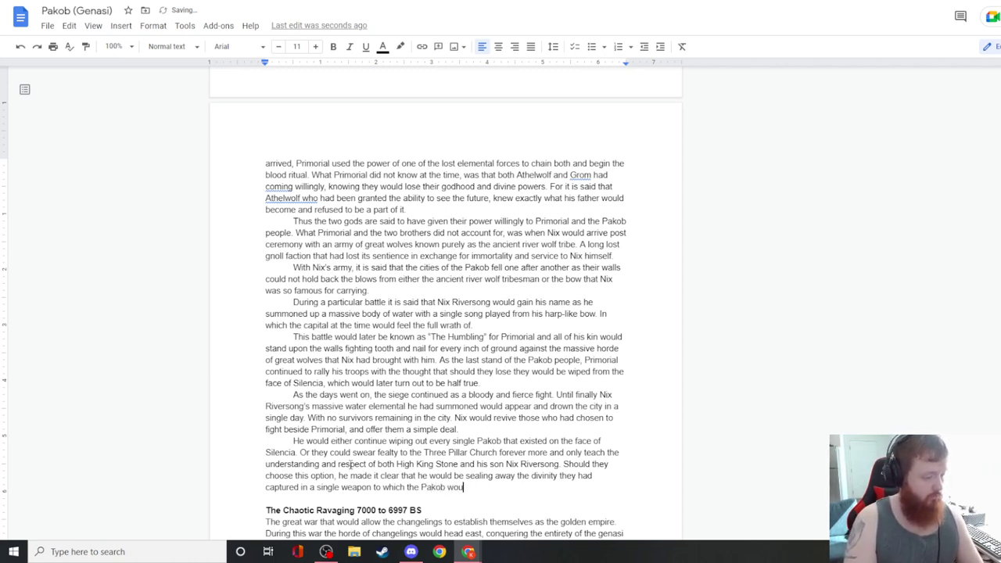
{"action": "type", "text": "ld be forever"}
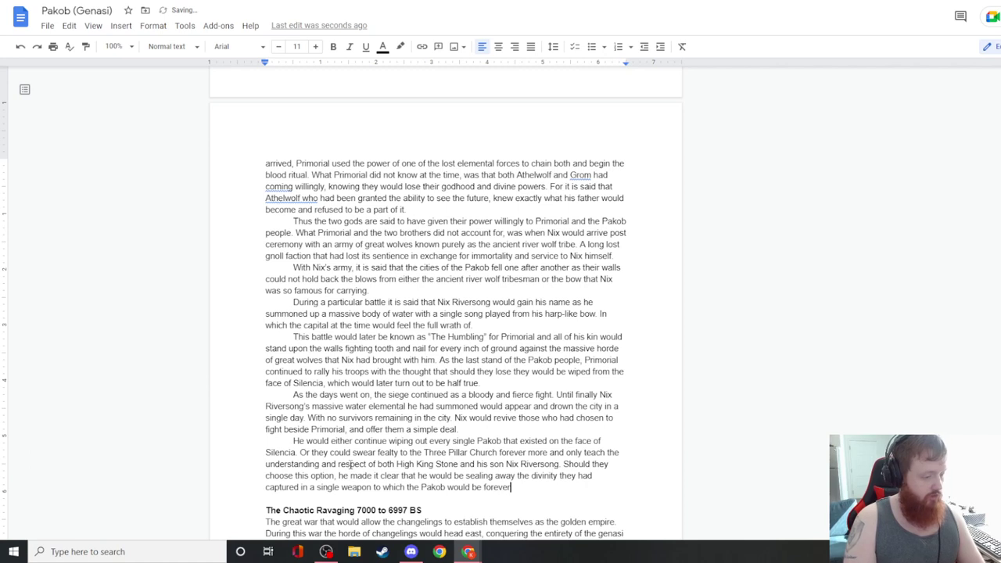
{"action": "type", "text": " tasked with guarding"}
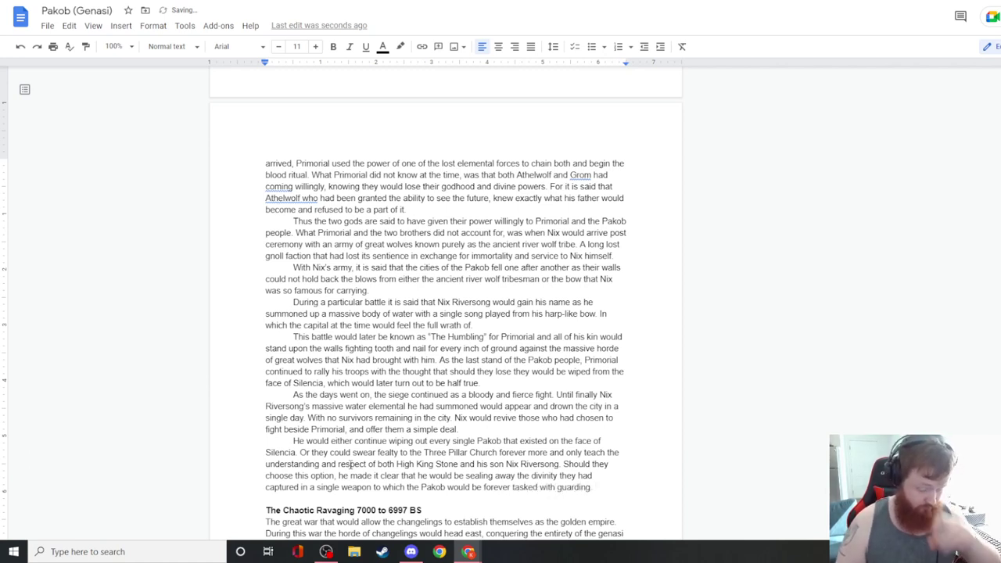
- Start a new indented paragraph with "The nation accepted this, and the history of the"
{"action": "key", "text": "Return"}
{"action": "key", "text": "Tab"}
{"action": "type", "text": "The nation accep"}
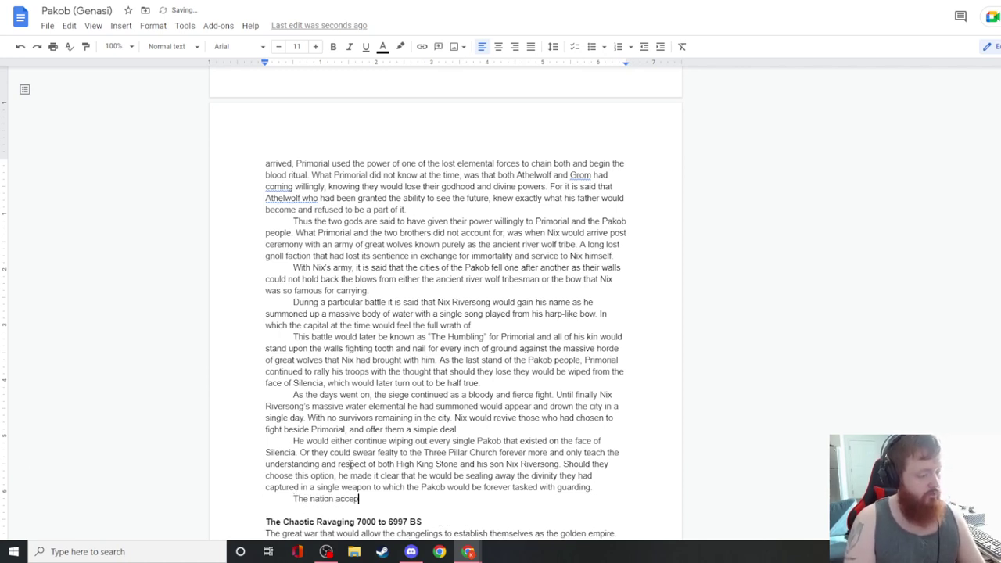
{"action": "type", "text": "ted this,a"}
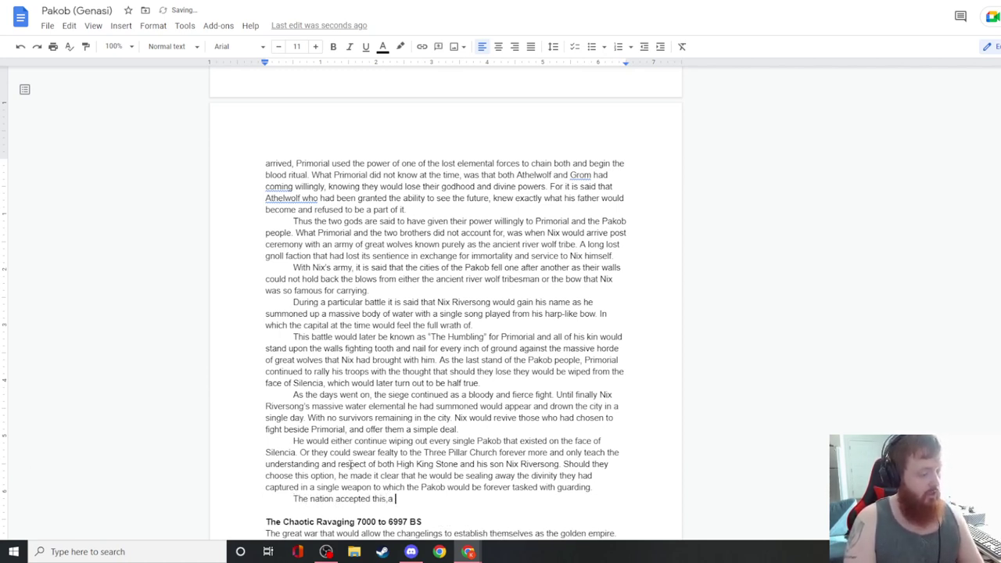
{"action": "key", "text": "BackSpace"}
{"action": "key", "text": "BackSpace"}
{"action": "type", "text": "and the history of the "}
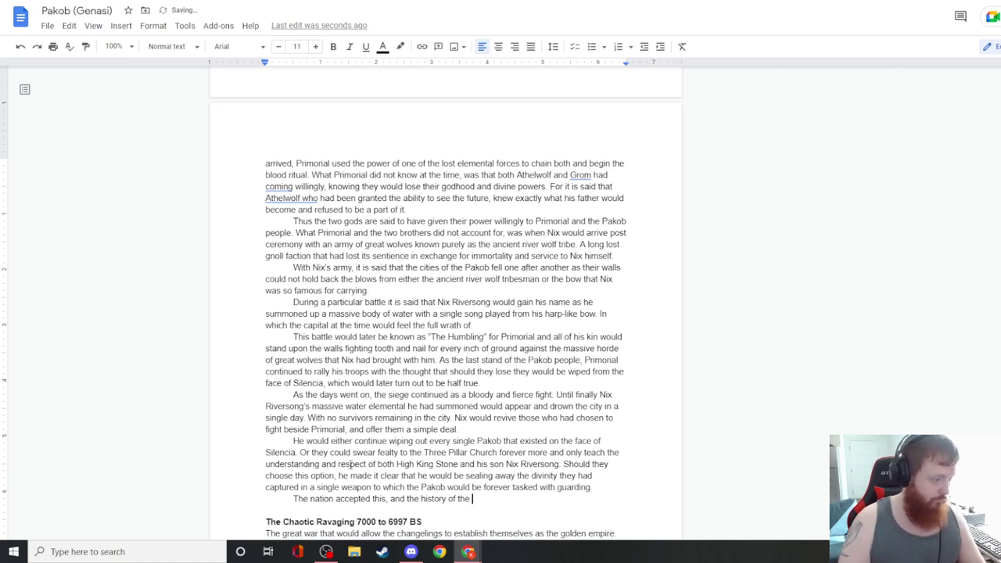
- Continue the new paragraph's sentence with "Phi Pisad Fist would be destroyed and those who"
{"action": "type", "text": "Phi Pasad Fish"}
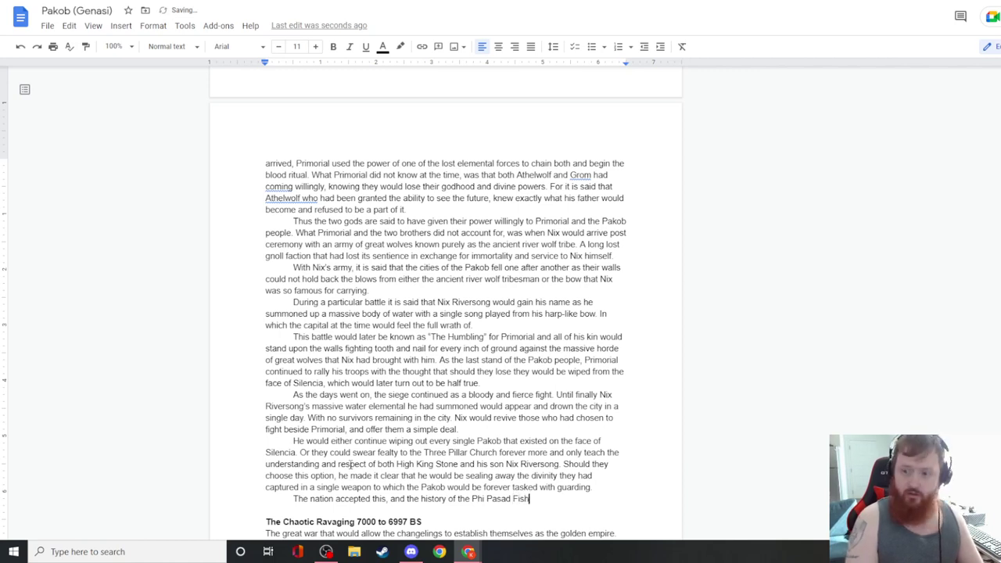
{"action": "key", "text": "BackSpace"}
{"action": "key", "text": "BackSpace"}
{"action": "key", "text": "BackSpace"}
{"action": "key", "text": "BackSpace"}
{"action": "key", "text": "BackSpace"}
{"action": "key", "text": "BackSpace"}
{"action": "key", "text": "BackSpace"}
{"action": "key", "text": "BackSpace"}
{"action": "key", "text": "BackSpace"}
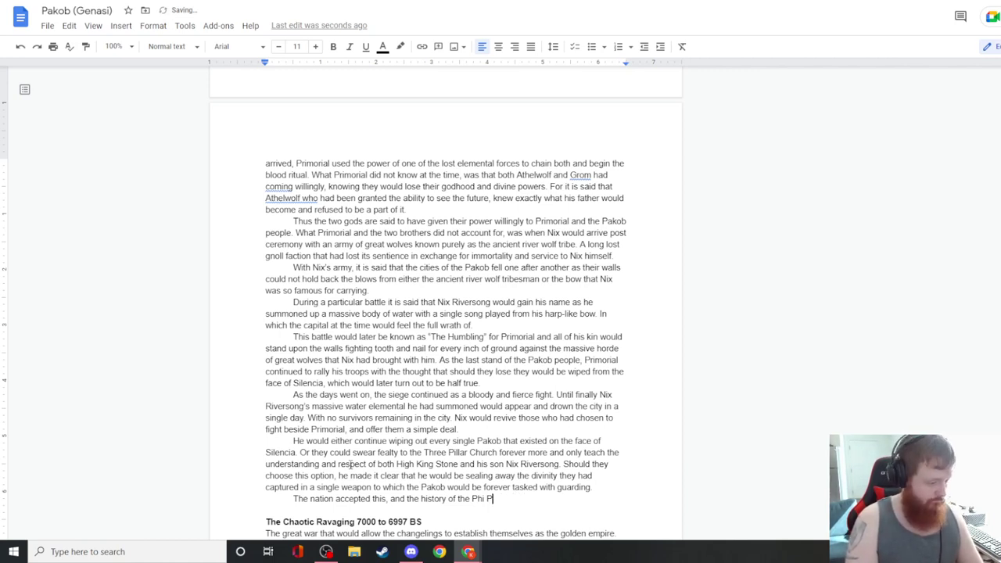
{"action": "type", "text": "isad Fist would be destroyed and those who coil dsti"}
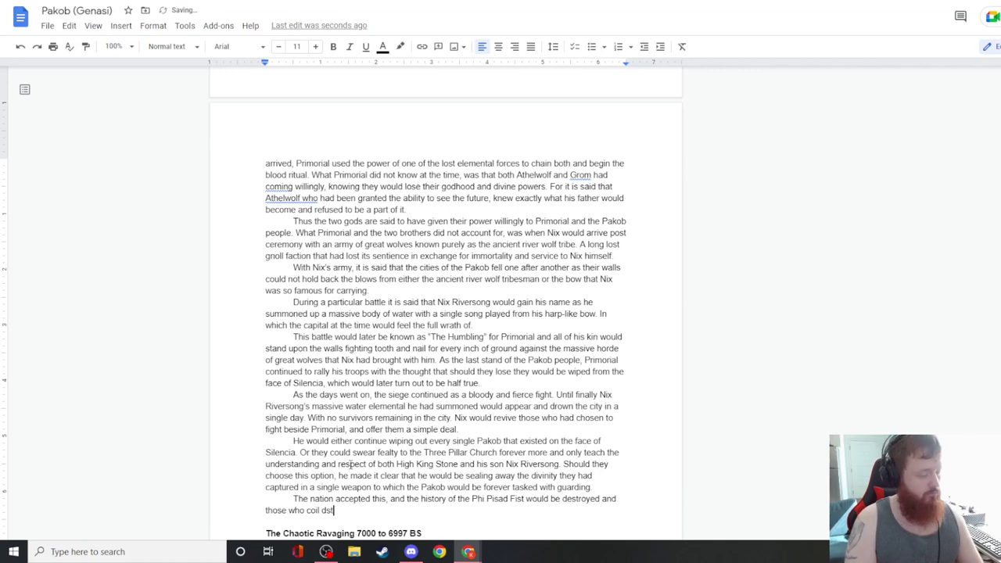
- Finish the Phi Pisad Fist sentence with "could still practice the art would be hunted to their last."
{"action": "key", "text": "BackSpace"}
{"action": "key", "text": "BackSpace"}
{"action": "key", "text": "BackSpace"}
{"action": "key", "text": "BackSpace"}
{"action": "key", "text": "BackSpace"}
{"action": "key", "text": "BackSpace"}
{"action": "key", "text": "BackSpace"}
{"action": "key", "text": "BackSpace"}
{"action": "key", "text": "BackSpace"}
{"action": "type", "text": "could "}
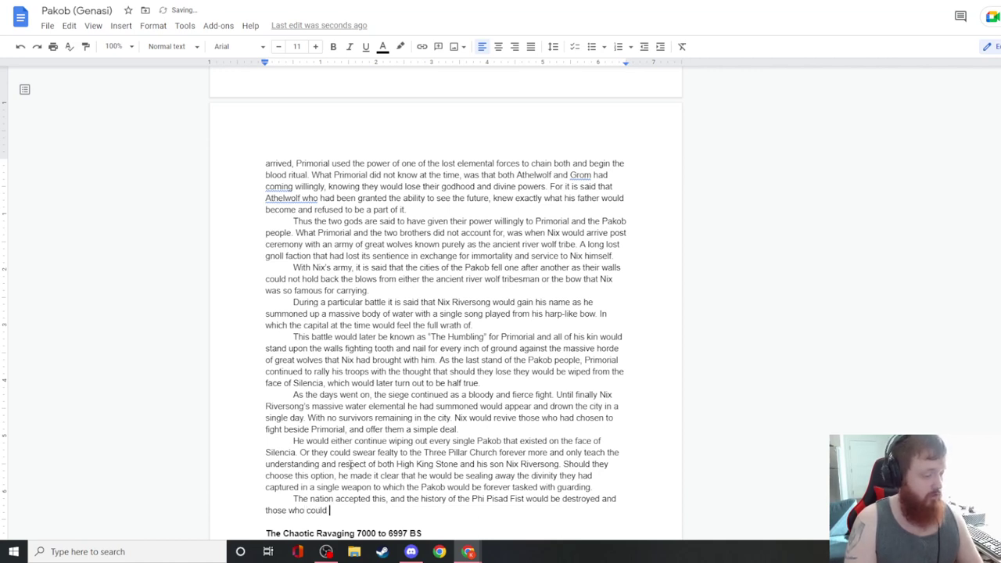
{"action": "type", "text": "still practice "}
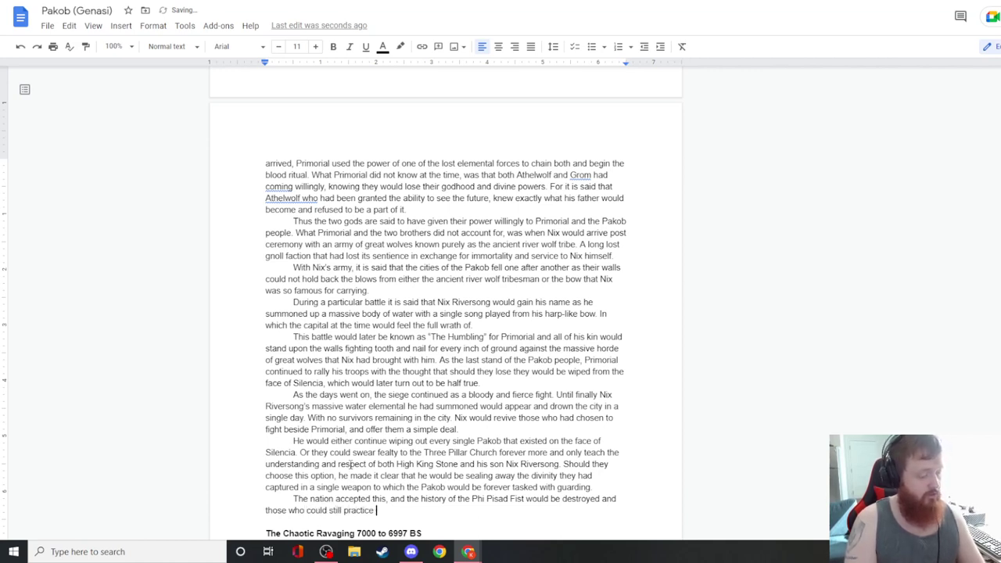
{"action": "type", "text": "the art would "}
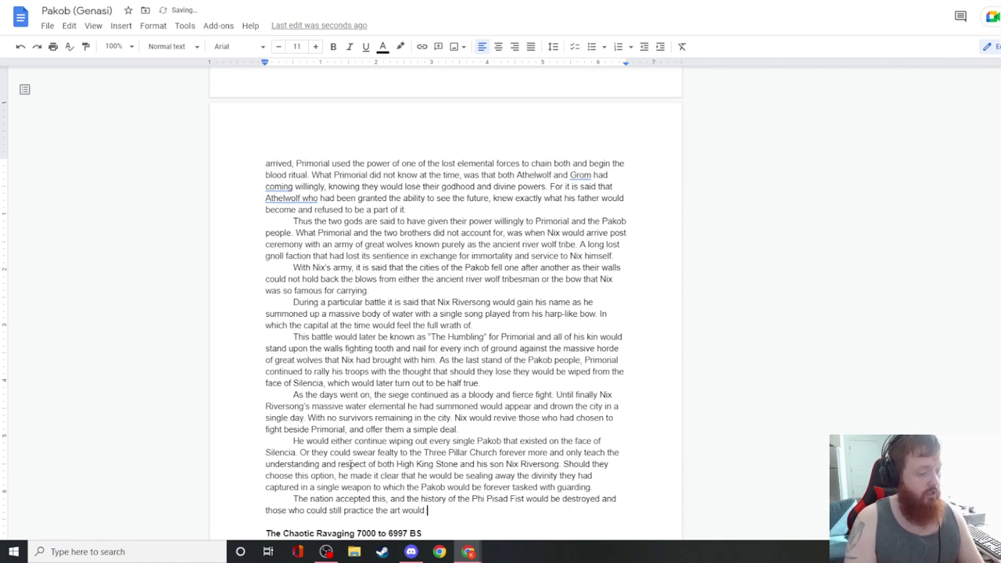
{"action": "type", "text": "be hunted to their last."}
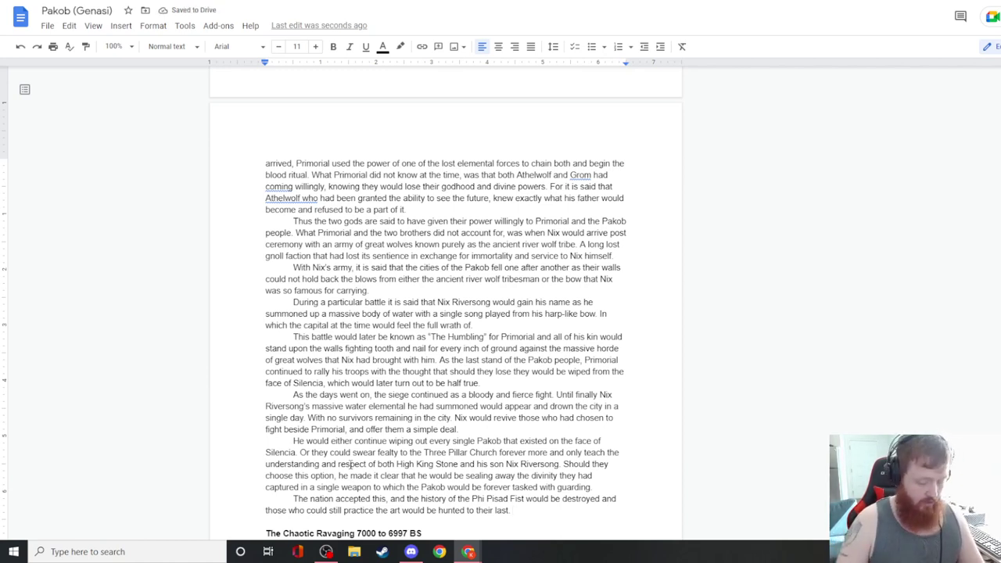
- Continue the last Humbling paragraph with "The monastery itself would be destroyed by Nix Riversong and replaced with a massive"
{"action": "type", "text": " The"}
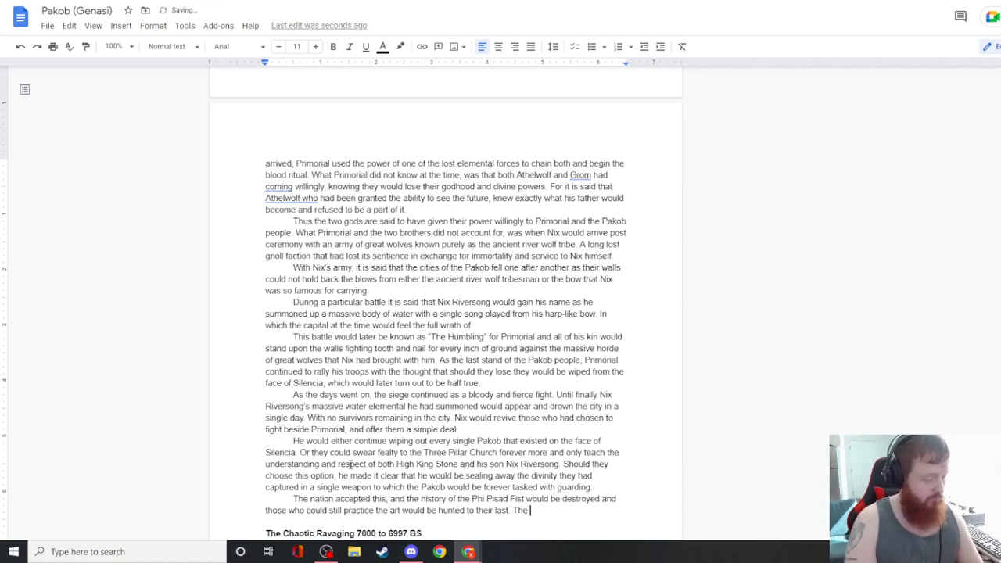
{"action": "type", "text": " monastery itself "}
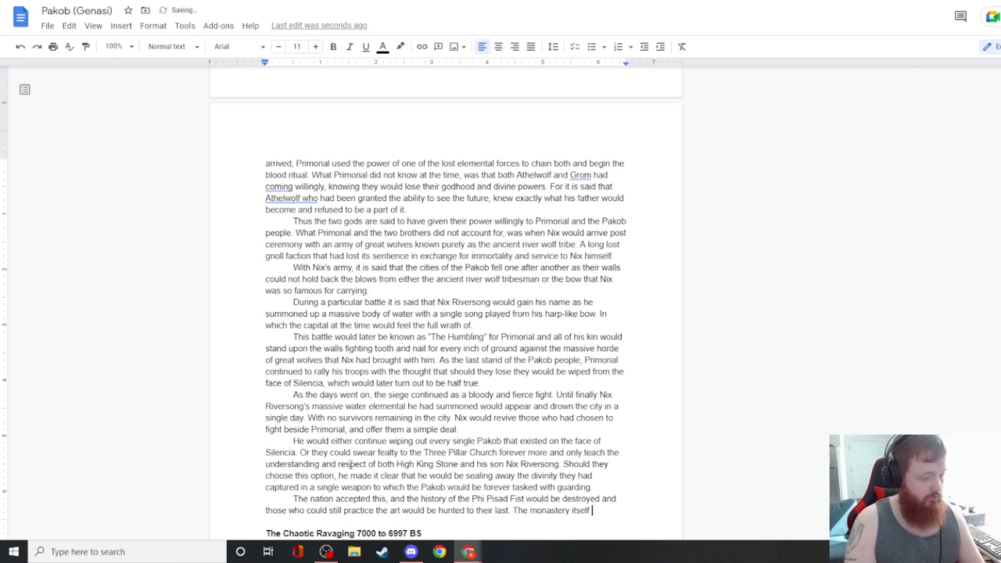
{"action": "type", "text": "would be destroy"}
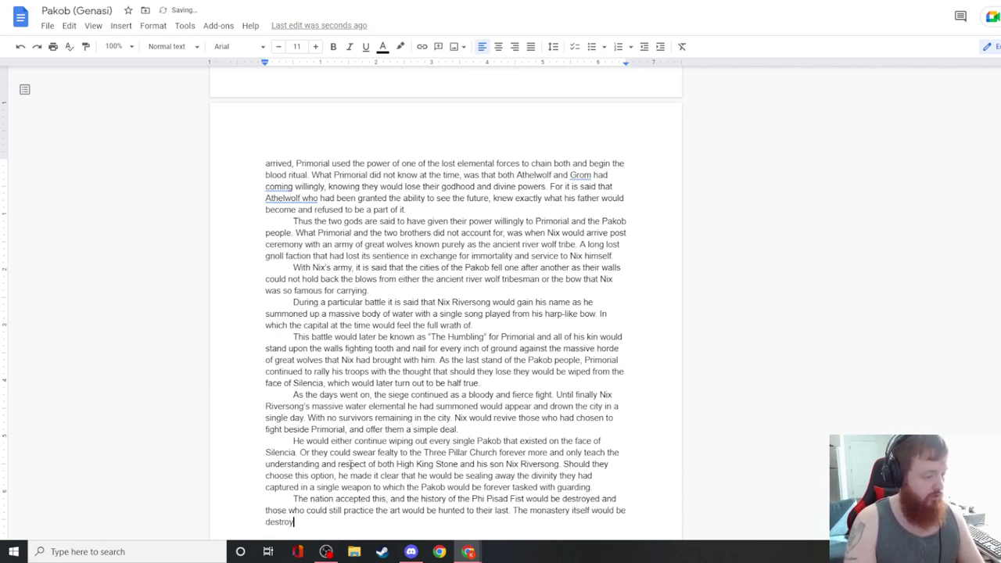
{"action": "type", "text": "ed by Nix Rivers"}
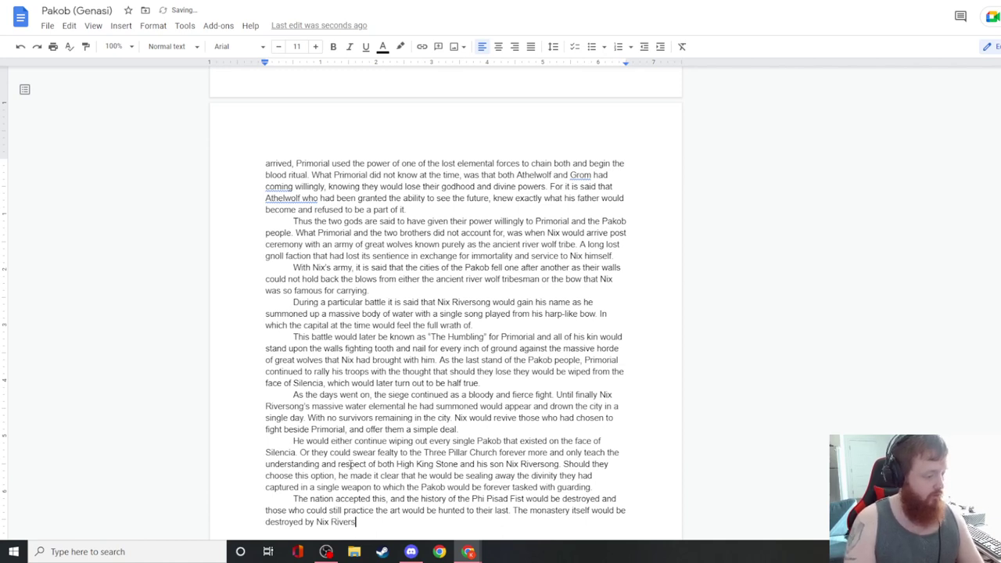
{"action": "type", "text": "ong and replaced wi"}
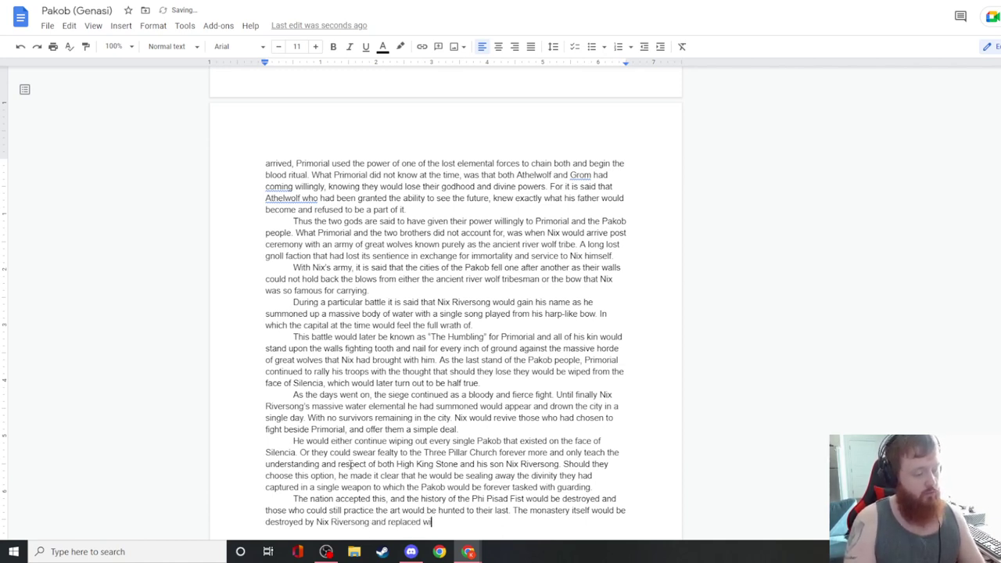
{"action": "type", "text": "th a massive chap"}
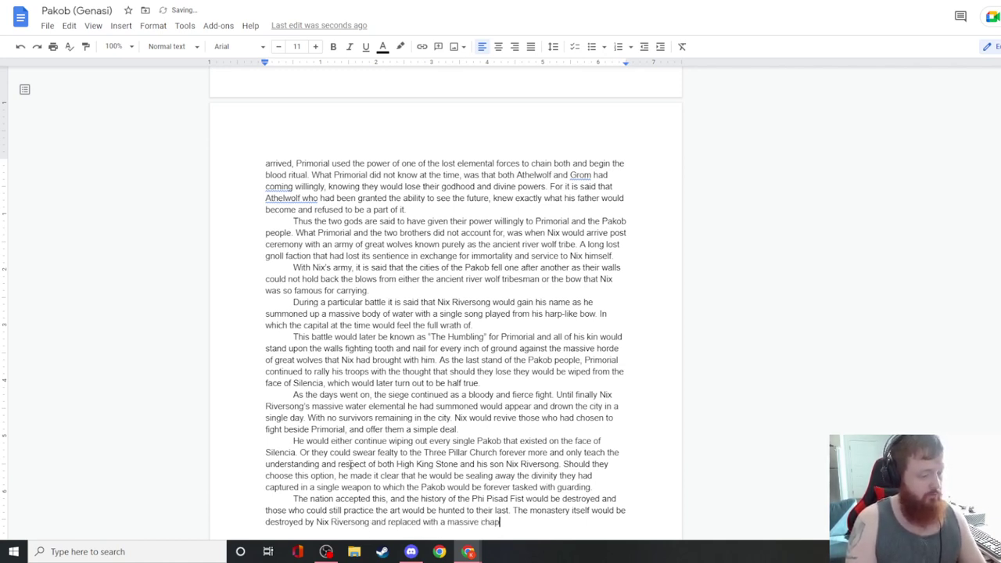
- Finish the monastery sentence with "chapel now known as the High Church of the Three Pillar church." and begin another with "And the item"
{"action": "type", "text": "el now known as the "}
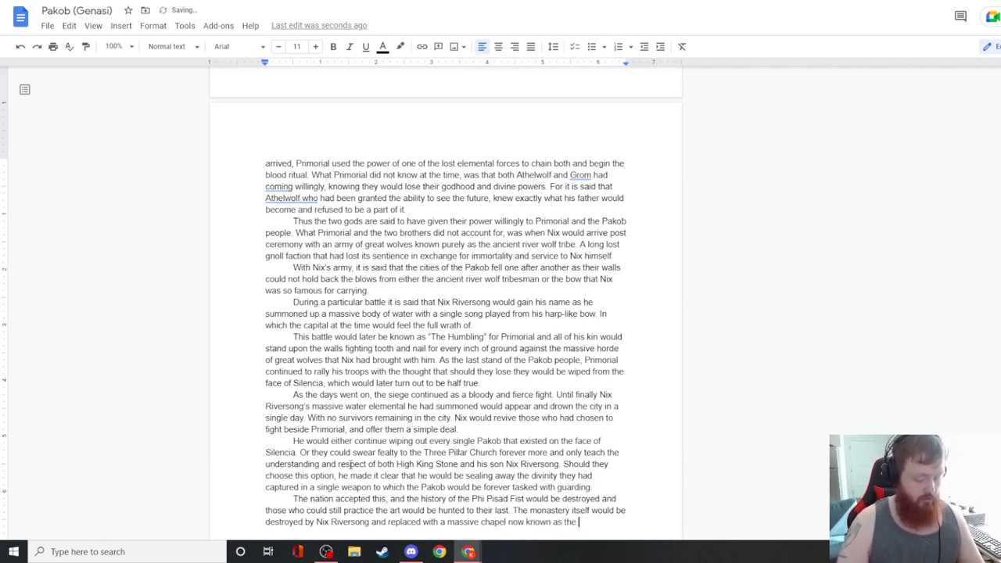
{"action": "type", "text": "High Chur"}
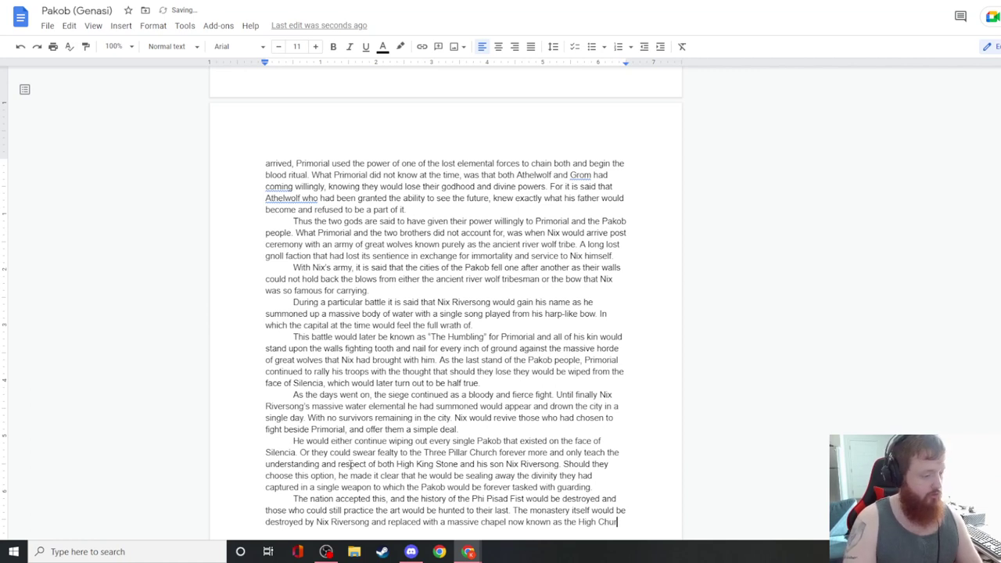
{"action": "type", "text": "ch of the Three "}
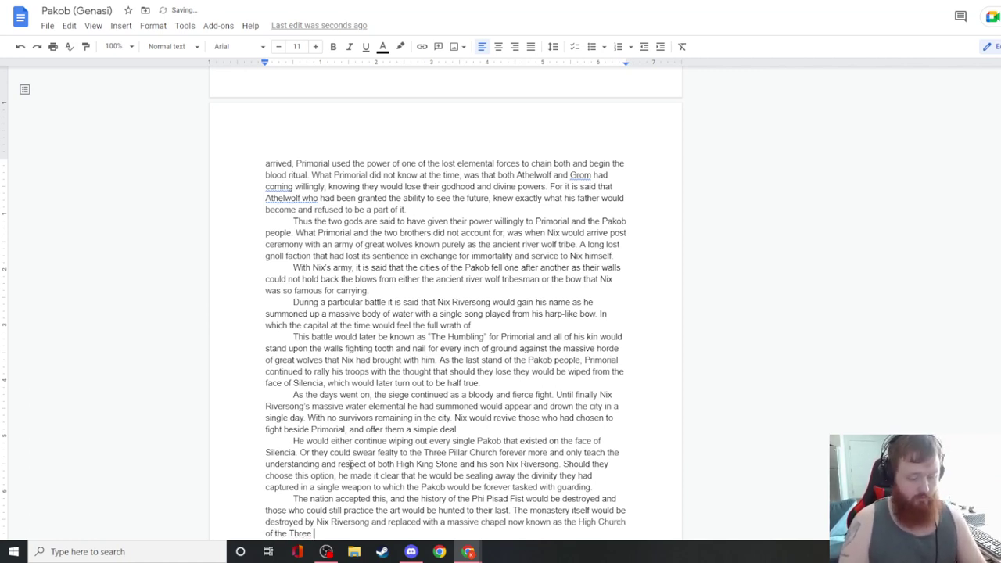
{"action": "type", "text": "Pillar chu"}
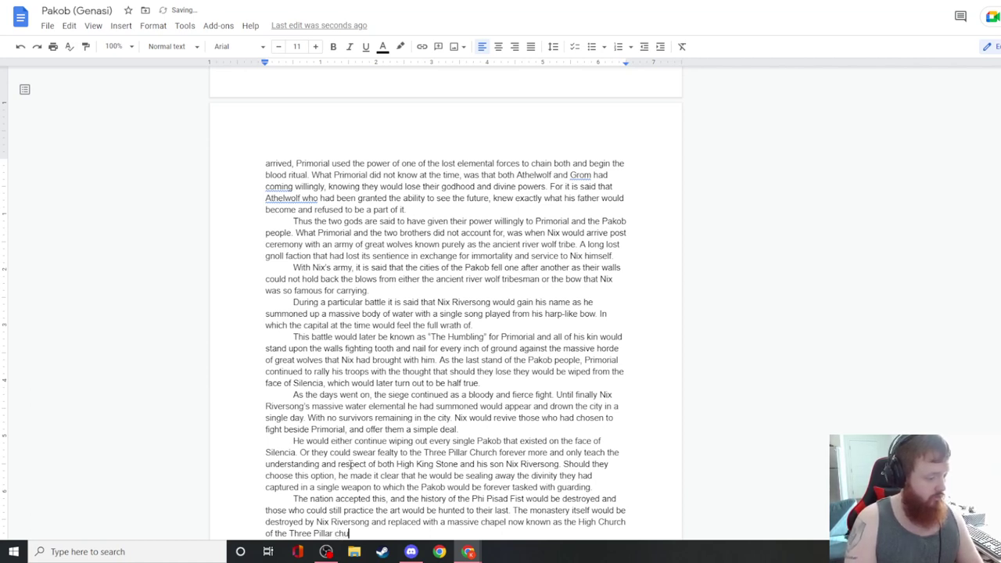
{"action": "key", "text": "BackSpace"}
{"action": "key", "text": "BackSpace"}
{"action": "type", "text": "church. And the item a"}
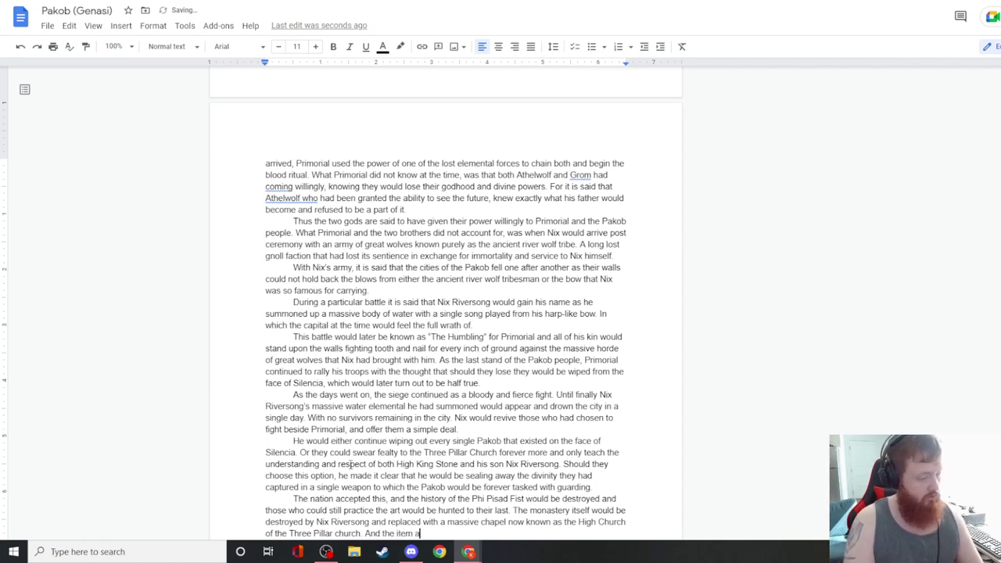
- Continue the item sentence with "as well as the information on this demonic martial arts was said to be sealed far below"
{"action": "type", "text": "s well as the "}
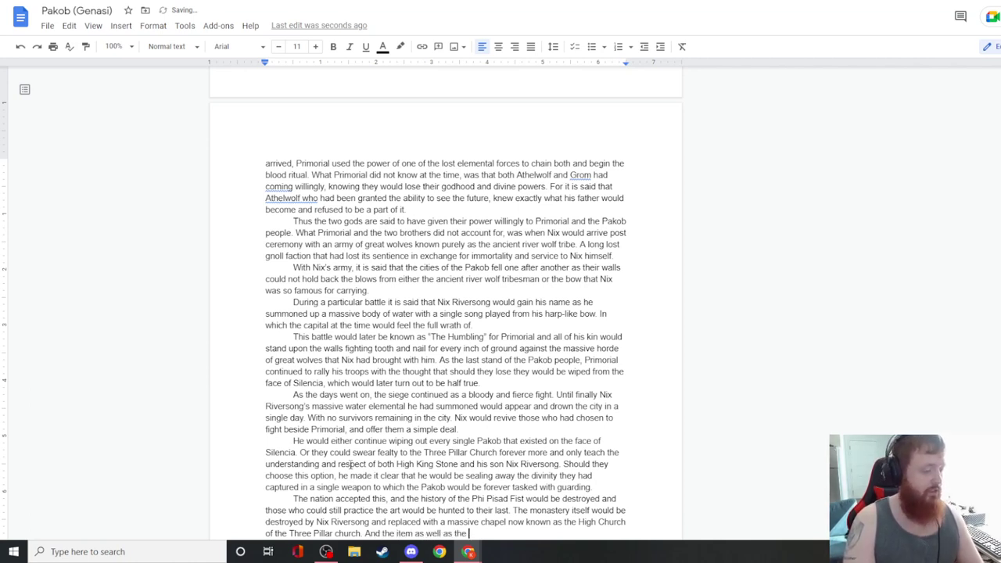
{"action": "type", "text": "information on th"}
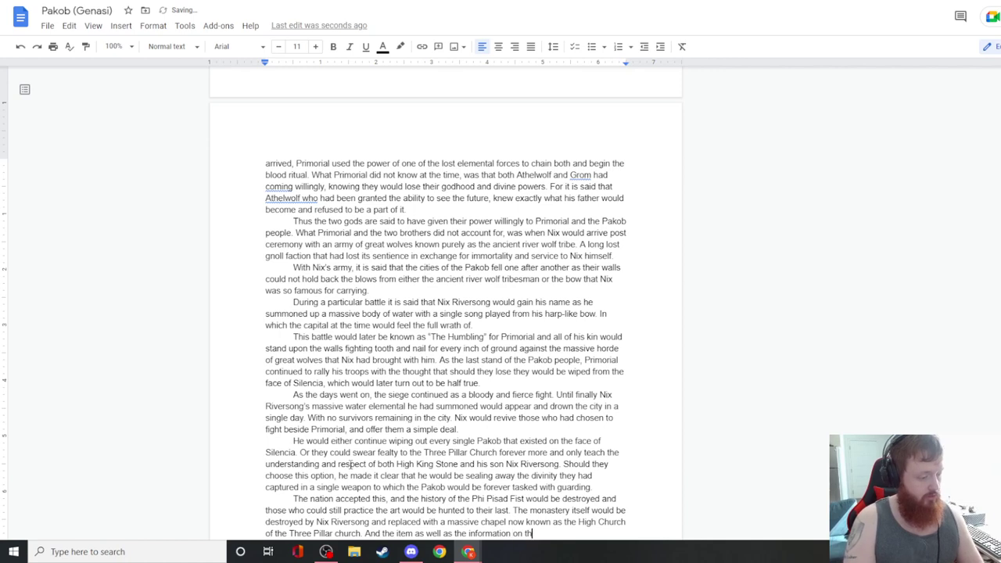
{"action": "type", "text": "is demonic "}
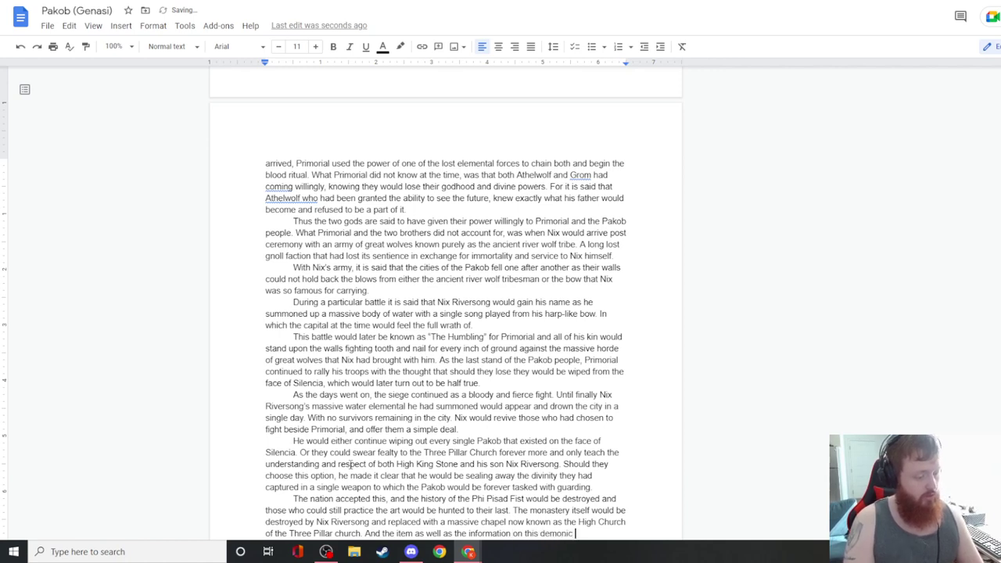
{"action": "type", "text": "martial arts"}
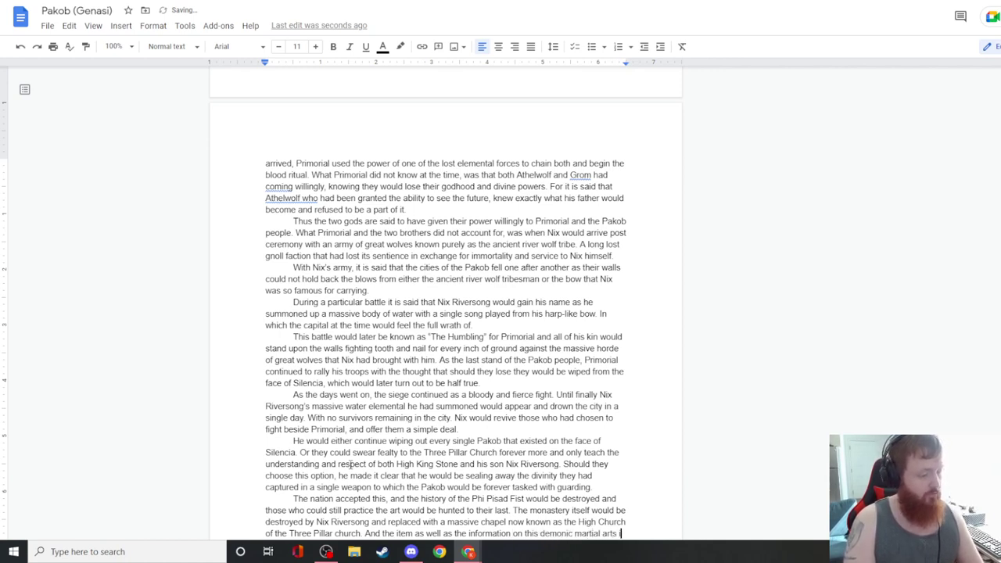
{"action": "type", "text": " was said to be sealed "}
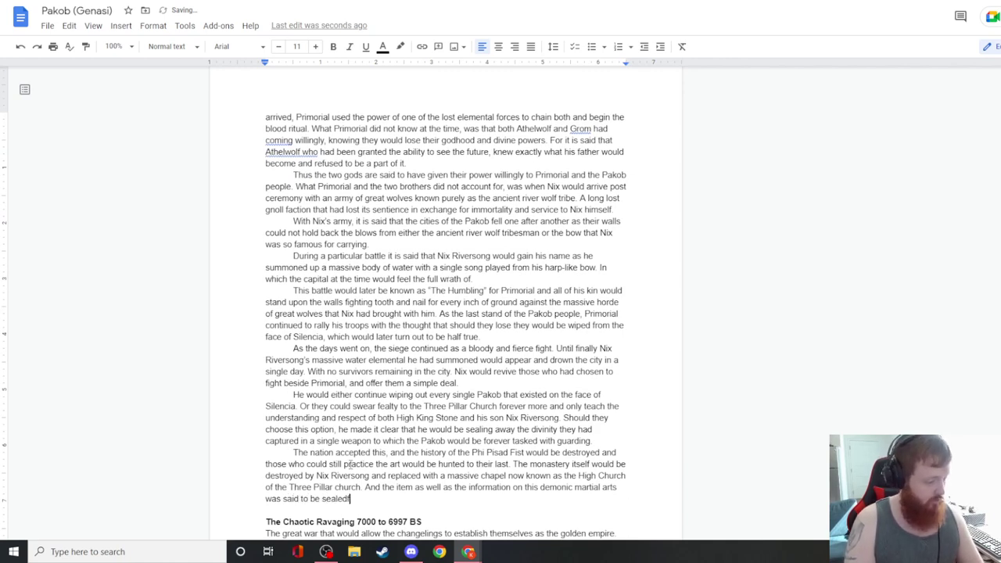
{"action": "type", "text": "far below wi"}
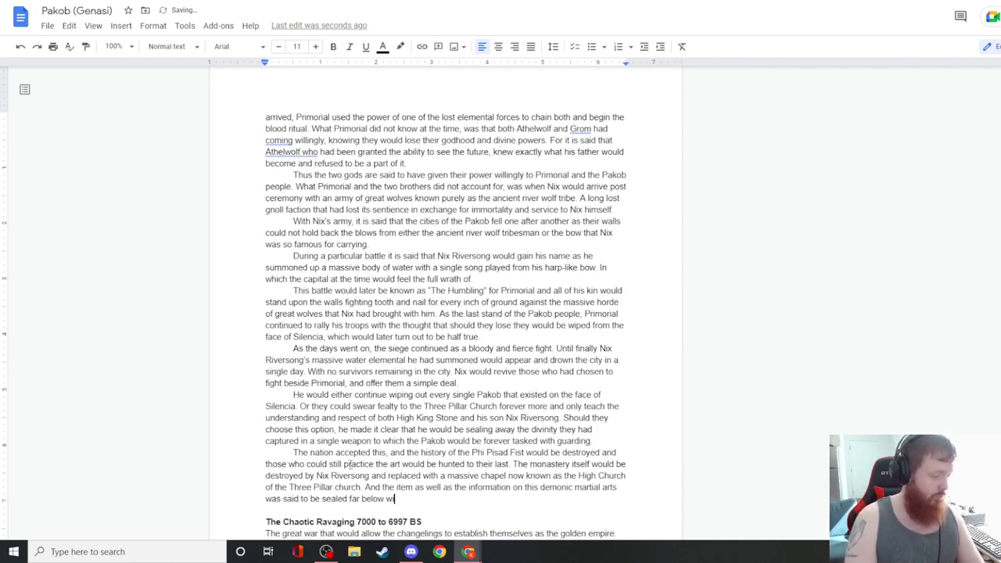
- Finish the item sentence with "with the ancient river wolf tribe and the water elemental that Nix could no longer unsummon."
{"action": "type", "text": "th the ancient r"}
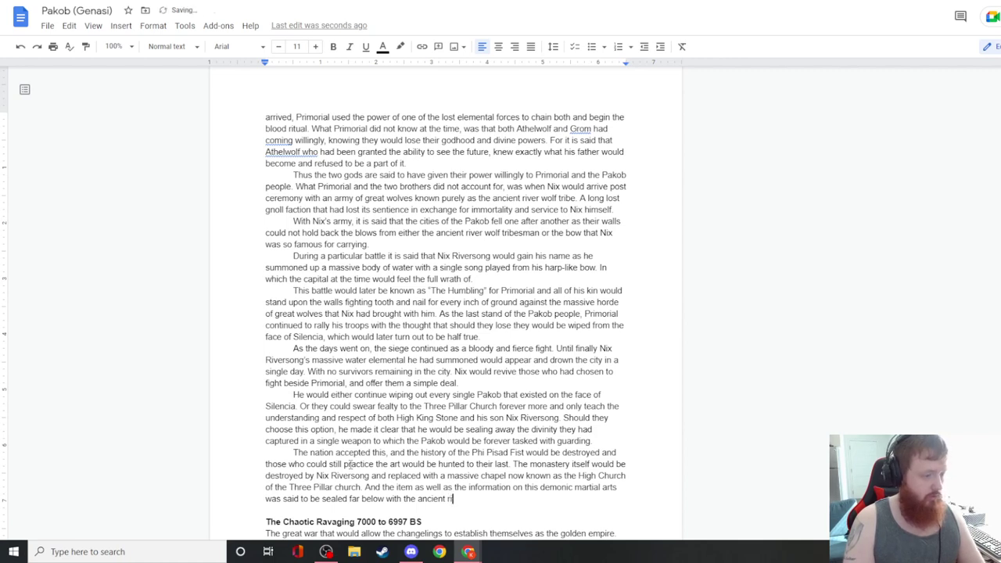
{"action": "type", "text": "iver wolf tribe and"}
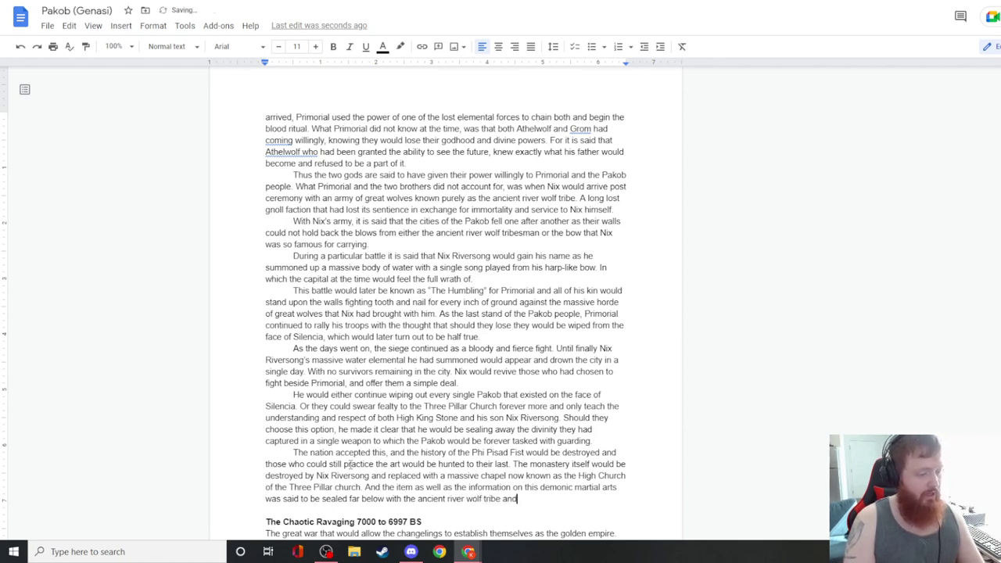
{"action": "type", "text": " the water elemental tha t"}
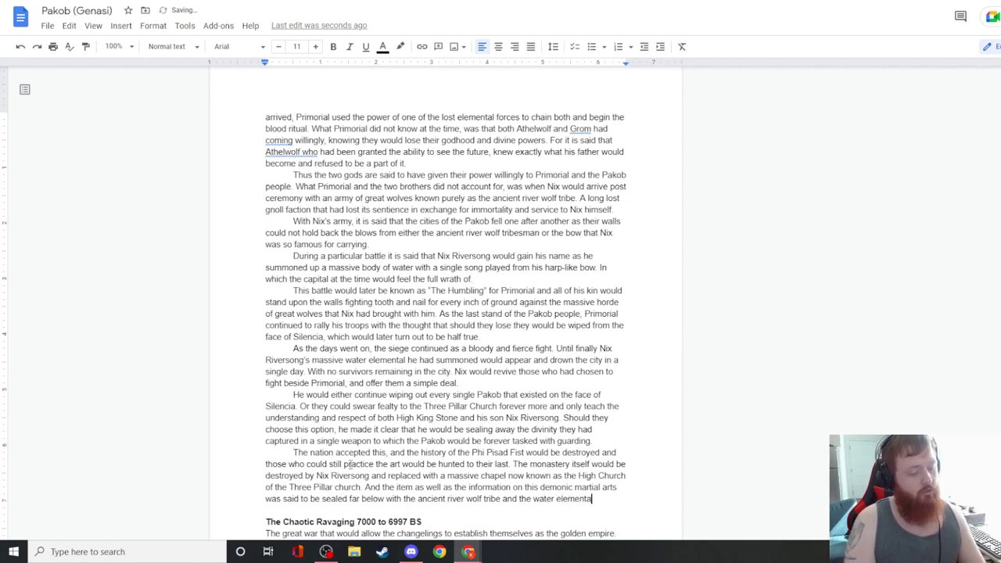
{"action": "type", "text": "heir"}
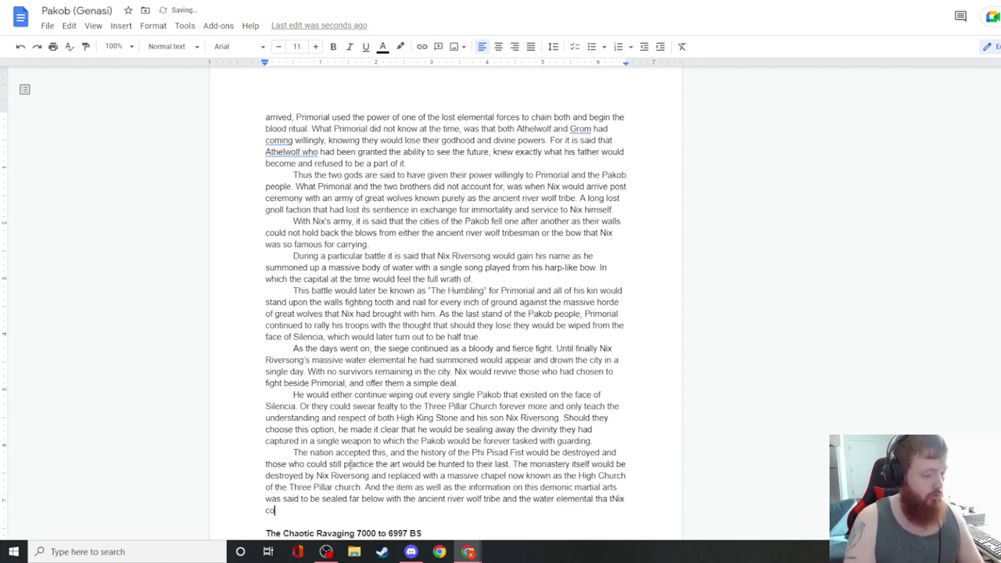
{"action": "key", "text": "BackSpace"}
{"action": "key", "text": "BackSpace"}
{"action": "key", "text": "BackSpace"}
{"action": "key", "text": "BackSpace"}
{"action": "key", "text": "BackSpace"}
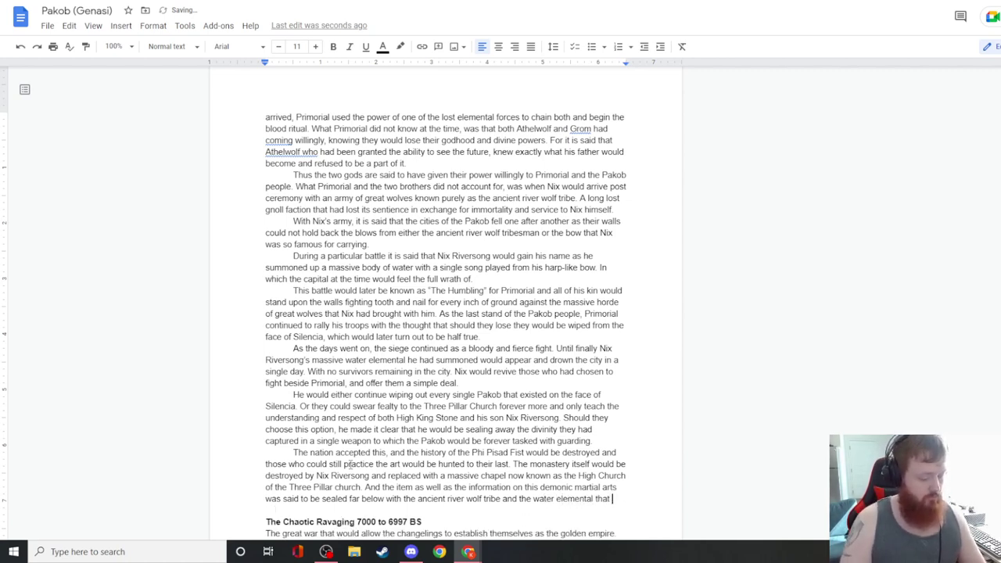
{"action": "type", "text": "Nix cou"}
{"action": "type", "text": "ld no longer unso"}
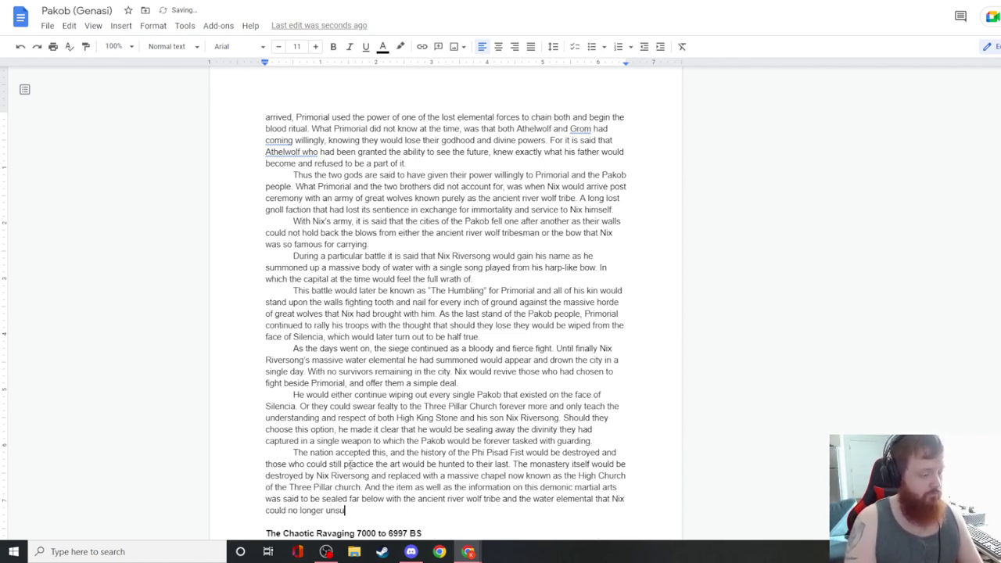
{"action": "type", "text": "mmon."}
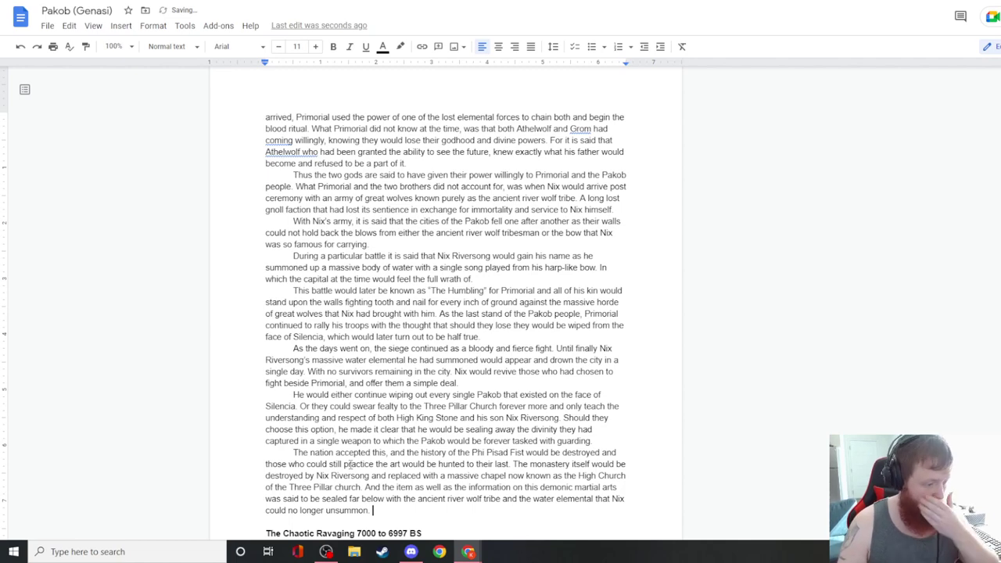
- Delete the old three-line summary and the blank line beneath The Humbling (7001BS) title so the new text follows directly
{"action": "scroll", "coordinate": [368, 364], "scroll_direction": "down", "scroll_amount": 4}
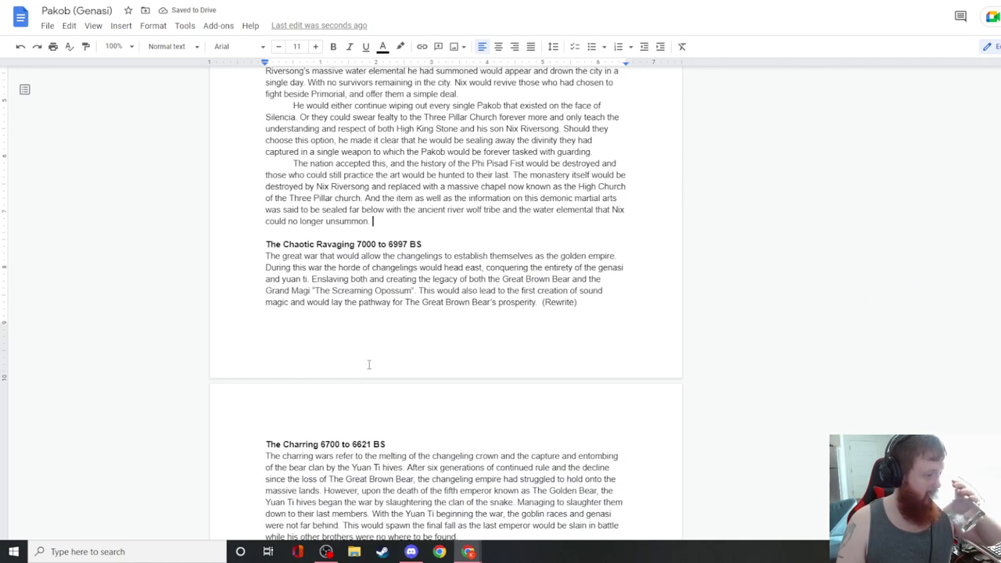
{"action": "scroll", "coordinate": [368, 364], "scroll_direction": "up", "scroll_amount": 1}
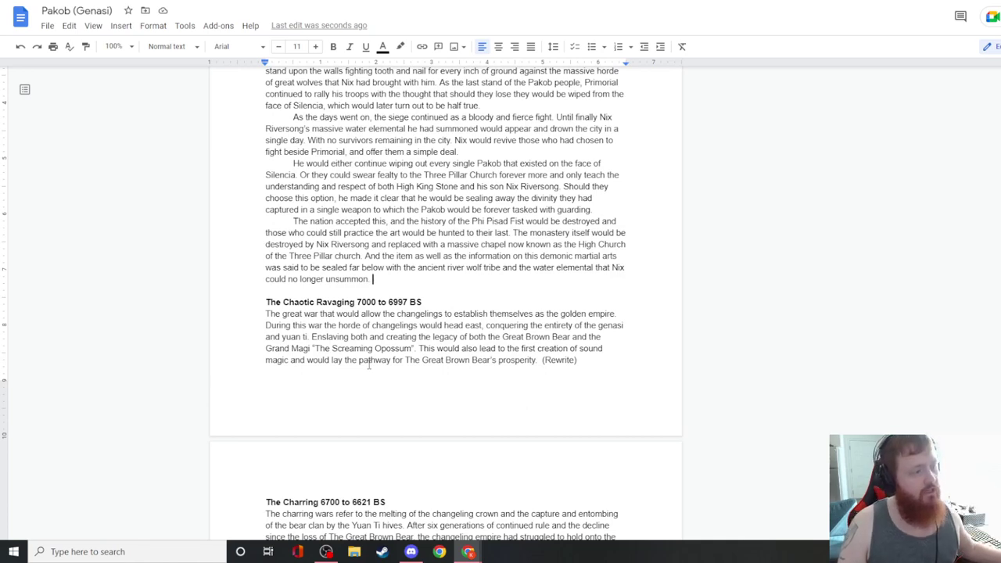
{"action": "scroll", "coordinate": [372, 348], "scroll_direction": "up", "scroll_amount": 10}
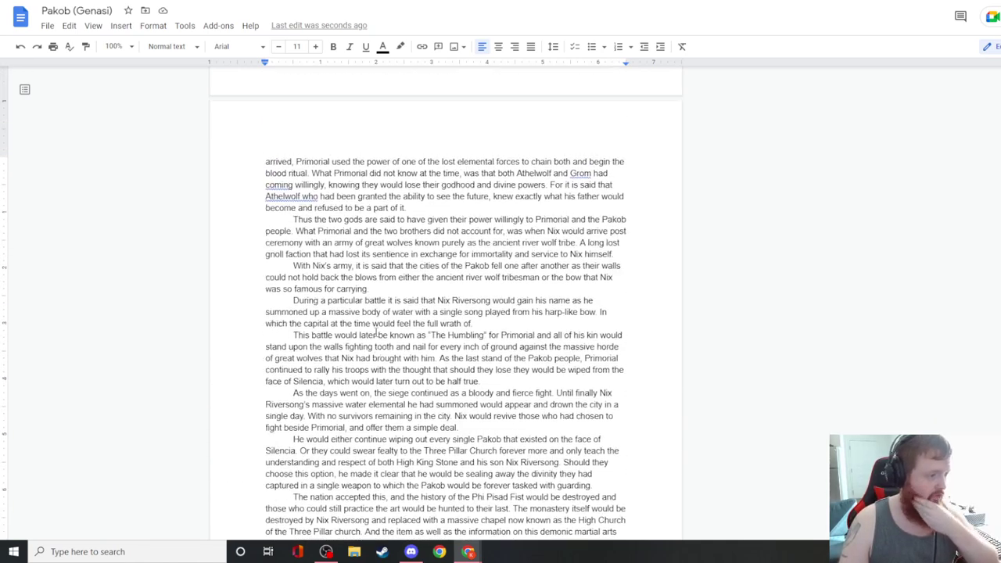
{"action": "scroll", "coordinate": [373, 326], "scroll_direction": "up", "scroll_amount": 2}
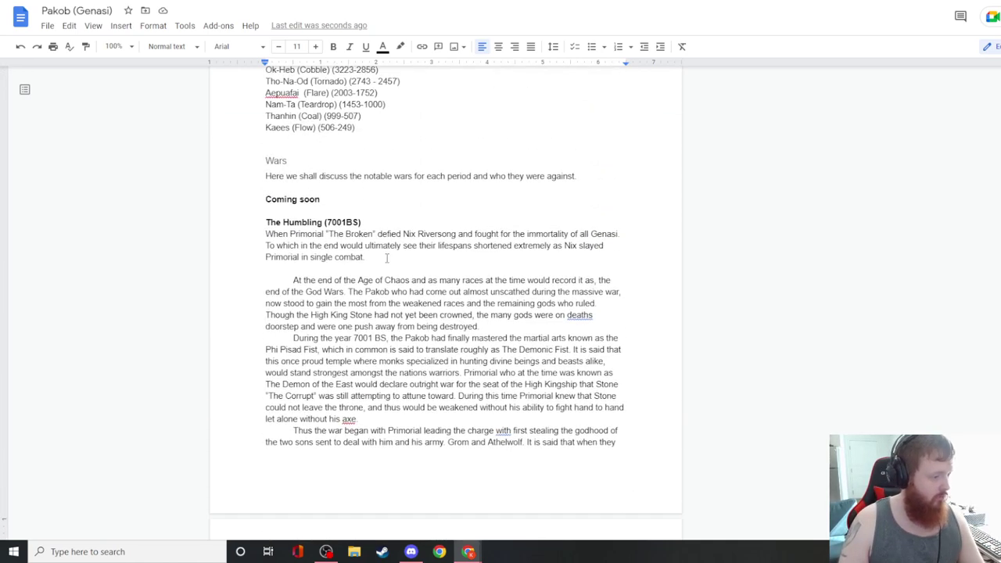
{"action": "left_click_drag", "start_coordinate": [384, 257], "coordinate": [256, 237]}
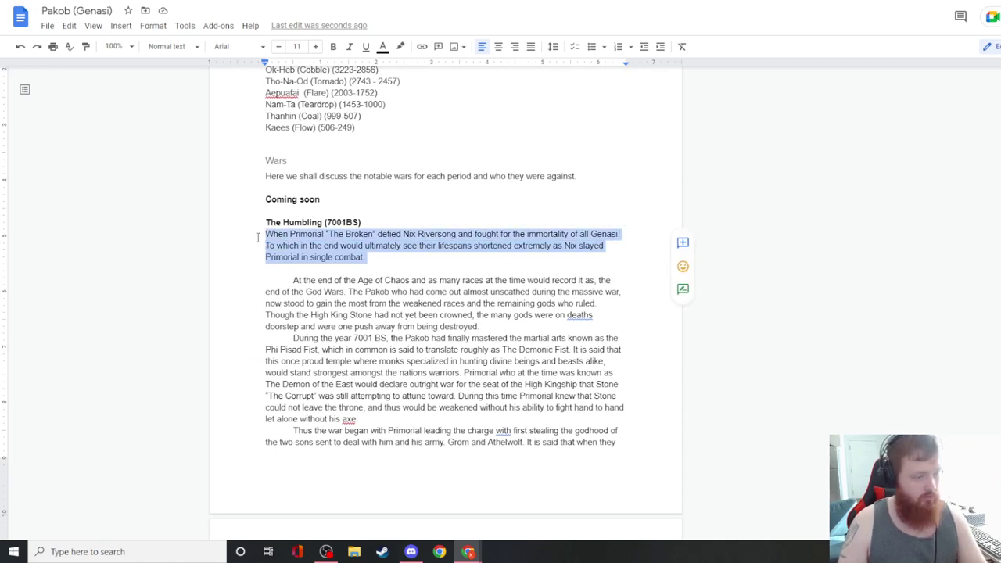
{"action": "key", "text": "BackSpace"}
{"action": "key", "text": "BackSpace"}
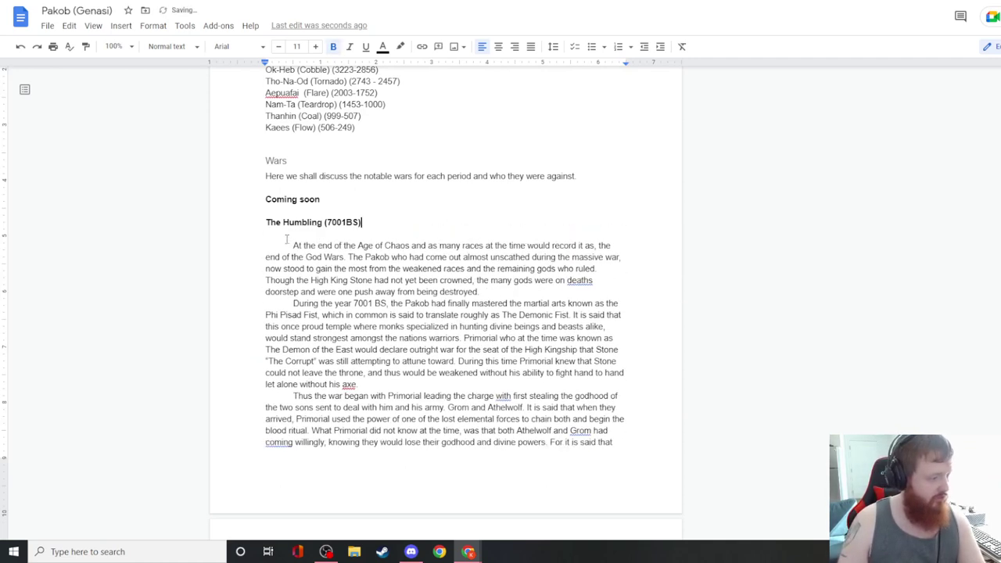
{"action": "left_click", "coordinate": [274, 243]}
{"action": "key", "text": "BackSpace"}
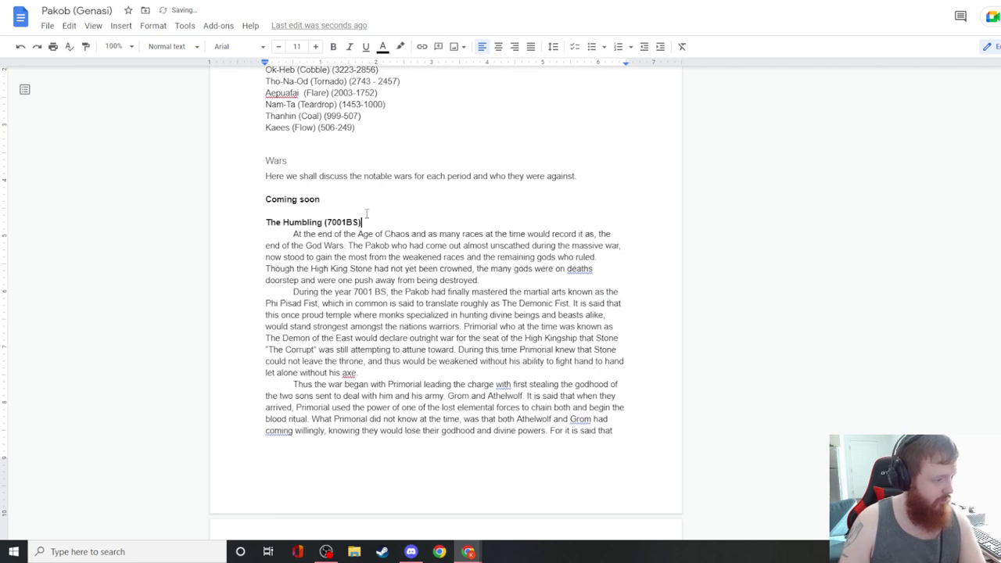
- Apply the Heading 5 style to the title The Humbling (7001BS)
{"action": "left_click_drag", "start_coordinate": [361, 222], "coordinate": [267, 219]}
{"action": "left_click", "coordinate": [165, 46]}
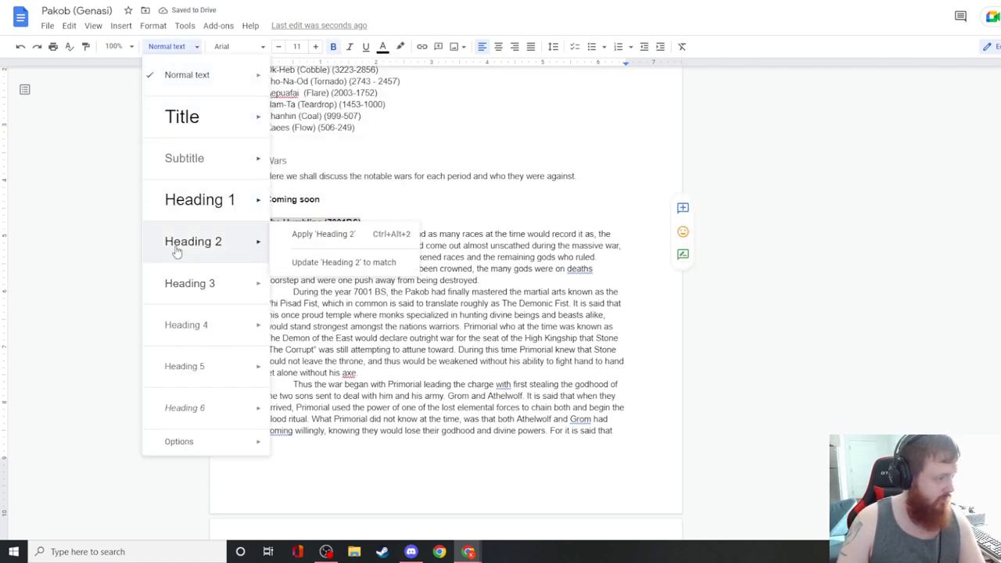
{"action": "mouse_move", "coordinate": [191, 360]}
{"action": "left_click", "coordinate": [323, 359]}
{"action": "scroll", "coordinate": [341, 345], "scroll_direction": "down", "scroll_amount": 3}
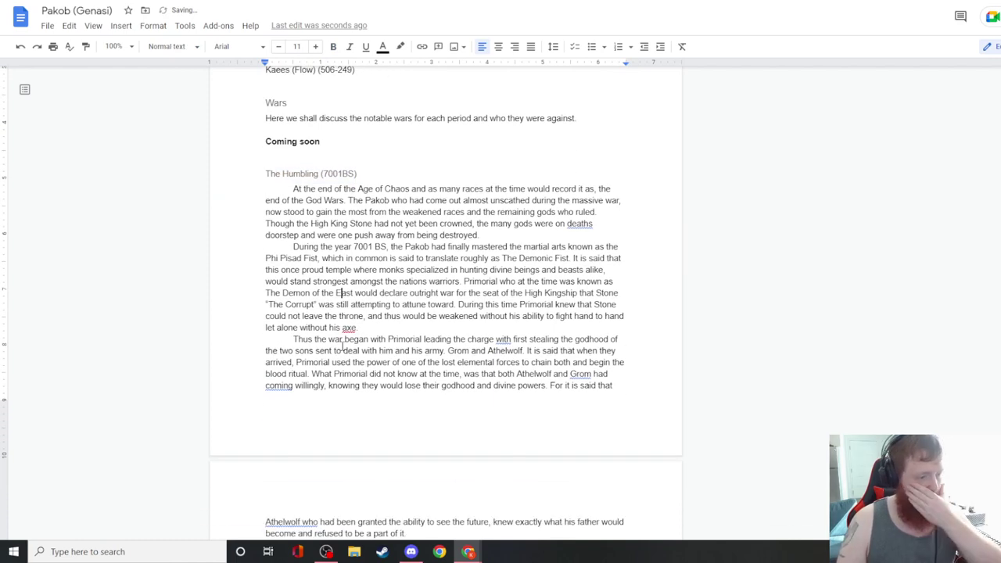
{"action": "scroll", "coordinate": [342, 344], "scroll_direction": "down", "scroll_amount": 3}
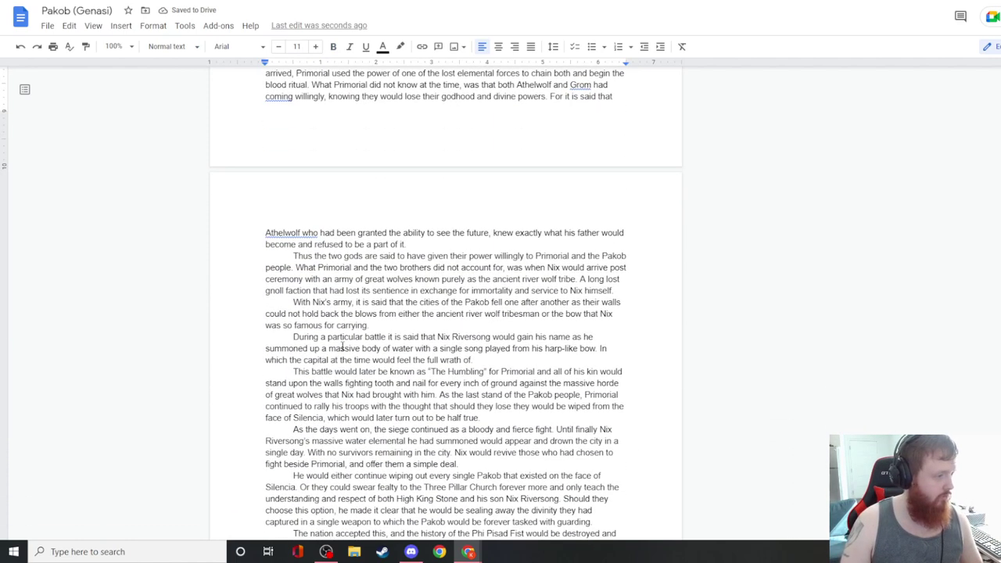
{"action": "scroll", "coordinate": [342, 348], "scroll_direction": "down", "scroll_amount": 2}
{"action": "scroll", "coordinate": [341, 348], "scroll_direction": "down", "scroll_amount": 5}
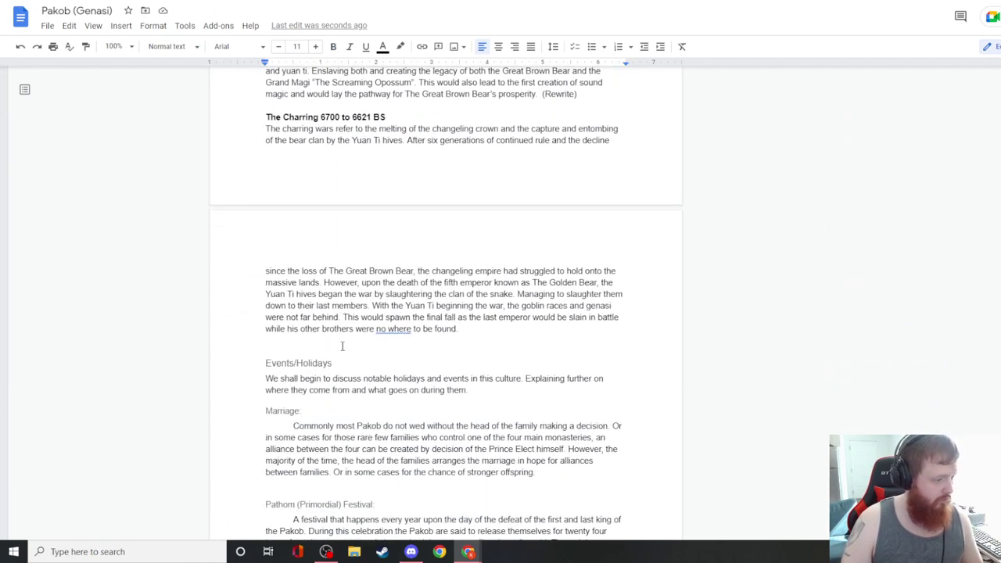
- Begin an indented paragraph under Nix Riversong with "Nix would forever be the main patron of the Pakob people after The Humbling. And is said"
{"action": "scroll", "coordinate": [341, 346], "scroll_direction": "down", "scroll_amount": 8}
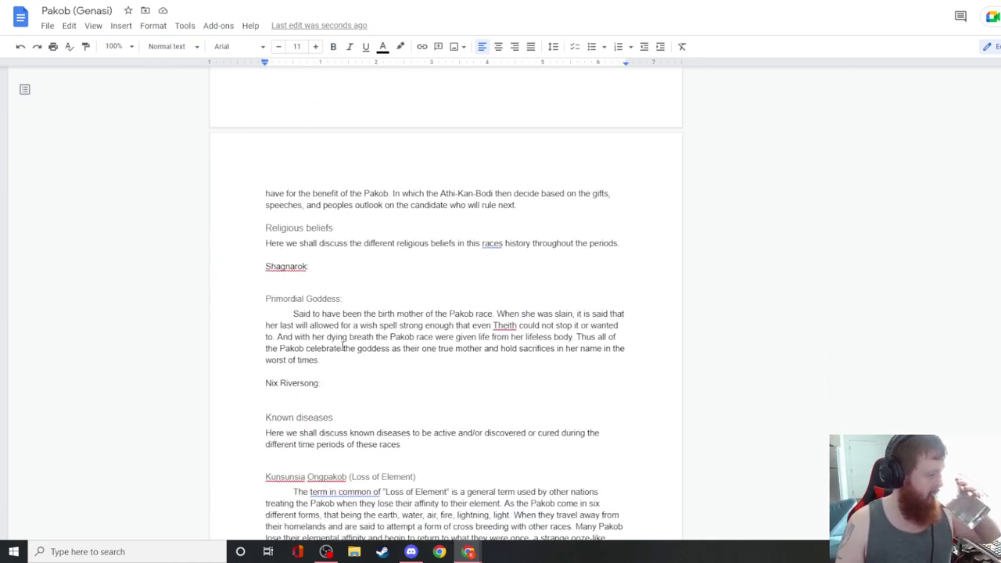
{"action": "left_click", "coordinate": [335, 391]}
{"action": "key", "text": "Tab"}
{"action": "type", "text": "Nix w"}
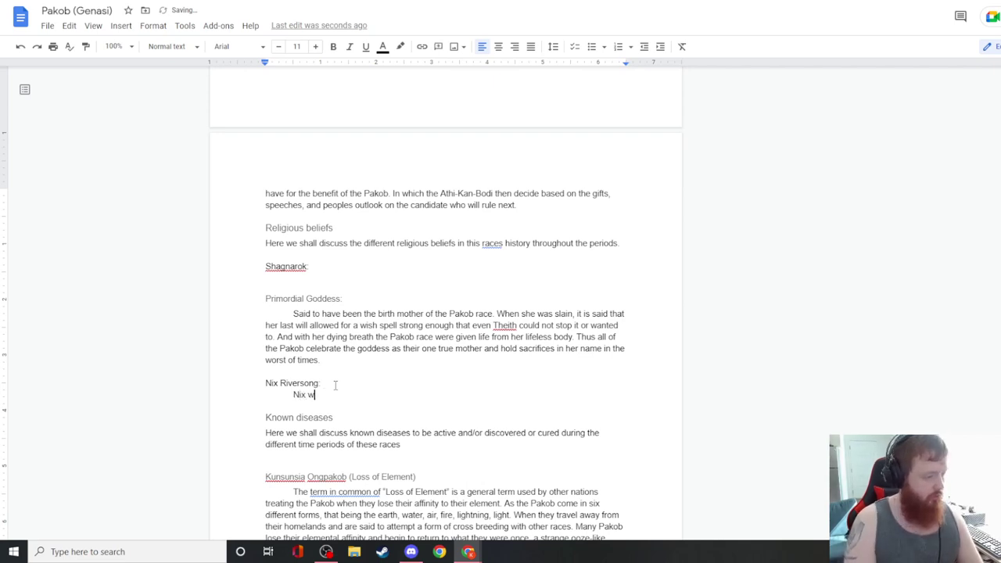
{"action": "type", "text": "ould forever be "}
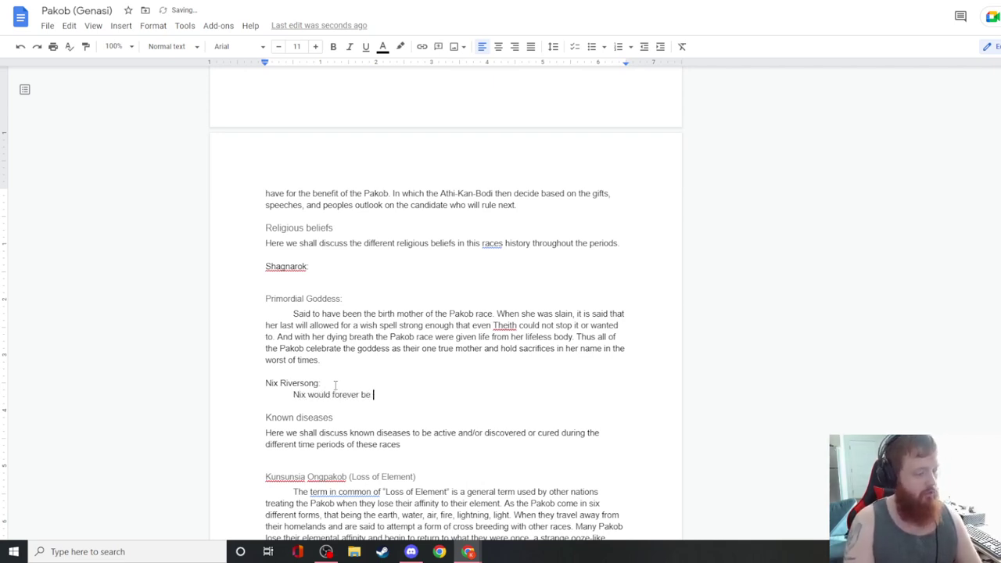
{"action": "type", "text": "the main pa"}
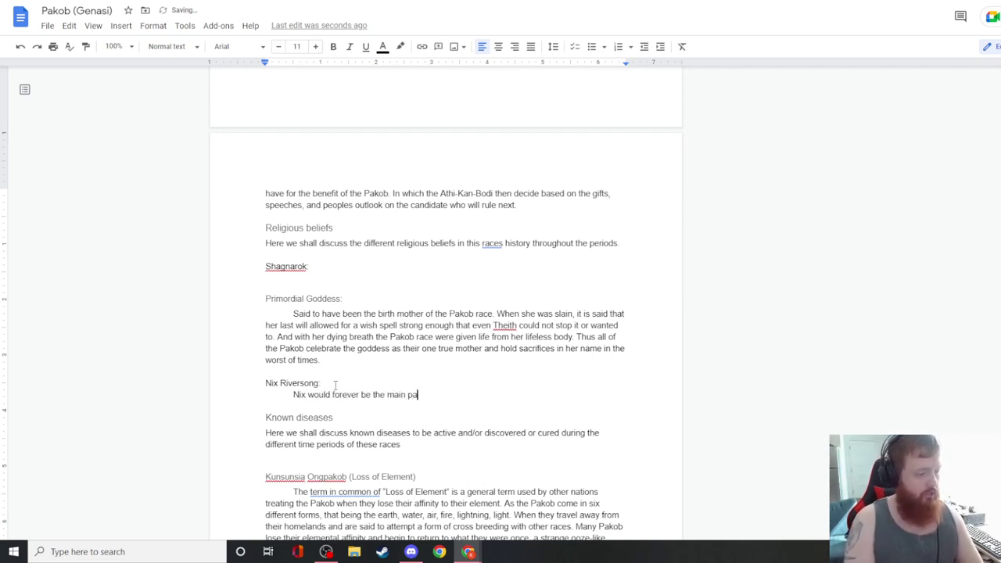
{"action": "type", "text": "tron of the Pakob people after the"}
{"action": "key", "text": "BackSpace"}
{"action": "key", "text": "BackSpace"}
{"action": "key", "text": "BackSpace"}
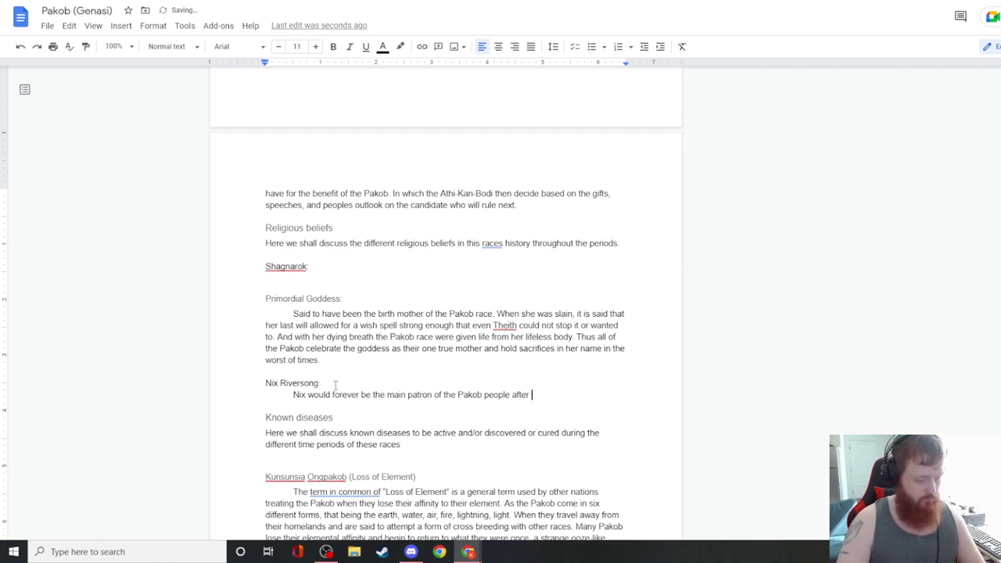
{"action": "type", "text": "he Humbling: And is said "}
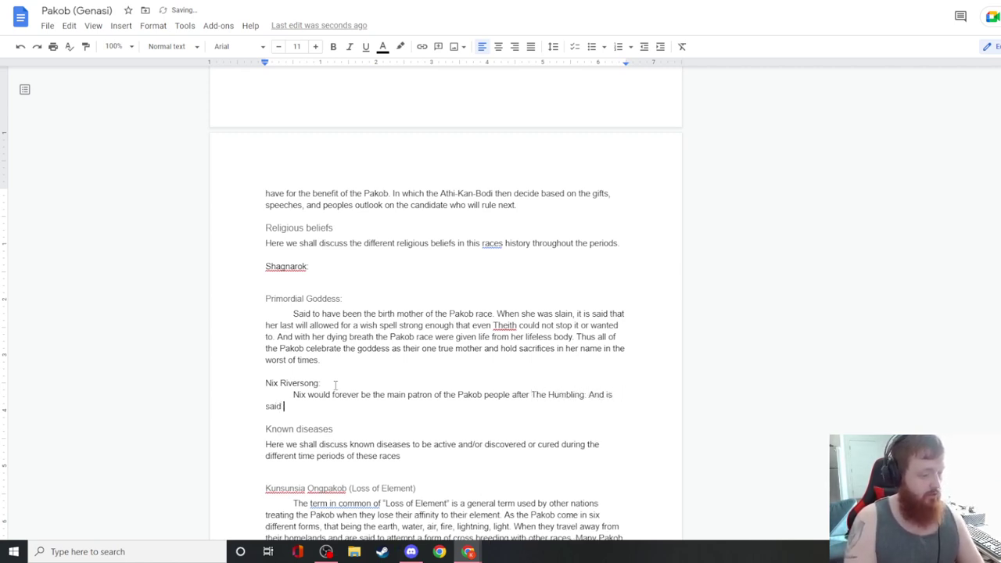
- Continue the Nix Riversong paragraph with "to not be able to be slain unless the Pakob were to be completely wiped out. Thus he is one of"
{"action": "type", "text": "to not be ab"}
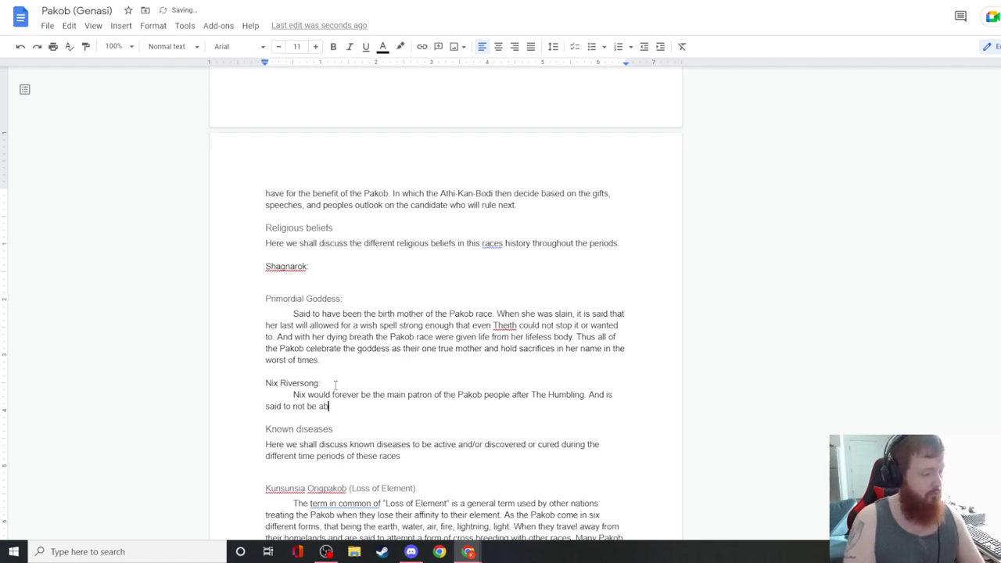
{"action": "type", "text": "le to be slain un"}
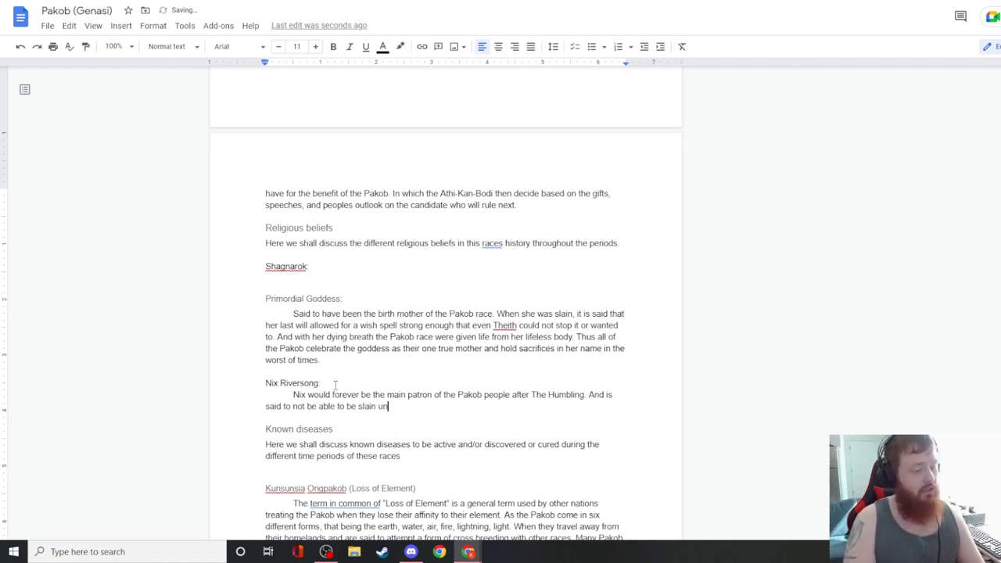
{"action": "type", "text": "less the Pakob were to be completely wiped out. Thus he is one of "}
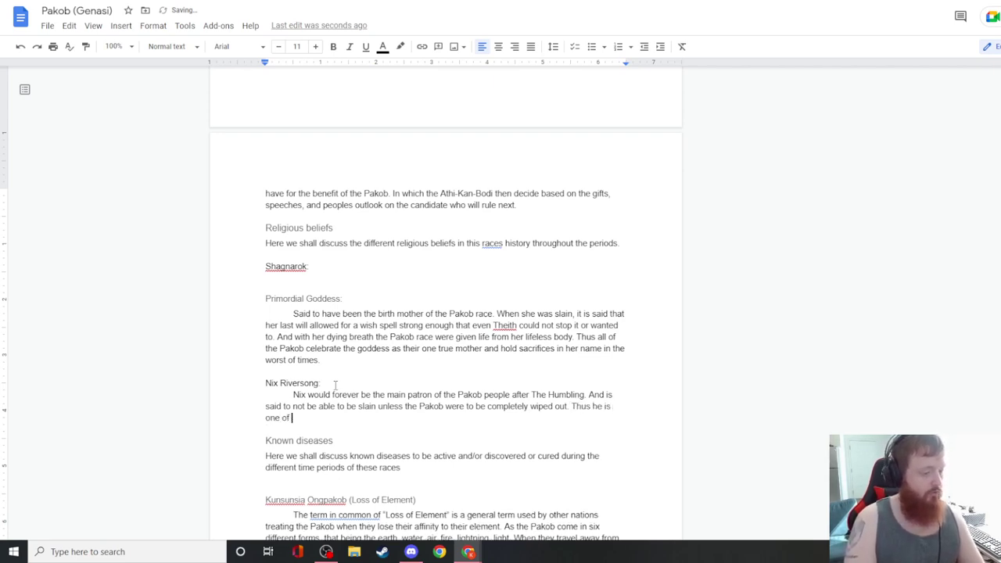
- Continue the sentence about Nix's standing among the gods with "the only gods whos divine power though not a true go"
{"action": "type", "text": "the only gods who"}
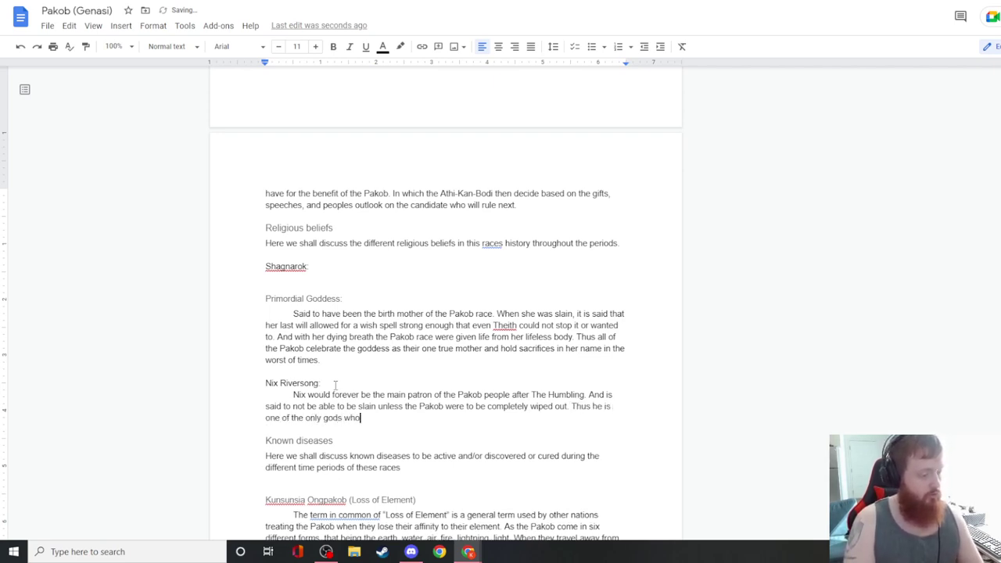
{"action": "type", "text": "s divine power tho"}
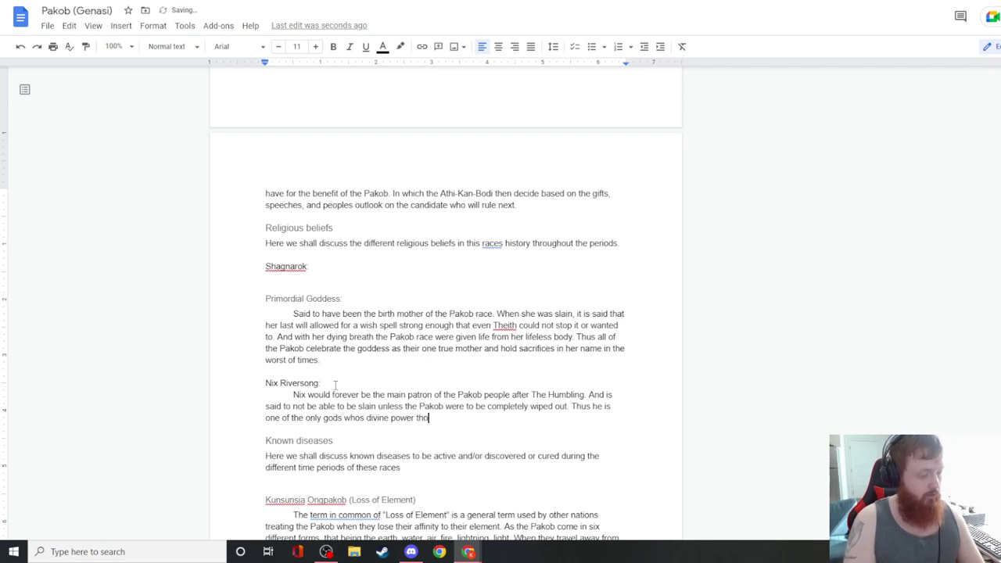
{"action": "type", "text": "ugh not a true go"}
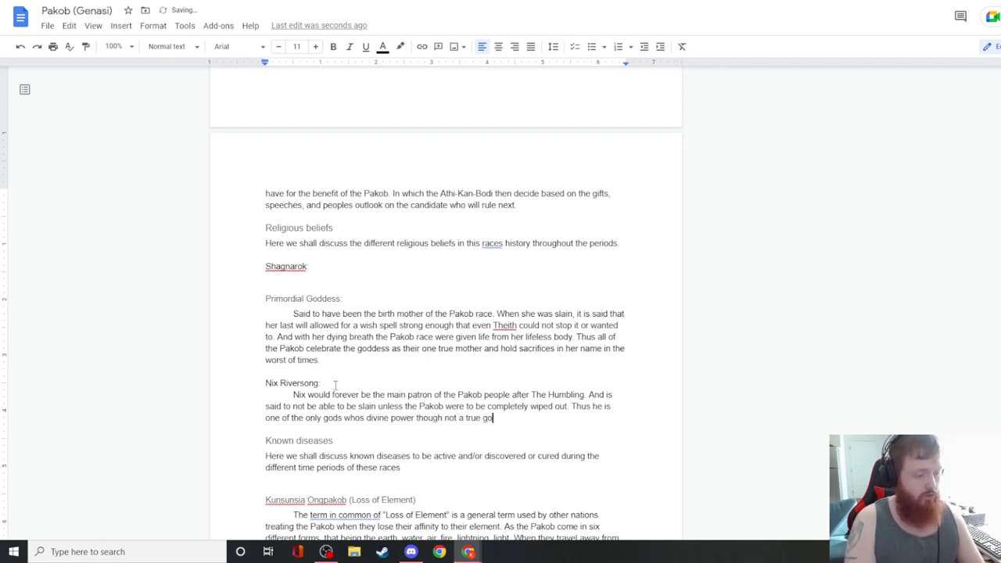
- Complete the Nix Riversong sentence after "though not a true" with "god, is unable to be removed from position."
{"action": "type", "text": "d, is"}
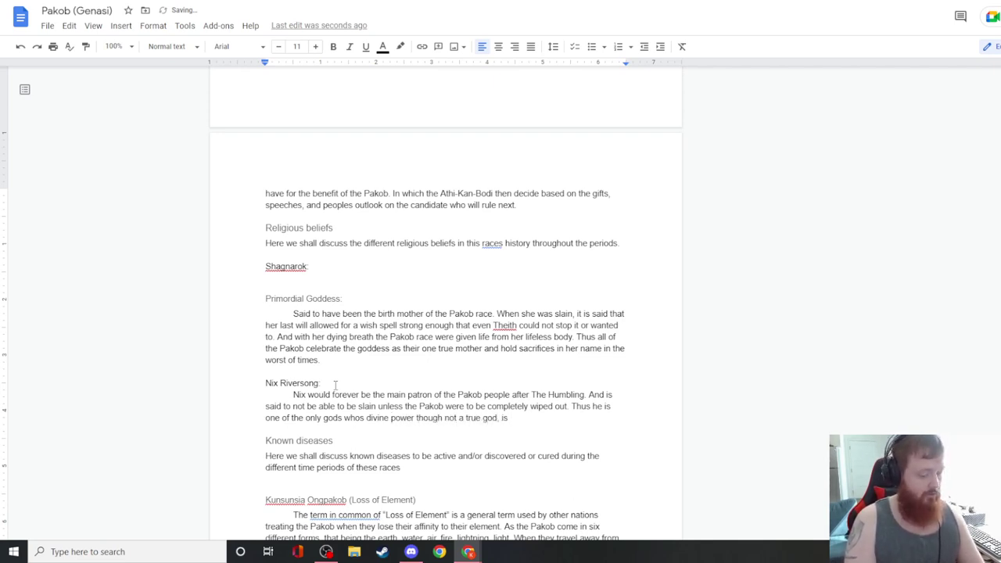
{"action": "type", "text": " unable to"}
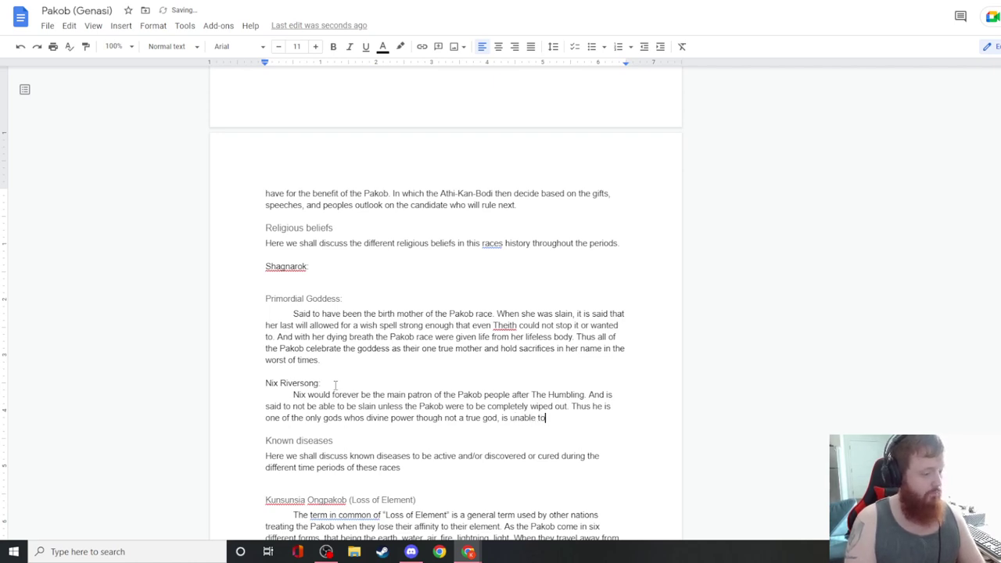
{"action": "type", "text": " be removed from posit"}
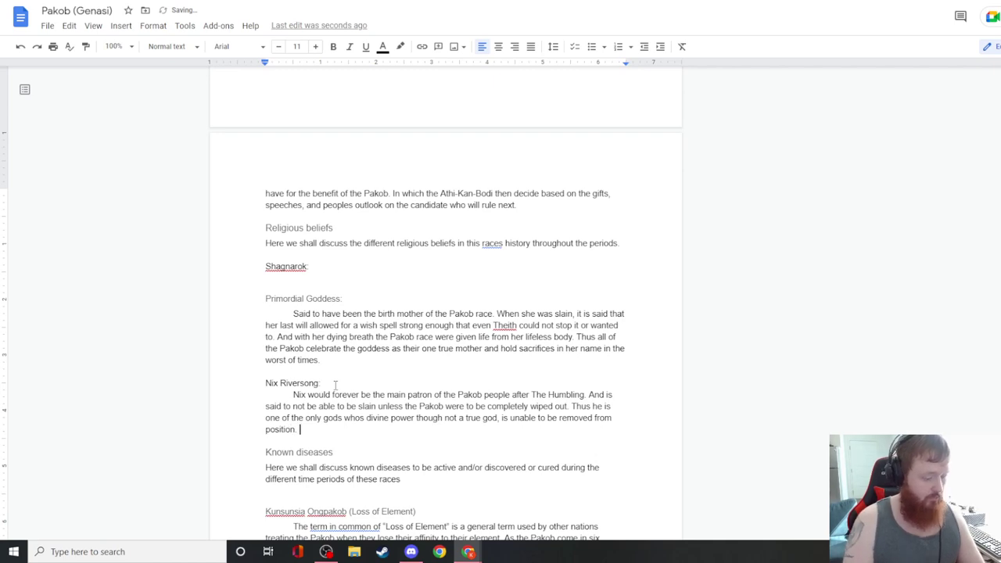
{"action": "type", "text": "ion. And"}
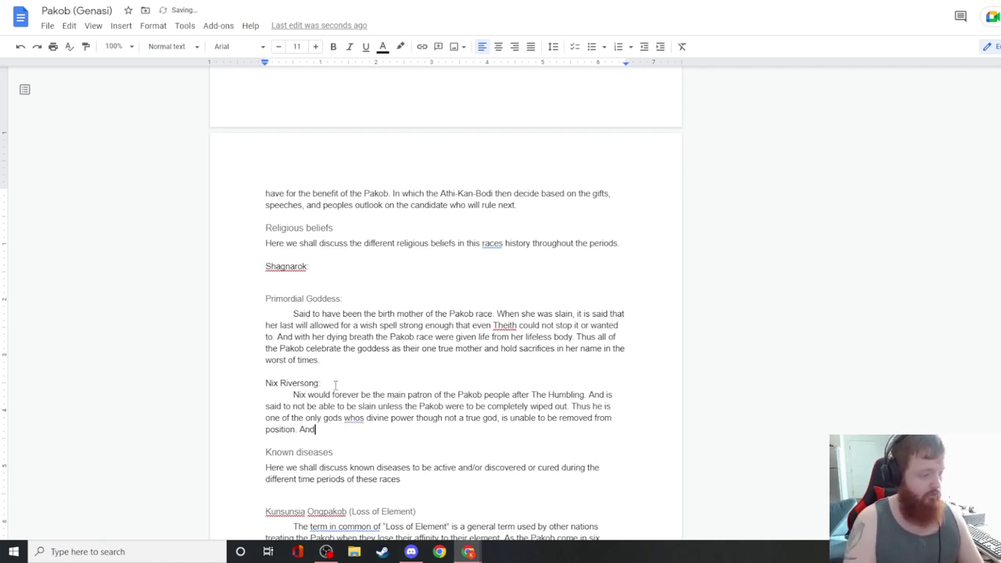
- Add a sentence opening to the Nix Riversong paragraph: "And is said to have been at the end of the"
{"action": "type", "text": " is said to have been i"}
{"action": "type", "text": "n"}
{"action": "key", "text": "BackSpace"}
{"action": "key", "text": "BackSpace"}
{"action": "type", "text": "at the end of the "}
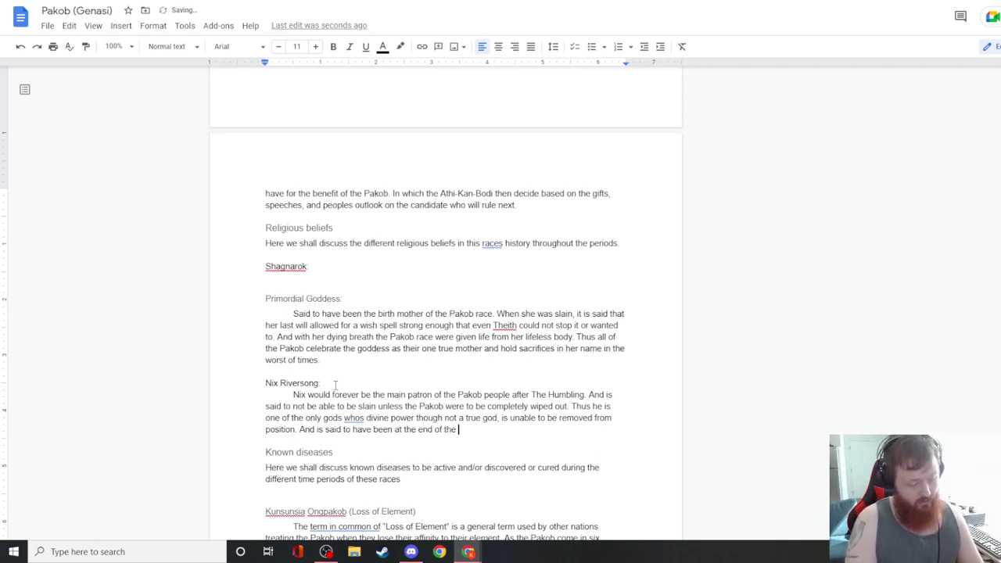
- Reword the end of the Nix Riversong paragraph to read "at the end of 37 AS"
{"action": "type", "text": "history books"}
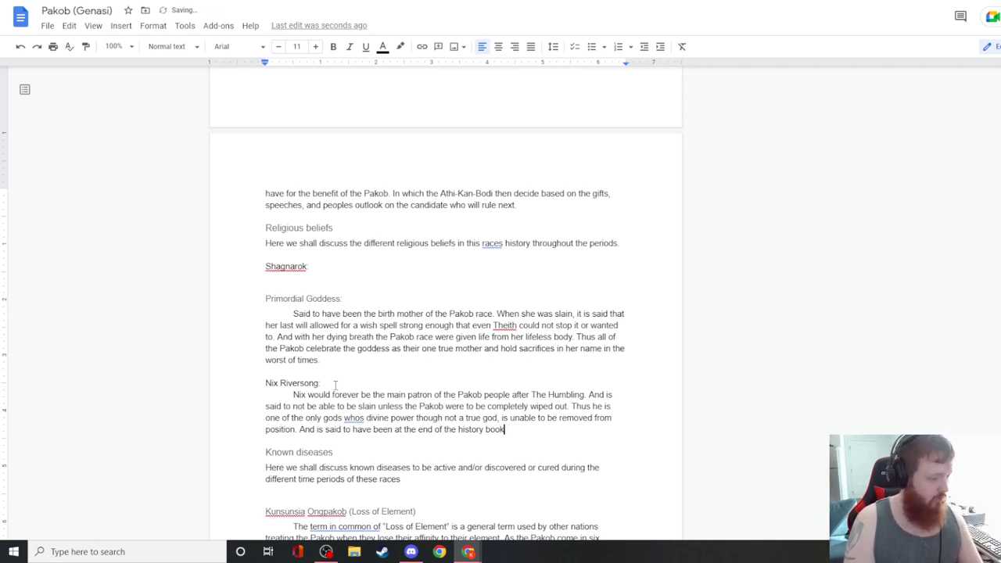
{"action": "key", "text": "BackSpace"}
{"action": "key", "text": "BackSpace"}
{"action": "key", "text": "BackSpace"}
{"action": "key", "text": "BackSpace"}
{"action": "key", "text": "BackSpace"}
{"action": "key", "text": "BackSpace"}
{"action": "key", "text": "BackSpace"}
{"action": "key", "text": "BackSpace"}
{"action": "key", "text": "BackSpace"}
{"action": "key", "text": "BackSpace"}
{"action": "key", "text": "BackSpace"}
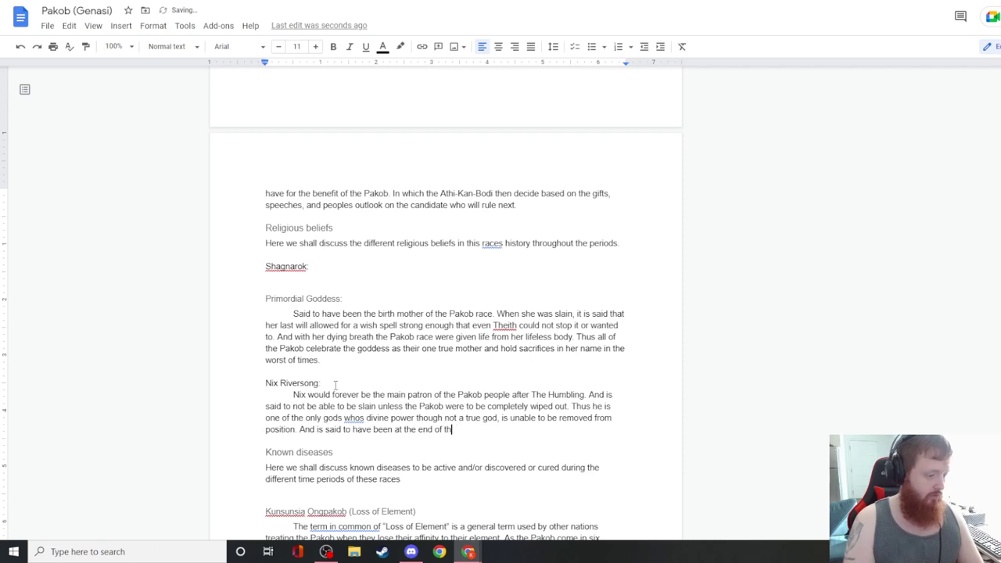
{"action": "key", "text": "BackSpace"}
{"action": "key", "text": "BackSpace"}
{"action": "key", "text": "BackSpace"}
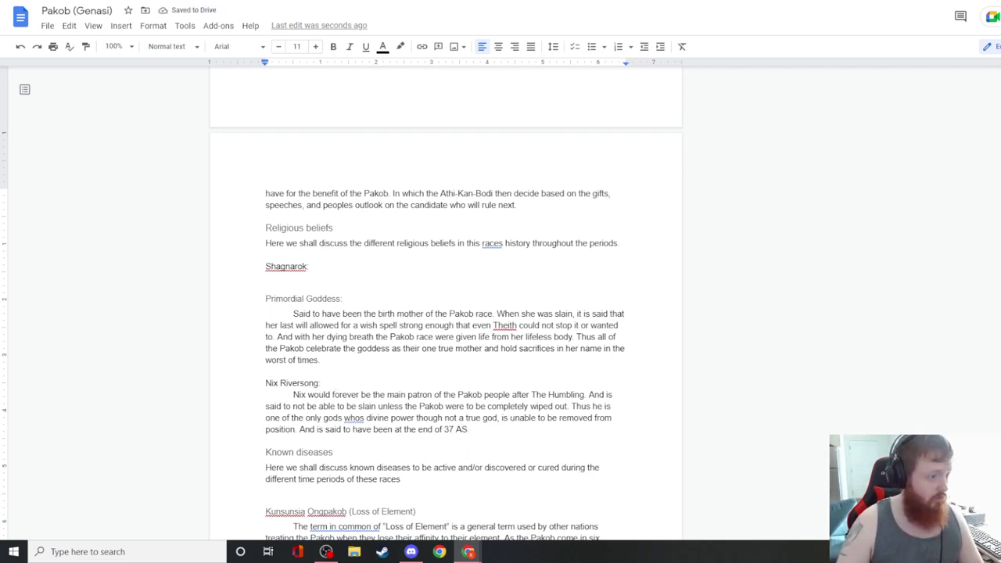
- Check the date ranges of the final ages on the Timeline spreadsheet's Gods Creation sheet, and return to the Pakob document
{"action": "key", "text": "alt+Tab"}
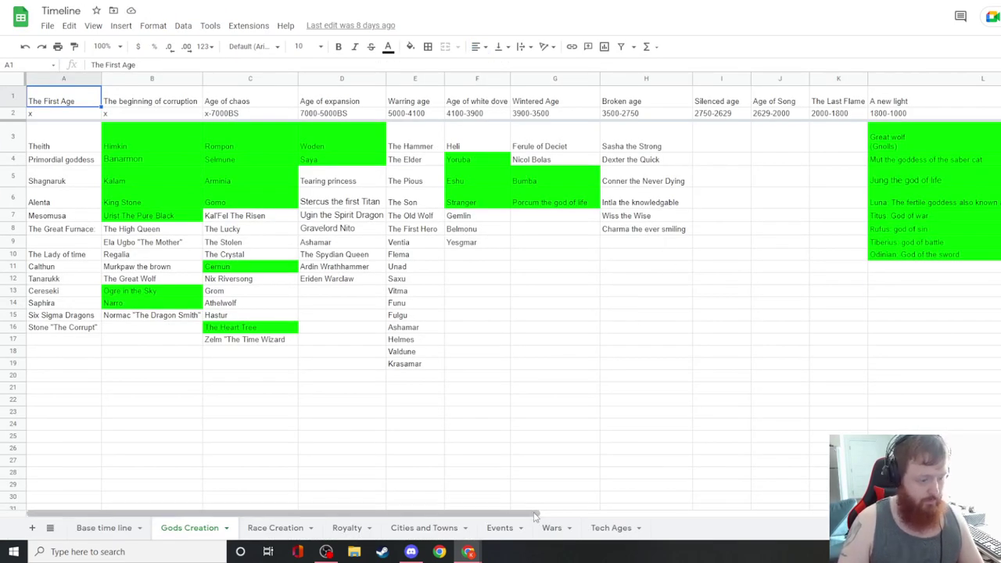
{"action": "left_click_drag", "start_coordinate": [538, 514], "coordinate": [827, 515]}
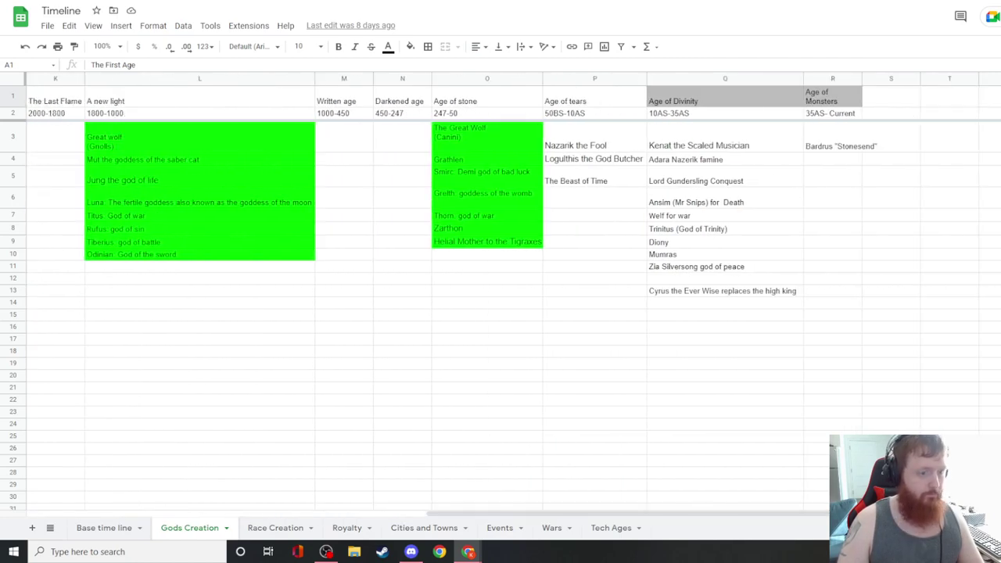
{"action": "key", "text": "alt+Tab"}
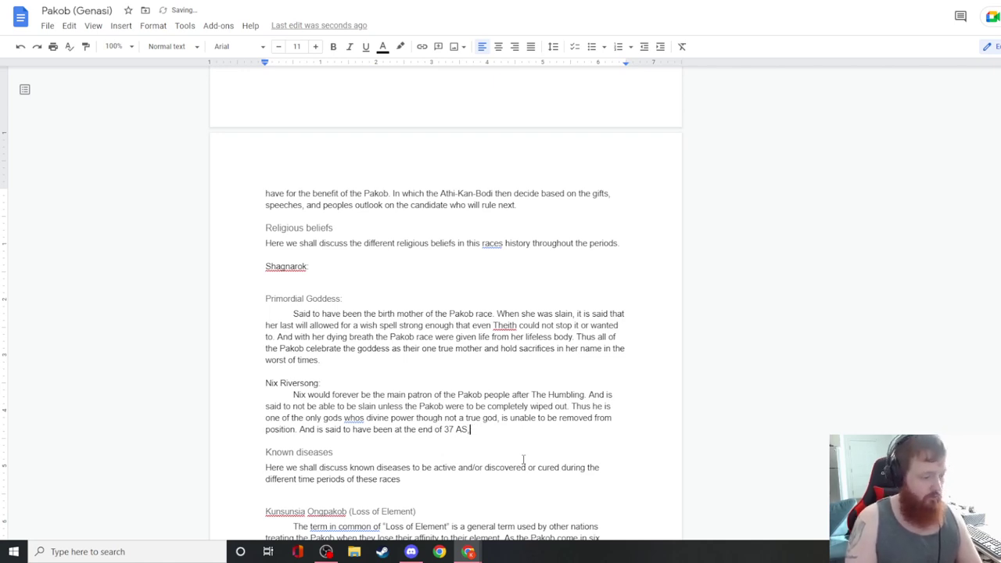
- Finish the Nix Riversong paragraph after "37 AS" with ", in hiding amongst the Pakob, waiting for his time once more."
{"action": "type", "text": "in hiding amongst t"}
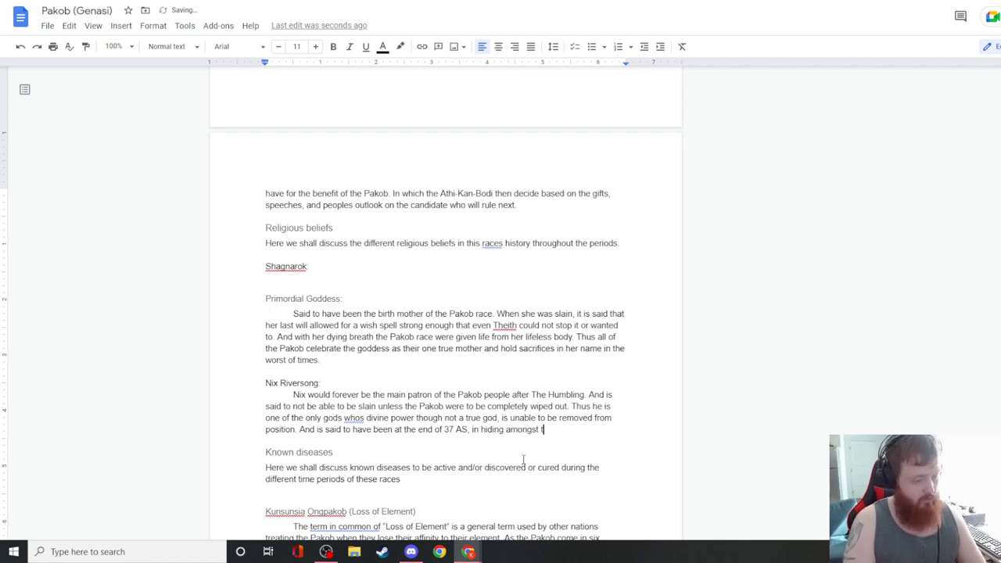
{"action": "type", "text": "he Pakob"}
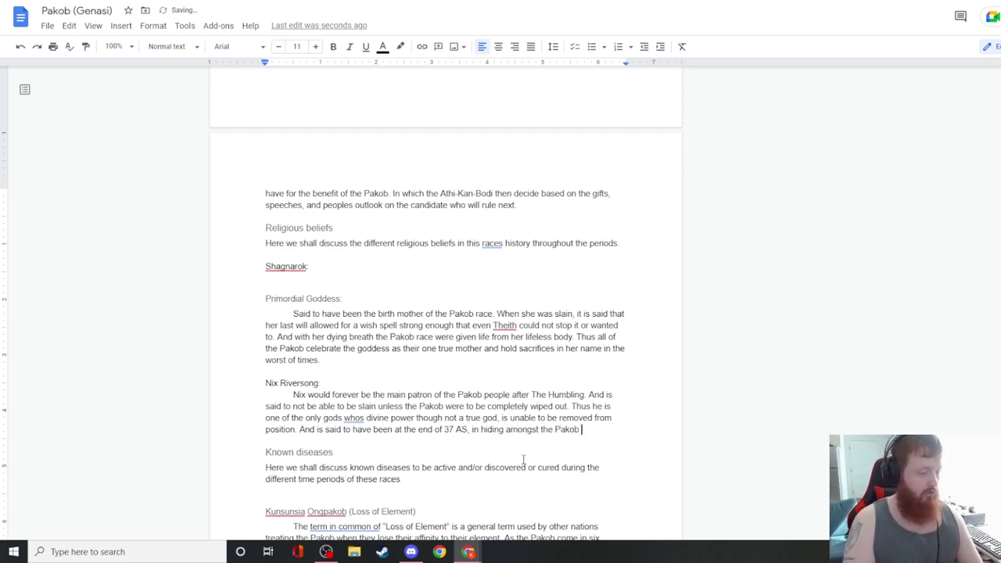
{"action": "type", "text": ", waiting for his"}
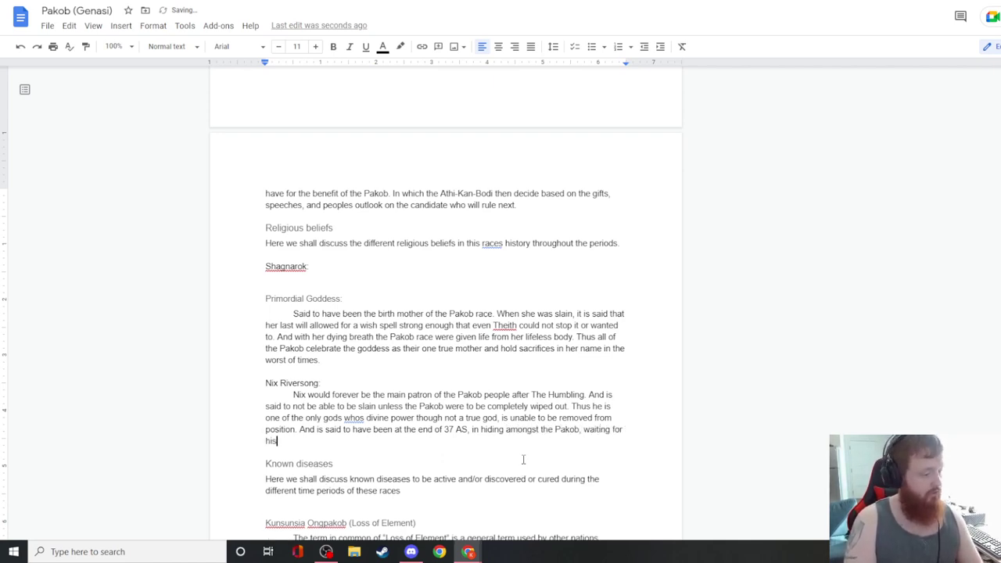
{"action": "type", "text": " time once more."}
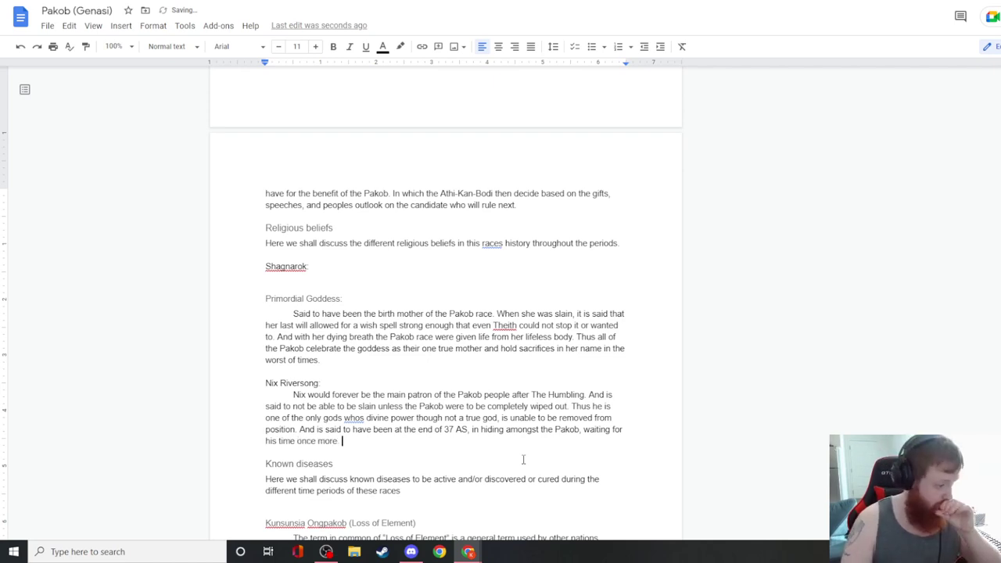
- Apply the Heading 5 style to the "Nix Riversong:" line, matching the Primordial Goddess heading
{"action": "left_click_drag", "start_coordinate": [321, 383], "coordinate": [227, 389]}
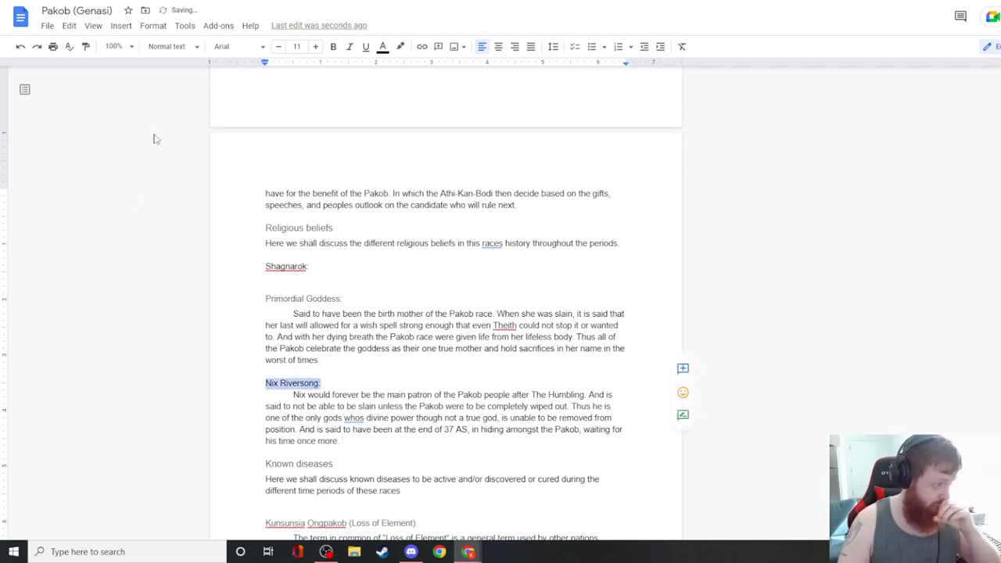
{"action": "left_click", "coordinate": [164, 47]}
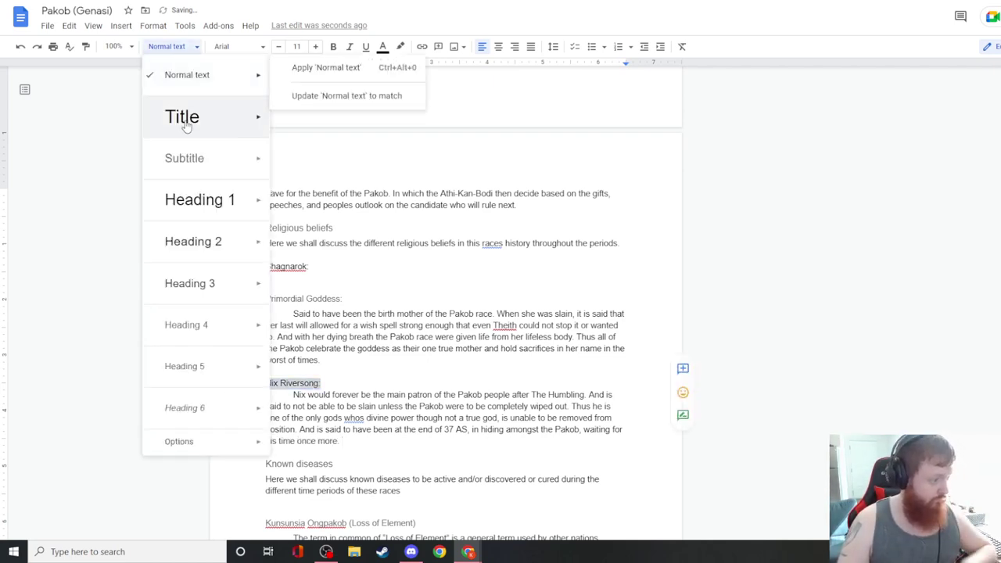
{"action": "left_click", "coordinate": [196, 365]}
{"action": "left_click", "coordinate": [301, 299]}
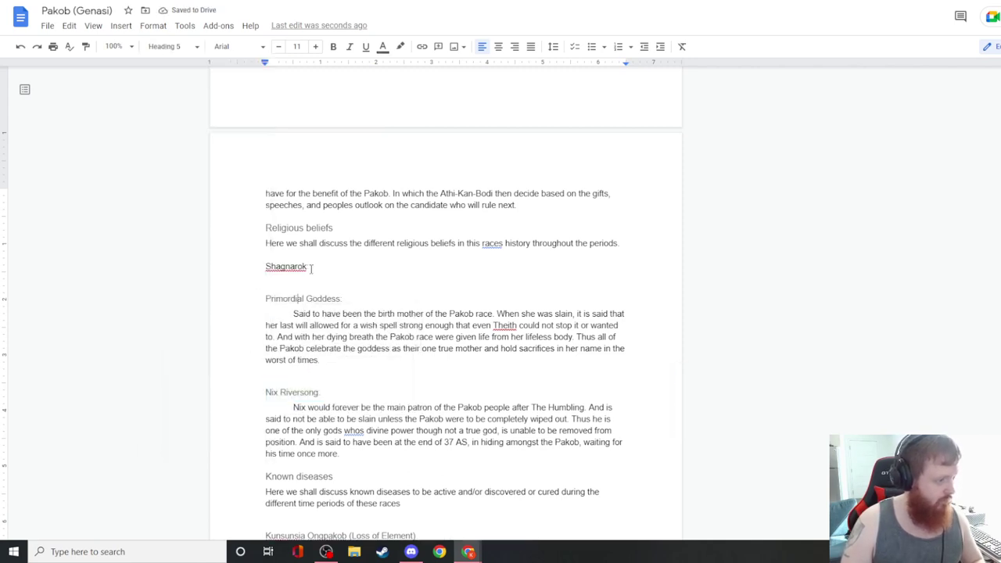
- Add an indented paragraph under Shagnarok: "The daughter of the Primordial Goddess and revered by the Pakob who still refuse to bend the knee."
{"action": "left_click", "coordinate": [311, 268]}
{"action": "key", "text": "Return"}
{"action": "key", "text": "Tab"}
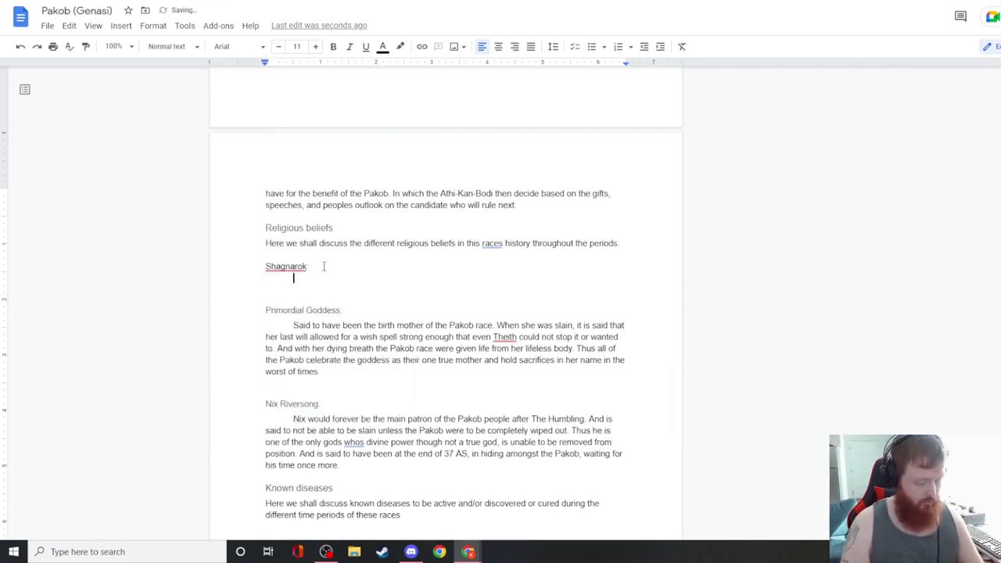
{"action": "type", "text": "The daughter "}
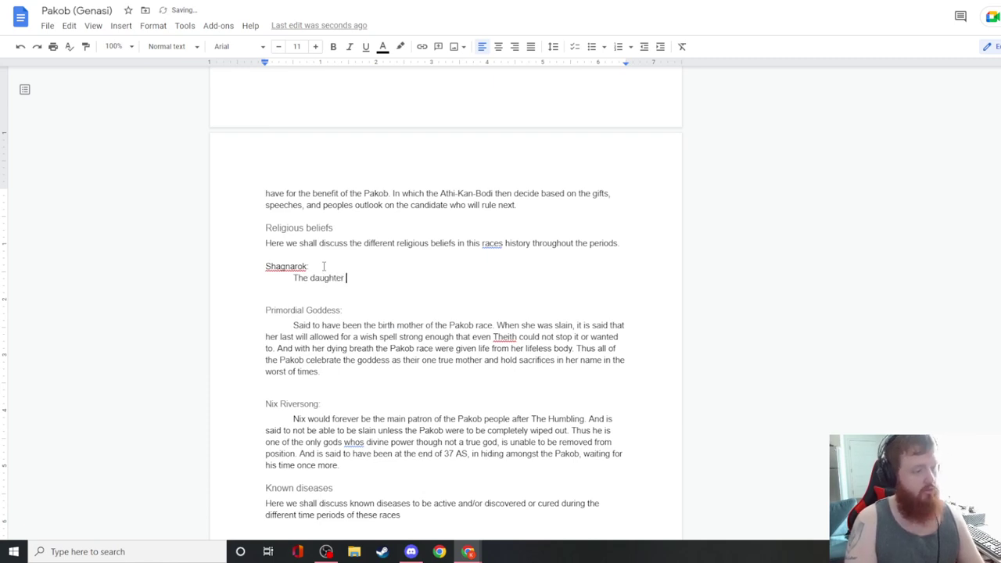
{"action": "type", "text": "of the Primo"}
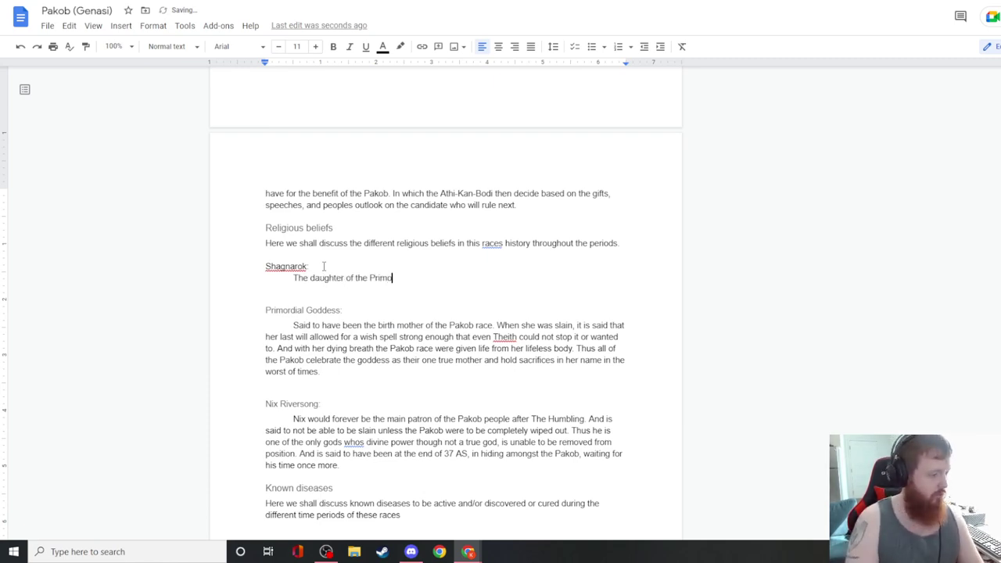
{"action": "type", "text": "rdial Goddess and revered by the Pakob who still refuse the"}
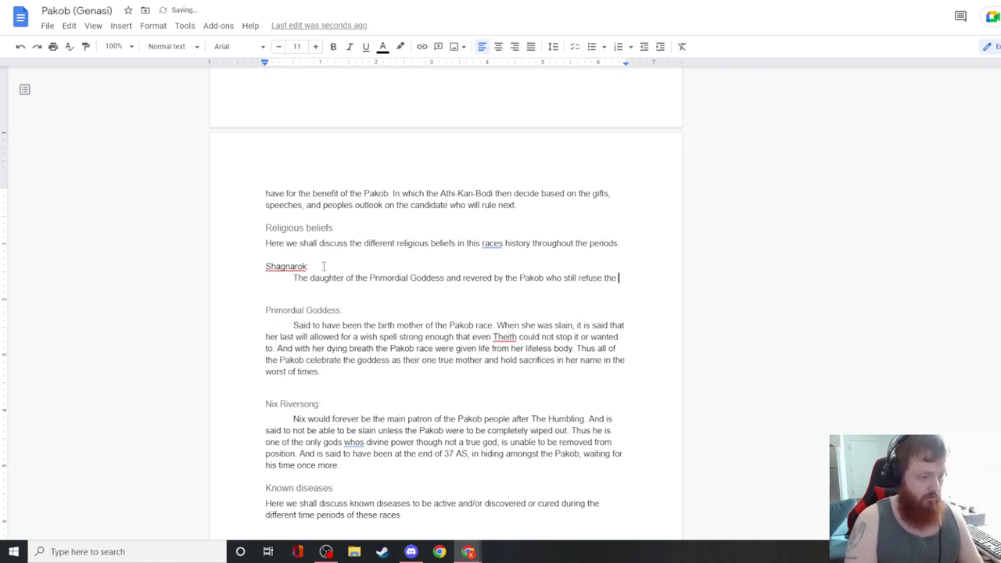
{"action": "key", "text": "BackSpace"}
{"action": "key", "text": "BackSpace"}
{"action": "type", "text": "o bend the "}
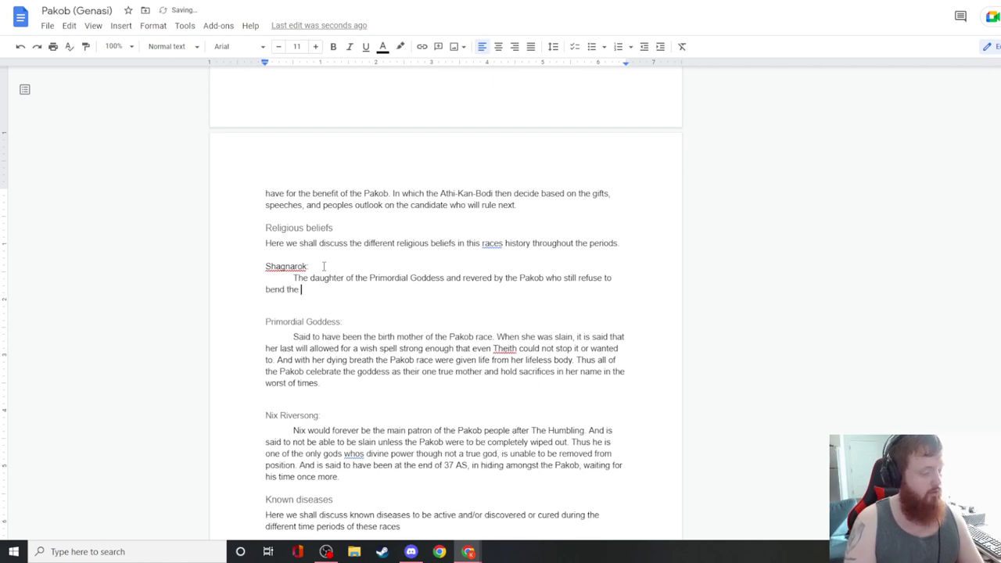
{"action": "type", "text": "knee "}
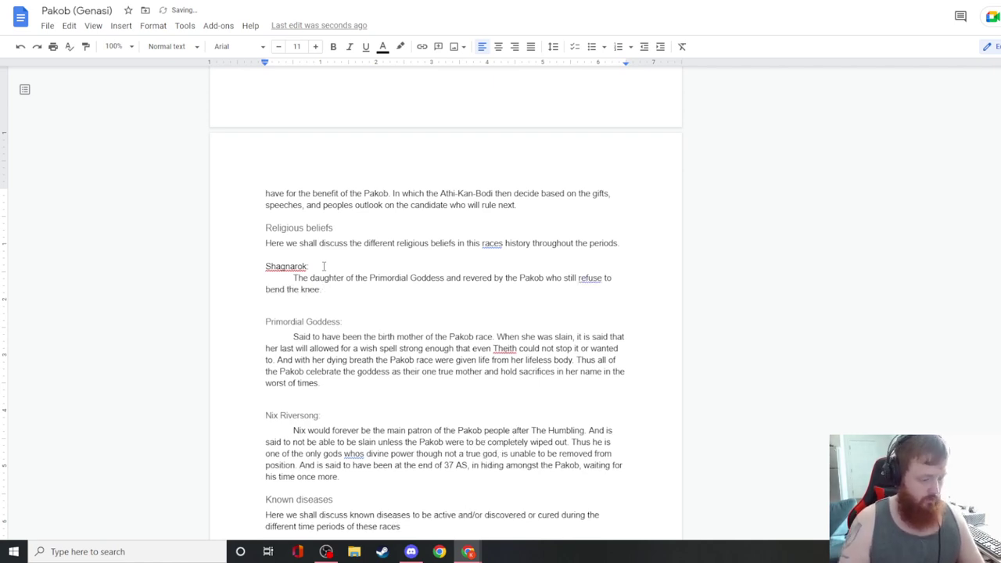
- Continue the Shagnarok paragraph with "Shagnarok is looked on as the last hope to return to the old ways of the Pakob"
{"action": "type", "text": " Shagnaro"}
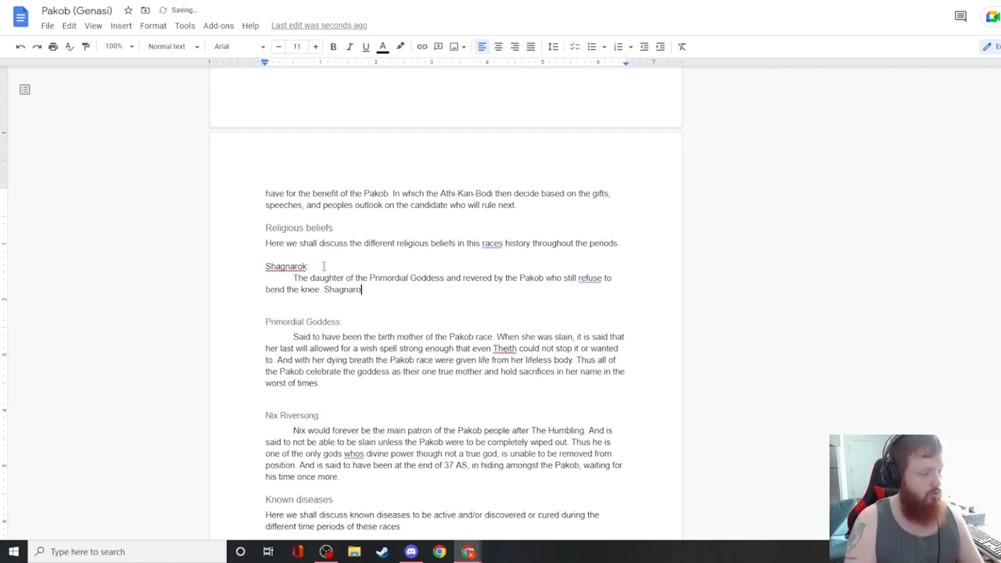
{"action": "type", "text": "k is looked o"}
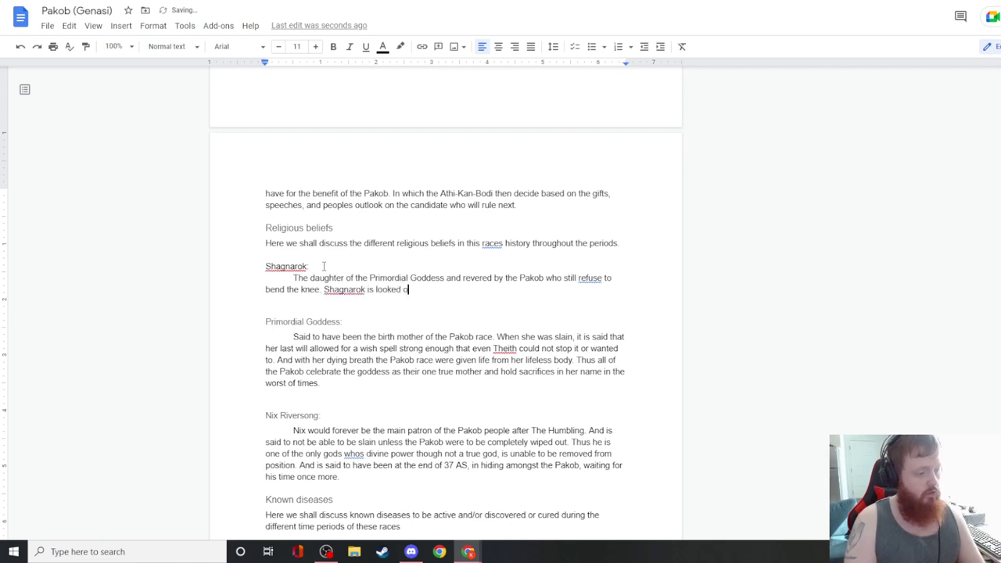
{"action": "type", "text": "n as the last hope t"}
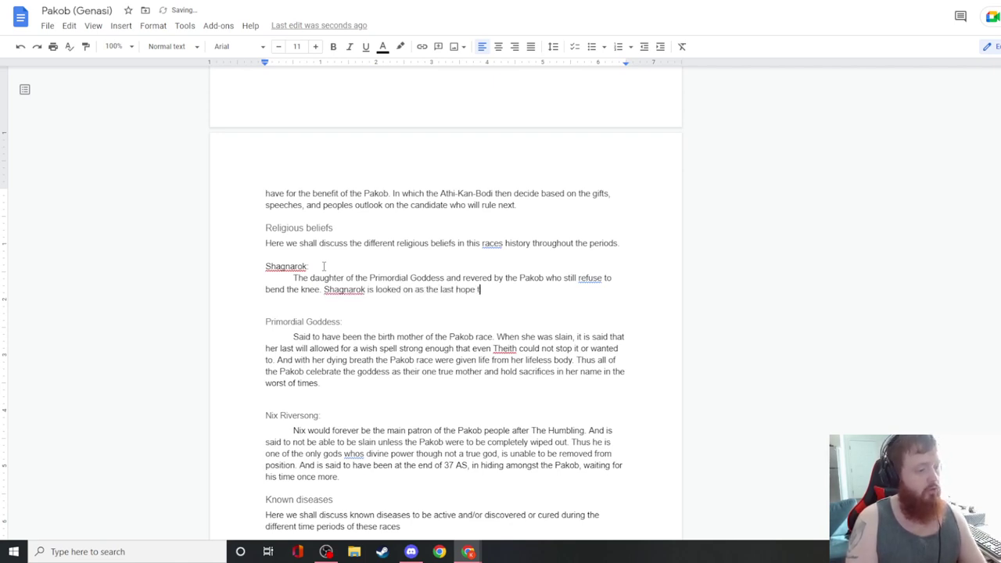
{"action": "type", "text": "o return to the old "}
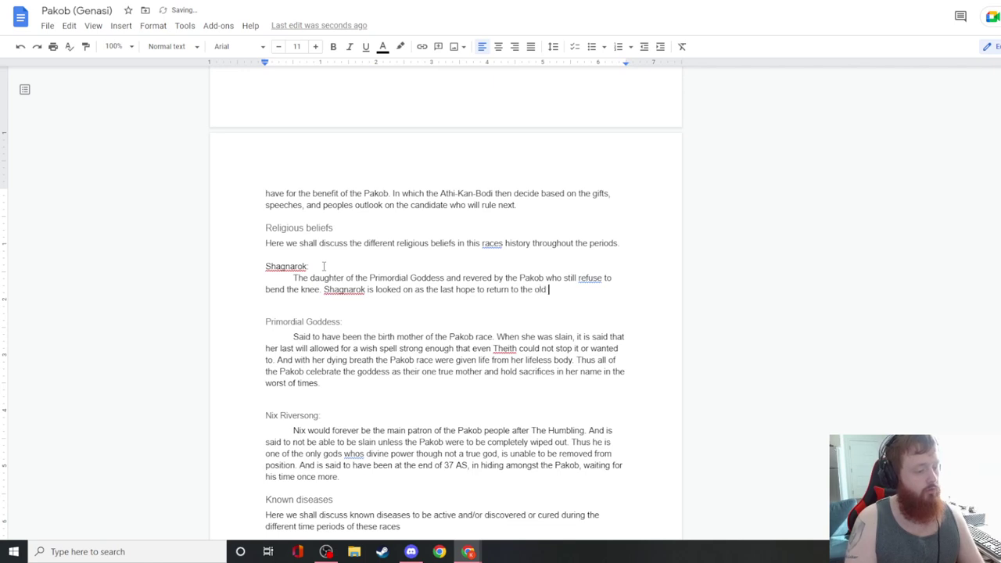
{"action": "type", "text": "ways of the Pakob and is rec"}
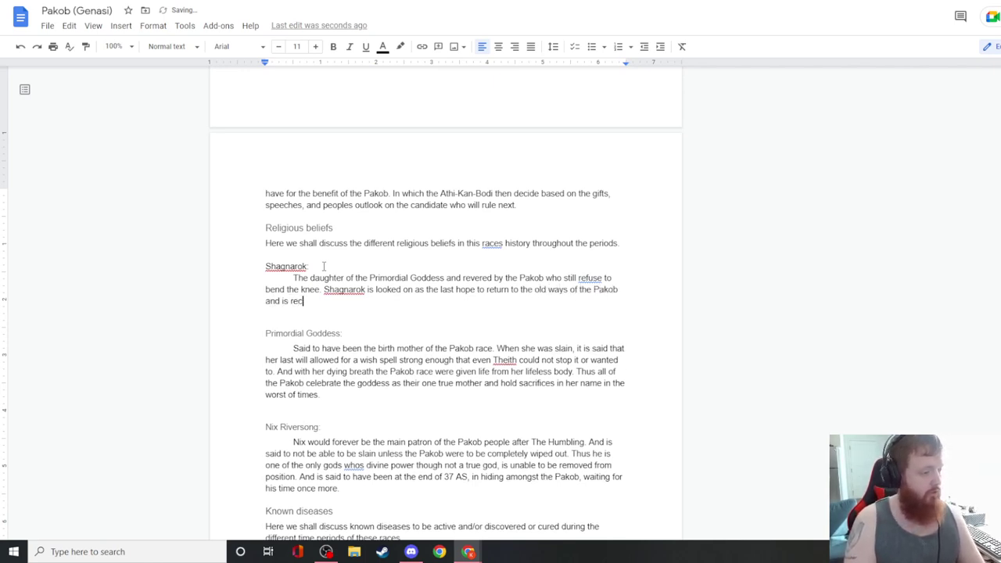
- Finish the second Shagnarok sentence with "and is recognized as the true successor and god amongst the old ways."
{"action": "type", "text": "ognized as the true succe"}
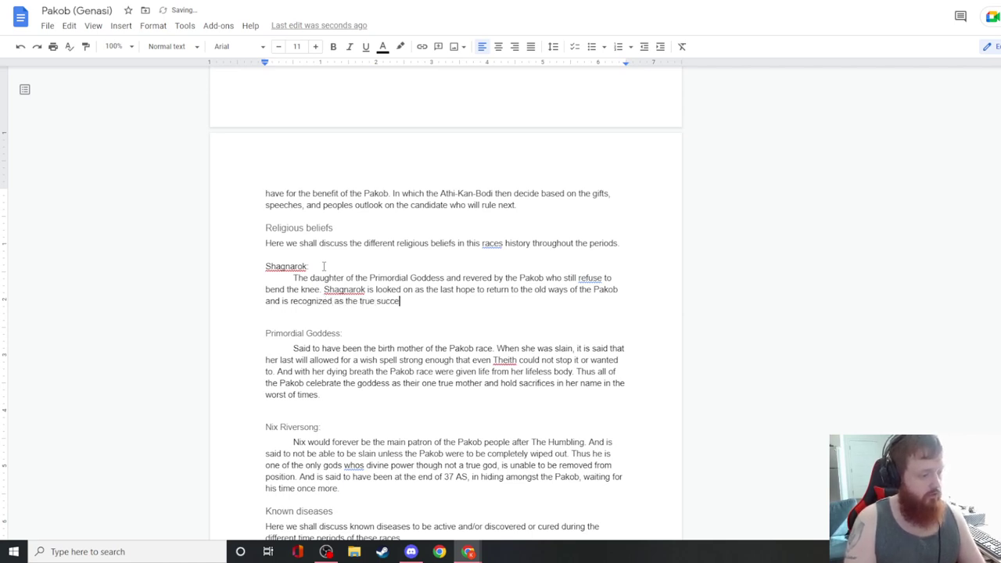
{"action": "type", "text": "ssor and god "}
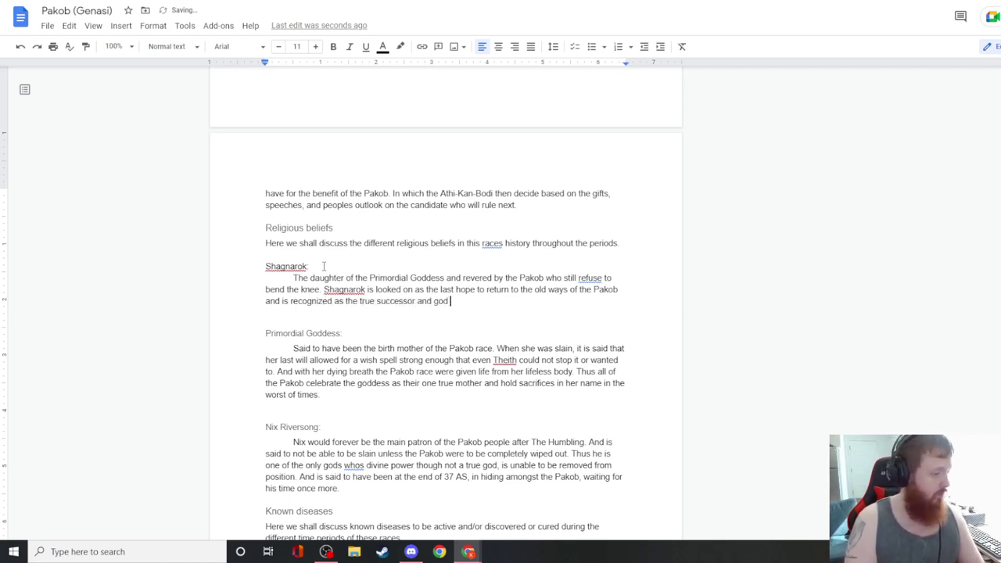
{"action": "type", "text": "amongst "}
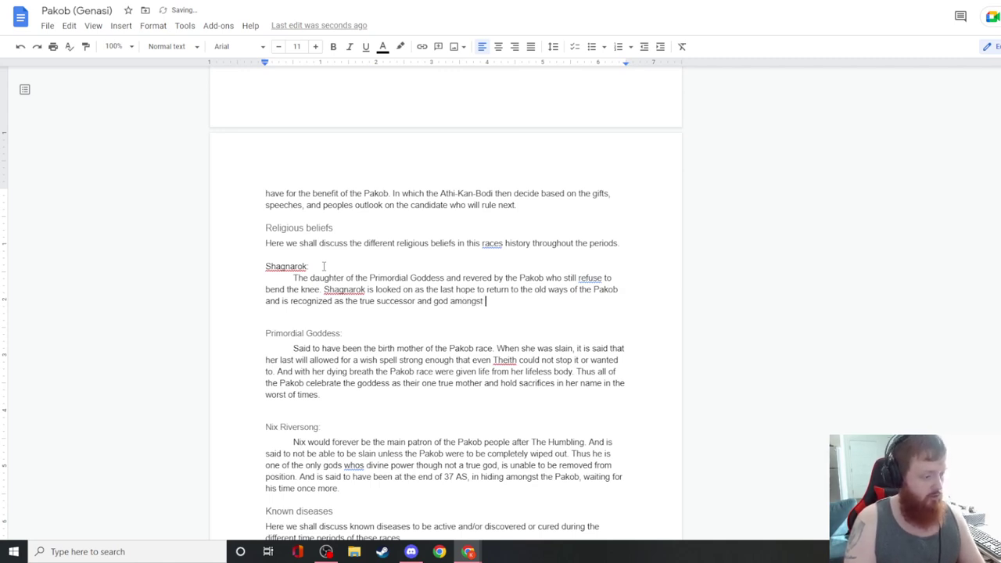
{"action": "type", "text": "the old ways."}
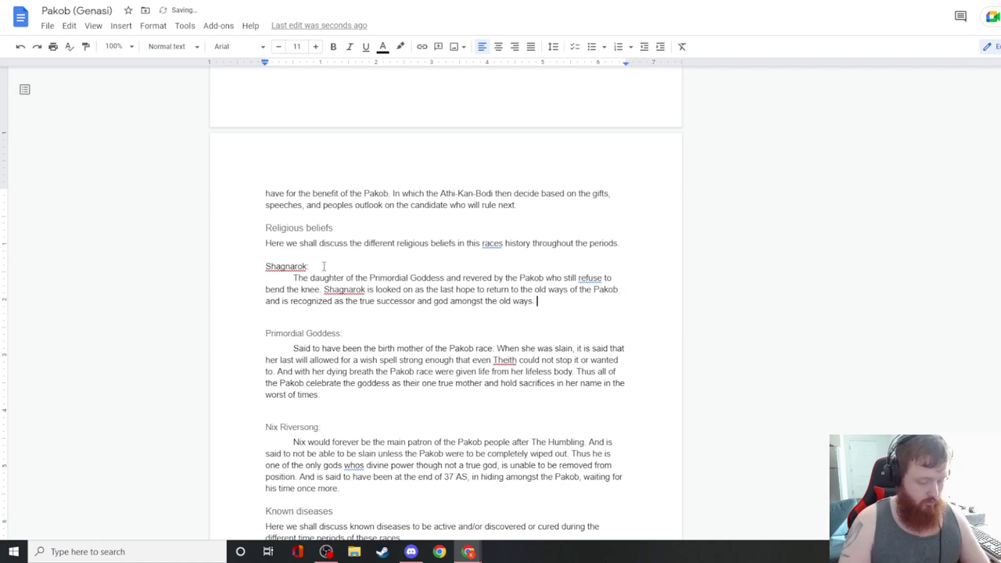
- Extend the Shagnarok paragraph with "Though very little is seen of her public worship, it is"
{"action": "type", "text": " Though very li"}
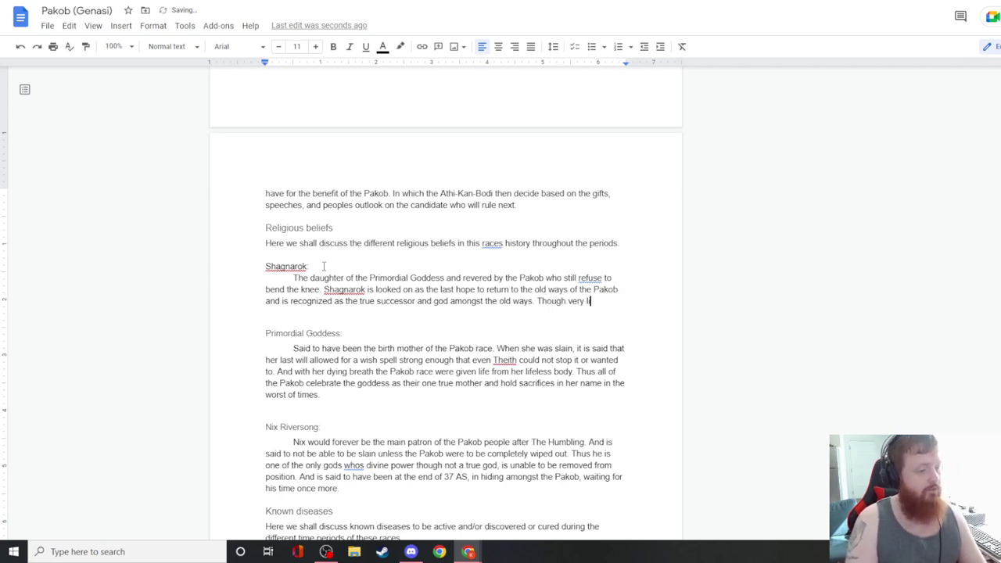
{"action": "type", "text": "ttle is seen of "}
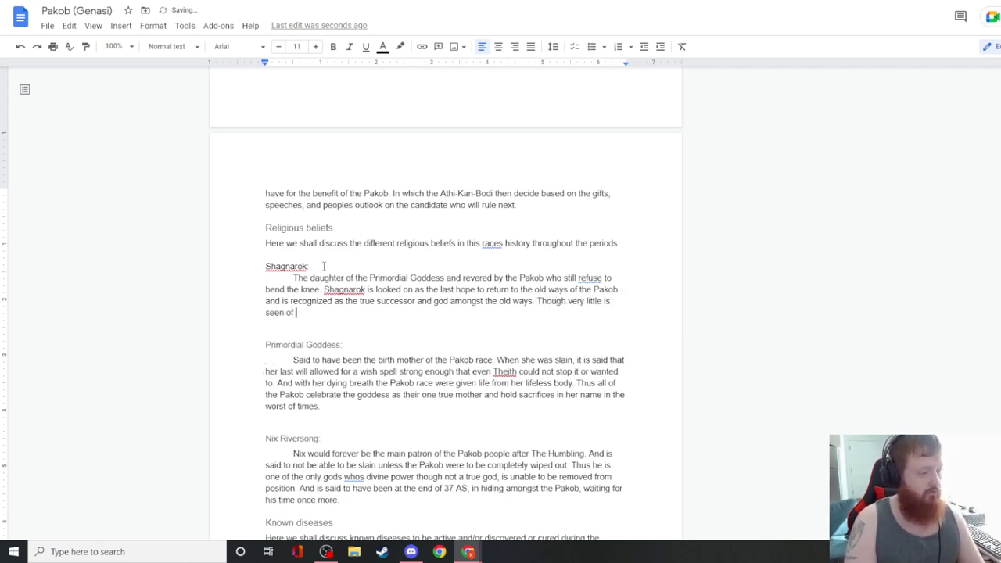
{"action": "type", "text": "her publi"}
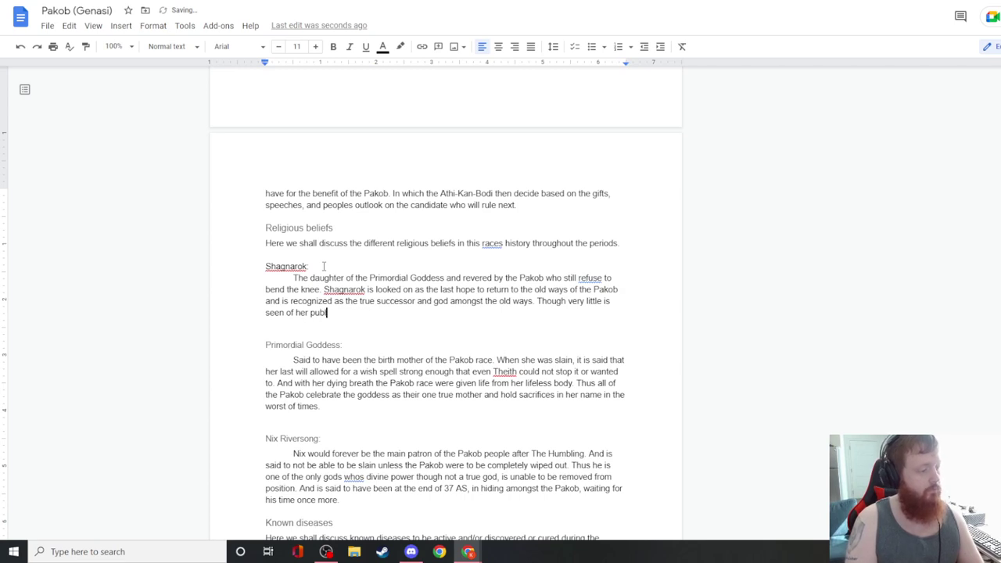
{"action": "type", "text": "c worhs"}
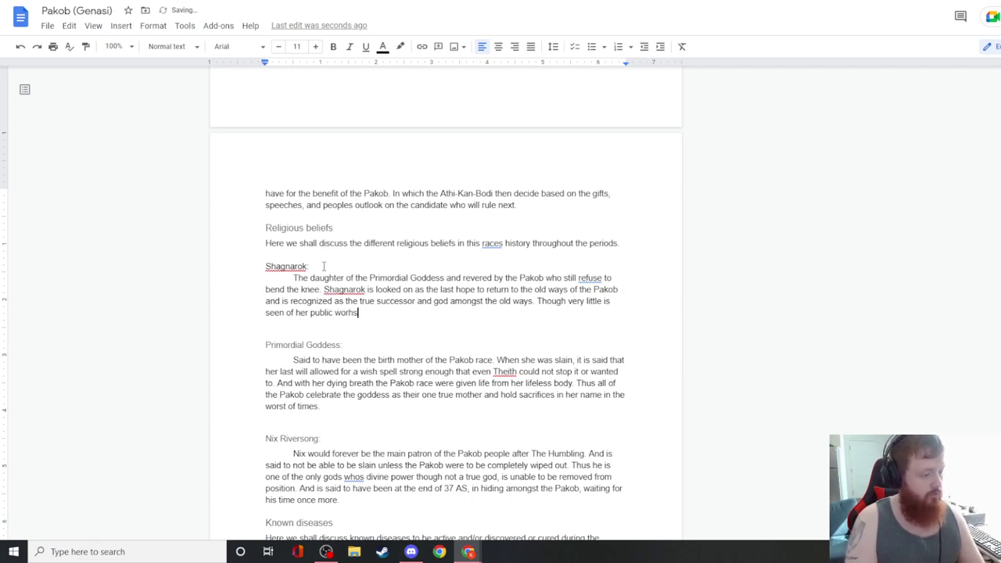
{"action": "key", "text": "BackSpace"}
{"action": "key", "text": "BackSpace"}
{"action": "type", "text": "ship, it i"}
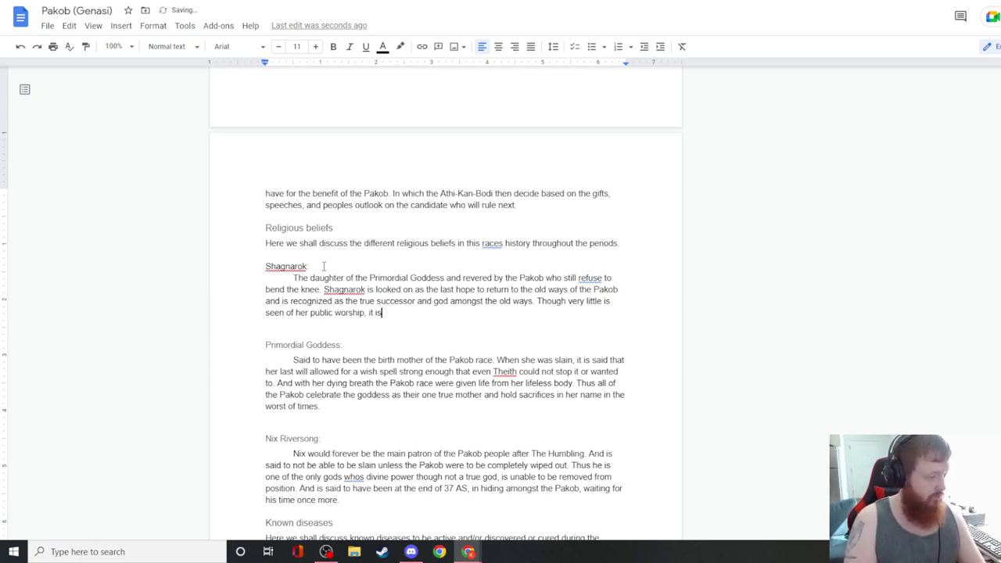
- Finish the Shagnarok sentence with "said that every Pakob hopes for her return in secret and plan to do all they can to help with this."
{"action": "type", "text": "said that every P"}
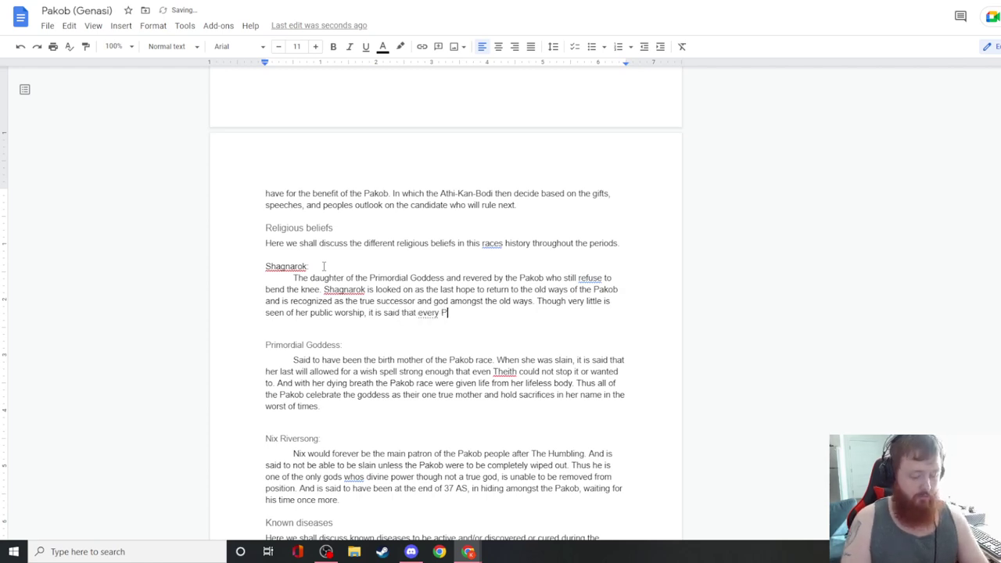
{"action": "type", "text": "akob "}
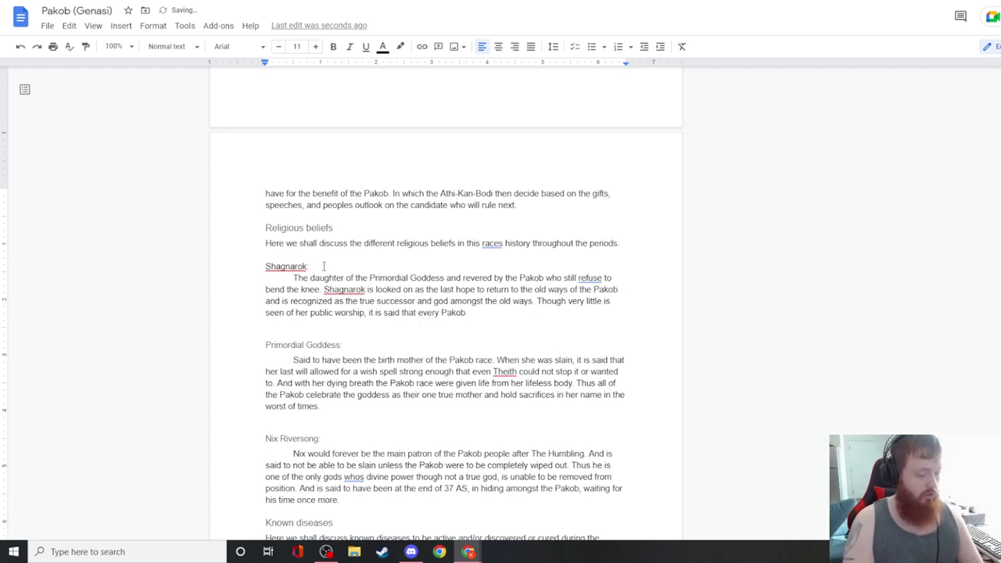
{"action": "type", "text": "hopes for her return "}
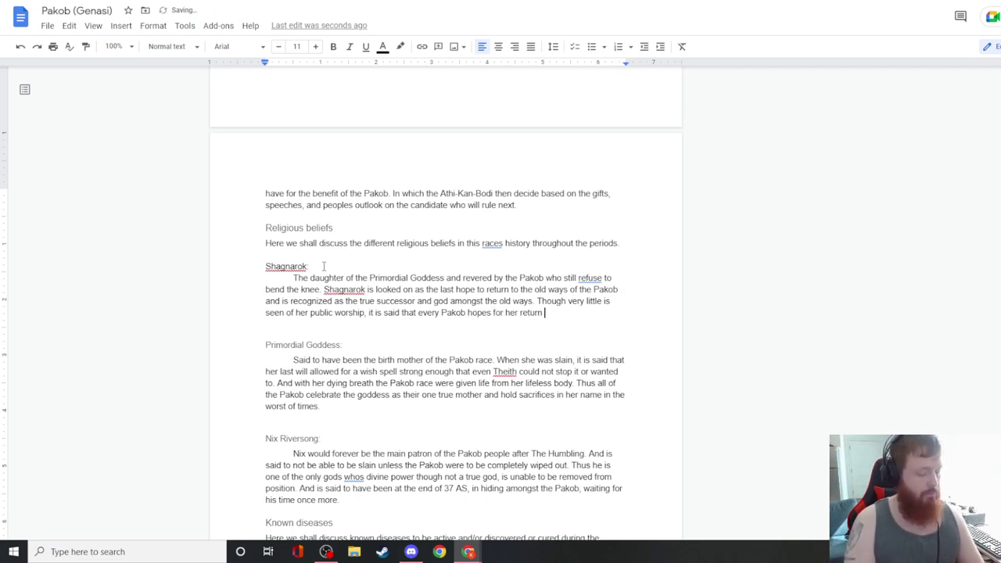
{"action": "type", "text": "in secret and plan to "}
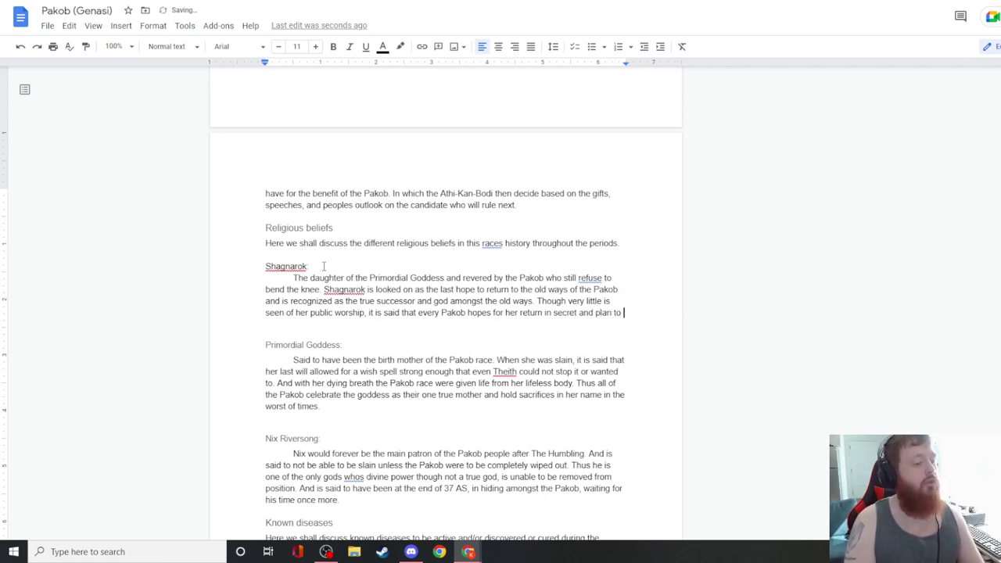
{"action": "type", "text": "do all they can to help with this."}
- Apply the Heading 5 style to the "Shagnarok:" line
{"action": "left_click_drag", "start_coordinate": [323, 266], "coordinate": [211, 267]}
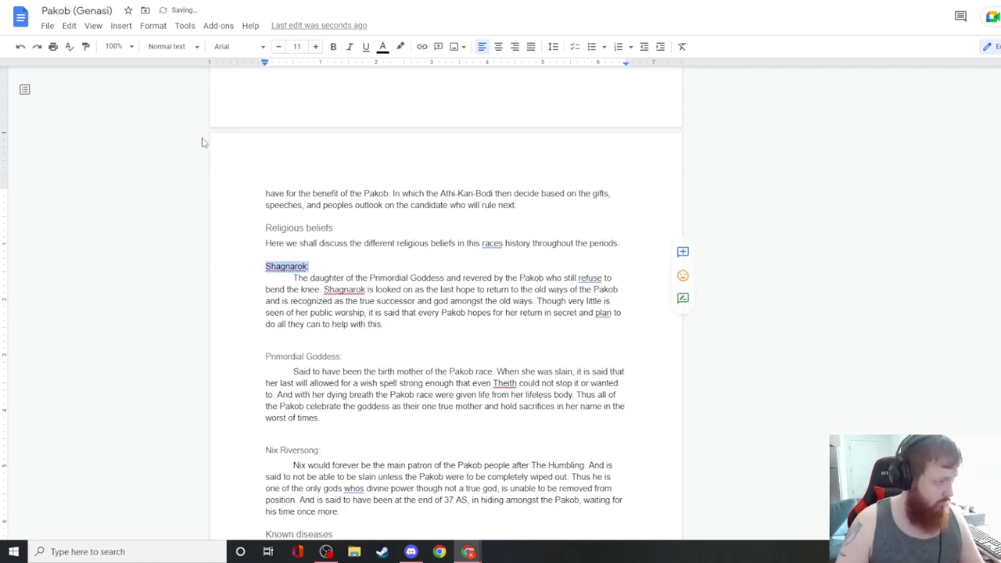
{"action": "left_click", "coordinate": [153, 25]}
{"action": "left_click", "coordinate": [35, 122]}
{"action": "left_click", "coordinate": [164, 47]}
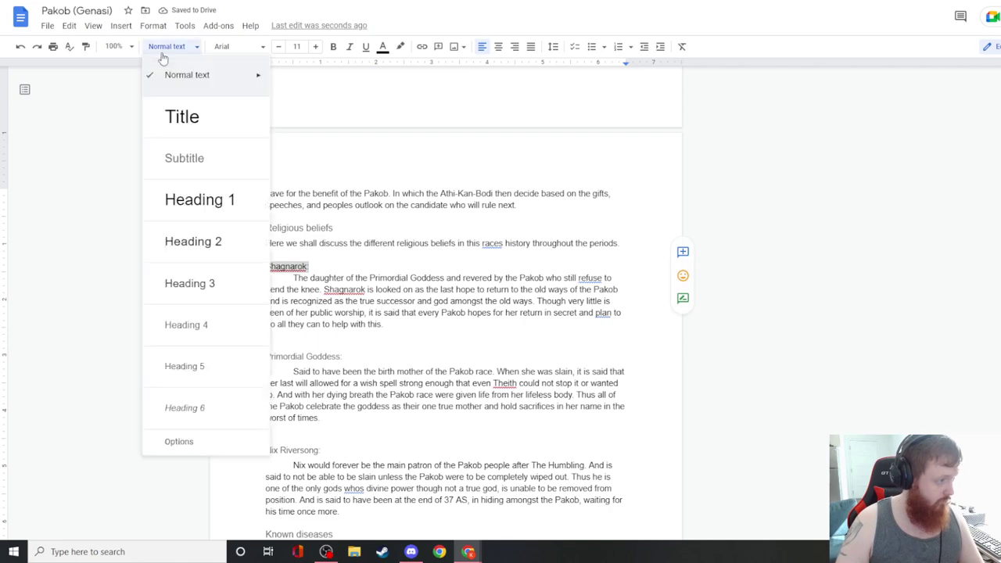
{"action": "left_click", "coordinate": [197, 365]}
- Delete the outdated highlighted text under the Map section, from "During the Age of Death" through the Pedresh description
{"action": "scroll", "coordinate": [408, 332], "scroll_direction": "down", "scroll_amount": 10}
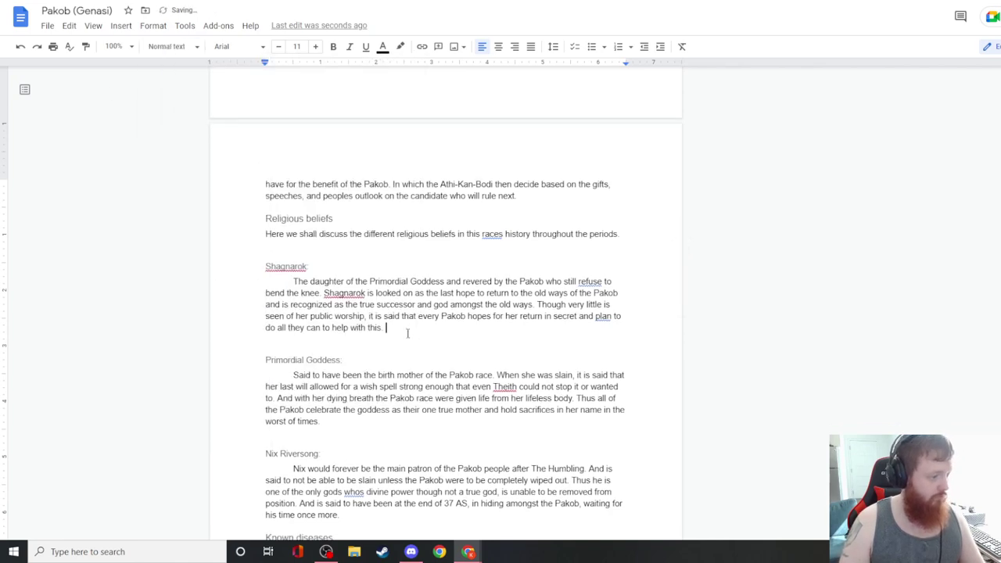
{"action": "scroll", "coordinate": [407, 332], "scroll_direction": "down", "scroll_amount": 3}
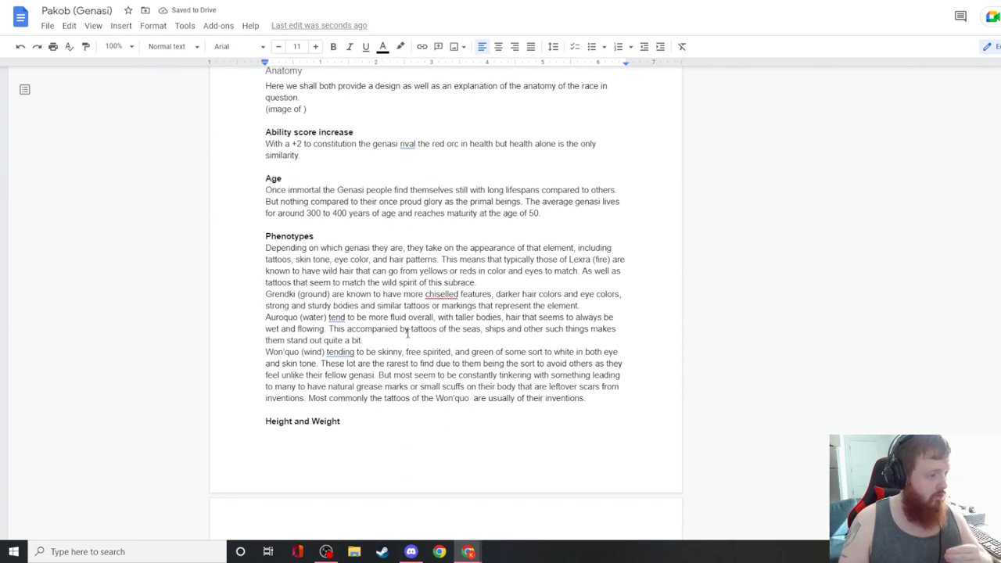
{"action": "scroll", "coordinate": [407, 332], "scroll_direction": "down", "scroll_amount": 7}
{"action": "scroll", "coordinate": [407, 332], "scroll_direction": "up", "scroll_amount": 20}
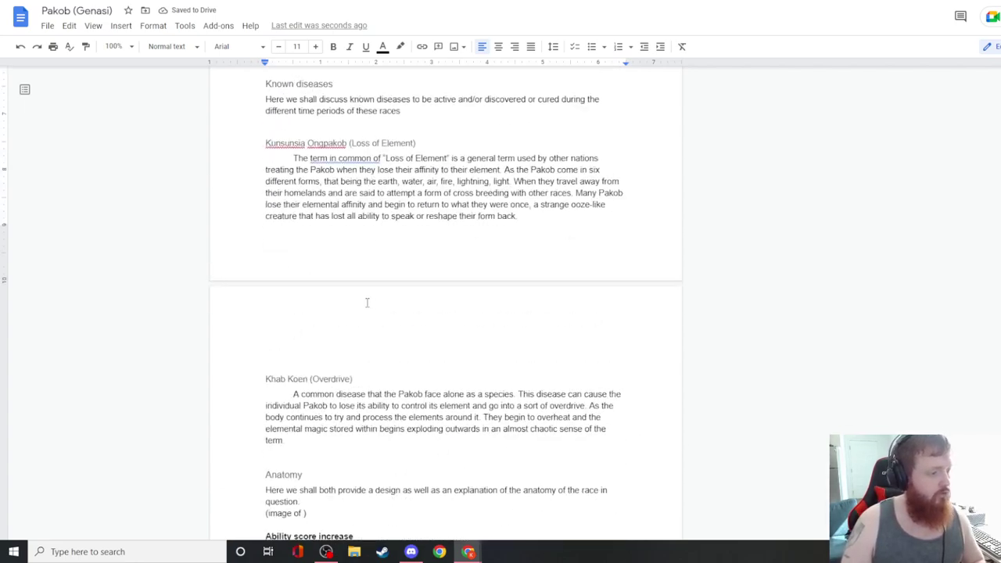
{"action": "scroll", "coordinate": [366, 301], "scroll_direction": "up", "scroll_amount": 5}
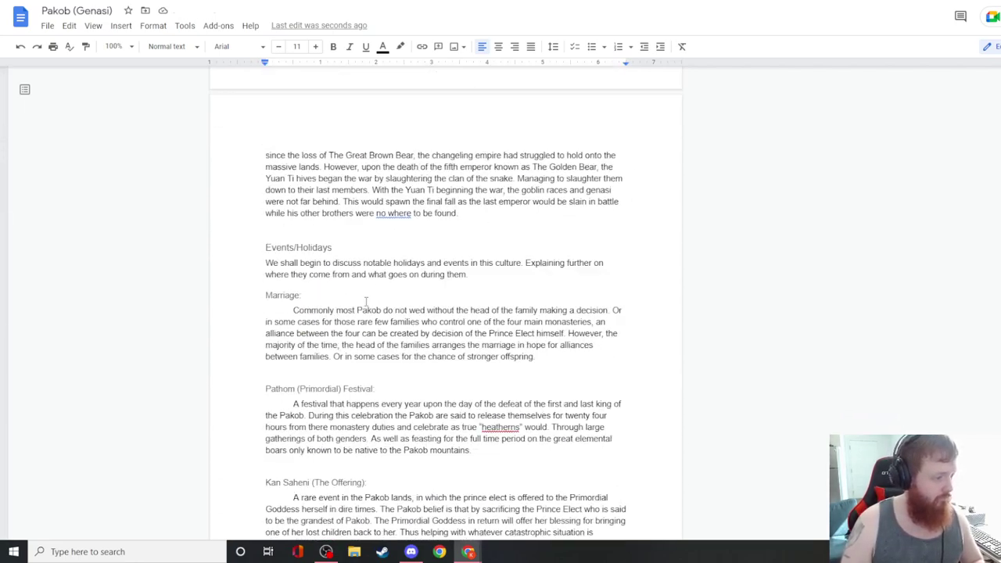
{"action": "scroll", "coordinate": [365, 301], "scroll_direction": "up", "scroll_amount": 12}
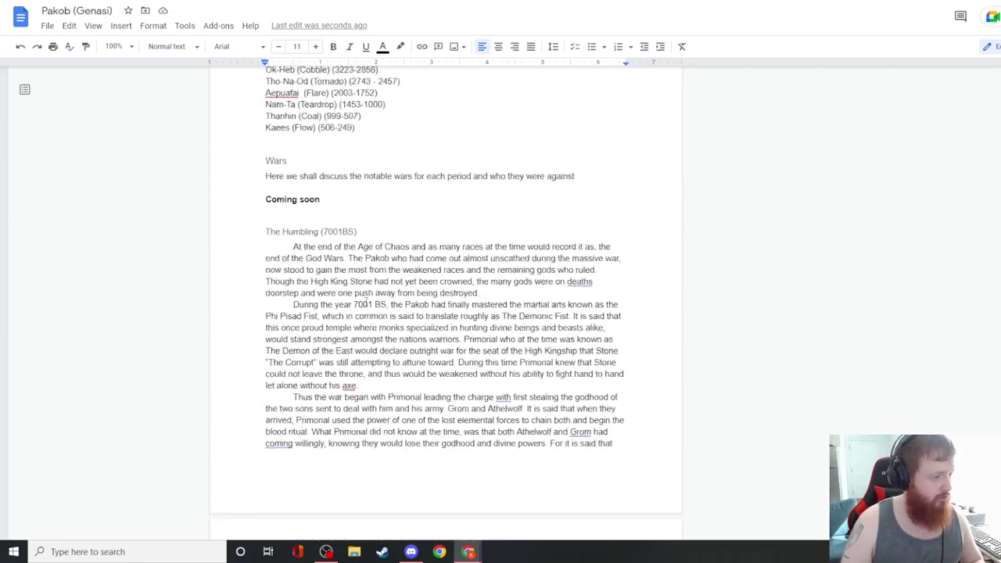
{"action": "scroll", "coordinate": [365, 303], "scroll_direction": "up", "scroll_amount": 17}
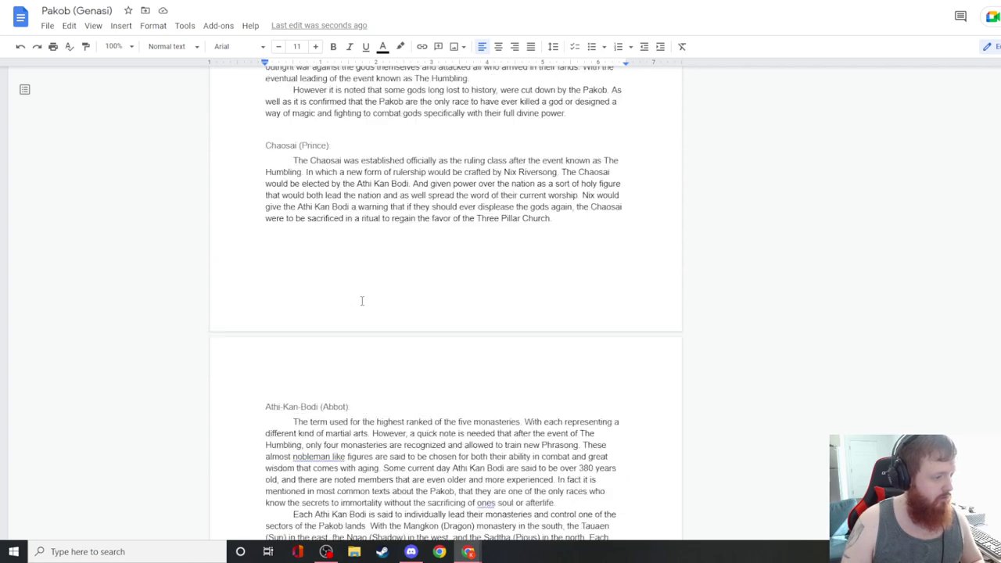
{"action": "scroll", "coordinate": [362, 303], "scroll_direction": "up", "scroll_amount": 8}
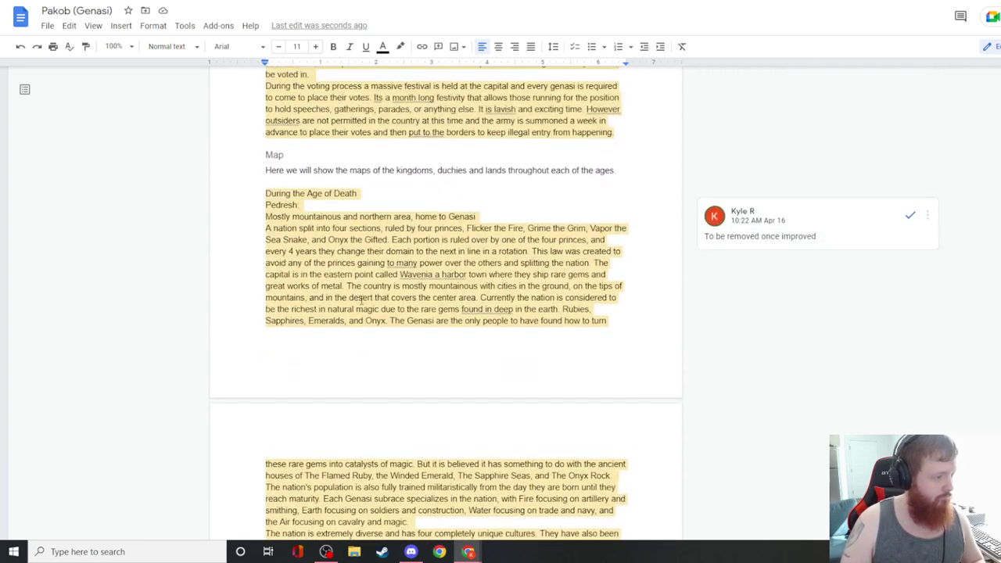
{"action": "scroll", "coordinate": [361, 301], "scroll_direction": "down", "scroll_amount": 2}
{"action": "left_click_drag", "start_coordinate": [541, 430], "coordinate": [244, 77]}
{"action": "key", "text": "BackSpace"}
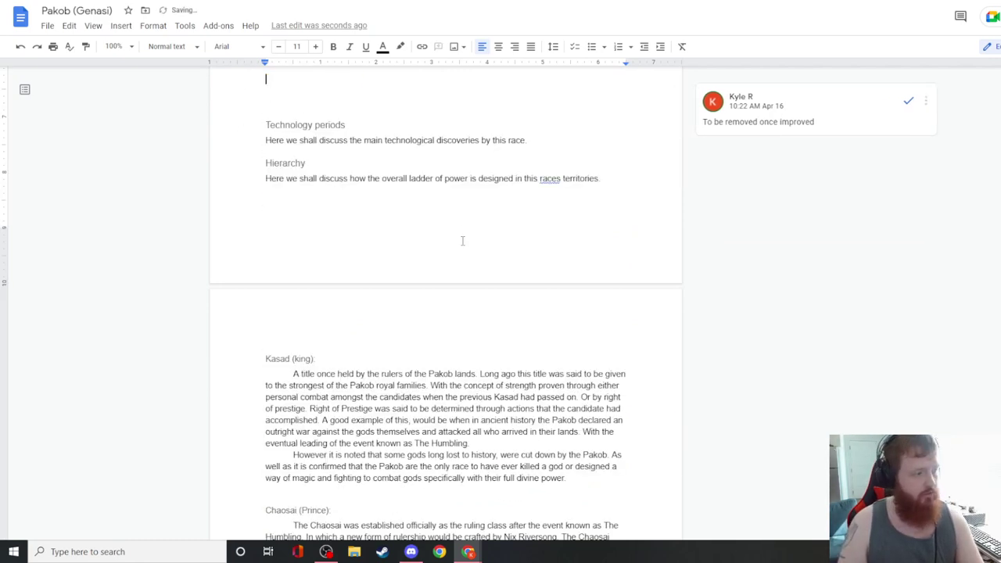
- Delete the highlighted introductory paragraphs about the genasi between the "Language: Lao" line and the Map heading
{"action": "scroll", "coordinate": [462, 240], "scroll_direction": "up", "scroll_amount": 3}
{"action": "scroll", "coordinate": [462, 240], "scroll_direction": "up", "scroll_amount": 2}
{"action": "left_click", "coordinate": [620, 367]}
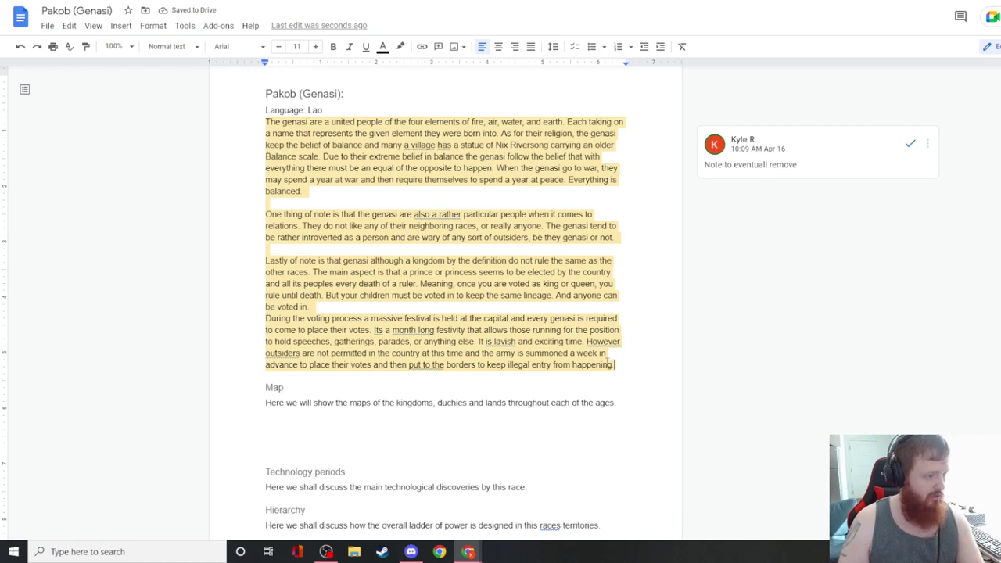
{"action": "left_click_drag", "start_coordinate": [614, 365], "coordinate": [255, 125]}
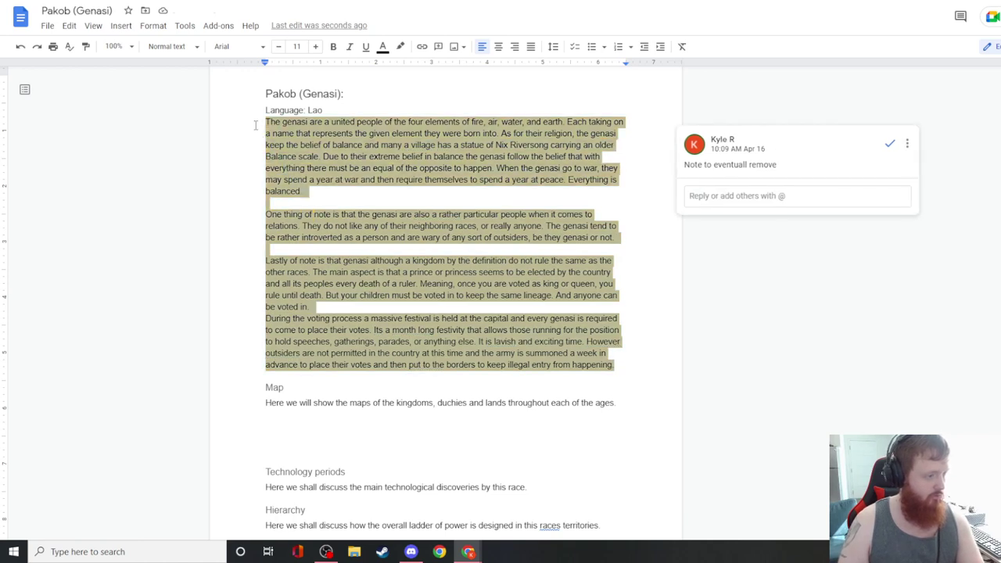
{"action": "key", "text": "BackSpace"}
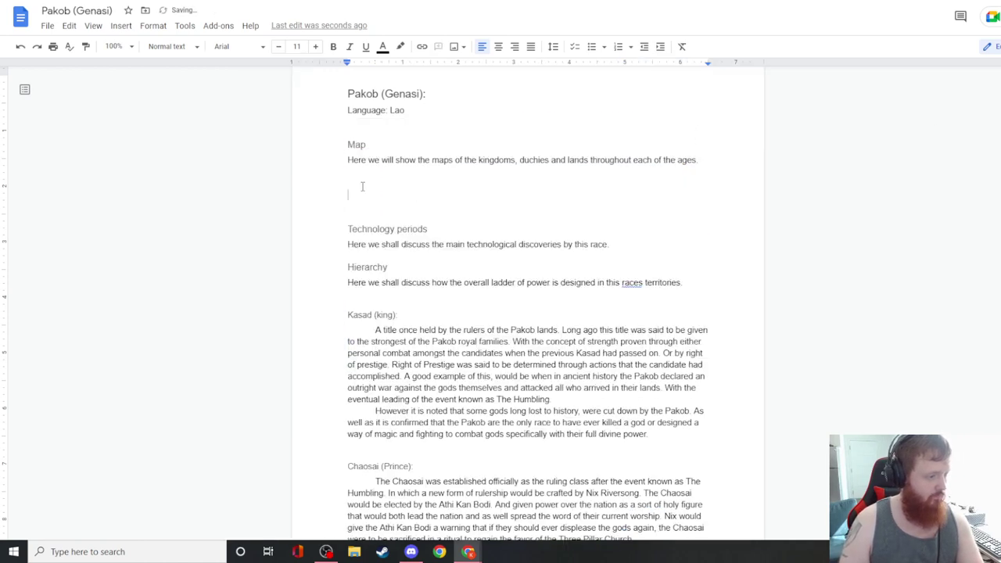
- Start an indented paragraph below the "(Rewrite)" text: "The Chaotic Ravaging would be known to many of the other races who were conquered as"
{"action": "scroll", "coordinate": [403, 227], "scroll_direction": "down", "scroll_amount": 4}
{"action": "scroll", "coordinate": [404, 227], "scroll_direction": "up", "scroll_amount": 1}
{"action": "scroll", "coordinate": [403, 227], "scroll_direction": "down", "scroll_amount": 5}
{"action": "scroll", "coordinate": [430, 262], "scroll_direction": "down", "scroll_amount": 10}
{"action": "scroll", "coordinate": [432, 262], "scroll_direction": "down", "scroll_amount": 9}
{"action": "double_click", "coordinate": [670, 232]}
{"action": "key", "text": "Return"}
{"action": "key", "text": "Return"}
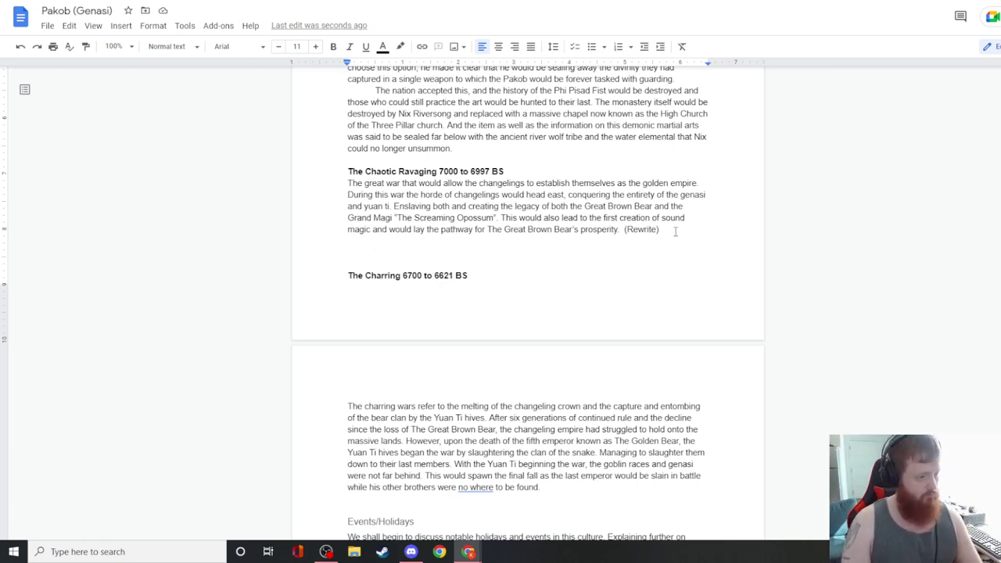
{"action": "type", "text": "The Chaotic Ravagi"}
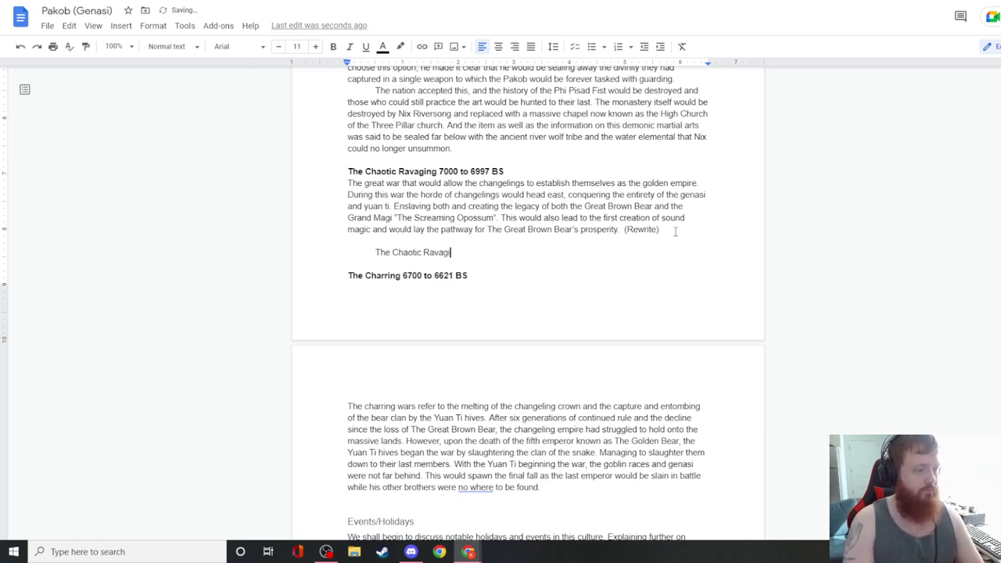
{"action": "type", "text": "ng would be kn"}
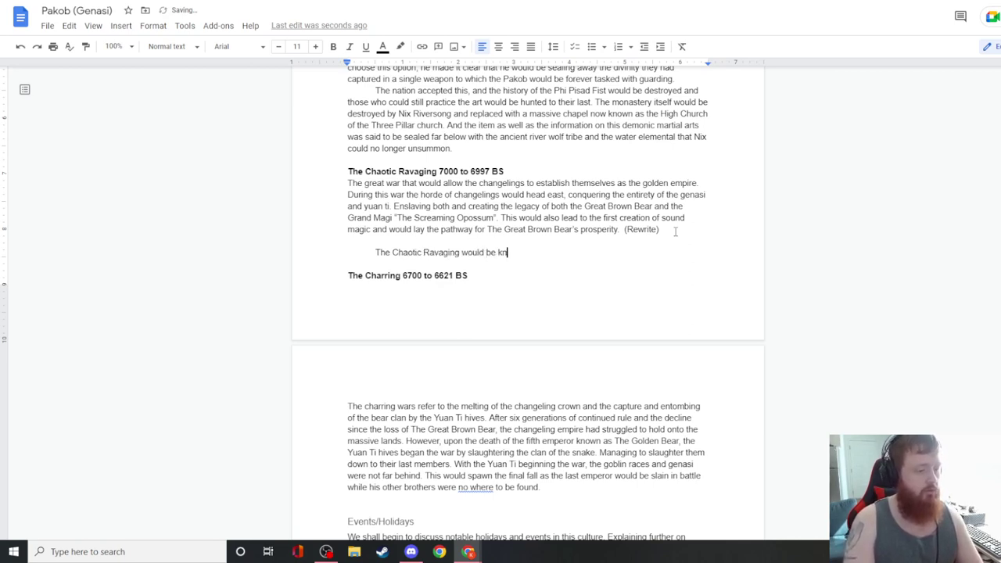
{"action": "type", "text": "own to many of the other races who were conquered as "}
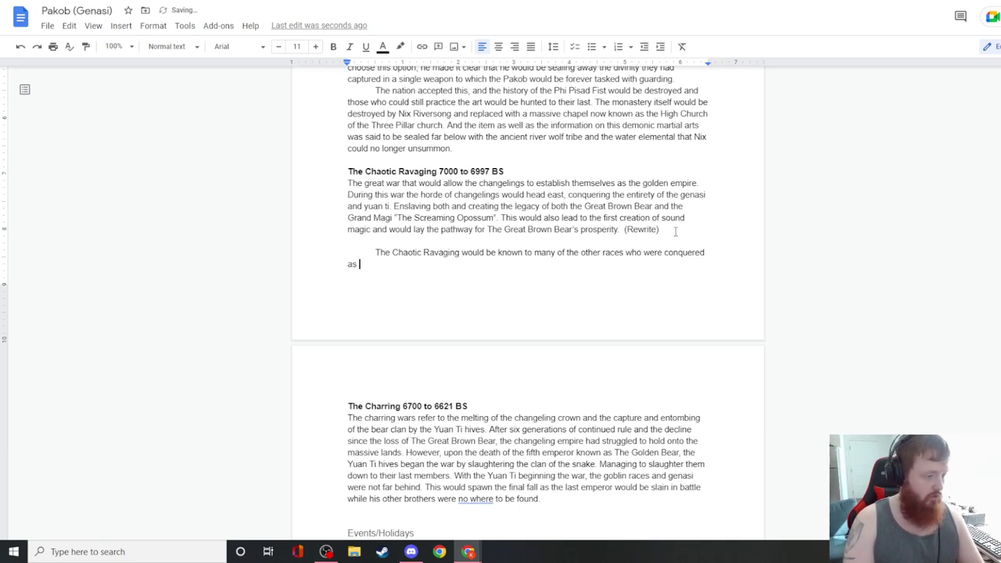
- Continue the new paragraph with "the darkest period in their history. However for the Pakob, this would not exactly be the case."
{"action": "type", "text": "the darke"}
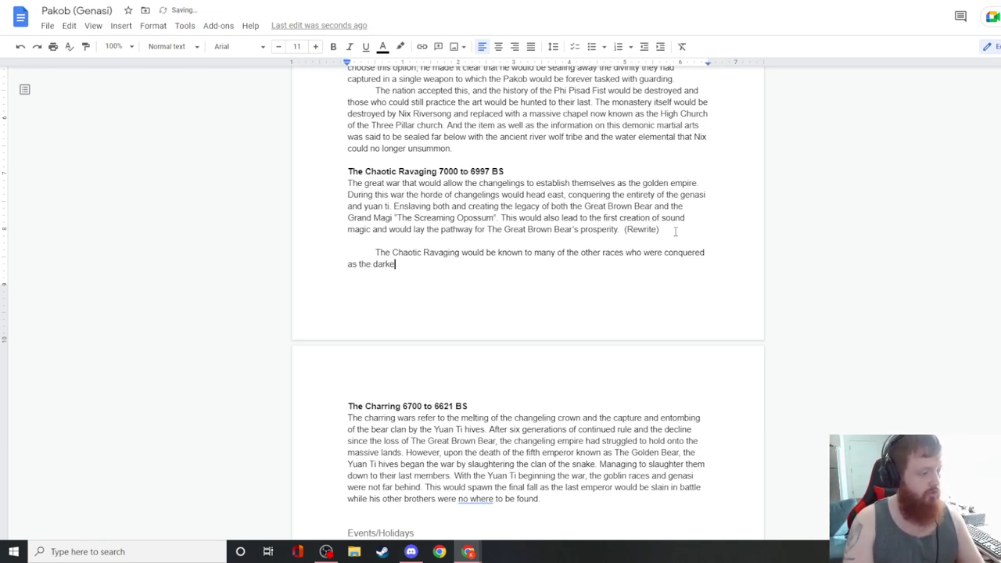
{"action": "type", "text": "st period in thei"}
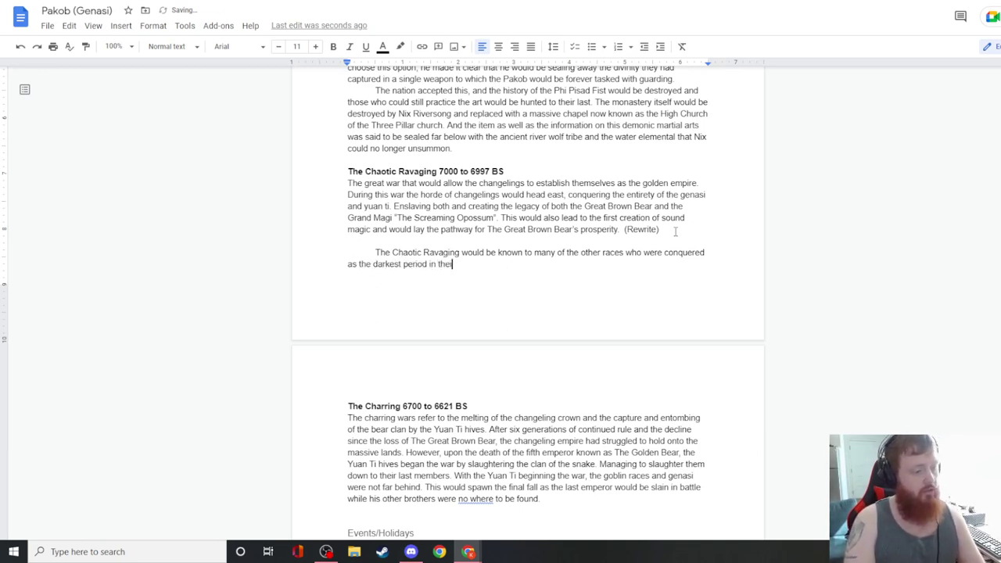
{"action": "type", "text": "r history. However for the Pakob, this would "}
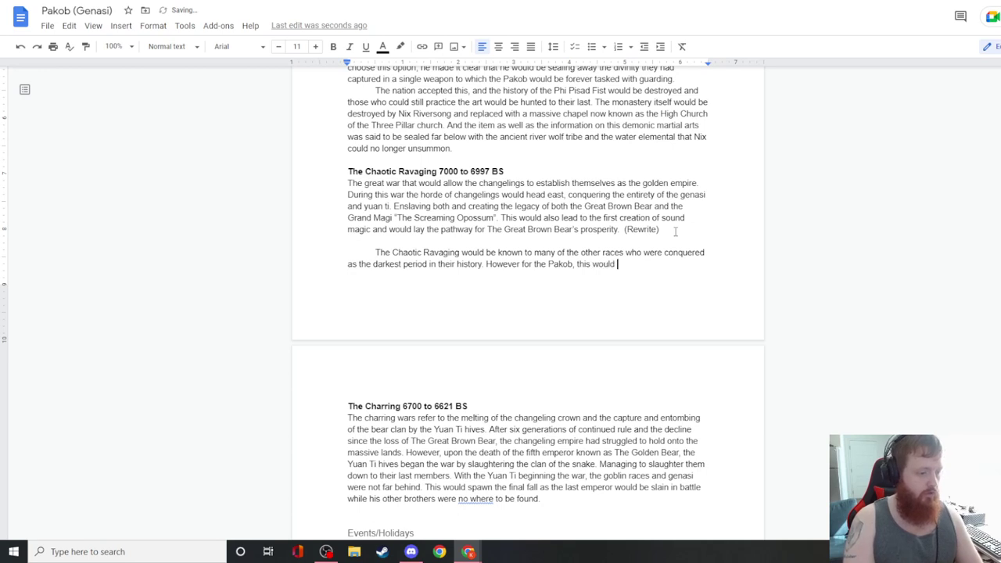
{"action": "type", "text": "not exactly be the"}
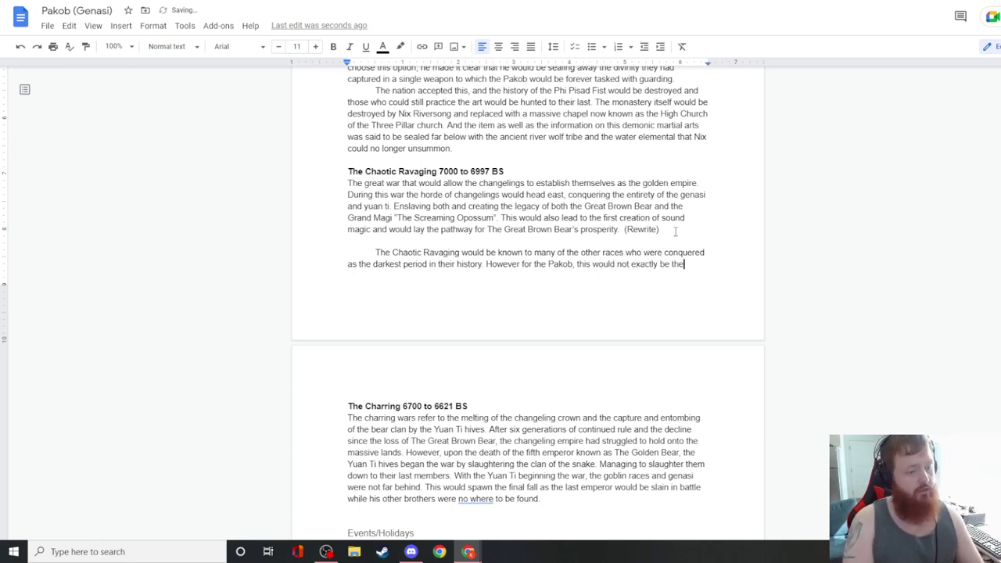
{"action": "type", "text": " case. While th"}
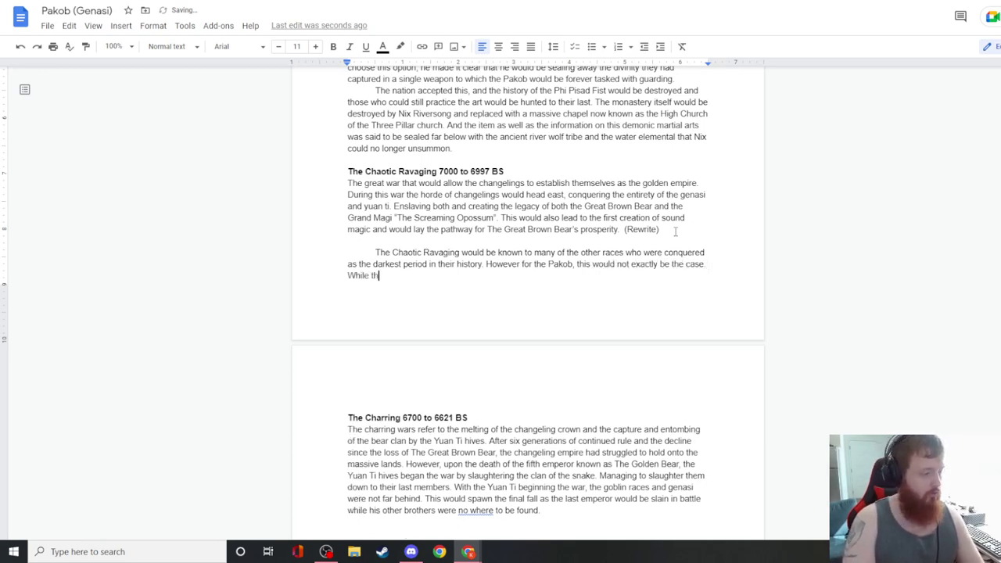
- Extend the unfinished sentence to read "While the nation was conquered, much of the Pakob lands are said to have"
{"action": "type", "text": "e nation was conq"}
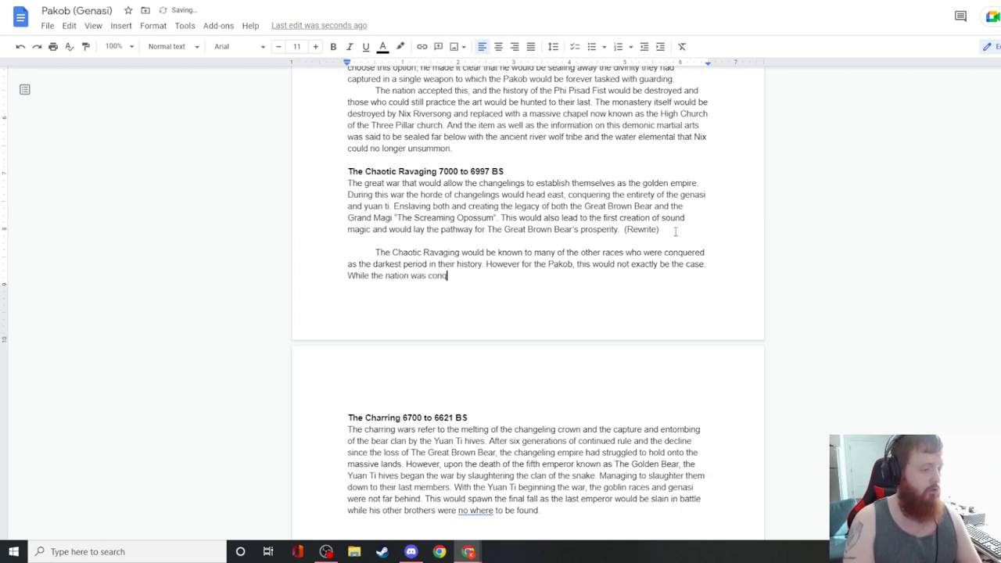
{"action": "type", "text": "uered, much "}
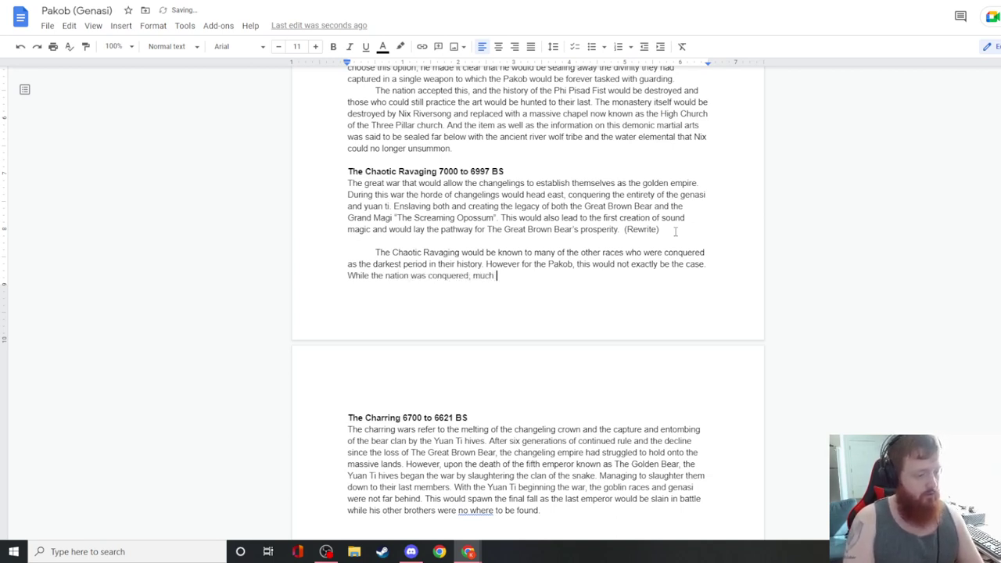
{"action": "type", "text": "of the Pkob la"}
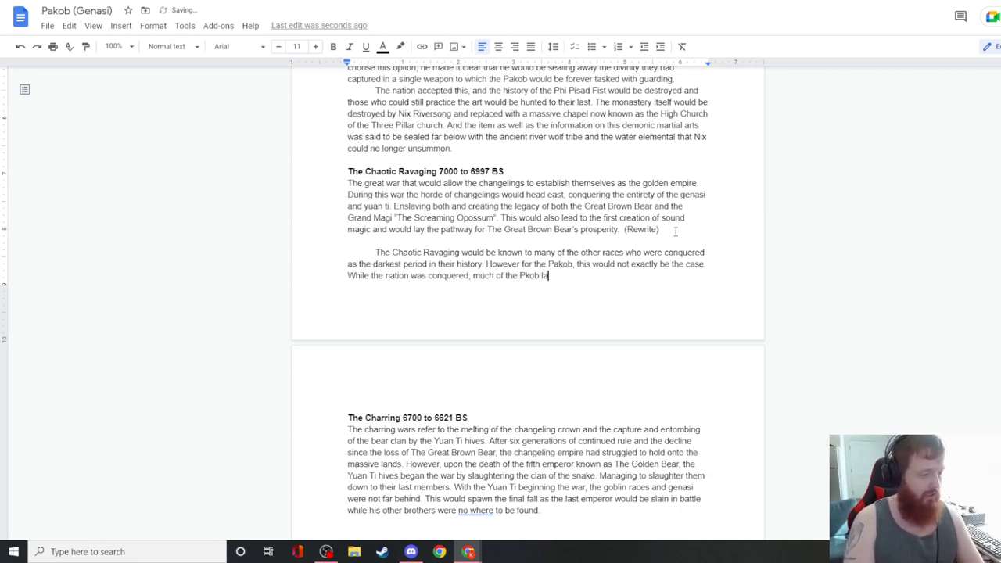
{"action": "key", "text": "BackSpace"}
{"action": "key", "text": "BackSpace"}
{"action": "key", "text": "BackSpace"}
{"action": "key", "text": "BackSpace"}
{"action": "type", "text": "ak"}
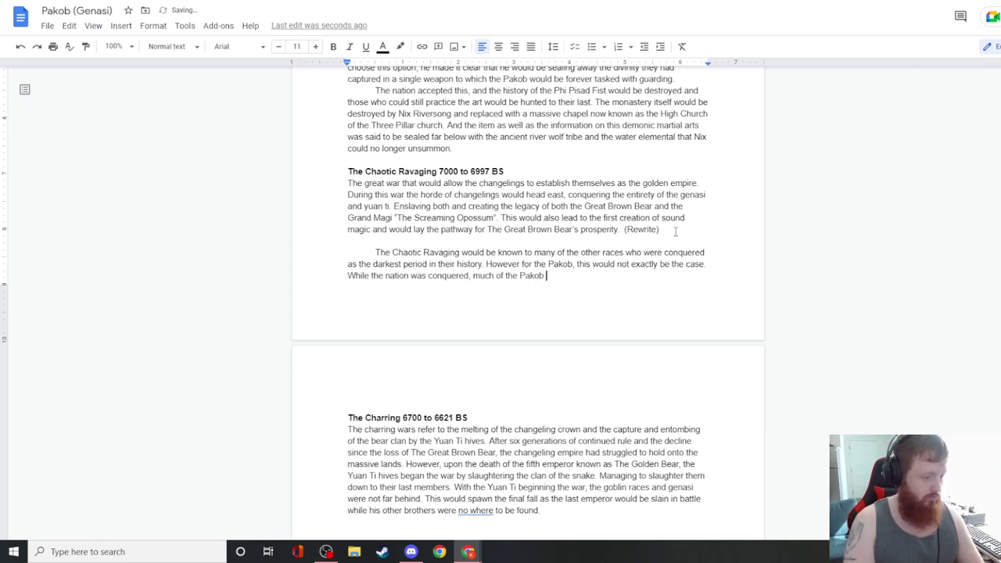
{"action": "type", "text": "ob lands are said"}
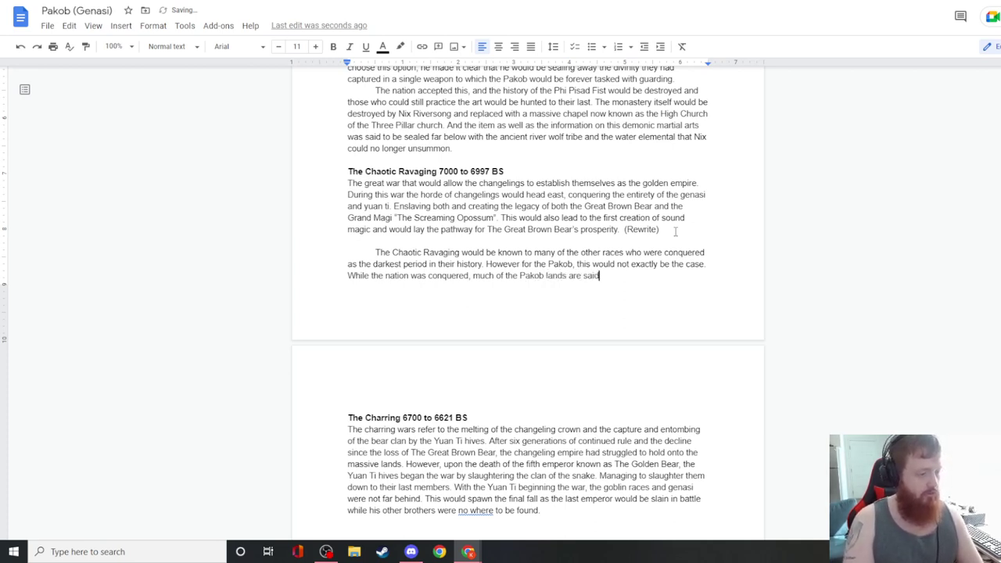
{"action": "type", "text": " to have"}
- Switch to Google Drive and open the Changlings document from the "Lore not done" folder inside "Shifters, Changlings"
{"action": "key", "text": "ctrl+Tab"}
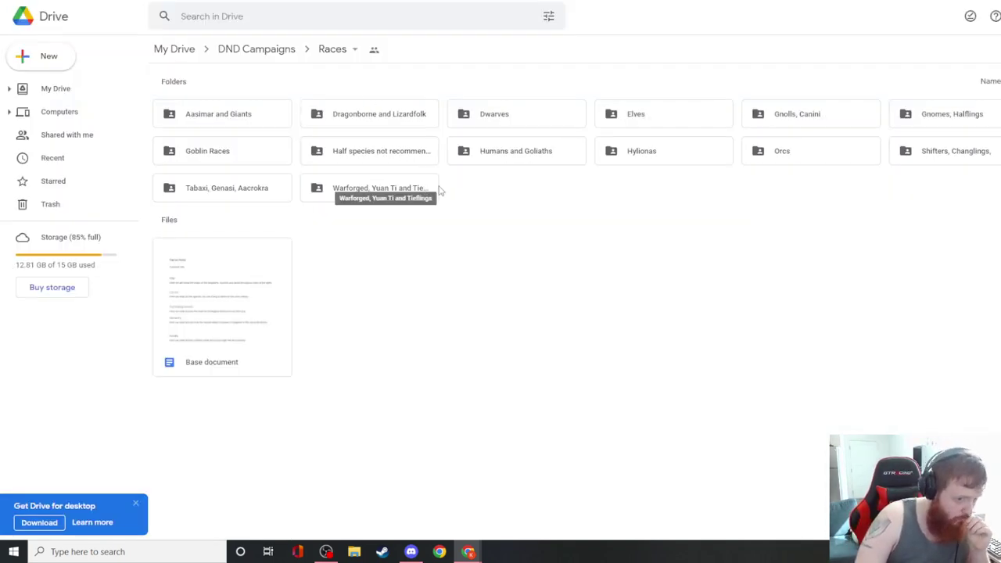
{"action": "double_click", "coordinate": [946, 150]}
{"action": "left_click", "coordinate": [286, 115]}
{"action": "double_click", "coordinate": [286, 115]}
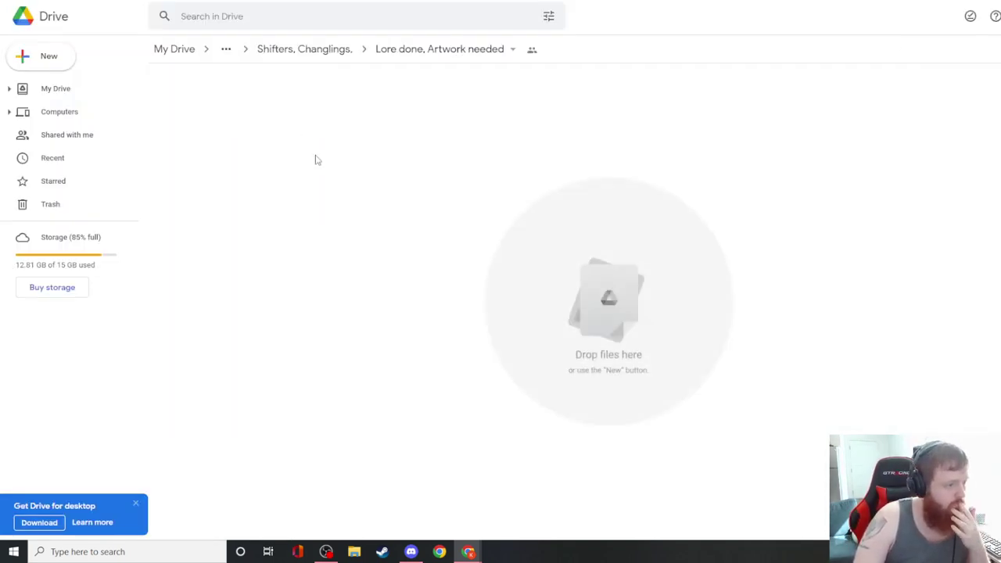
{"action": "key", "text": "alt+Left"}
{"action": "double_click", "coordinate": [337, 122]}
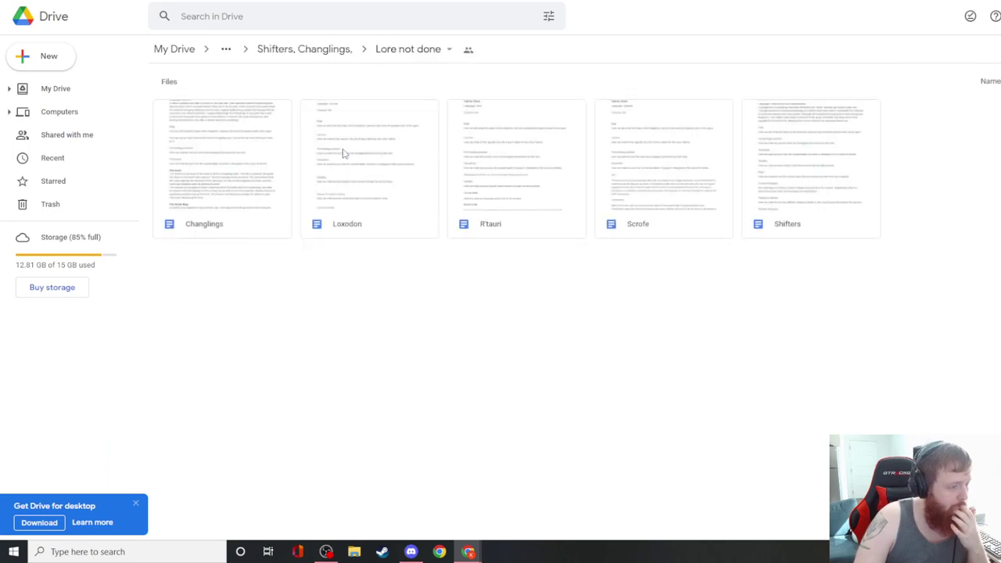
{"action": "double_click", "coordinate": [259, 136]}
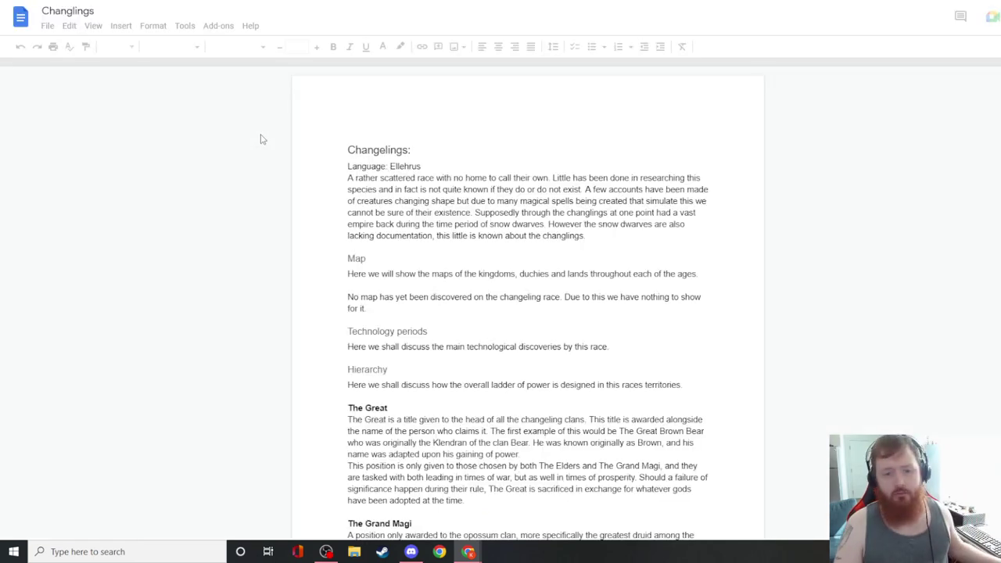
- Review the Chaotic Ravaging 7000 to 6997 BS entry in the Wars section of the Changlings document
{"action": "scroll", "coordinate": [262, 140], "scroll_direction": "down", "scroll_amount": 10}
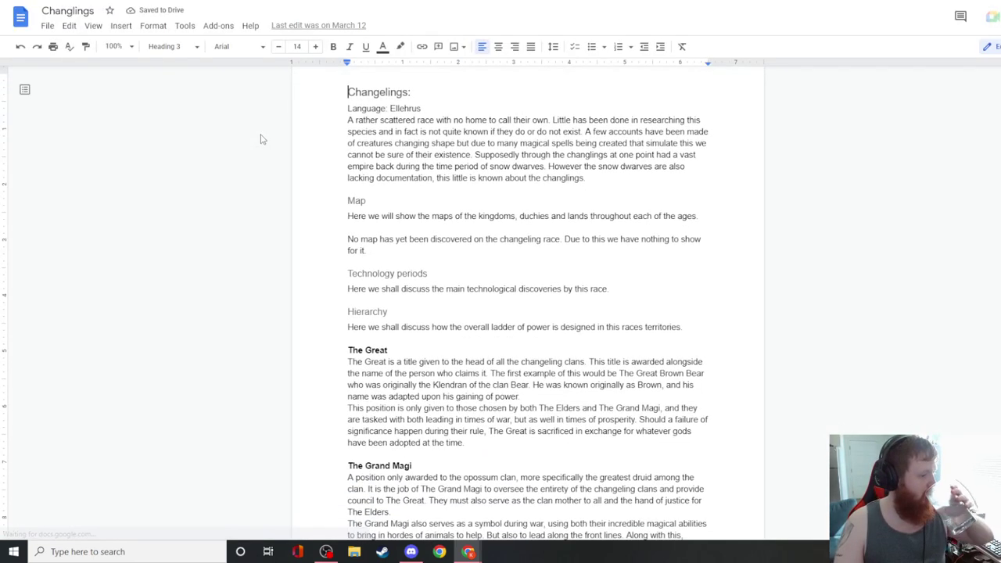
{"action": "scroll", "coordinate": [262, 139], "scroll_direction": "down", "scroll_amount": 15}
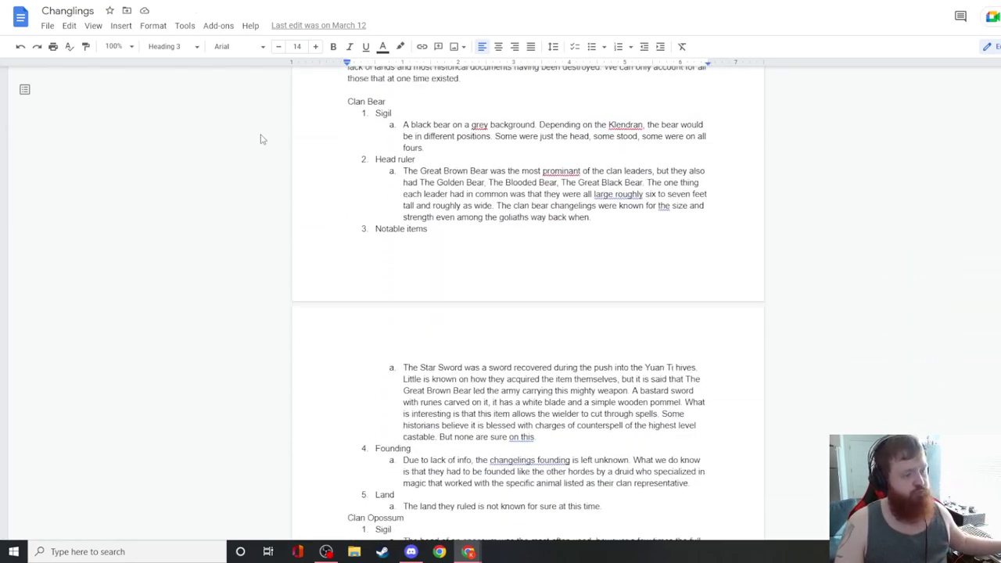
{"action": "scroll", "coordinate": [262, 139], "scroll_direction": "down", "scroll_amount": 15}
{"action": "scroll", "coordinate": [262, 139], "scroll_direction": "down", "scroll_amount": 5}
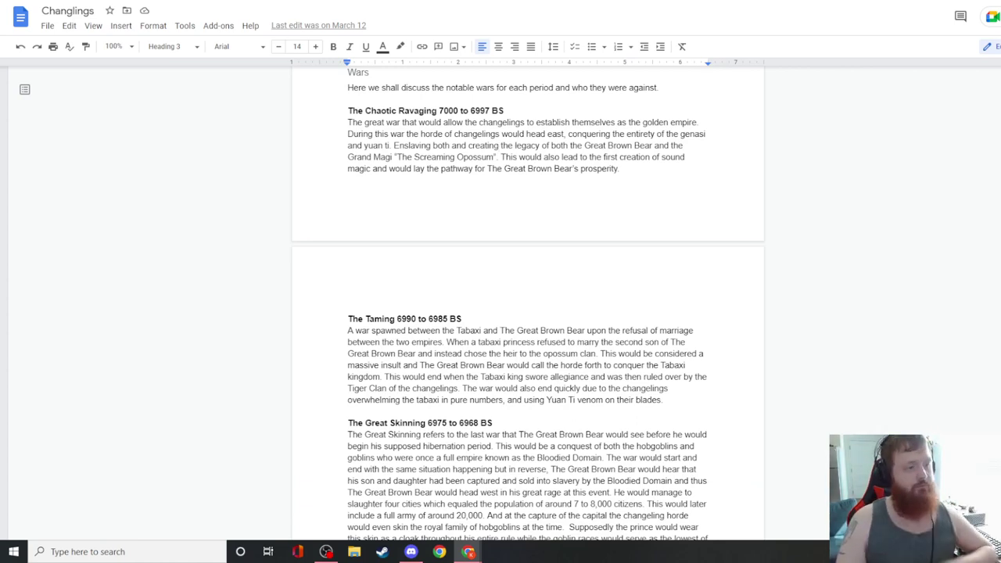
- Return to the Pakob (Genasi) document and continue the paragraph with "been left alone. This is said to be due to Nix Riversongs protection"
{"action": "key", "text": "ctrl+Tab"}
{"action": "key", "text": "ctrl+Tab"}
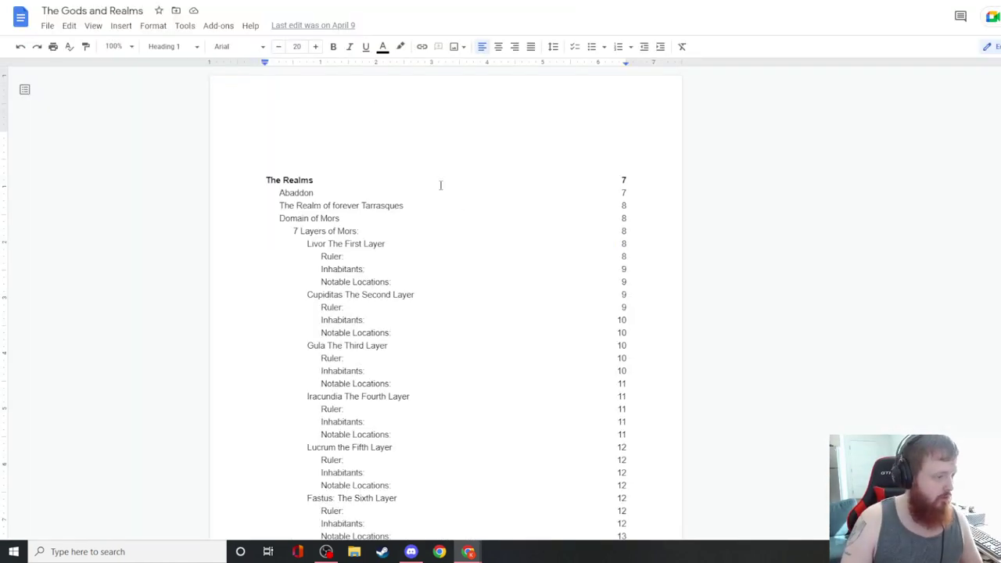
{"action": "key", "text": "ctrl+Tab"}
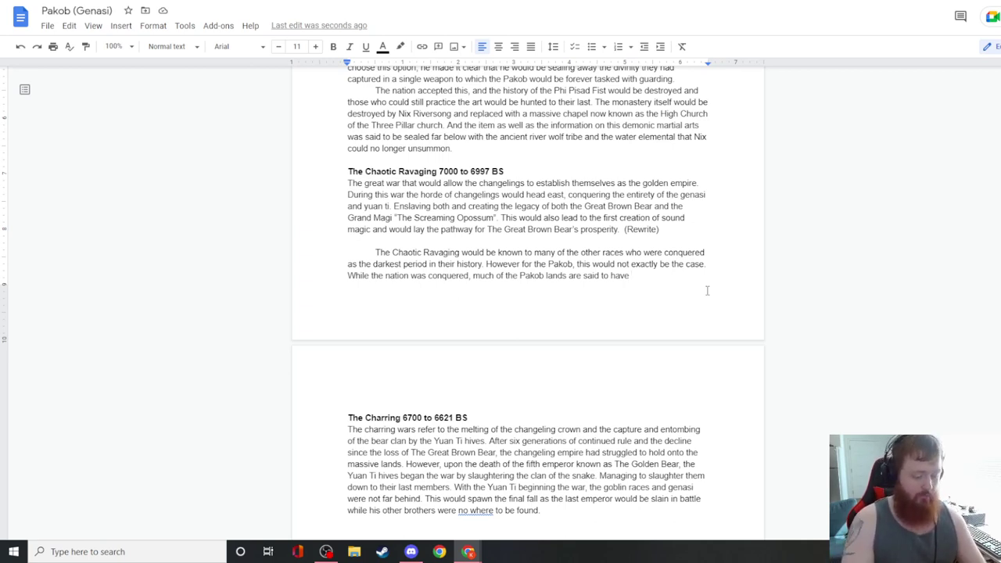
{"action": "type", "text": "been left "}
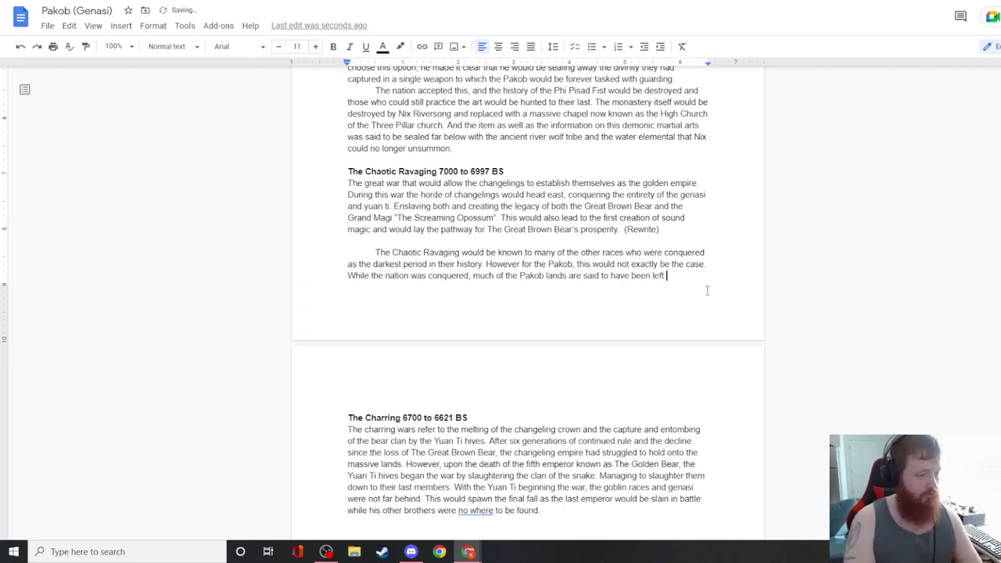
{"action": "type", "text": "alone. T"}
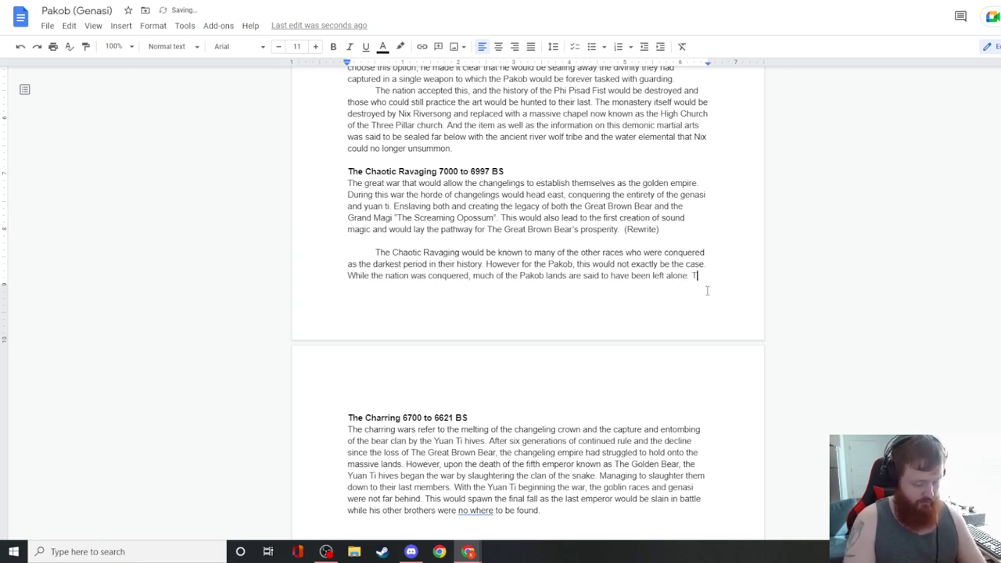
{"action": "type", "text": "his is said to be d"}
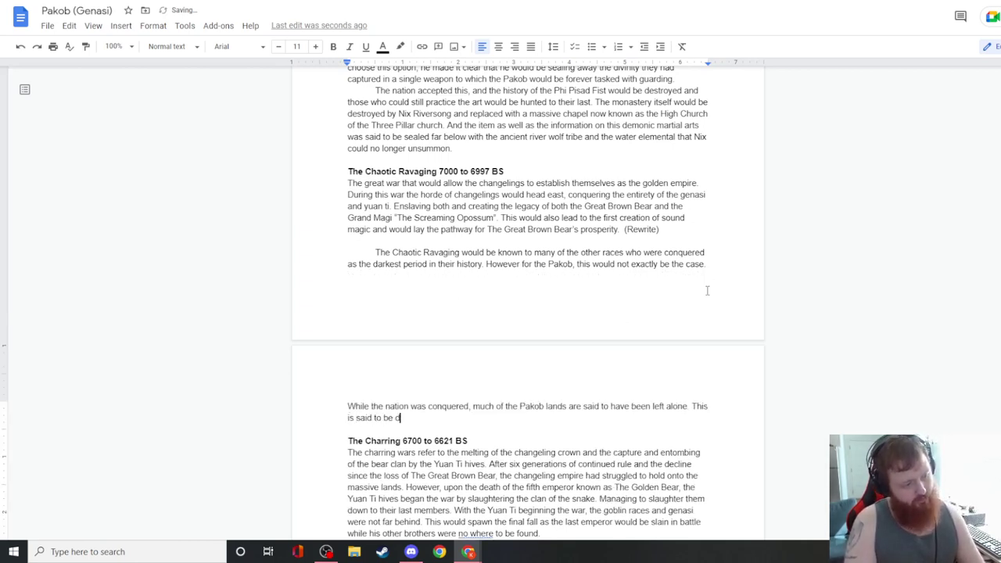
{"action": "type", "text": "ue to Nix R"}
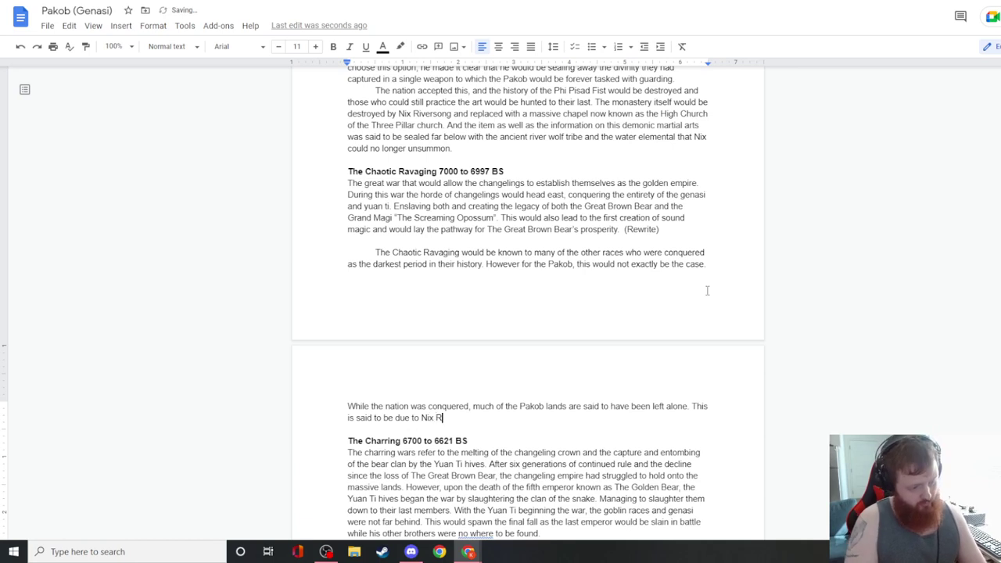
{"action": "type", "text": "iversongs protection"}
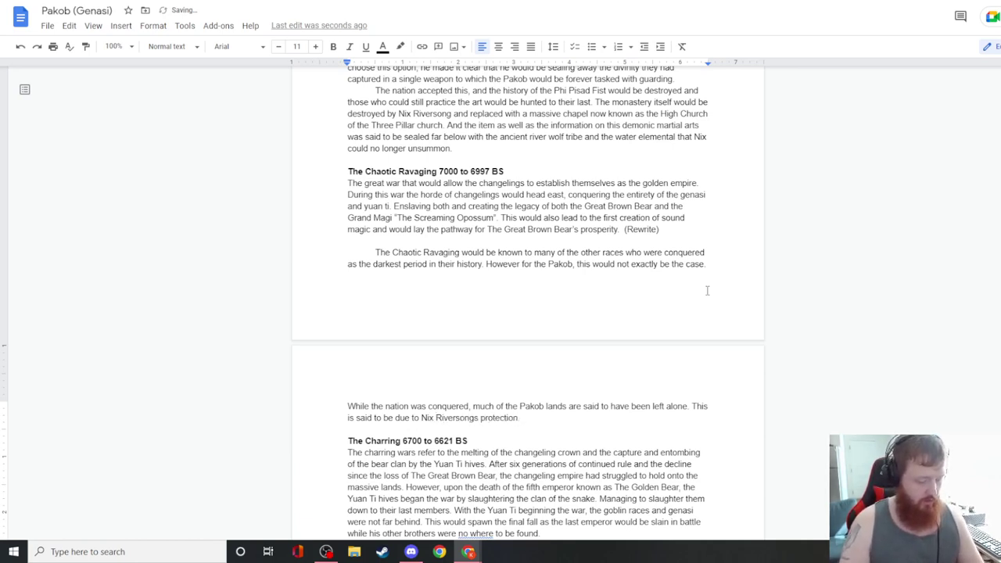
- Continue the paragraph with ". In a show of good faith only a year after The Humbling. But in truth, the"
{"action": "type", "text": ". In a show of "}
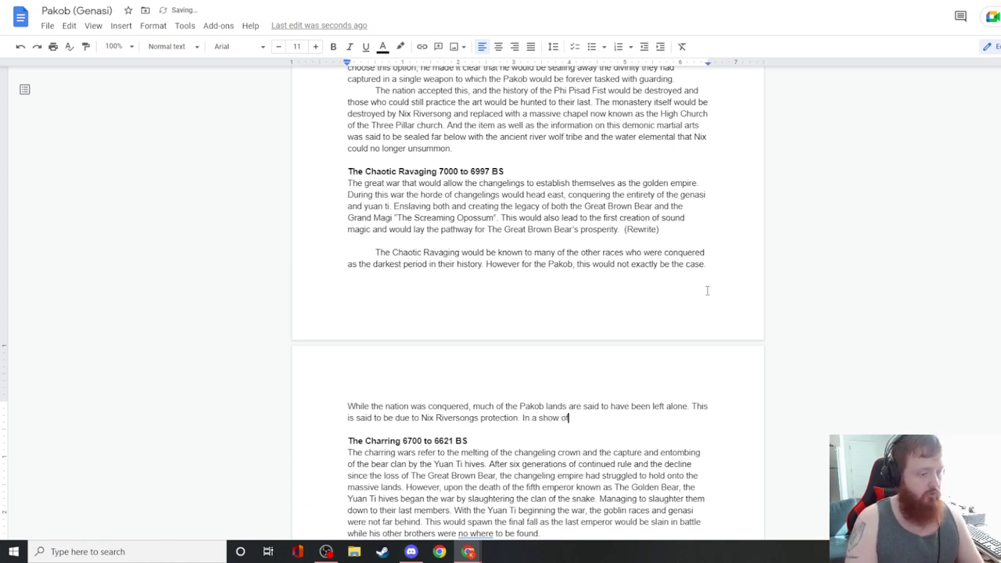
{"action": "type", "text": "good faith only a ye"}
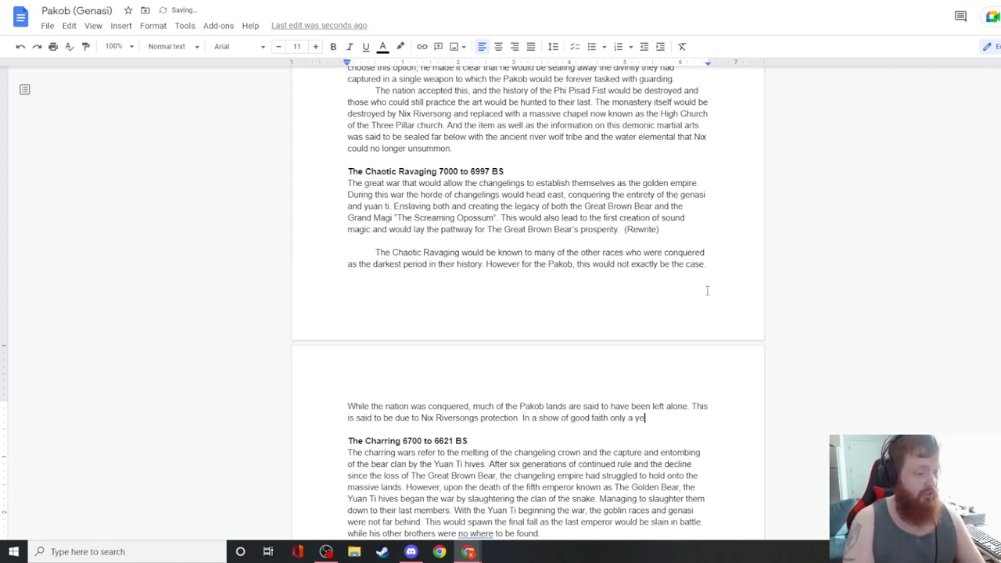
{"action": "type", "text": "ar after the"}
{"action": "key", "text": "BackSpace"}
{"action": "key", "text": "BackSpace"}
{"action": "key", "text": "BackSpace"}
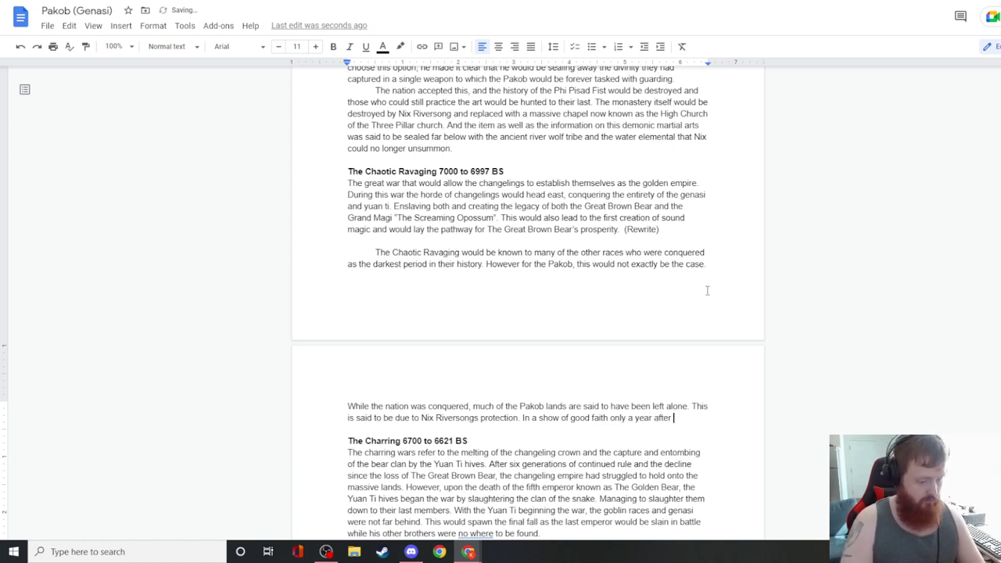
{"action": "type", "text": "The Humbli"}
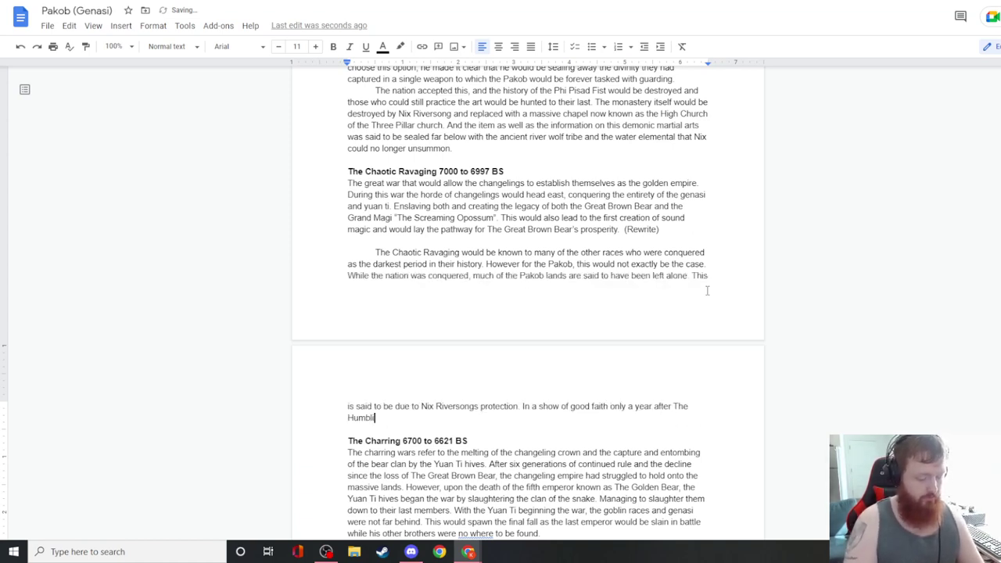
{"action": "type", "text": "ng. But in truth, the "}
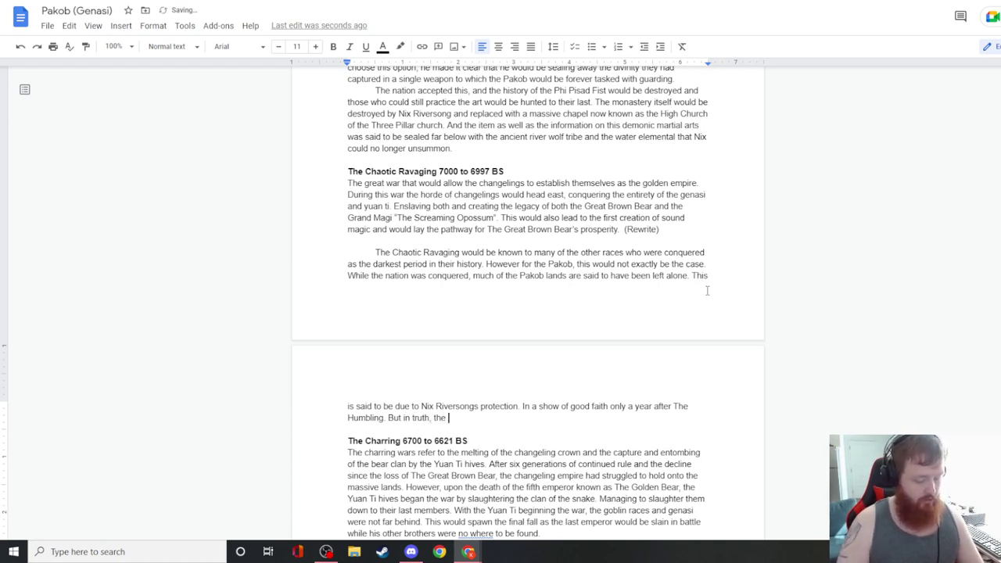
- Continue the paragraph with "Changlings knew that going and destroying the nation after it swore fealty and became one of the main"
{"action": "type", "text": "Changlings knew that go"}
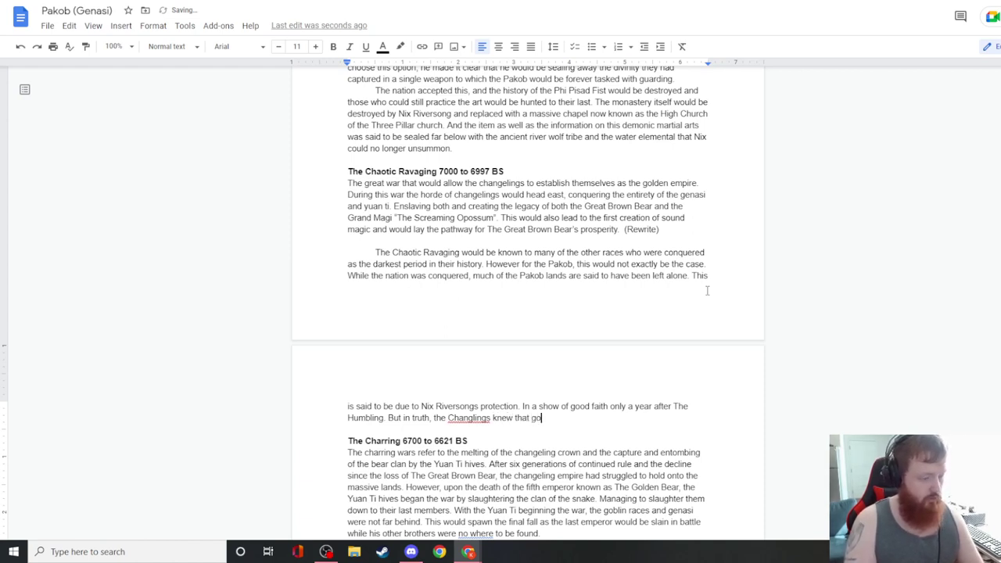
{"action": "type", "text": "ing and destro"}
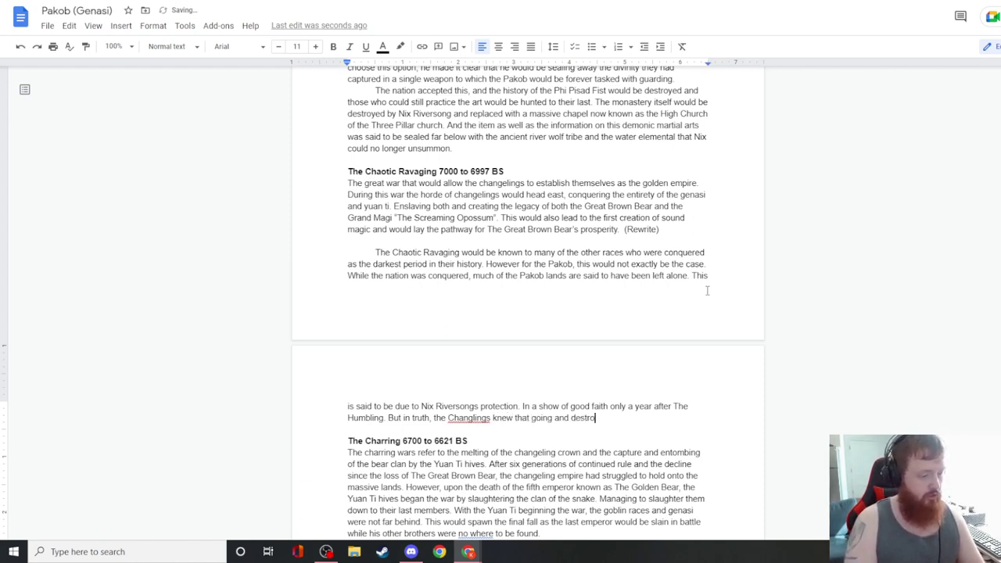
{"action": "type", "text": "ying the nation af"}
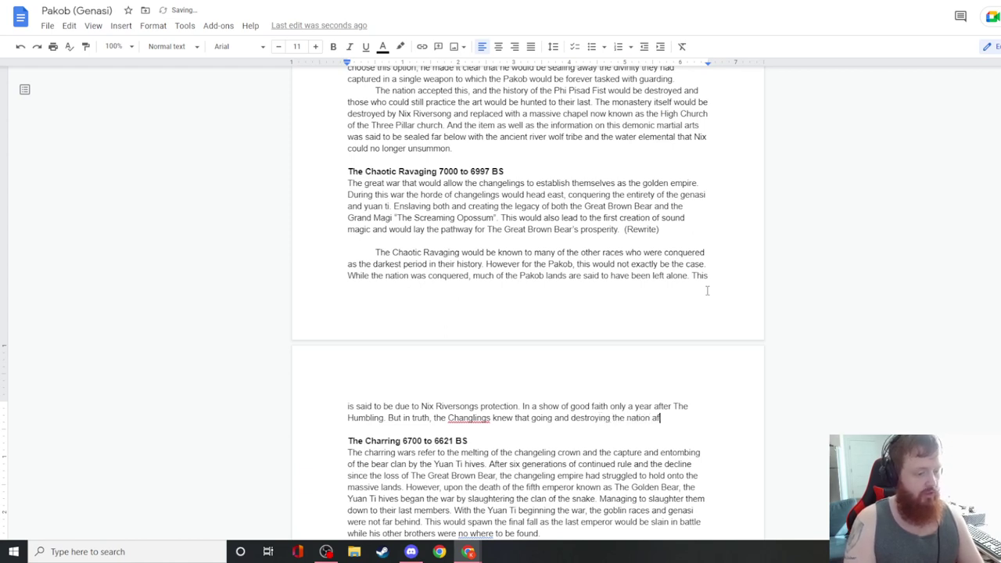
{"action": "type", "text": "ter it swore fea"}
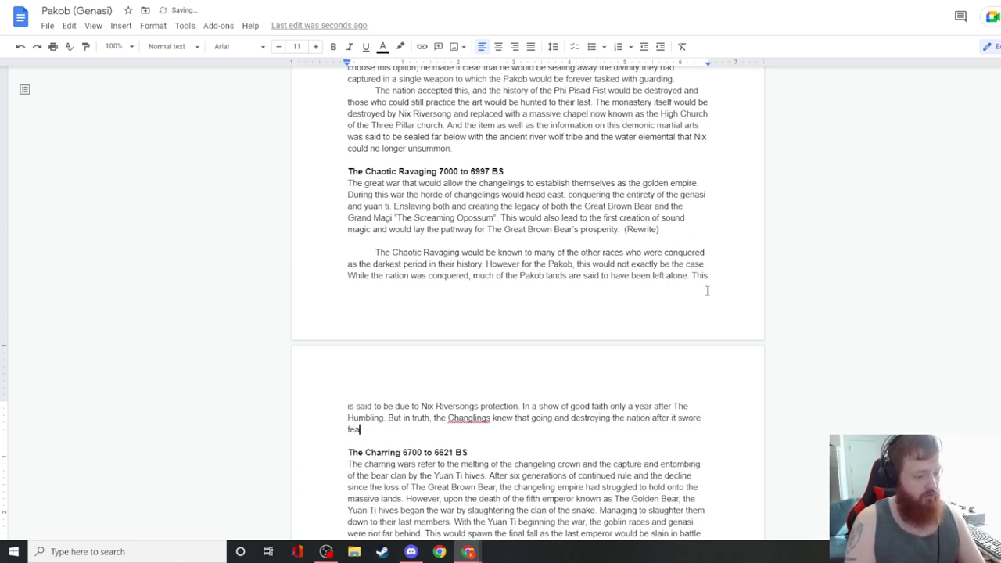
{"action": "type", "text": "lty and bec"}
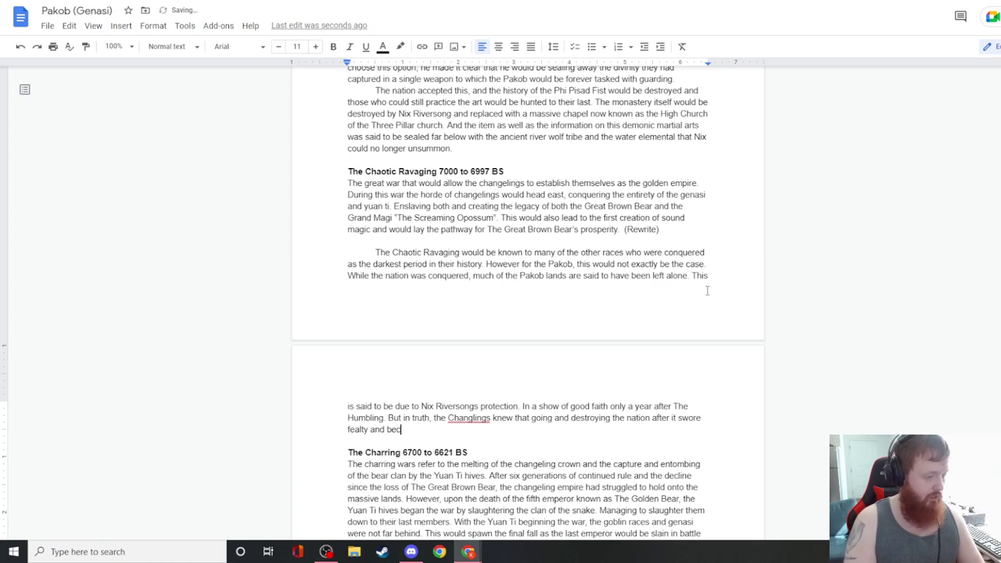
{"action": "type", "text": "ame one of the main"}
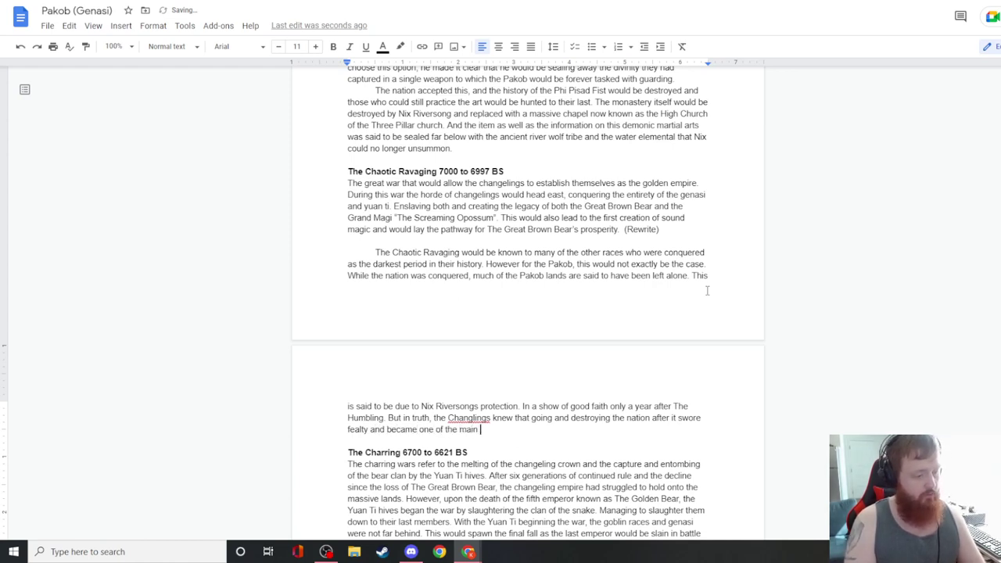
- Finish the sentence about the nation's fealty with "protectors of the Three Pillar church."
{"action": "type", "text": "protectors of th"}
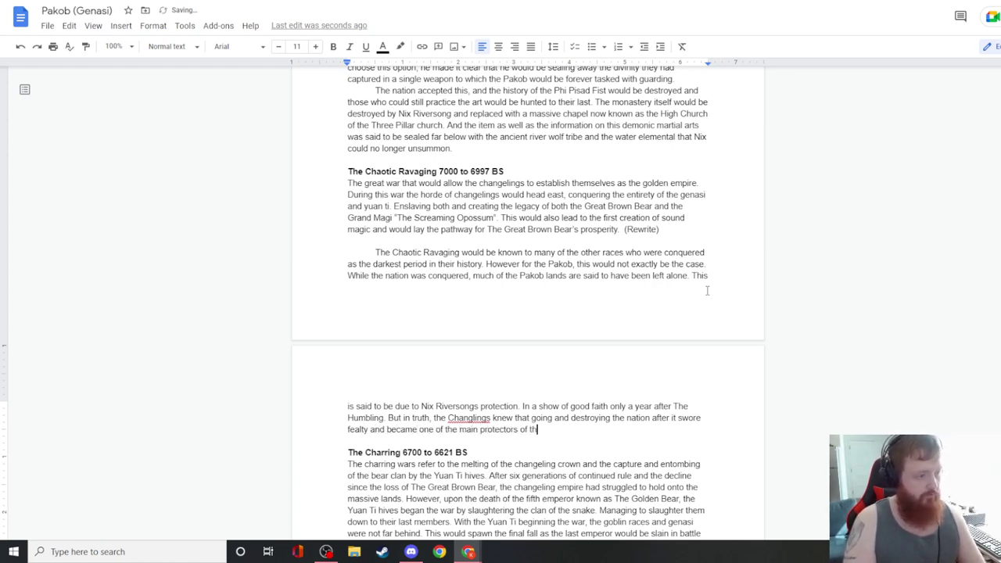
{"action": "type", "text": "e anc"}
{"action": "key", "text": "BackSpace"}
{"action": "key", "text": "BackSpace"}
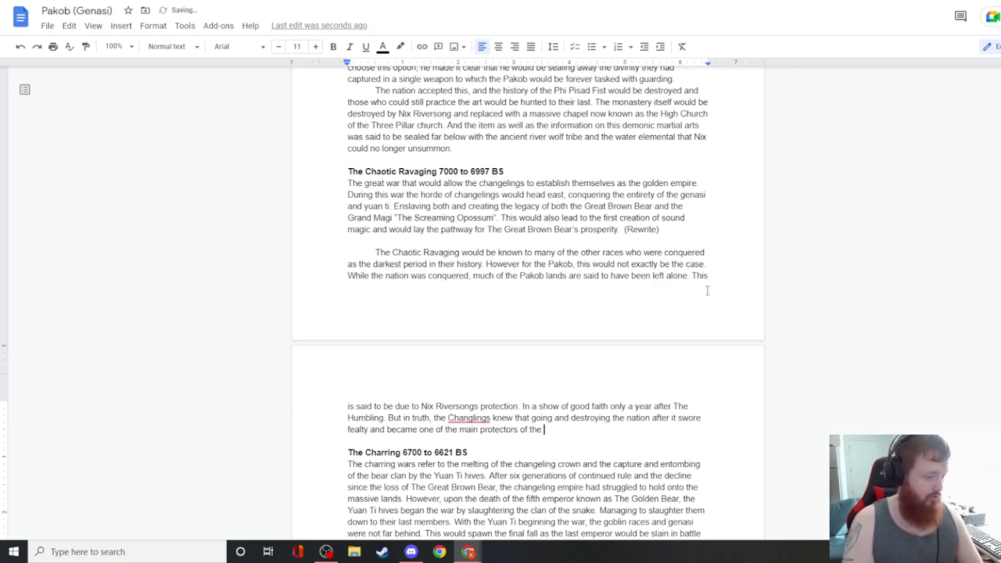
{"action": "type", "text": "hree"}
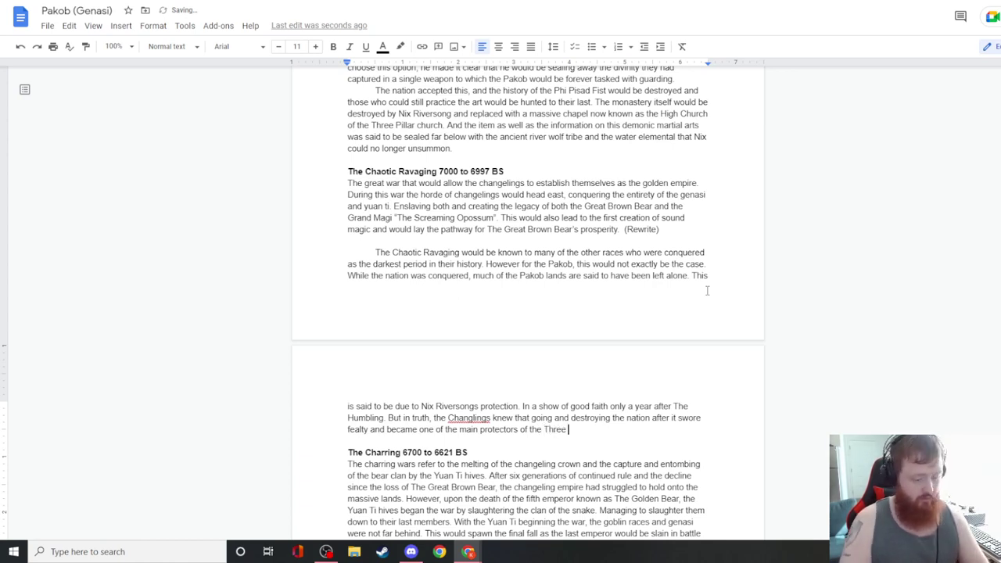
{"action": "type", "text": " Pillar c"}
{"action": "key", "text": "BackSpace"}
{"action": "key", "text": "BackSpace"}
{"action": "type", "text": "churhc"}
{"action": "type", "text": ". "}
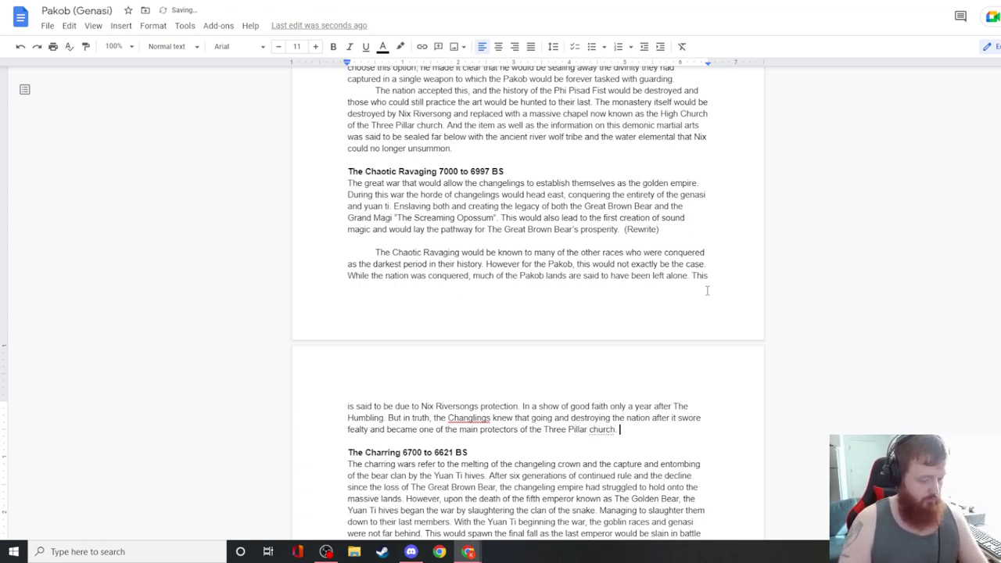
- Add the sentence "It would cause more issues amongst the Changlings to destroy them then was worth at the time."
{"action": "type", "text": "It would "}
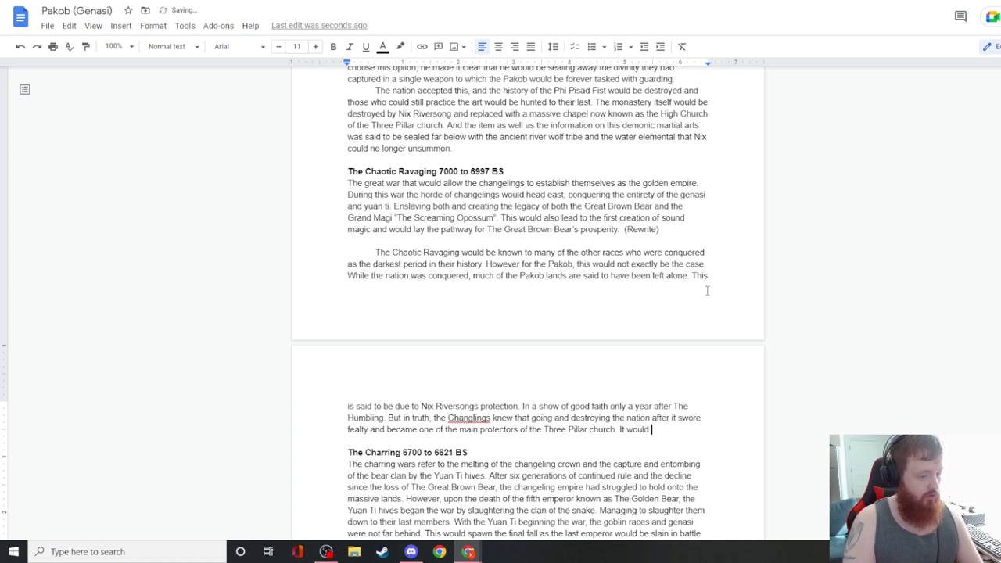
{"action": "type", "text": "cause m"}
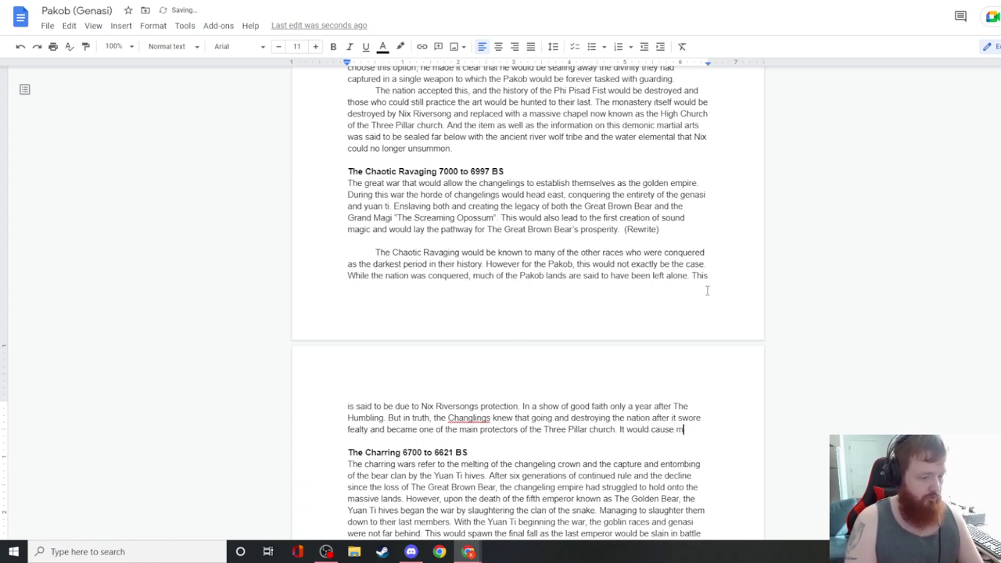
{"action": "type", "text": "ore issues amongst the "}
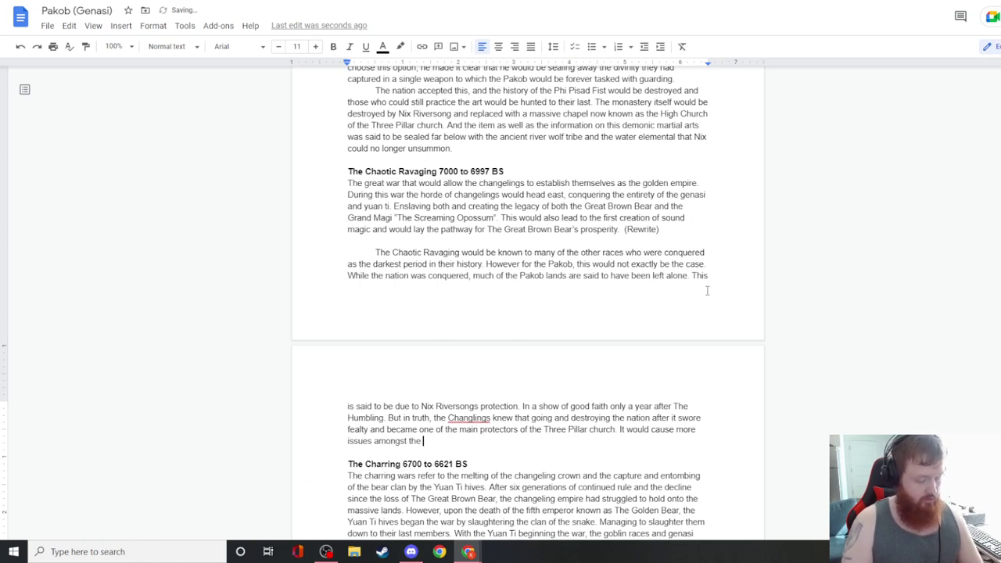
{"action": "type", "text": "Changlings to destroy them a"}
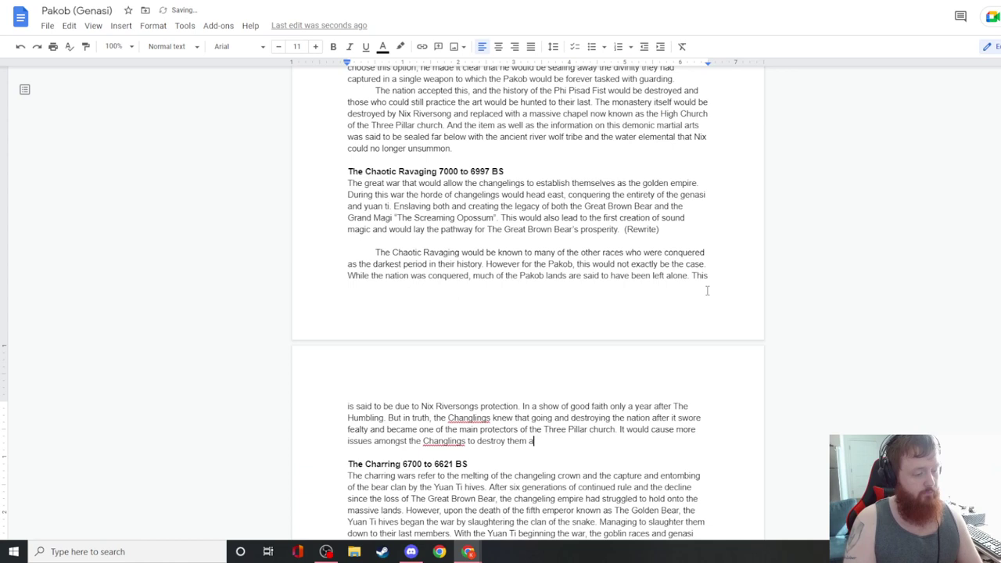
{"action": "key", "text": "BackSpace"}
{"action": "type", "text": "then was worth"}
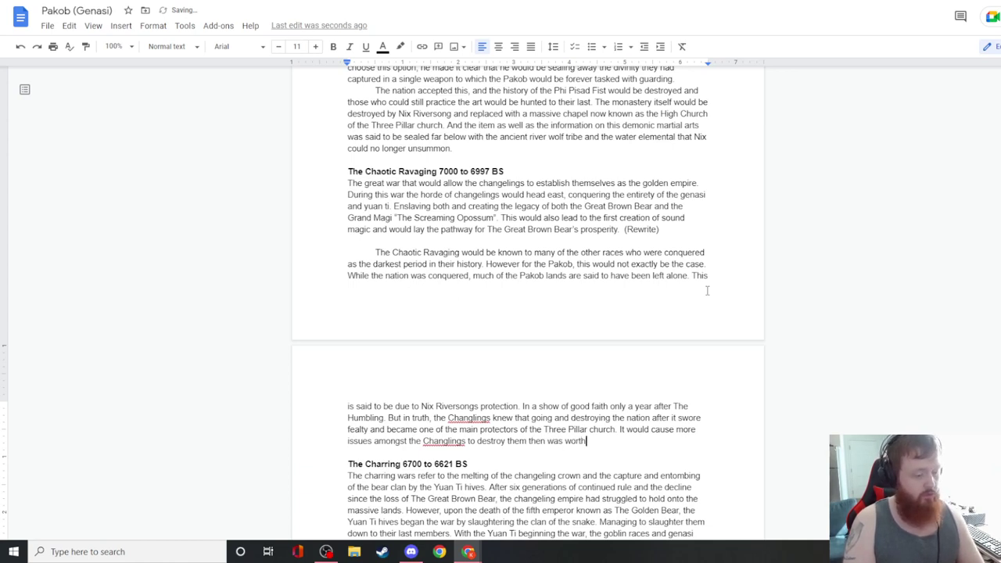
{"action": "type", "text": " at the time."}
- Start a new paragraph with "However, it is noted that the Pakob resistance is said to have fought in a few small towns"
{"action": "key", "text": "Return"}
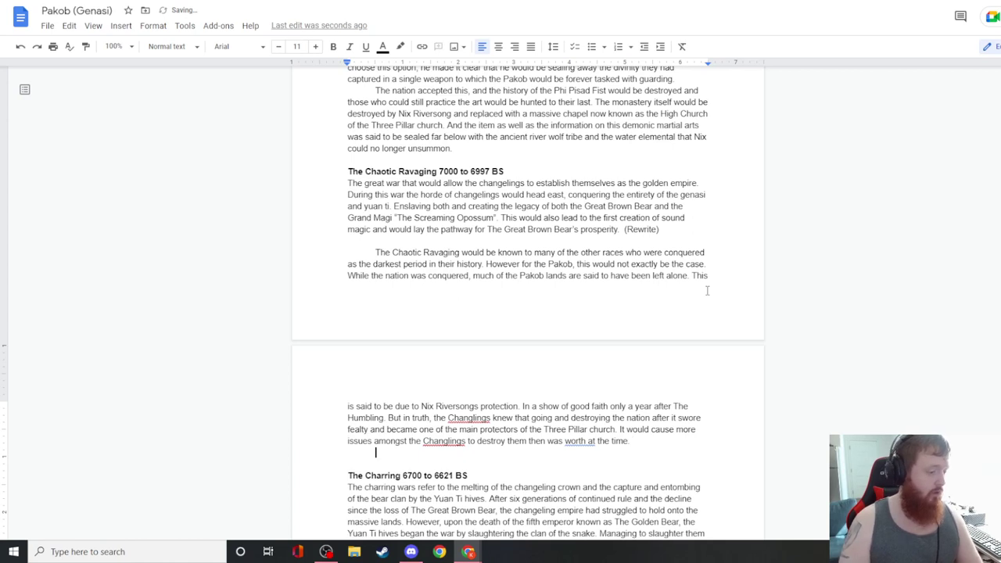
{"action": "type", "text": "However, "}
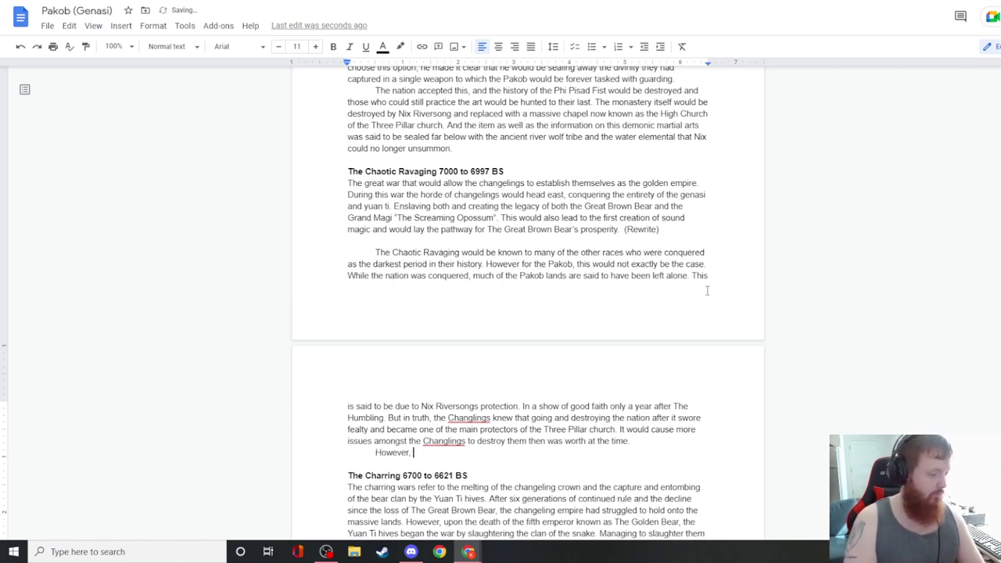
{"action": "type", "text": "it is noted that the "}
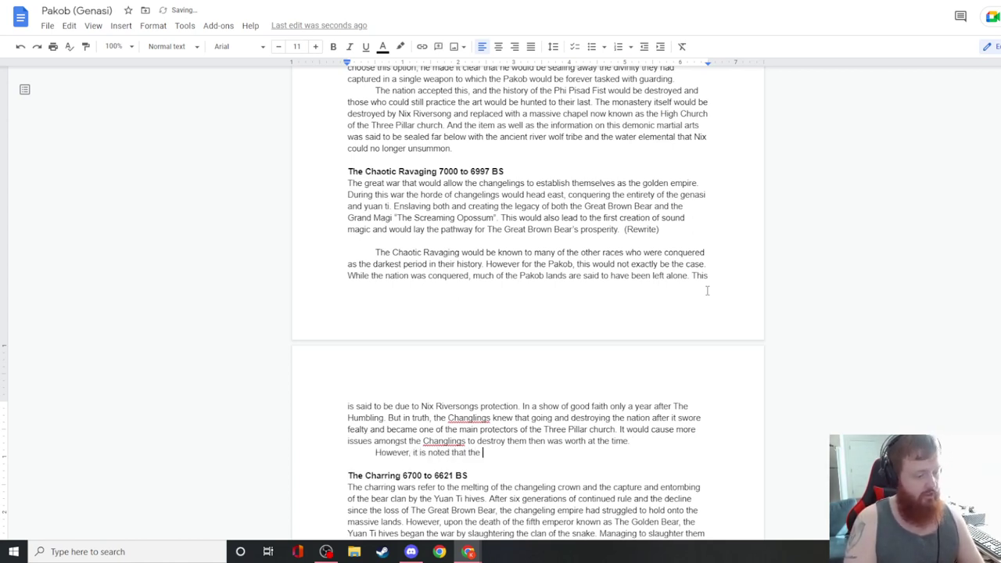
{"action": "type", "text": "Pakob resistance is said to have fought in a few small towns."}
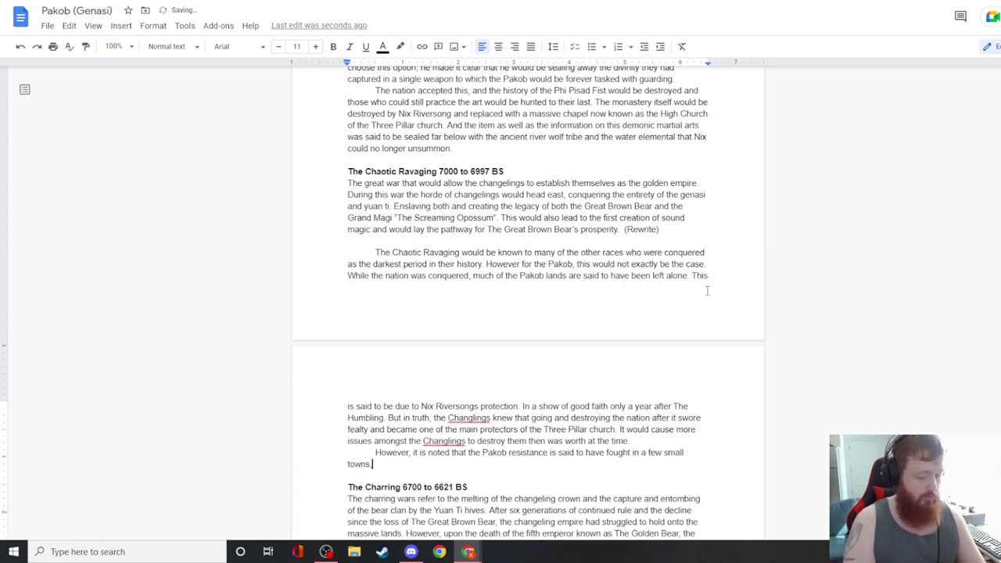
- Extend the Pakob resistance sentence with ", though none would truly stand any sort of a chance."
{"action": "key", "text": "BackSpace"}
{"action": "type", "text": ", though "}
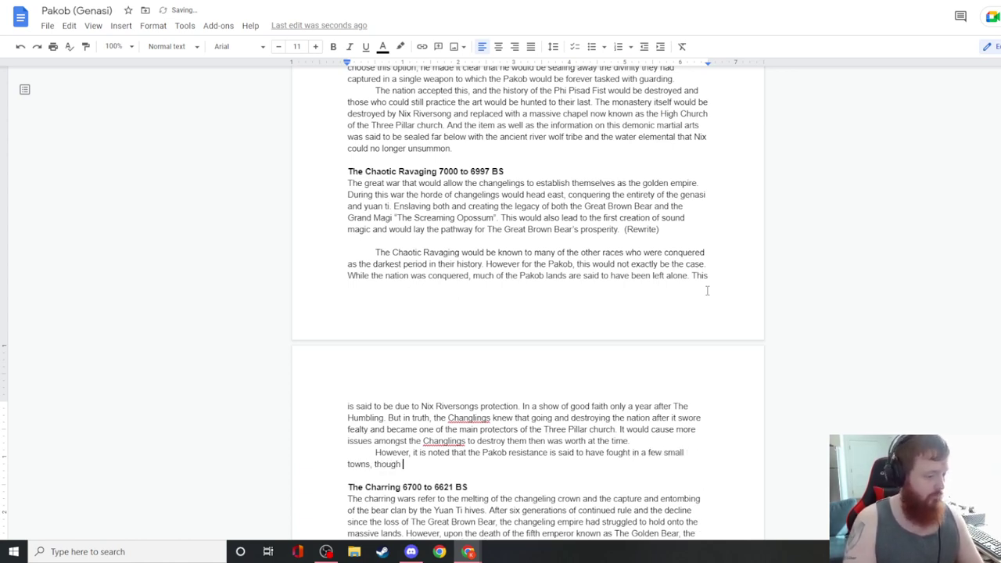
{"action": "type", "text": "none would truly "}
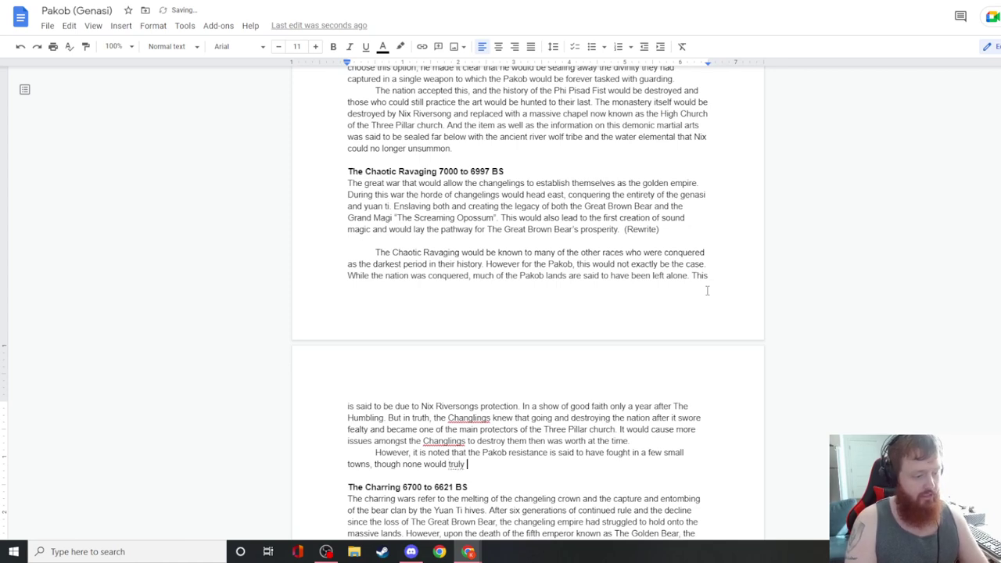
{"action": "type", "text": "stand any sort of a chance."}
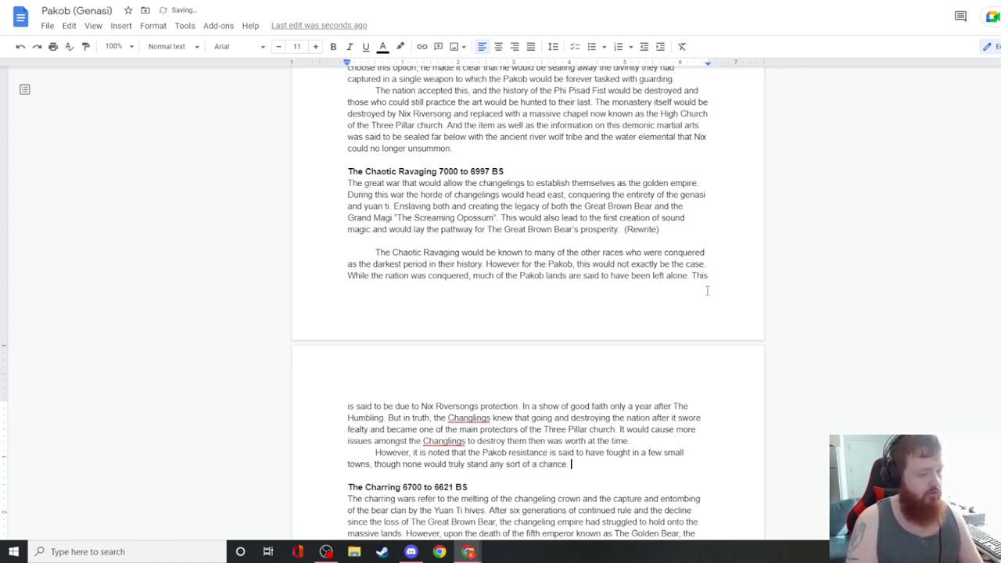
- Review the noted kings and queens list and the Wars entries down to the Chaotic Ravaging paragraph
{"action": "scroll", "coordinate": [527, 339], "scroll_direction": "up", "scroll_amount": 15}
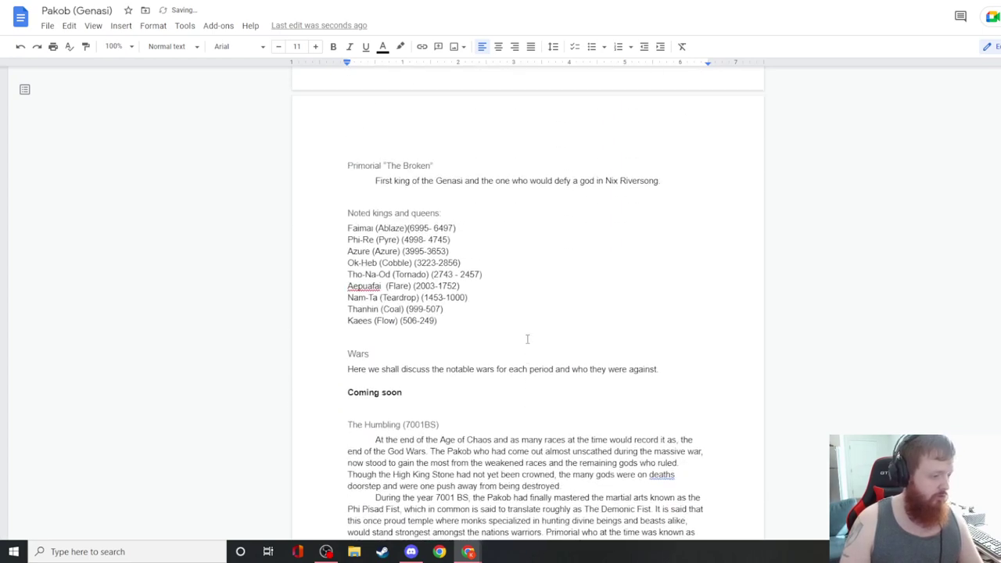
{"action": "scroll", "coordinate": [526, 338], "scroll_direction": "up", "scroll_amount": 1}
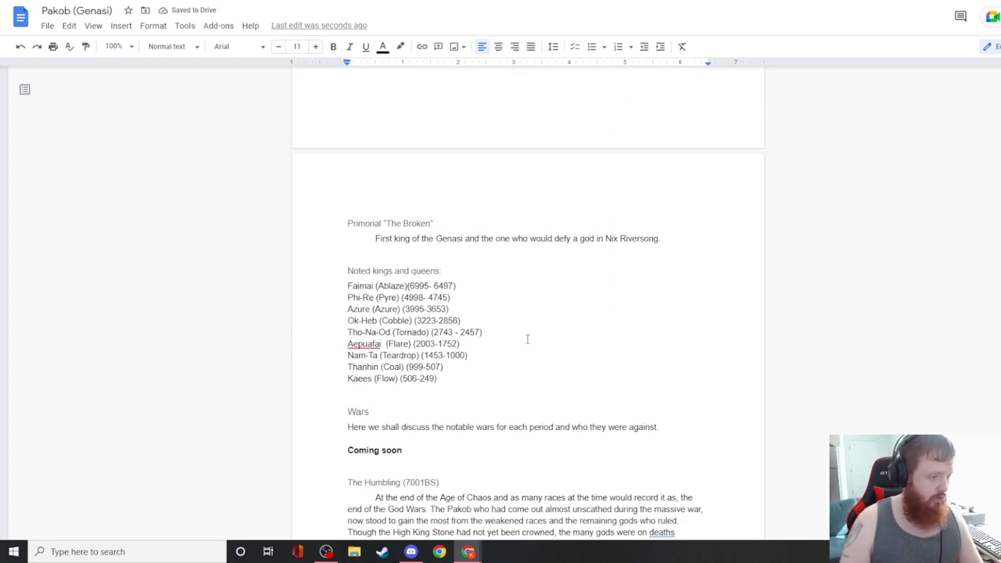
{"action": "scroll", "coordinate": [526, 339], "scroll_direction": "down", "scroll_amount": 15}
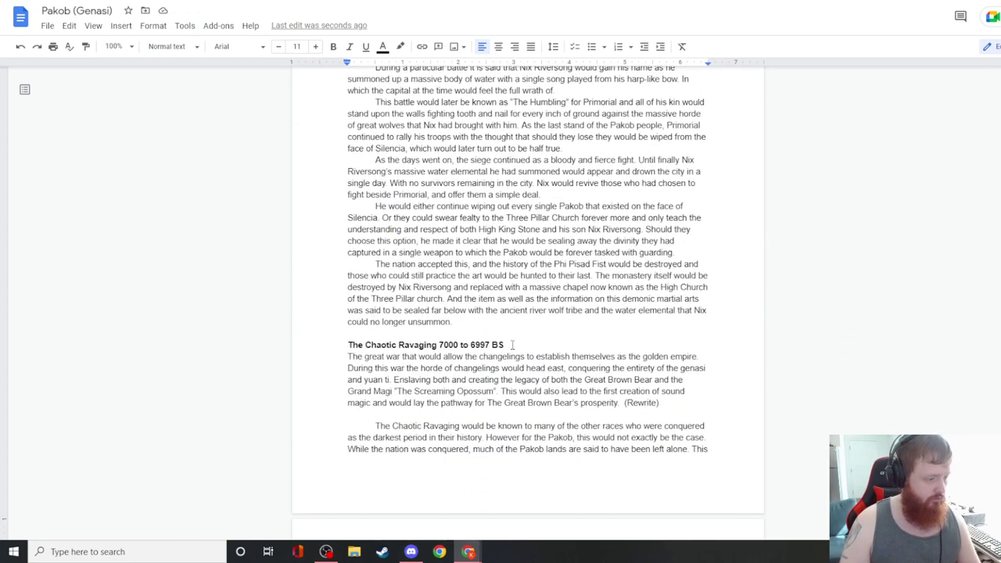
{"action": "scroll", "coordinate": [512, 345], "scroll_direction": "up", "scroll_amount": 15}
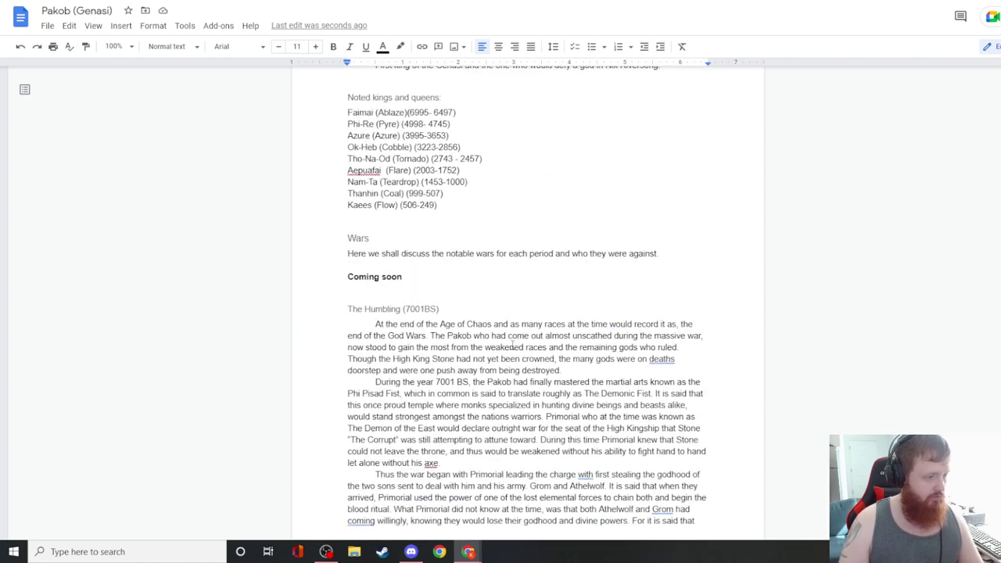
{"action": "scroll", "coordinate": [512, 345], "scroll_direction": "down", "scroll_amount": 10}
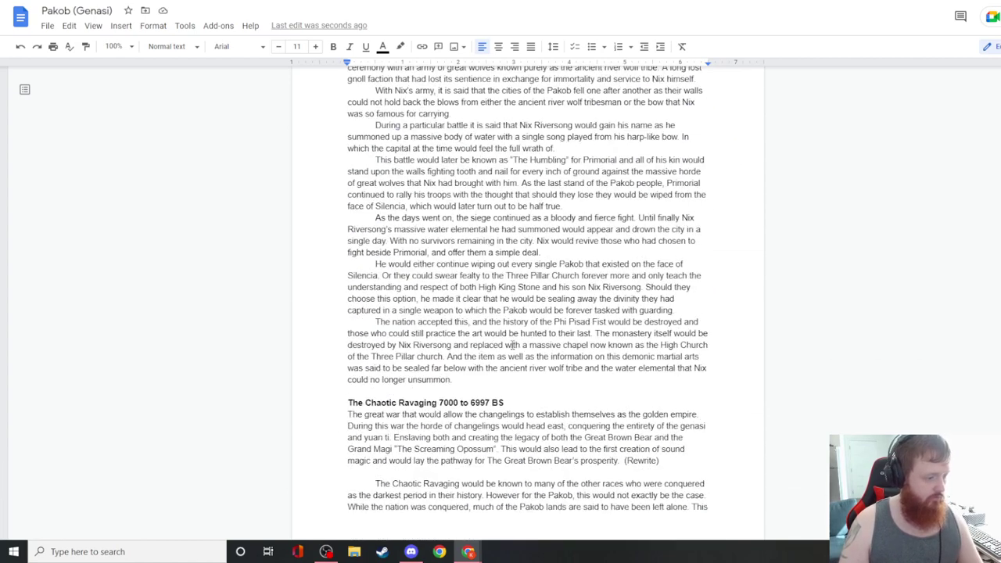
{"action": "scroll", "coordinate": [485, 358], "scroll_direction": "down", "scroll_amount": 1}
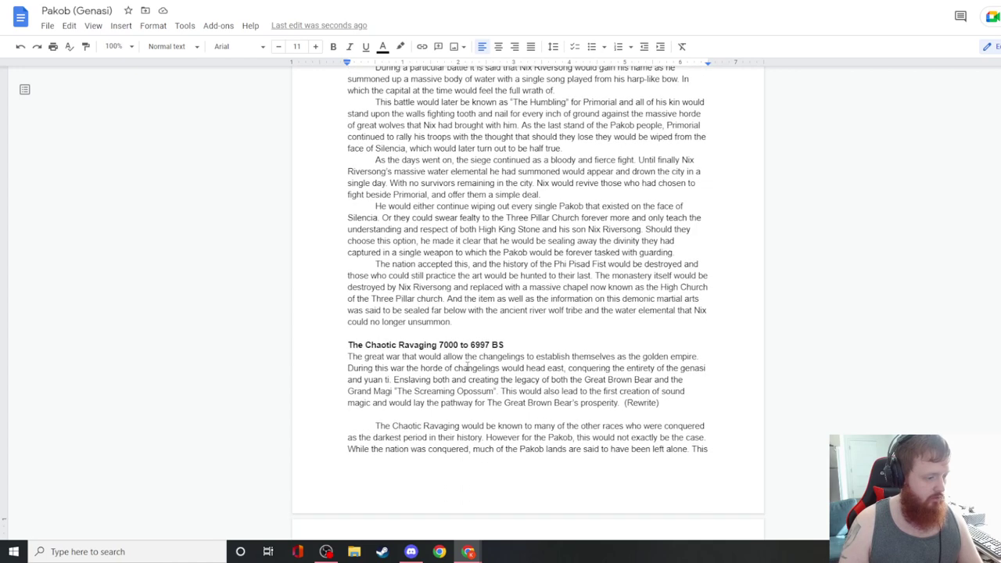
{"action": "scroll", "coordinate": [467, 367], "scroll_direction": "down", "scroll_amount": 5}
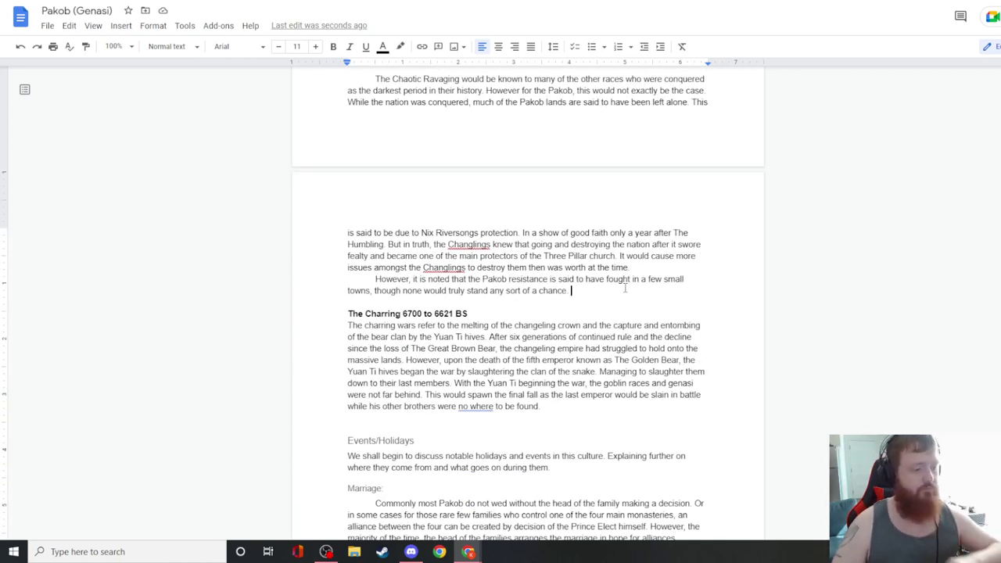
- Continue the paragraph with "Thus The Great Brown Bear would allow a", removing the trial wording "Prince to rule in the"
{"action": "type", "text": "Thus "}
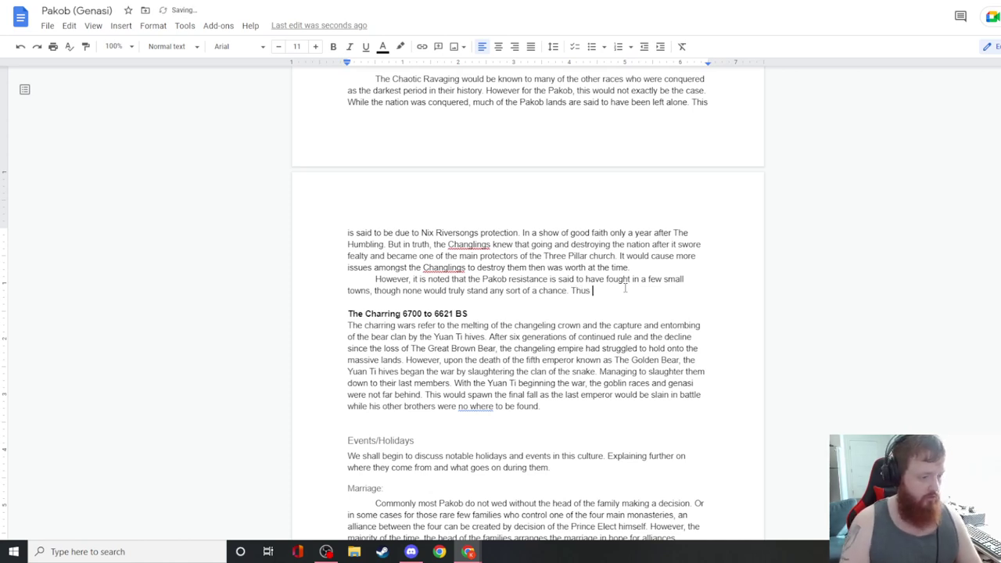
{"action": "type", "text": "The Great Brown Bear would allow "}
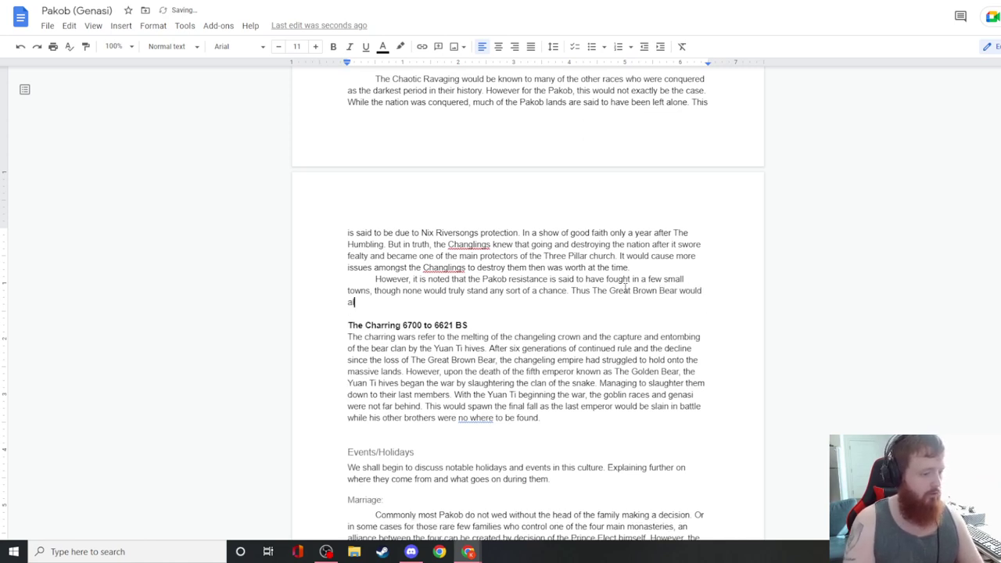
{"action": "type", "text": "a Prince to rule in th"}
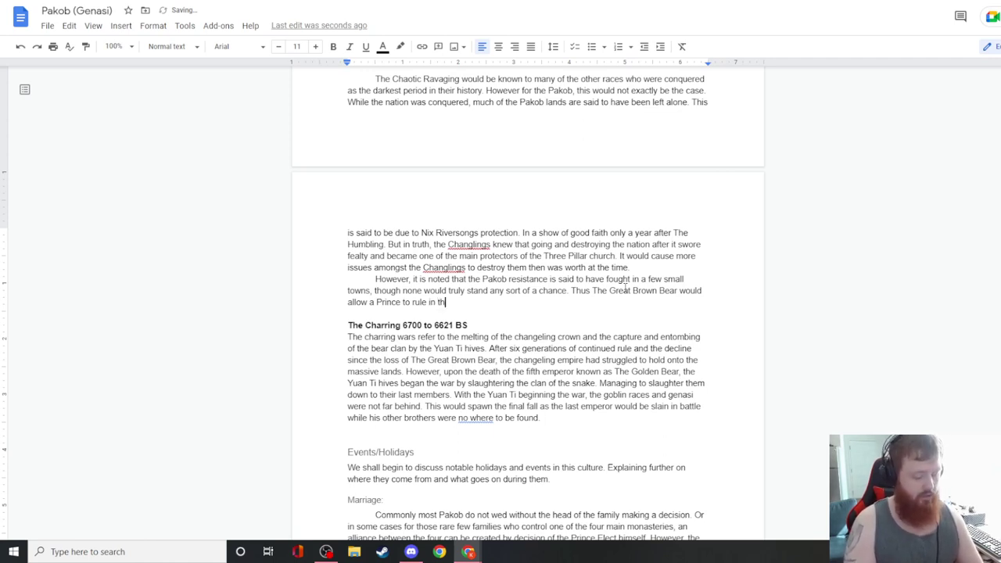
{"action": "type", "text": "e"}
{"action": "key", "text": "BackSpace"}
{"action": "key", "text": "BackSpace"}
{"action": "key", "text": "BackSpace"}
{"action": "key", "text": "BackSpace"}
{"action": "key", "text": "BackSpace"}
{"action": "key", "text": "BackSpace"}
{"action": "key", "text": "BackSpace"}
{"action": "key", "text": "BackSpace"}
{"action": "key", "text": "BackSpace"}
{"action": "key", "text": "BackSpace"}
{"action": "key", "text": "BackSpace"}
{"action": "key", "text": "BackSpace"}
{"action": "key", "text": "BackSpace"}
{"action": "key", "text": "BackSpace"}
{"action": "key", "text": "BackSpace"}
{"action": "key", "text": "BackSpace"}
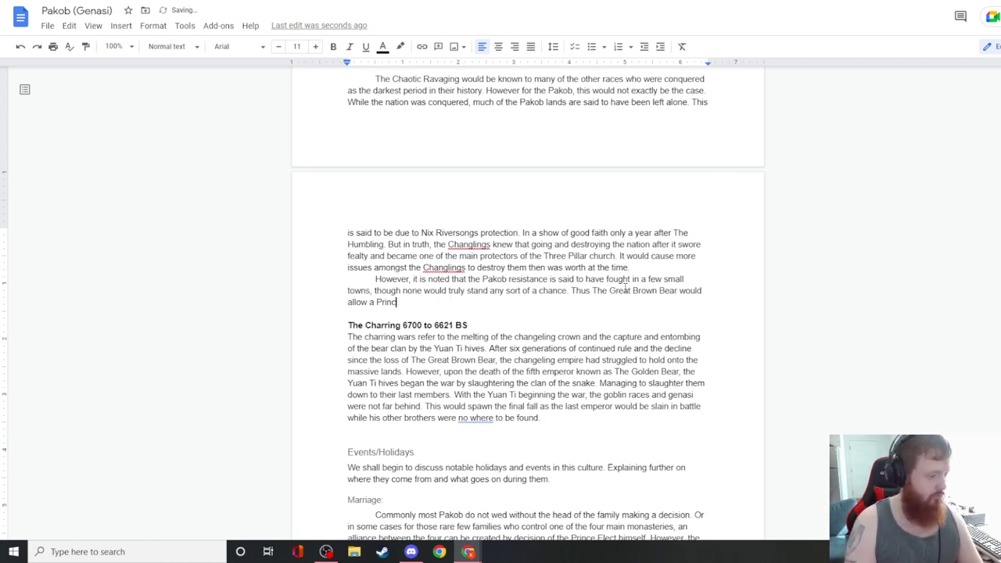
{"action": "key", "text": "BackSpace"}
{"action": "key", "text": "BackSpace"}
{"action": "key", "text": "BackSpace"}
- Copy the term "Chaosai" from the Chaosai (Prince) section and paste it after "would allow a" in the Chaotic Ravaging entry
{"action": "scroll", "coordinate": [625, 289], "scroll_direction": "up", "scroll_amount": 20}
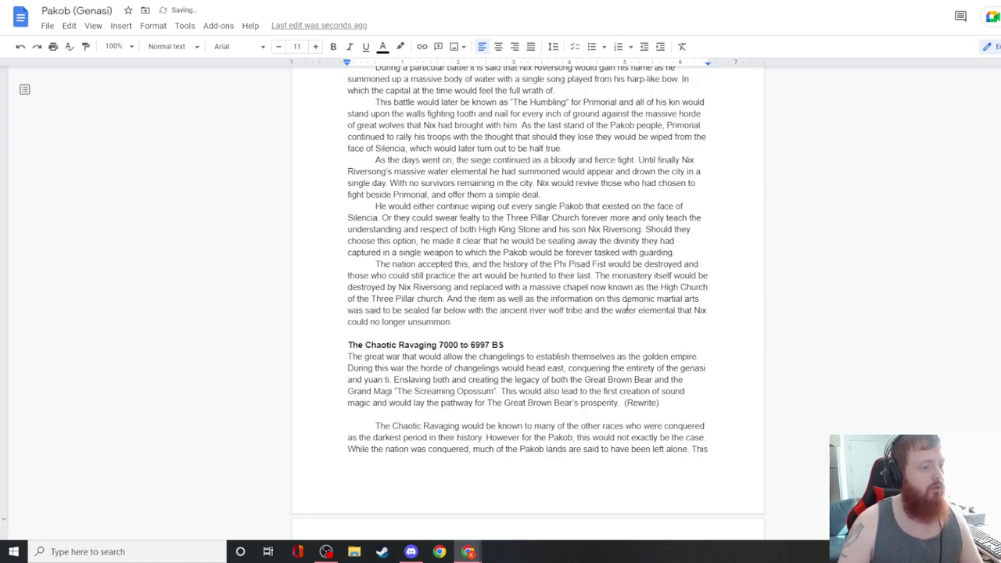
{"action": "scroll", "coordinate": [403, 306], "scroll_direction": "up", "scroll_amount": 5}
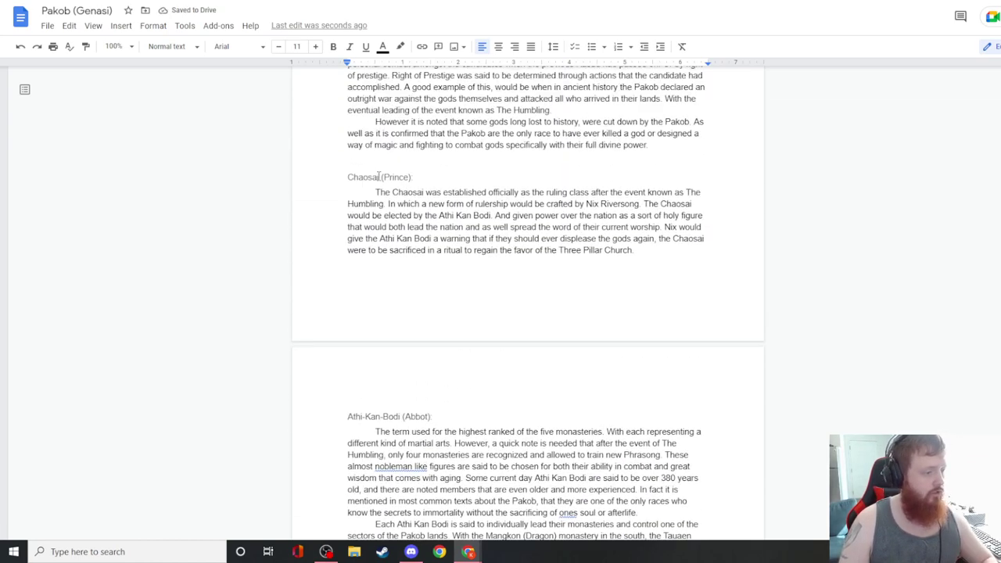
{"action": "double_click", "coordinate": [408, 191]}
{"action": "key", "text": "ctrl+c"}
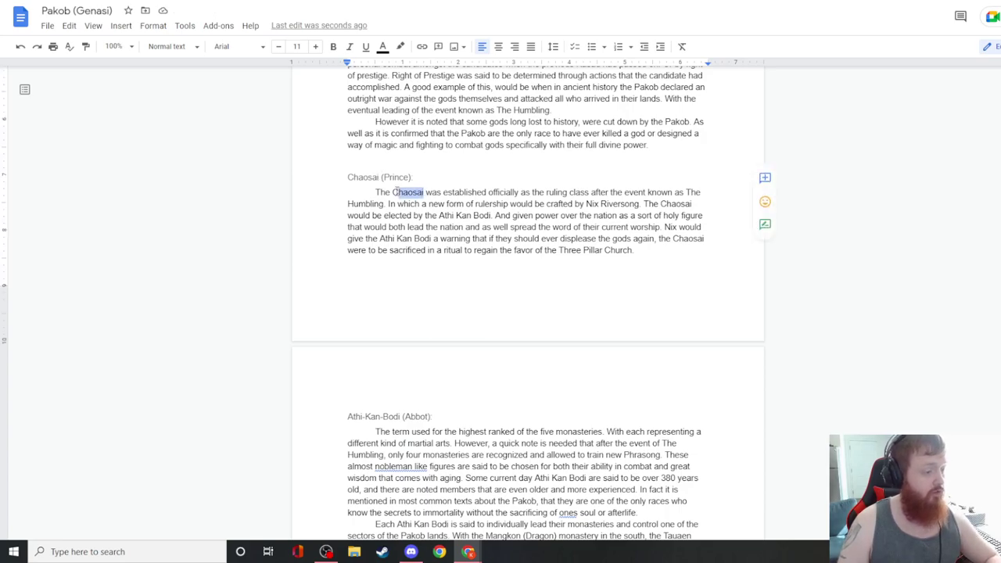
{"action": "scroll", "coordinate": [543, 256], "scroll_direction": "down", "scroll_amount": 10}
{"action": "scroll", "coordinate": [542, 257], "scroll_direction": "down", "scroll_amount": 15}
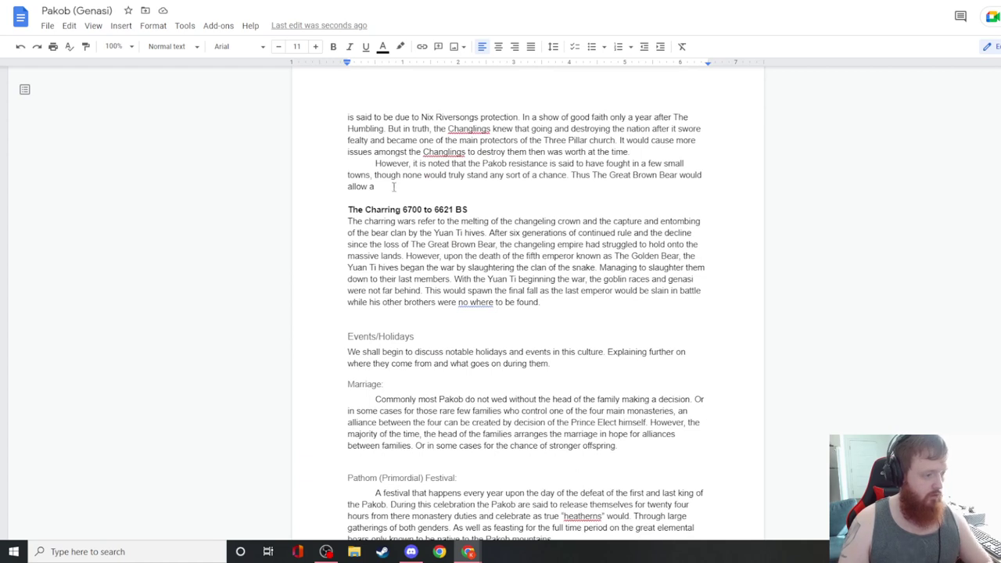
{"action": "left_click", "coordinate": [393, 186]}
{"action": "key", "text": "ctrl+v"}
- Complete the Chaosai sentence in the Chaotic Ravaging entry with "to rule in exchange that they swore fealty to his clan."
{"action": "type", "text": "to cule ine"}
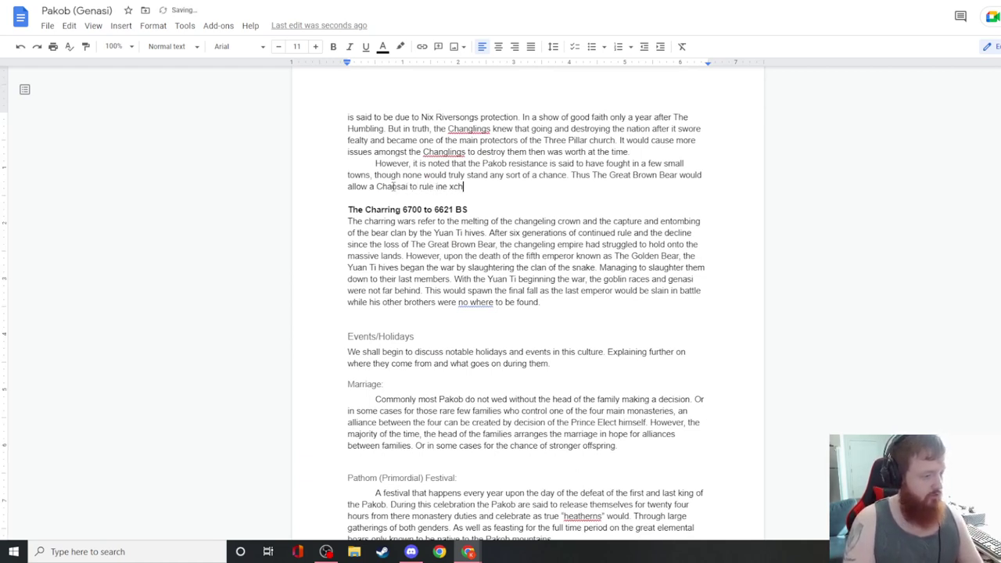
{"action": "type", "text": "exchan"}
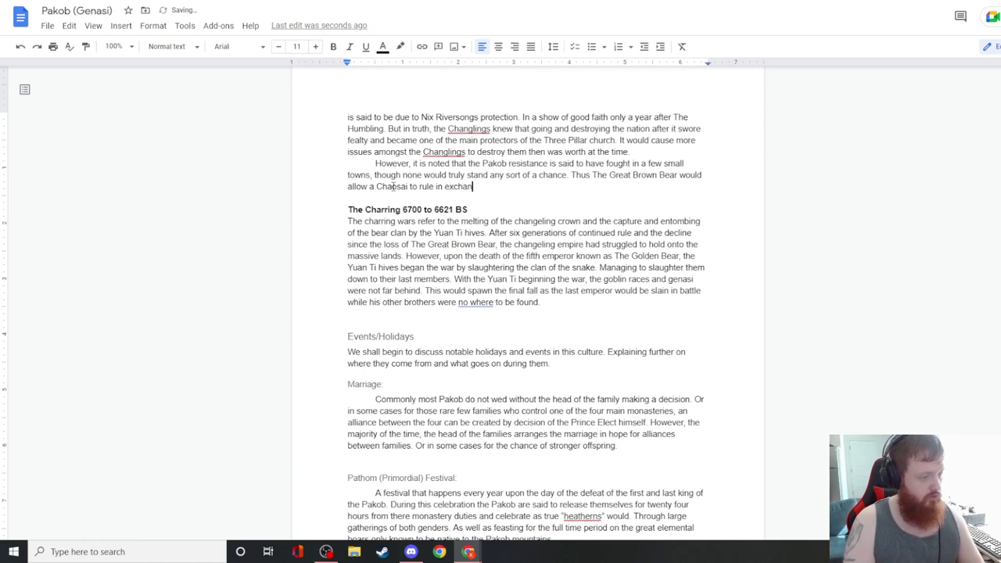
{"action": "type", "text": "ge that they swore "}
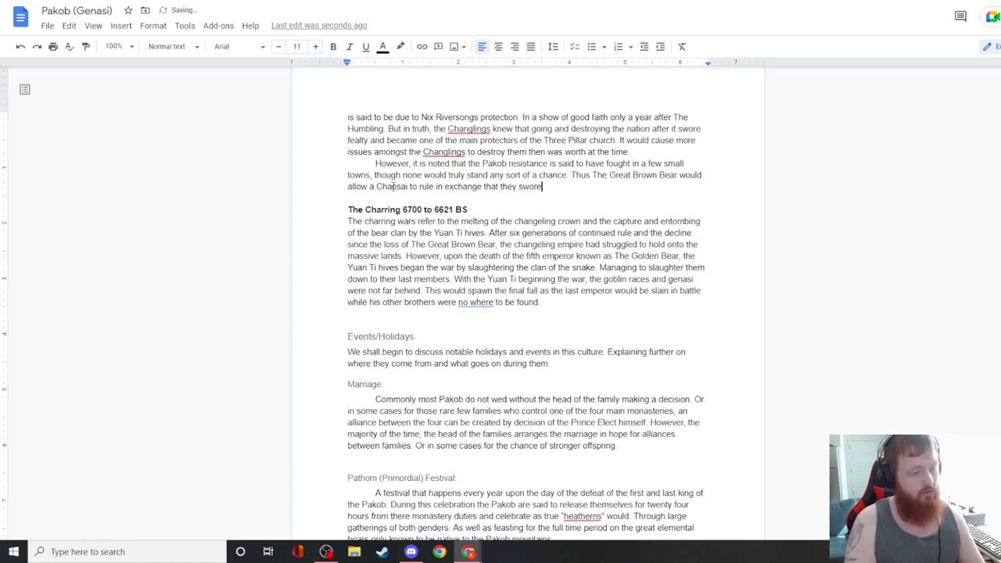
{"action": "type", "text": "fealty t"}
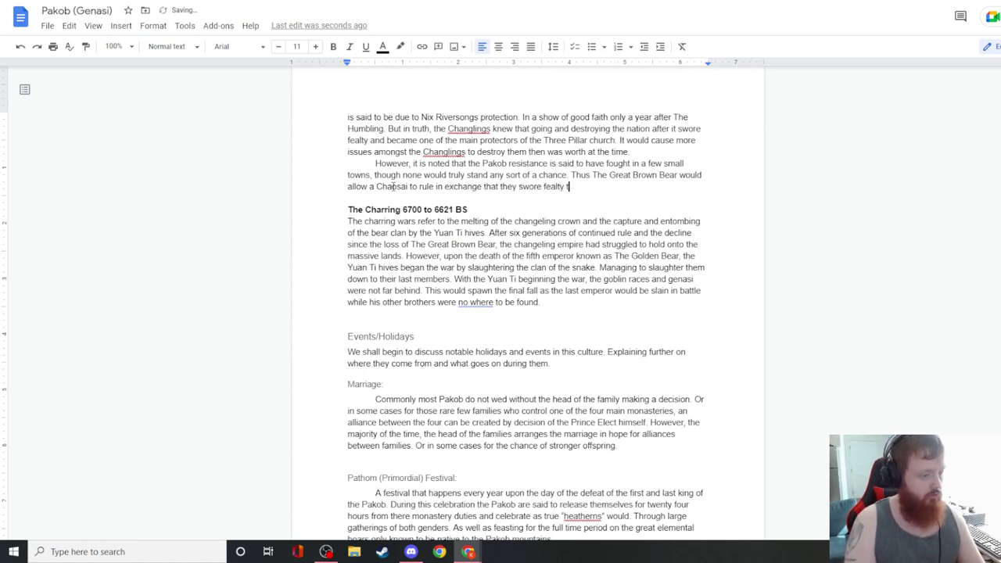
{"action": "type", "text": "o his clan."}
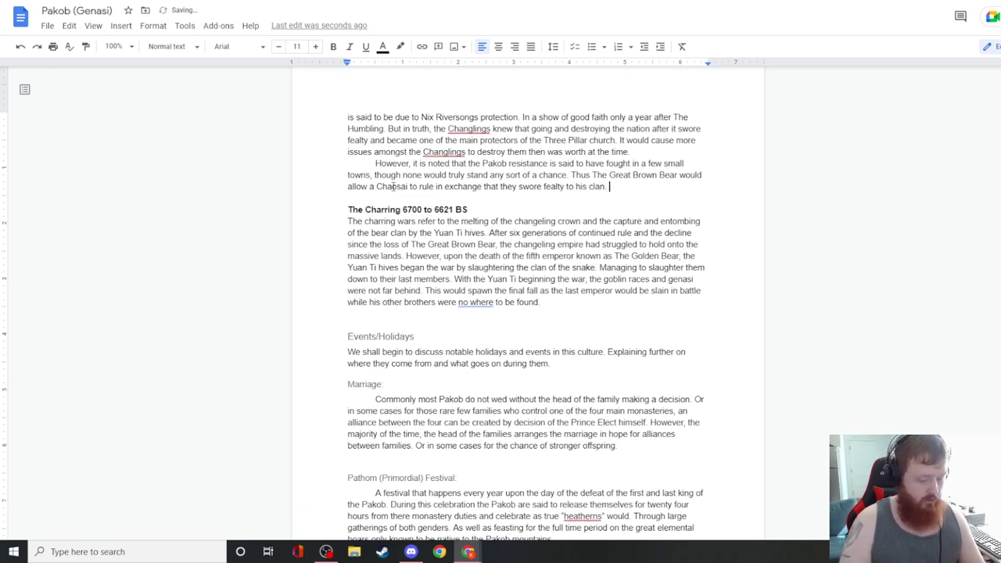
- Add the sentence opening "This would lead the Pakob to not be exactly slaves but rather a vassal nation" to the same paragraph
{"action": "type", "text": " This woul dlea"}
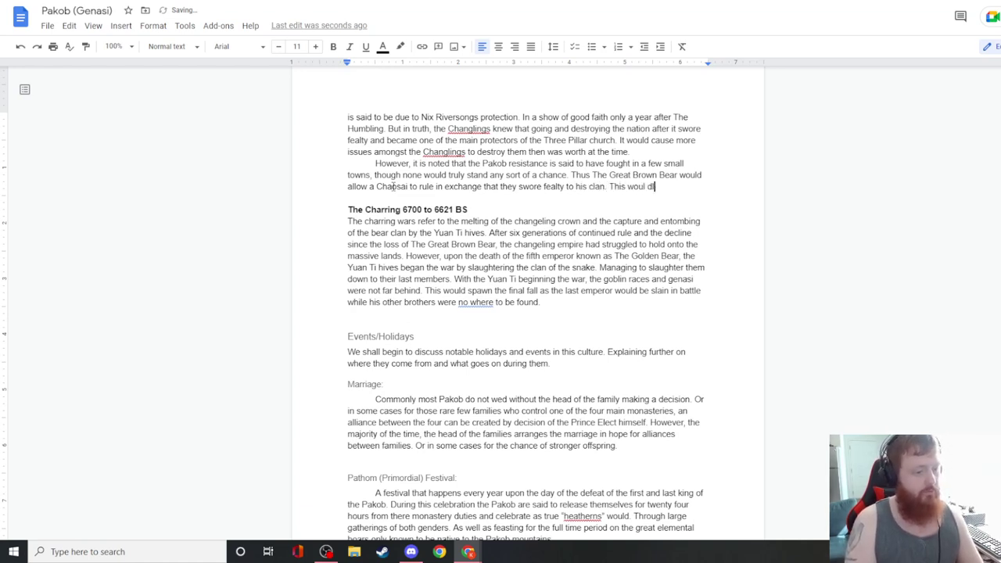
{"action": "key", "text": "BackSpace"}
{"action": "key", "text": "BackSpace"}
{"action": "key", "text": "BackSpace"}
{"action": "type", "text": "d lead t"}
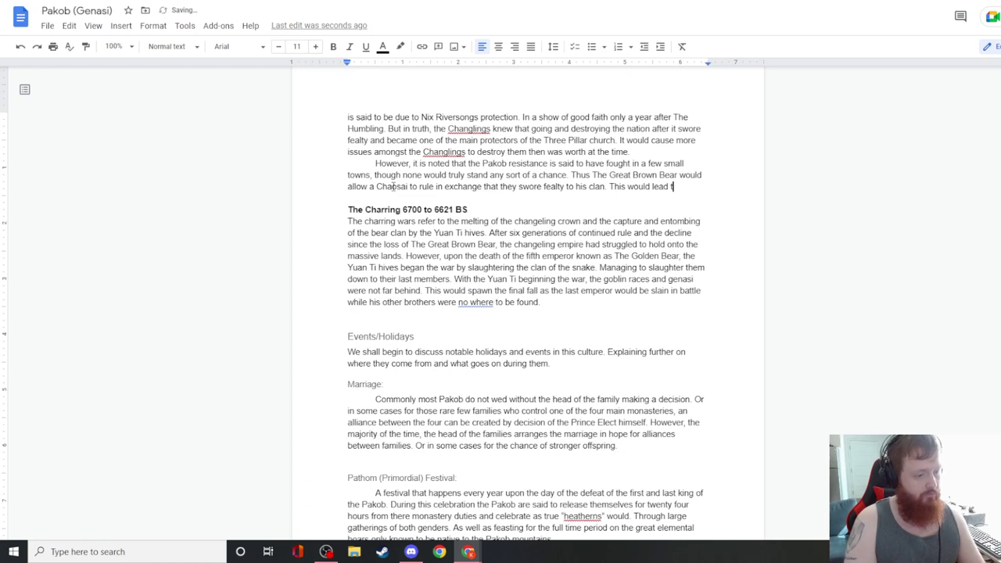
{"action": "type", "text": "o Pakob to not be exactly"}
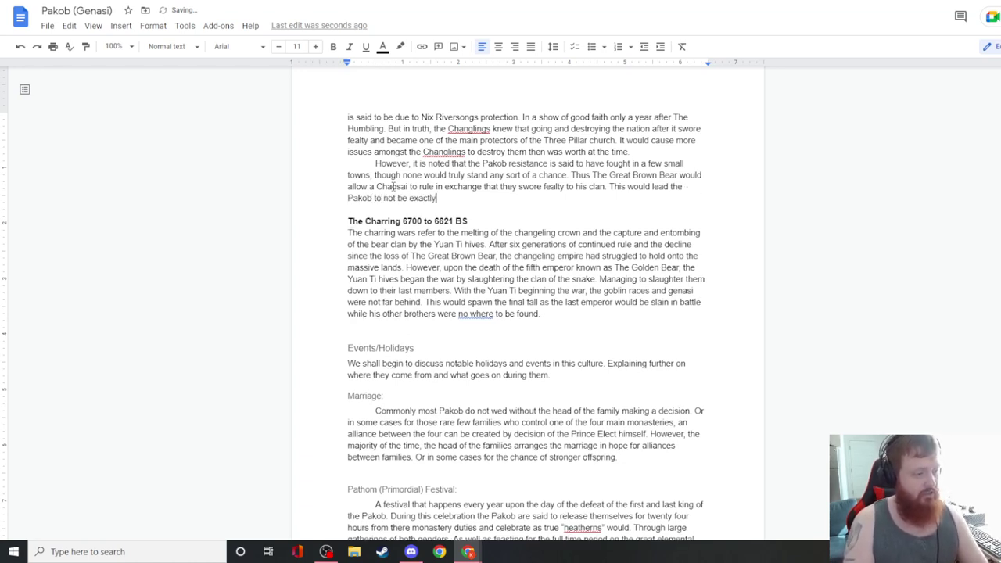
{"action": "type", "text": " slaves but rahter"}
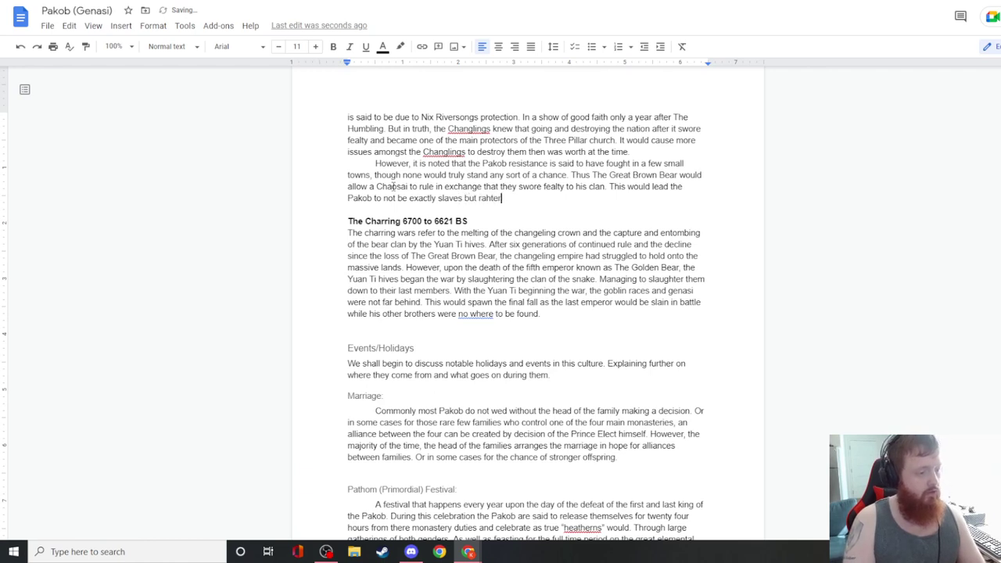
{"action": "key", "text": "BackSpace"}
{"action": "key", "text": "BackSpace"}
{"action": "key", "text": "BackSpace"}
{"action": "key", "text": "BackSpace"}
{"action": "key", "text": "BackSpace"}
{"action": "key", "text": "BackSpace"}
{"action": "type", "text": "ather a"}
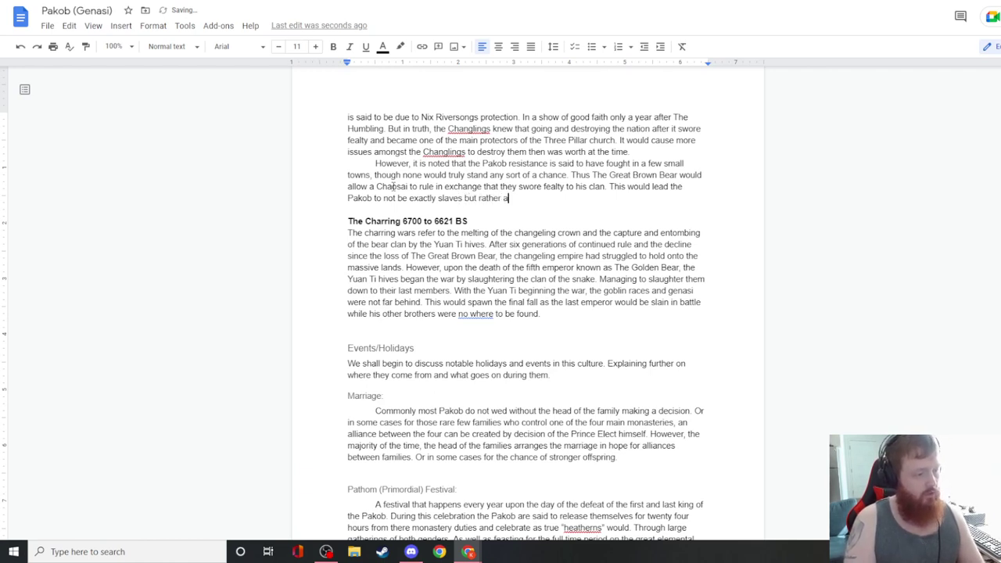
{"action": "type", "text": " vassal natio"}
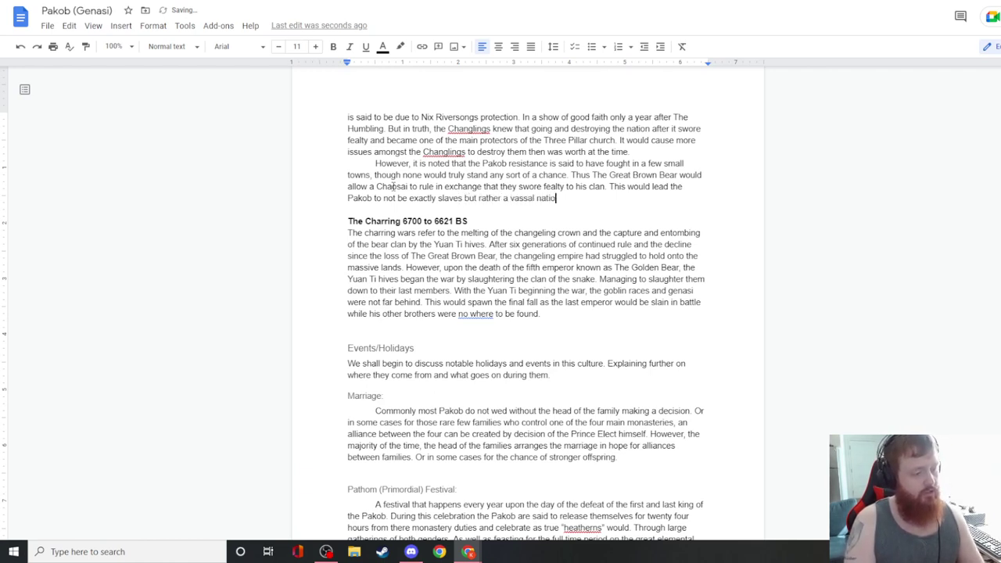
- Finish the vassal nation sentence with "who provided both religious and economic services to the Great Brown Bear's clan and empire."
{"action": "type", "text": "n who provided b"}
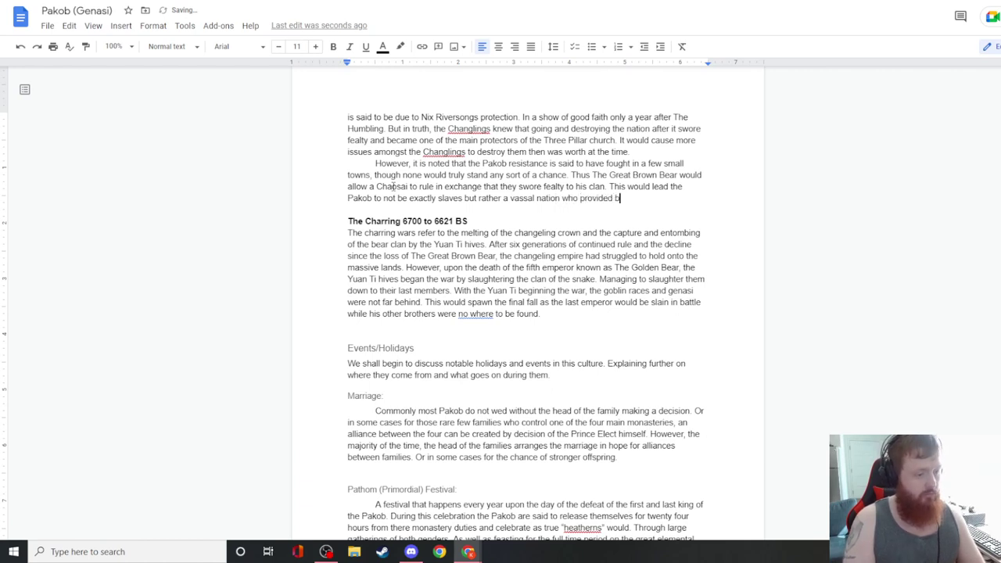
{"action": "type", "text": "oth religious "}
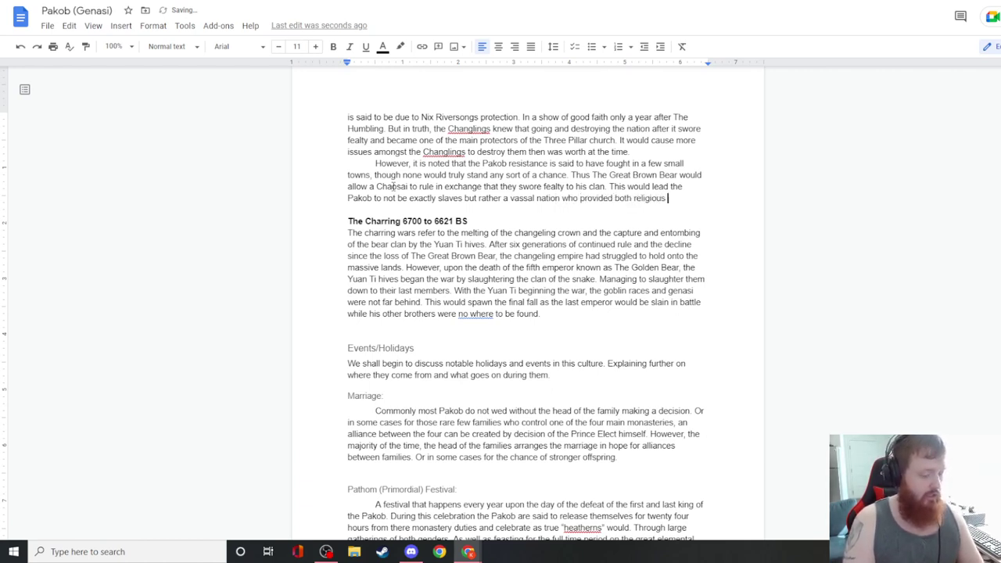
{"action": "type", "text": "and econom"}
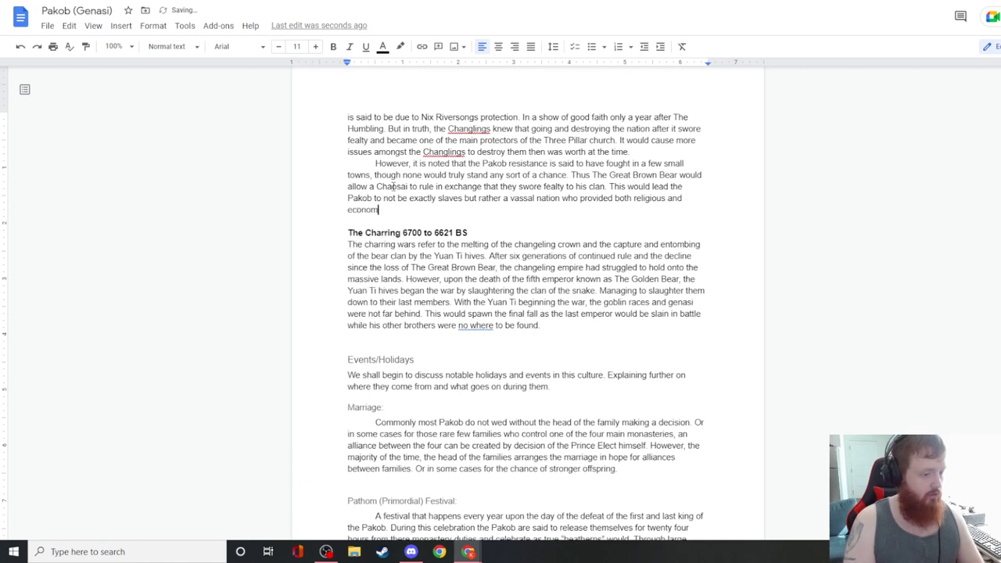
{"action": "type", "text": "ic services to"}
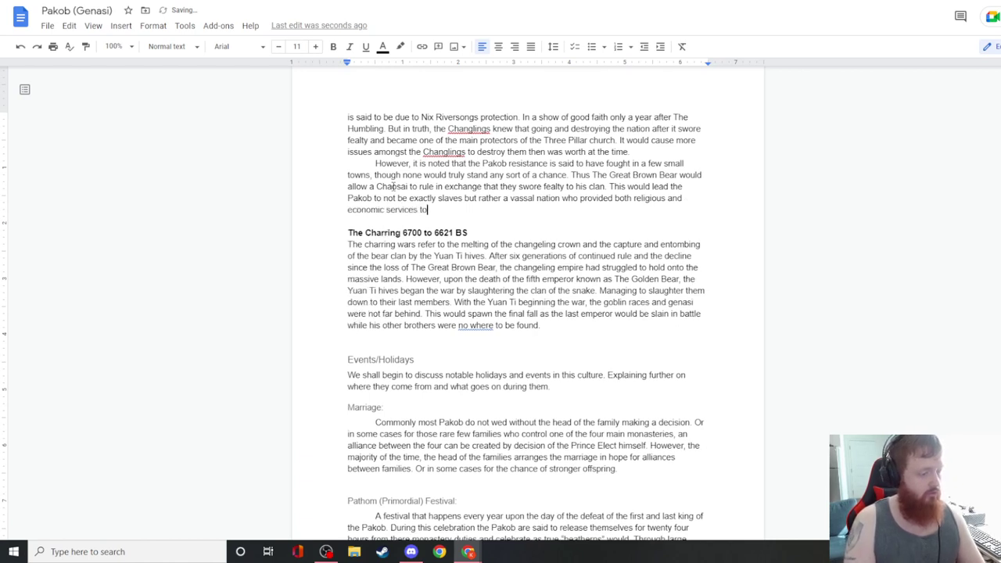
{"action": "type", "text": " the Great"}
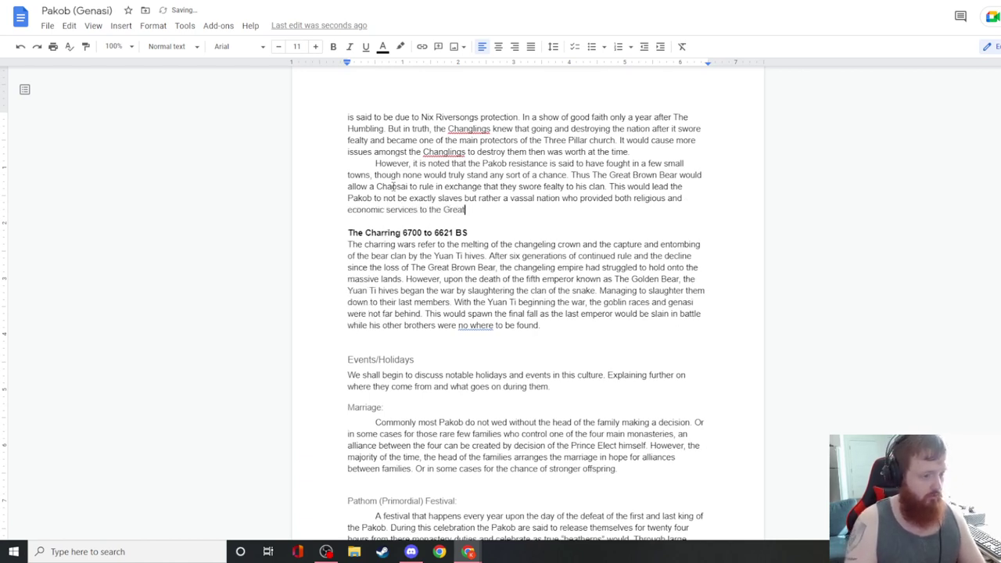
{"action": "type", "text": " Brown Bear"}
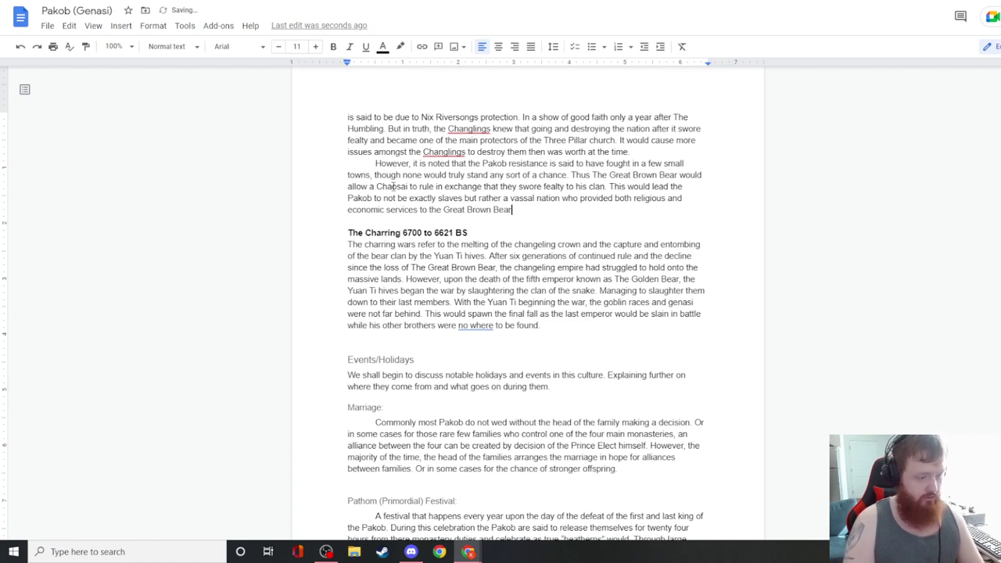
{"action": "type", "text": "'s clan and "}
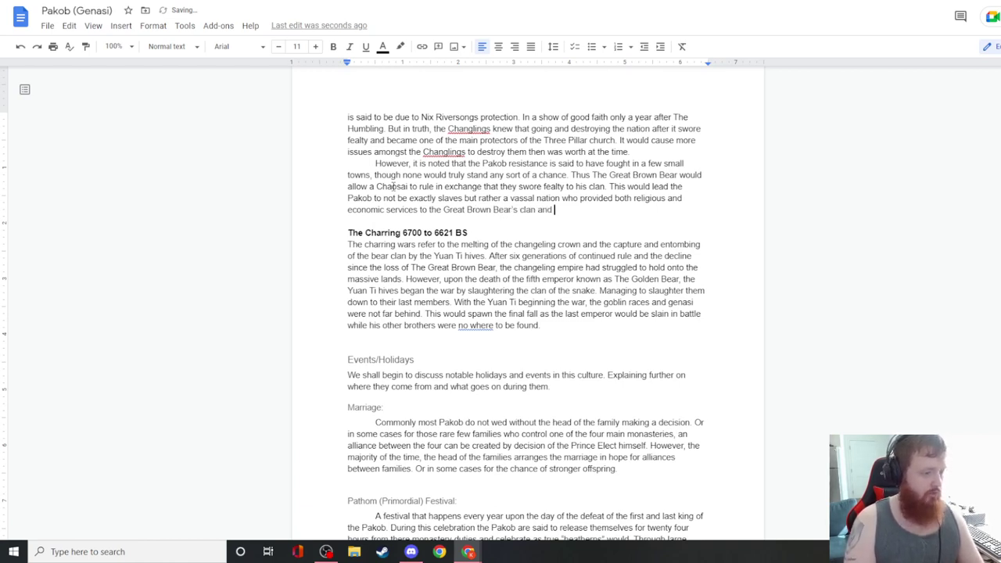
{"action": "type", "text": "empire."}
- Start a new paragraph with "It is also to note, that one of the biggest reasons the Yuan Ti dislike the Pakob"
{"action": "key", "text": "Return"}
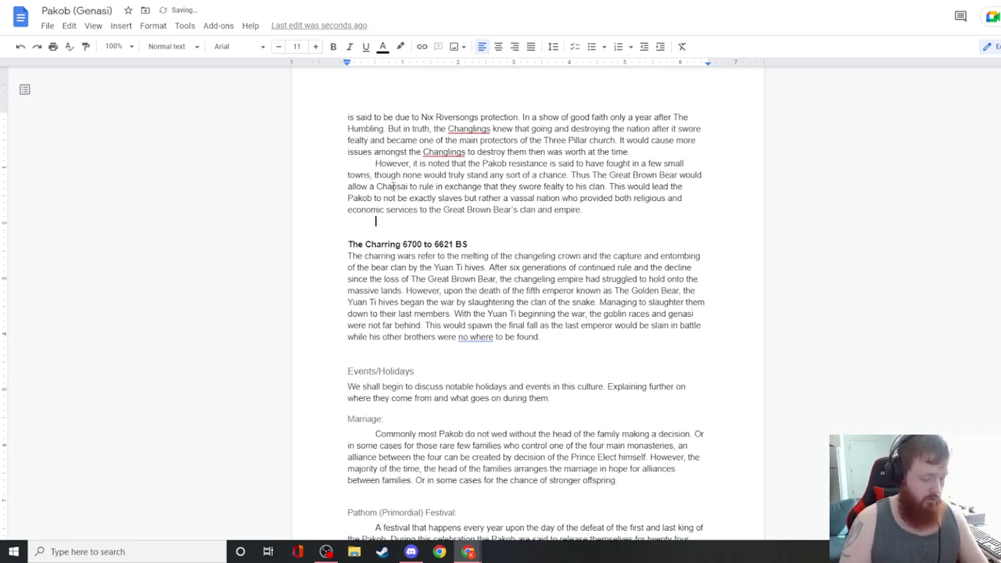
{"action": "type", "text": "It is also to not"}
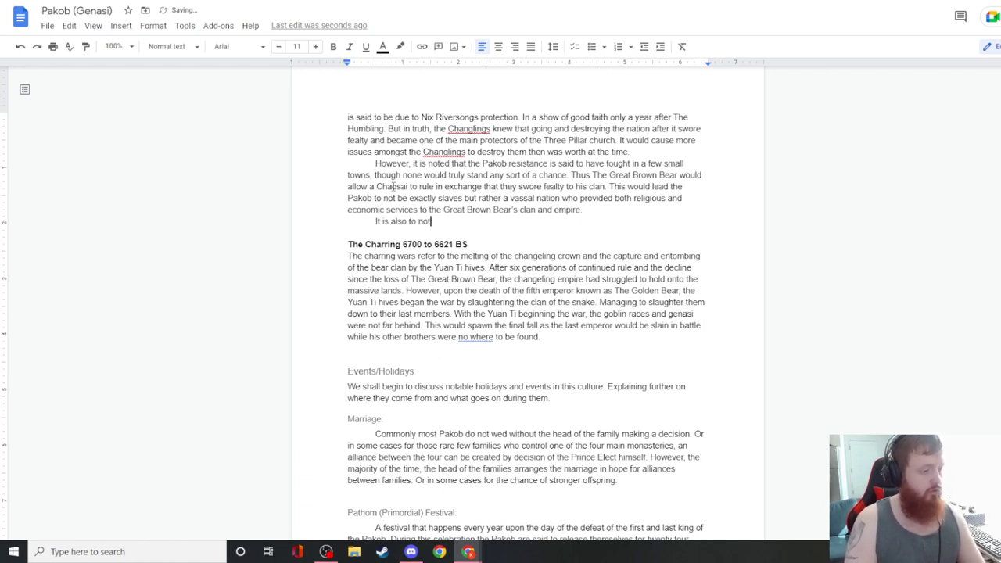
{"action": "type", "text": "e, that one of the b"}
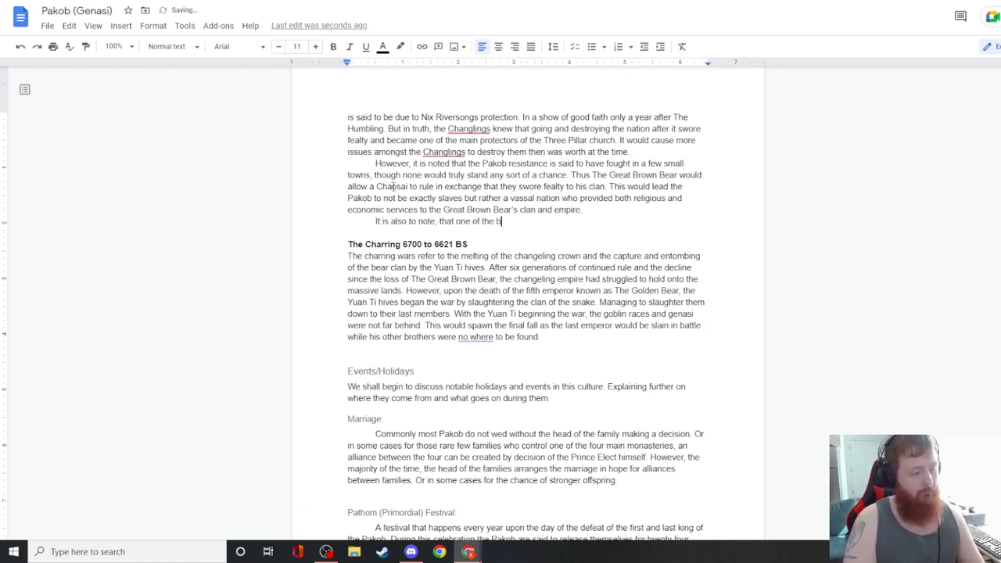
{"action": "type", "text": "iggest reasons t"}
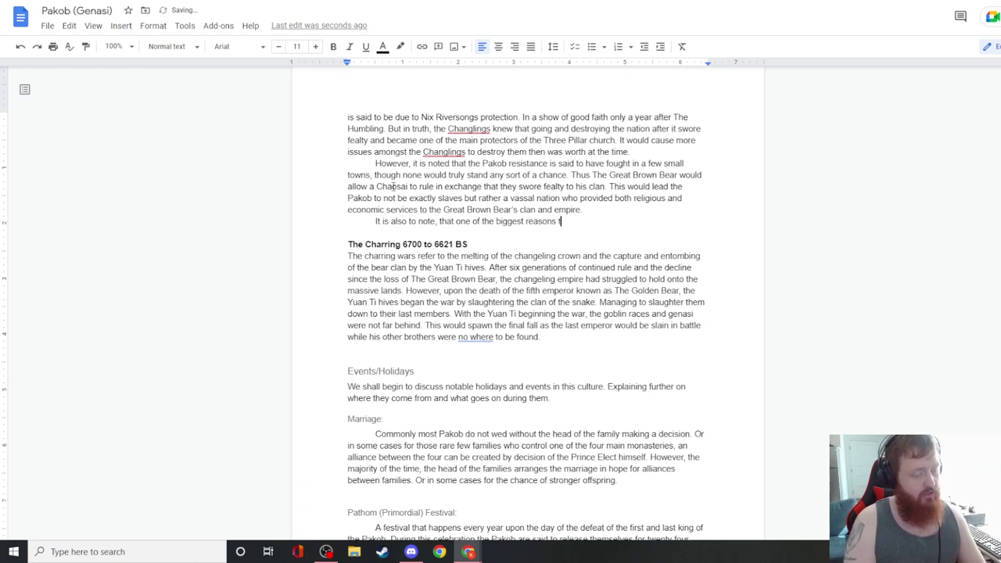
{"action": "type", "text": "he Yuan Ti"}
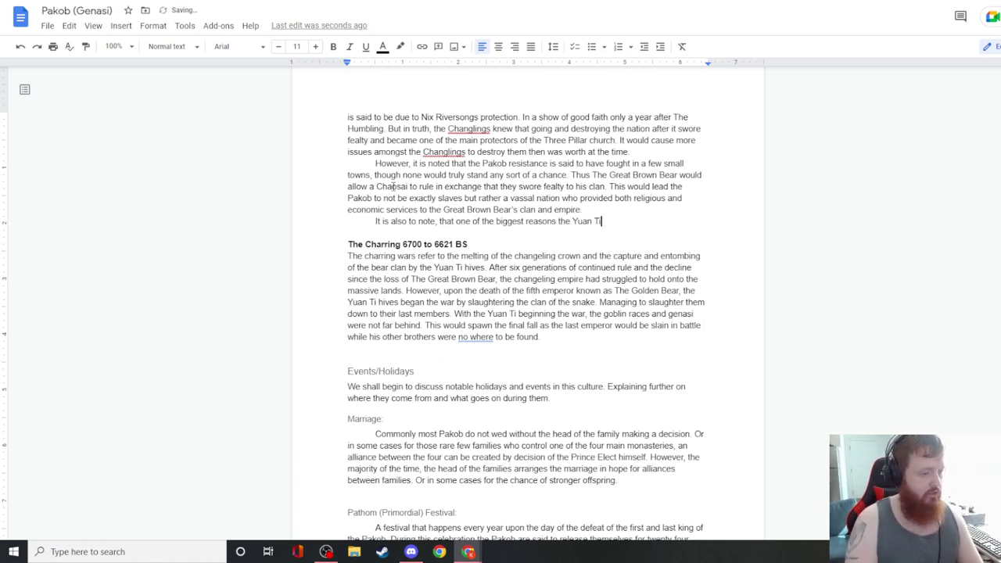
{"action": "type", "text": " dislike the "}
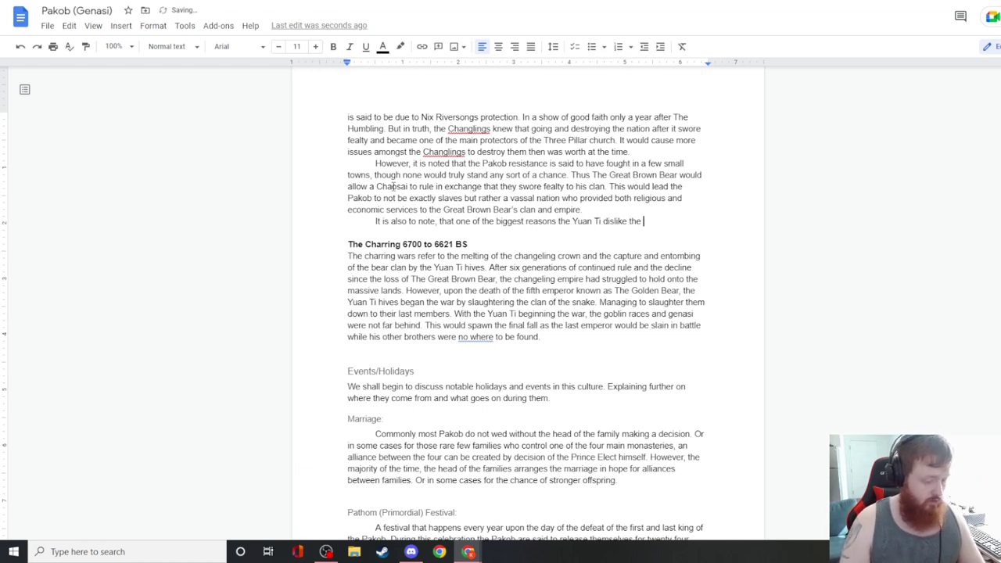
{"action": "type", "text": "Pakob."}
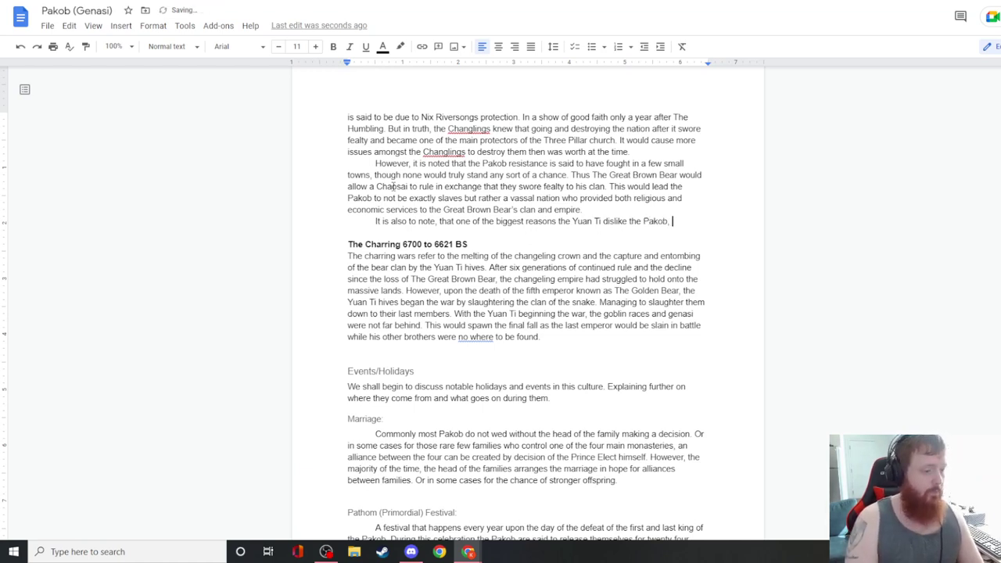
- Continue the Yuan Ti sentence with "is due to the Pakob nation assisting in slave processing and creation of slave collars for the"
{"action": "type", "text": "is due to "}
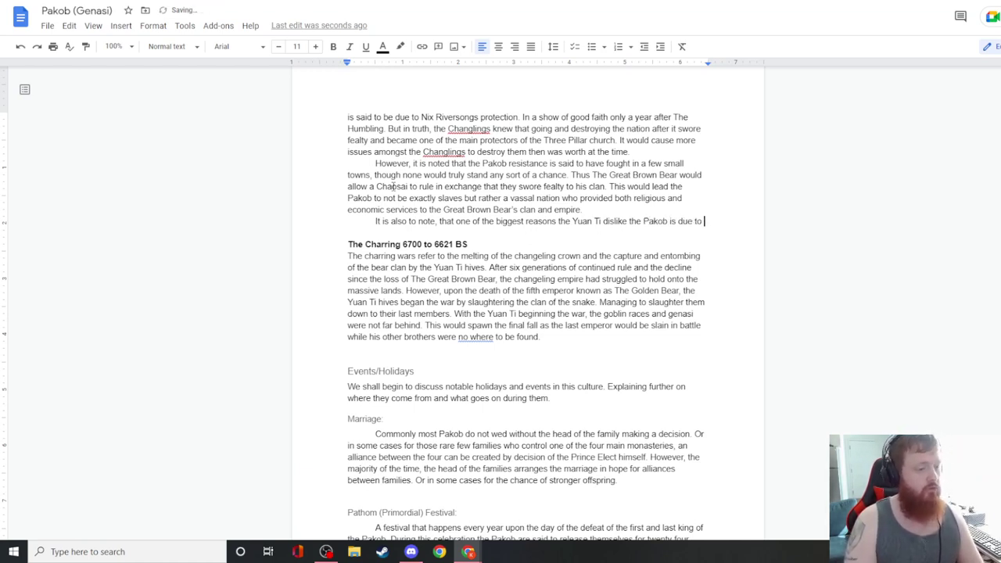
{"action": "type", "text": "the n"}
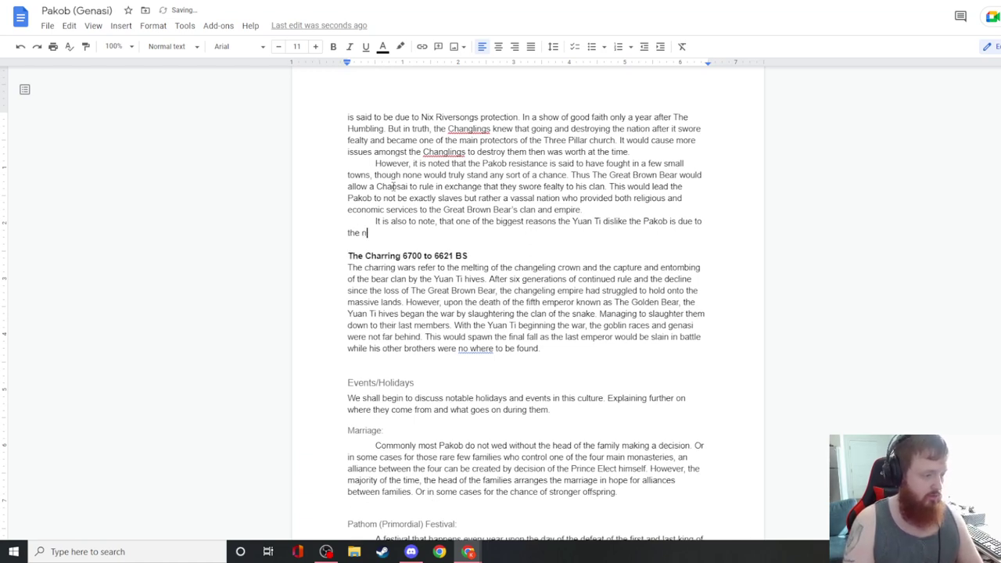
{"action": "key", "text": "BackSpace"}
{"action": "type", "text": "Pakob nation "}
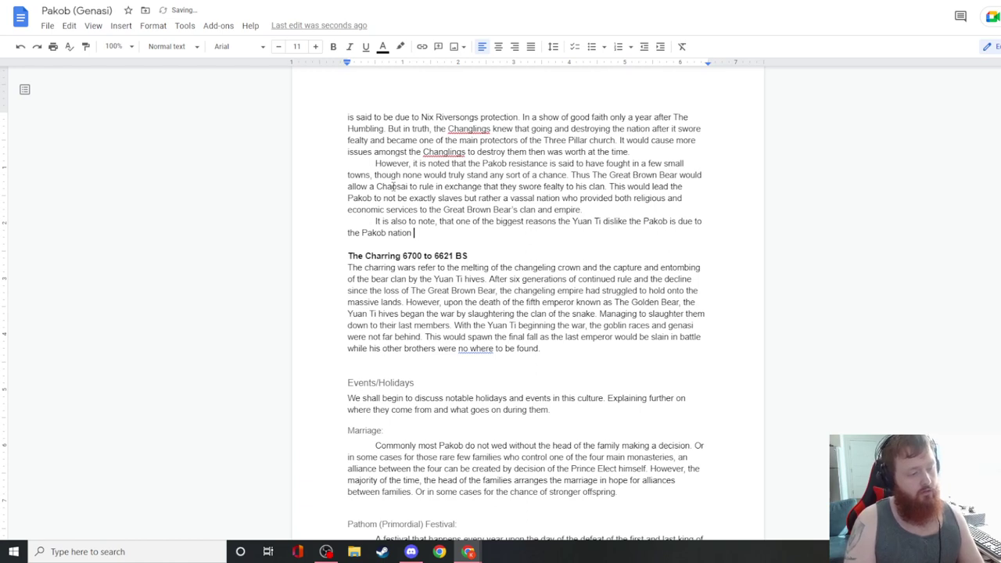
{"action": "type", "text": "assisti"}
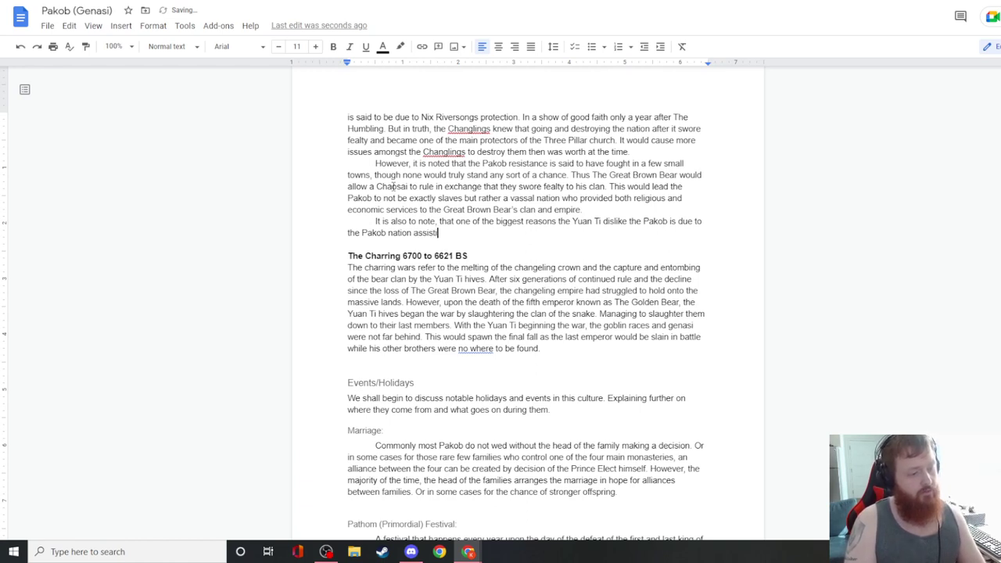
{"action": "type", "text": "ng in slave proce"}
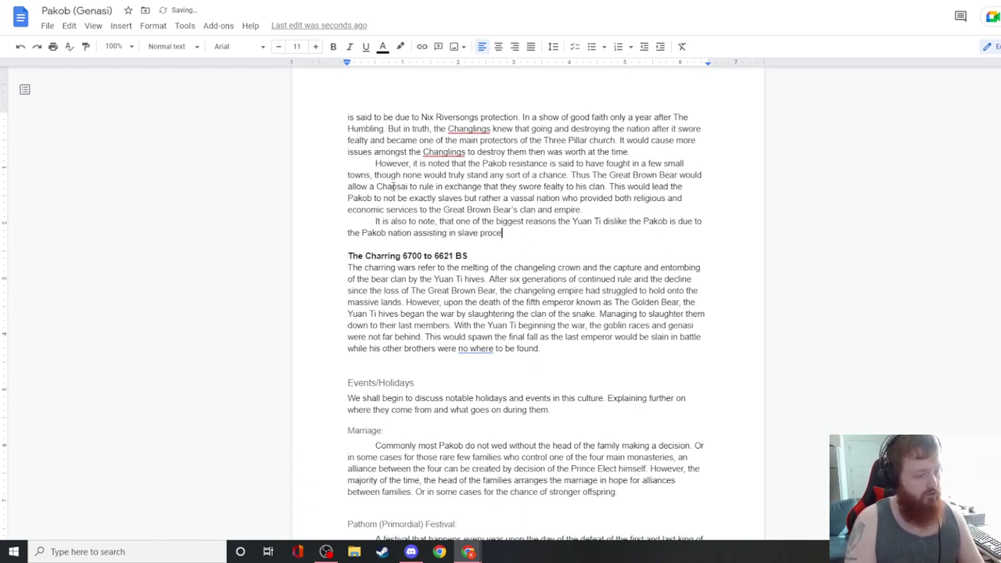
{"action": "type", "text": "ssing and creation"}
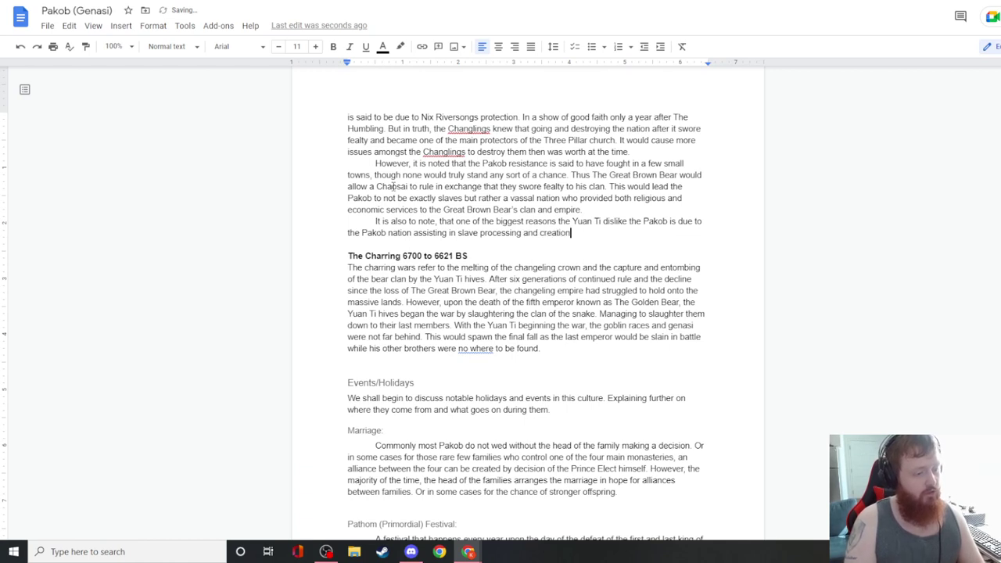
{"action": "type", "text": " of slave collar"}
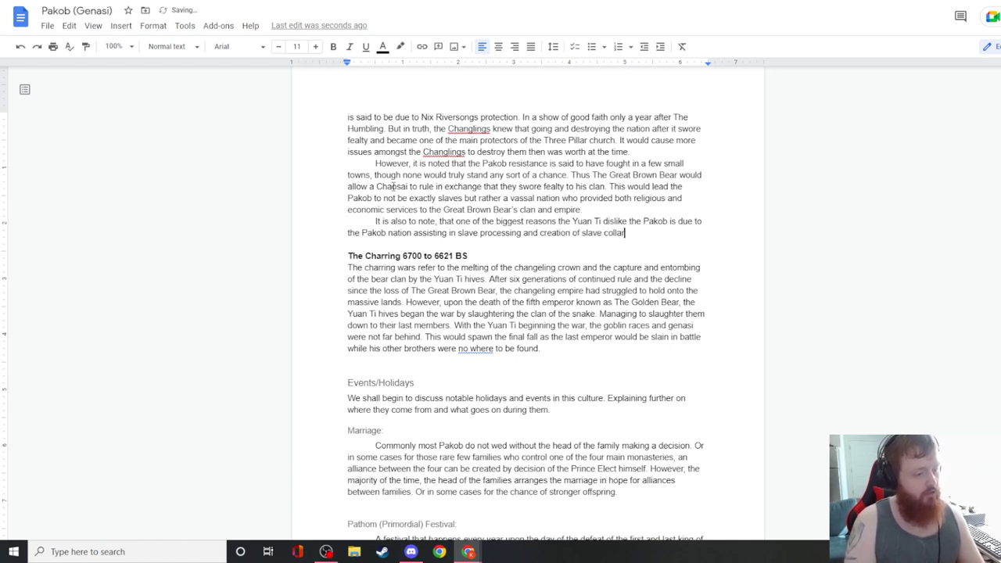
{"action": "type", "text": "s for the"}
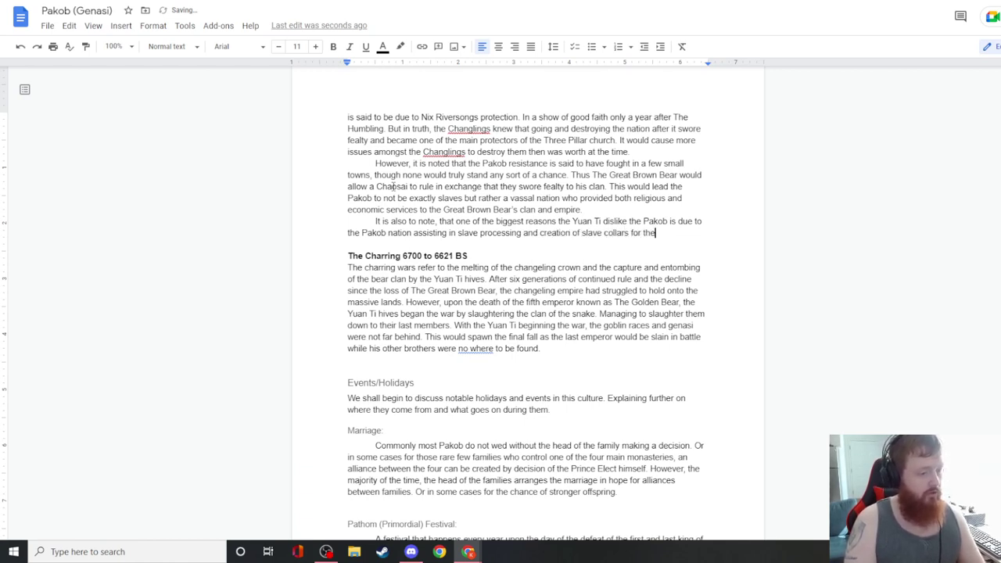
- Finish the slave collars sentence with "Great Brown Bears new empire and slave resource."
{"action": "type", "text": " Great Brow"}
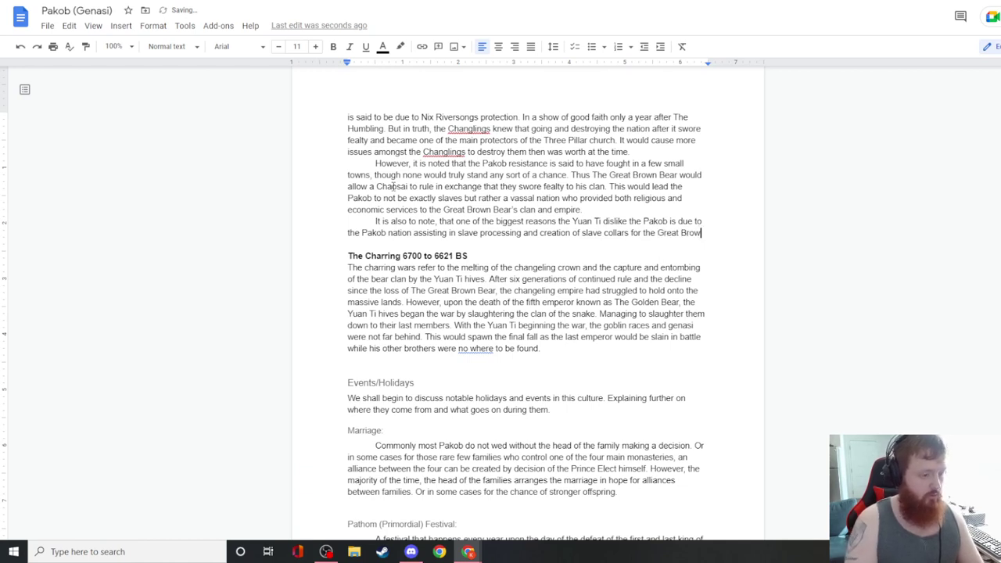
{"action": "type", "text": "n Bears"}
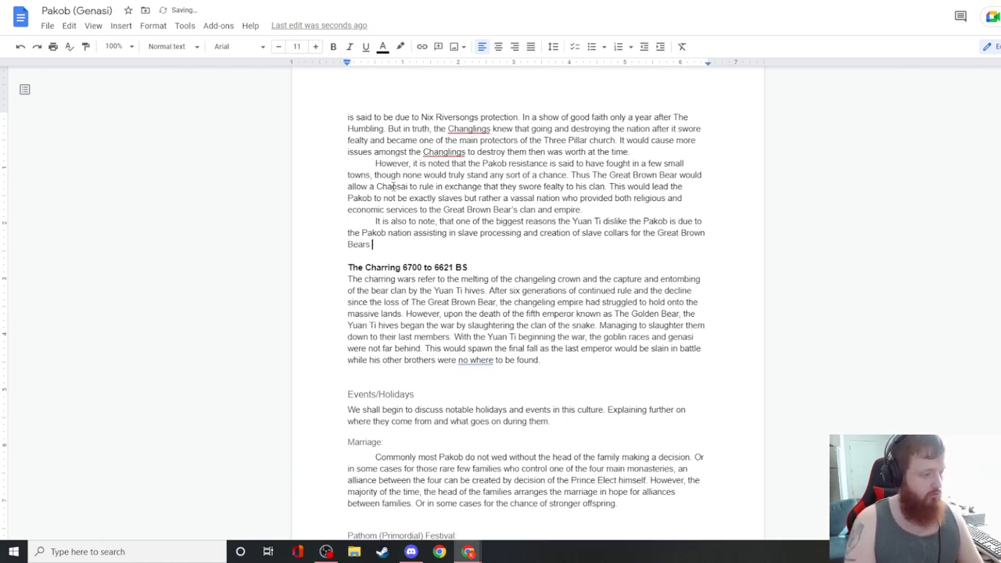
{"action": "key", "text": "BackSpace"}
{"action": "key", "text": "BackSpace"}
{"action": "type", "text": "s new emp"}
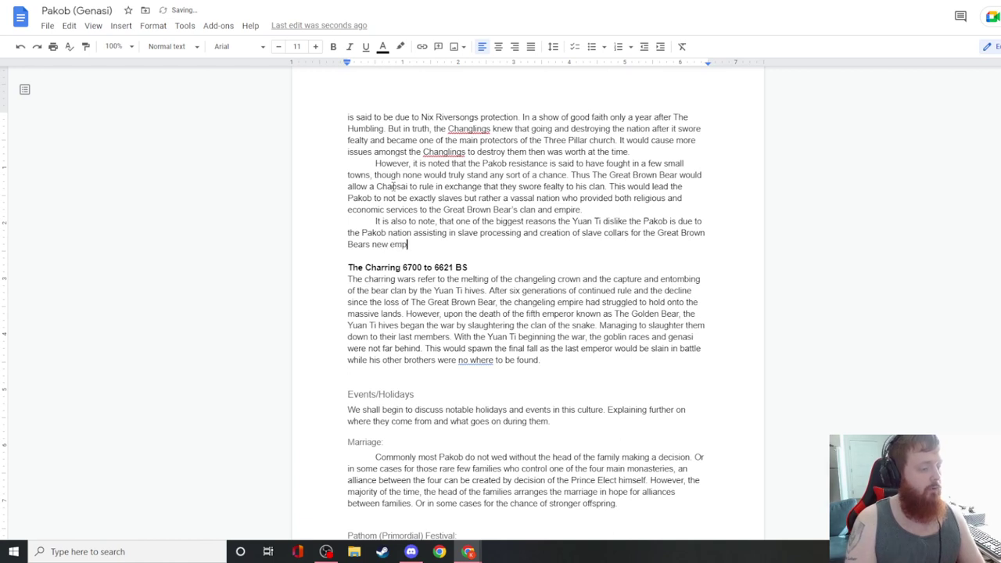
{"action": "type", "text": "ire and slae"}
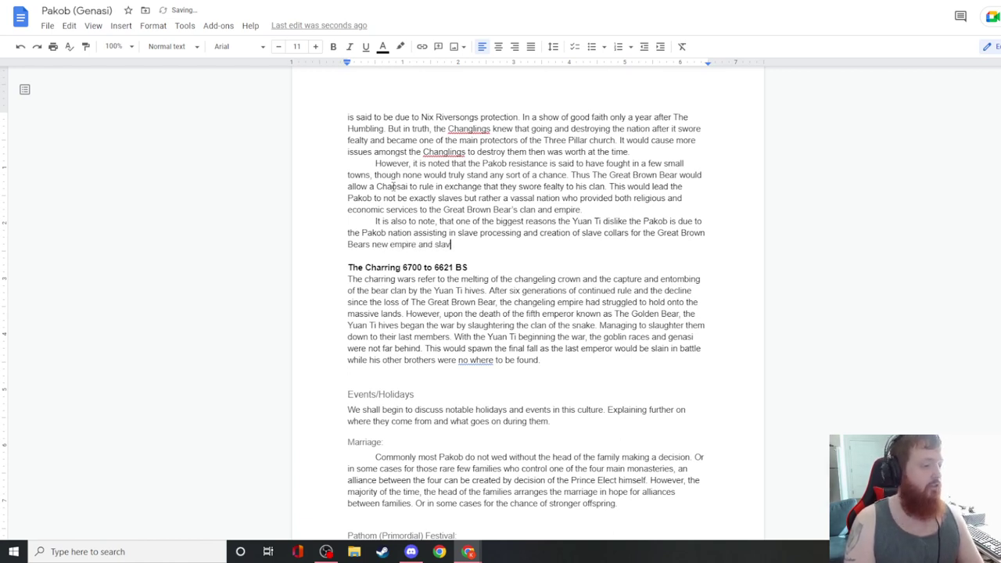
{"action": "type", "text": "ve resource."}
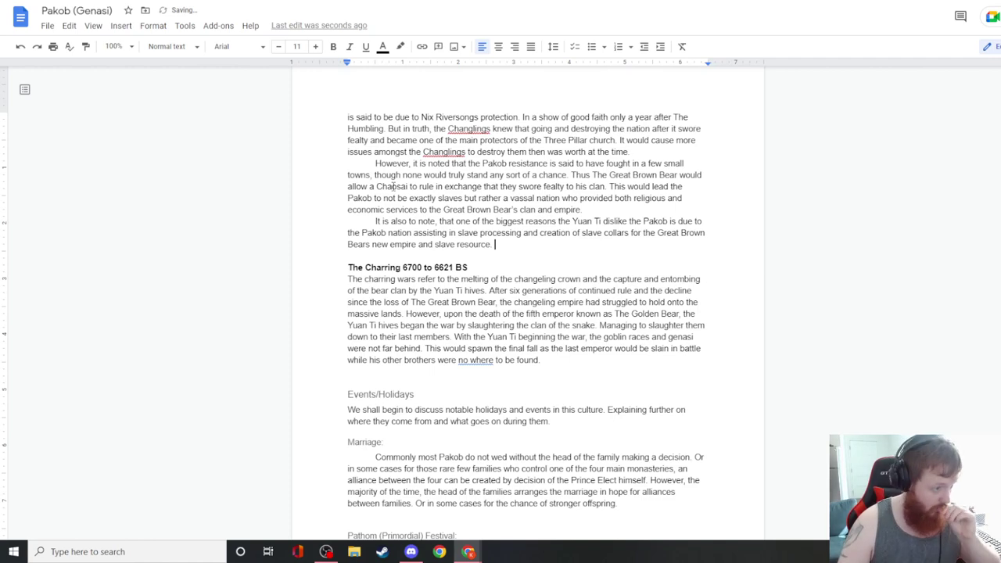
- Delete the old Chaotic Ravaging paragraph marked (Rewrite) and the empty lines left beneath the entry's title
{"action": "scroll", "coordinate": [393, 186], "scroll_direction": "up", "scroll_amount": 4}
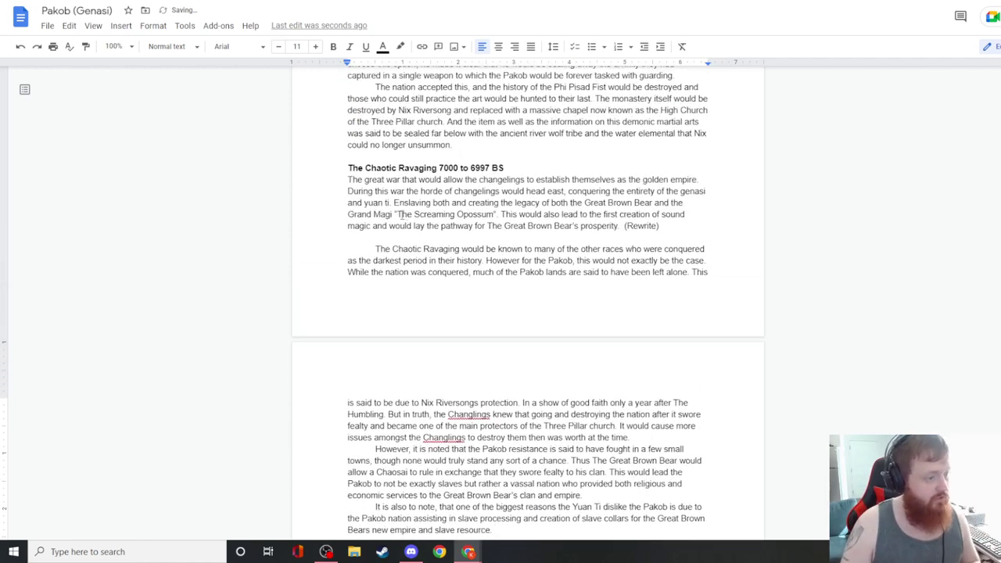
{"action": "left_click_drag", "start_coordinate": [662, 229], "coordinate": [337, 186]}
{"action": "key", "text": "BackSpace"}
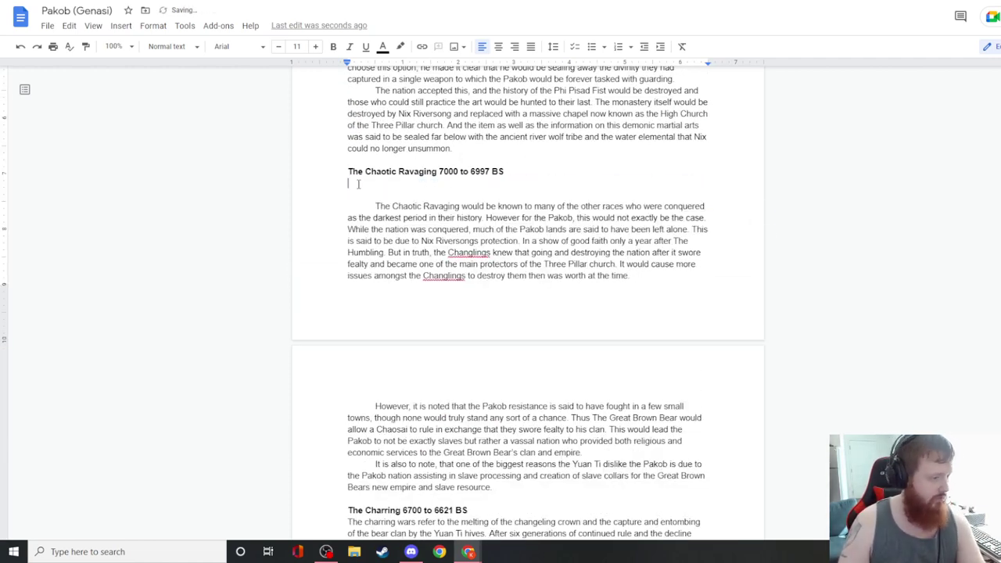
{"action": "key", "text": "BackSpace"}
{"action": "left_click", "coordinate": [357, 184]}
{"action": "key", "text": "BackSpace"}
- Apply the Heading 5 style to the title "The Chaotic Ravaging 7000 to 6997 BS"
{"action": "left_click_drag", "start_coordinate": [506, 171], "coordinate": [344, 171]}
{"action": "left_click", "coordinate": [174, 46]}
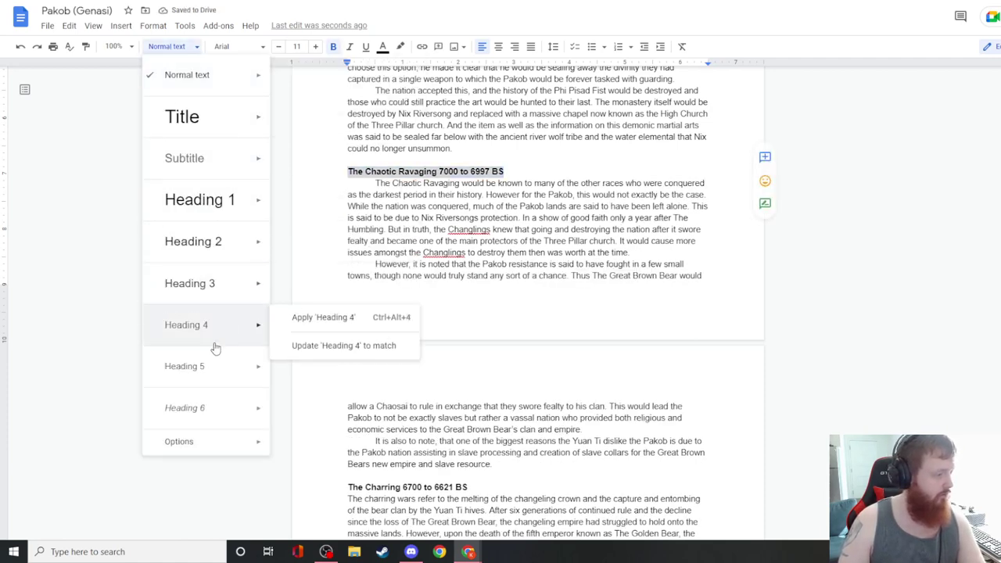
{"action": "left_click", "coordinate": [207, 372]}
- Below the existing Charring text, leave a blank line and start an indented paragraph with "The Charring Wars are known to"
{"action": "scroll", "coordinate": [422, 278], "scroll_direction": "down", "scroll_amount": 3}
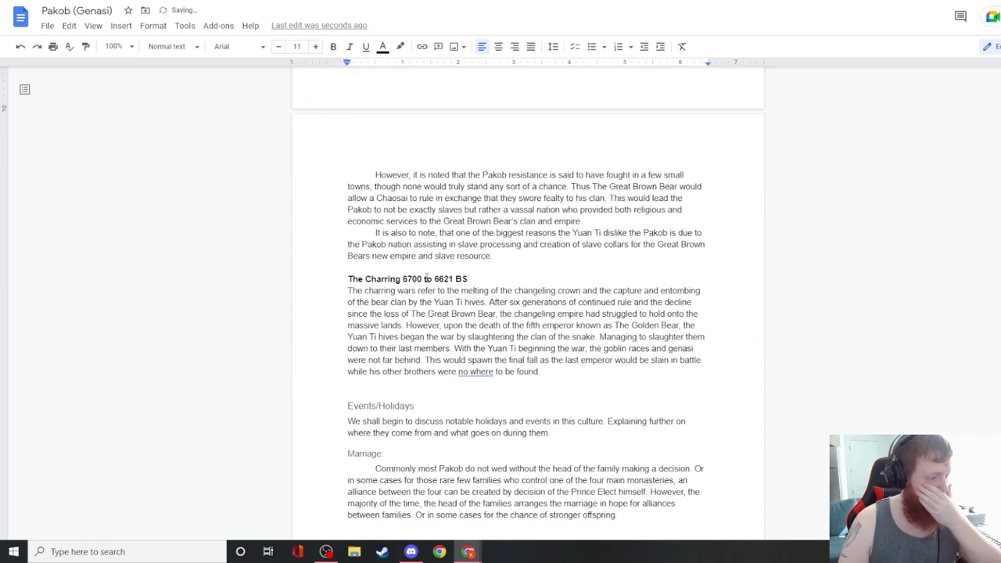
{"action": "left_click", "coordinate": [571, 371]}
{"action": "key", "text": "Return"}
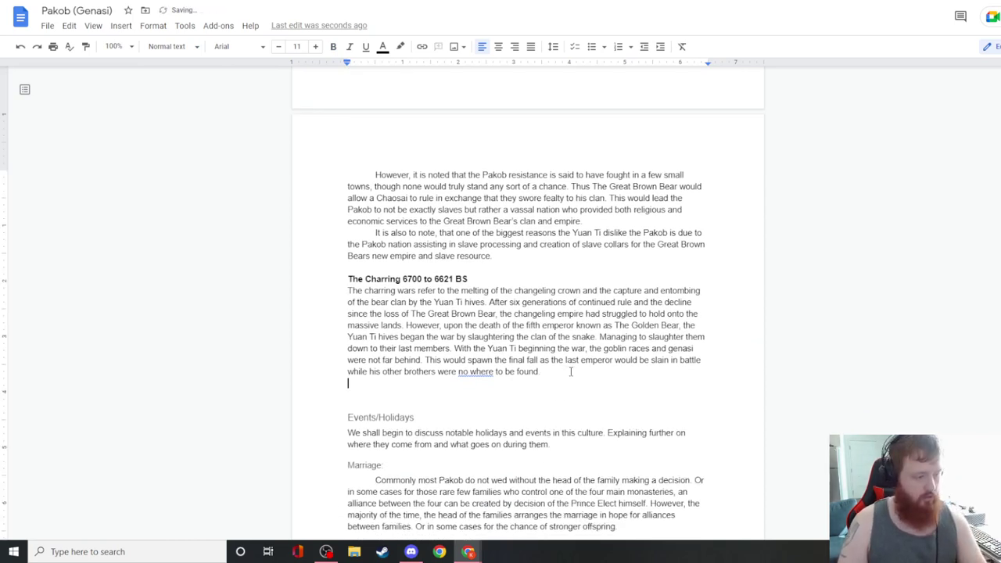
{"action": "key", "text": "Return"}
{"action": "key", "text": "Tab"}
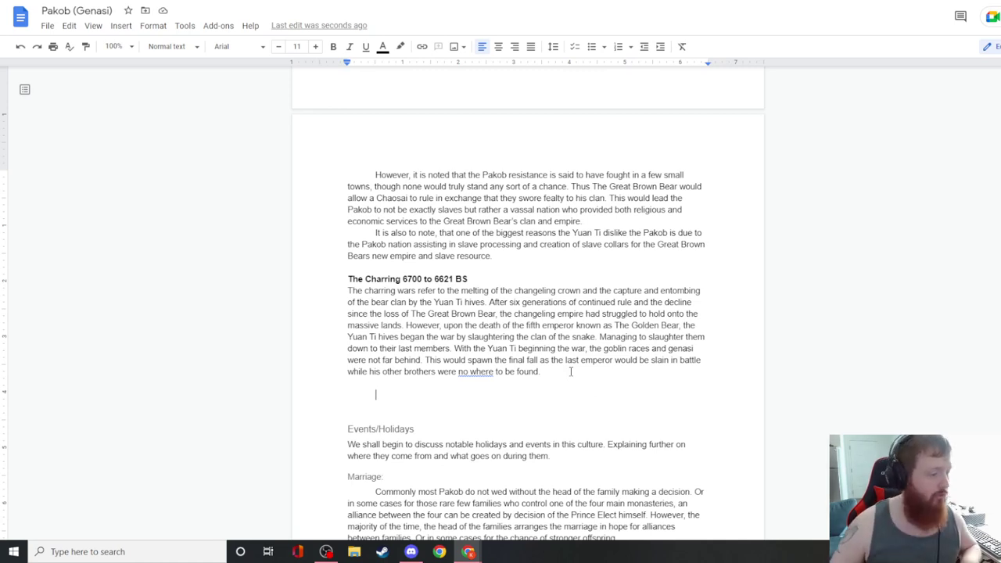
{"action": "type", "text": "The Charring "}
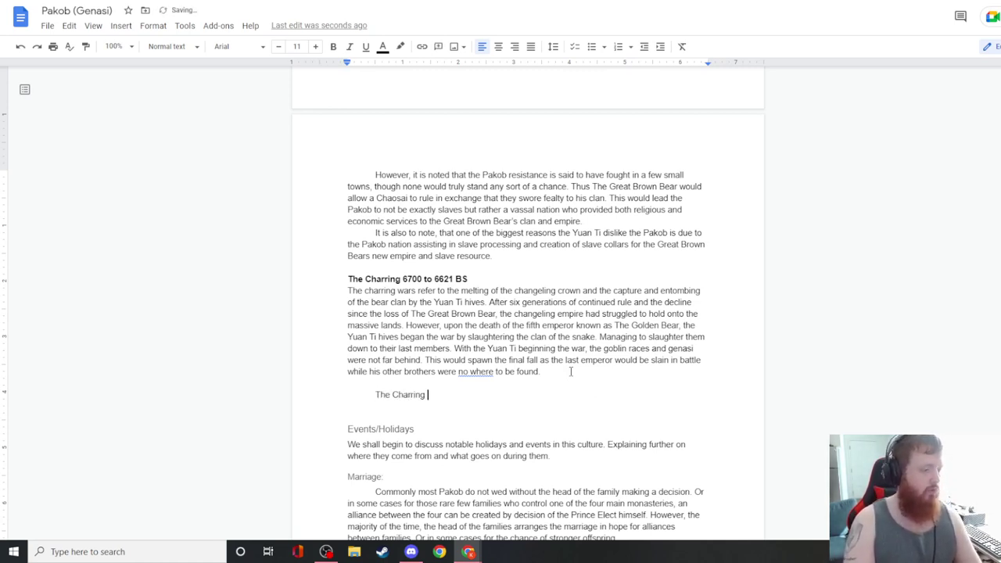
{"action": "type", "text": "Wars "}
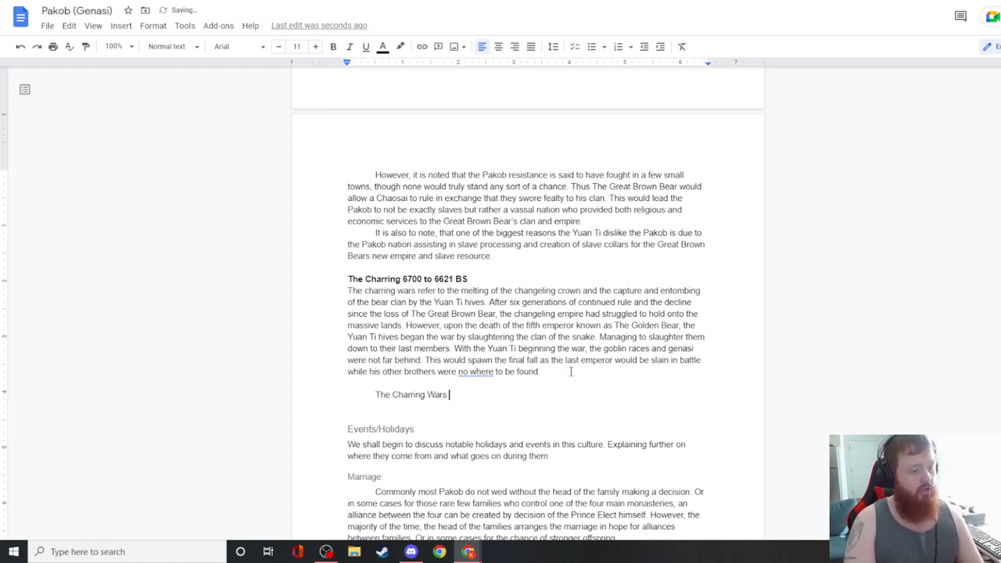
{"action": "type", "text": "are known to "}
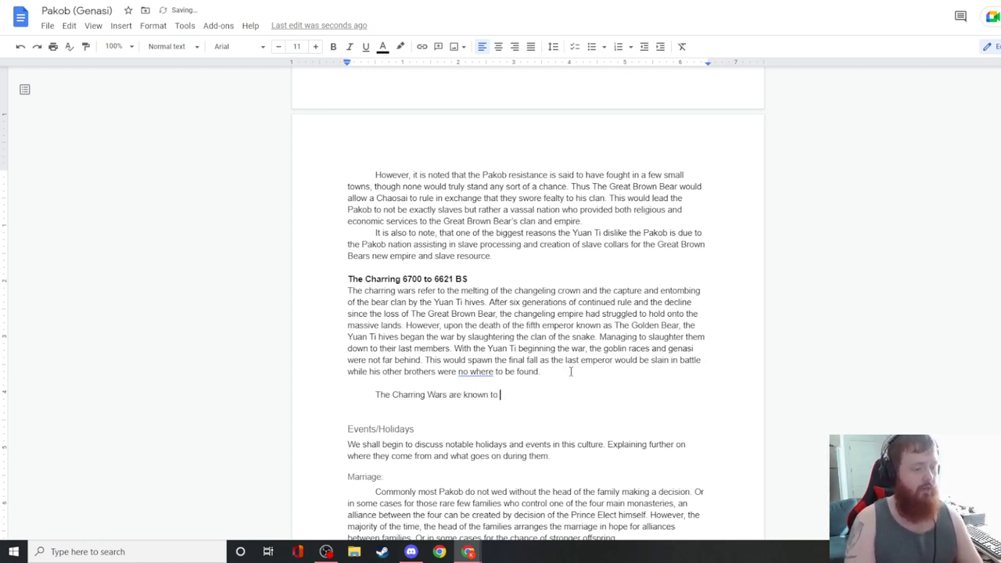
- Continue the Charring Wars sentence with "actually have been four different occasions with the Yuan"
{"action": "type", "text": "actuall yhave been"}
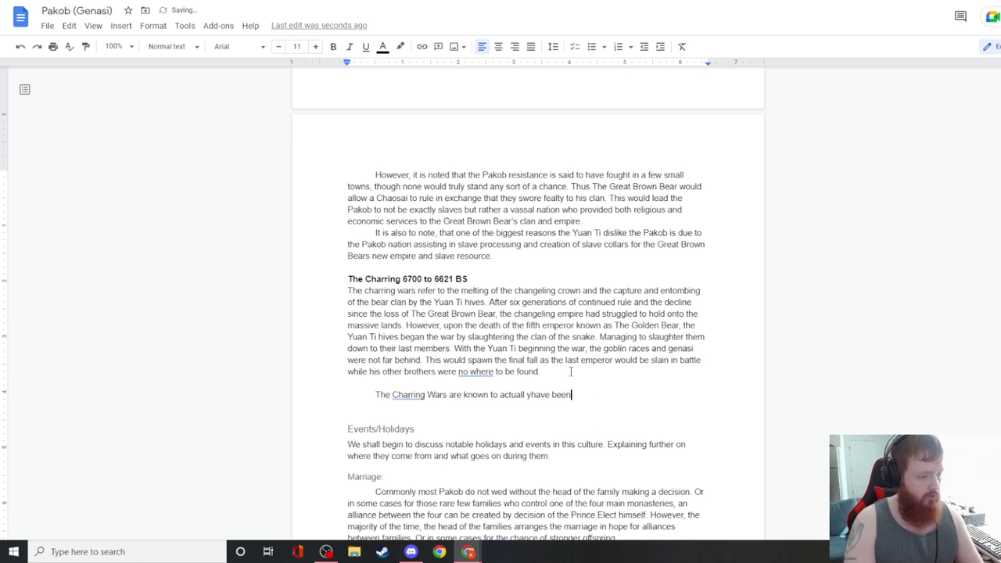
{"action": "key", "text": "BackSpace"}
{"action": "key", "text": "BackSpace"}
{"action": "key", "text": "BackSpace"}
{"action": "key", "text": "BackSpace"}
{"action": "key", "text": "BackSpace"}
{"action": "key", "text": "BackSpace"}
{"action": "key", "text": "BackSpace"}
{"action": "key", "text": "BackSpace"}
{"action": "key", "text": "BackSpace"}
{"action": "key", "text": "BackSpace"}
{"action": "type", "text": "y have been four different occa"}
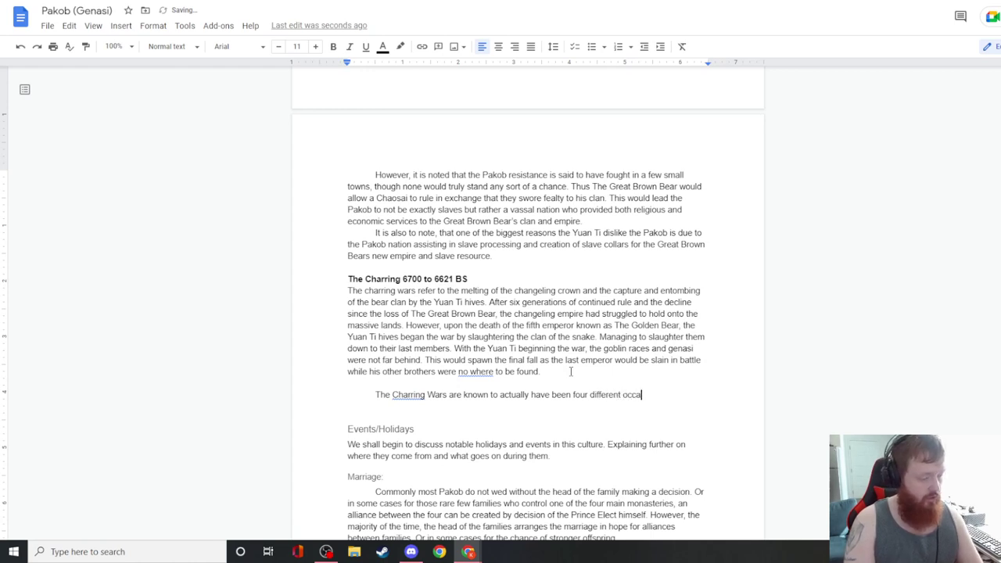
{"action": "type", "text": "ssions with the Yuan "}
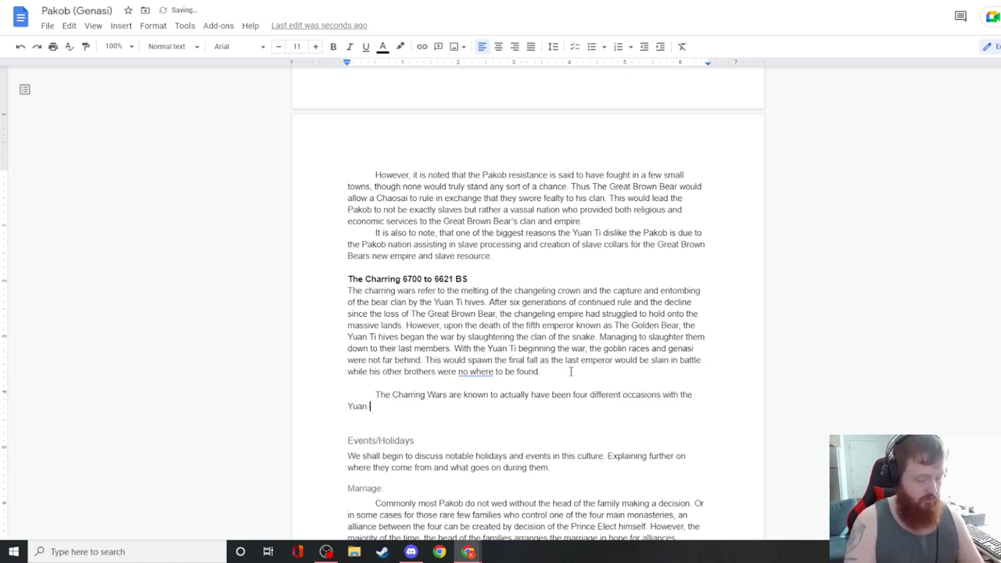
- Finish the sentence with "Ti rising up multiple times and slaughtering many changlings as the fights continued." and begin the next with "However"
{"action": "type", "text": "Ti rising u"}
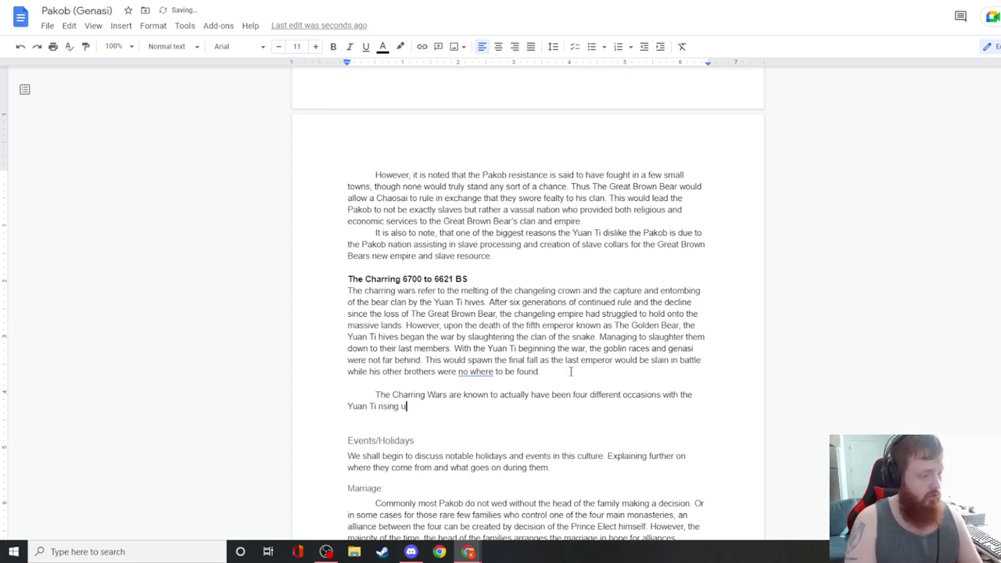
{"action": "type", "text": "p multiple time"}
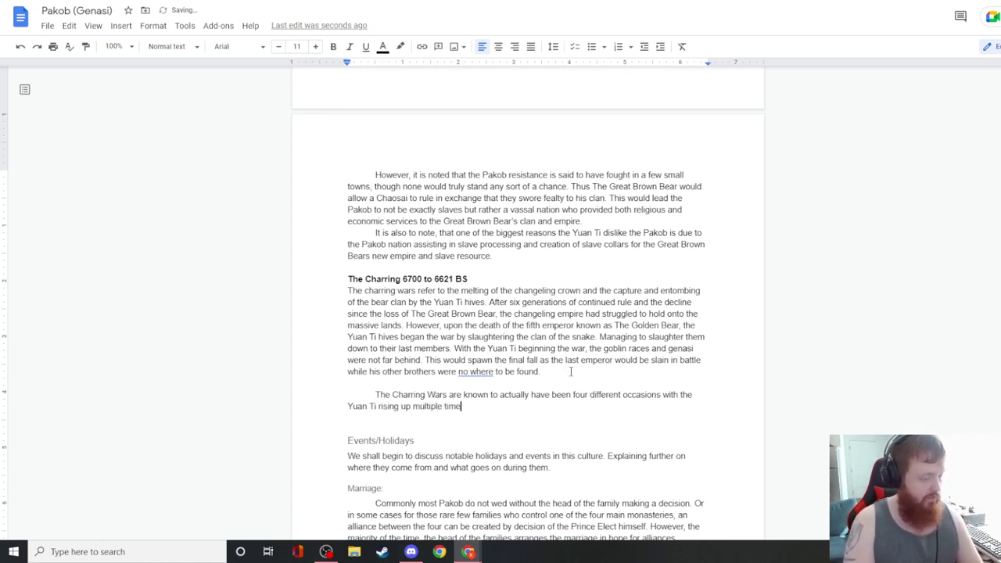
{"action": "type", "text": "s and slaughtering many"}
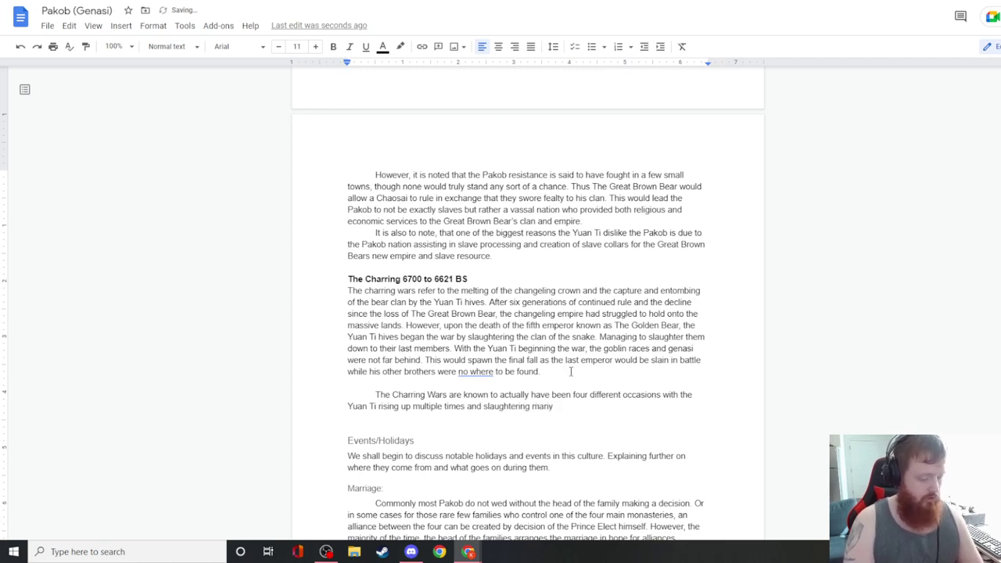
{"action": "type", "text": " chagl"}
{"action": "key", "text": "BackSpace"}
{"action": "key", "text": "BackSpace"}
{"action": "type", "text": "nglings as the"}
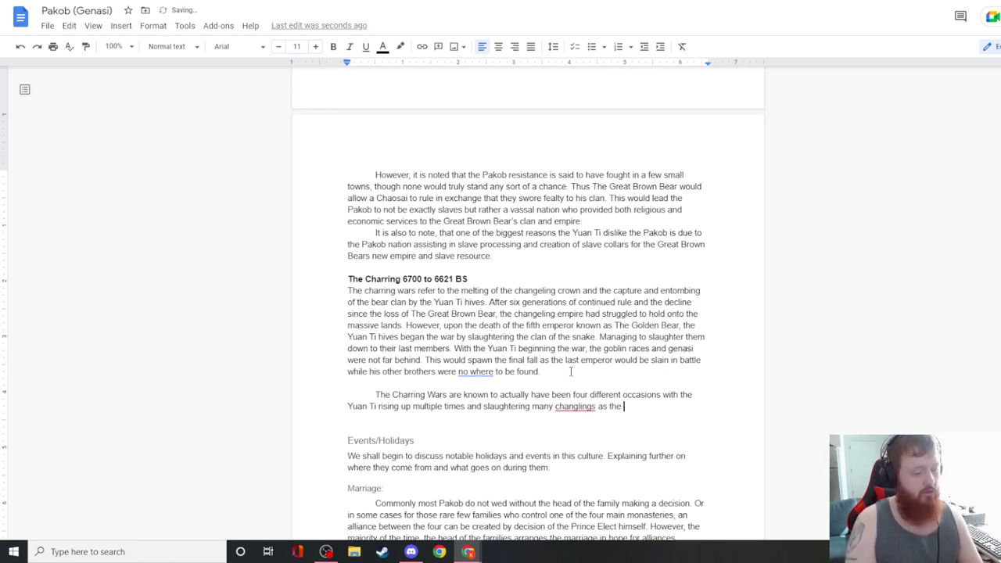
{"action": "type", "text": " fights conti"}
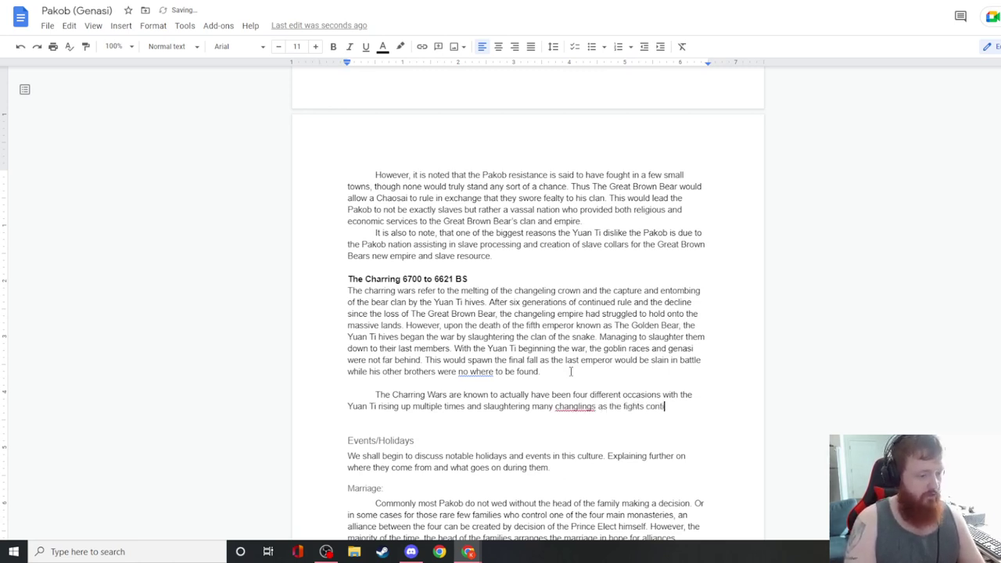
{"action": "type", "text": "nued. However"}
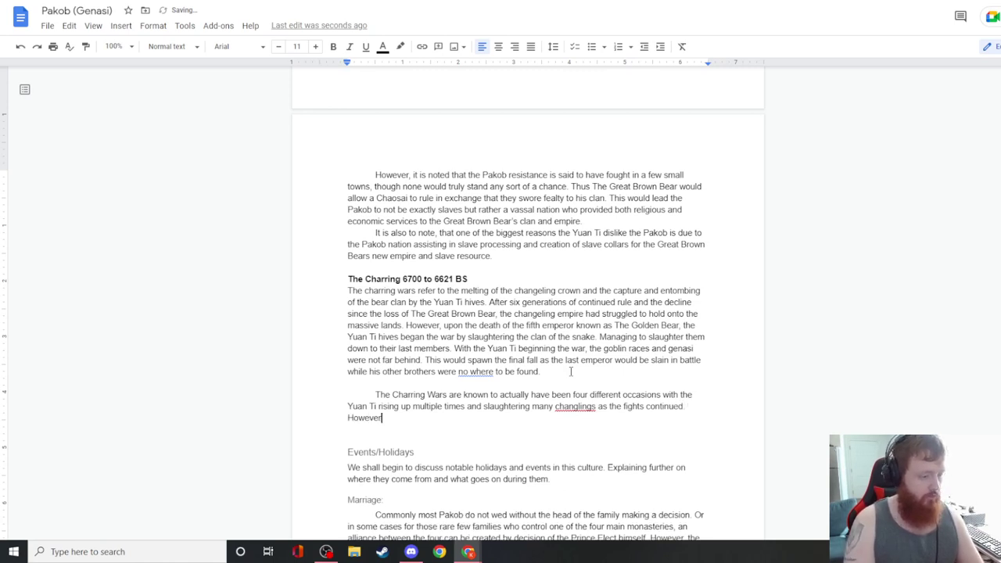
- Continue the "However" sentence with ", it is also known that the Pakob were hesitant at first to rebel, having found much"
{"action": "type", "text": ", it is also k"}
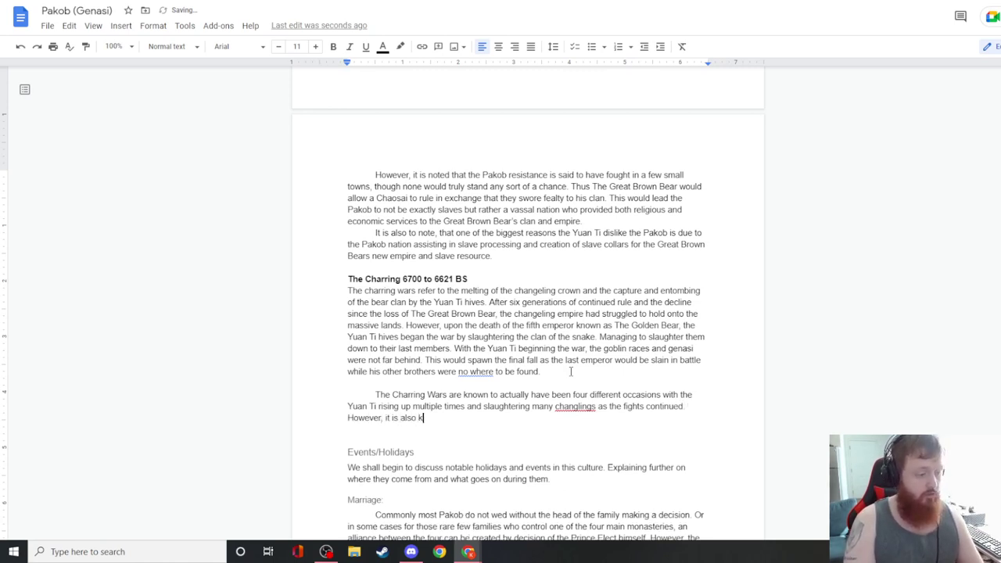
{"action": "type", "text": "nown that the P"}
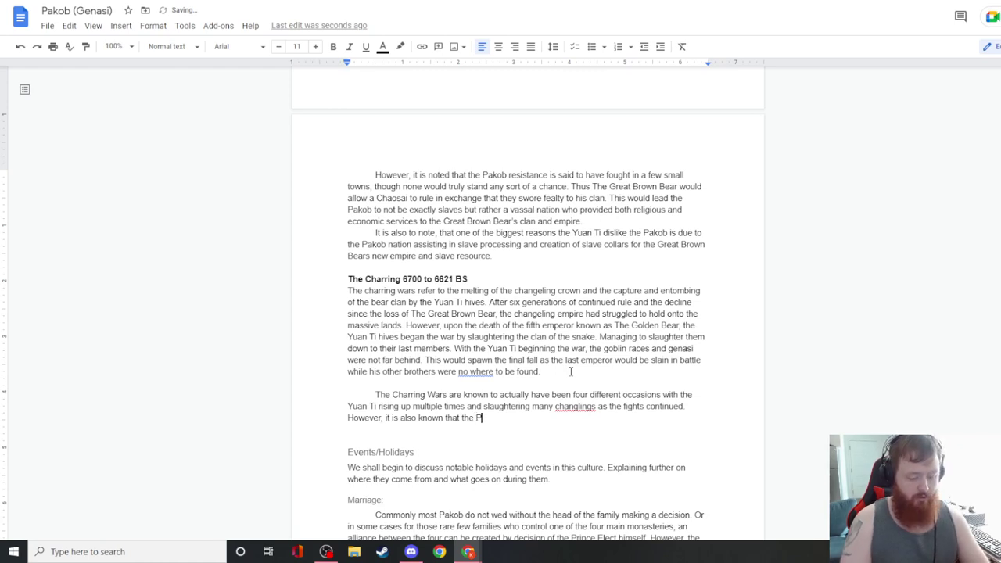
{"action": "type", "text": "akob were hesit"}
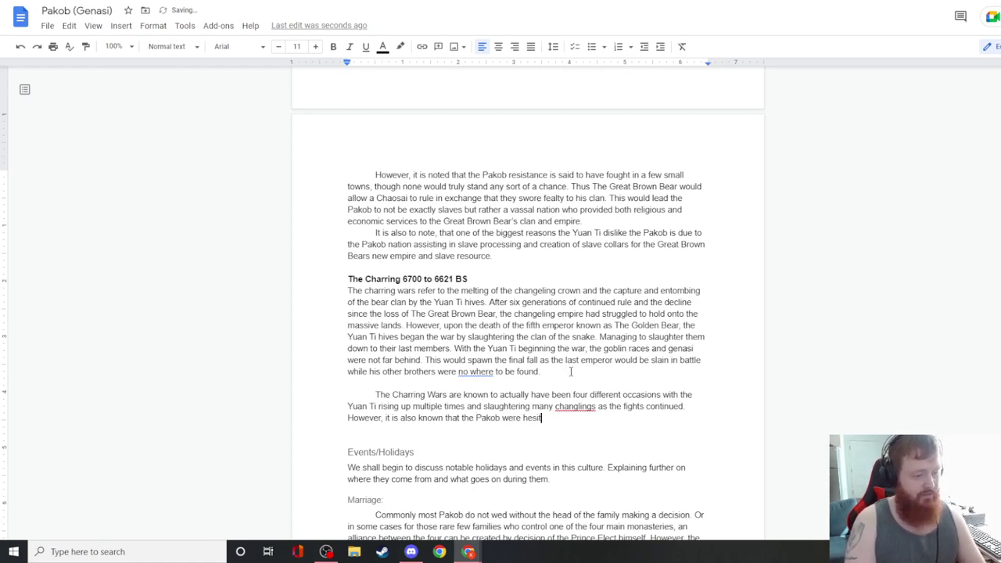
{"action": "type", "text": "ant at first to rebel, having found much "}
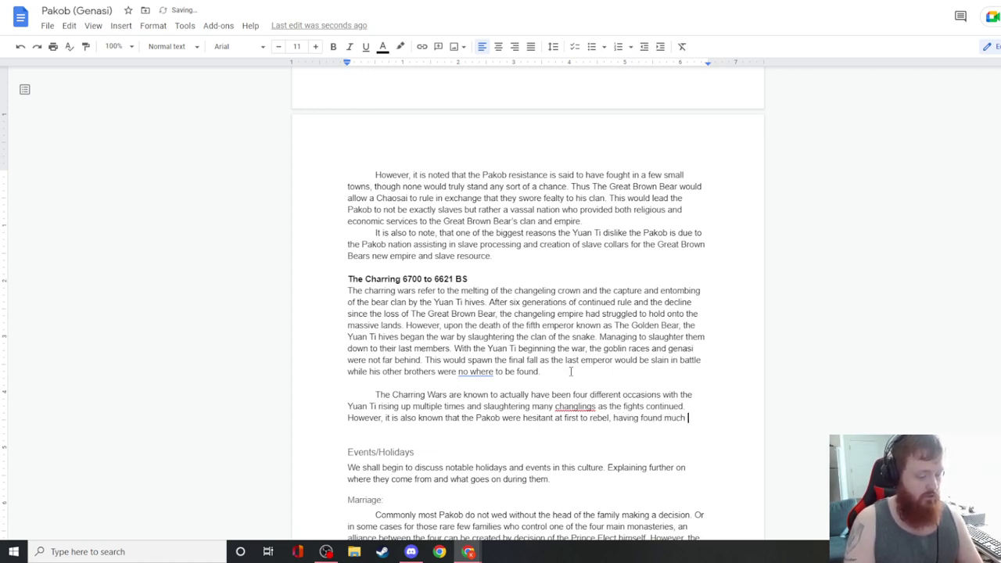
- Finish the sentence about the Pakob's hesitation with "economic increases to their land and power during the Golden Bears rule."
{"action": "type", "text": "econio"}
{"action": "key", "text": "BackSpace"}
{"action": "key", "text": "BackSpace"}
{"action": "type", "text": "omic"}
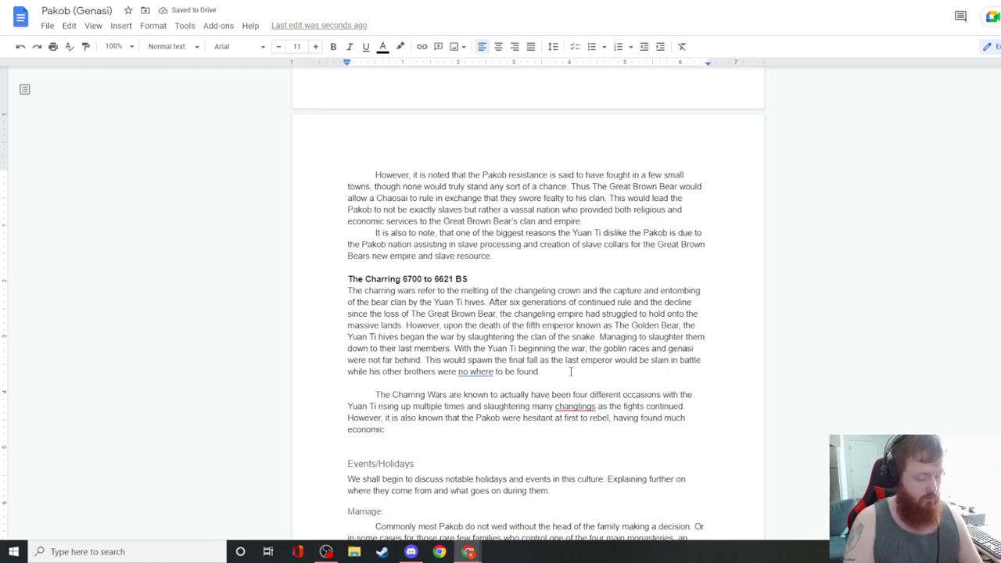
{"action": "type", "text": " increas"}
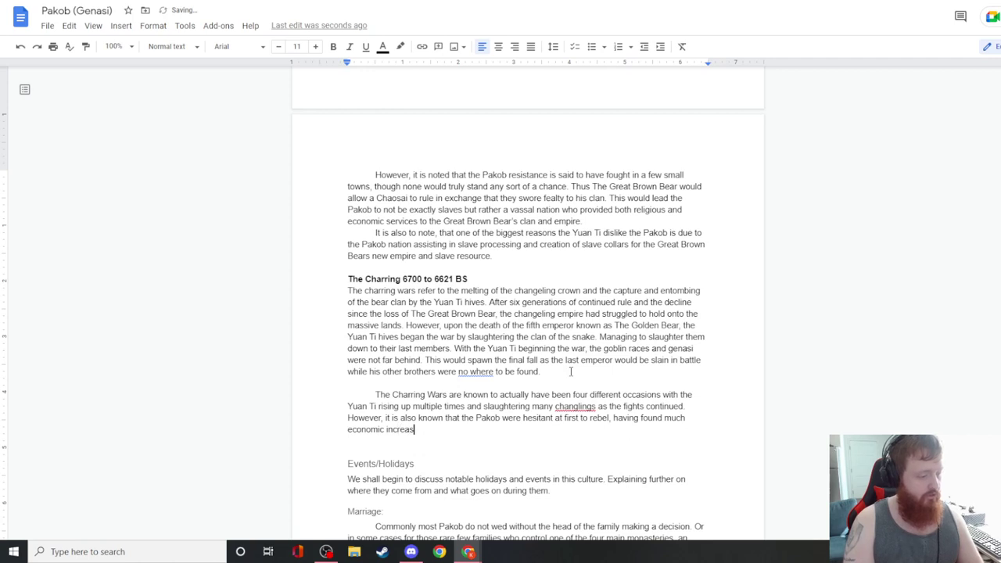
{"action": "type", "text": "es to their land and "}
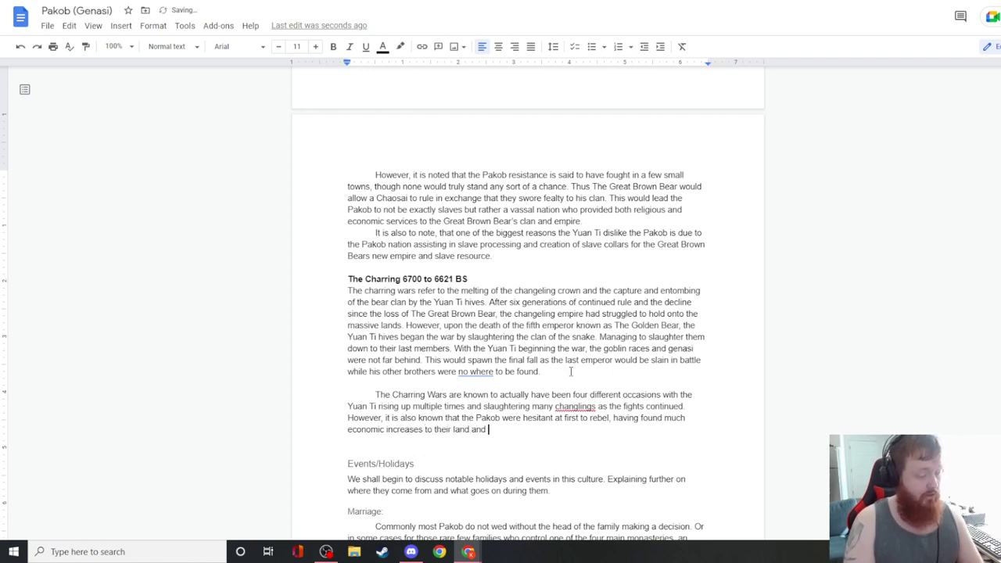
{"action": "type", "text": "power during the Golden Bear"}
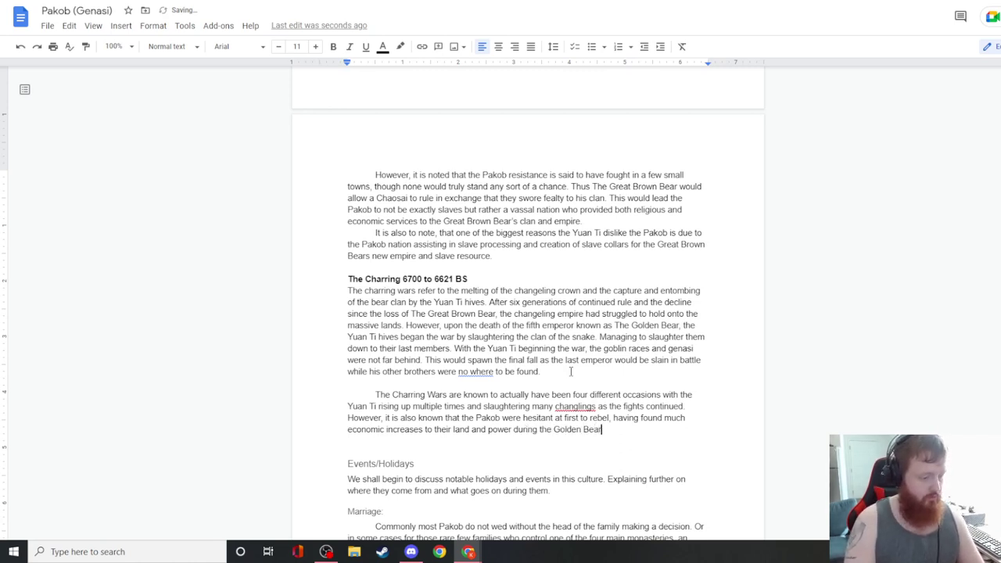
{"action": "type", "text": "s rule"}
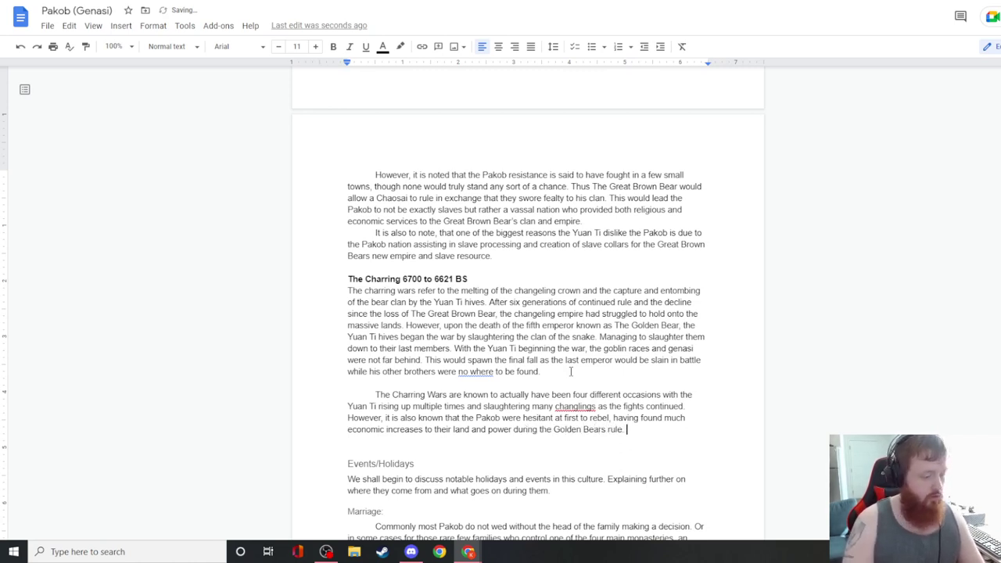
{"action": "type", "text": "."}
- Start a new indented paragraph with "But when the time came, and the Yuan Ti began to win, with the goblin nation also joining the war."
{"action": "key", "text": "Return"}
{"action": "type", "text": "But when the time came, and the Yuan Ti began to win. with the goblin nat"}
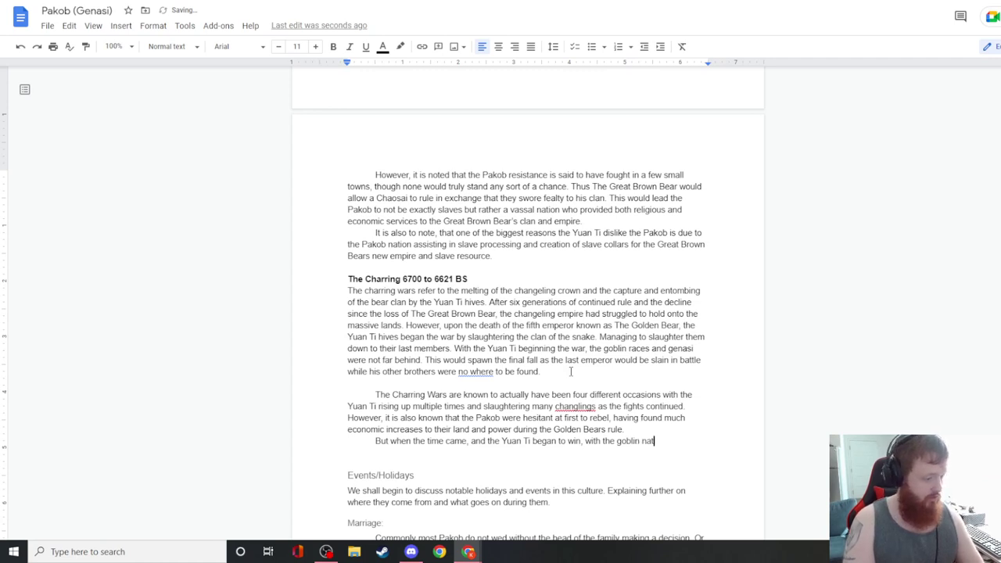
{"action": "type", "text": "ion also joi"}
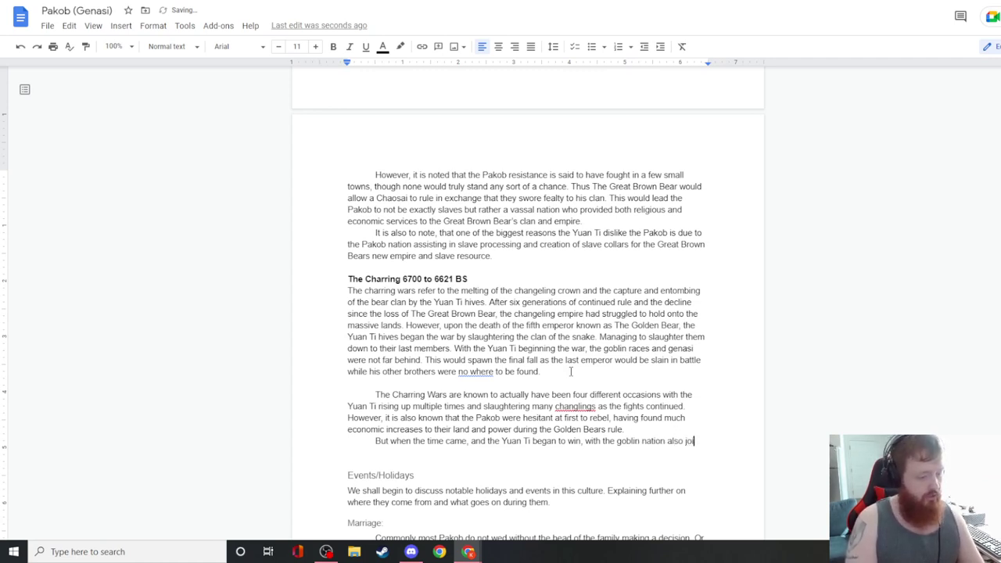
{"action": "type", "text": "ning the war. The Pakbo "}
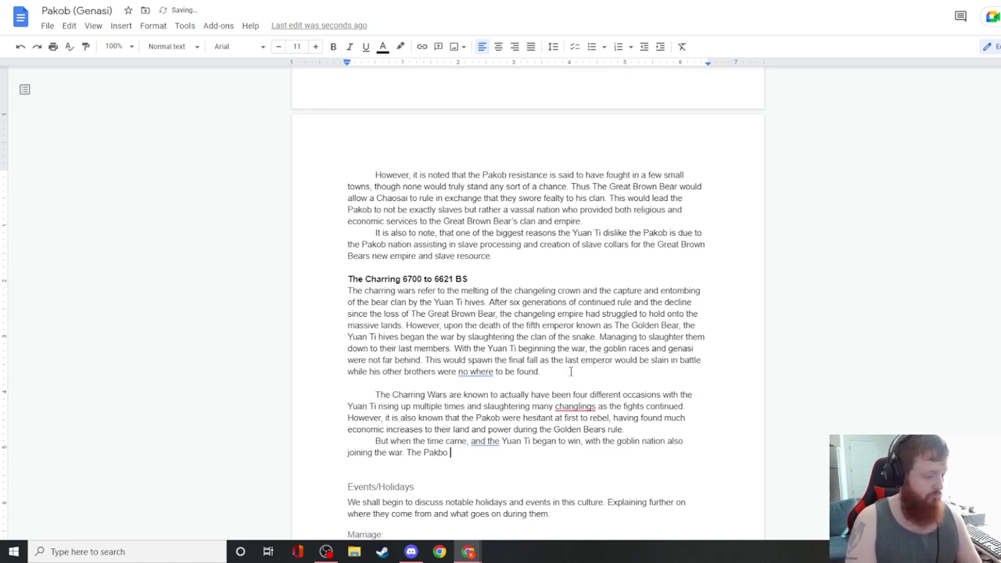
- Write "The Pakob finally showed their true colors by using the command that had been given to the Chaosai" in the new paragraph
{"action": "key", "text": "BackSpace"}
{"action": "key", "text": "BackSpace"}
{"action": "key", "text": "BackSpace"}
{"action": "type", "text": "ob finally "}
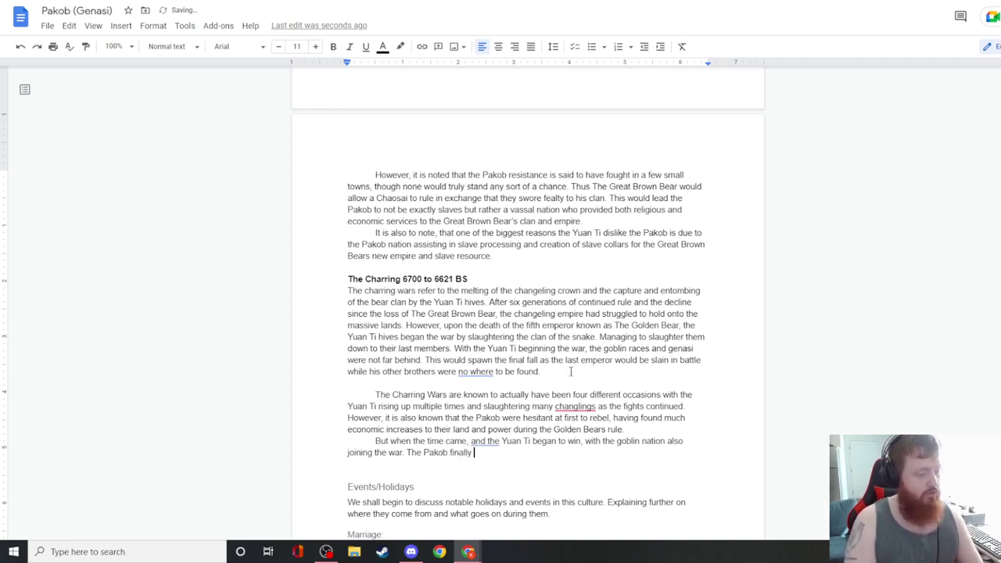
{"action": "type", "text": "showed their true "}
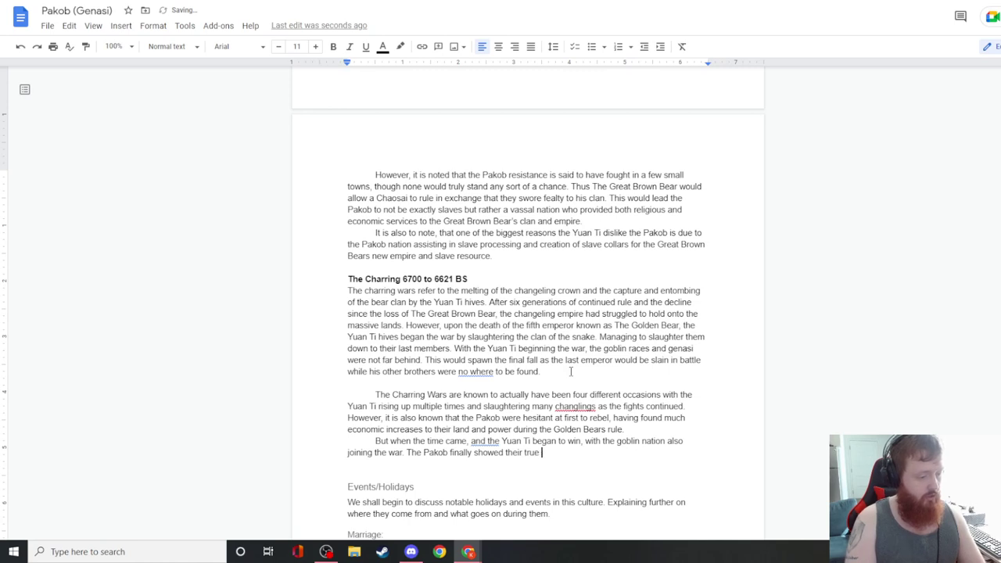
{"action": "type", "text": "colors by "}
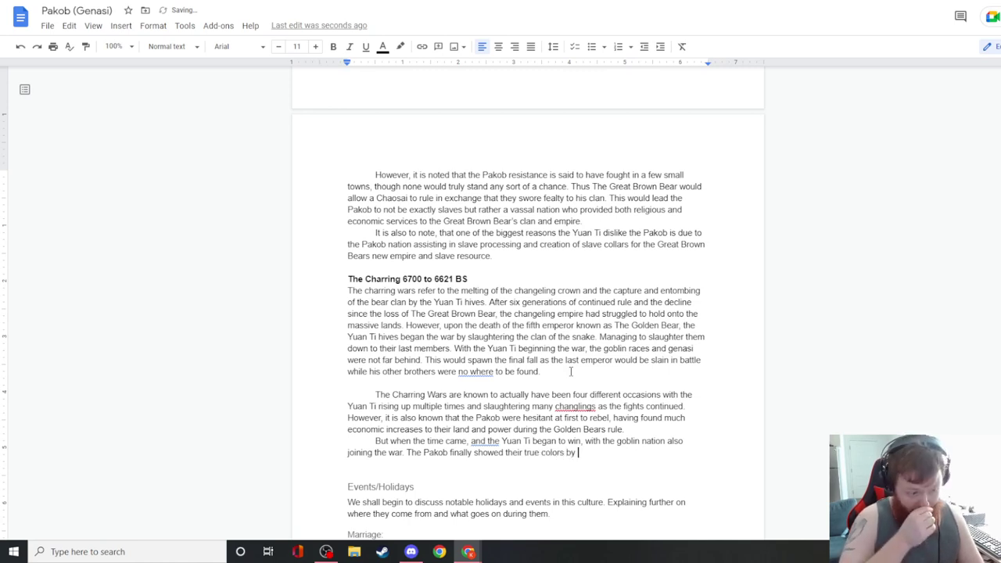
{"action": "type", "text": "using the comman"}
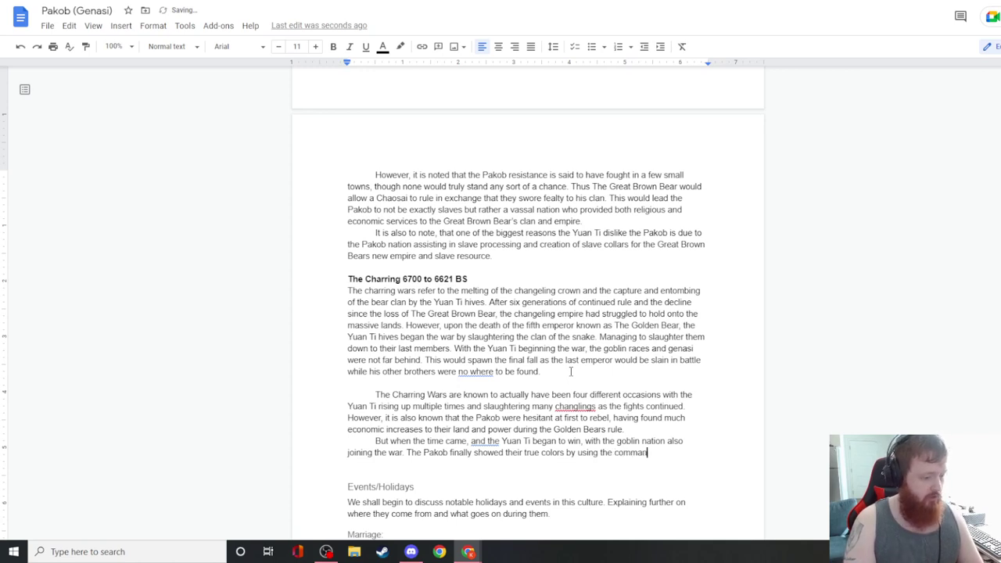
{"action": "type", "text": "d that had been given tot h"}
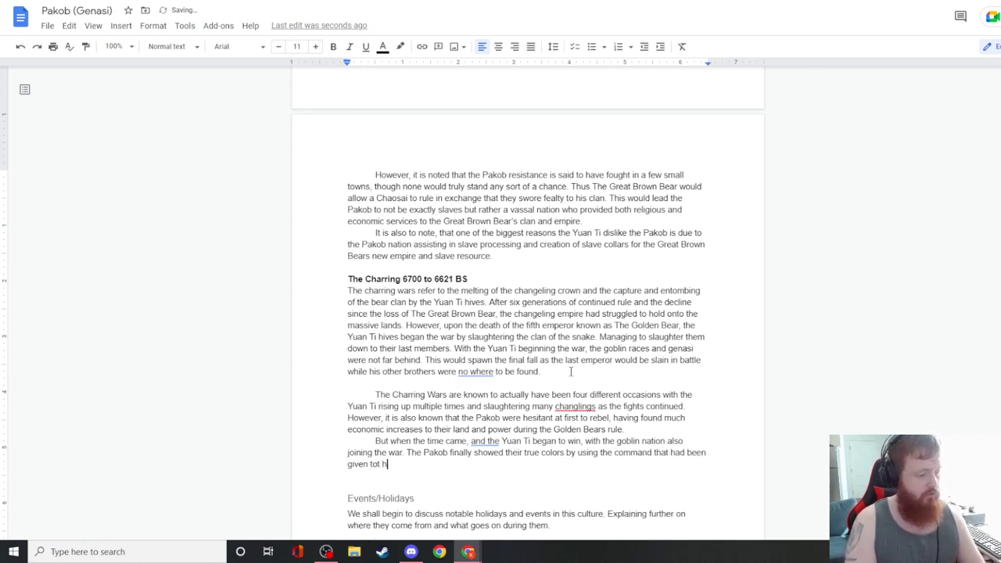
{"action": "key", "text": "BackSpace"}
{"action": "type", "text": "the Chaosai"}
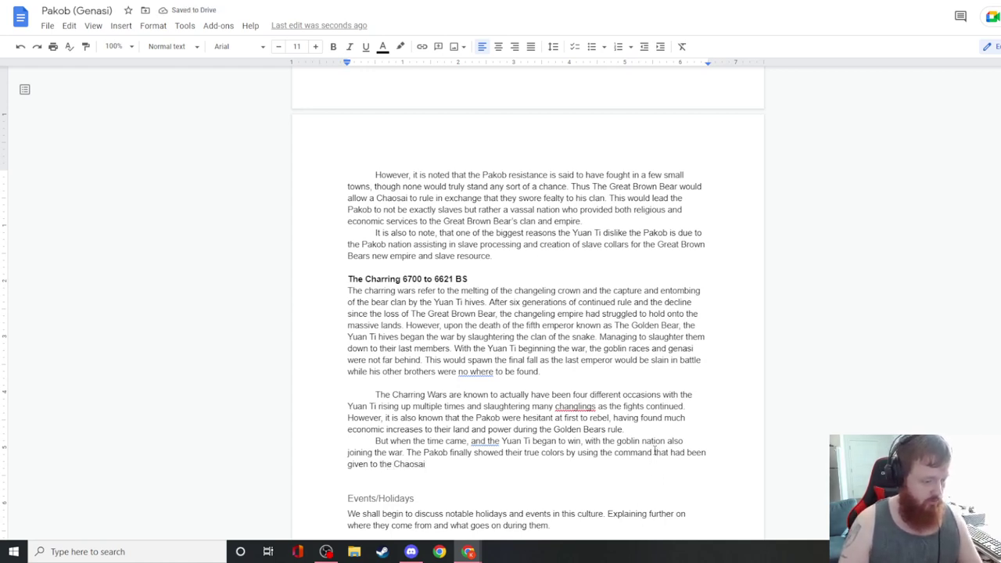
- Insert "word" after "command" in the Chaosai sentence and return to the sentence's end
{"action": "left_click", "coordinate": [652, 451]}
{"action": "type", "text": "word"}
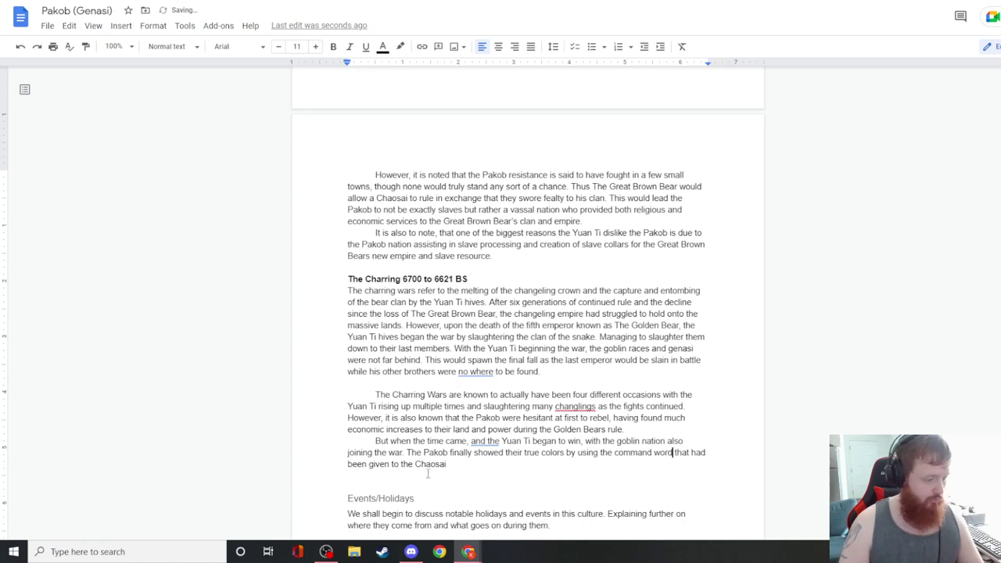
{"action": "left_click", "coordinate": [460, 466]}
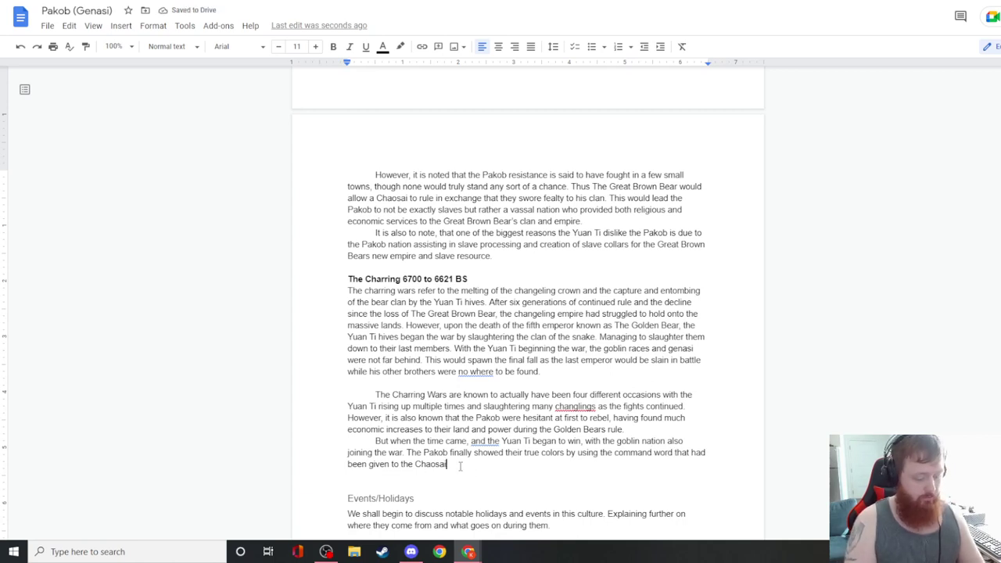
- Finish the Chaosai sentence with ", that deactivated all slave collars that had been made by the nation."
{"action": "type", "text": ", that deactivated all colla"}
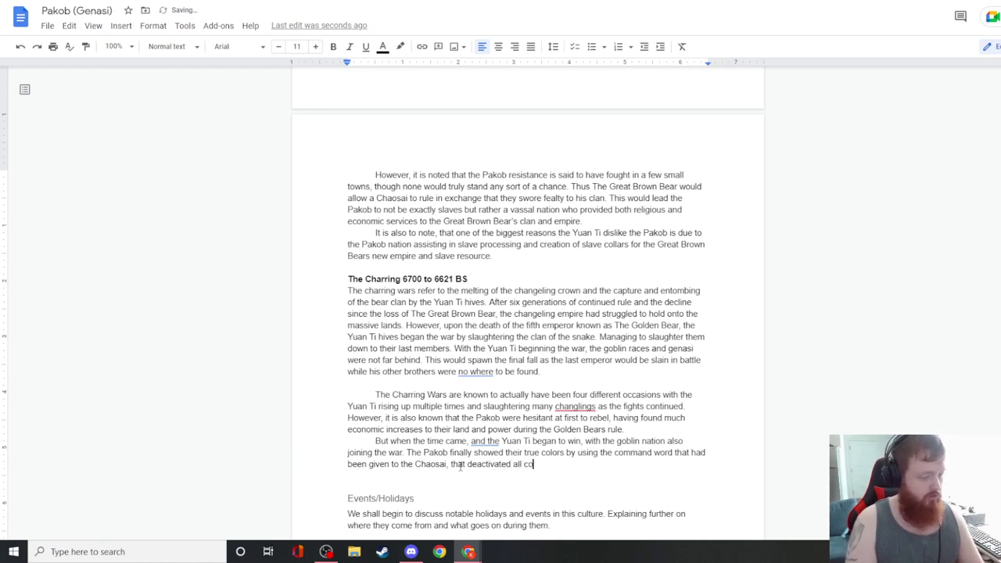
{"action": "key", "text": "BackSpace"}
{"action": "key", "text": "BackSpace"}
{"action": "type", "text": "slave coll"}
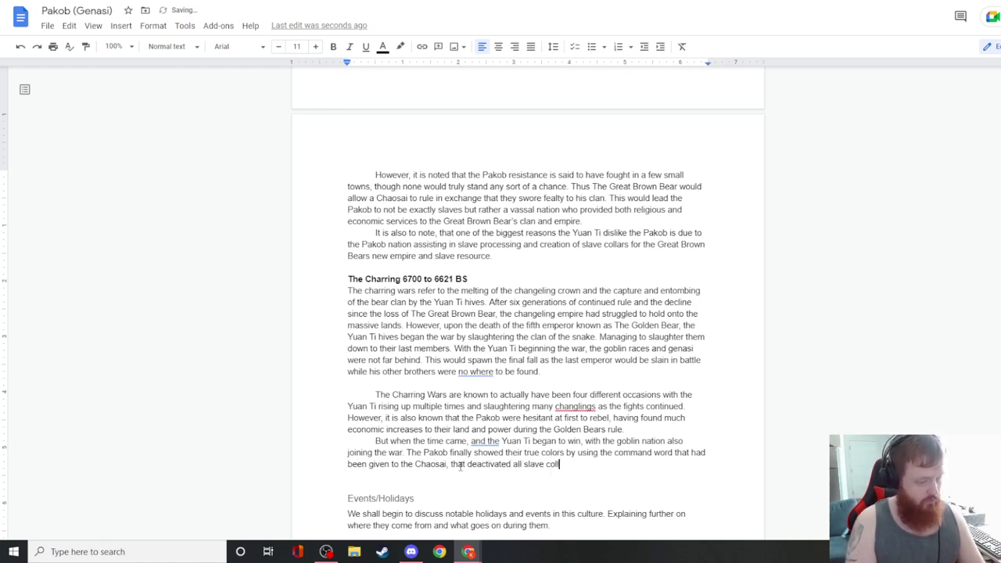
{"action": "type", "text": "ars that h"}
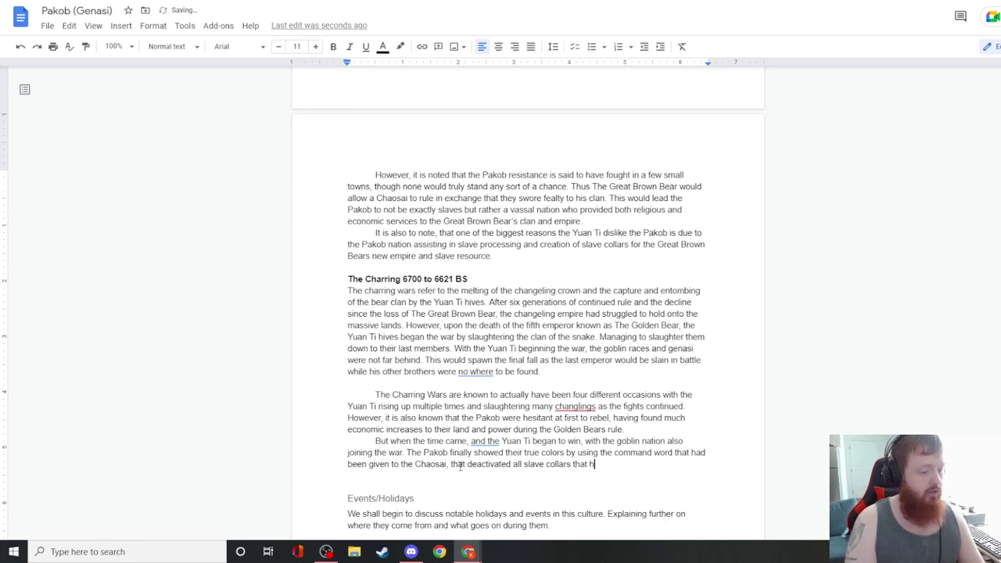
{"action": "type", "text": "ad been made by the "}
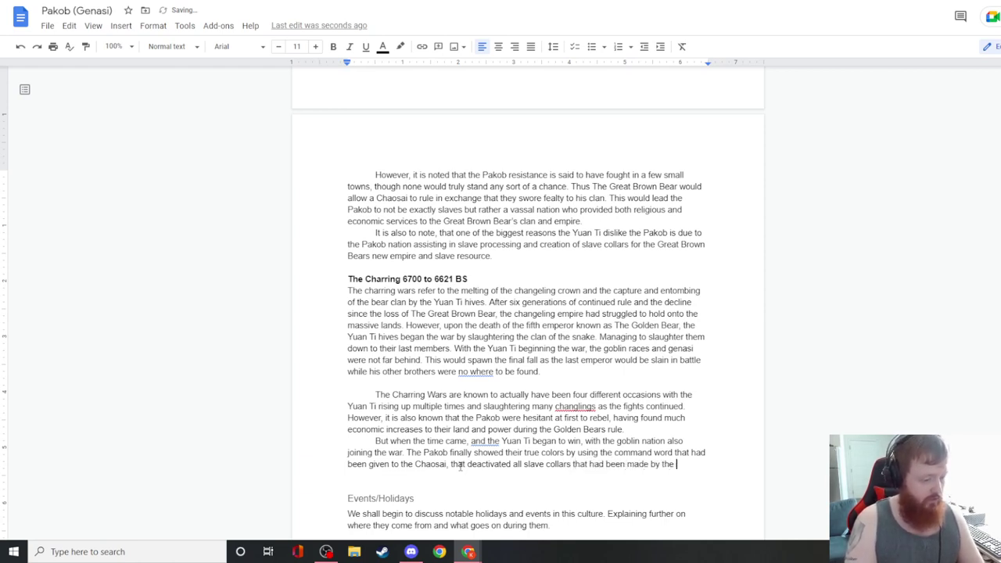
{"action": "type", "text": "nation."}
- Continue the same paragraph with "Thus causing a massive slaughter amongst many of the Changling clans, as their"
{"action": "key", "text": "Return"}
{"action": "type", "text": "Thus cau"}
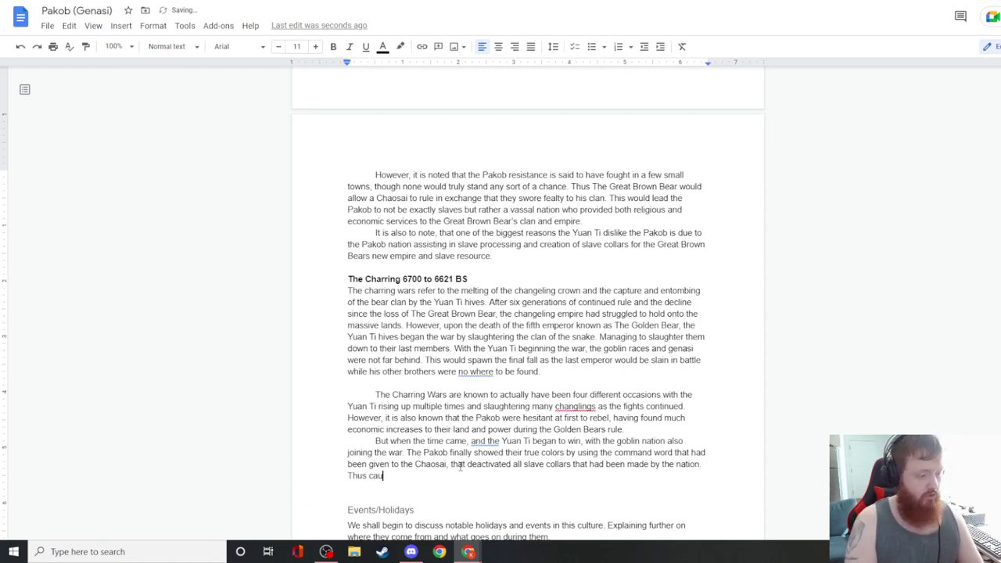
{"action": "type", "text": "sing a massive sla"}
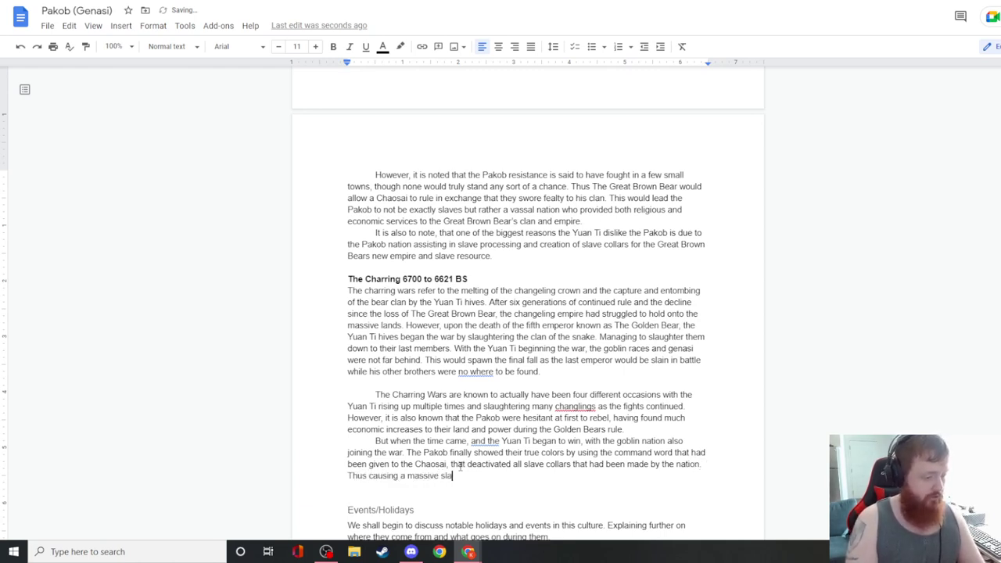
{"action": "type", "text": "ughter amongst many"}
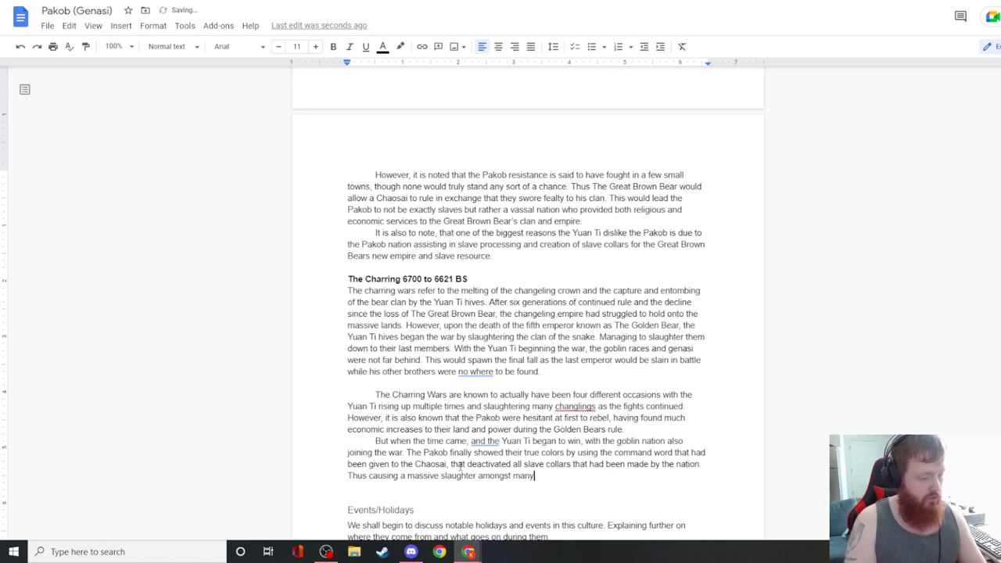
{"action": "type", "text": " of the Changling "}
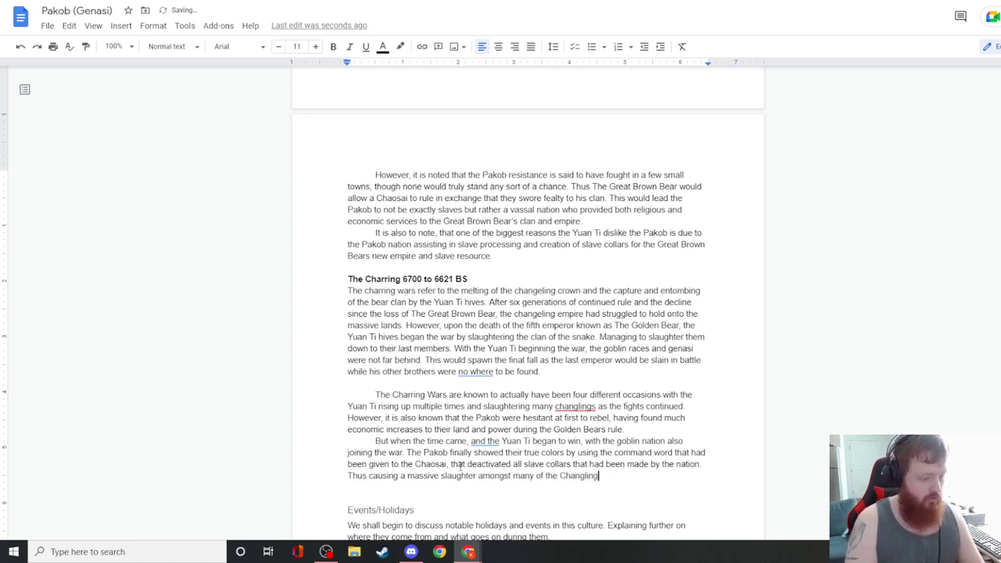
{"action": "type", "text": "clans, as their "}
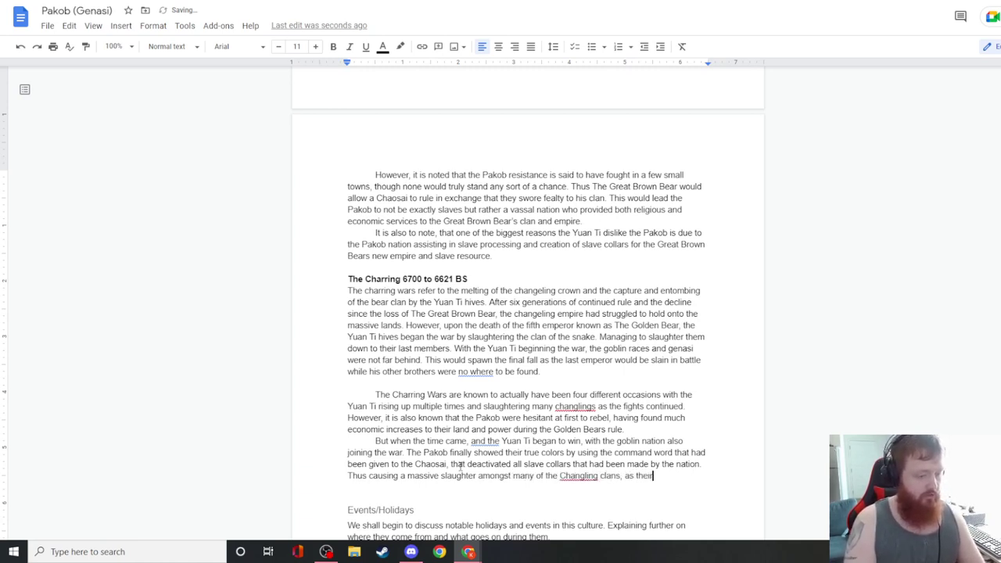
- Complete the slaughter sentence with "slaves who had been training and working extensively and thus in great physical condition."
{"action": "type", "text": "slaves who had be"}
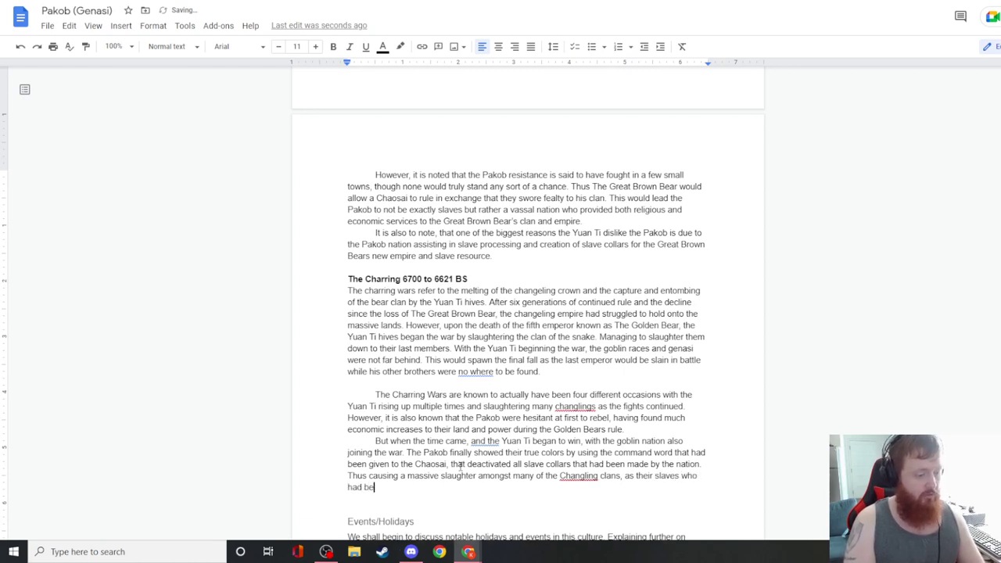
{"action": "type", "text": "en traine"}
{"action": "type", "text": "ing and working"}
{"action": "type", "text": " extensively an"}
{"action": "type", "text": "d thus in "}
{"action": "type", "text": "great phys"}
{"action": "type", "text": "ical condition. "}
- Add "Would all begin there rebellion with teh destruction of most of the head clans." and start an indented paragraph with "However"
{"action": "type", "text": "Would all begi"}
{"action": "type", "text": "n there reb"}
{"action": "type", "text": "ellion "}
{"action": "type", "text": "with teh "}
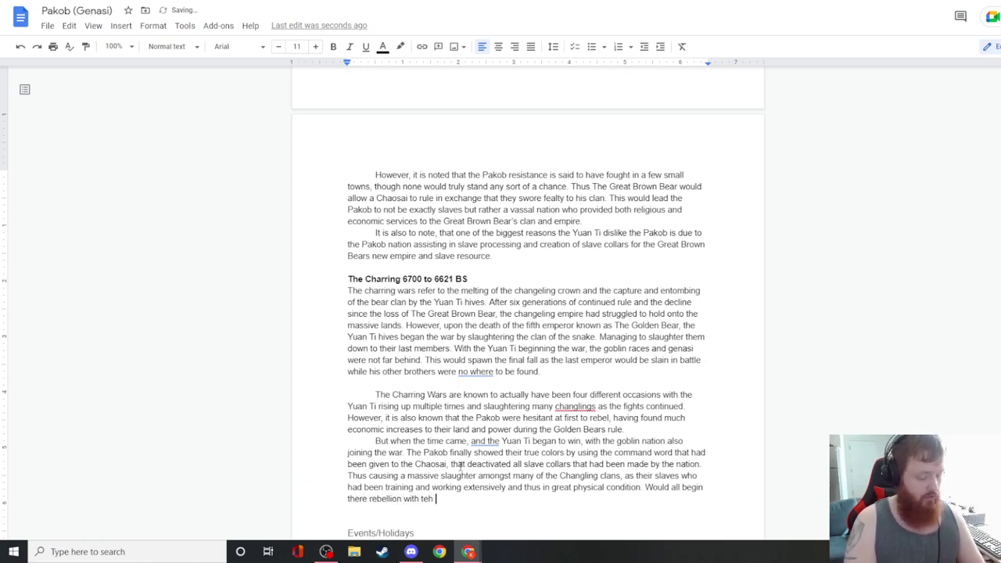
{"action": "type", "text": "destruction of"}
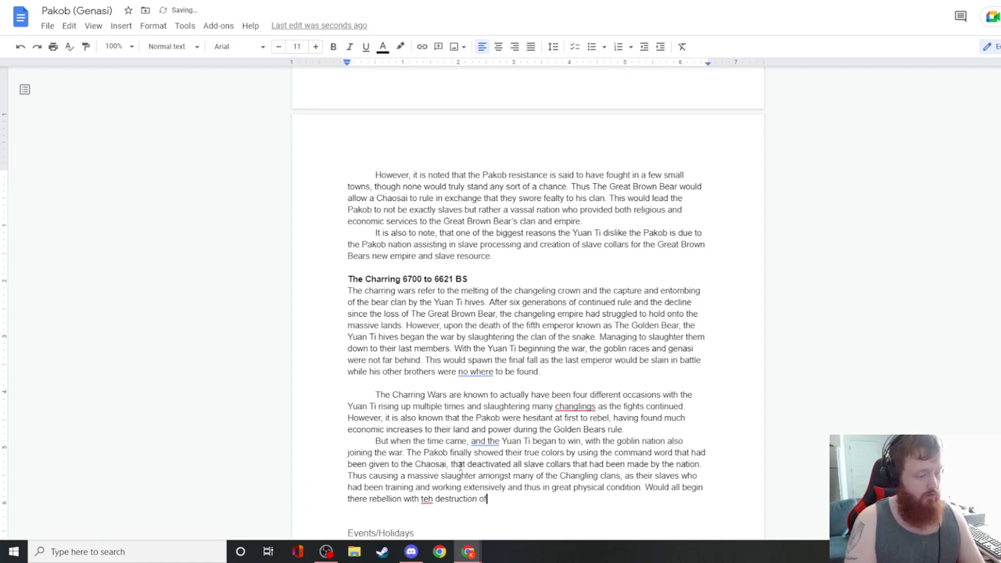
{"action": "type", "text": " most of the"}
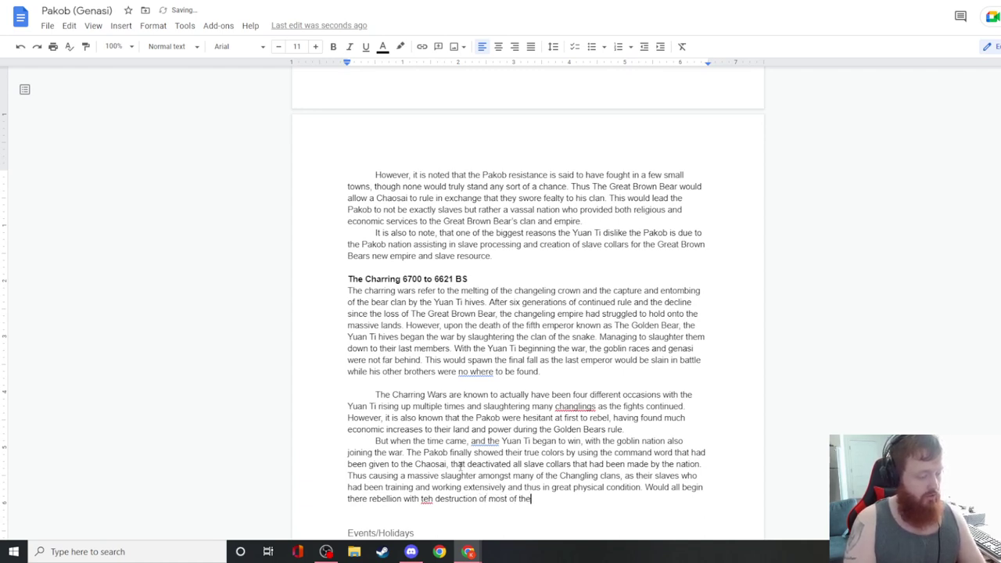
{"action": "type", "text": " head clans."}
{"action": "key", "text": "Return"}
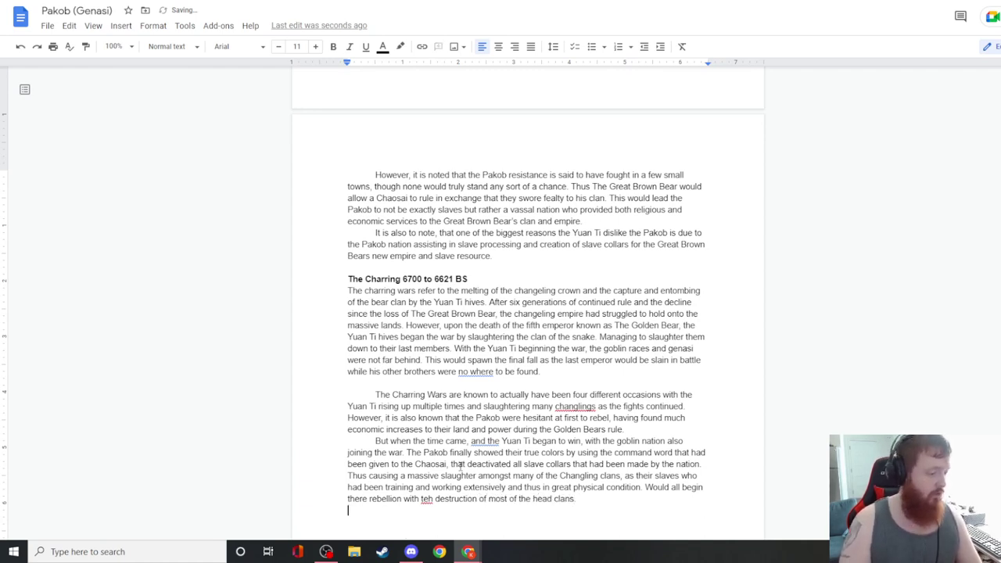
{"action": "type", "text": "However"}
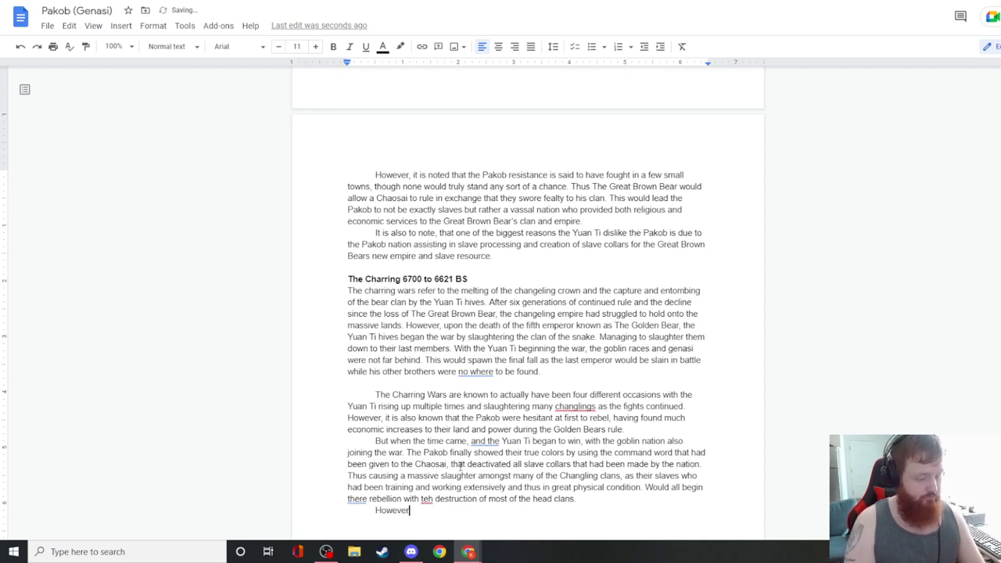
- Continue "However" with ", a secondary note must be made, that while the Pakob did turn the slave collars off and assist in arming the slave rebels."
{"action": "type", "text": ", a secondary "}
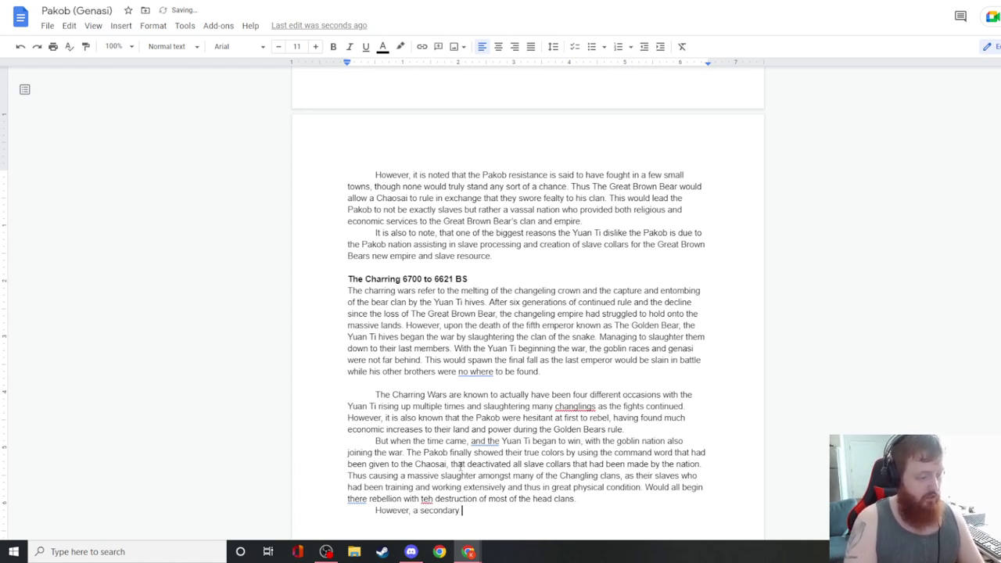
{"action": "type", "text": "note must be made, that while the Pakob did turn th"}
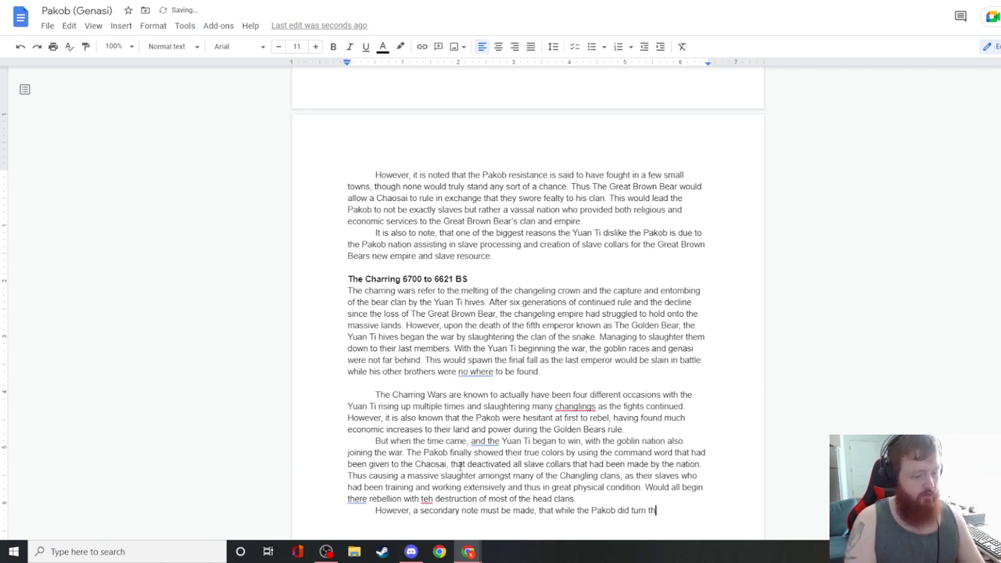
{"action": "type", "text": "e slave co"}
{"action": "type", "text": "llars off and assist i"}
{"action": "type", "text": "n arm"}
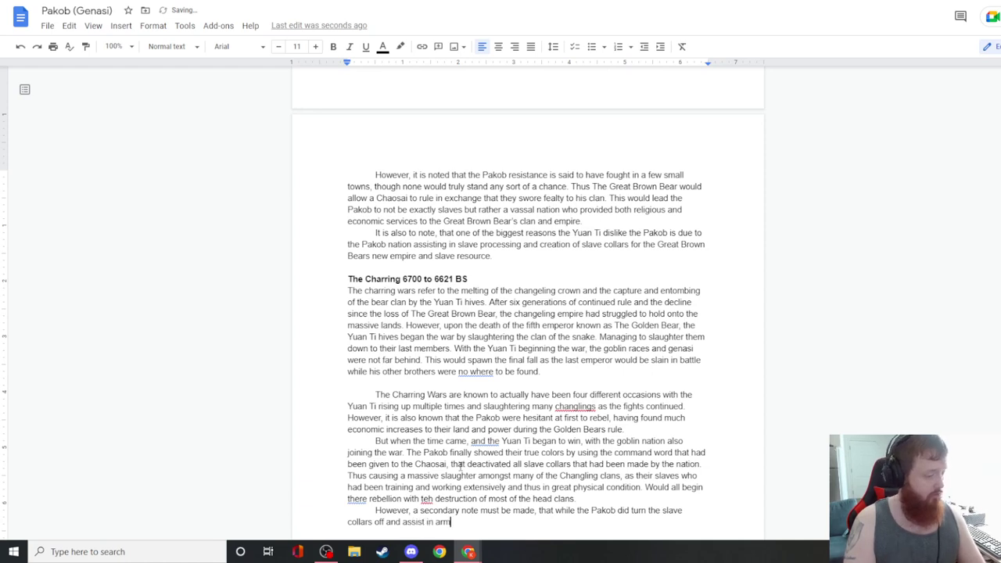
{"action": "type", "text": "ing the slave rebels."}
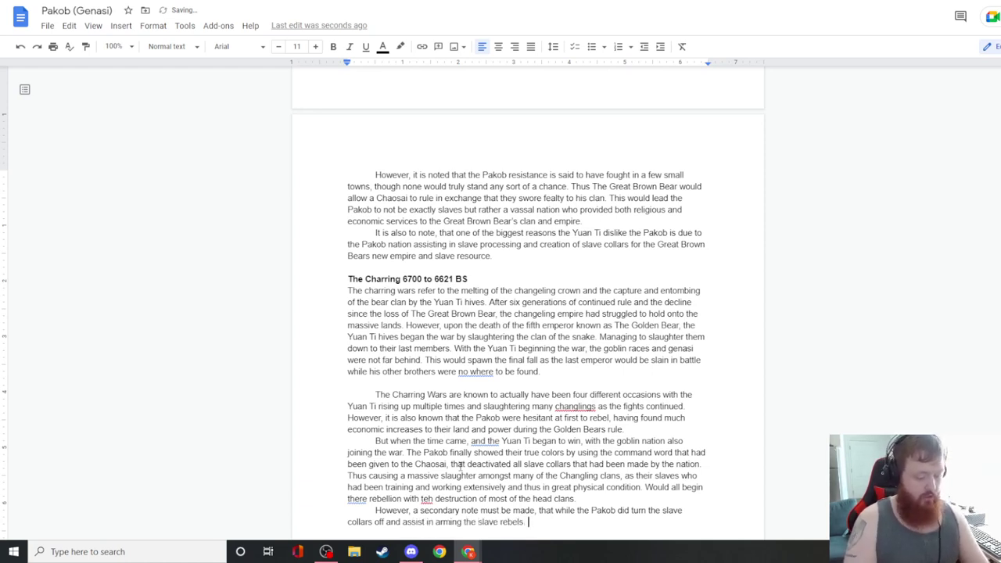
- Add "It should also be known that the Pakob Chaosai did hide away many of the royal family in case of"
{"action": "type", "text": " It should also "}
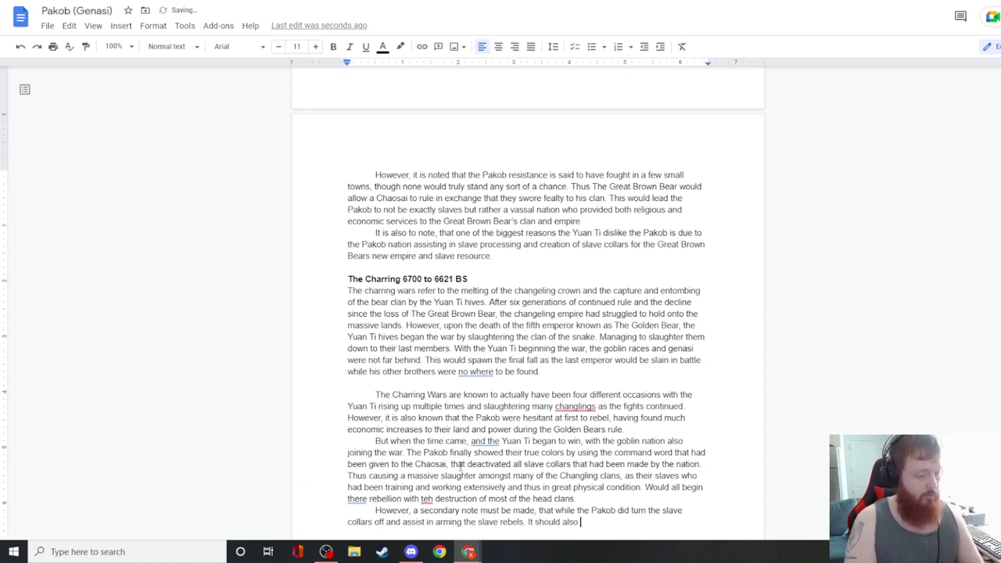
{"action": "type", "text": "be known"}
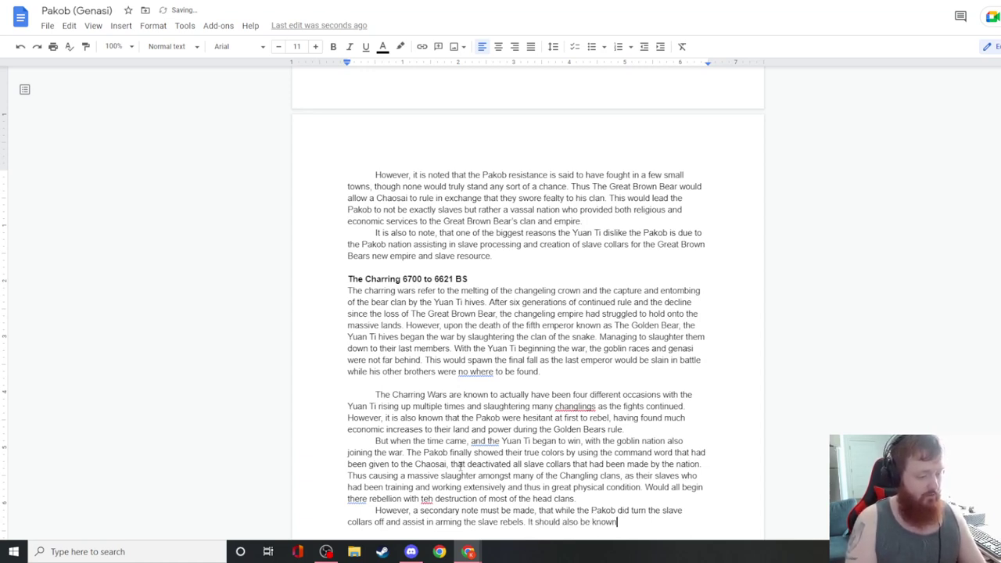
{"action": "type", "text": " that the Pakob Chaosai"}
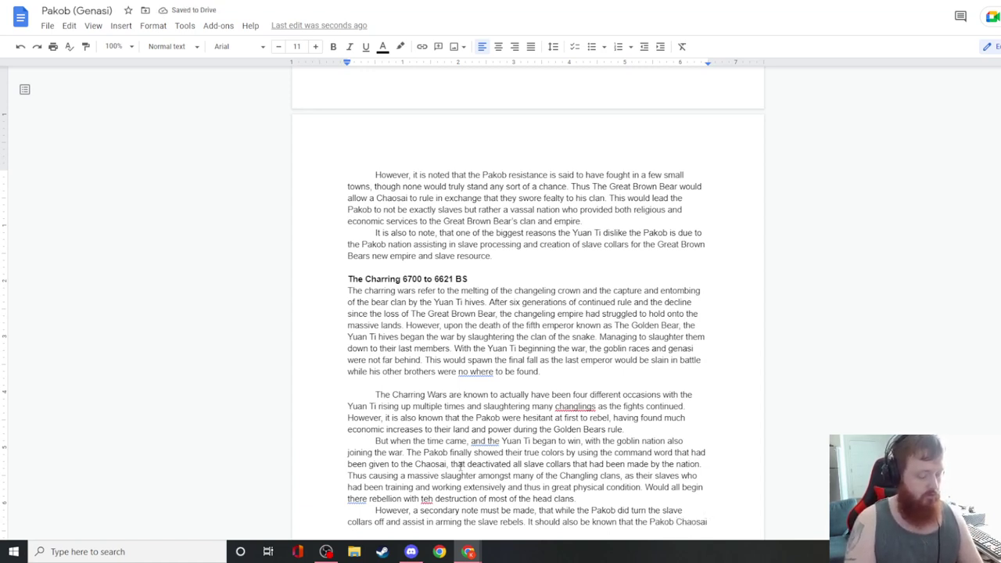
{"action": "type", "text": " did hide away many of the"}
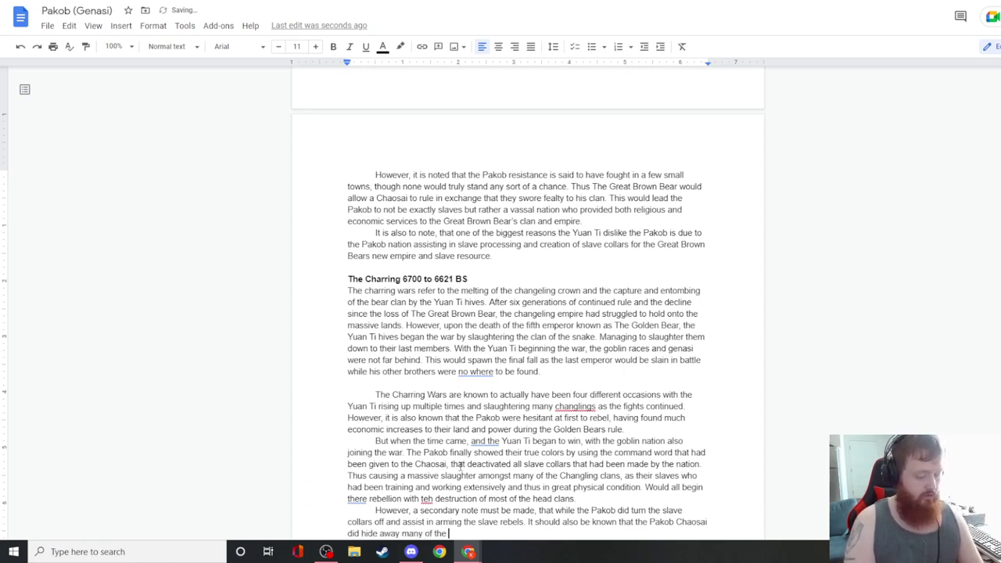
{"action": "type", "text": " royalt"}
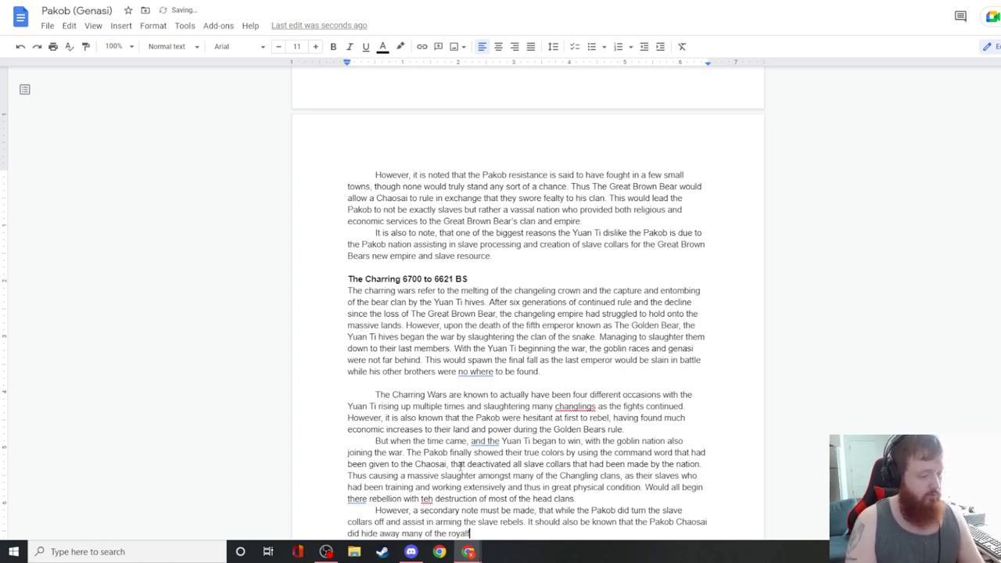
{"action": "key", "text": "BackSpace"}
{"action": "type", "text": "family inc as"}
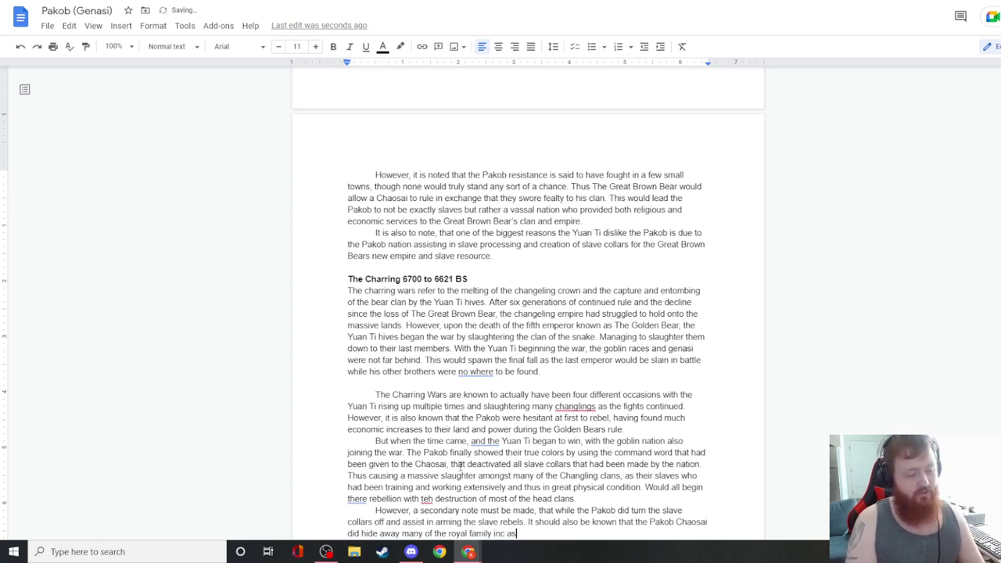
{"action": "key", "text": "BackSpace"}
{"action": "key", "text": "BackSpace"}
{"action": "key", "text": "BackSpace"}
{"action": "type", "text": "case of"}
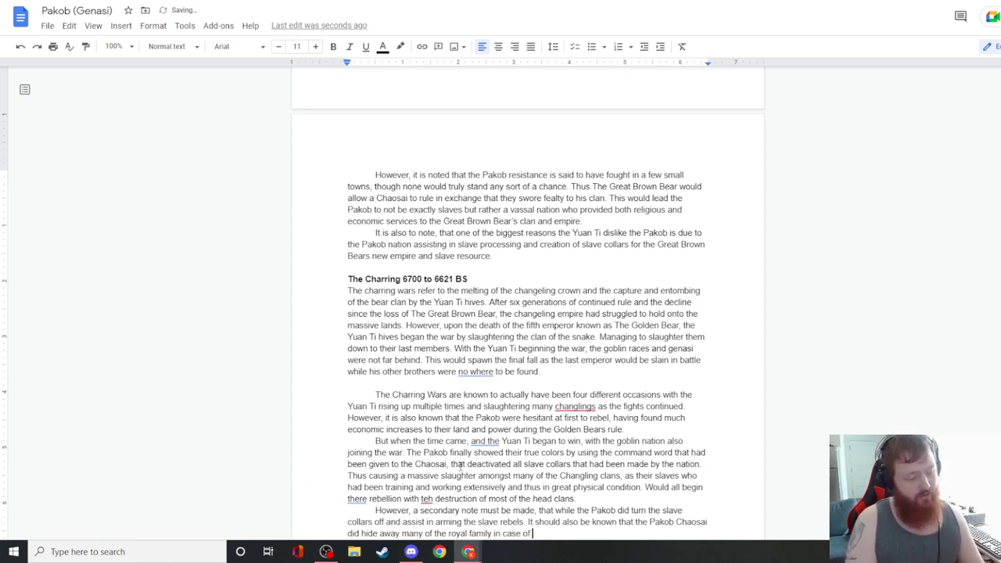
- Finish the paragraph with "the slaves losing. And thus gaining more favor with the ruling faction." and start a new indented paragraph
{"action": "type", "text": " the slaves losing. And thus gai"}
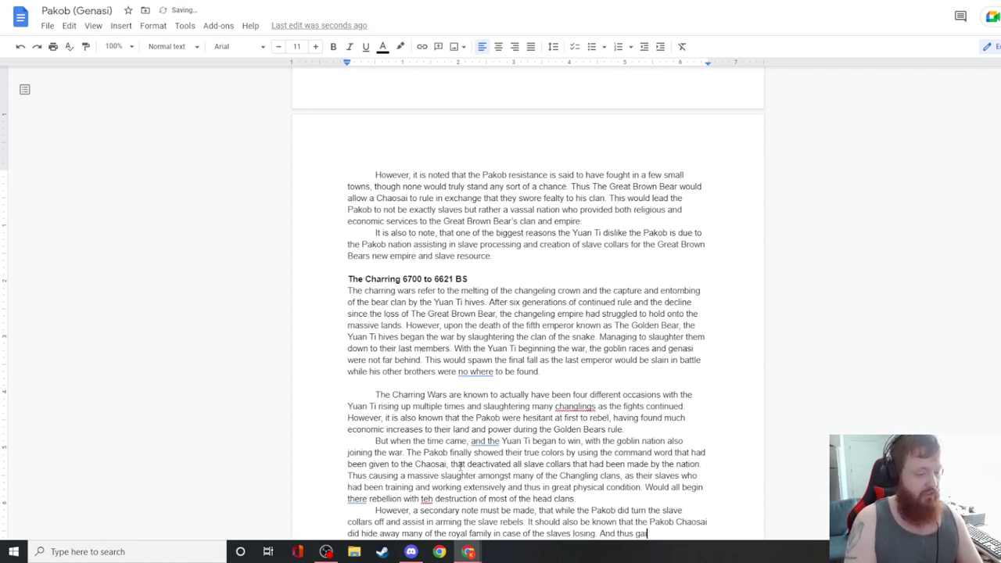
{"action": "type", "text": "ning more"}
{"action": "type", "text": " favor with the rul"}
{"action": "type", "text": "ing faction"}
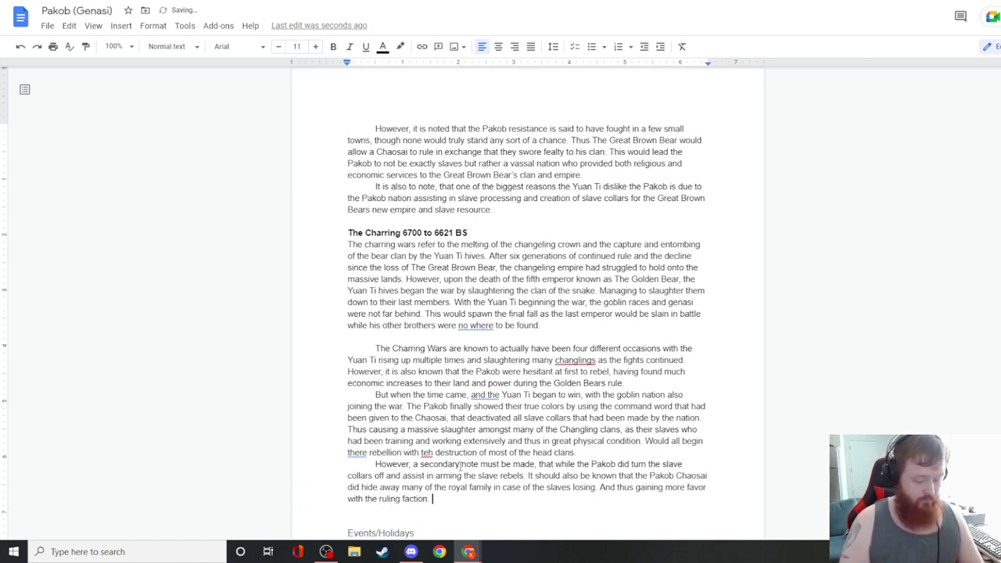
{"action": "type", "text": "."}
{"action": "key", "text": "Return"}
{"action": "key", "text": "Tab"}
- Begin the new paragraph with "When the war concluded and not a single Pakob drop of blood had been spilled, the"
{"action": "type", "text": "When t"}
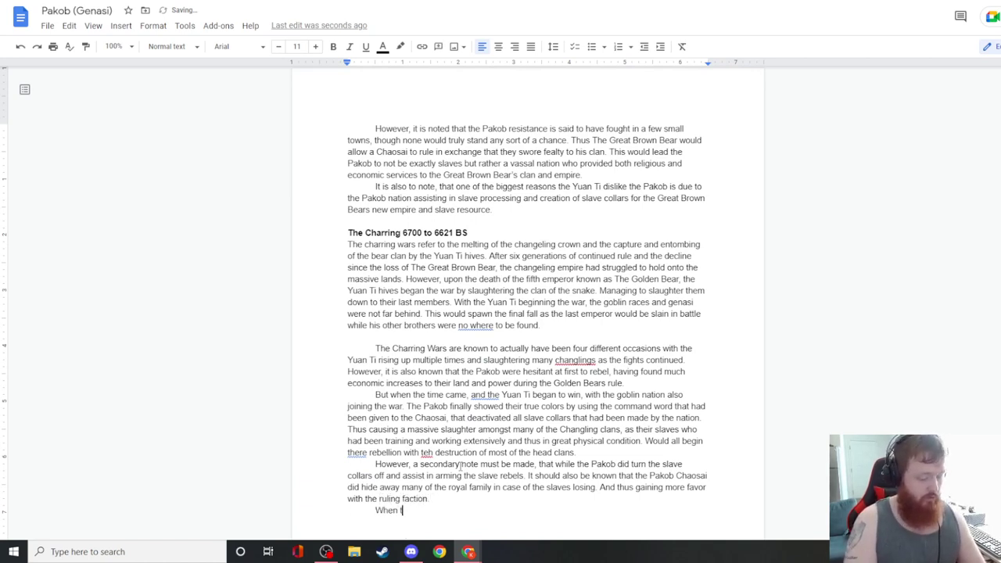
{"action": "type", "text": "he war concluded and not a sin"}
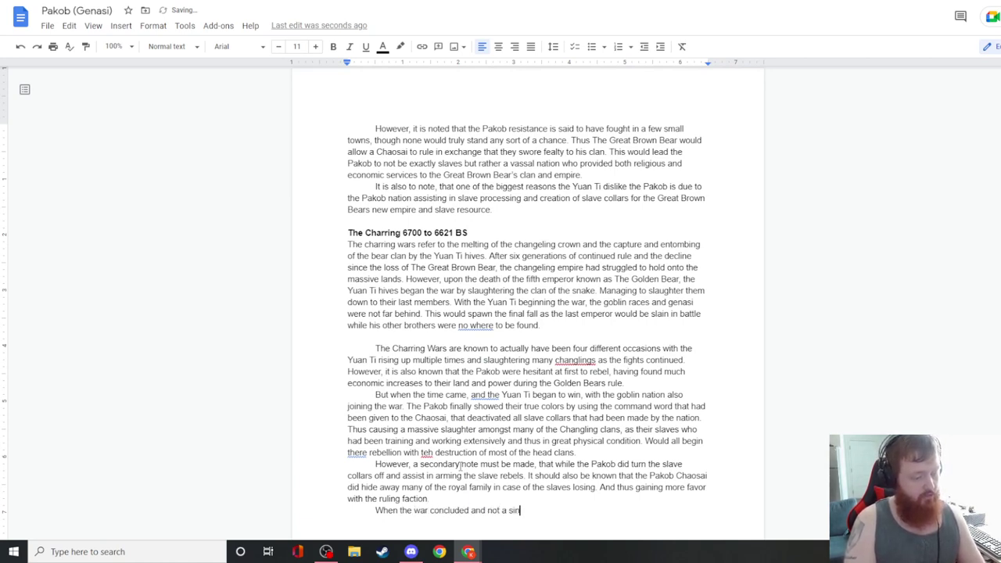
{"action": "type", "text": "gle Pakob dr"}
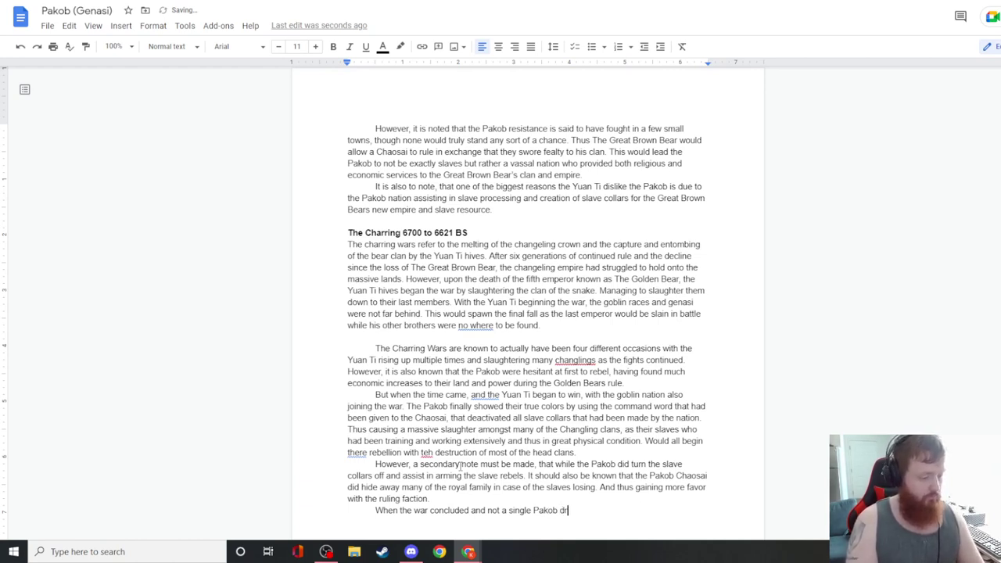
{"action": "type", "text": "op of blood had been "}
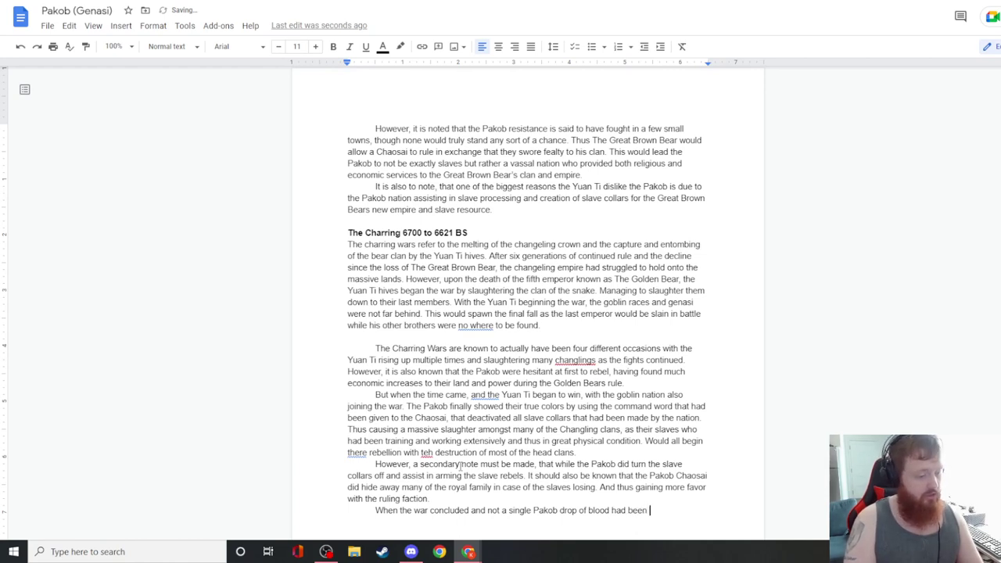
{"action": "type", "text": "spliled, the "}
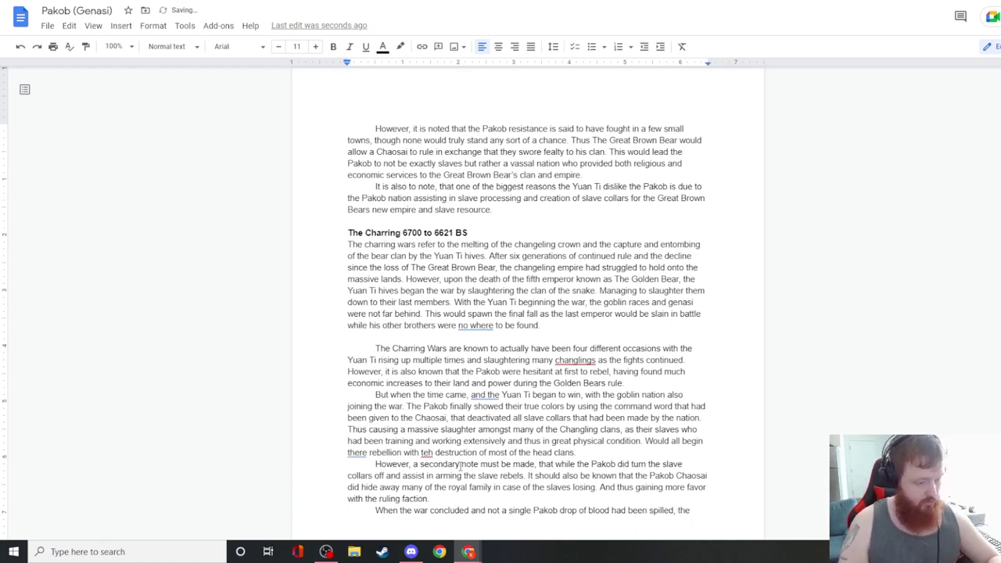
- Complete the sentence with "Chaosai decreed that the royal family of the Bear clan had been slaughtered to appease the enslaved nations."
{"action": "type", "text": "Chaosai decreed taht the"}
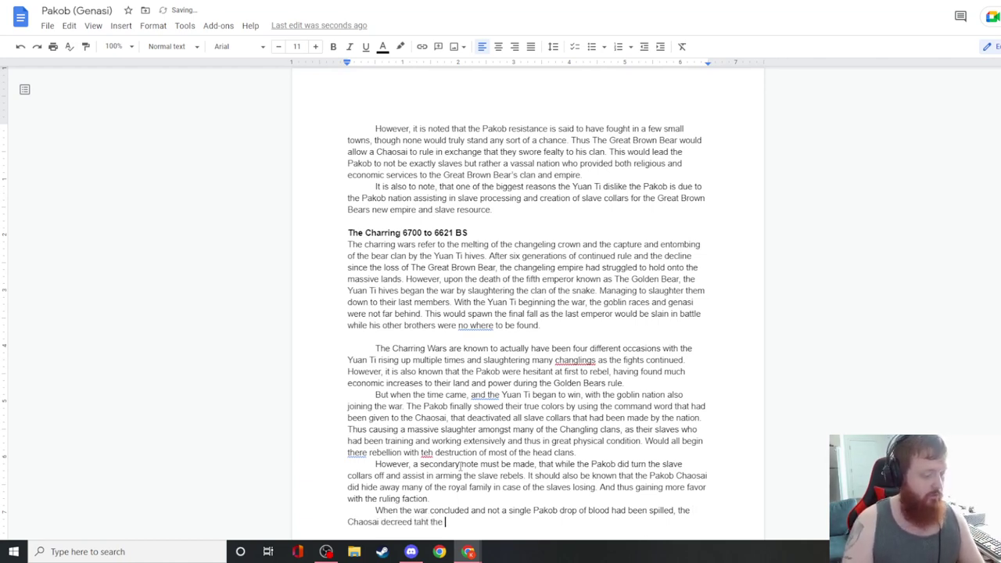
{"action": "key", "text": "BackSpace"}
{"action": "key", "text": "BackSpace"}
{"action": "key", "text": "BackSpace"}
{"action": "key", "text": "BackSpace"}
{"action": "key", "text": "BackSpace"}
{"action": "key", "text": "BackSpace"}
{"action": "key", "text": "BackSpace"}
{"action": "key", "text": "BackSpace"}
{"action": "type", "text": "ha"}
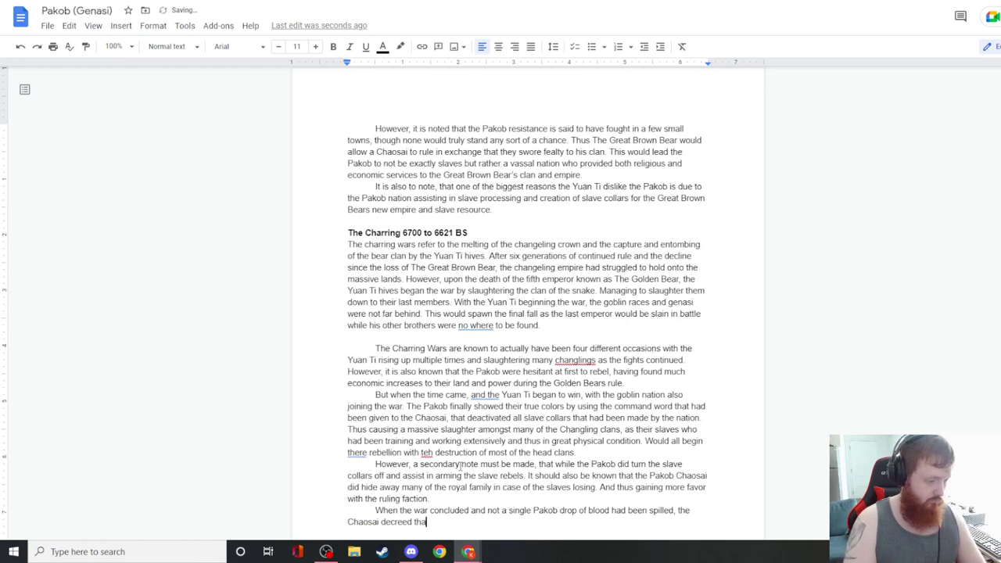
{"action": "type", "text": "t the royal"}
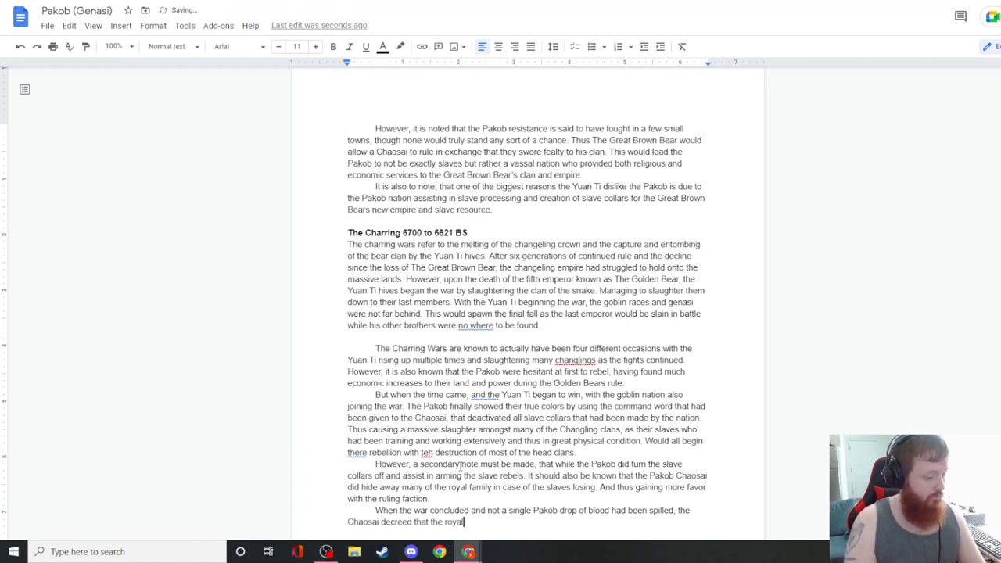
{"action": "type", "text": " family of the "}
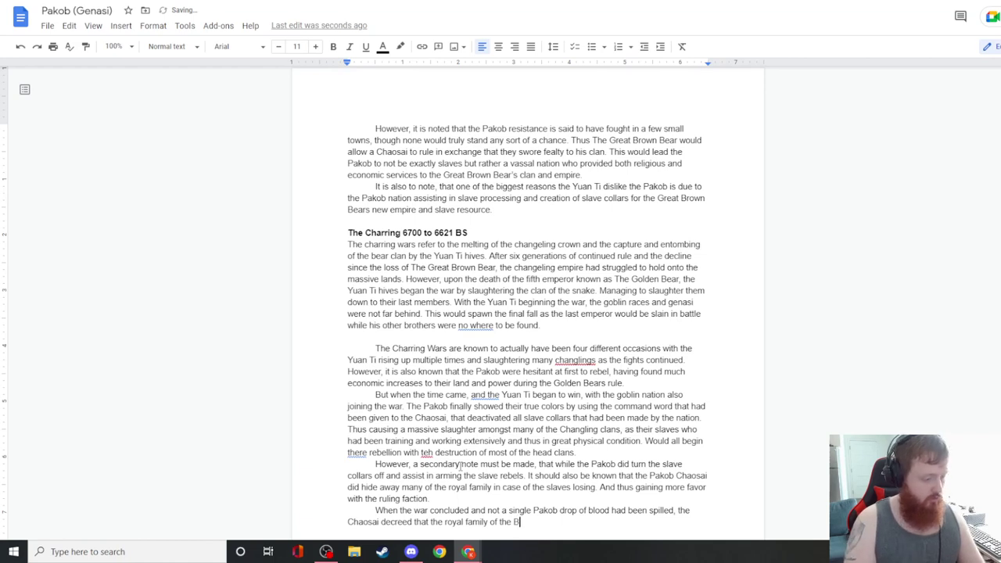
{"action": "type", "text": "Bear clan had "}
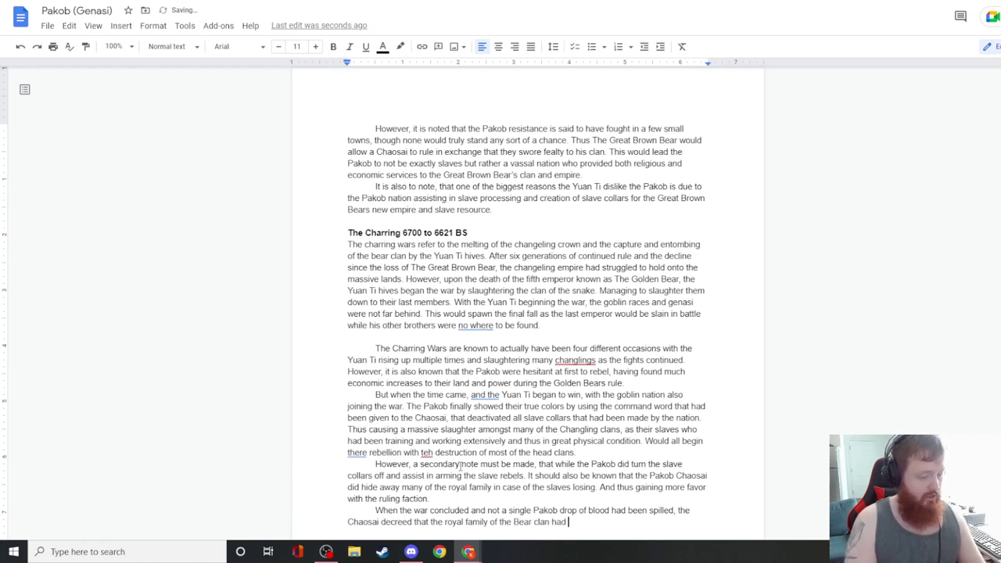
{"action": "type", "text": "been slaughtered"}
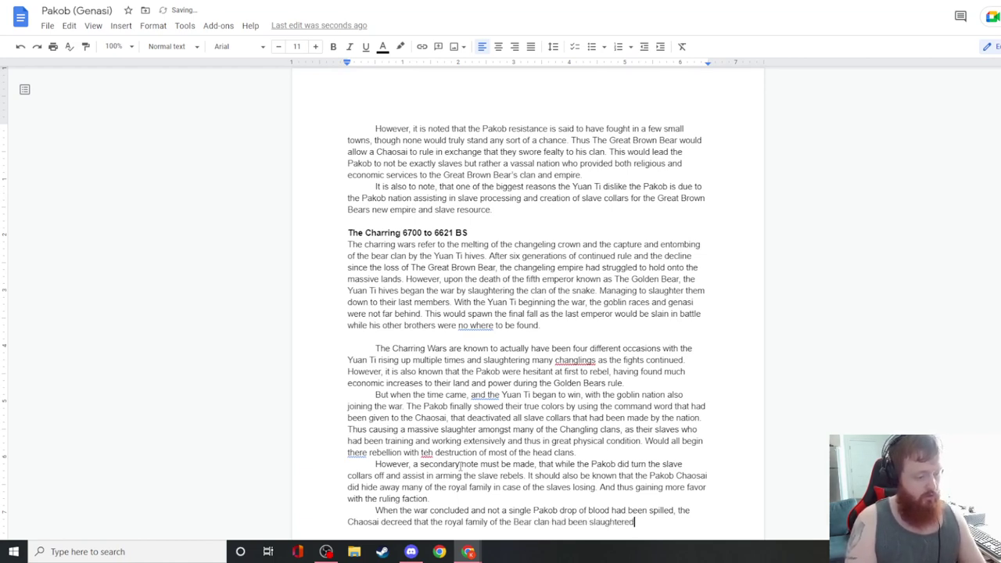
{"action": "type", "text": " to appease the"}
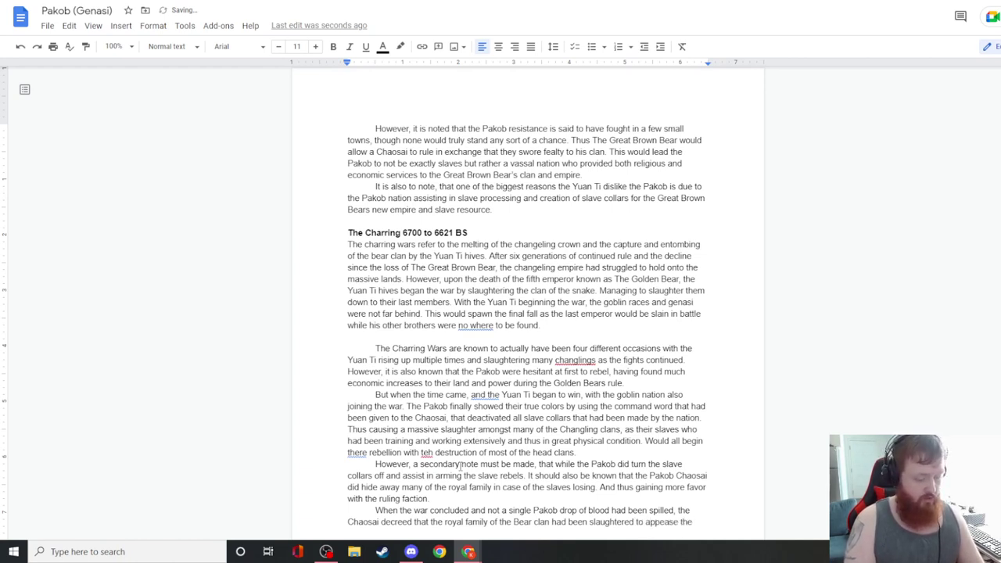
{"action": "type", "text": " ensl"}
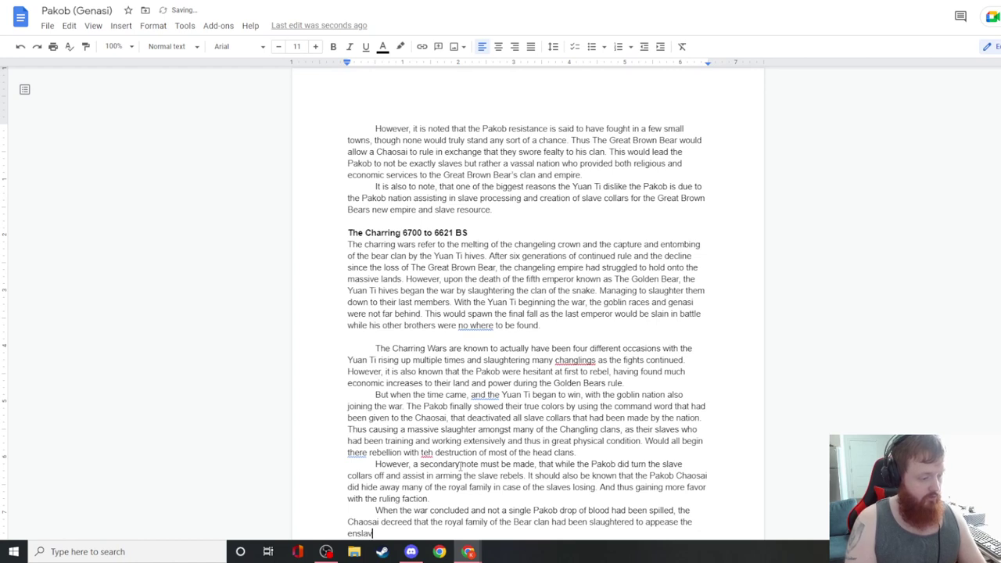
{"action": "type", "text": "aved nations. "}
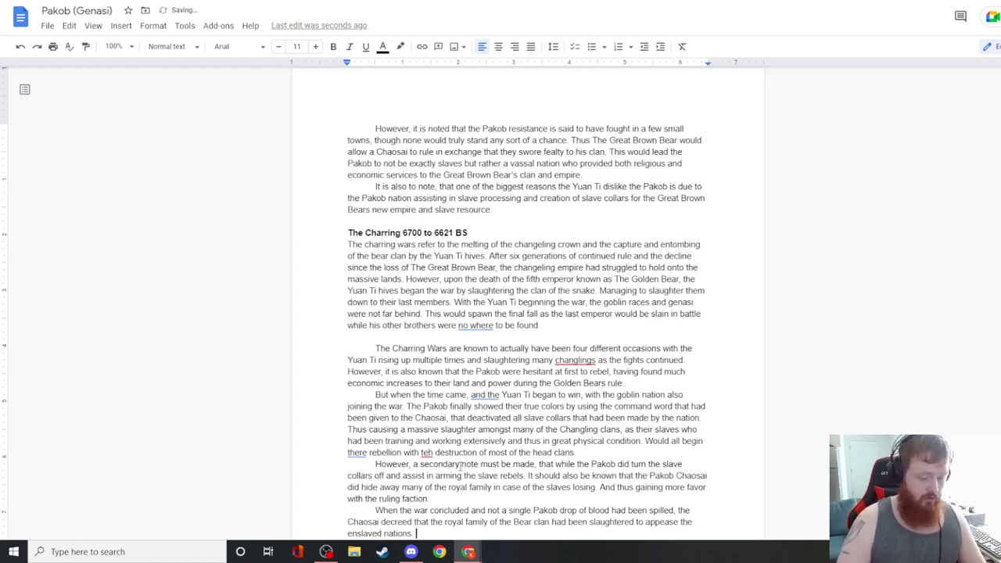
- Add "Though if this is true, no body was ever accounted for or confirmed." and begin the following sentence with "Thus many of"
{"action": "type", "text": "Though if "}
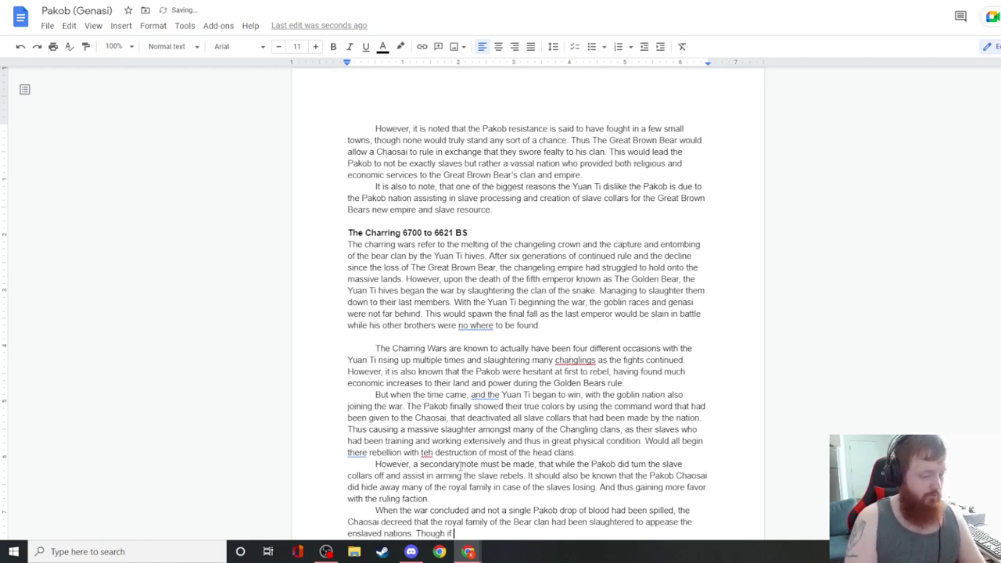
{"action": "type", "text": "this is true, no body was ever accounted for or"}
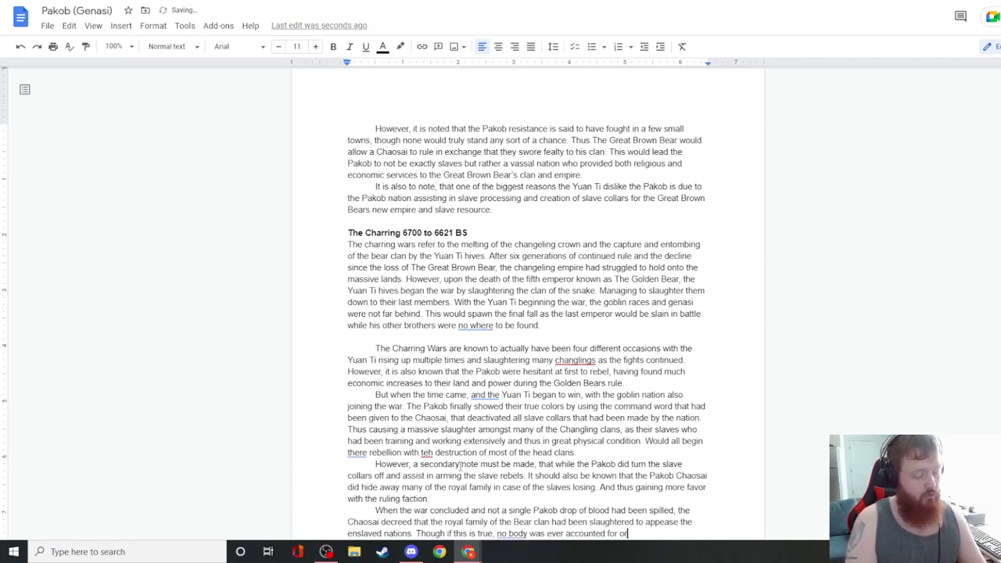
{"action": "type", "text": " confirmed. Thus many of"}
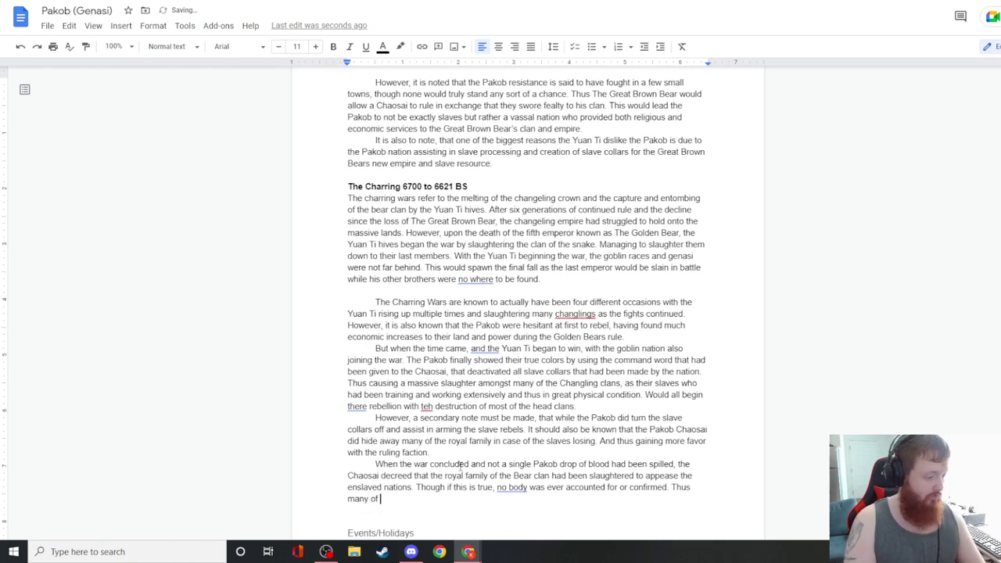
- Complete the closing sentence with "the Yuan Ti and Goblin races still to this day do not trust the Pakob people."
{"action": "type", "text": " the Yuant"}
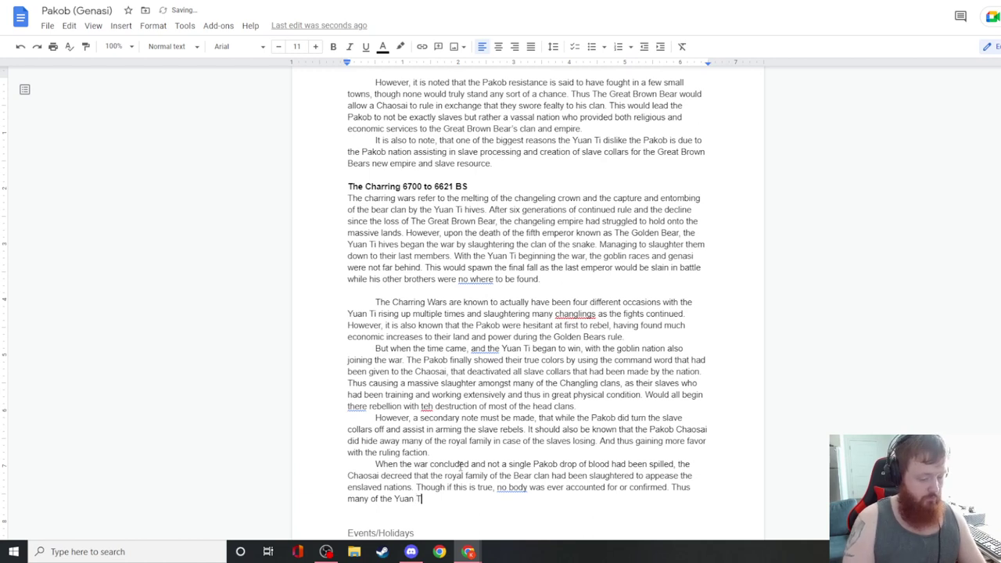
{"action": "type", "text": "i and G"}
{"action": "type", "text": "oblin slave"}
{"action": "key", "text": "BackSpace"}
{"action": "key", "text": "BackSpace"}
{"action": "key", "text": "BackSpace"}
{"action": "key", "text": "BackSpace"}
{"action": "key", "text": "BackSpace"}
{"action": "type", "text": "races still to this day"}
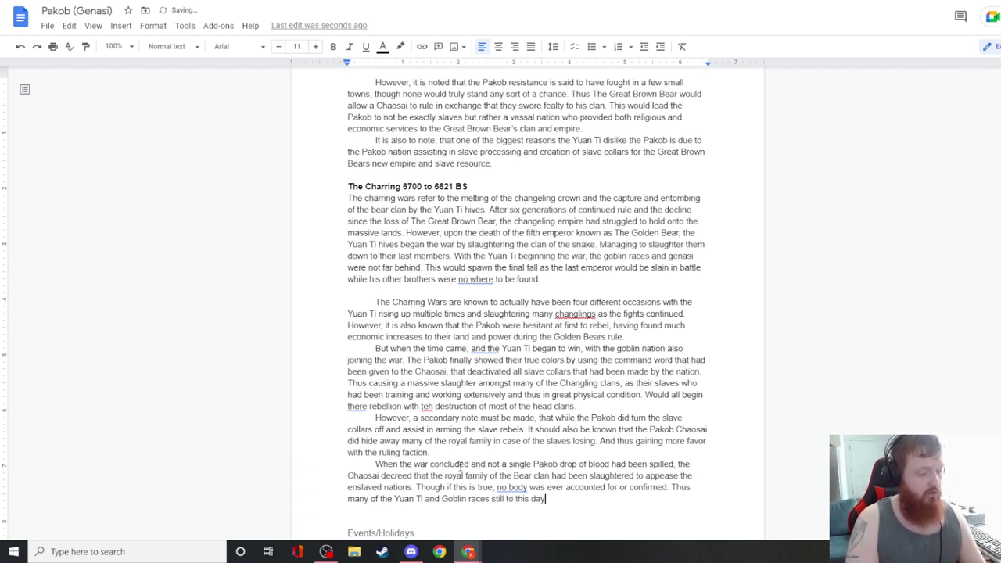
{"action": "type", "text": " do not tur"}
{"action": "key", "text": "BackSpace"}
{"action": "type", "text": "rust the "}
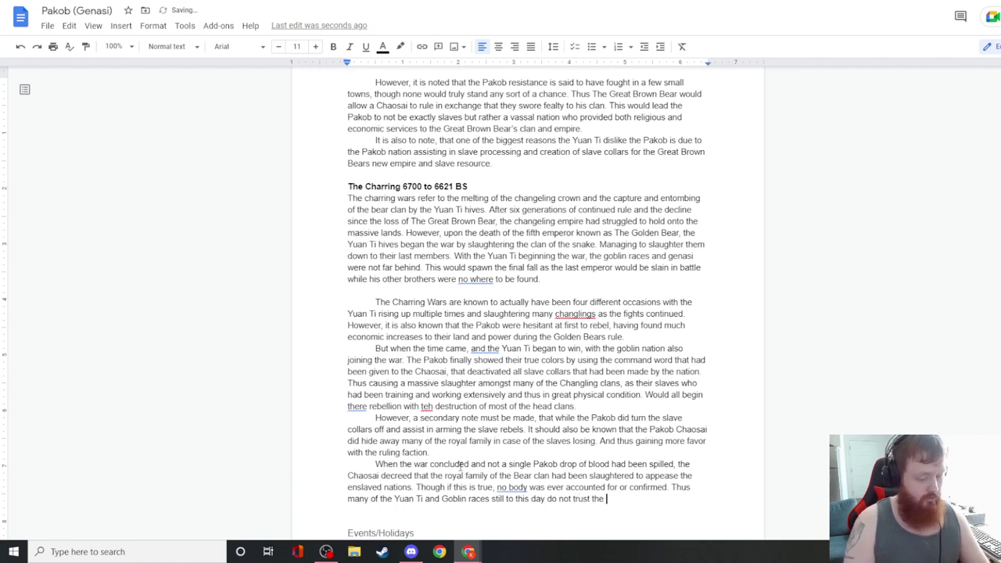
{"action": "type", "text": "Pakob people."}
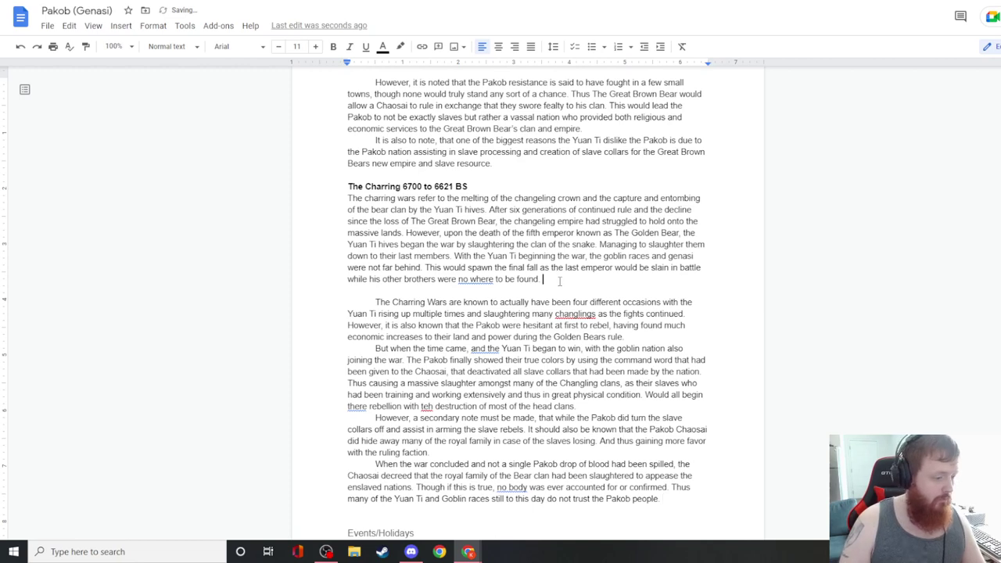
- Delete the original summary paragraph and the leftover blank line directly beneath the Charring title
{"action": "left_click_drag", "start_coordinate": [556, 280], "coordinate": [311, 202]}
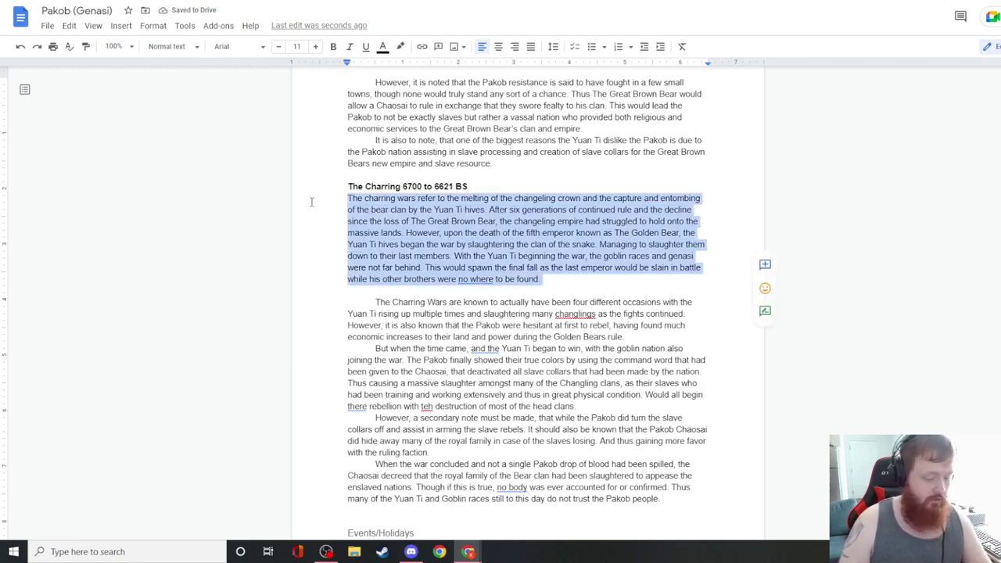
{"action": "key", "text": "BackSpace"}
{"action": "key", "text": "BackSpace"}
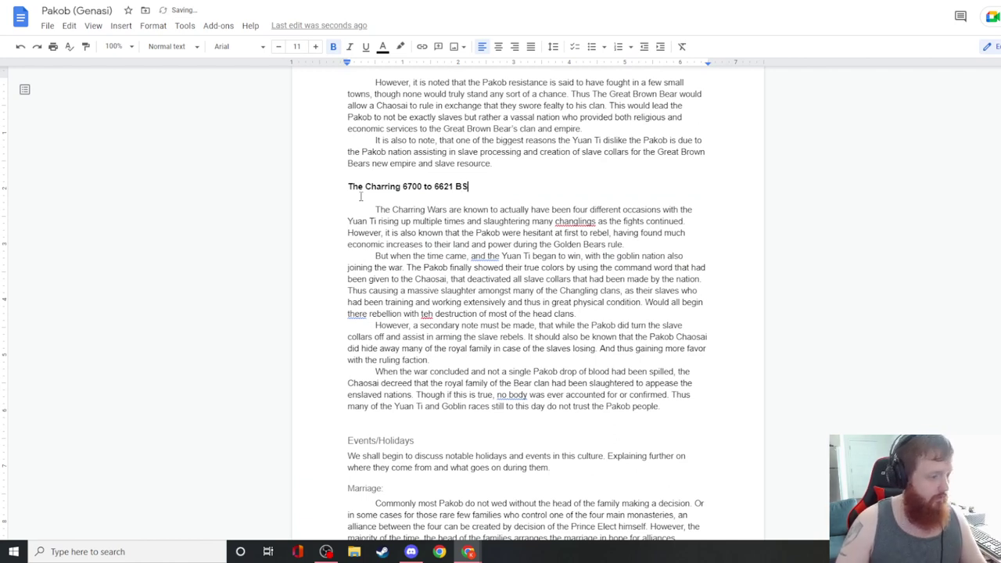
{"action": "left_click", "coordinate": [361, 196]}
{"action": "key", "text": "BackSpace"}
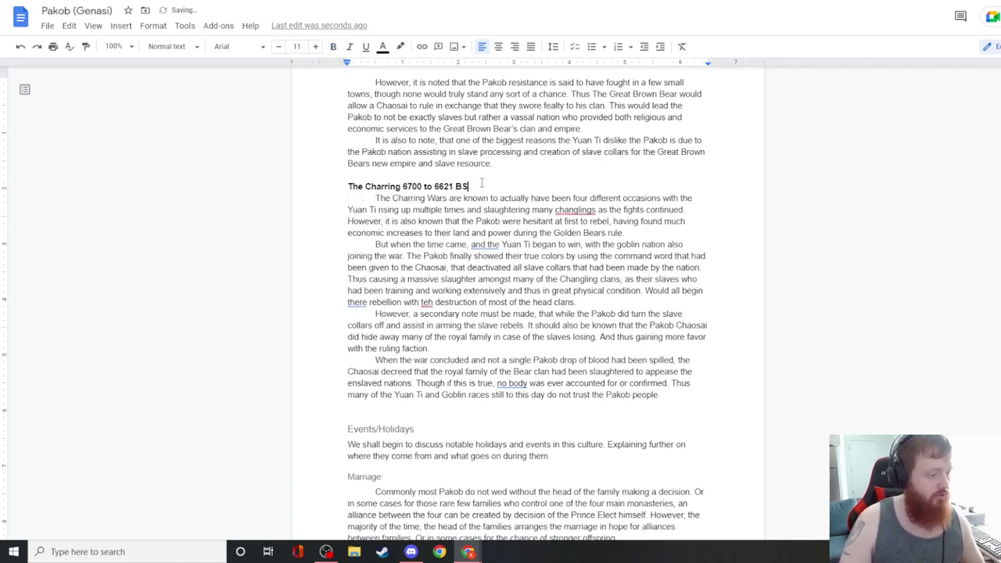
- Apply the Heading 5 style to the title "The Charring 6700 to 6621 BS"
{"action": "left_click_drag", "start_coordinate": [481, 183], "coordinate": [319, 188]}
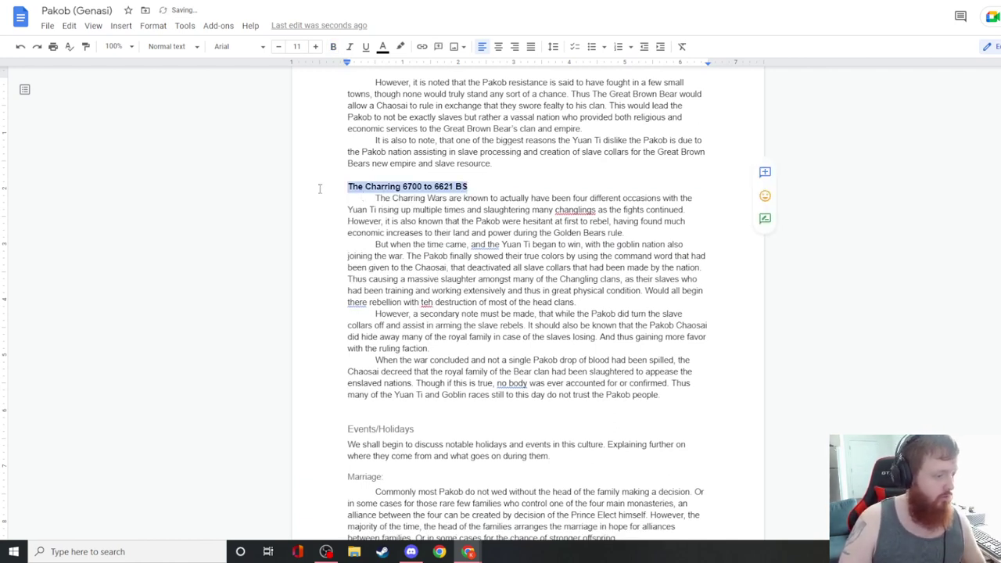
{"action": "left_click", "coordinate": [168, 46]}
{"action": "left_click", "coordinate": [188, 366]}
- Apply the Heading 5 style to the "Ability score increase" title in the Anatomy section
{"action": "scroll", "coordinate": [496, 274], "scroll_direction": "down", "scroll_amount": 4}
{"action": "scroll", "coordinate": [496, 274], "scroll_direction": "down", "scroll_amount": 2}
{"action": "scroll", "coordinate": [495, 274], "scroll_direction": "down", "scroll_amount": 6}
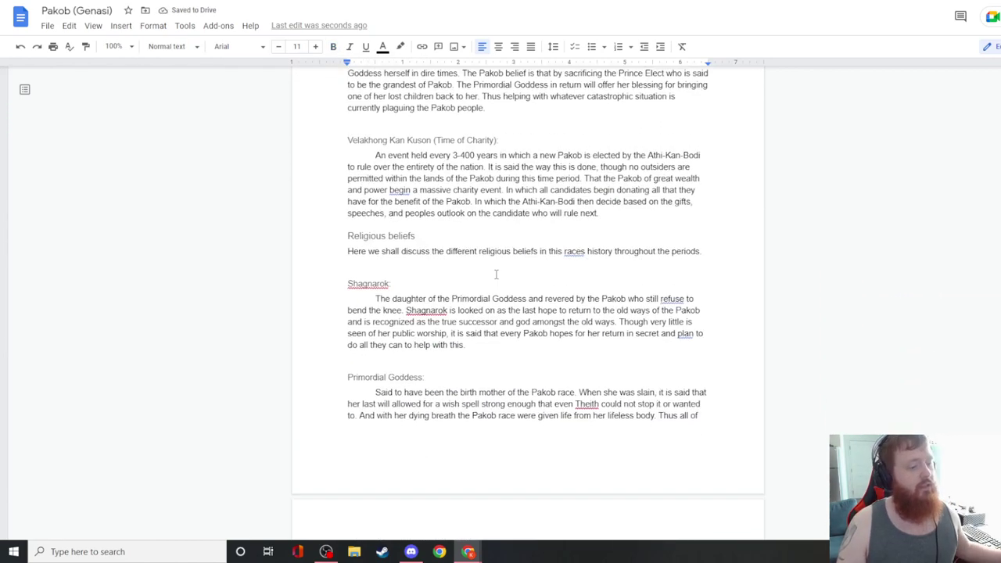
{"action": "scroll", "coordinate": [496, 275], "scroll_direction": "down", "scroll_amount": 9}
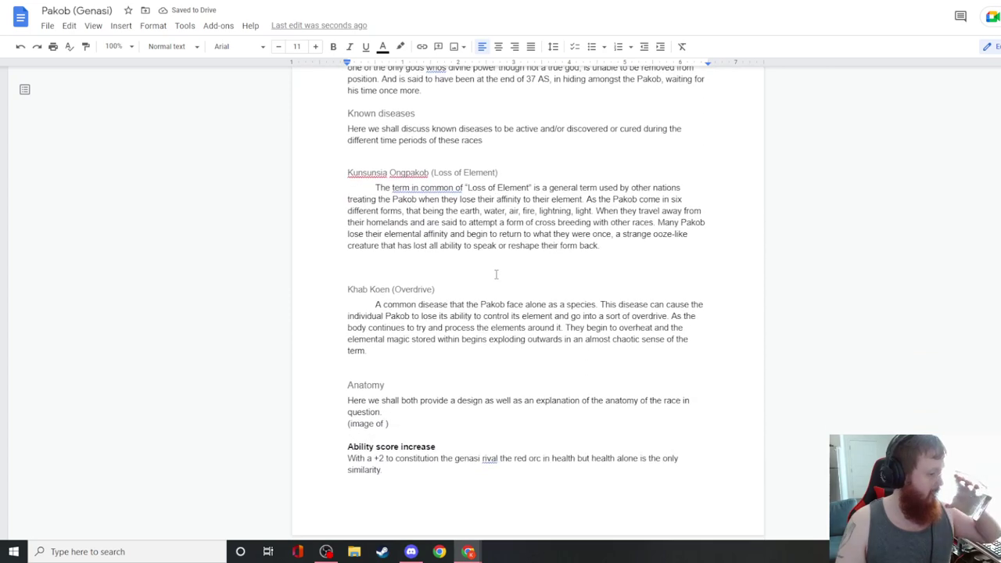
{"action": "scroll", "coordinate": [493, 269], "scroll_direction": "down", "scroll_amount": 1}
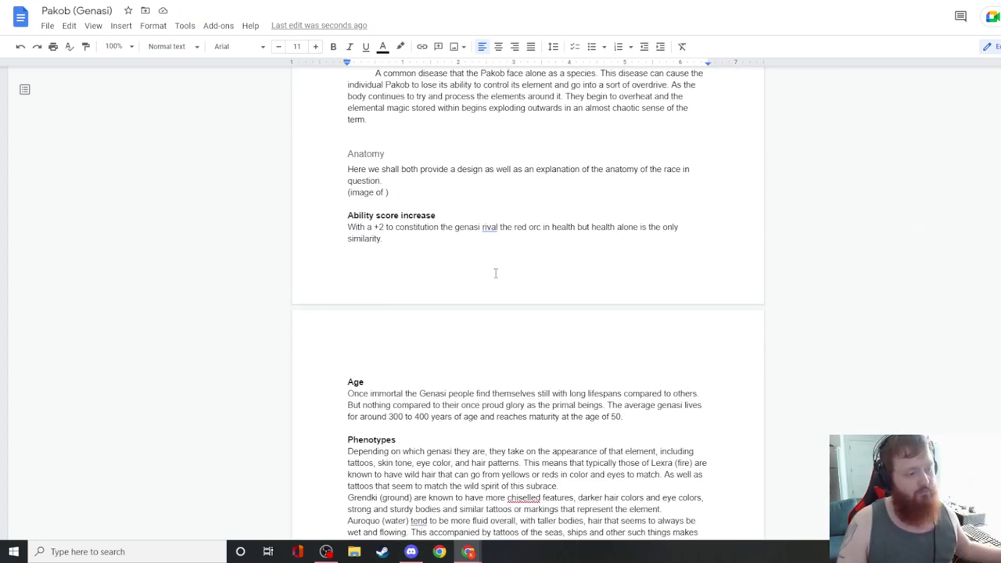
{"action": "left_click_drag", "start_coordinate": [446, 213], "coordinate": [316, 215]}
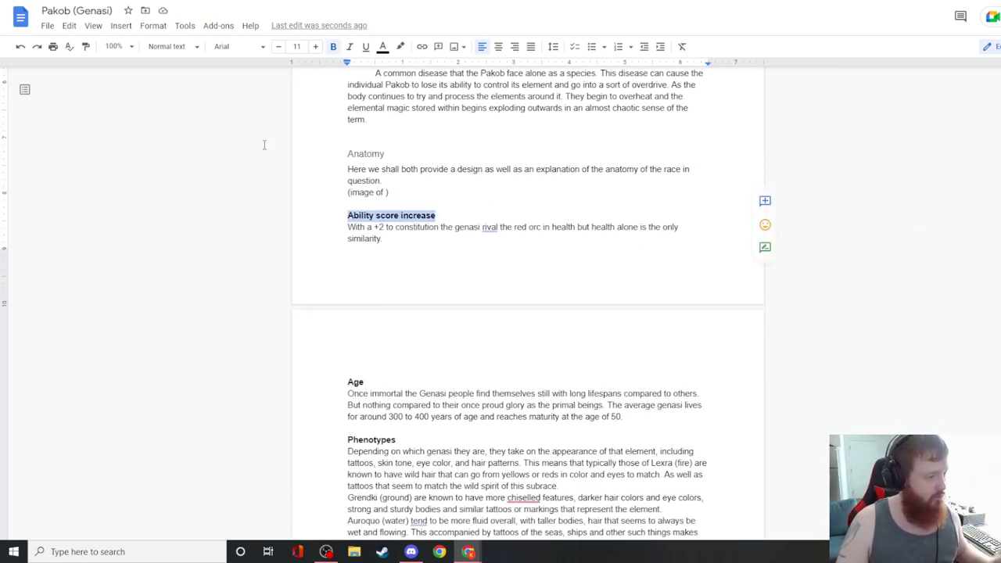
{"action": "left_click", "coordinate": [174, 46]}
{"action": "left_click", "coordinate": [202, 366]}
- Apply the Heading 5 style to the "Age" title in the Anatomy section
{"action": "scroll", "coordinate": [418, 277], "scroll_direction": "down", "scroll_amount": 3}
{"action": "left_click", "coordinate": [373, 198]}
{"action": "double_click", "coordinate": [373, 198]}
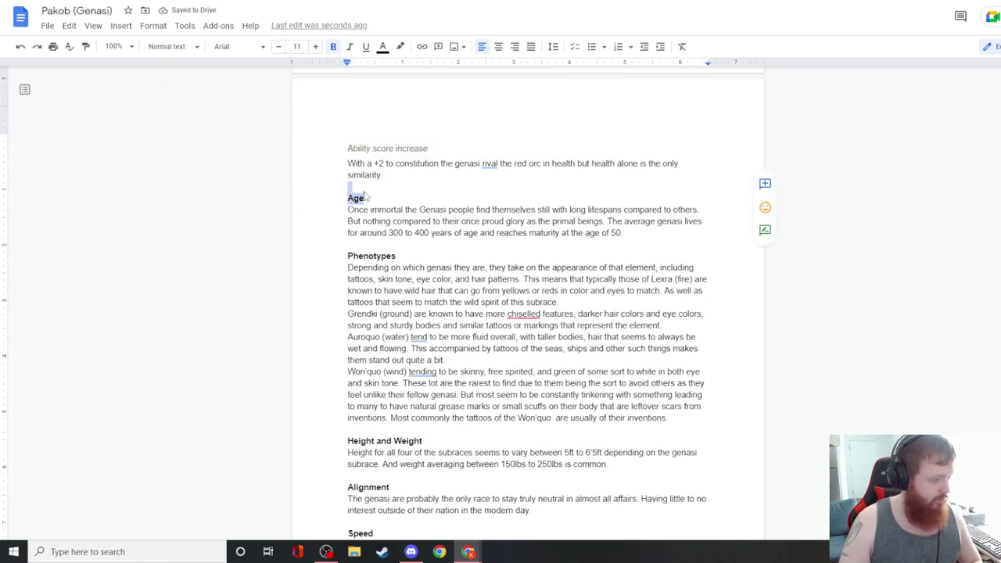
{"action": "left_click_drag", "start_coordinate": [373, 199], "coordinate": [341, 199]}
{"action": "left_click", "coordinate": [167, 46]}
{"action": "left_click", "coordinate": [196, 364]}
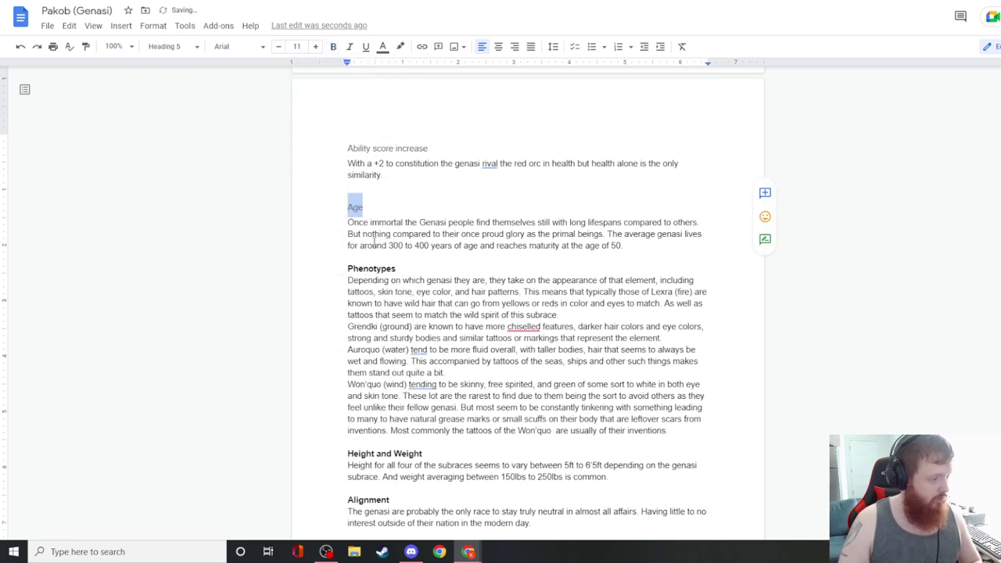
- Apply the Heading 5 style to the "Phenotypes" and "Height and Weight" titles
{"action": "scroll", "coordinate": [398, 151], "scroll_direction": "down", "scroll_amount": 2}
{"action": "left_click_drag", "start_coordinate": [404, 151], "coordinate": [347, 153]}
{"action": "left_click", "coordinate": [166, 47]}
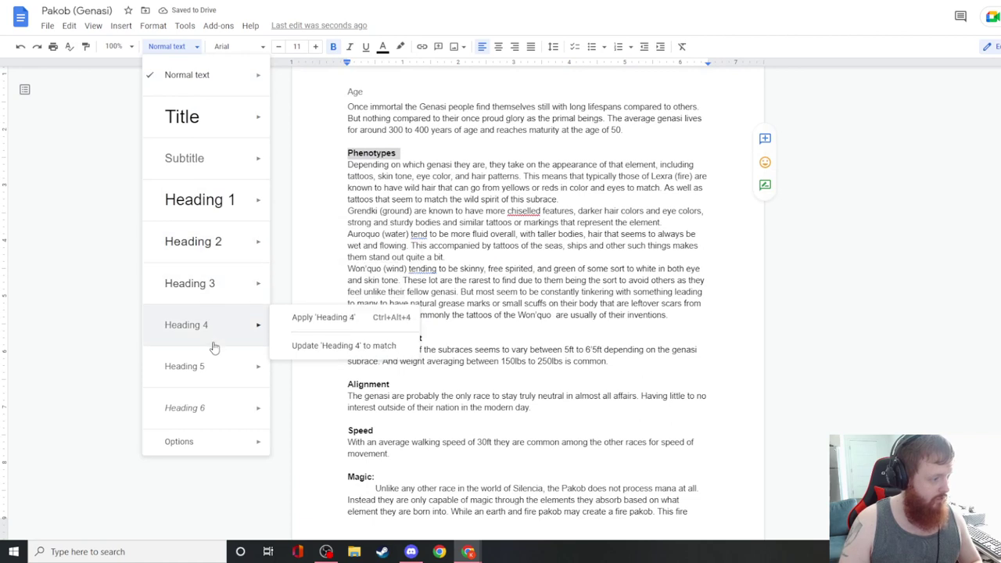
{"action": "left_click", "coordinate": [205, 366]}
{"action": "left_click_drag", "start_coordinate": [426, 350], "coordinate": [310, 350]}
{"action": "left_click", "coordinate": [148, 47]}
{"action": "left_click", "coordinate": [230, 360]}
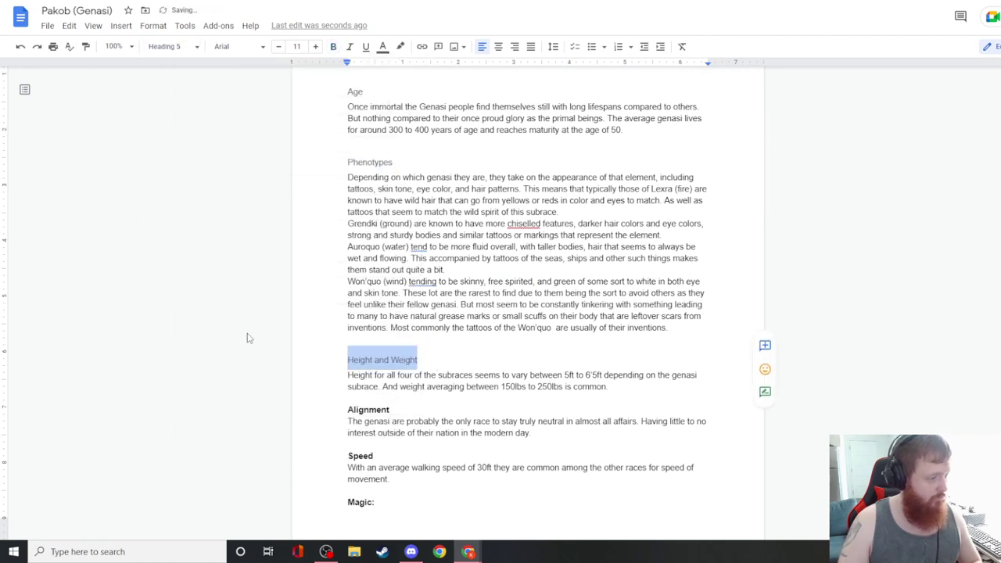
- Apply the Heading 5 style to the "Alignment" and "Speed" titles
{"action": "scroll", "coordinate": [368, 264], "scroll_direction": "down", "scroll_amount": 2}
{"action": "left_click_drag", "start_coordinate": [392, 237], "coordinate": [347, 237]}
{"action": "left_click", "coordinate": [170, 46]}
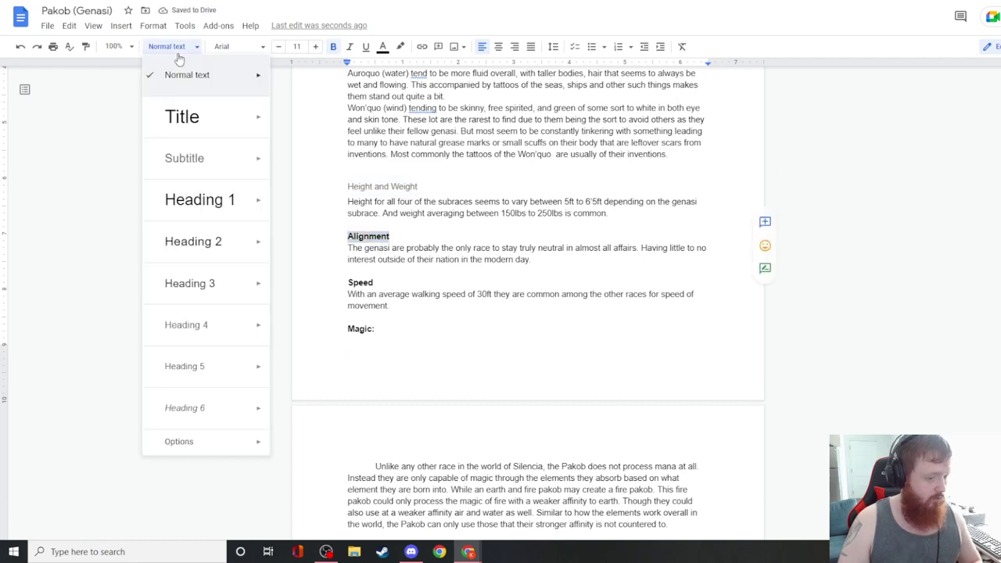
{"action": "left_click", "coordinate": [200, 365]}
{"action": "double_click", "coordinate": [382, 295]}
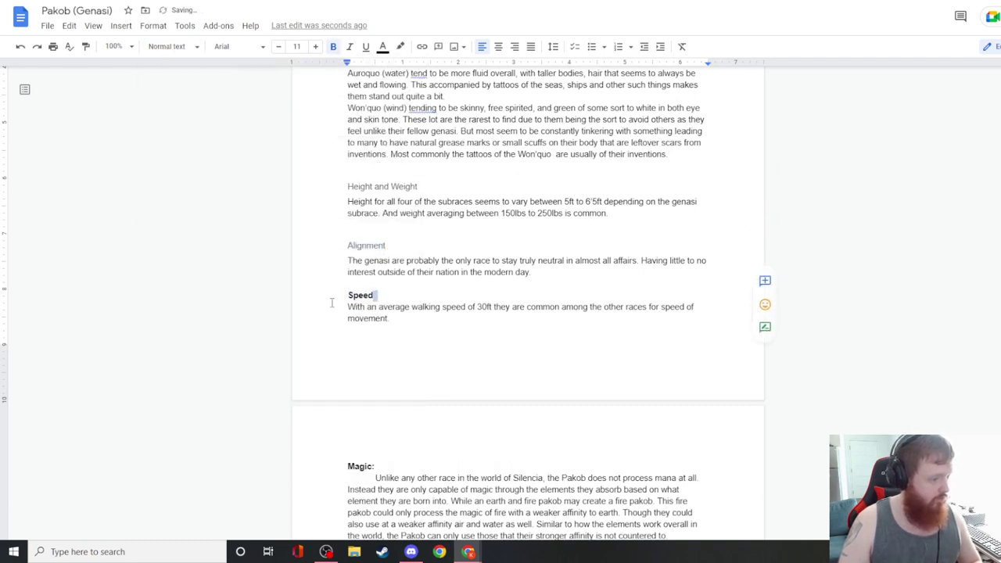
{"action": "left_click", "coordinate": [170, 46]}
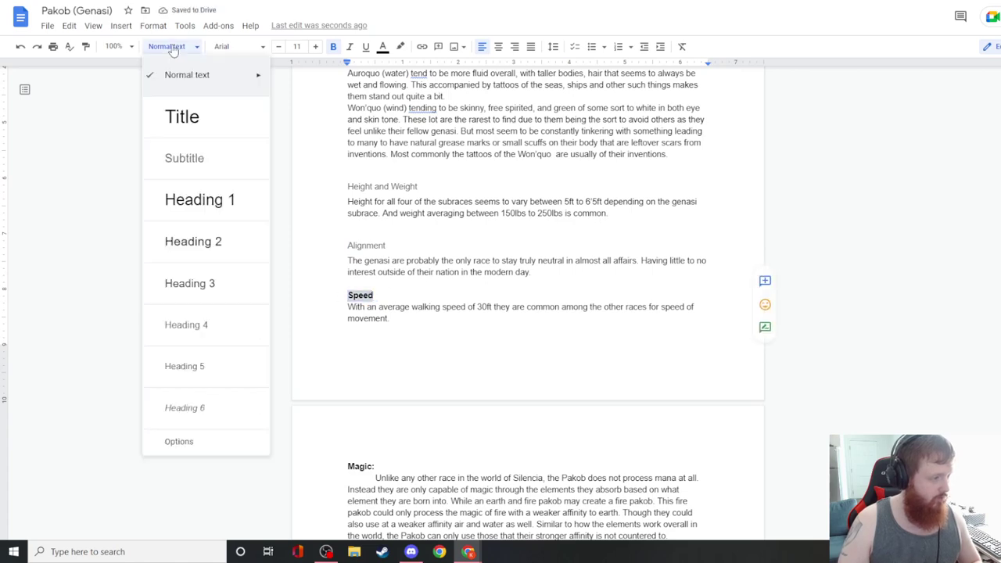
{"action": "left_click", "coordinate": [211, 366]}
- Apply the Heading 5 style to the "Magic:" title above the Founding section
{"action": "scroll", "coordinate": [338, 269], "scroll_direction": "down", "scroll_amount": 3}
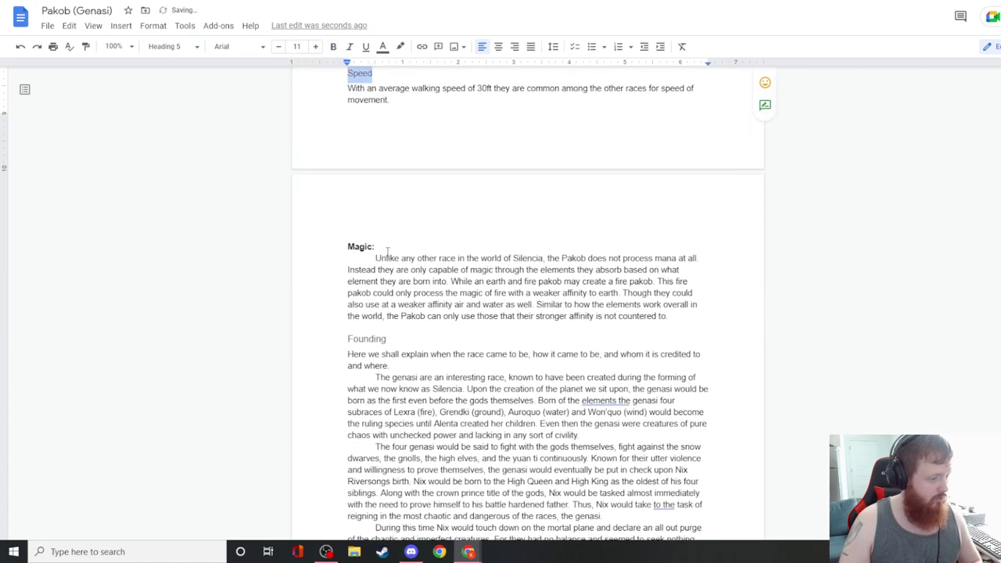
{"action": "left_click", "coordinate": [388, 245]}
{"action": "left_click_drag", "start_coordinate": [389, 245], "coordinate": [323, 249]}
{"action": "left_click", "coordinate": [170, 47]}
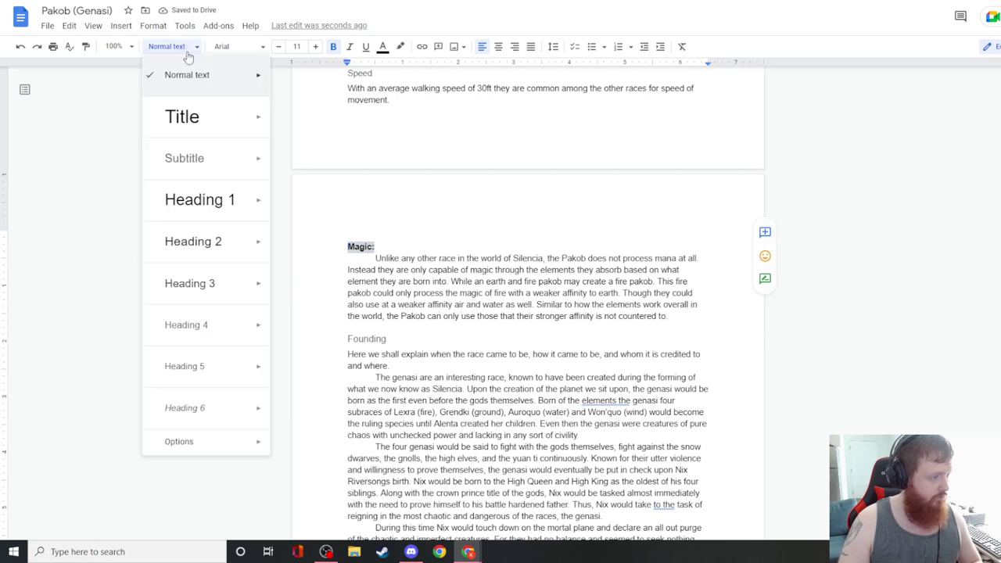
{"action": "left_click", "coordinate": [210, 358]}
- Indent the first lines of the Speed, Alignment, and Height and Weight paragraphs
{"action": "scroll", "coordinate": [335, 279], "scroll_direction": "up", "scroll_amount": 4}
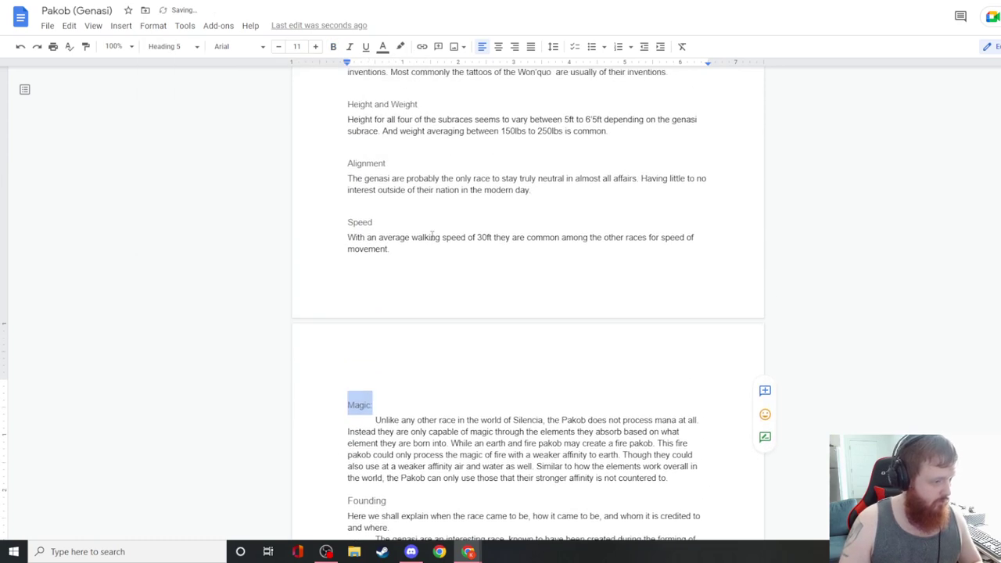
{"action": "left_click", "coordinate": [336, 258]}
{"action": "key", "text": "Tab"}
{"action": "left_click", "coordinate": [347, 318]}
{"action": "key", "text": "Tab"}
{"action": "left_click", "coordinate": [347, 362]}
{"action": "key", "text": "Tab"}
{"action": "key", "text": "BackSpace"}
{"action": "left_click", "coordinate": [345, 377]}
{"action": "key", "text": "Tab"}
{"action": "scroll", "coordinate": [371, 330], "scroll_direction": "down", "scroll_amount": 3}
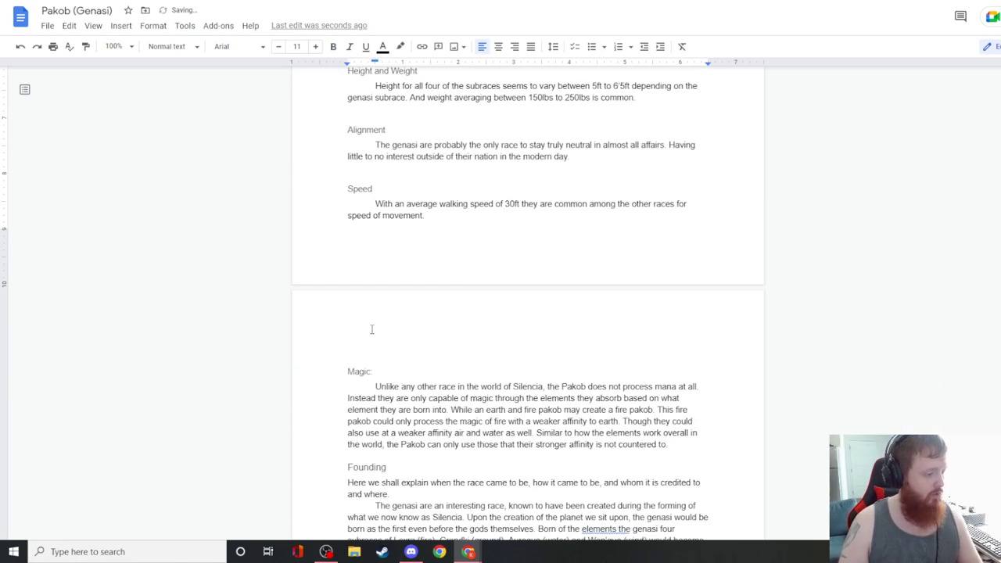
- Indent the first lines of the opening, Won'quo and Grendki paragraphs under Phenotypes
{"action": "scroll", "coordinate": [354, 380], "scroll_direction": "up", "scroll_amount": 4}
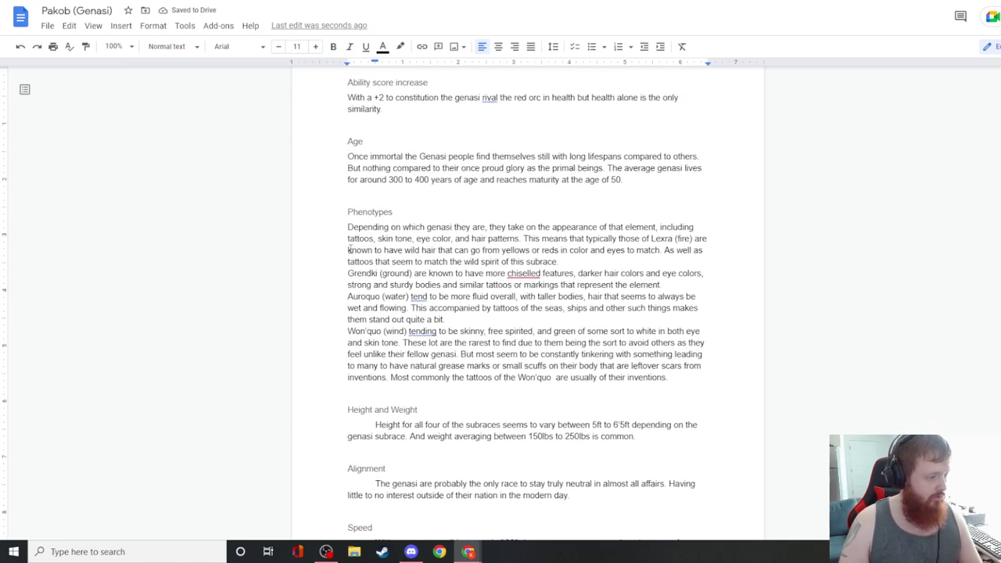
{"action": "left_click", "coordinate": [348, 177]}
{"action": "key", "text": "Tab"}
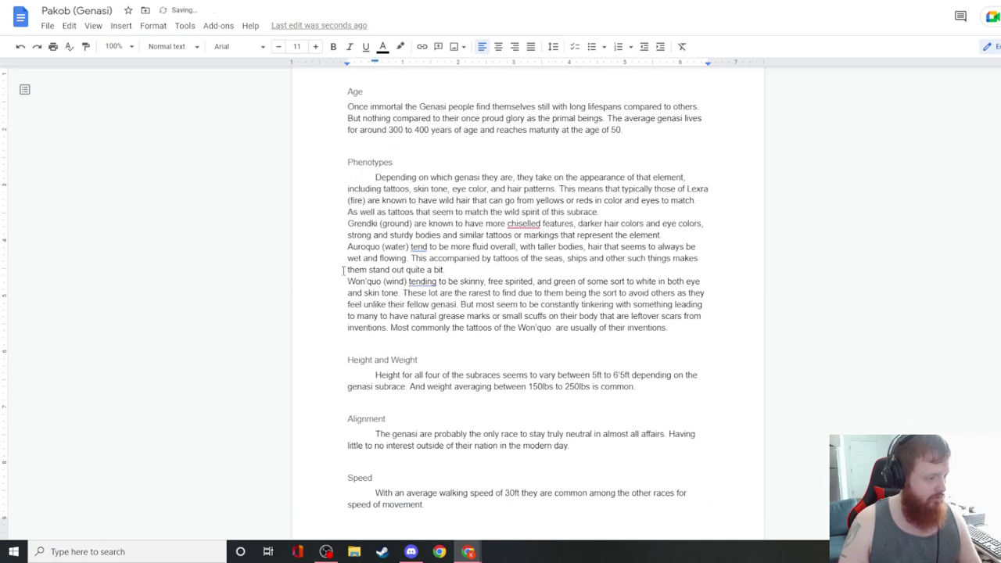
{"action": "key", "text": "Tab"}
{"action": "left_click", "coordinate": [339, 223]}
{"action": "key", "text": "Tab"}
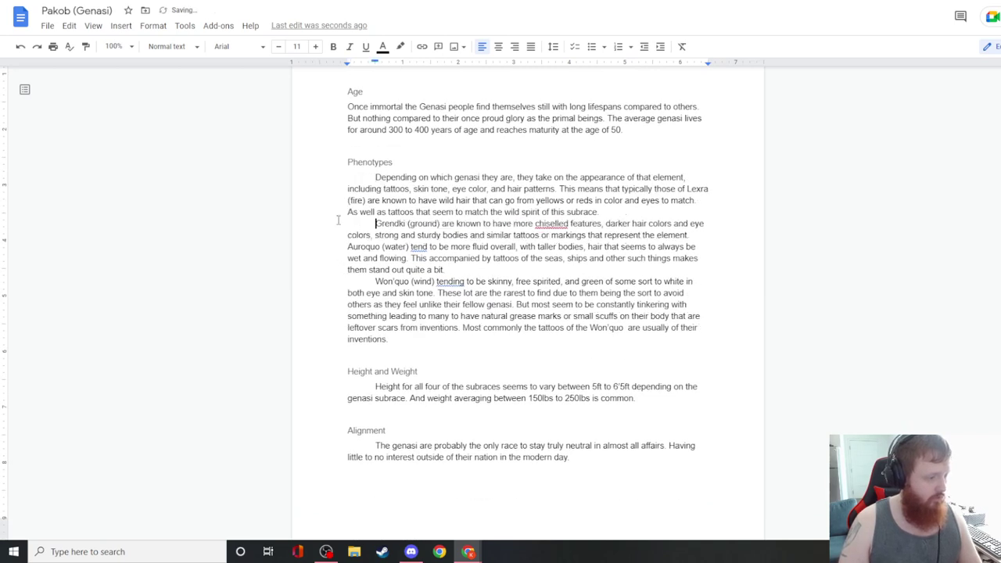
- Indent the first lines of the Age and Ability score increase paragraphs
{"action": "scroll", "coordinate": [339, 220], "scroll_direction": "up", "scroll_amount": 3}
{"action": "left_click", "coordinate": [344, 222]}
{"action": "key", "text": "Tab"}
{"action": "left_click", "coordinate": [345, 164]}
{"action": "key", "text": "Tab"}
- Return to the start of the document and place the insertion point on the blank line below the Map description
{"action": "scroll", "coordinate": [345, 159], "scroll_direction": "up", "scroll_amount": 3}
{"action": "scroll", "coordinate": [345, 160], "scroll_direction": "up", "scroll_amount": 10}
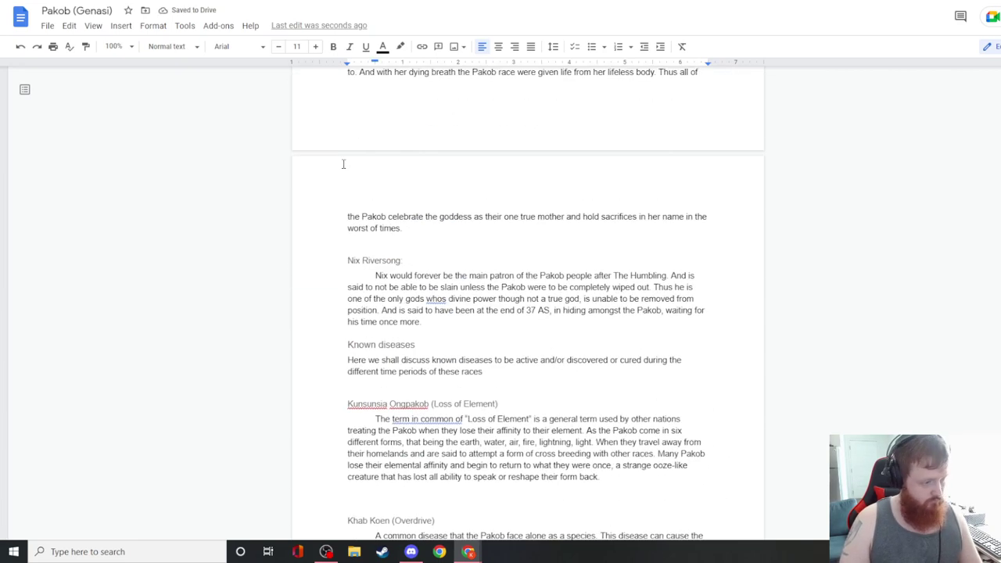
{"action": "scroll", "coordinate": [342, 164], "scroll_direction": "up", "scroll_amount": 15}
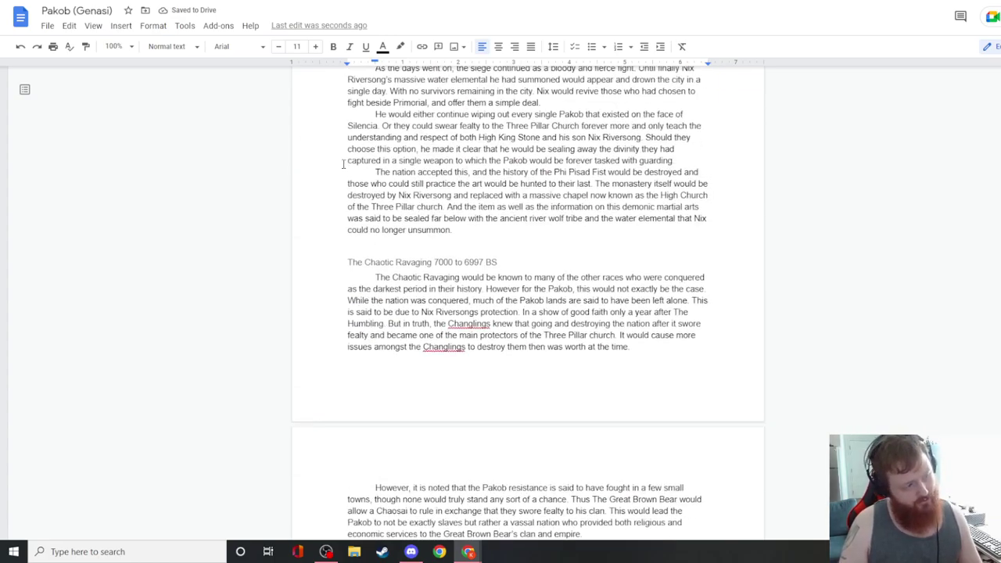
{"action": "scroll", "coordinate": [342, 164], "scroll_direction": "up", "scroll_amount": 15}
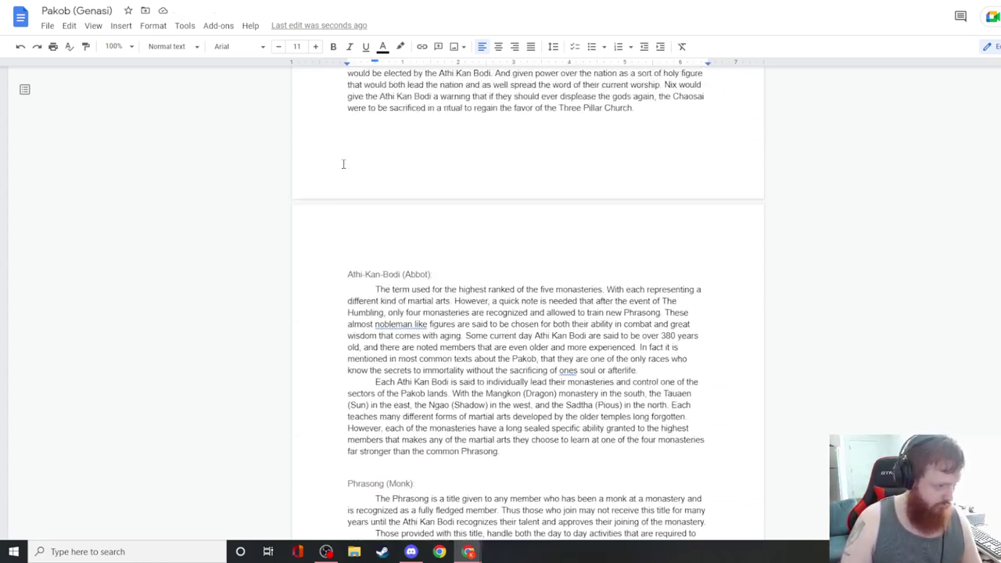
{"action": "scroll", "coordinate": [342, 166], "scroll_direction": "down", "scroll_amount": 1}
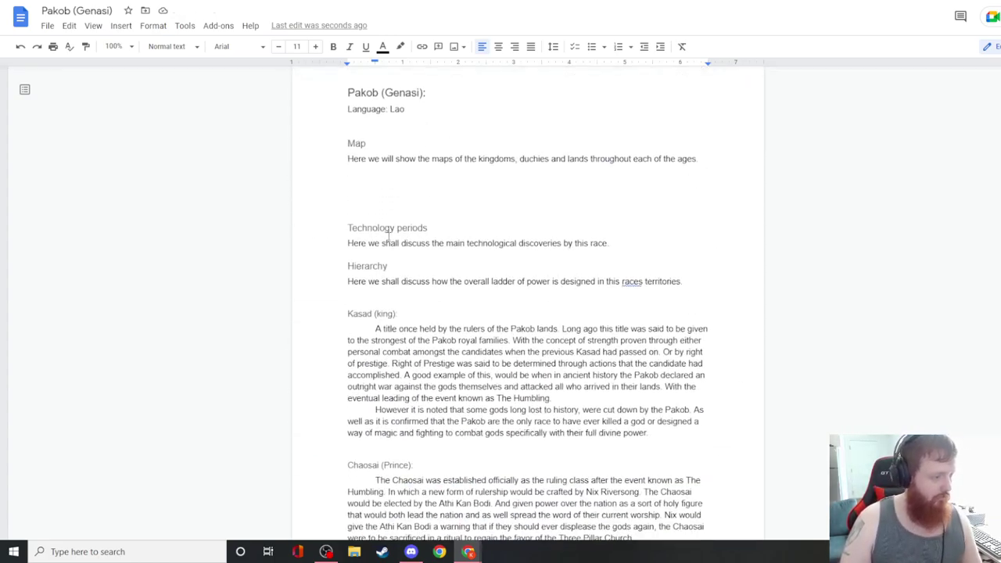
{"action": "left_click", "coordinate": [373, 195]}
{"action": "left_click", "coordinate": [364, 181]}
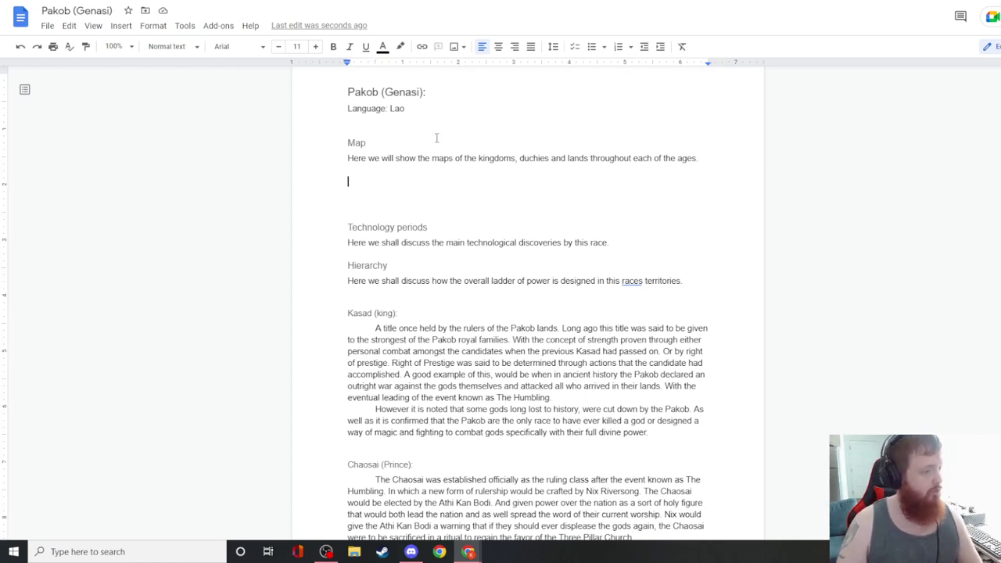
- Switch to Google Drive and open Kristel Draak (Crystal Dragonborne) from "Artwork needed by lore done" in the Dragonborne and Lizardfolk race folder
{"action": "key", "text": "ctrl+Tab"}
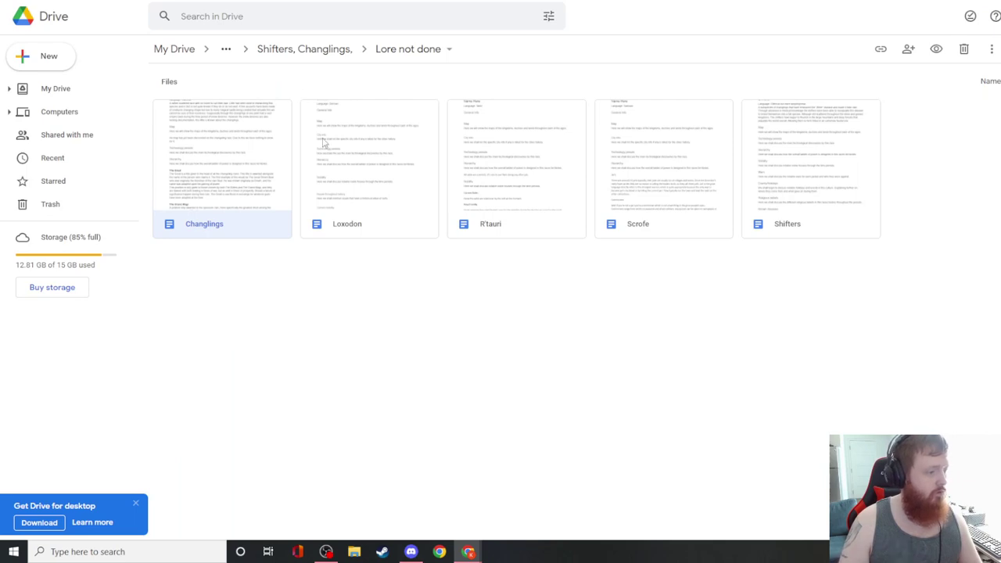
{"action": "left_click", "coordinate": [301, 51]}
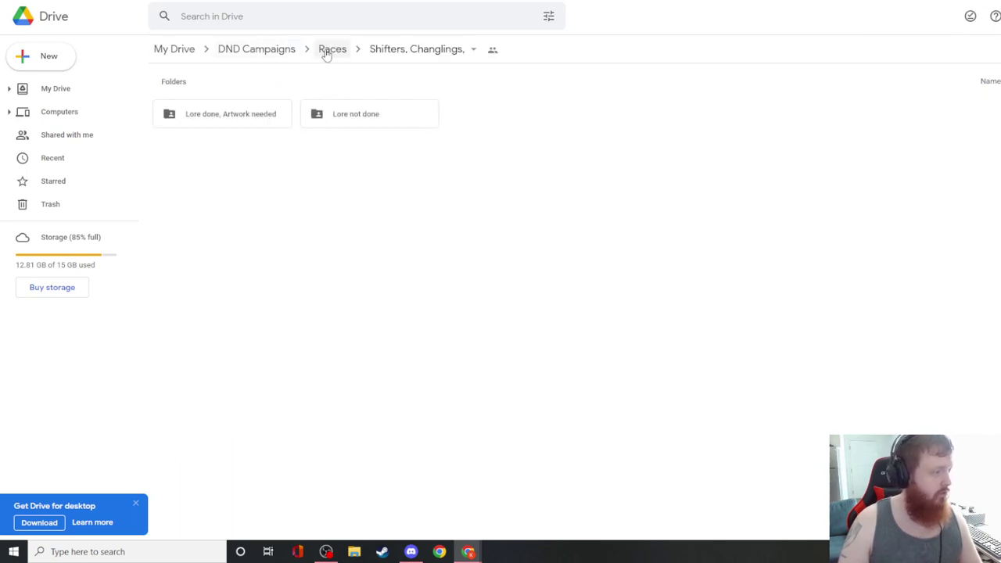
{"action": "left_click", "coordinate": [330, 50]}
{"action": "double_click", "coordinate": [374, 117]}
{"action": "left_click", "coordinate": [252, 118]}
{"action": "double_click", "coordinate": [248, 124]}
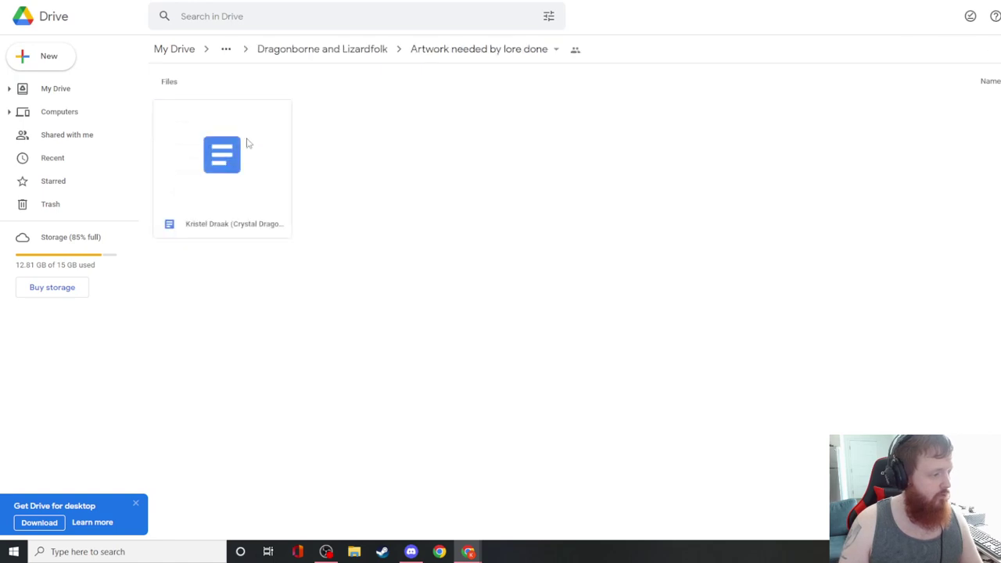
{"action": "double_click", "coordinate": [247, 143]}
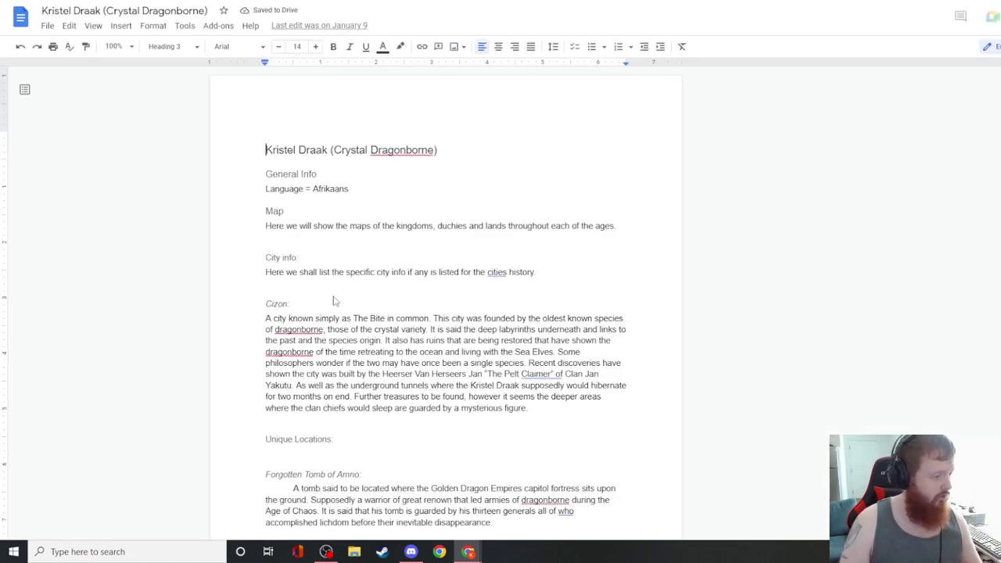
- Copy the "City info:" heading with its description line and paste it below the Map section of the Pakob document
{"action": "scroll", "coordinate": [333, 301], "scroll_direction": "down", "scroll_amount": 1}
{"action": "left_click", "coordinate": [545, 205]}
{"action": "left_click_drag", "start_coordinate": [537, 214], "coordinate": [269, 205]}
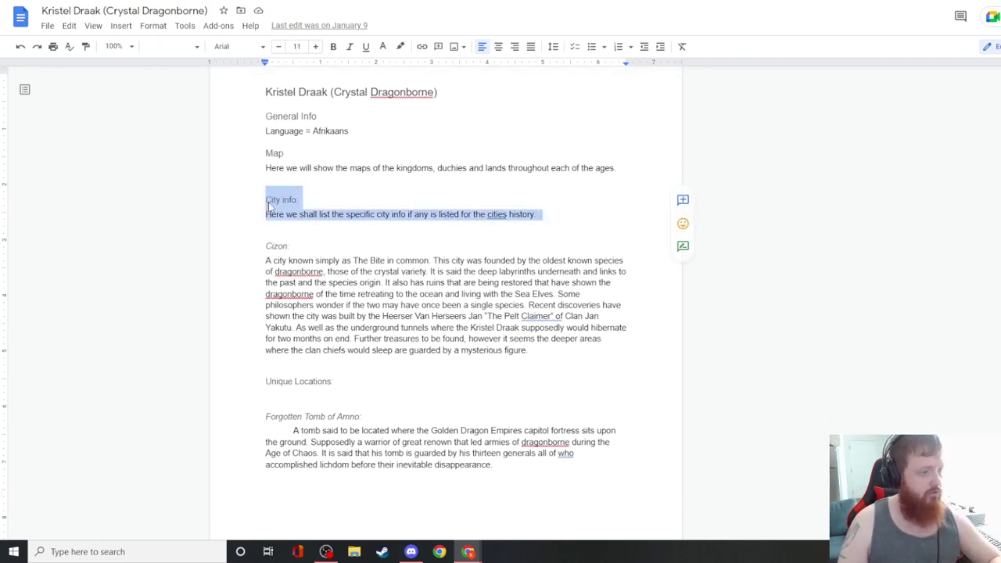
{"action": "key", "text": "ctrl+c"}
{"action": "key", "text": "ctrl+Tab"}
{"action": "key", "text": "ctrl+v"}
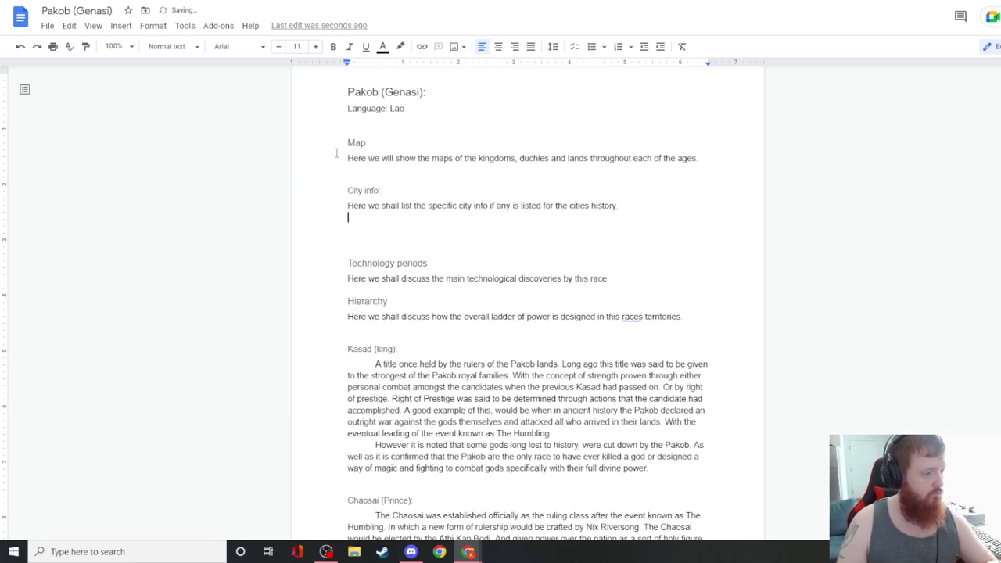
- Copy the "Unique Locations:" heading from the Kristel Draak document and paste it below City info in the Pakob document, separated by blank lines
{"action": "key", "text": "ctrl+shift+Tab"}
{"action": "scroll", "coordinate": [340, 281], "scroll_direction": "down", "scroll_amount": 3}
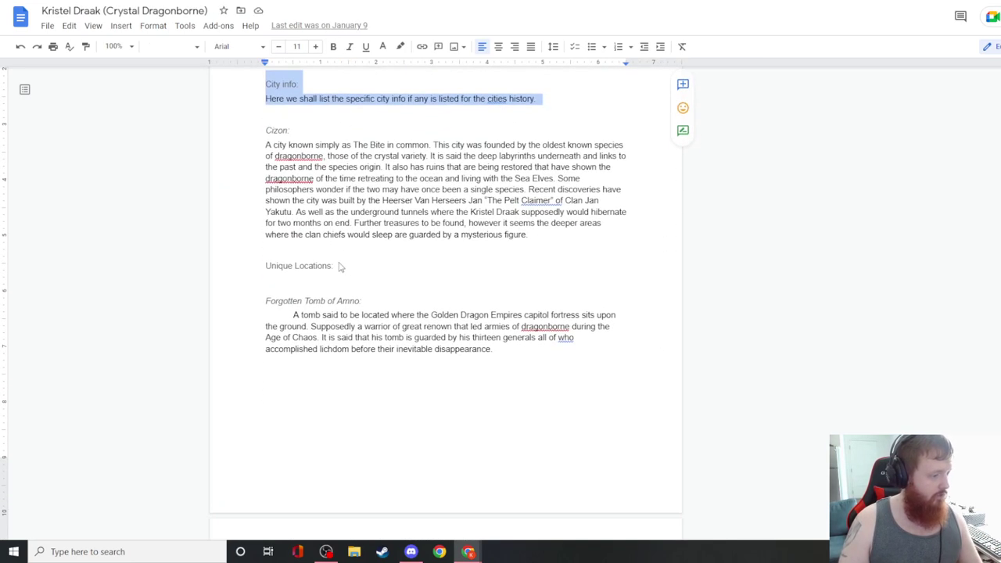
{"action": "left_click", "coordinate": [335, 266]}
{"action": "left_click_drag", "start_coordinate": [335, 266], "coordinate": [232, 269]}
{"action": "key", "text": "ctrl+c"}
{"action": "key", "text": "ctrl+Tab"}
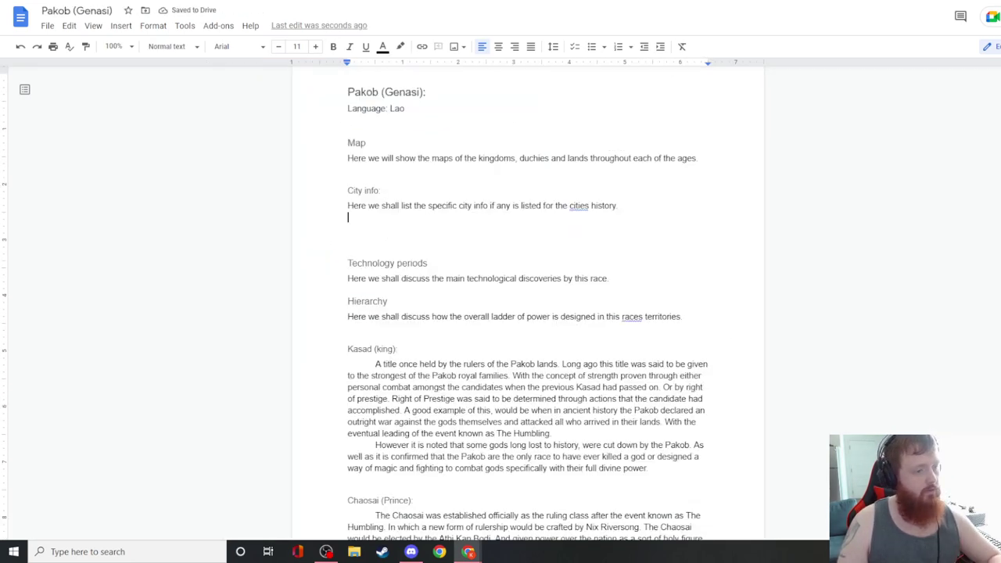
{"action": "key", "text": "ctrl+v"}
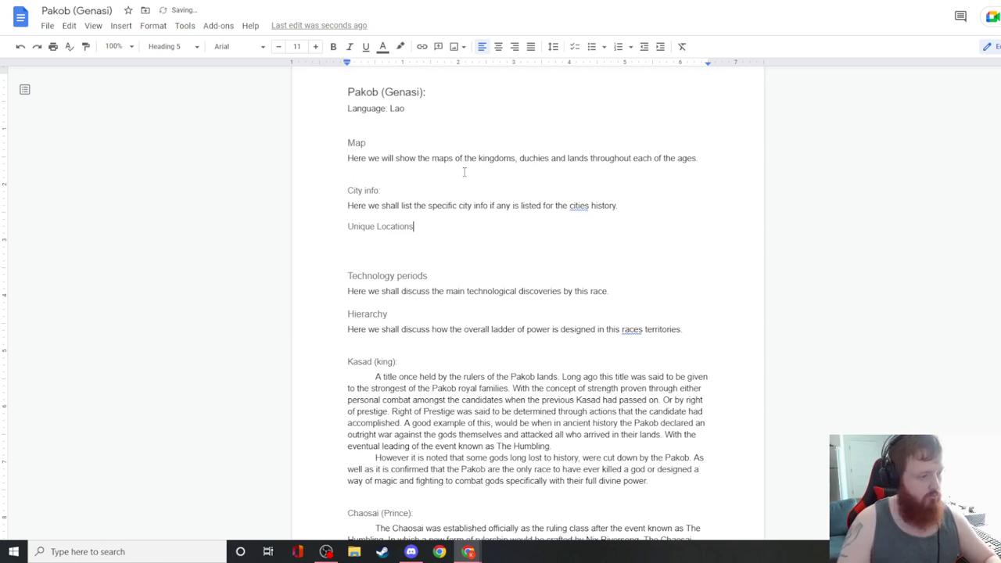
{"action": "key", "text": "ctrl+z"}
{"action": "key", "text": "ctrl+z"}
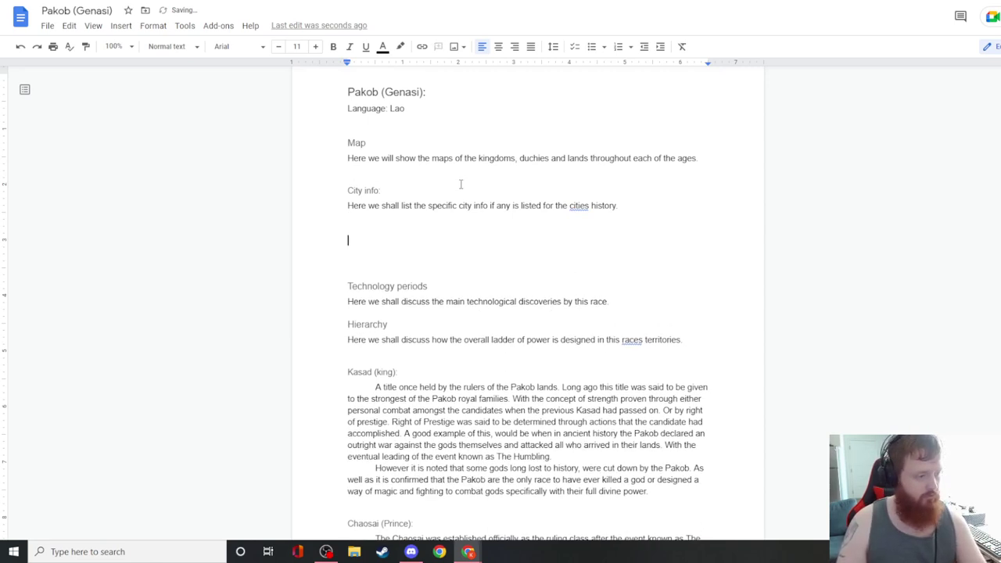
{"action": "key", "text": "ctrl+v"}
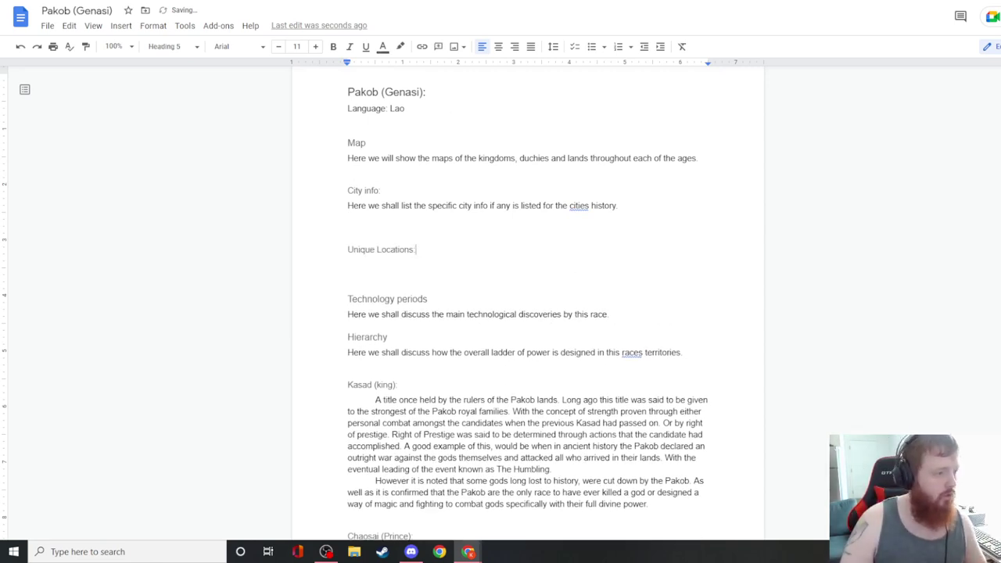
- Check the section layout around Unique Locations in the Kristel Draak document, and place the insertion point below the Pakob document's City info description
{"action": "key", "text": "ctrl+Tab"}
{"action": "scroll", "coordinate": [418, 224], "scroll_direction": "down", "scroll_amount": 4}
{"action": "scroll", "coordinate": [418, 224], "scroll_direction": "up", "scroll_amount": 1}
{"action": "scroll", "coordinate": [418, 225], "scroll_direction": "up", "scroll_amount": 2}
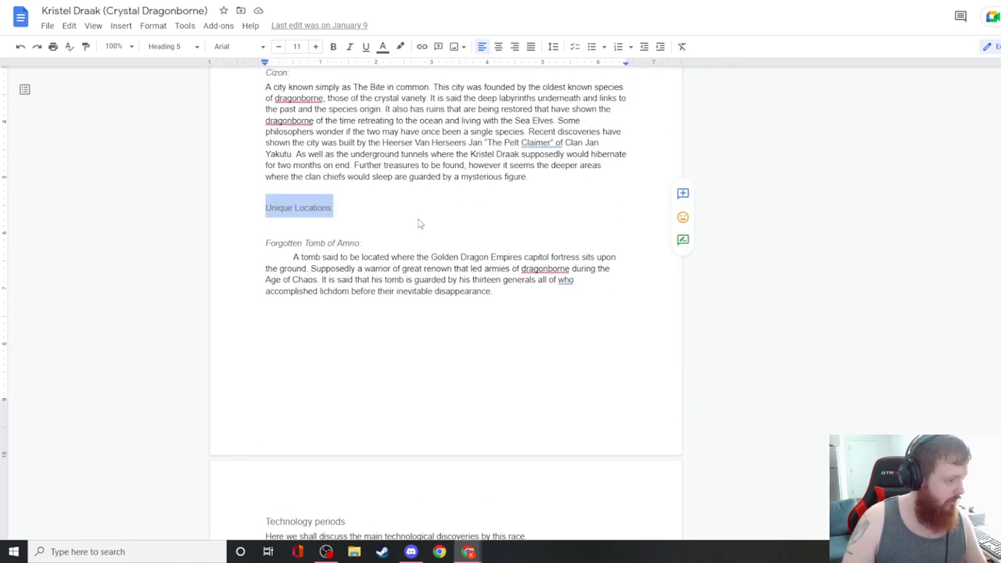
{"action": "key", "text": "ctrl+Tab"}
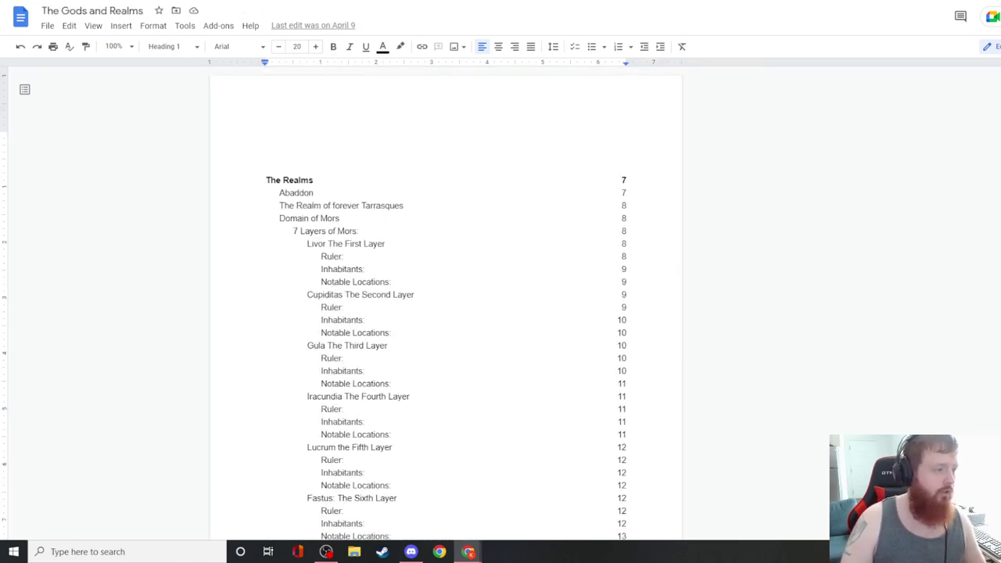
{"action": "key", "text": "ctrl+Tab"}
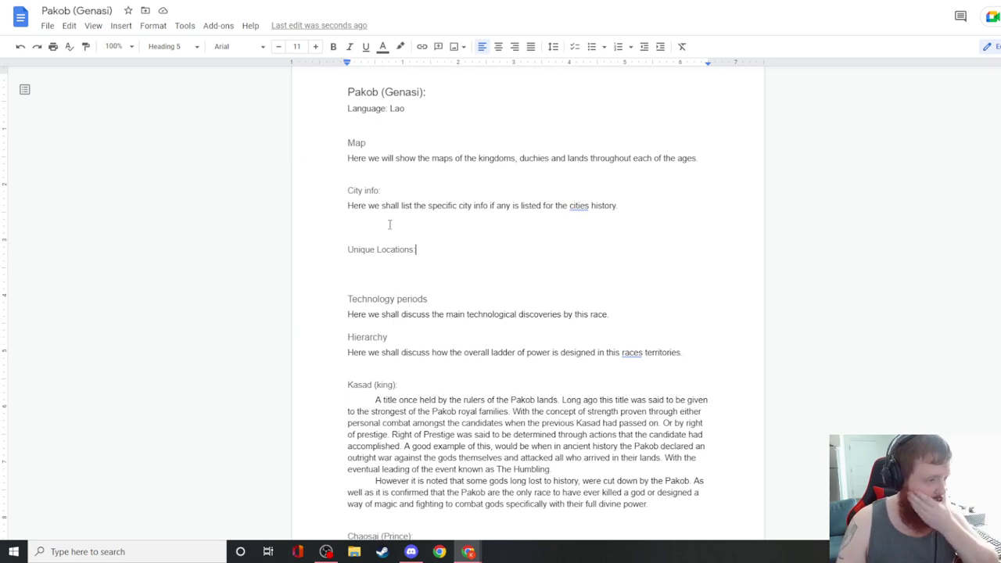
{"action": "left_click", "coordinate": [381, 220]}
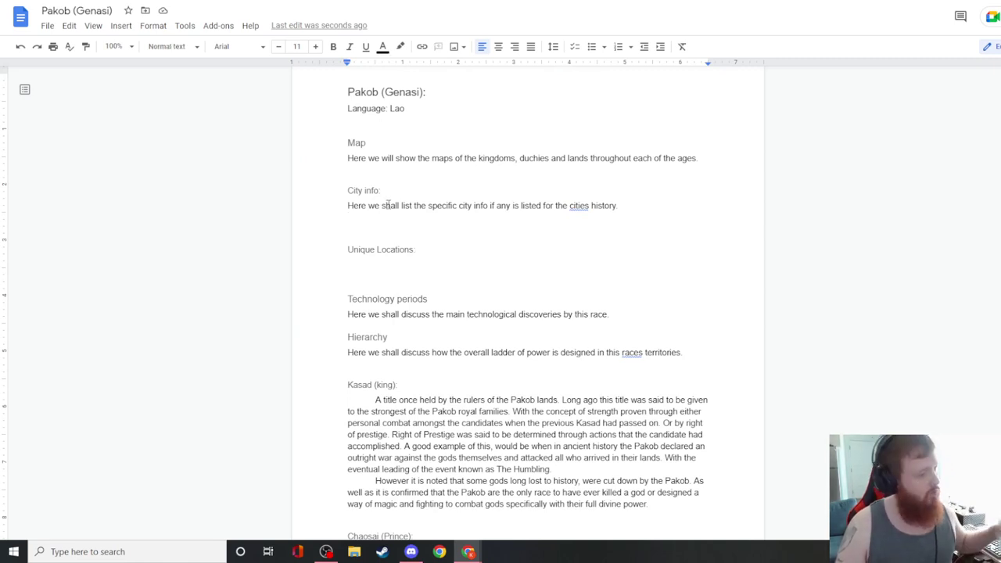
- Switch to Google Drive, open Cities(6Nov2021).png from the Maps > Cities folder, and examine the city names around The Great Golden Sea
{"action": "key", "text": "ctrl+Tab"}
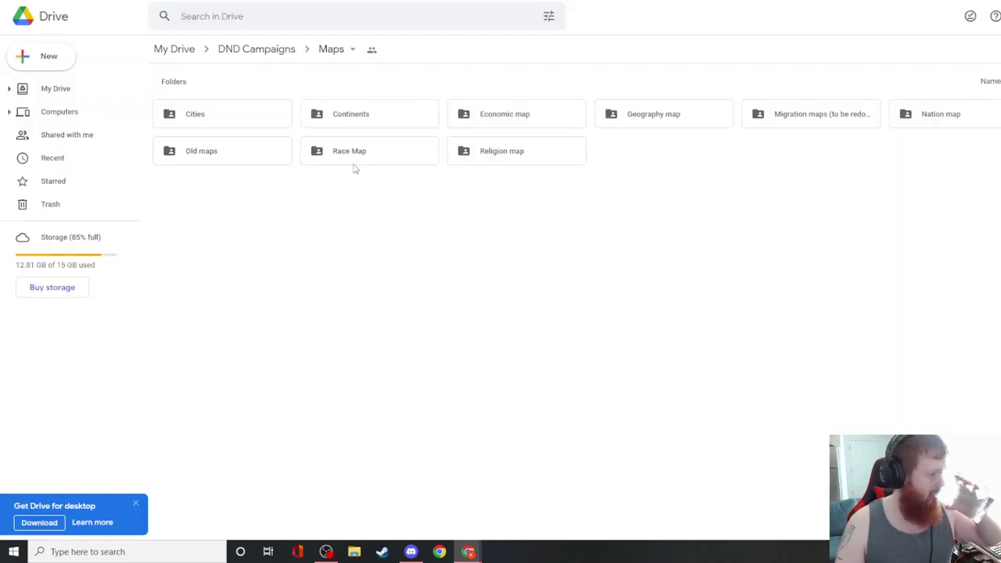
{"action": "double_click", "coordinate": [239, 112]}
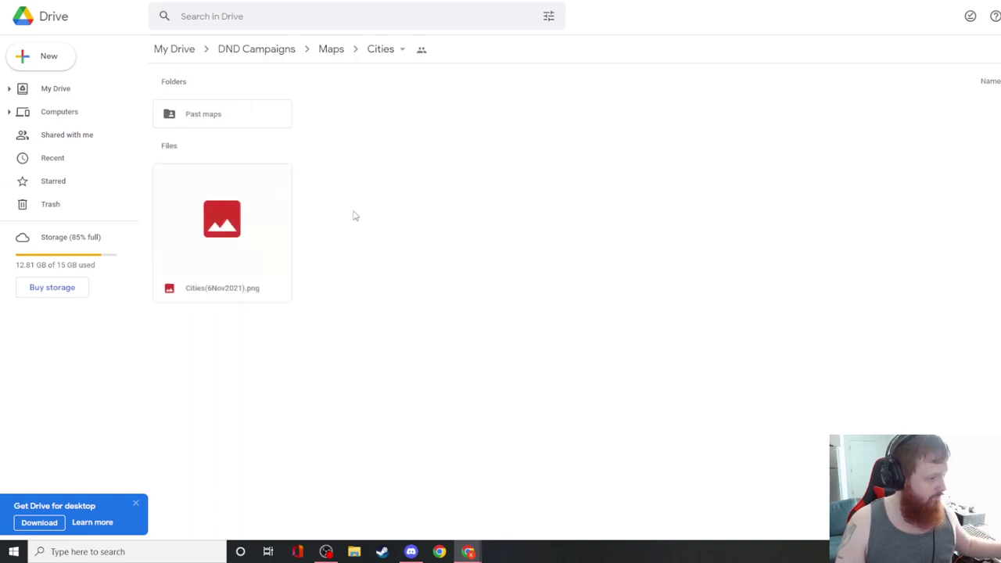
{"action": "double_click", "coordinate": [246, 209]}
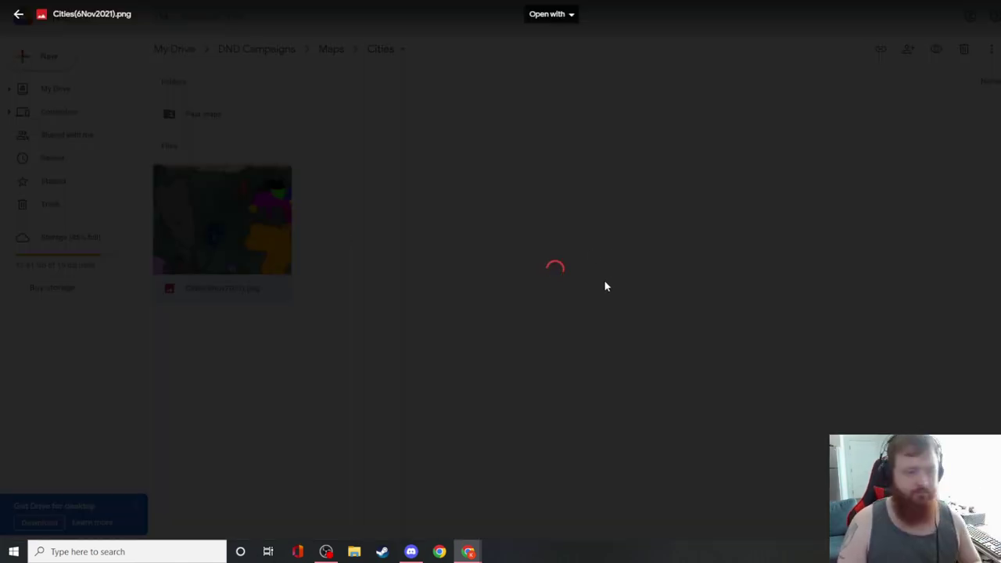
{"action": "scroll", "coordinate": [699, 279], "scroll_direction": "up", "scroll_amount": 5}
{"action": "scroll", "coordinate": [852, 150], "scroll_direction": "right", "scroll_amount": 5}
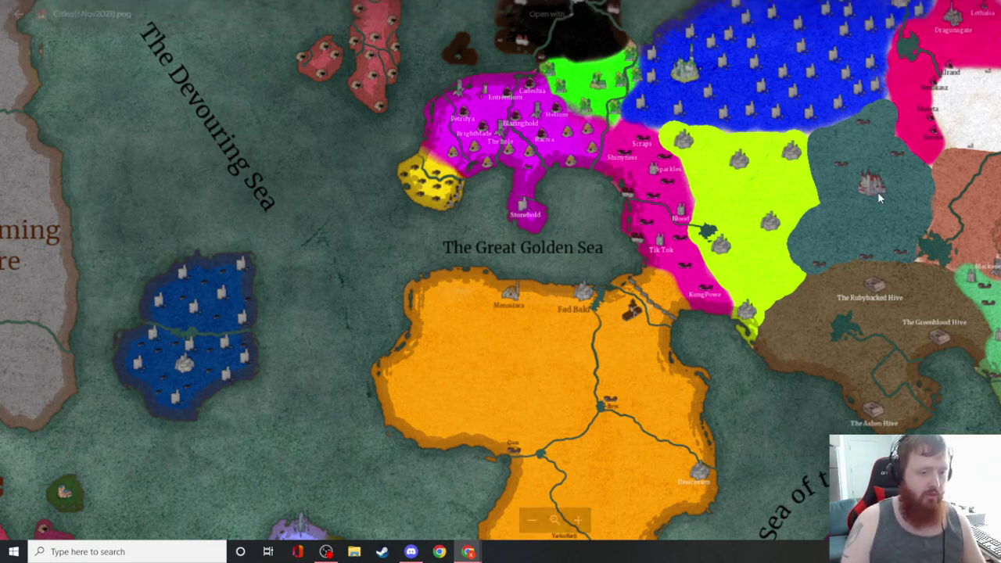
{"action": "key", "text": "ctrl+Tab"}
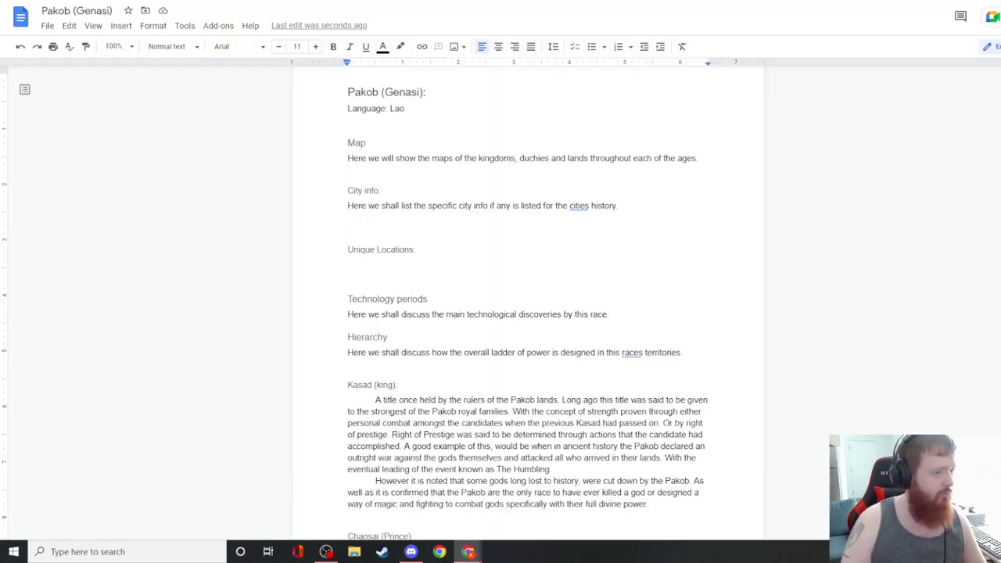
- Review the Map section in the April 23, 11:40 AM version of the Pakob document's history and return to the current document
{"action": "scroll", "coordinate": [611, 173], "scroll_direction": "up", "scroll_amount": 2}
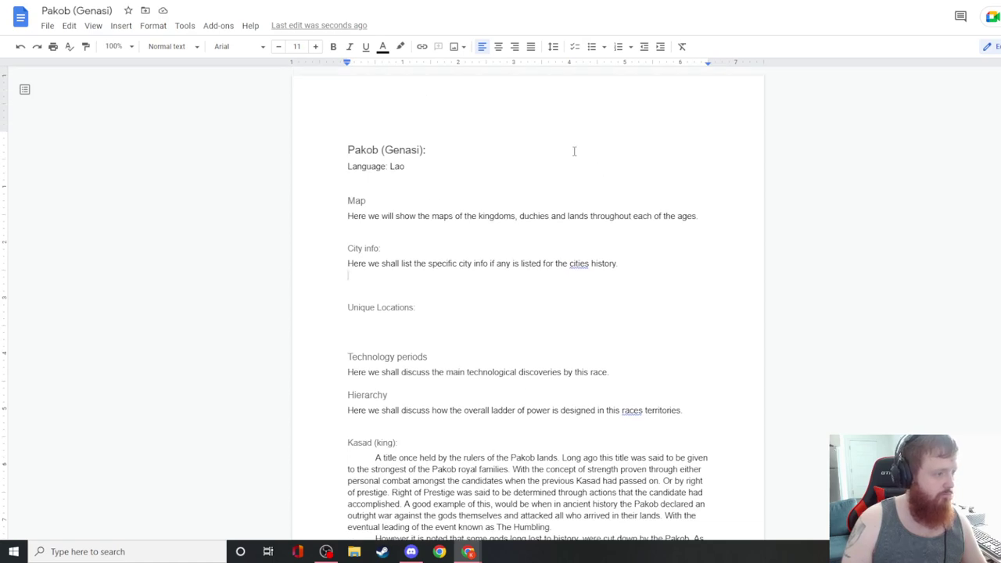
{"action": "left_click", "coordinate": [324, 26]}
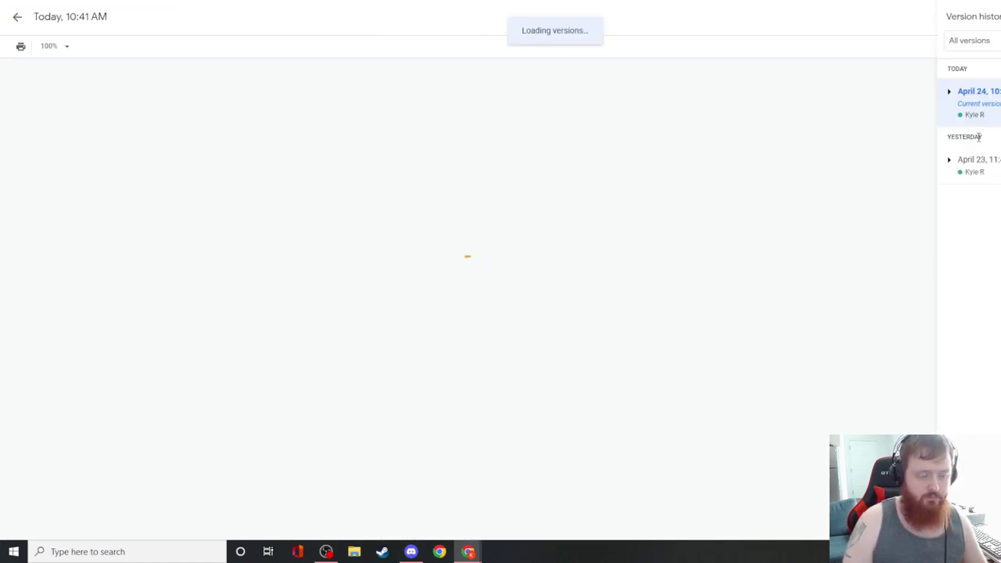
{"action": "left_click", "coordinate": [976, 160]}
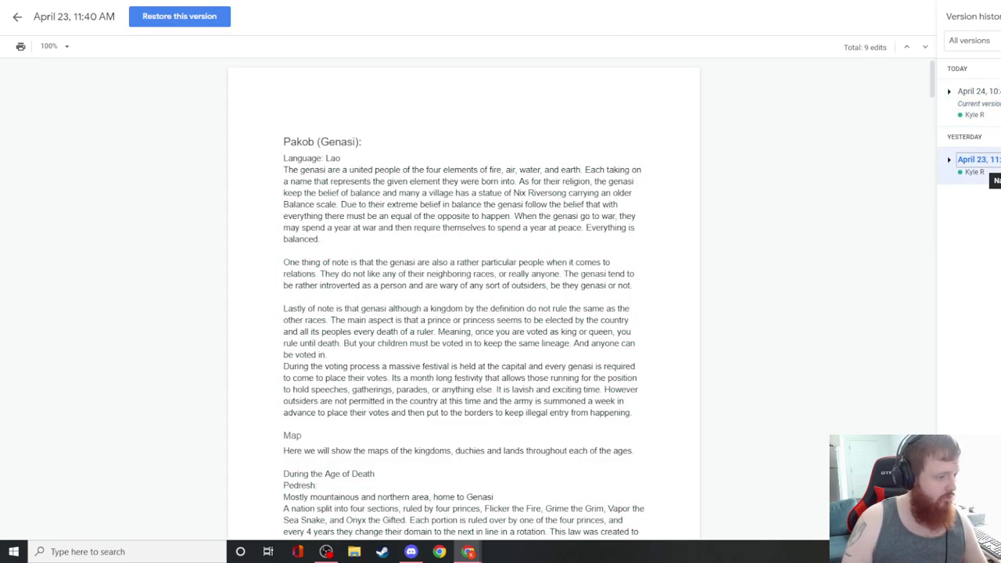
{"action": "scroll", "coordinate": [556, 280], "scroll_direction": "down", "scroll_amount": 4}
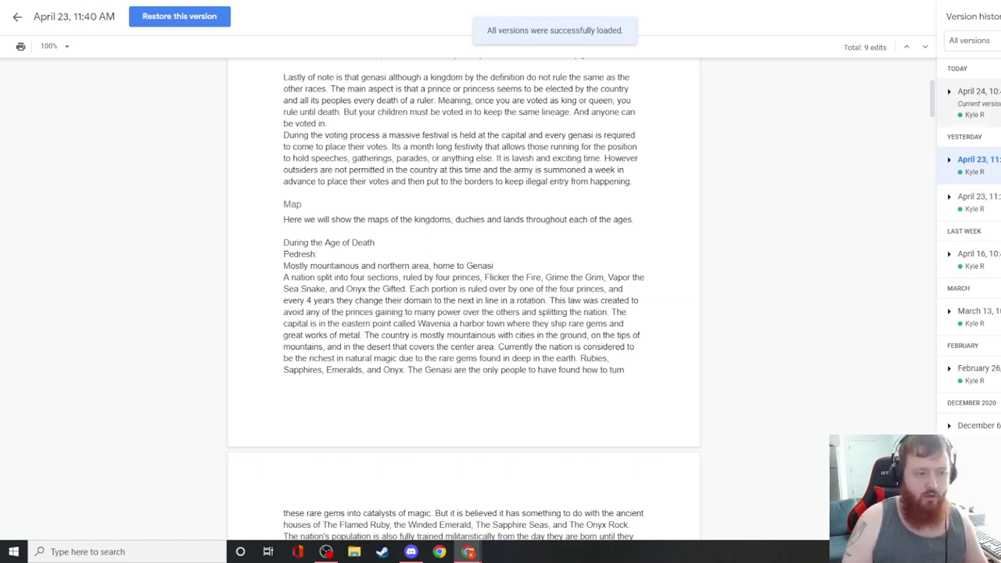
{"action": "left_click", "coordinate": [974, 94]}
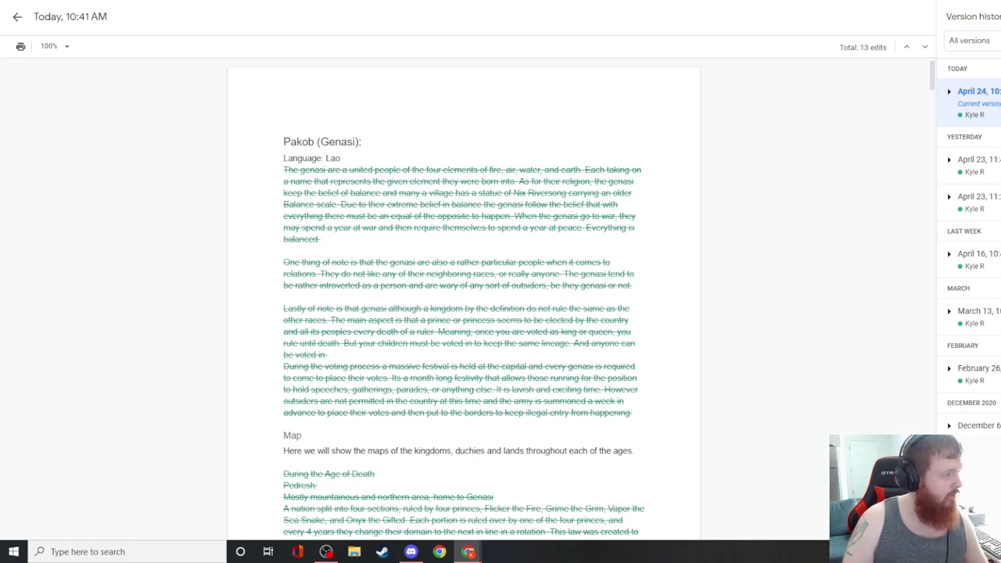
{"action": "left_click", "coordinate": [16, 16]}
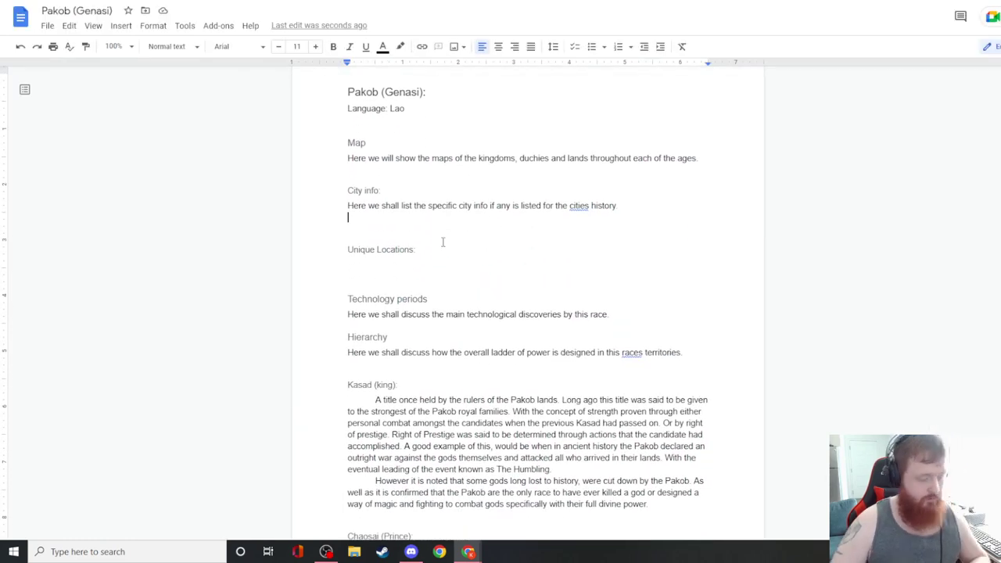
- Add "Pedresh" on a new line below the City info description and style it as Heading 6
{"action": "key", "text": "Return"}
{"action": "type", "text": "Pedres"}
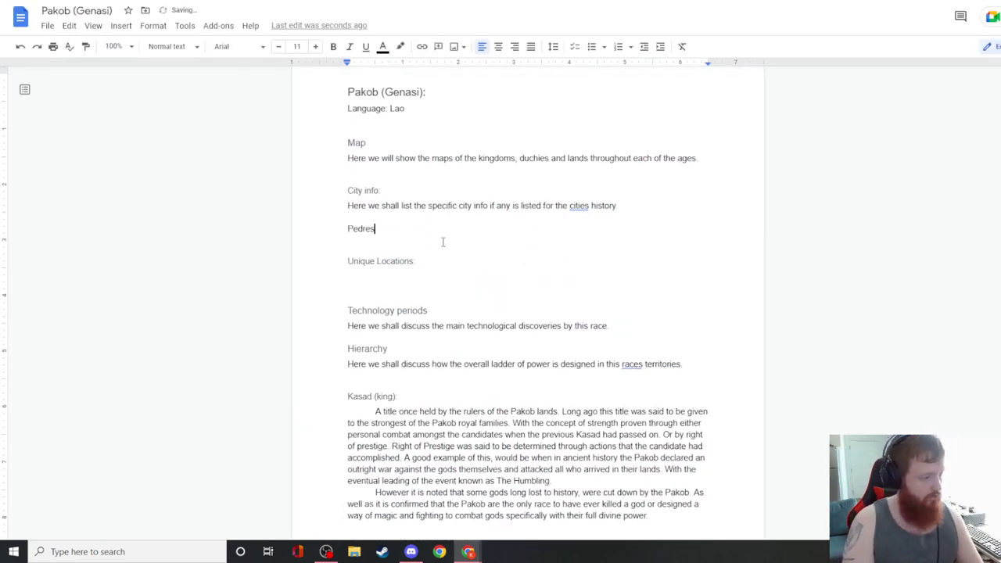
{"action": "type", "text": "h"}
{"action": "key", "text": "ctrl+alt+5"}
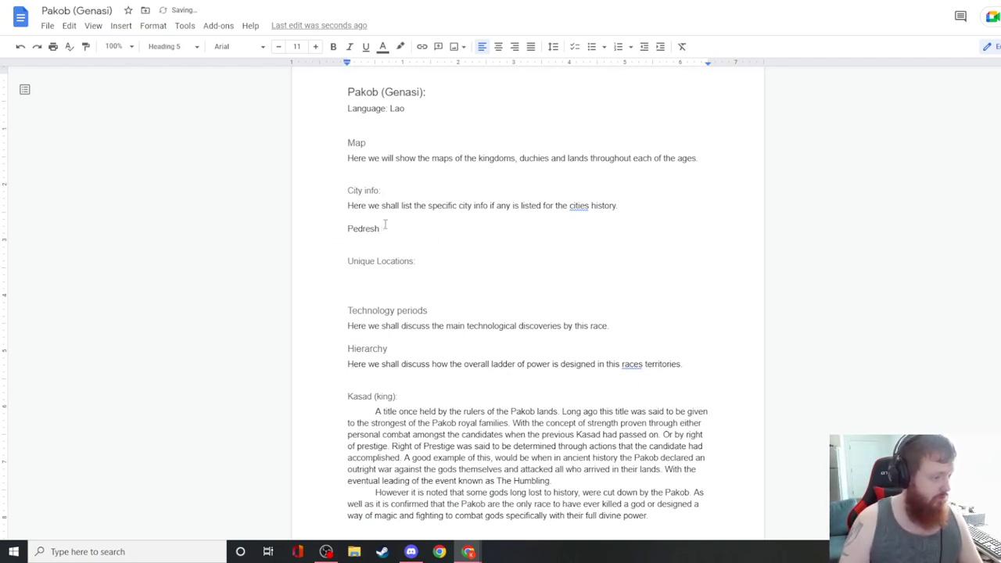
{"action": "left_click_drag", "start_coordinate": [381, 229], "coordinate": [312, 227]}
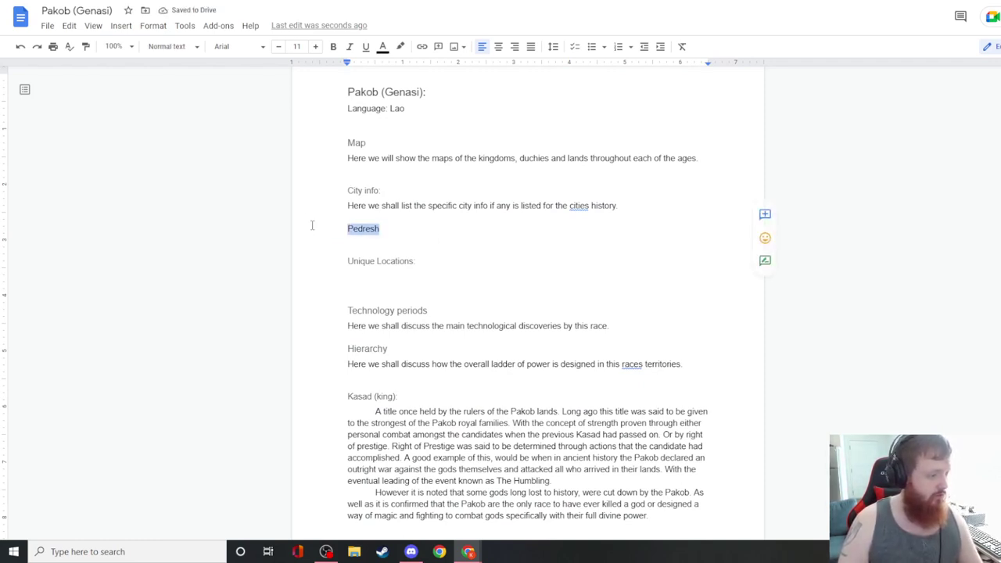
{"action": "left_click", "coordinate": [185, 47]}
{"action": "left_click", "coordinate": [200, 414]}
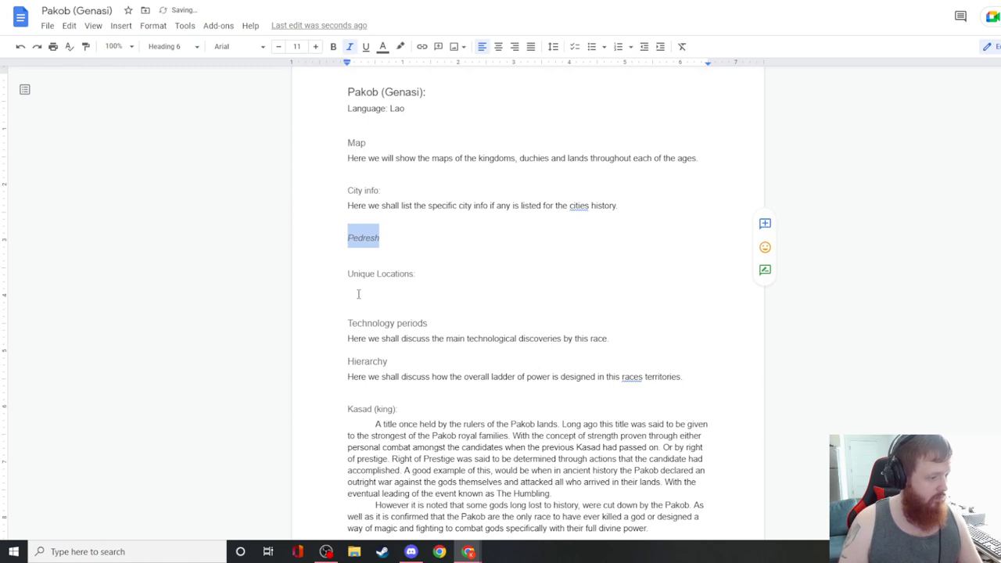
- Begin an indented paragraph below the Pedresh heading with "Known as the capital and said to be in the ancient Pakob tongue as C"
{"action": "left_click", "coordinate": [372, 253]}
{"action": "key", "text": "Tab"}
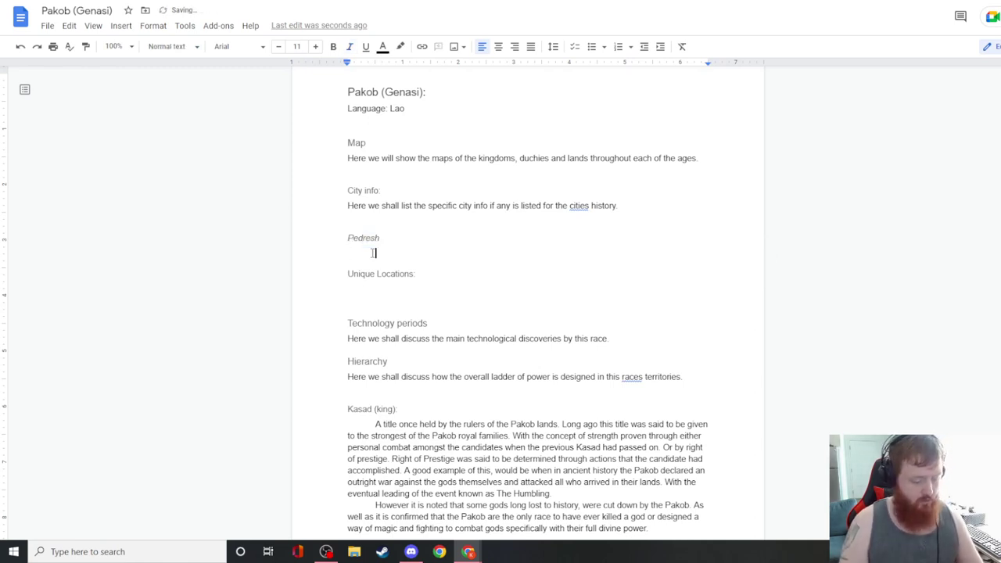
{"action": "type", "text": "Known as the capital and said to be in the ancient"}
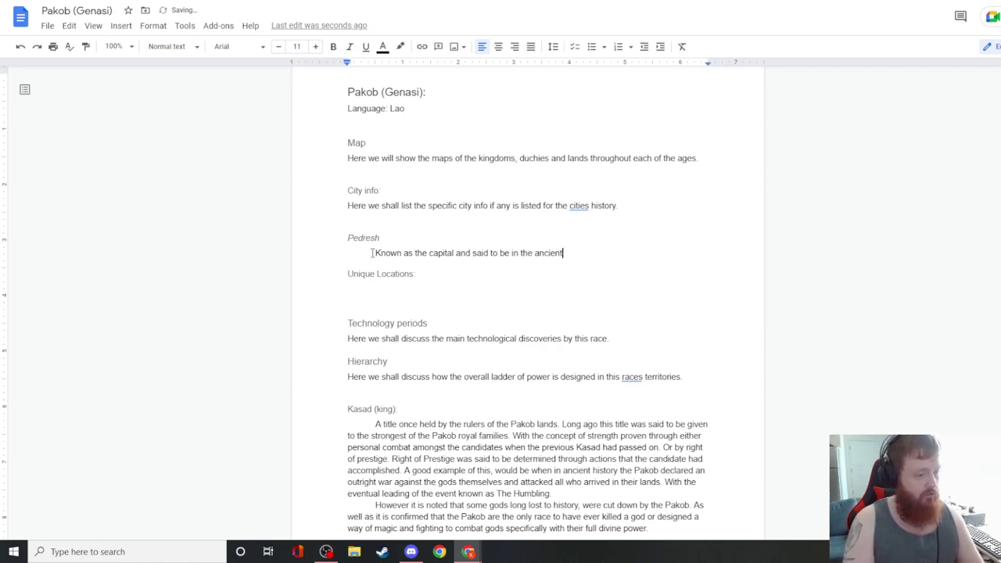
{"action": "type", "text": " Pakob "}
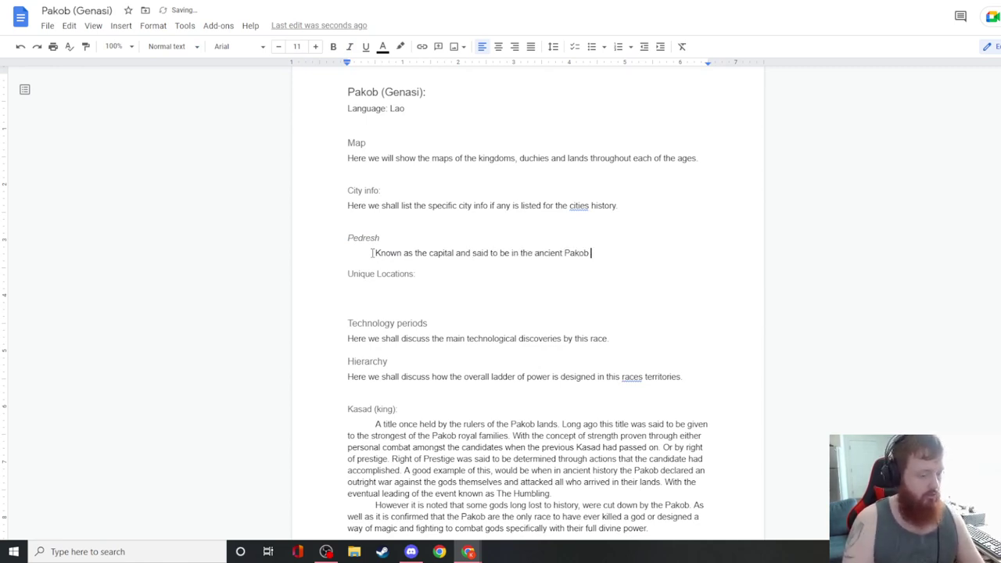
{"action": "type", "text": "tongue as C"}
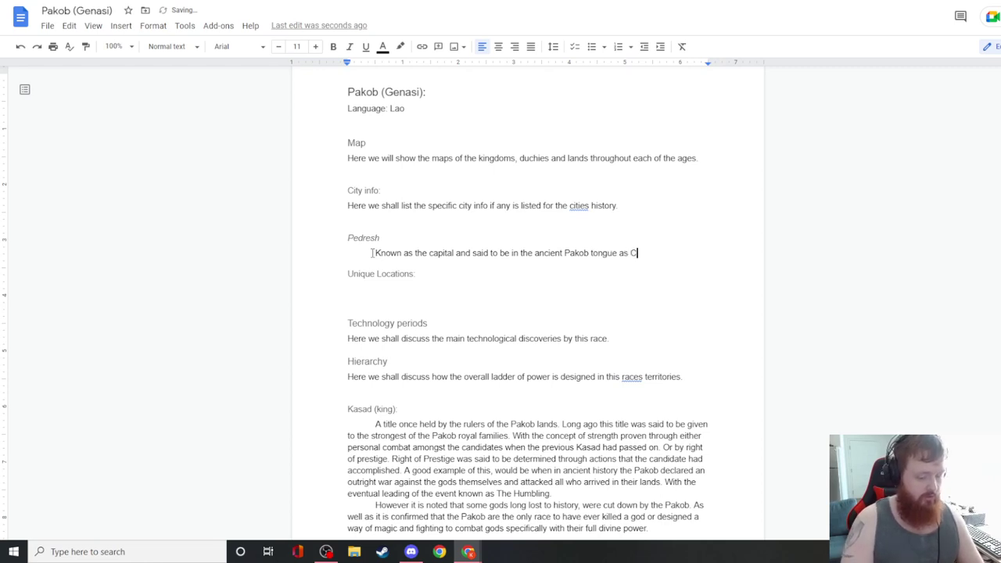
- Complete the opening Pedresh sentence so it ends "as the City of Demons." and begin the following sentence with "This"
{"action": "type", "text": "ity of"}
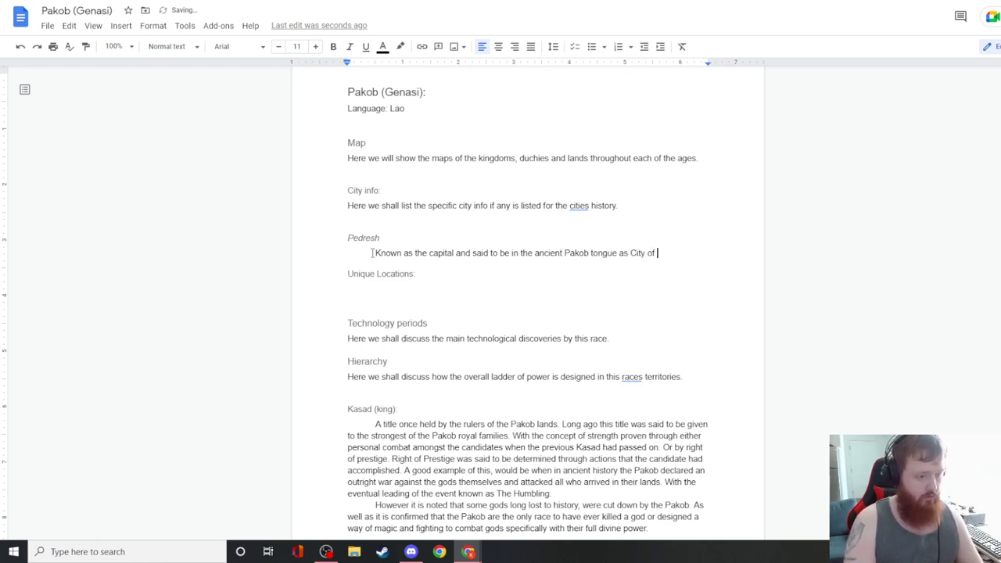
{"action": "type", "text": " Demon"}
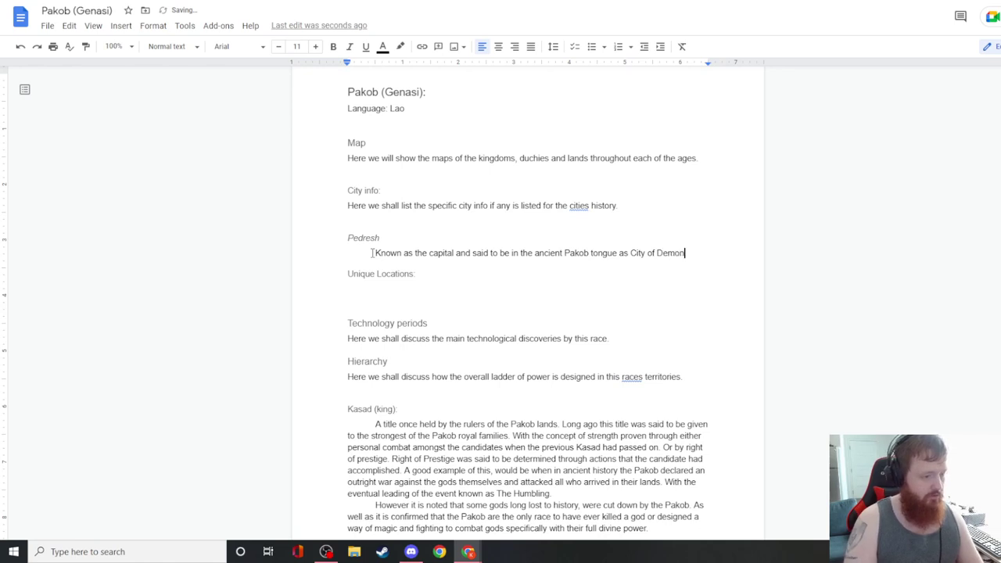
{"action": "type", "text": "s. This"}
{"action": "key", "text": "Up"}
{"action": "key", "text": "Up"}
{"action": "left_click", "coordinate": [634, 255]}
{"action": "left_click", "coordinate": [645, 237]}
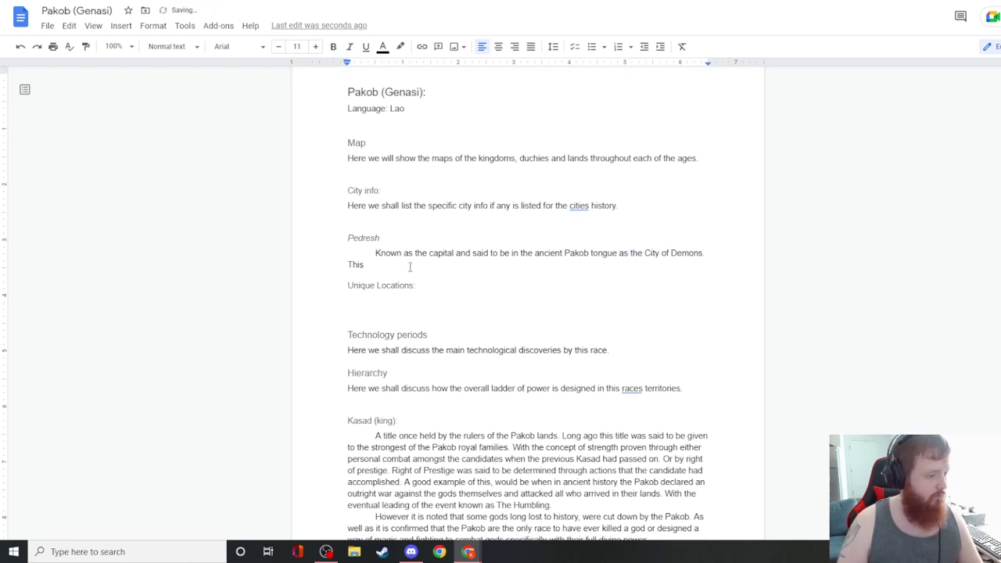
- Continue the second Pedresh sentence with "city gained its name after The Humbling, in which Nix Riversong had the"
{"action": "type", "text": "city gained its "}
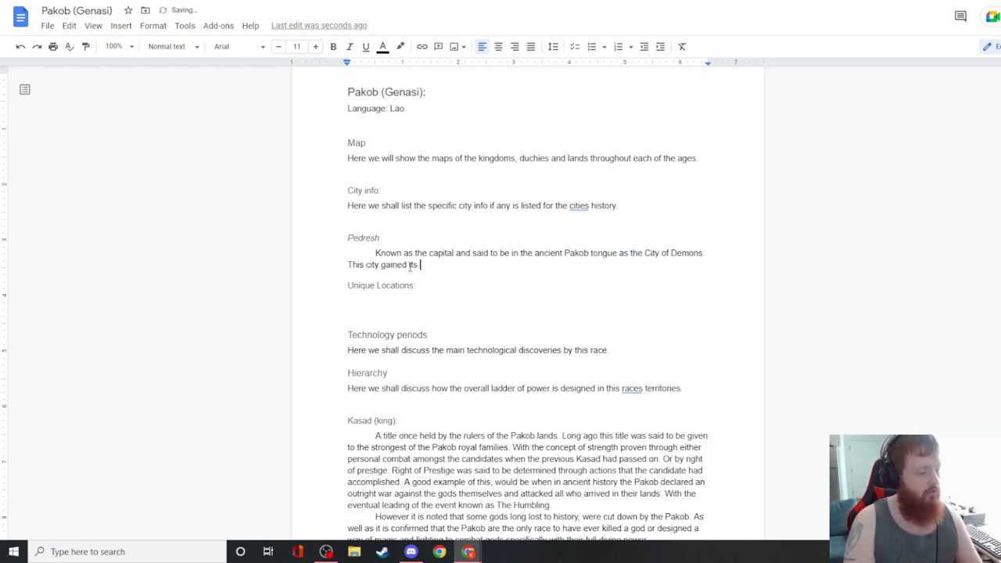
{"action": "type", "text": "name after the "}
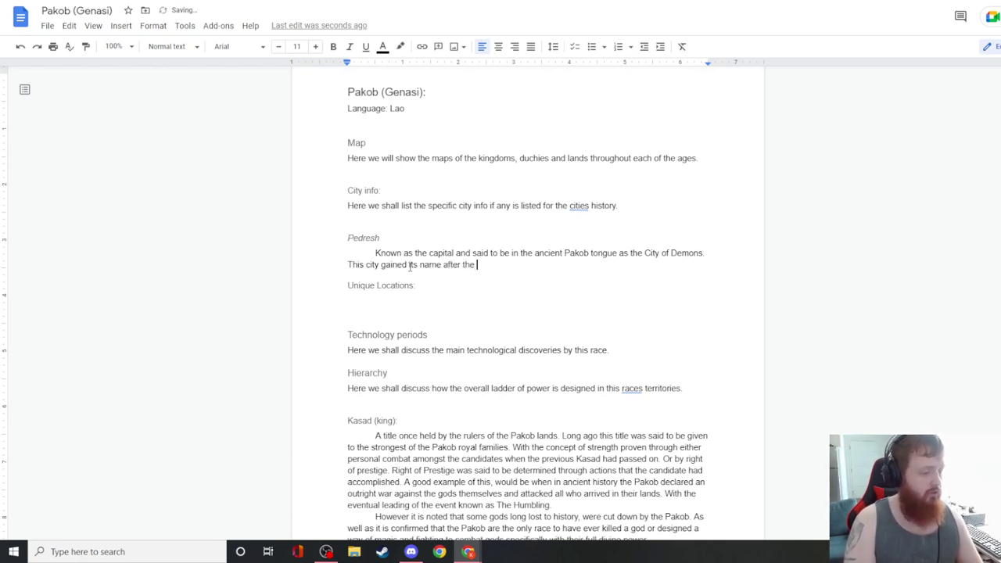
{"action": "type", "text": "creation of"}
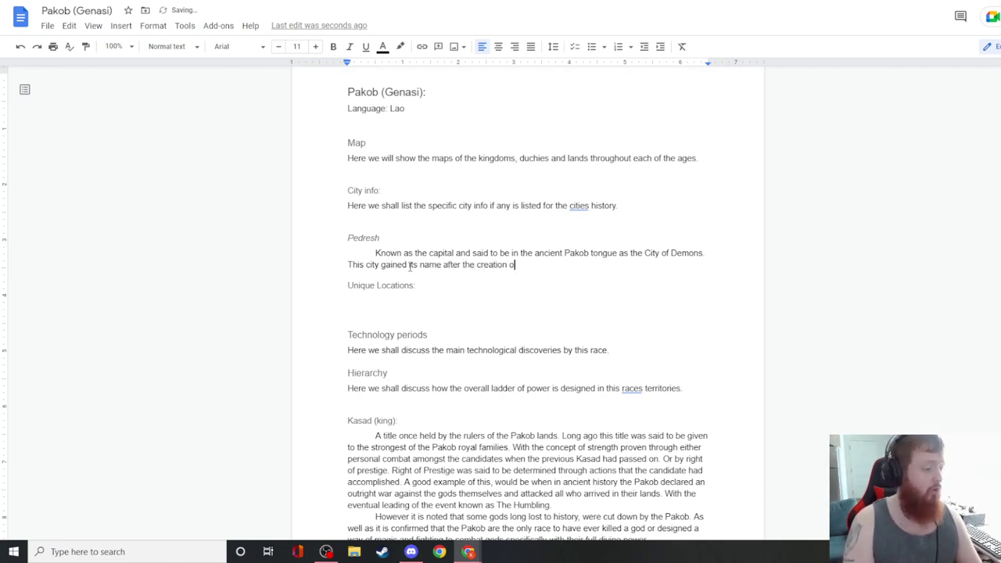
{"action": "key", "text": "BackSpace"}
{"action": "key", "text": "BackSpace"}
{"action": "key", "text": "BackSpace"}
{"action": "key", "text": "BackSpace"}
{"action": "key", "text": "BackSpace"}
{"action": "key", "text": "BackSpace"}
{"action": "key", "text": "BackSpace"}
{"action": "key", "text": "BackSpace"}
{"action": "key", "text": "BackSpace"}
{"action": "key", "text": "BackSpace"}
{"action": "key", "text": "BackSpace"}
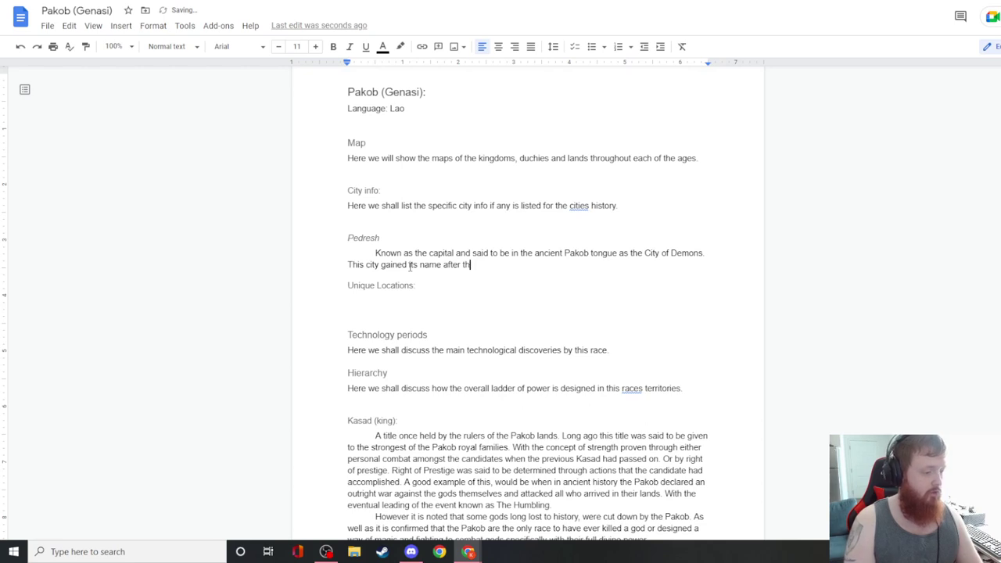
{"action": "type", "text": "he H"}
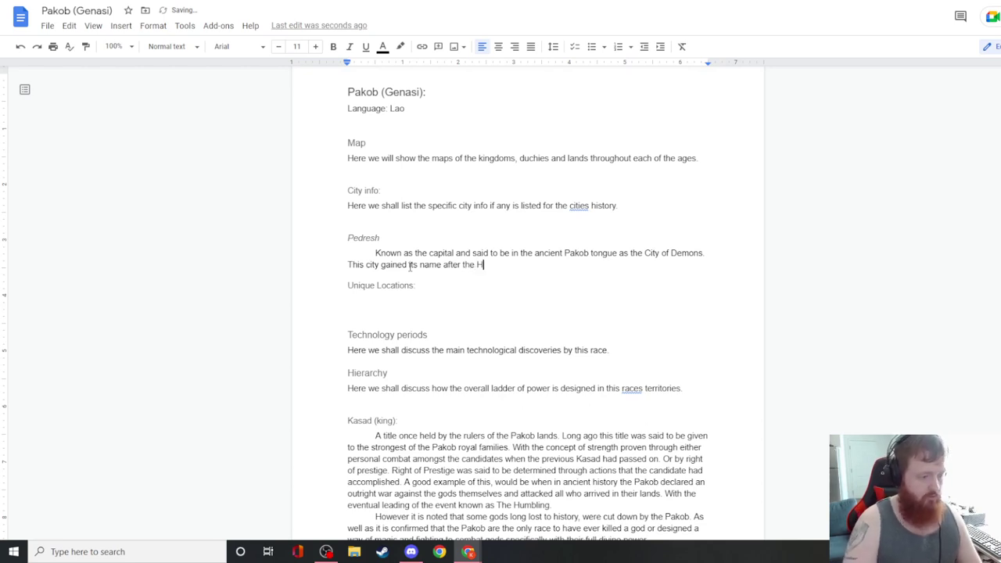
{"action": "key", "text": "BackSpace"}
{"action": "key", "text": "BackSpace"}
{"action": "type", "text": "e Humbling, in which Nix Riversong had the "}
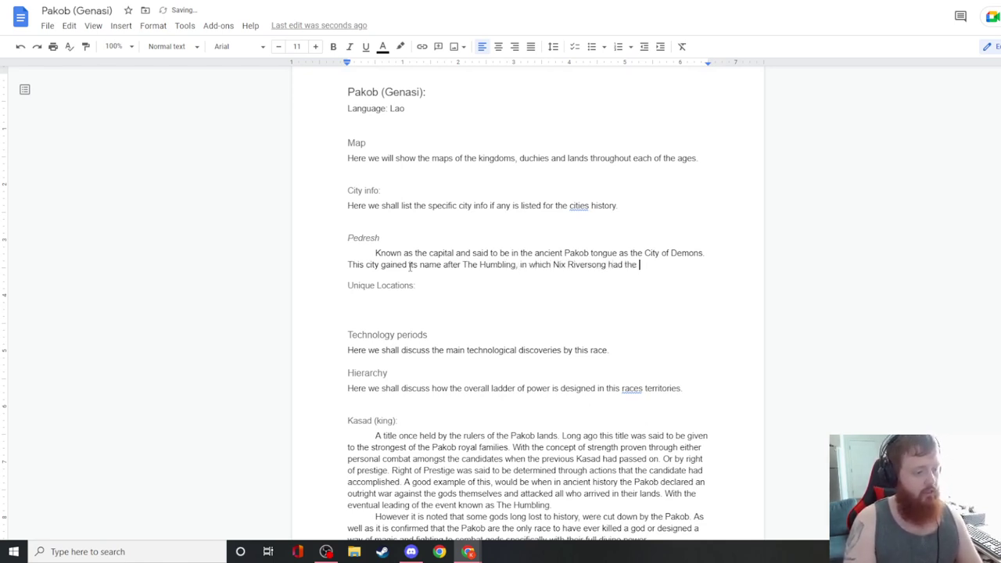
- Add the title "Chaosai" after "had the", matching its spelling in the Chaosai (Prince) section
{"action": "type", "text": "Chasoi"}
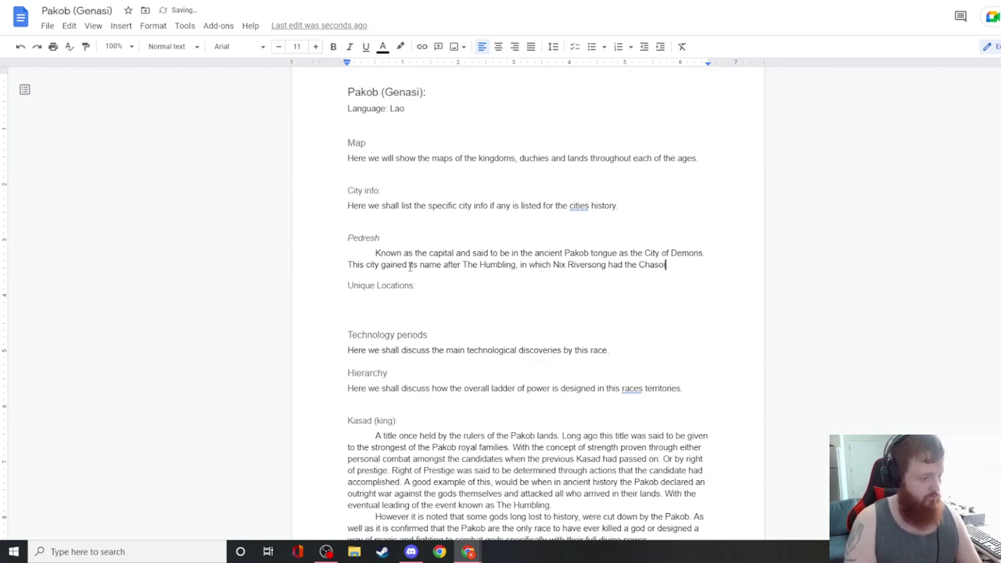
{"action": "type", "text": "o"}
{"action": "scroll", "coordinate": [415, 313], "scroll_direction": "down", "scroll_amount": 5}
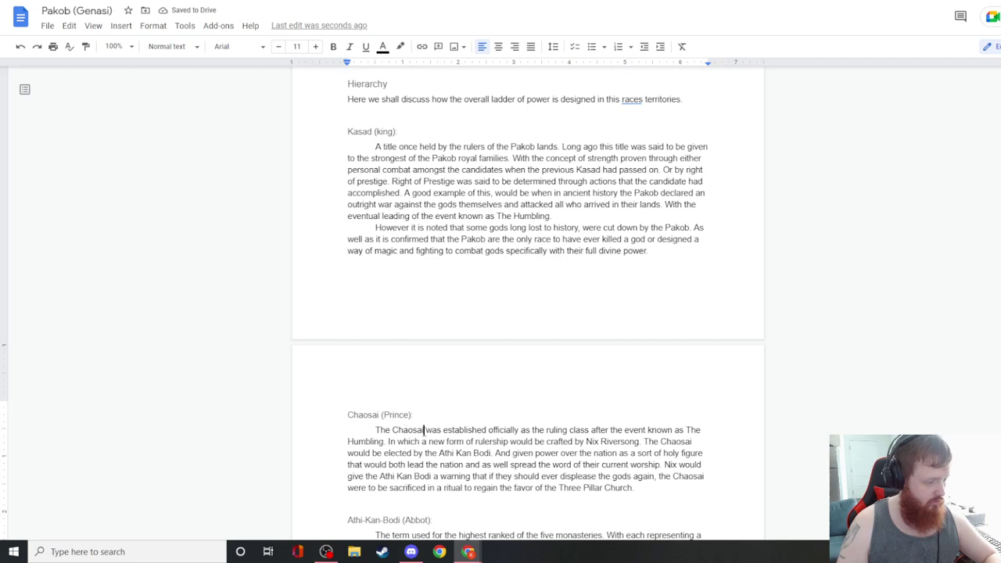
{"action": "left_click_drag", "start_coordinate": [425, 431], "coordinate": [390, 431]}
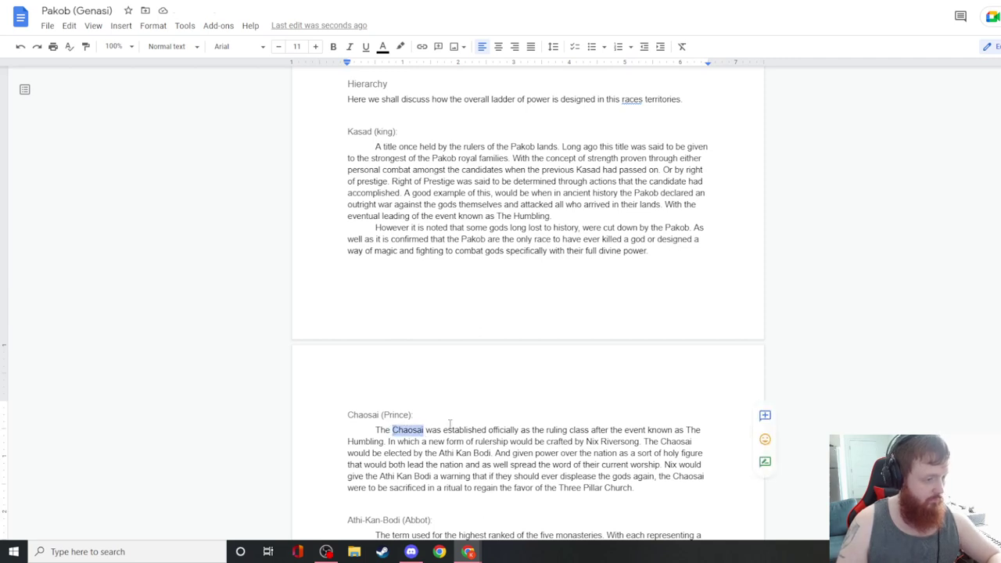
{"action": "scroll", "coordinate": [452, 424], "scroll_direction": "up", "scroll_amount": 3}
{"action": "left_click", "coordinate": [665, 207]}
{"action": "left_click_drag", "start_coordinate": [665, 207], "coordinate": [638, 207]}
{"action": "type", "text": "Chaosai"}
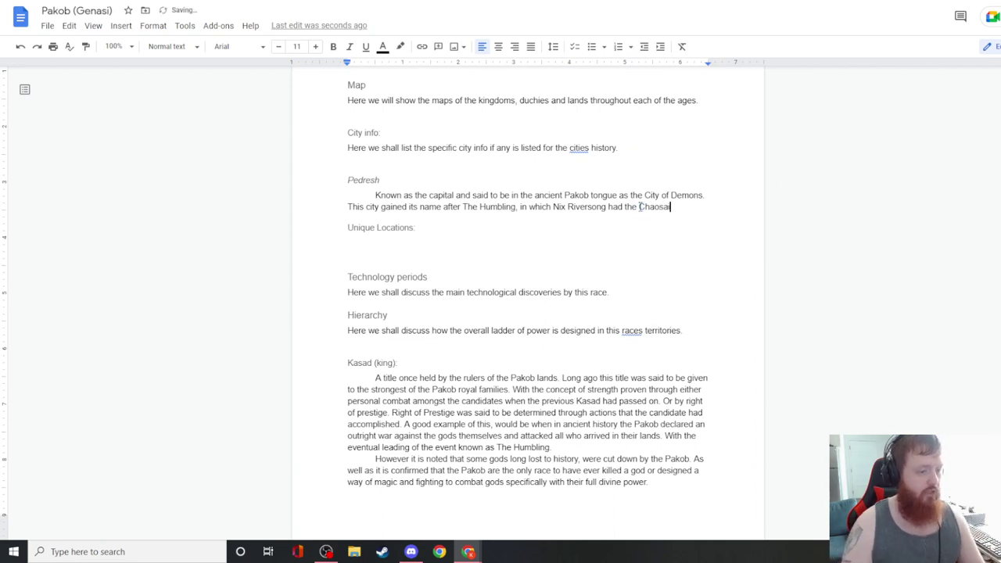
- Finish the sentence with "rebuild it with the central pillar of the city being the Great Church of the Three Pillar Church."
{"action": "type", "text": " rebui"}
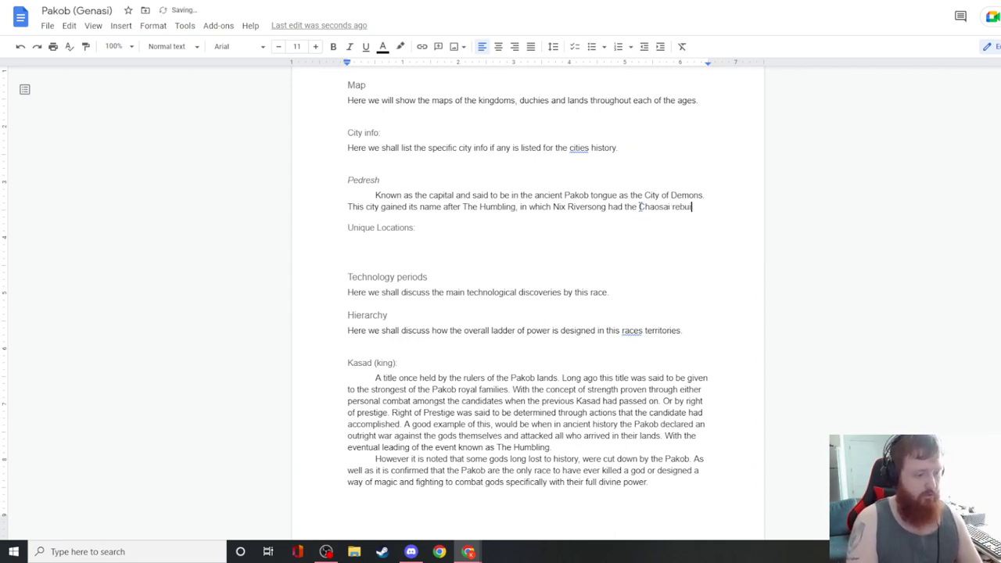
{"action": "type", "text": "ld it with "}
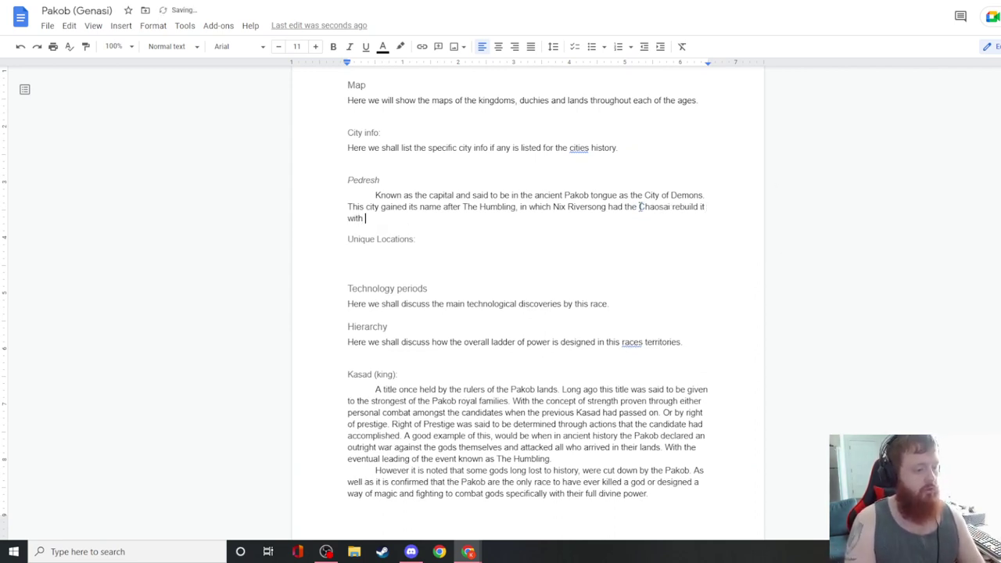
{"action": "type", "text": "the central "}
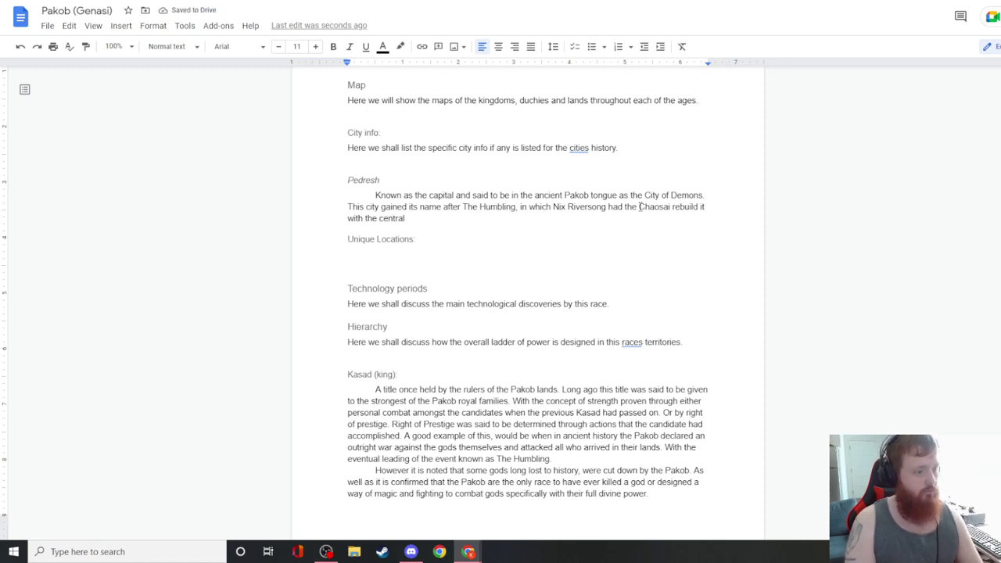
{"action": "type", "text": "pillar of the city be"}
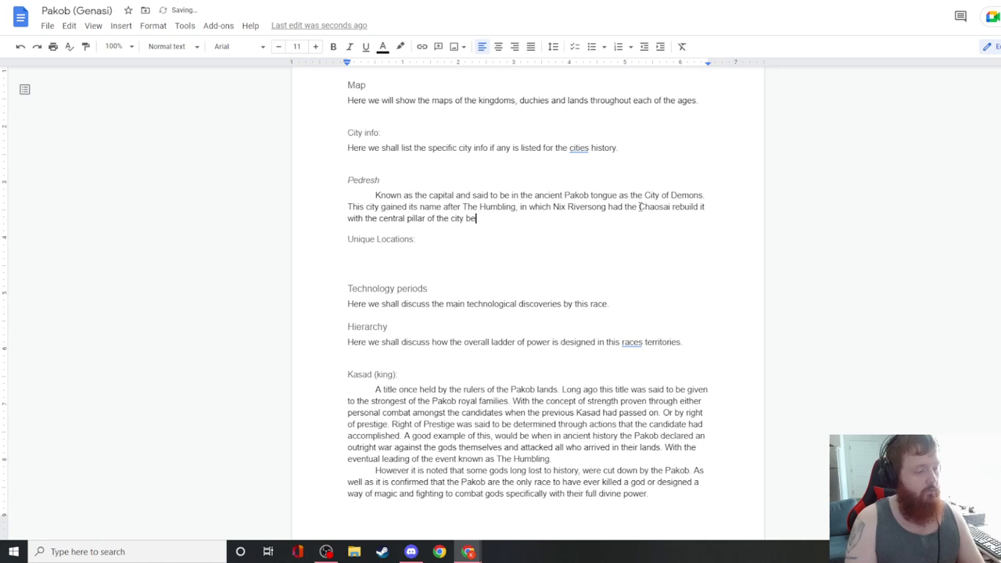
{"action": "type", "text": "ing the Great "}
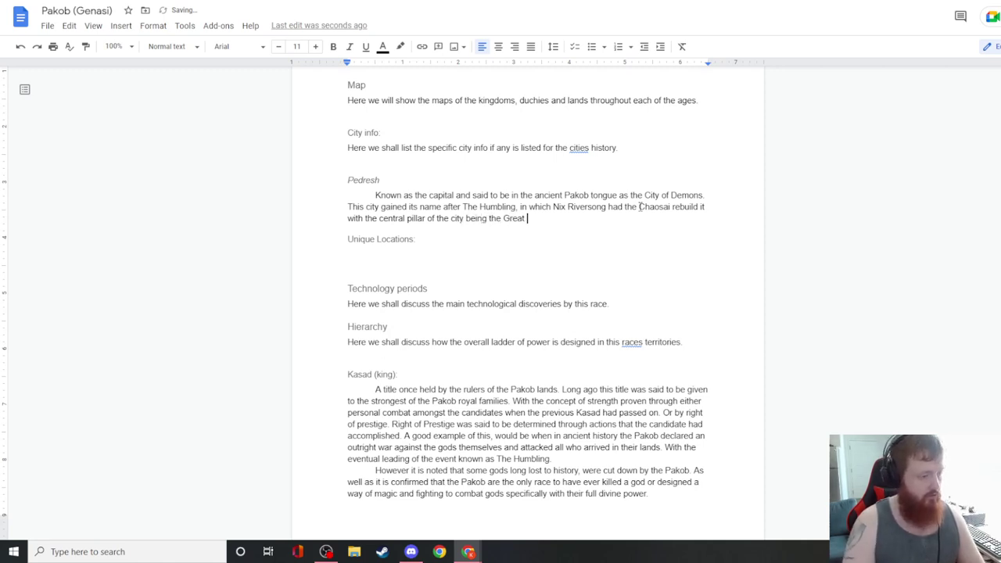
{"action": "type", "text": "Church"}
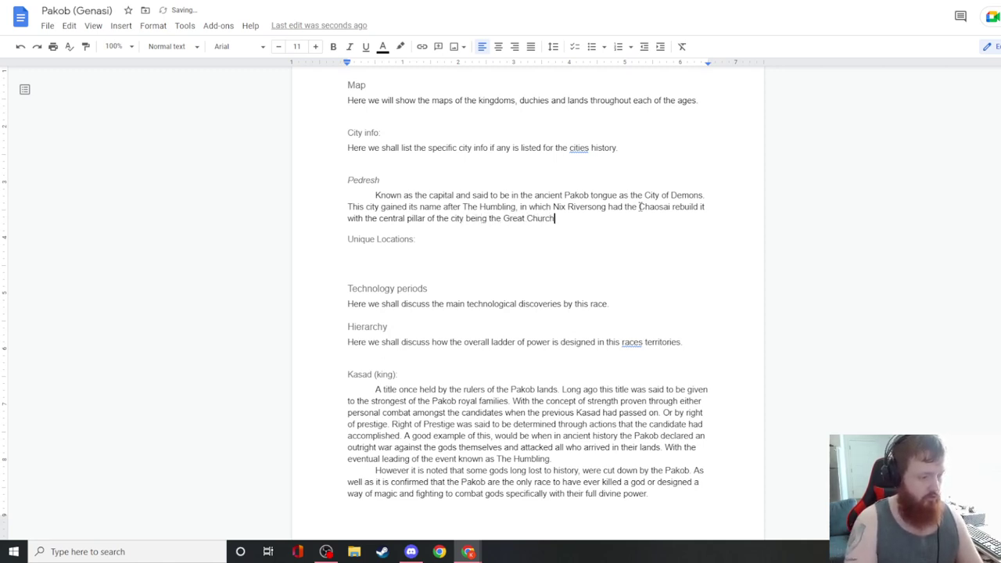
{"action": "type", "text": " of the T"}
{"action": "key", "text": "BackSpace"}
{"action": "type", "text": "the Three Pilalr"}
{"action": "key", "text": "BackSpace"}
{"action": "key", "text": "BackSpace"}
{"action": "key", "text": "BackSpace"}
{"action": "key", "text": "BackSpace"}
{"action": "type", "text": "lar C"}
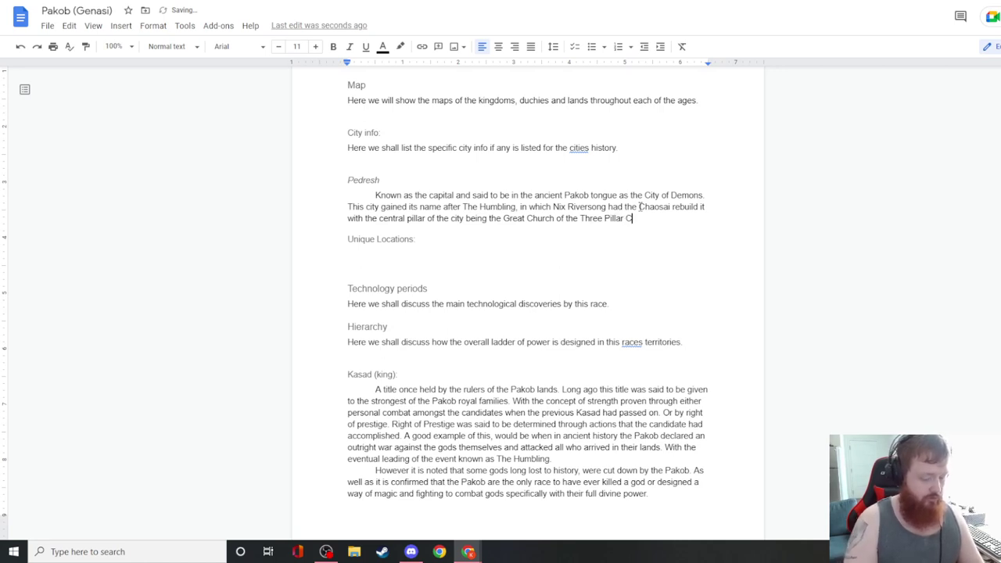
{"action": "type", "text": "hurch."}
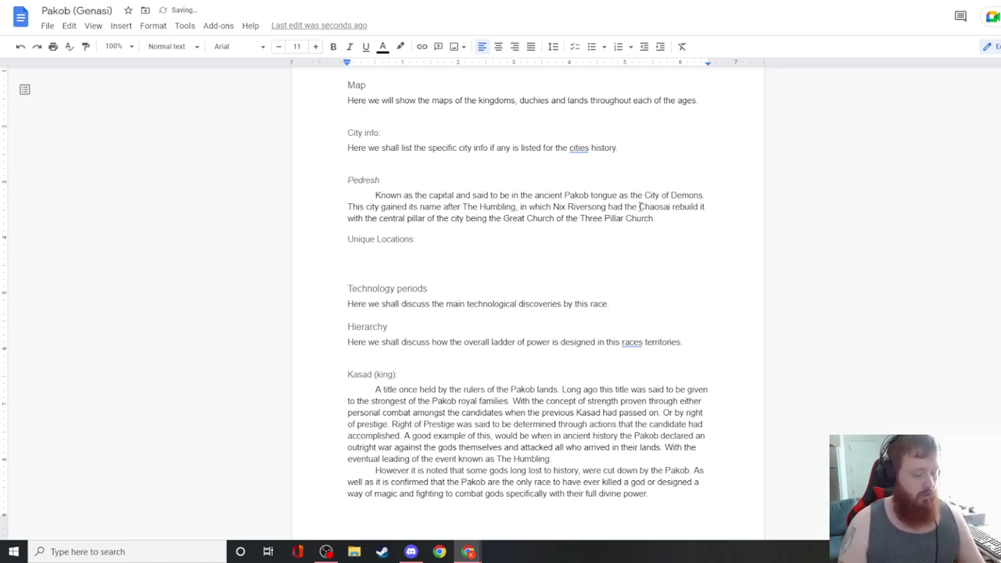
- Start a second Pedresh paragraph with "Much of the city is covered in small monasteries, with each"
{"action": "key", "text": "Return"}
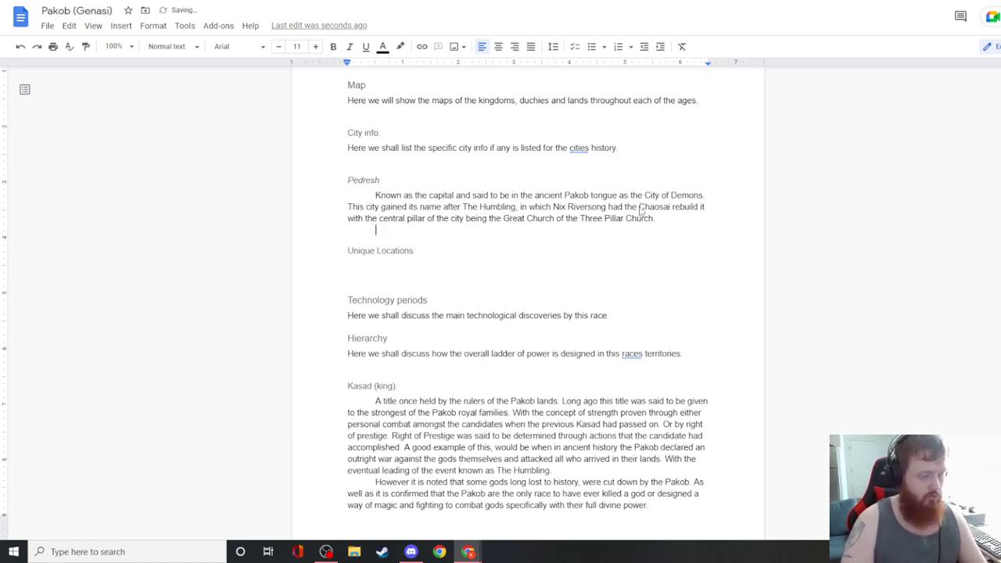
{"action": "type", "text": "Much of the city is "}
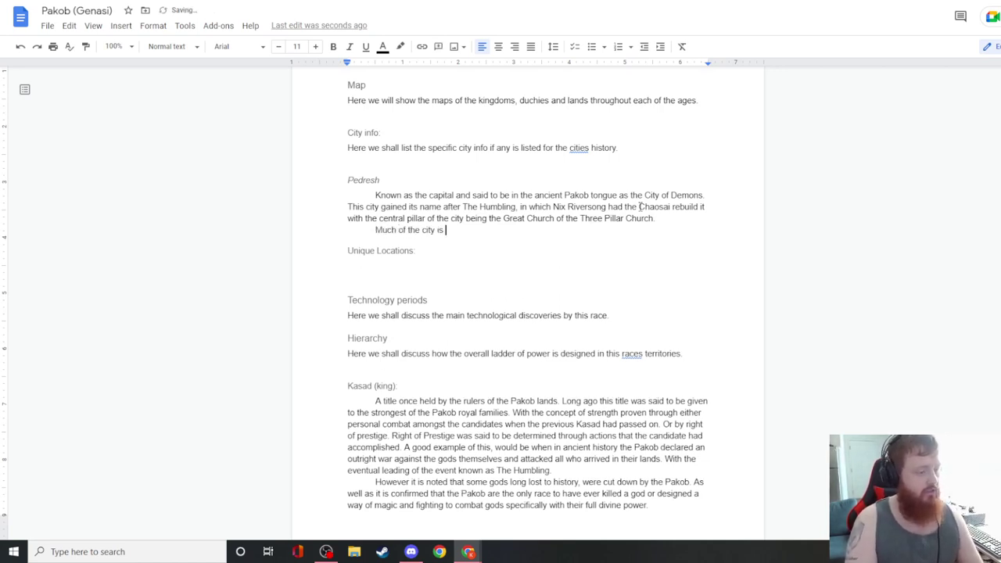
{"action": "type", "text": "covered in smal"}
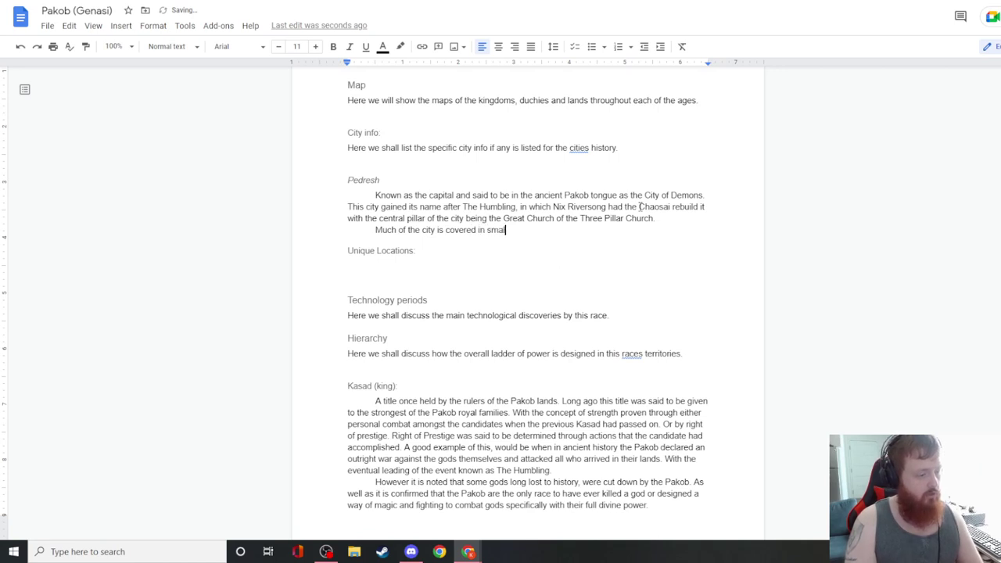
{"action": "type", "text": "l monestarie"}
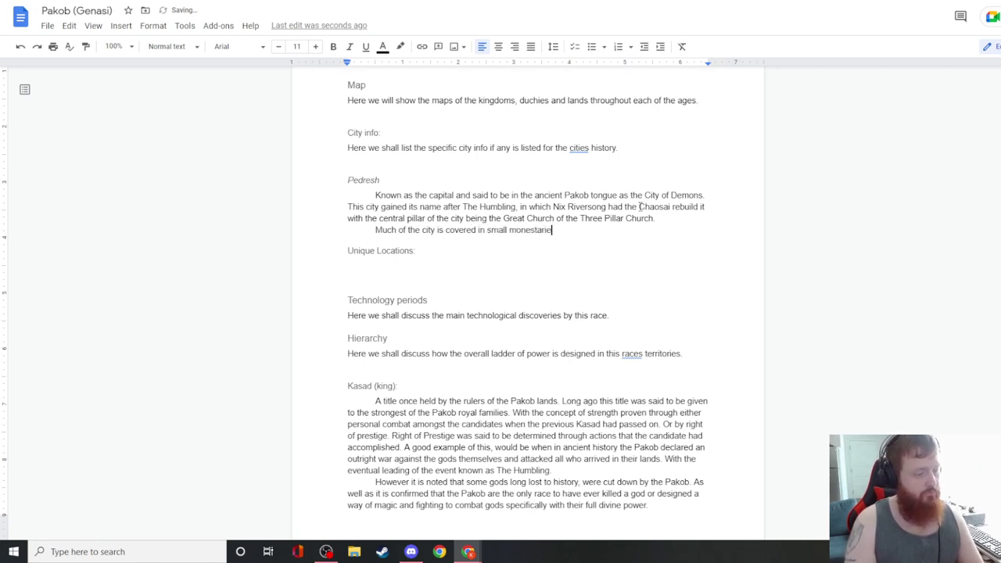
{"action": "key", "text": "BackSpace"}
{"action": "key", "text": "BackSpace"}
{"action": "key", "text": "BackSpace"}
{"action": "key", "text": "BackSpace"}
{"action": "key", "text": "BackSpace"}
{"action": "key", "text": "BackSpace"}
{"action": "key", "text": "BackSpace"}
{"action": "type", "text": "asteries, with each "}
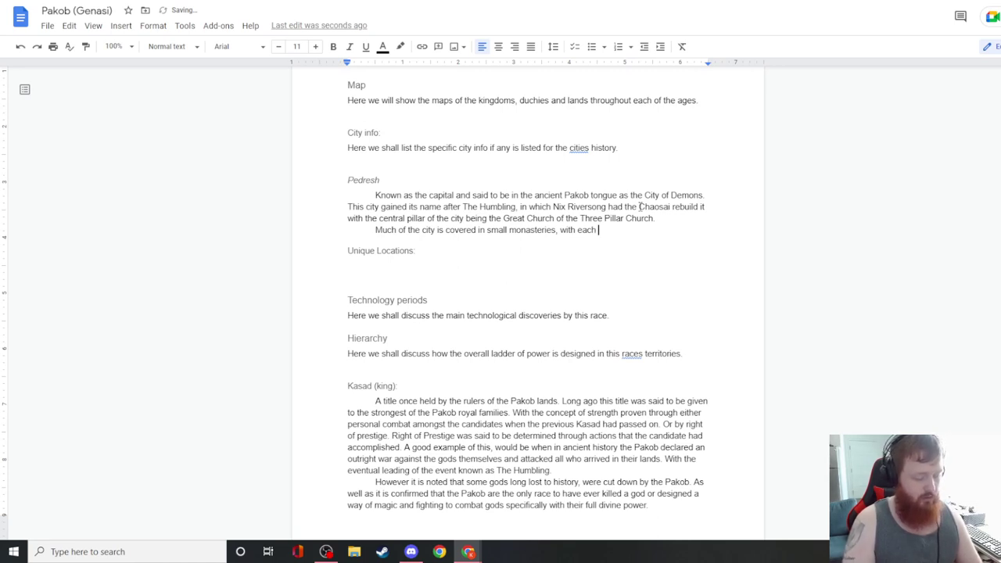
- Complete the monasteries sentence with "being a embassy from one of the four in the nation." and begin another with "And it is"
{"action": "type", "text": "being a embassy from o"}
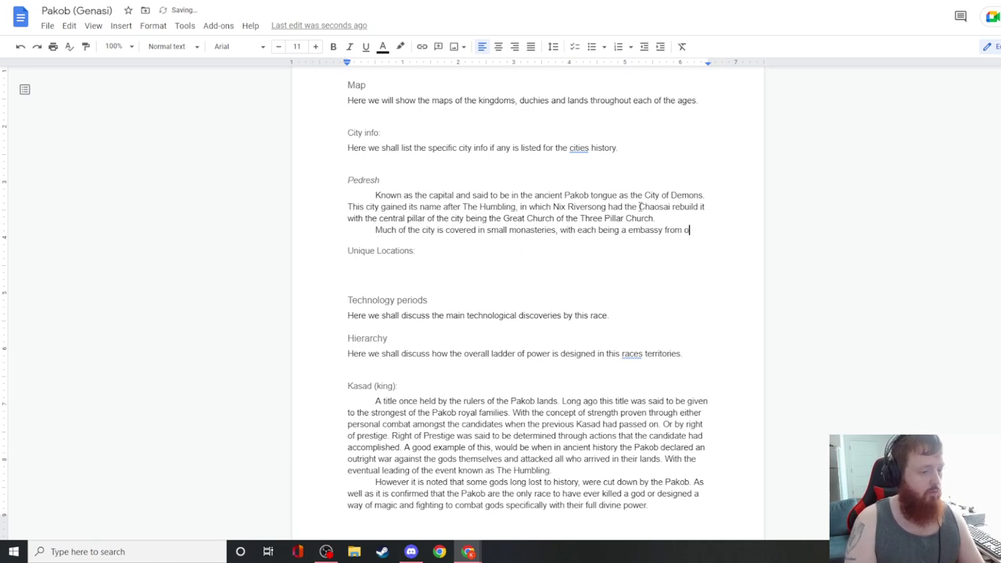
{"action": "type", "text": "ne of the four"}
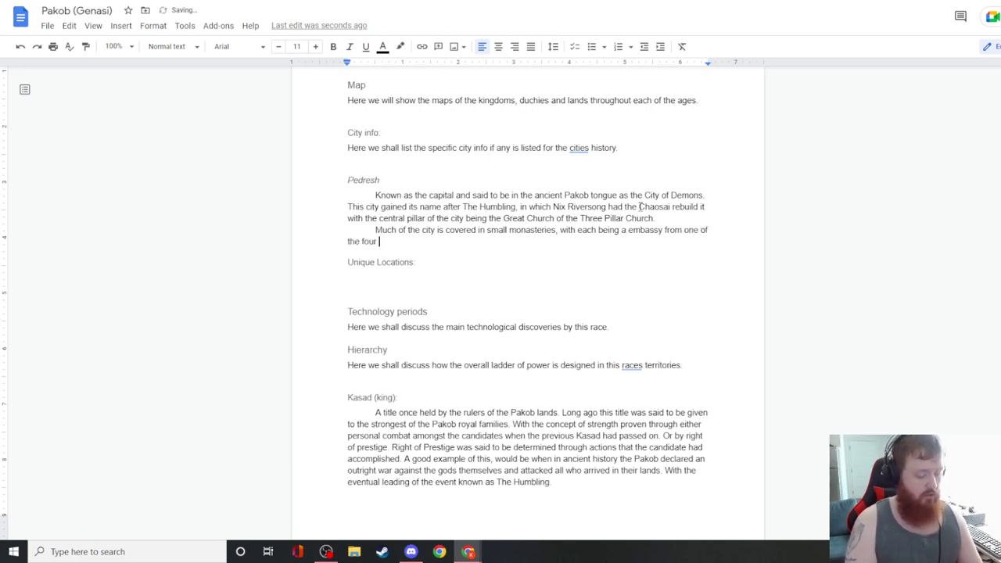
{"action": "type", "text": " in the nati"}
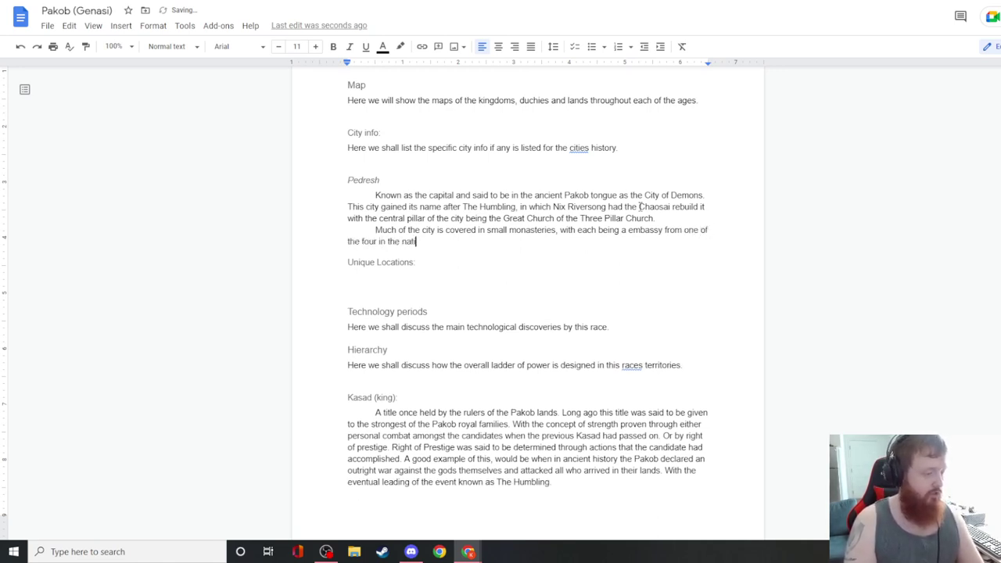
{"action": "type", "text": "on. And it is "}
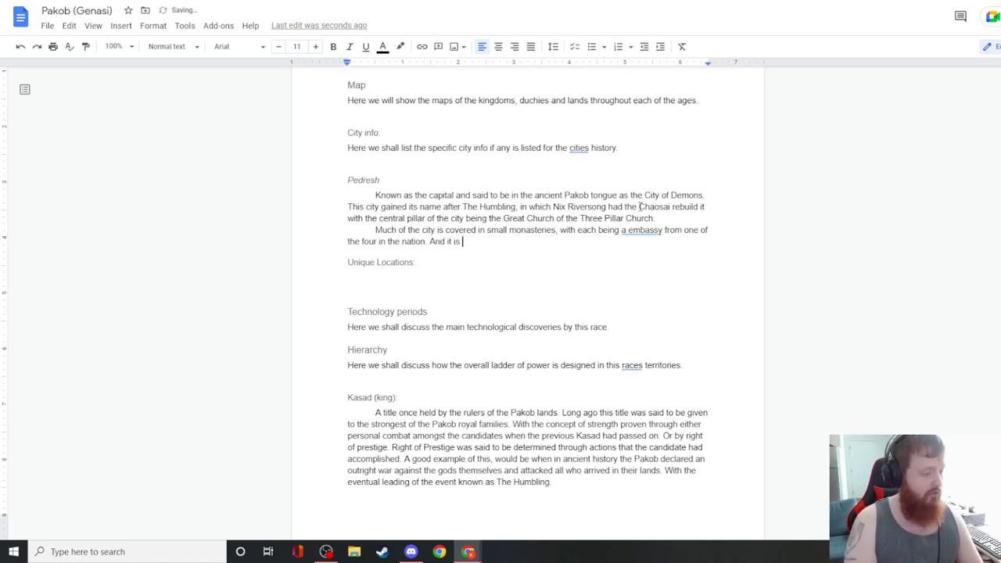
- Finish the sentence with "said that at any time in Pedresh you can hear the Pakob chanting for the High King Stone and his sons."
{"action": "type", "text": "said that at any ti"}
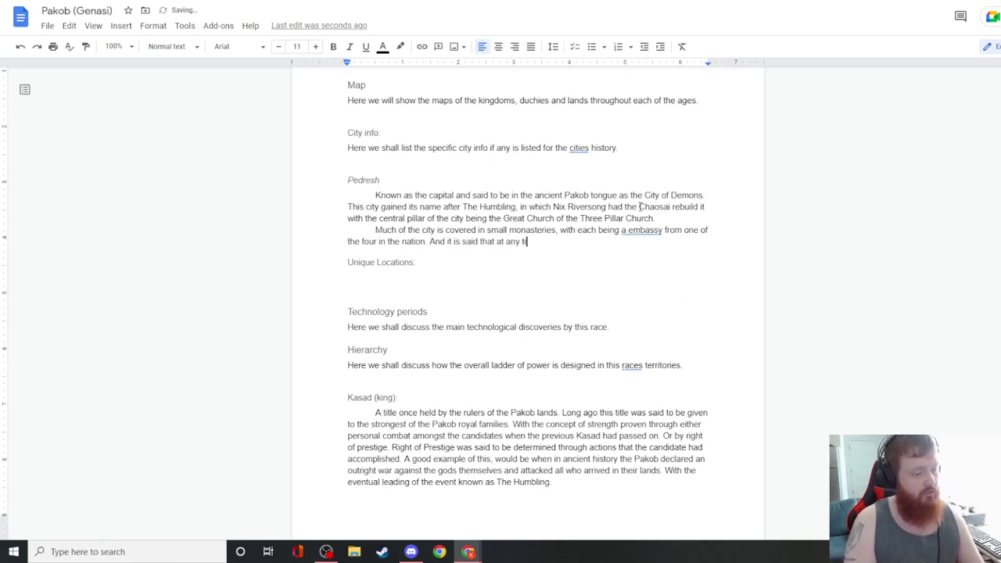
{"action": "type", "text": "me in Pedresh you can hear the Pakob"}
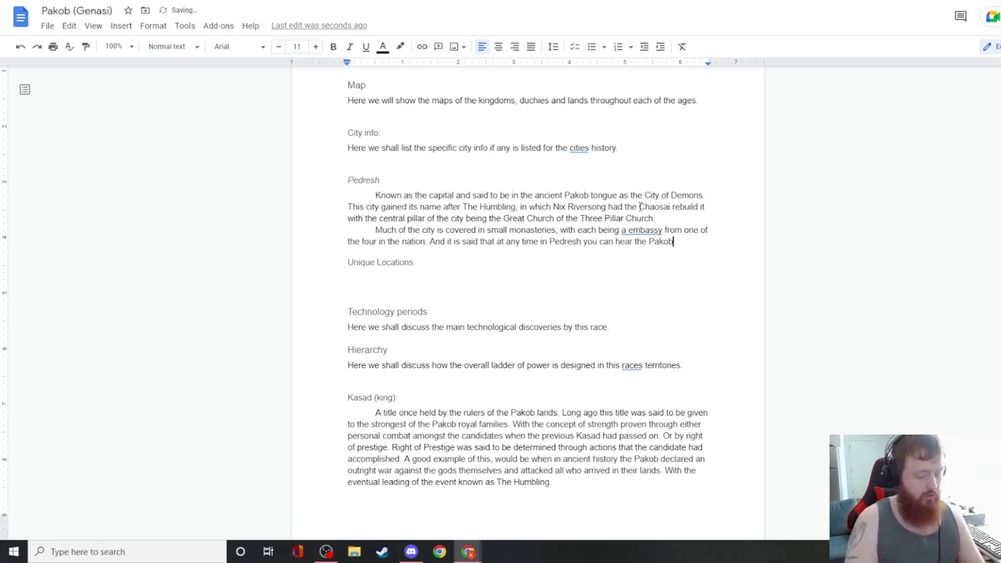
{"action": "type", "text": " c"}
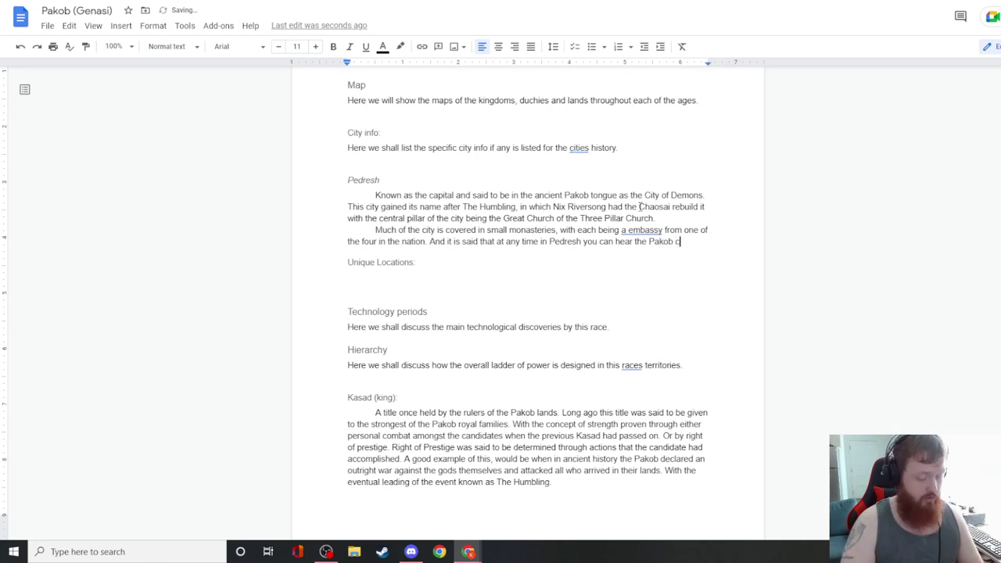
{"action": "type", "text": "hanting to"}
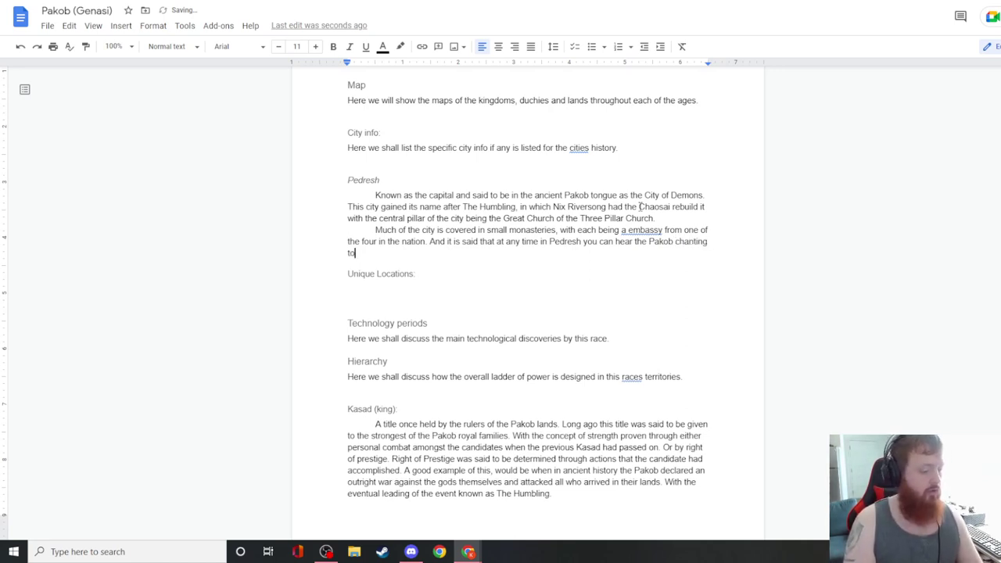
{"action": "key", "text": "BackSpace"}
{"action": "key", "text": "BackSpace"}
{"action": "key", "text": "BackSpace"}
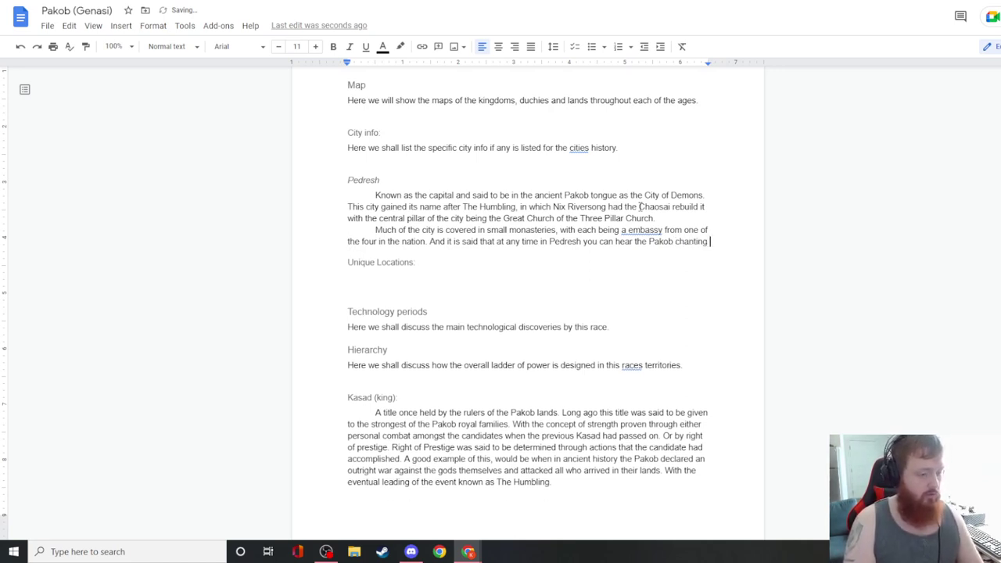
{"action": "type", "text": "for the High King  "}
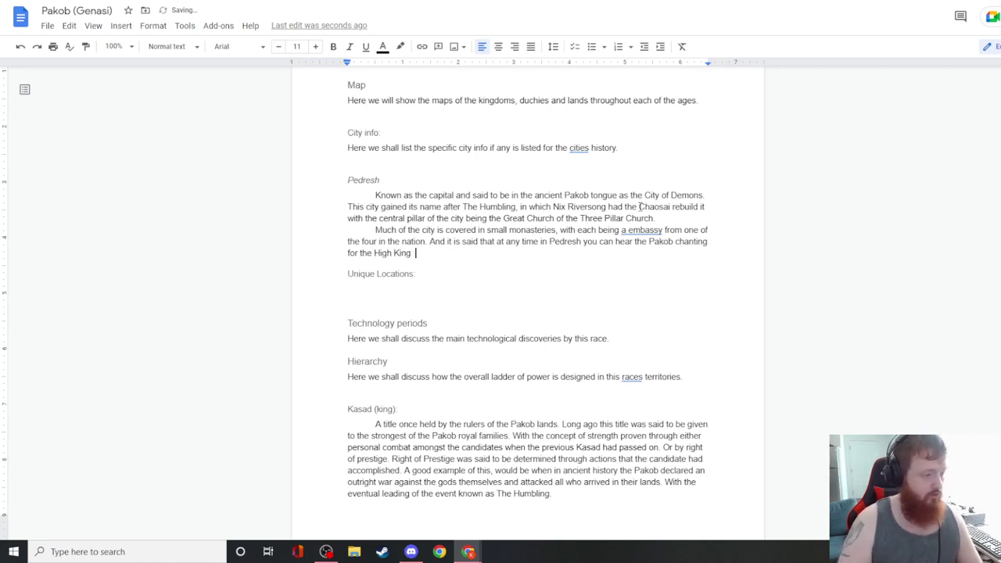
{"action": "type", "text": "Stone and his"}
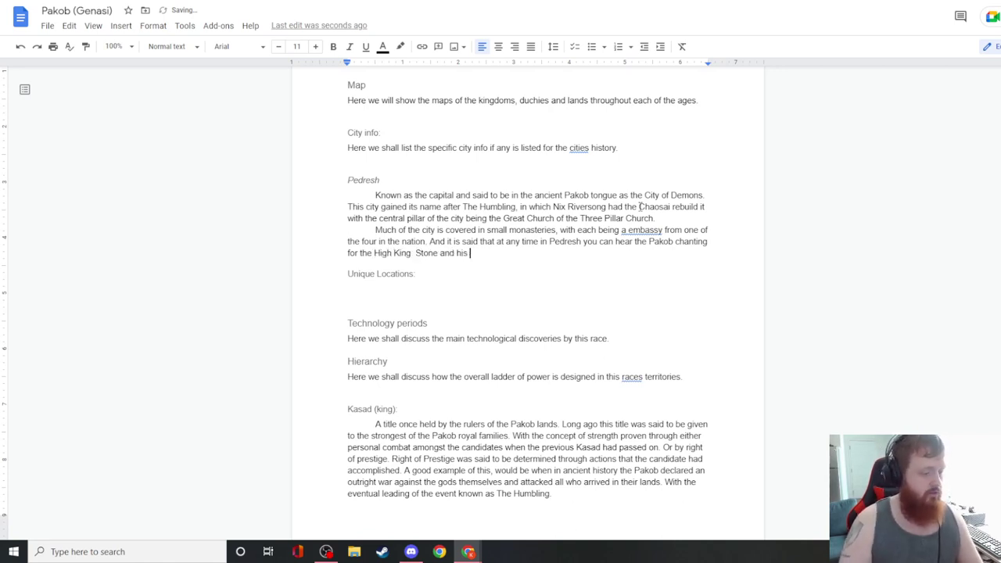
{"action": "type", "text": " sons."}
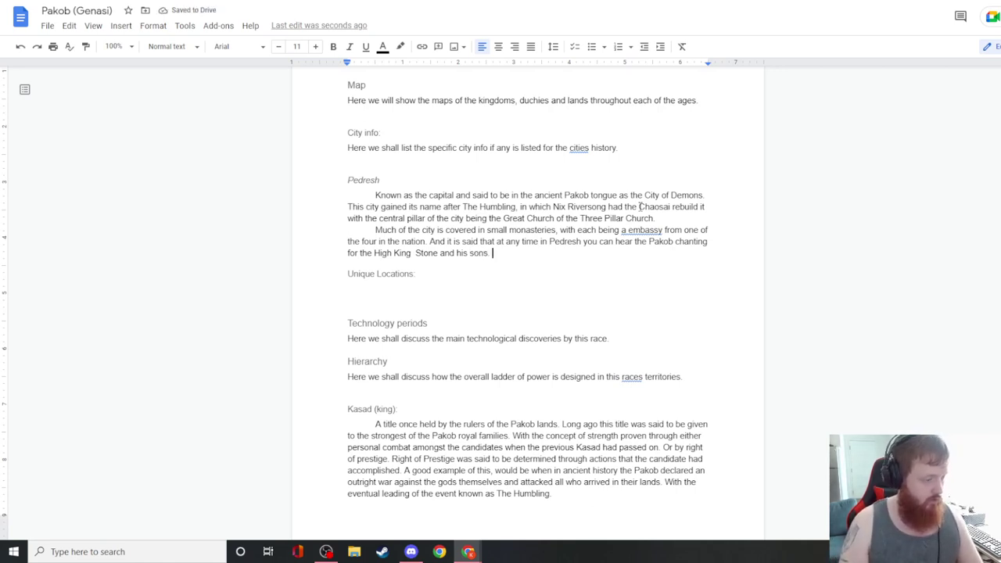
{"action": "key", "text": "Return"}
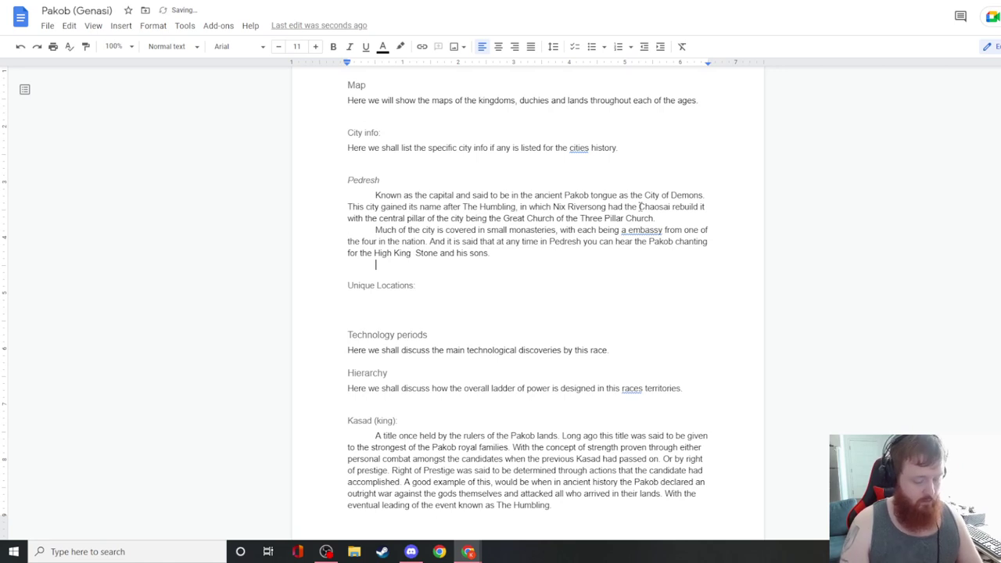
{"action": "type", "text": "The city i"}
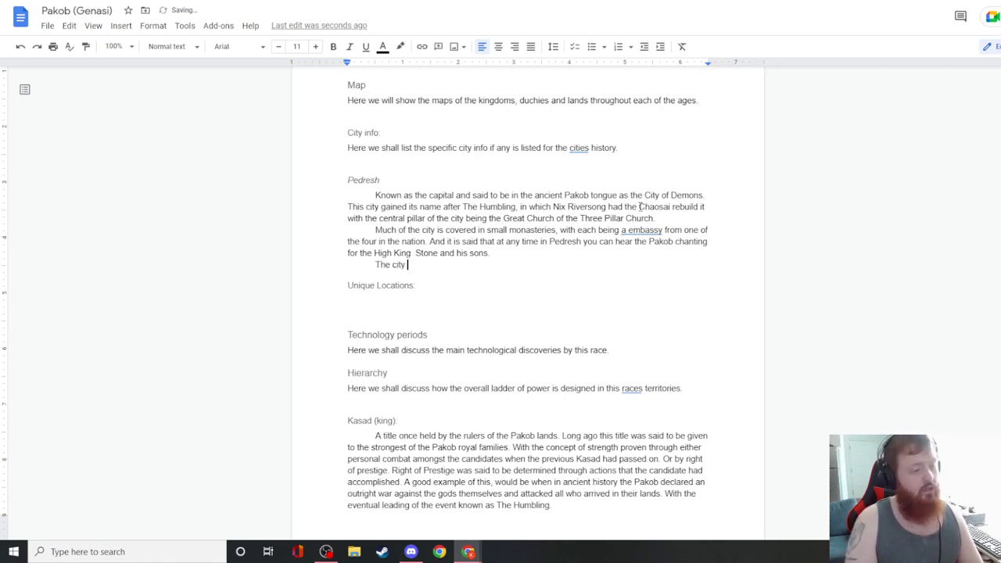
{"action": "key", "text": "BackSpace"}
{"action": "key", "text": "BackSpace"}
{"action": "key", "text": "BackSpace"}
{"action": "key", "text": "BackSpace"}
{"action": "key", "text": "BackSpace"}
{"action": "key", "text": "BackSpace"}
{"action": "key", "text": "BackSpace"}
{"action": "key", "text": "BackSpace"}
{"action": "key", "text": "BackSpace"}
{"action": "key", "text": "BackSpace"}
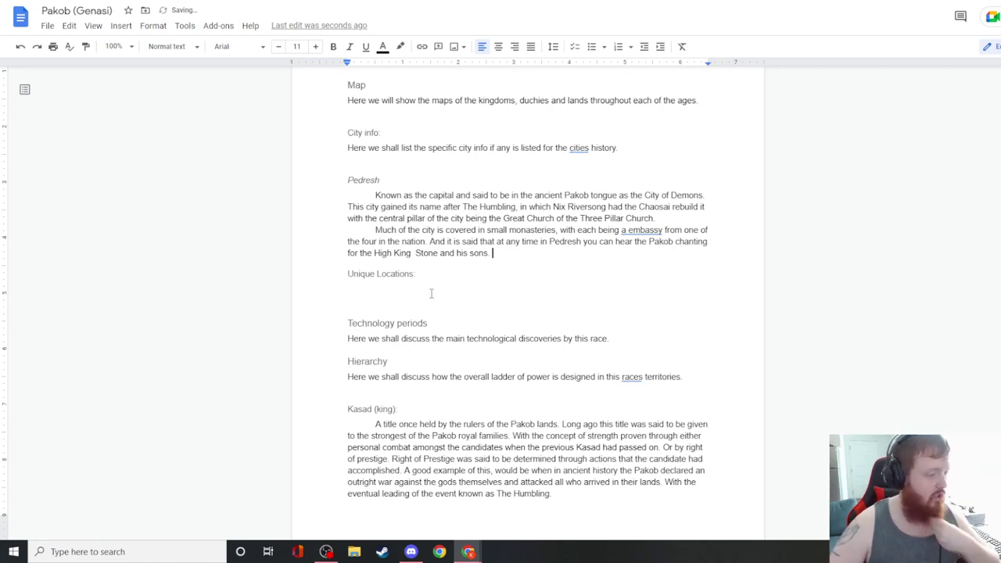
- Begin the first entry under the Unique Locations heading with the word "The"
{"action": "left_click", "coordinate": [387, 295]}
{"action": "key", "text": "Return"}
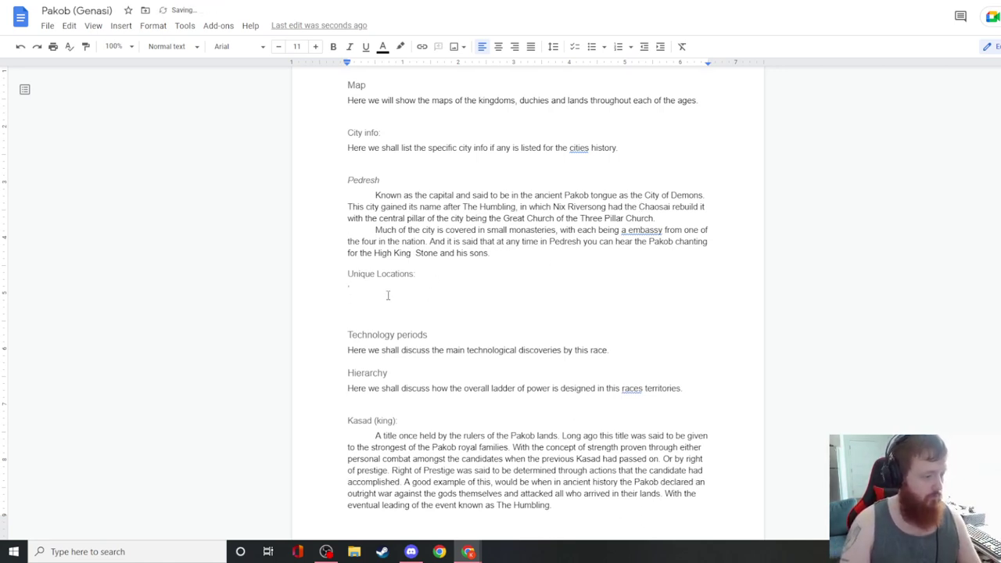
{"action": "key", "text": "BackSpace"}
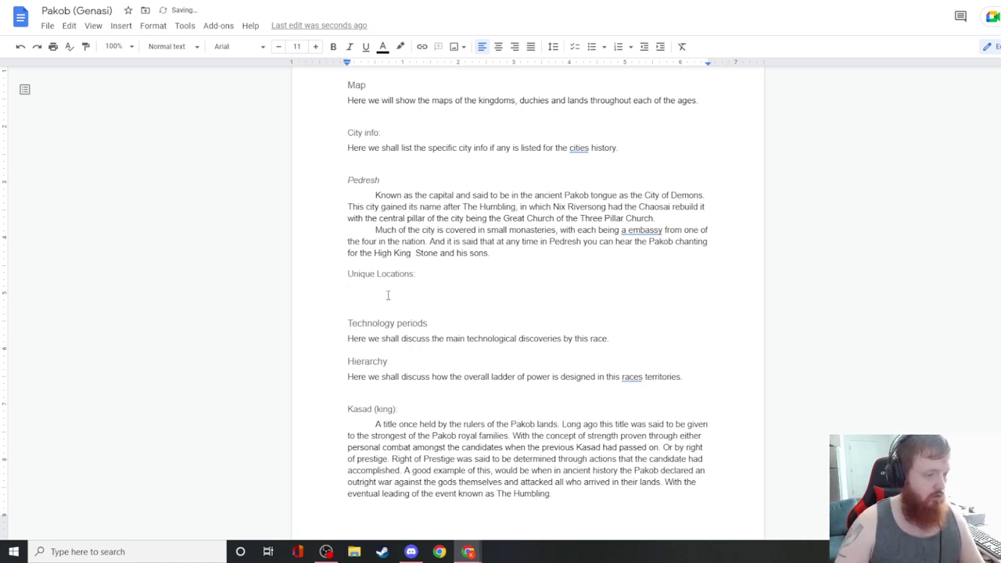
{"action": "type", "text": "The Grea"}
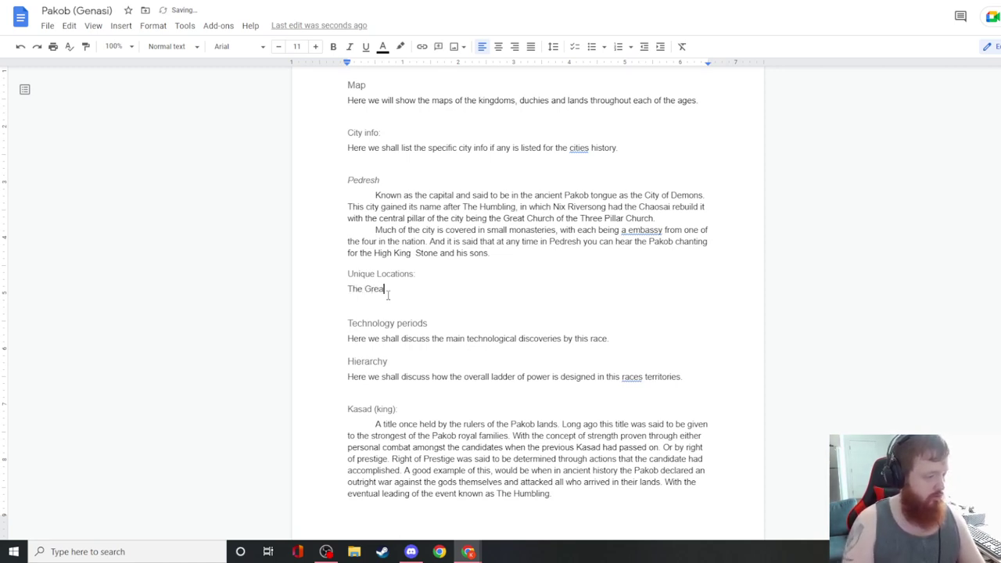
{"action": "type", "text": "t Chruh"}
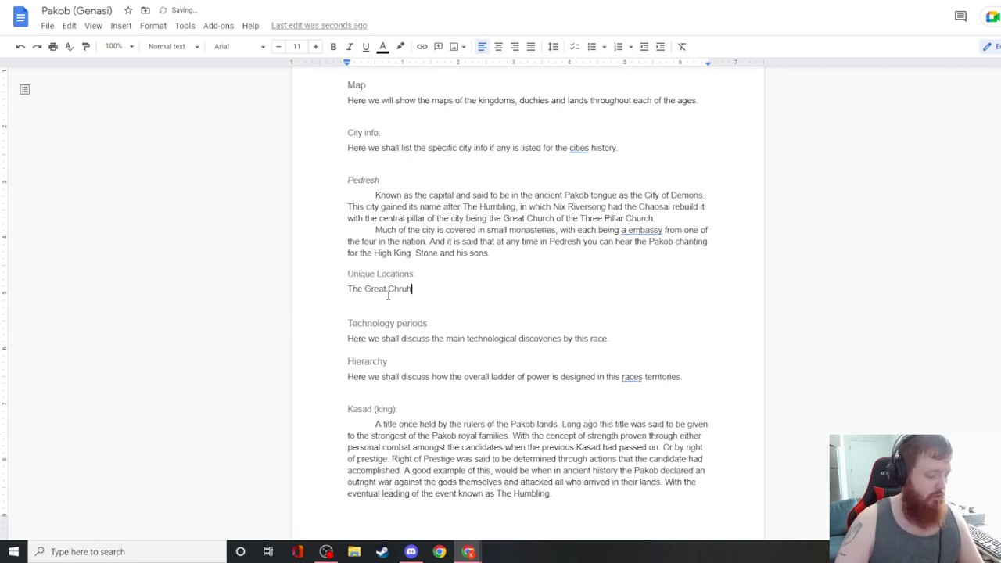
{"action": "key", "text": "BackSpace"}
{"action": "key", "text": "BackSpace"}
{"action": "key", "text": "BackSpace"}
{"action": "key", "text": "BackSpace"}
{"action": "key", "text": "BackSpace"}
{"action": "key", "text": "BackSpace"}
{"action": "key", "text": "BackSpace"}
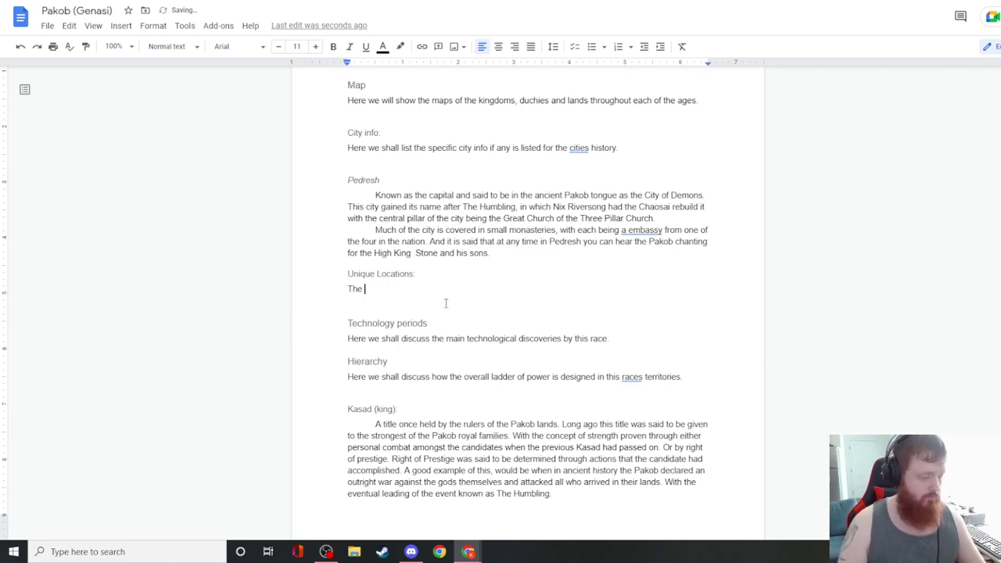
- Search the document for "church" to check the building's title, and change "Great" to "High" before "Church" in the first Pedresh paragraph
{"action": "key", "text": "ctrl+f"}
{"action": "type", "text": "church"}
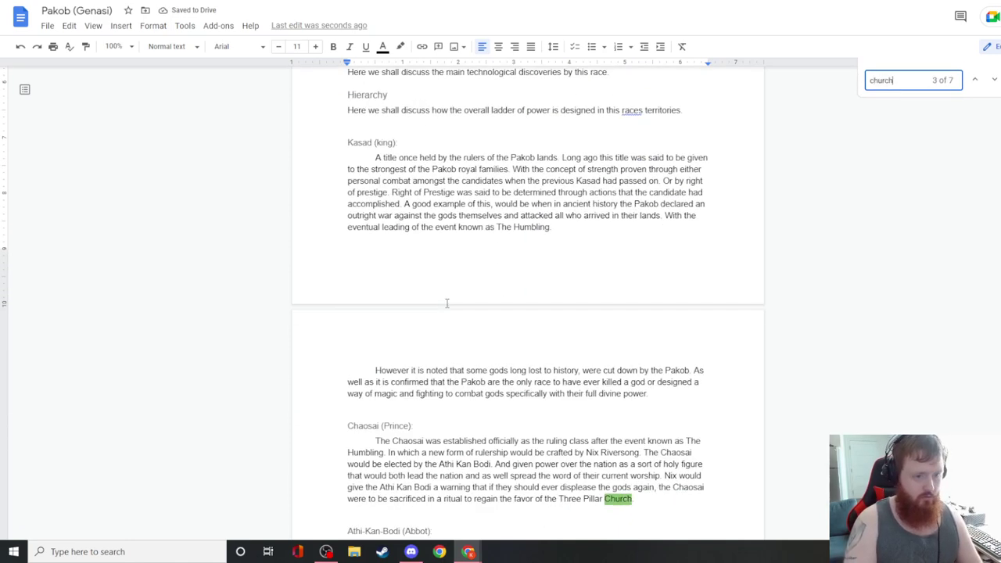
{"action": "key", "text": "Return"}
{"action": "key", "text": "Return"}
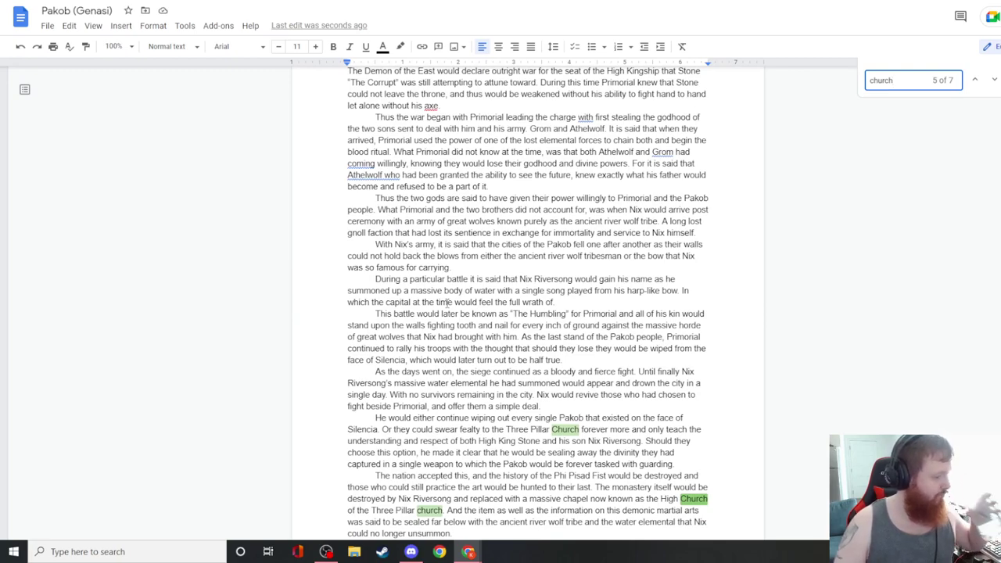
{"action": "scroll", "coordinate": [458, 285], "scroll_direction": "up", "scroll_amount": 15}
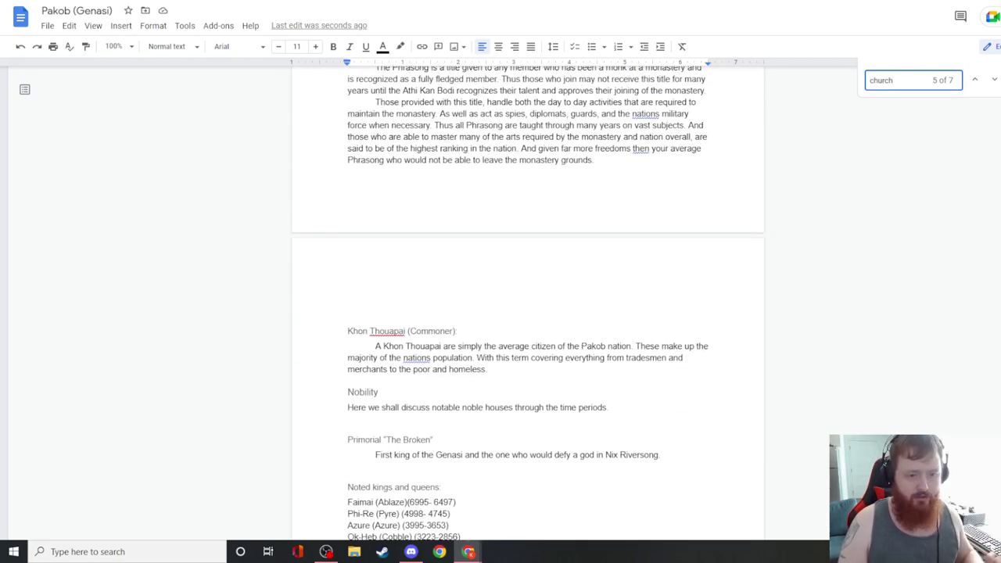
{"action": "scroll", "coordinate": [530, 279], "scroll_direction": "up", "scroll_amount": 20}
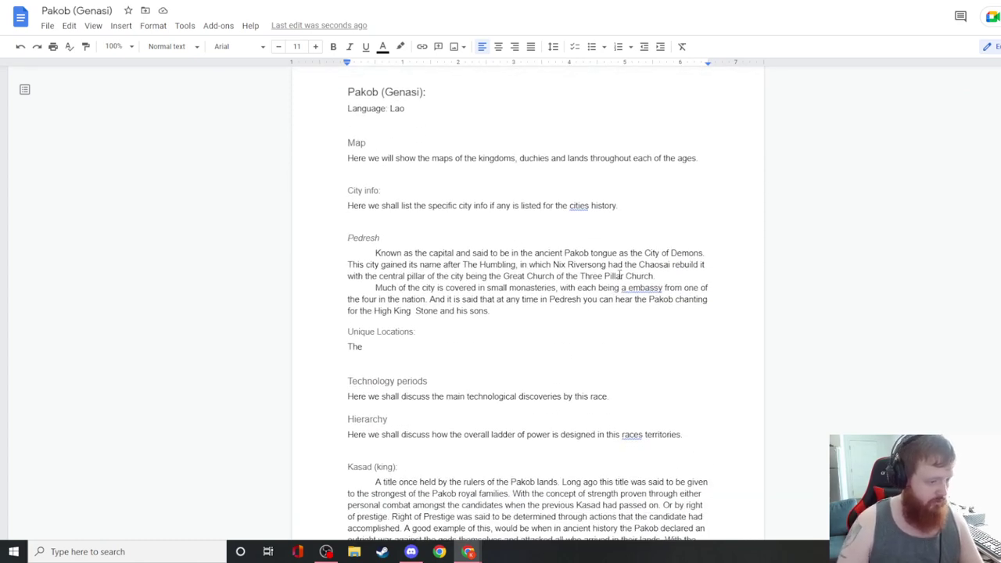
{"action": "left_click", "coordinate": [525, 276]}
{"action": "key", "text": "BackSpace"}
{"action": "key", "text": "BackSpace"}
{"action": "key", "text": "BackSpace"}
{"action": "key", "text": "BackSpace"}
{"action": "key", "text": "BackSpace"}
{"action": "type", "text": "High"}
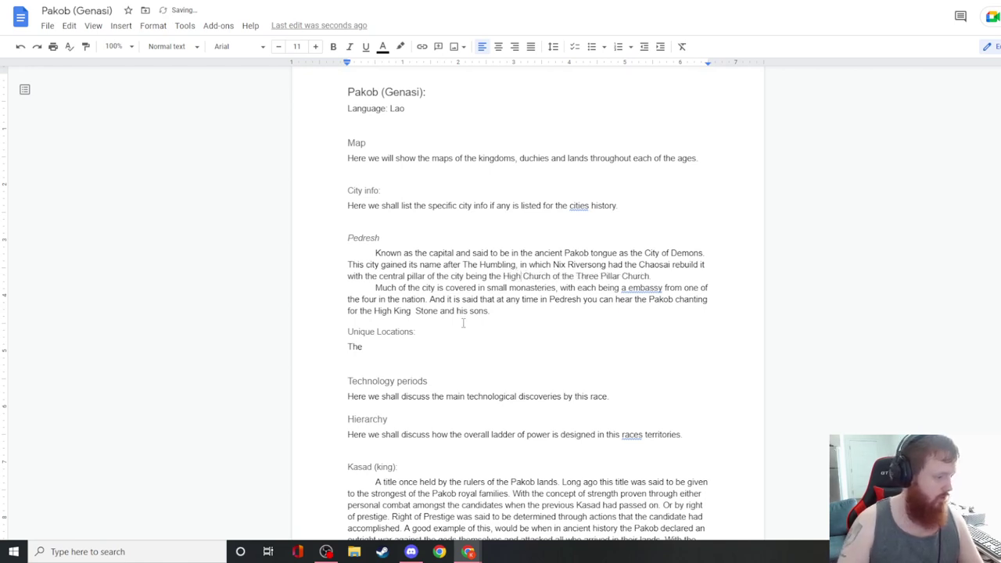
- Complete the Unique Locations entry title as "The High Church:" and start a new line beneath it
{"action": "left_click", "coordinate": [364, 347]}
{"action": "type", "text": "High "}
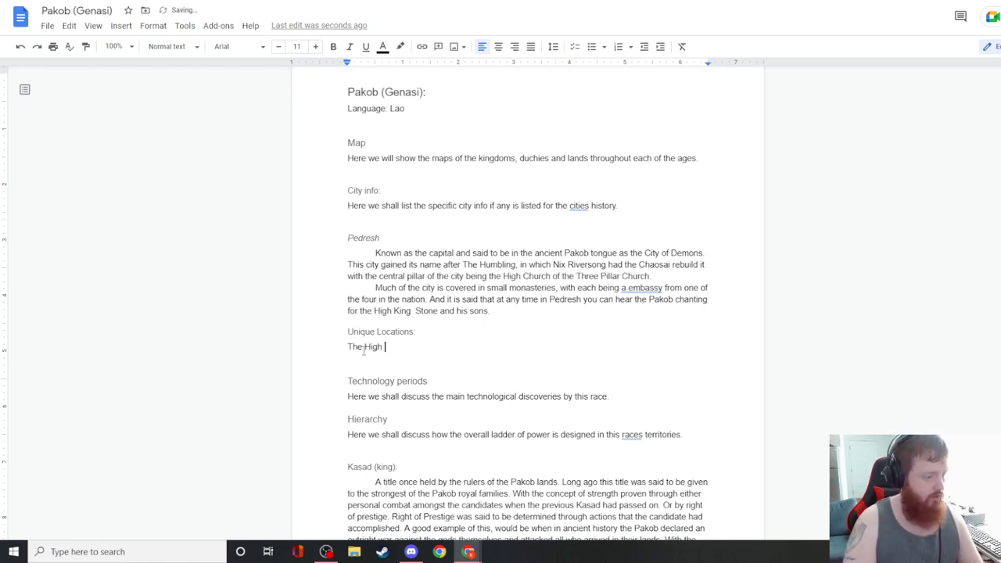
{"action": "type", "text": "Church:"}
{"action": "key", "text": "Return"}
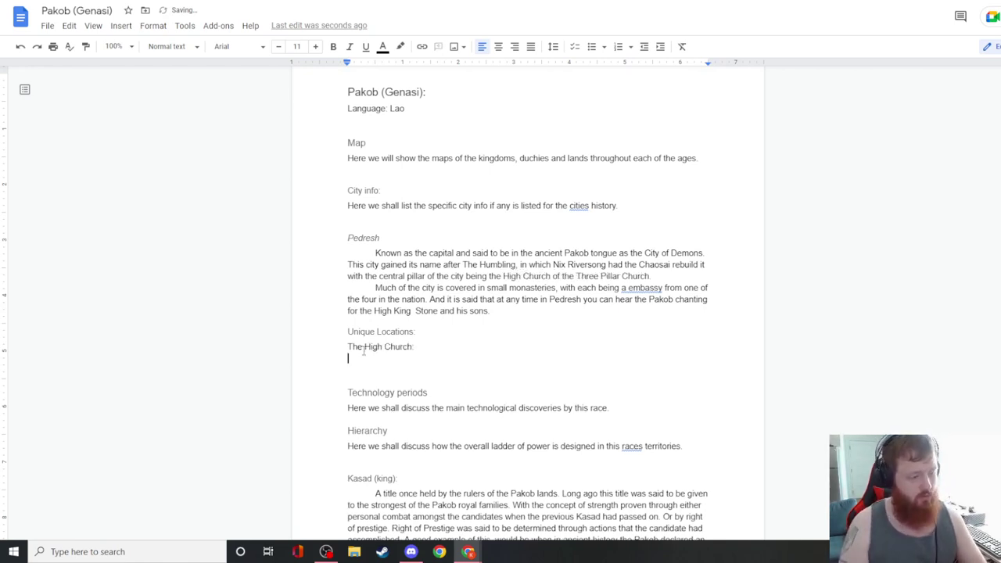
- Write the indented opening sentence "The main attraction for all pilgrims of the Three Pillar Church." under The High Church
{"action": "key", "text": "Tab"}
{"action": "type", "text": "The mai"}
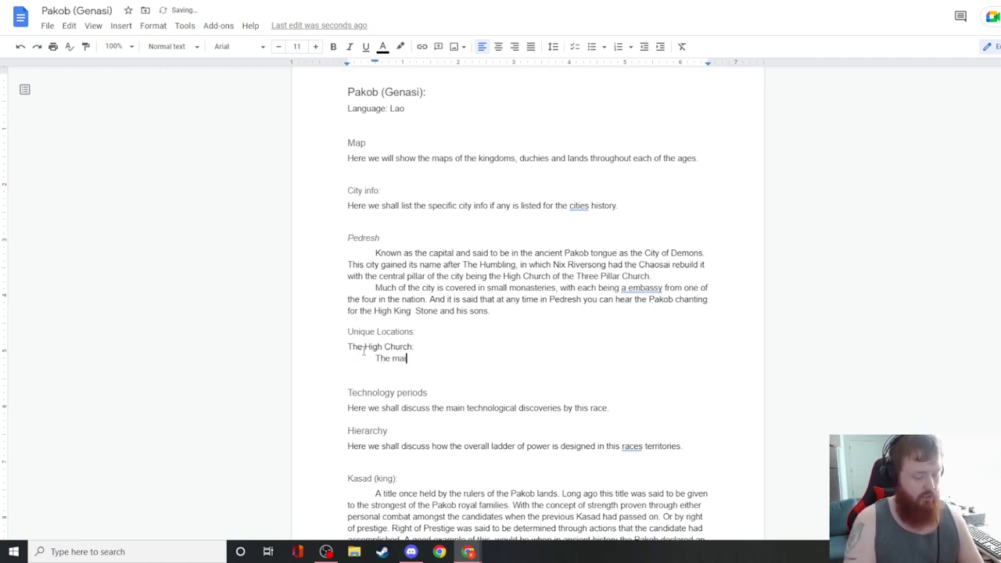
{"action": "type", "text": "n attar"}
{"action": "key", "text": "BackSpace"}
{"action": "type", "text": "raction for "}
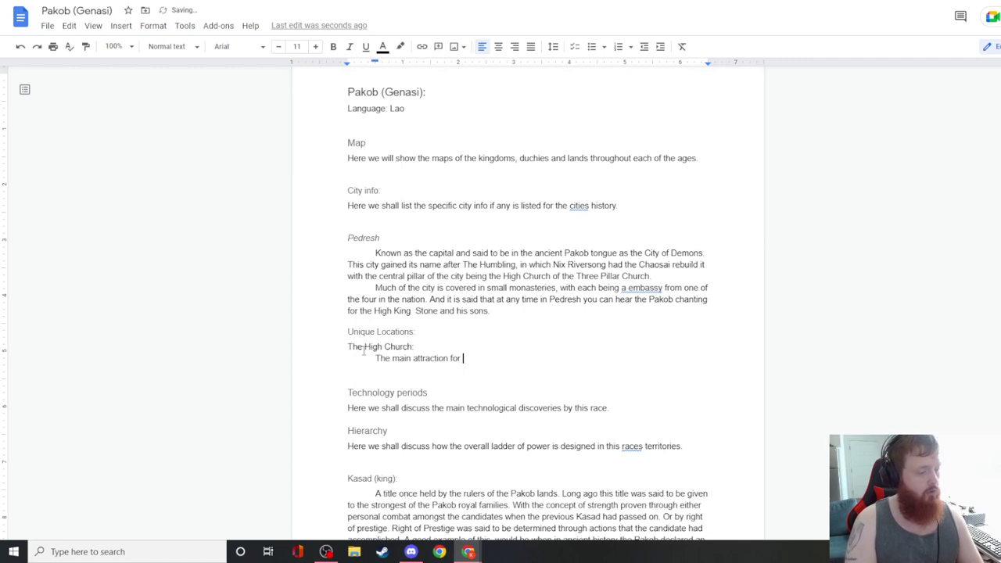
{"action": "type", "text": "all pilgrims of the "}
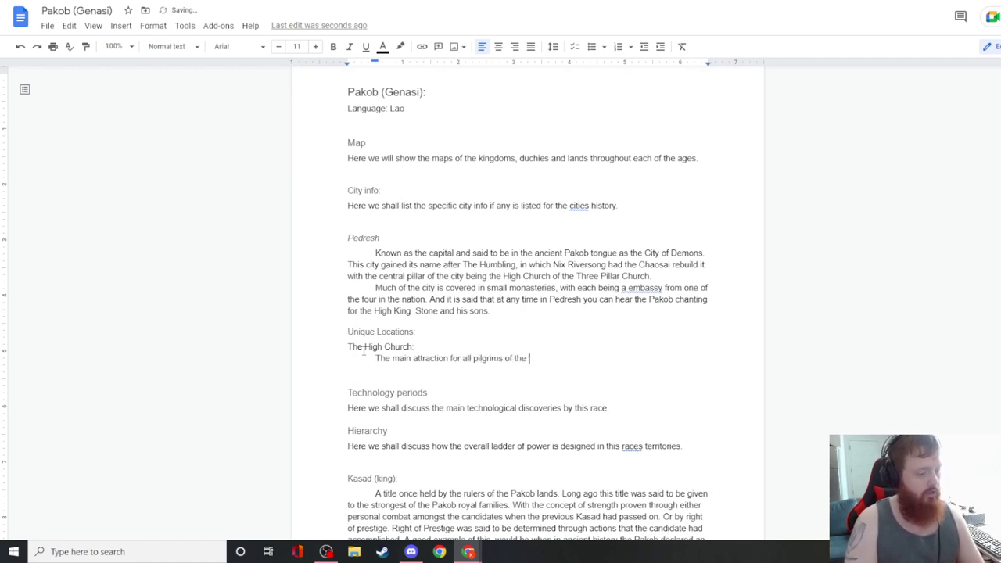
{"action": "type", "text": "Three "}
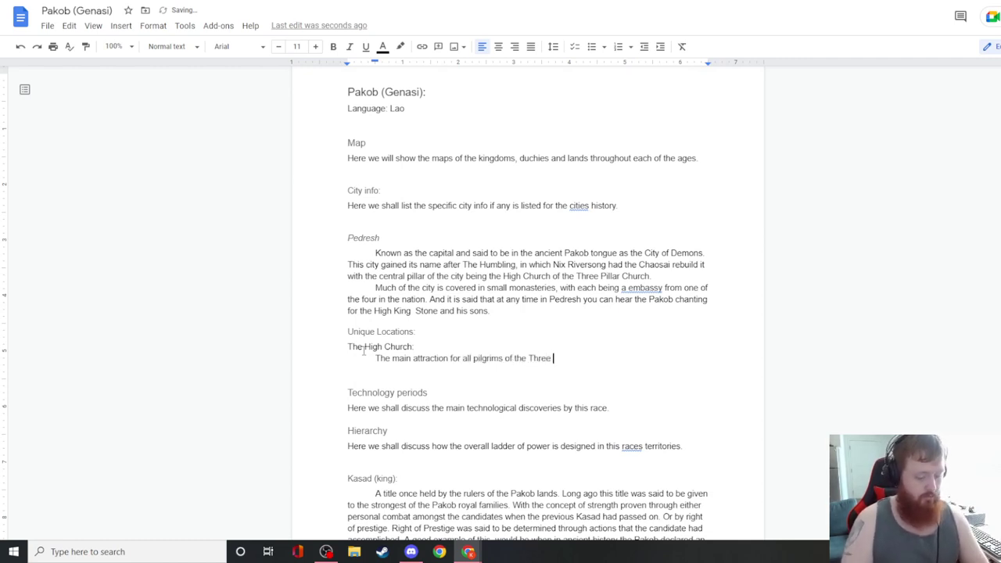
{"action": "type", "text": "Plillar ch"}
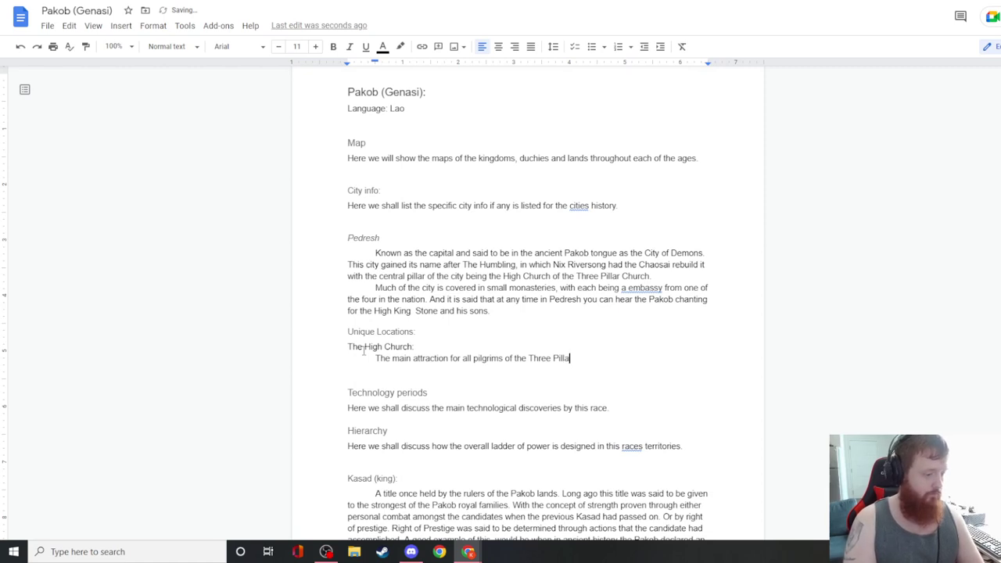
{"action": "key", "text": "BackSpace"}
{"action": "key", "text": "BackSpace"}
{"action": "type", "text": "Church,"}
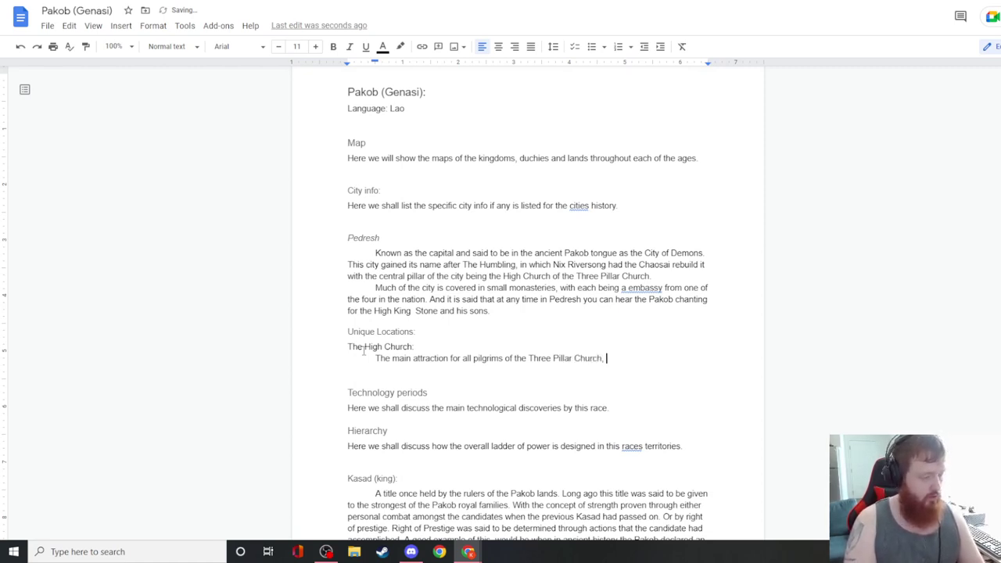
{"action": "key", "text": "BackSpace"}
{"action": "key", "text": "BackSpace"}
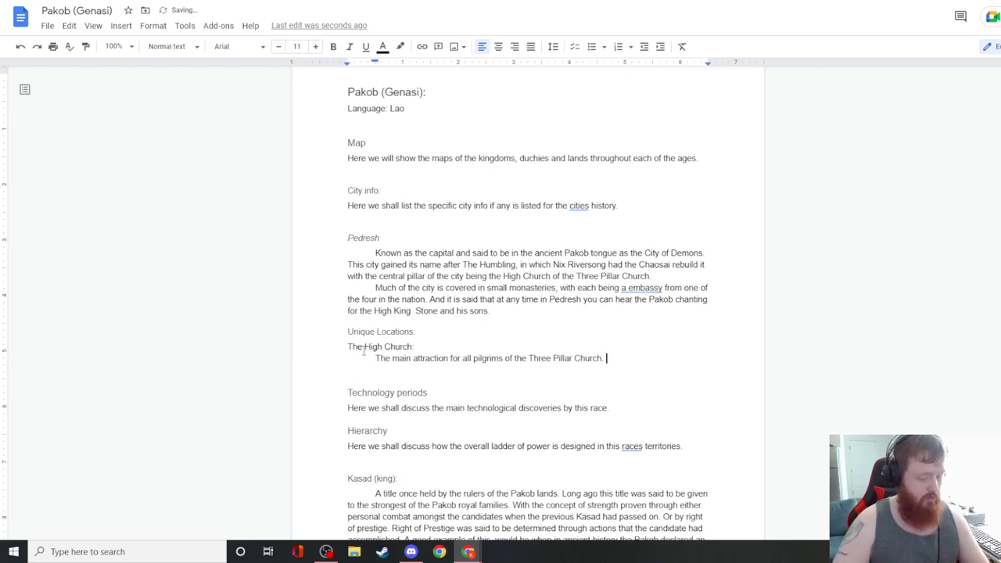
- Continue the High Church description with "It is said to be the grandest of all structures in the known world"
{"action": "type", "text": ". It is said to be t"}
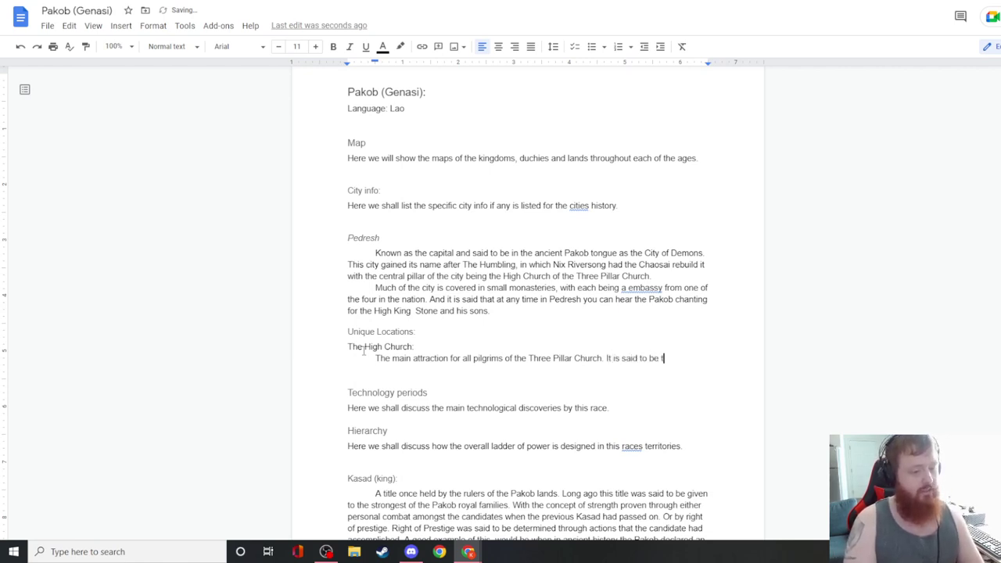
{"action": "type", "text": "he grandest o"}
{"action": "type", "text": "f all c"}
{"action": "type", "text": "structures in"}
{"action": "type", "text": " teh"}
{"action": "key", "text": "BackSpace"}
{"action": "key", "text": "BackSpace"}
{"action": "key", "text": "BackSpace"}
{"action": "type", "text": "the know"}
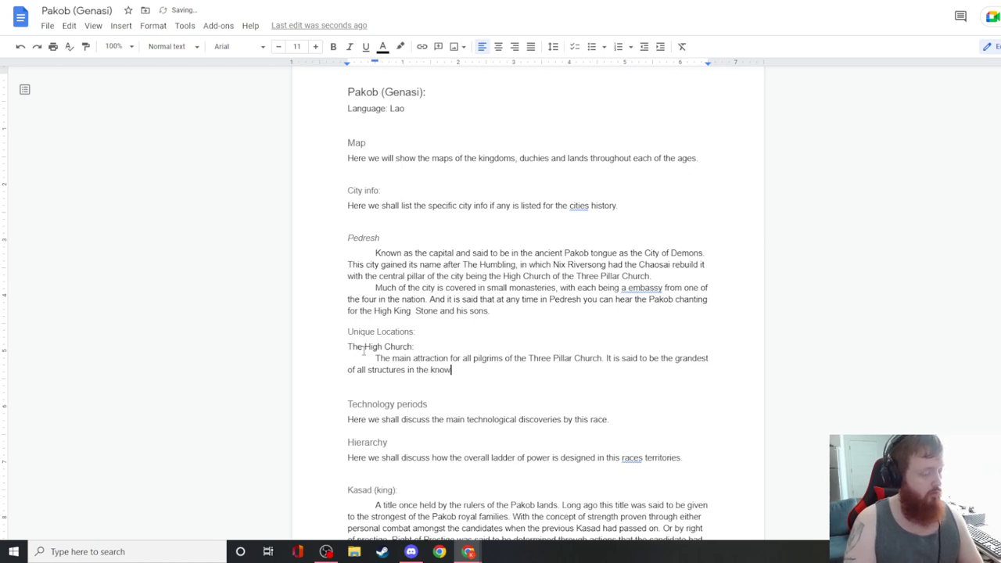
{"action": "type", "text": "n world."}
{"action": "key", "text": "BackSpace"}
{"action": "key", "text": "BackSpace"}
- Continue the High Church description with ", with massive pillars of gold and oventium mixed together"
{"action": "type", "text": ", with massive piul"}
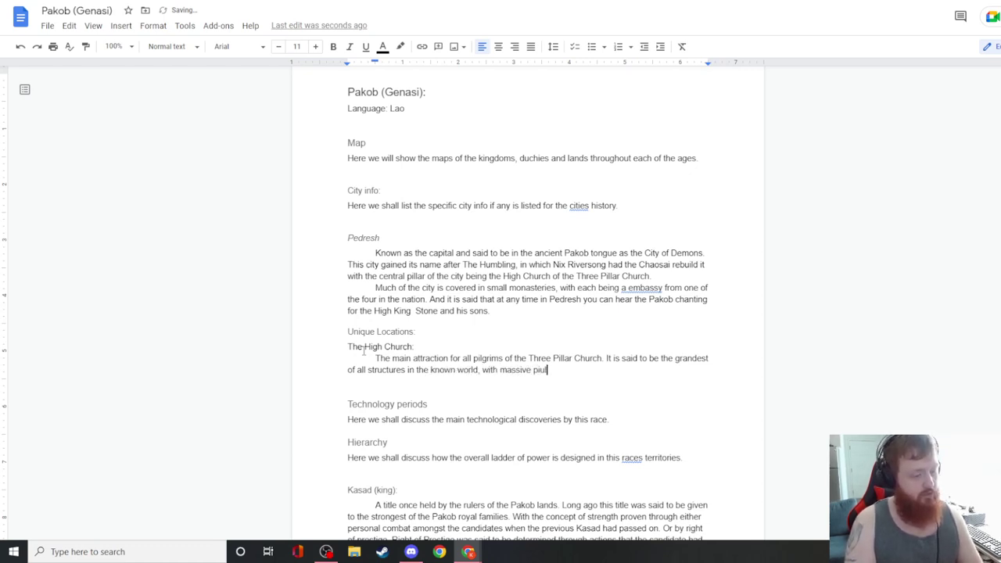
{"action": "key", "text": "BackSpace"}
{"action": "key", "text": "BackSpace"}
{"action": "key", "text": "BackSpace"}
{"action": "type", "text": "illars of "}
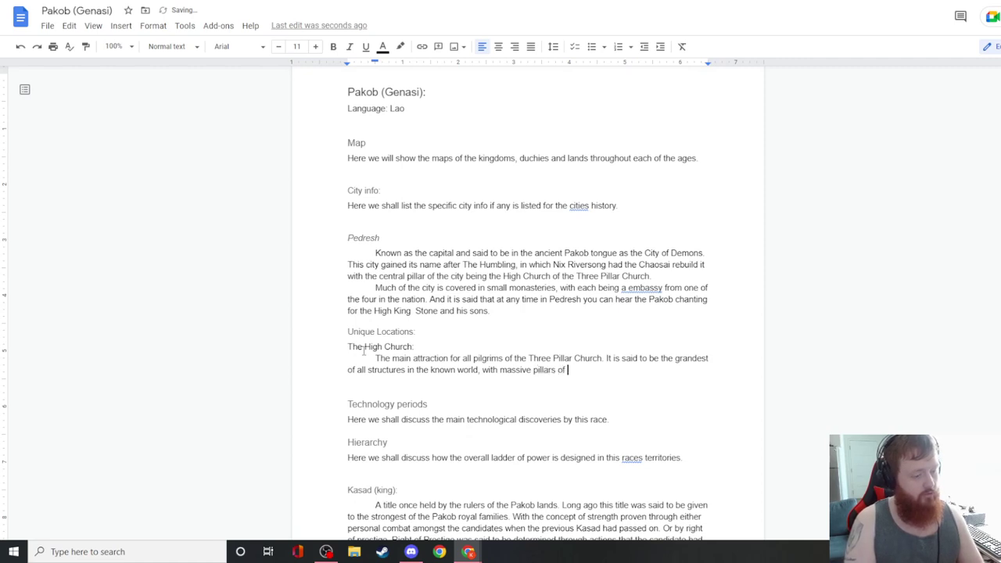
{"action": "type", "text": "gold and oventiu"}
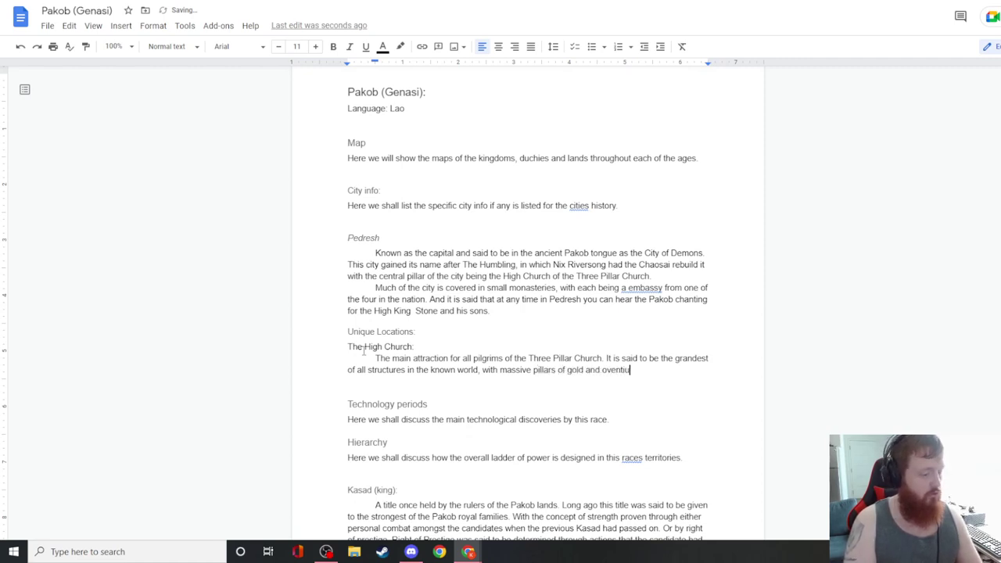
{"action": "type", "text": "m mixed together"}
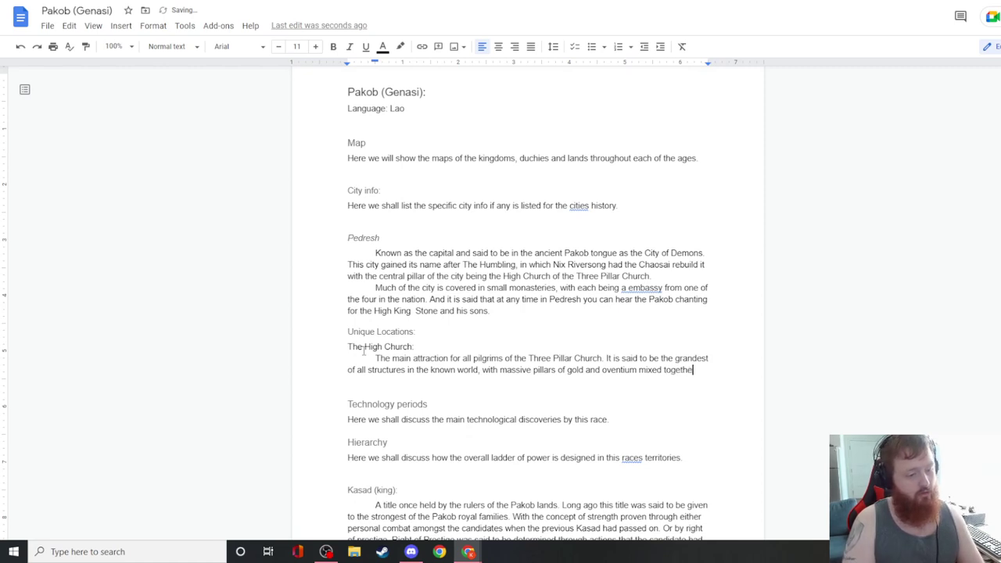
- Extend the sentence with "to hold the bright blue roof that reflects the sun and causes a strange almost particle like effect across the city"
{"action": "type", "text": " to h"}
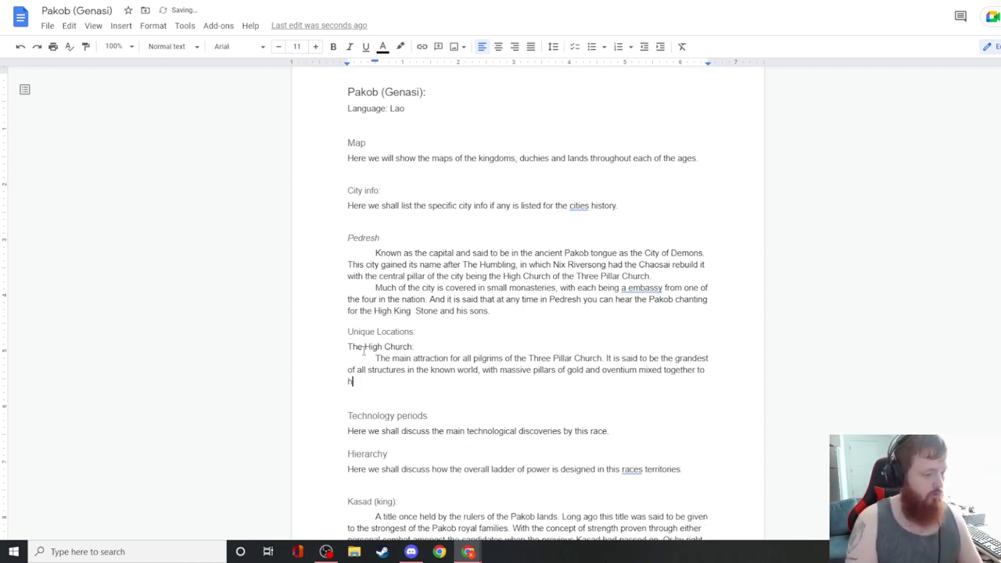
{"action": "type", "text": "old the "}
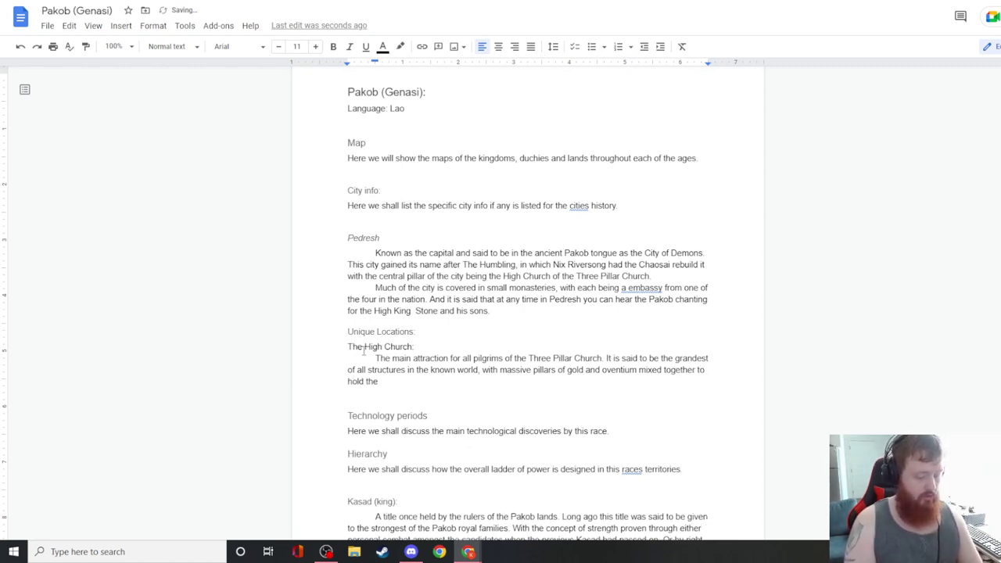
{"action": "type", "text": "bright blue roo"}
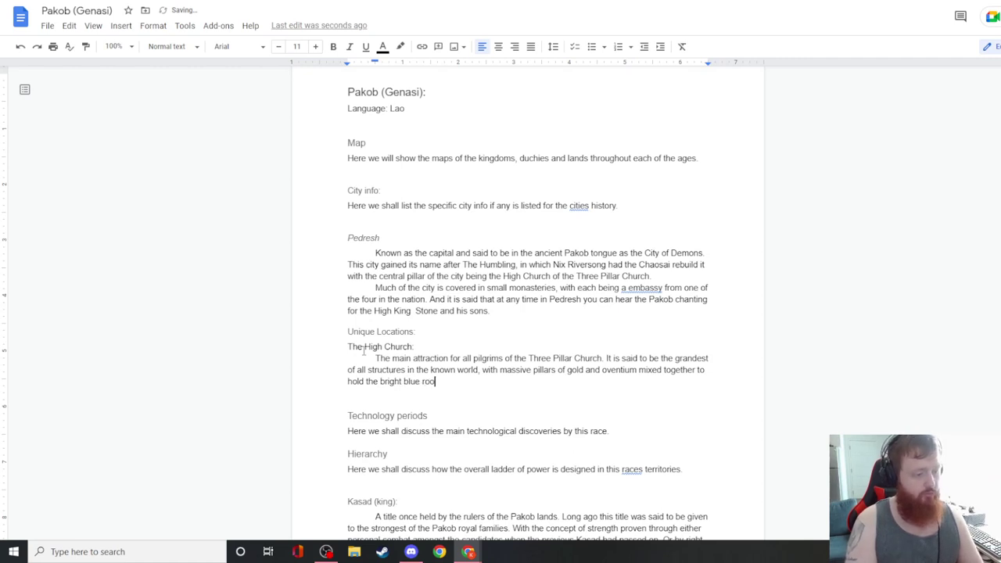
{"action": "type", "text": "f that reflect"}
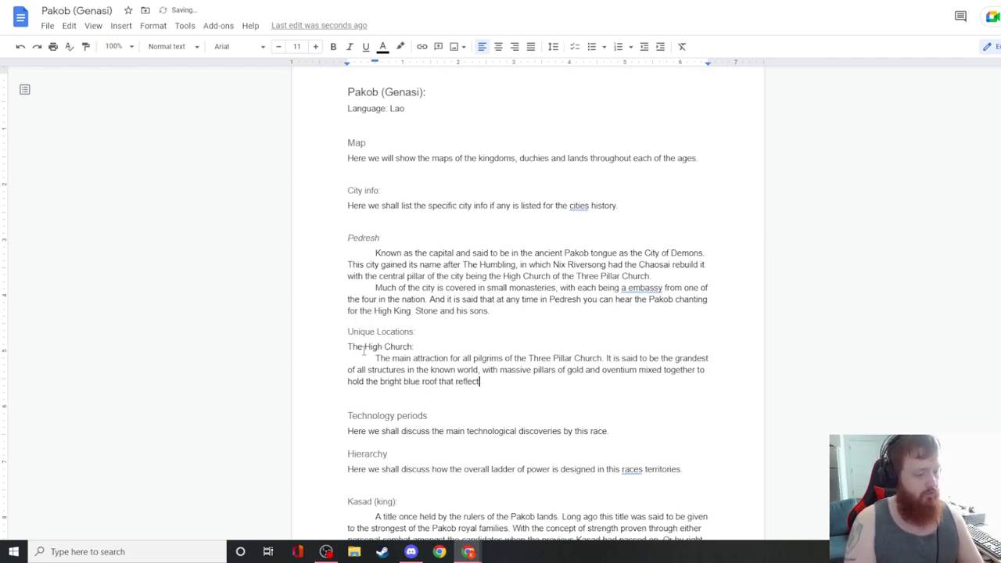
{"action": "type", "text": "s the sun and cause"}
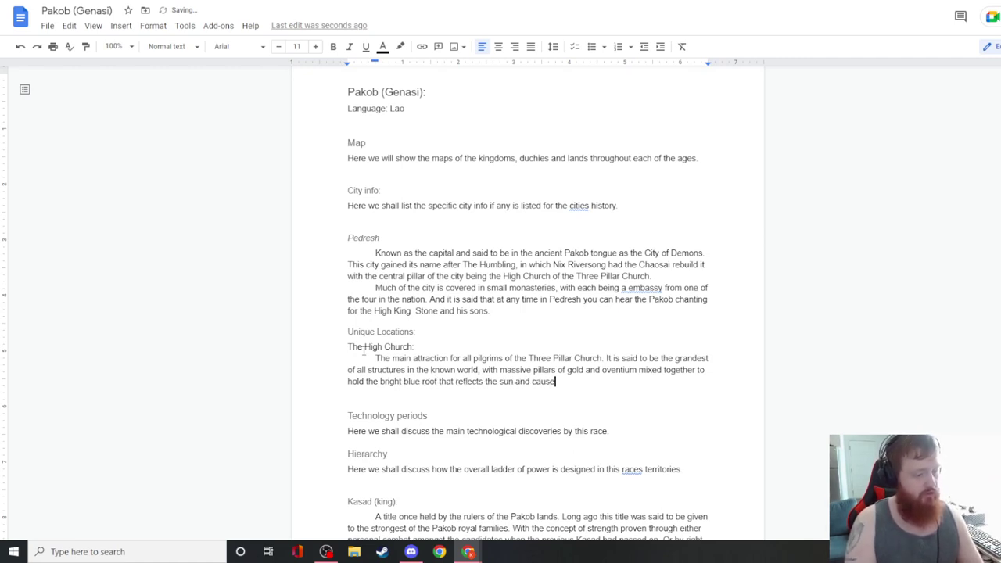
{"action": "type", "text": "s a strange al"}
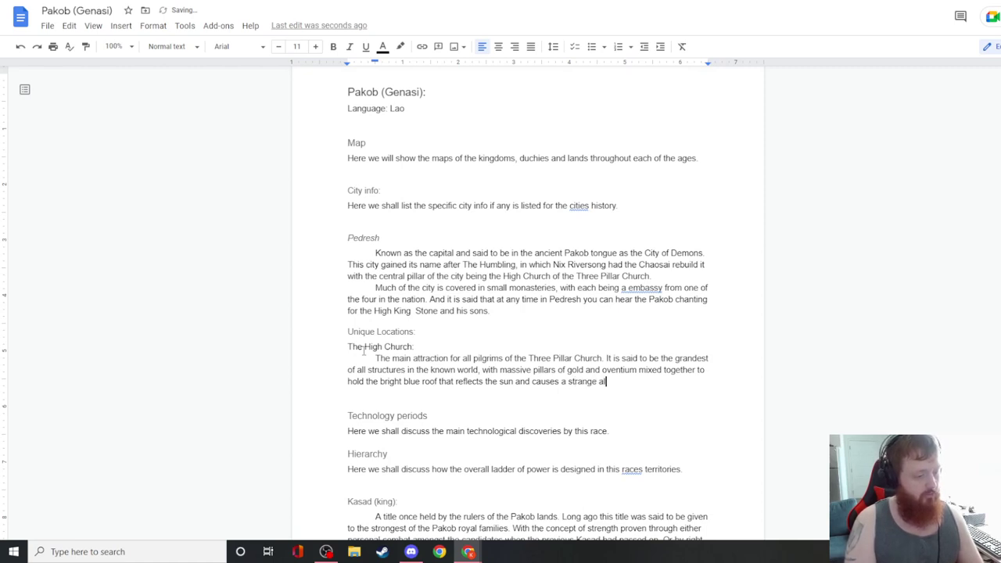
{"action": "type", "text": "most particle "}
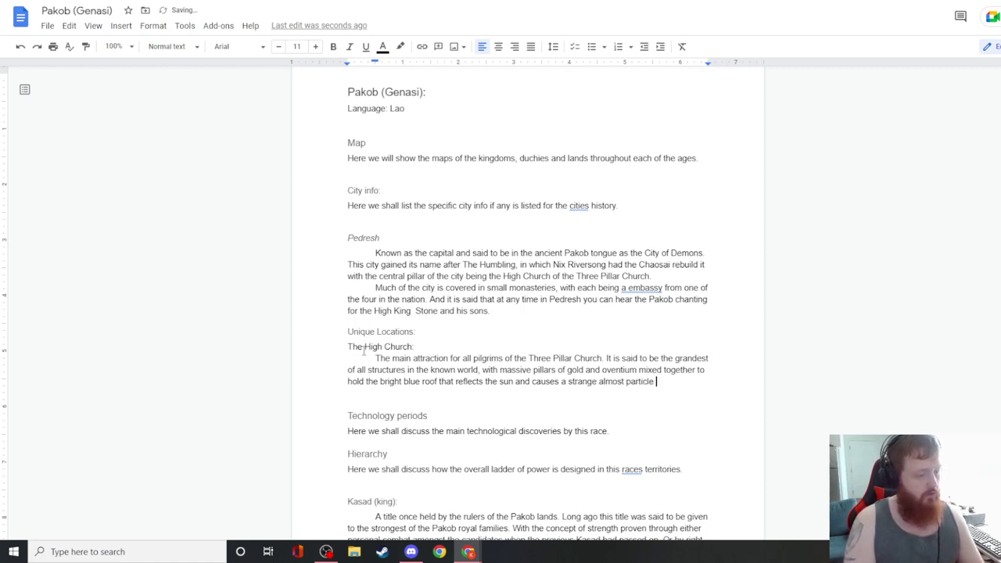
{"action": "type", "text": "like "}
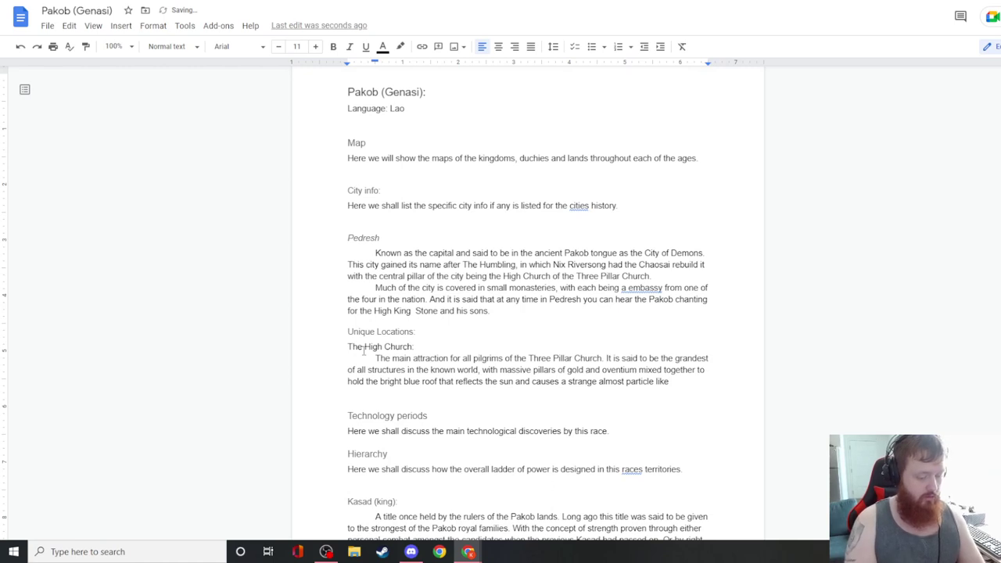
{"action": "type", "text": "effect across the city"}
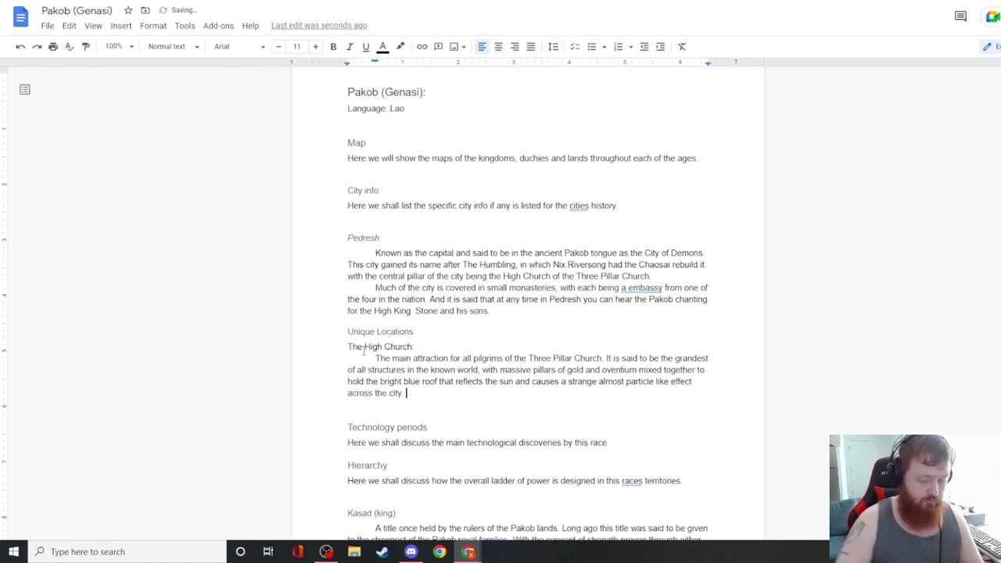
- End the roof sentence and begin another with "And with its massive dark iron bell, the city can be heard for"
{"action": "type", "text": ". And "}
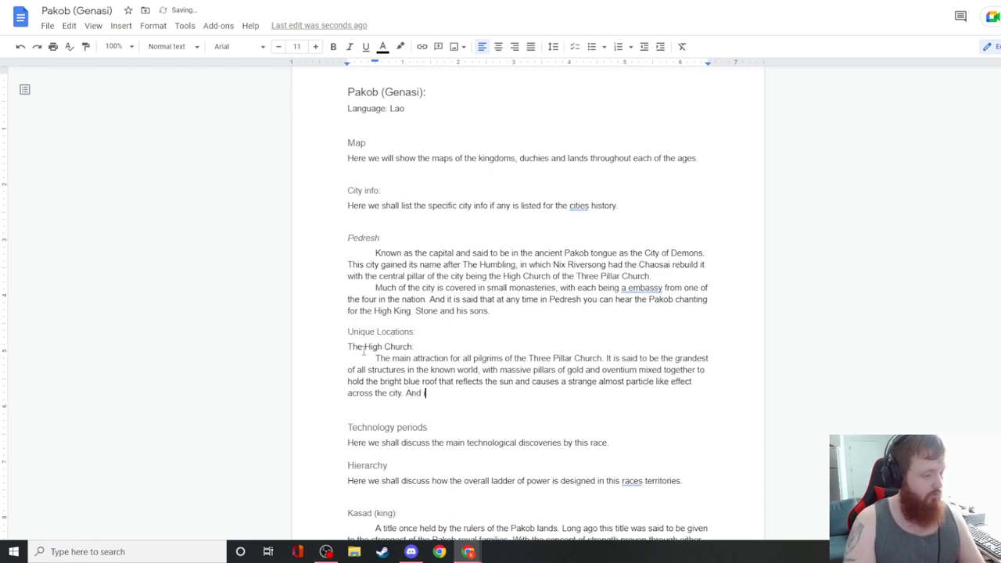
{"action": "type", "text": "with its massive"}
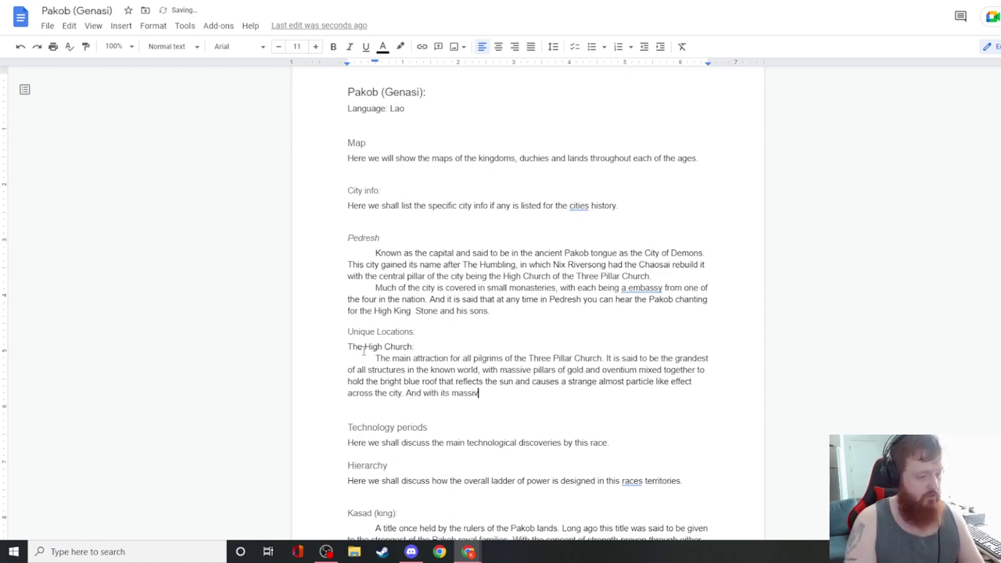
{"action": "type", "text": " Dark"}
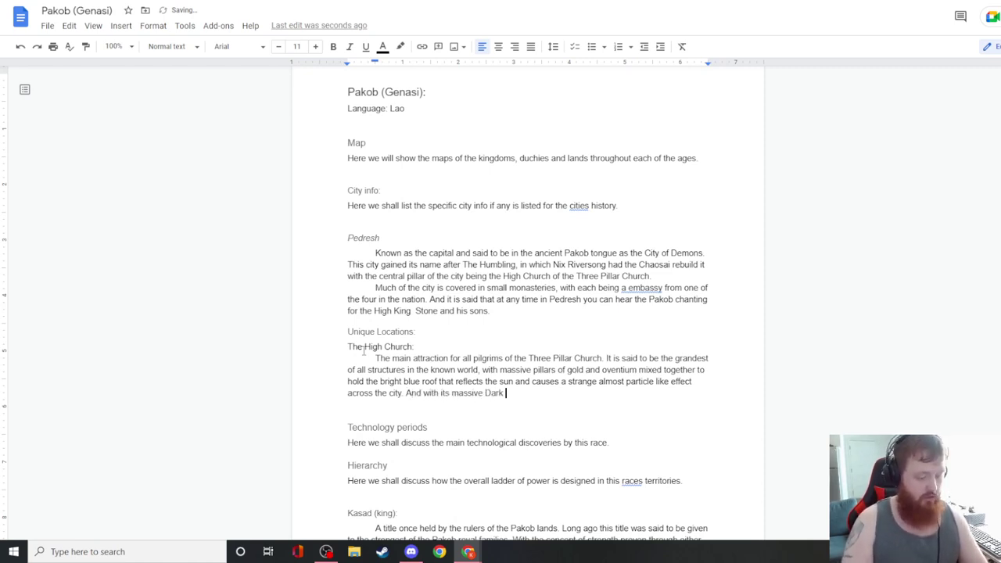
{"action": "key", "text": "BackSpace"}
{"action": "key", "text": "BackSpace"}
{"action": "key", "text": "BackSpace"}
{"action": "key", "text": "BackSpace"}
{"action": "type", "text": "dark iron bell, the city can"}
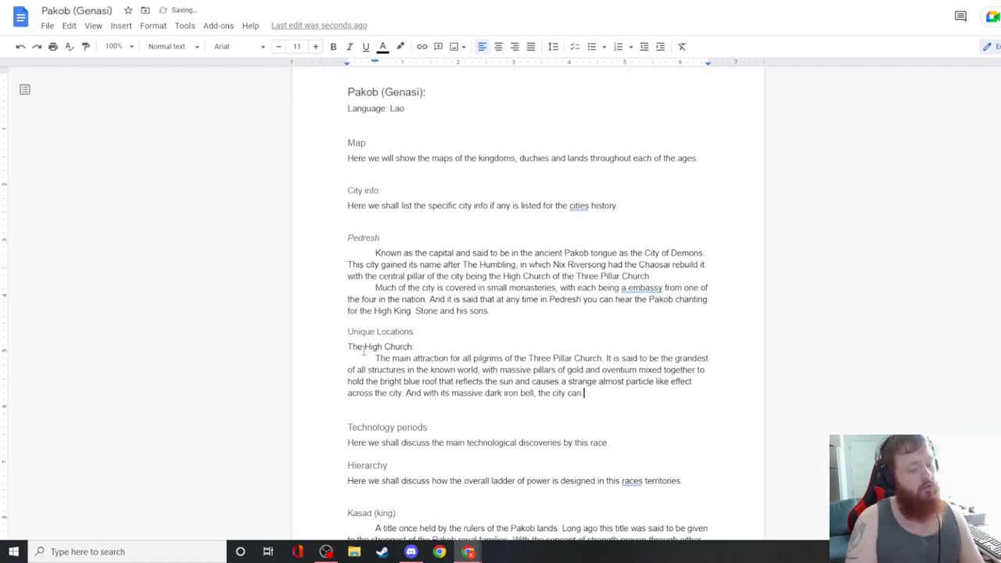
{"action": "type", "text": " be heard for"}
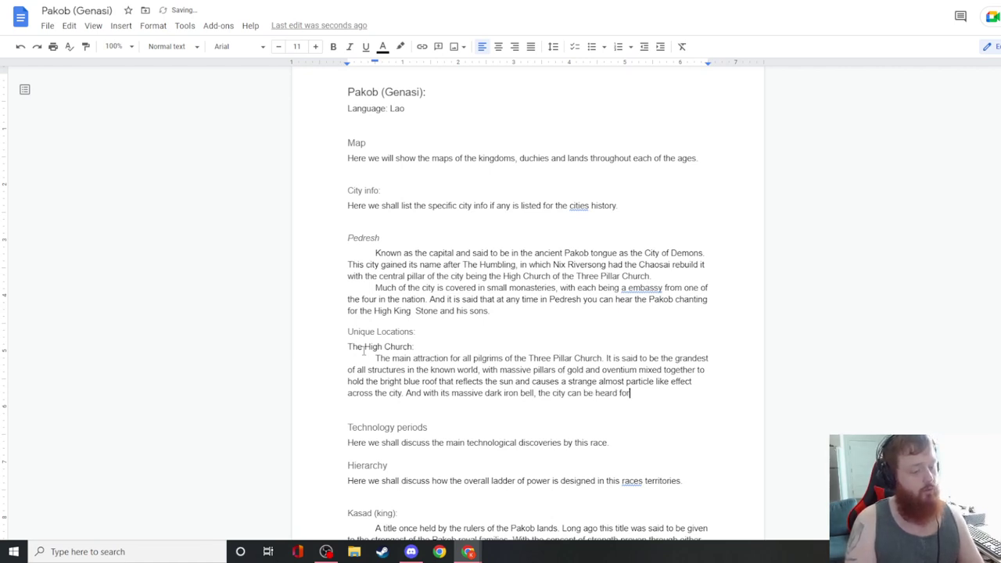
- Continue the bell sentence with "miles when church begins and the bell rings ever day at"
{"action": "type", "text": " miles when chu"}
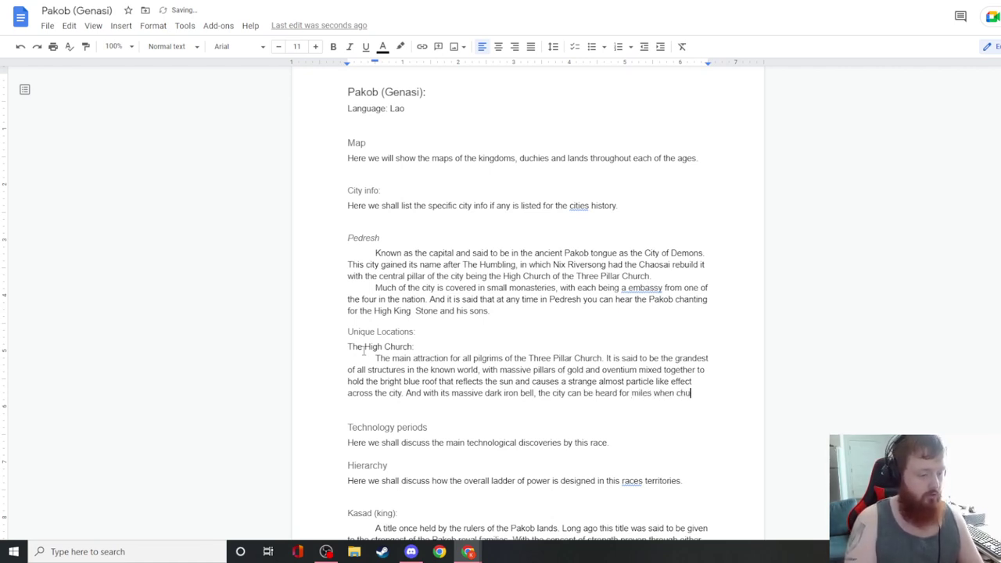
{"action": "type", "text": "rch begins and the "}
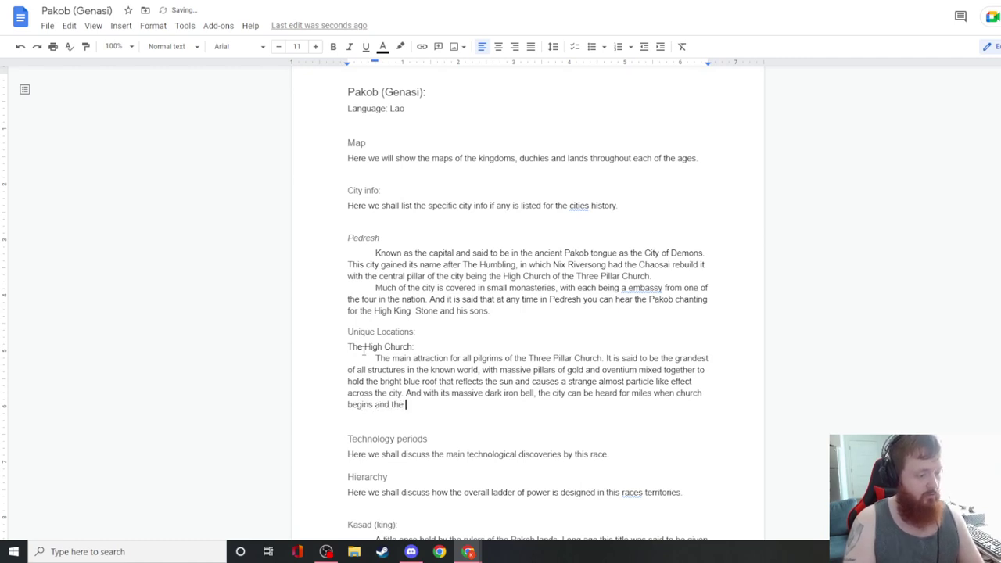
{"action": "type", "text": "bell rings "}
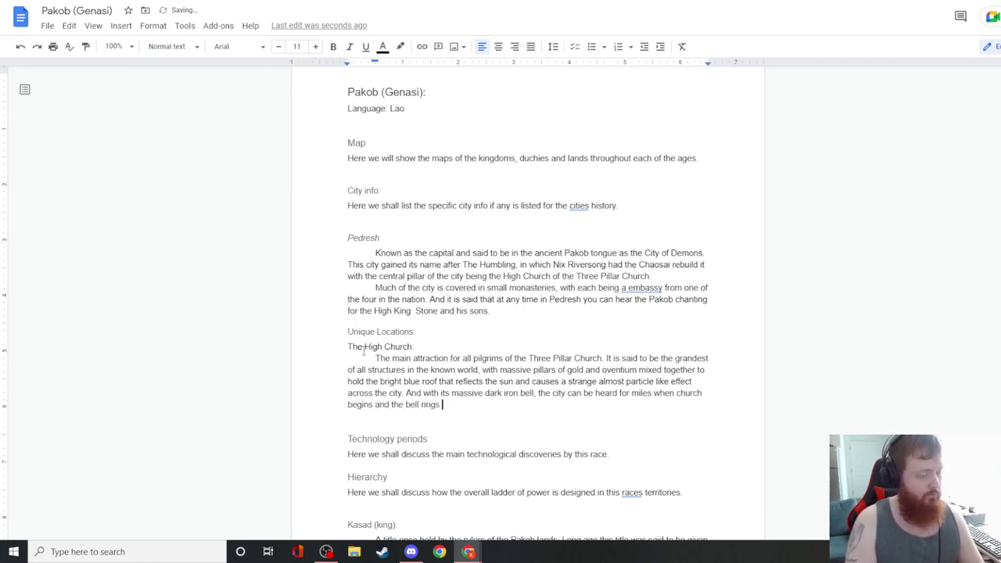
{"action": "type", "text": "ever day at "}
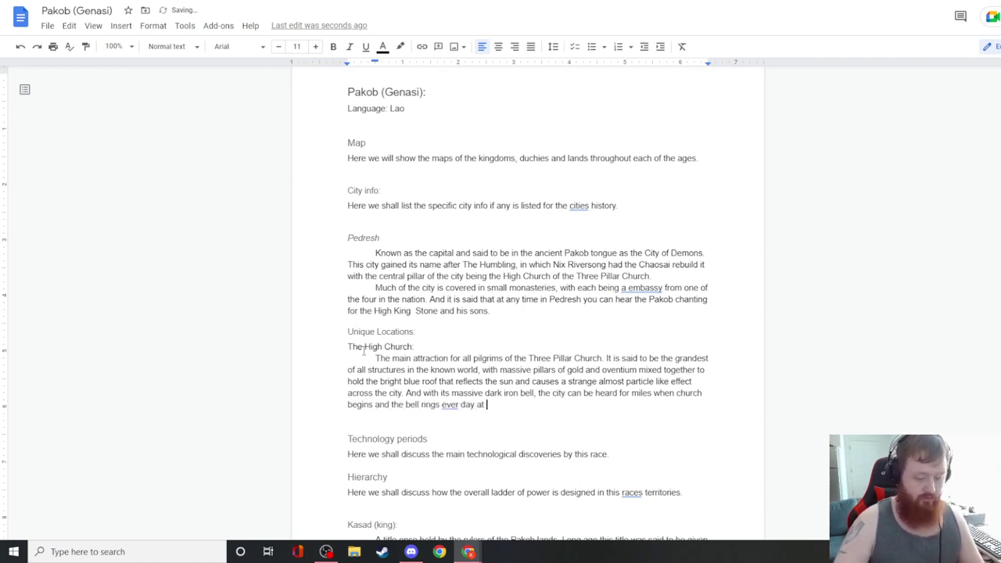
- Finish the bell sentence with the hours spelled out as "eight in the morning and eight at night."
{"action": "type", "text": "8 in the mornin"}
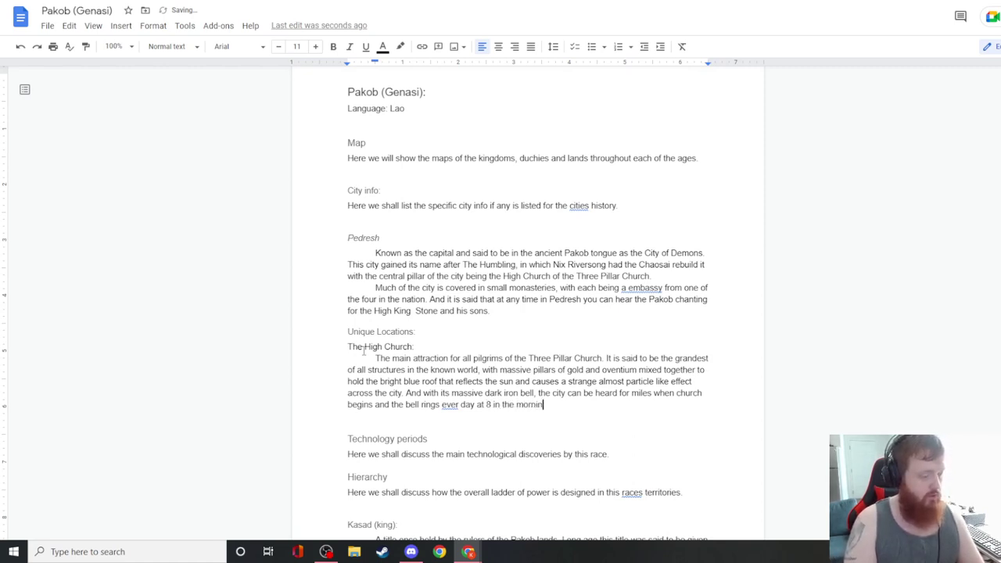
{"action": "type", "text": "g and 8"}
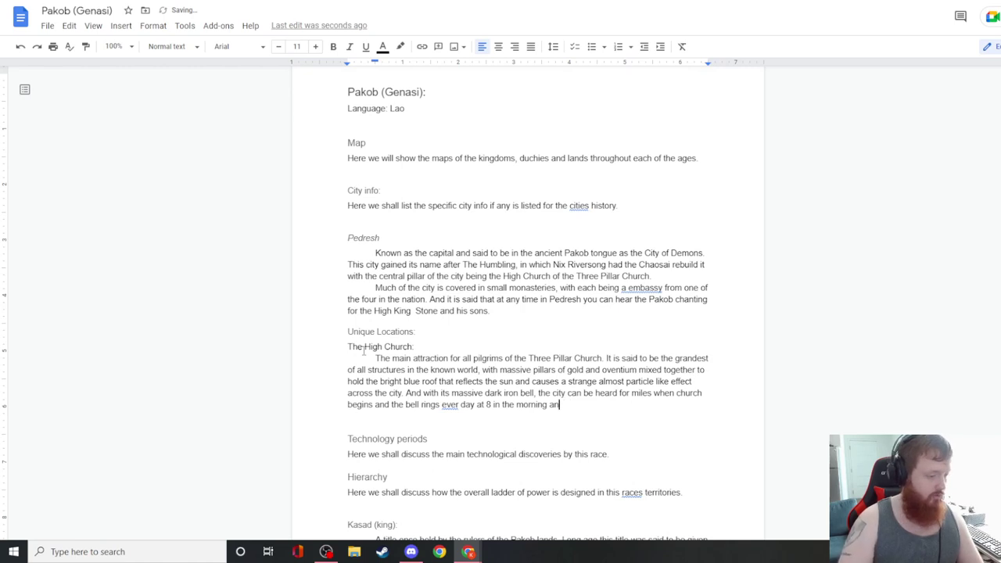
{"action": "key", "text": "BackSpace"}
{"action": "key", "text": "BackSpace"}
{"action": "key", "text": "BackSpace"}
{"action": "key", "text": "BackSpace"}
{"action": "key", "text": "BackSpace"}
{"action": "key", "text": "BackSpace"}
{"action": "key", "text": "BackSpace"}
{"action": "key", "text": "BackSpace"}
{"action": "key", "text": "BackSpace"}
{"action": "key", "text": "BackSpace"}
{"action": "key", "text": "BackSpace"}
{"action": "key", "text": "BackSpace"}
{"action": "key", "text": "BackSpace"}
{"action": "key", "text": "BackSpace"}
{"action": "key", "text": "BackSpace"}
{"action": "key", "text": "BackSpace"}
{"action": "key", "text": "BackSpace"}
{"action": "key", "text": "BackSpace"}
{"action": "key", "text": "BackSpace"}
{"action": "key", "text": "BackSpace"}
{"action": "type", "text": "eight in the morning and eight at night."}
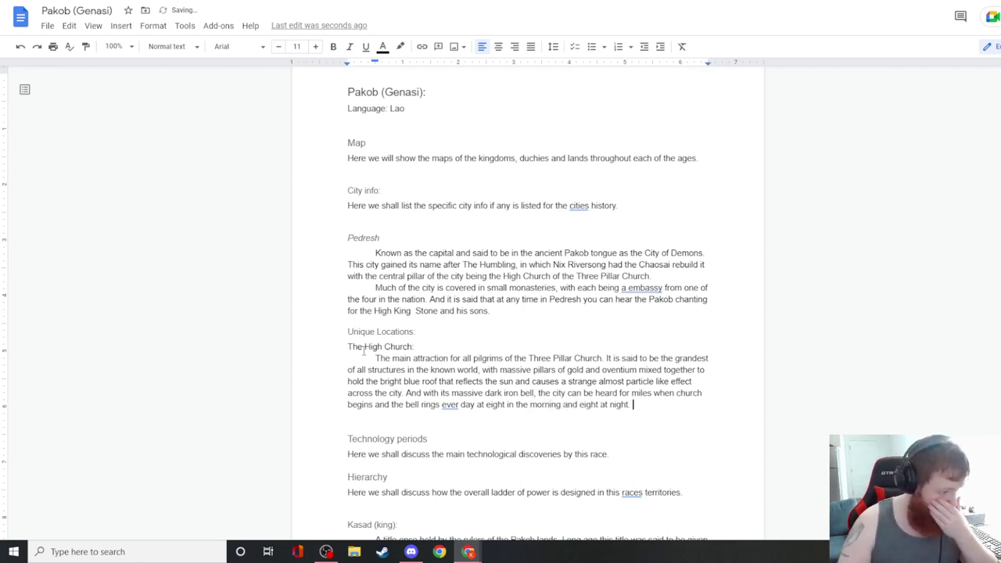
- Apply the Heading 6 style to the "The High Church:" title under Unique Locations
{"action": "left_click", "coordinate": [396, 332]}
{"action": "left_click_drag", "start_coordinate": [413, 347], "coordinate": [320, 346]}
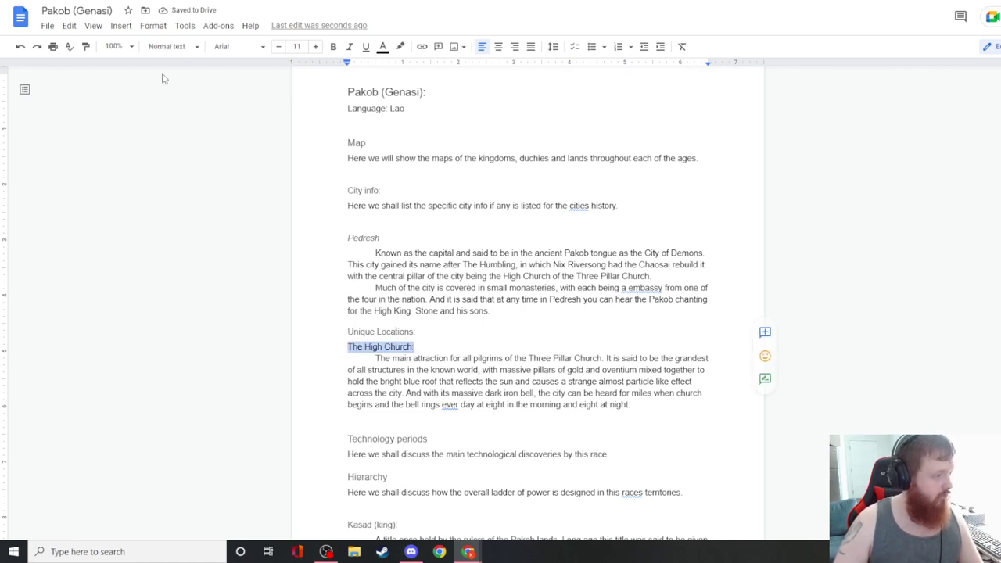
{"action": "left_click", "coordinate": [172, 46]}
{"action": "mouse_move", "coordinate": [186, 386]}
{"action": "left_click", "coordinate": [185, 407]}
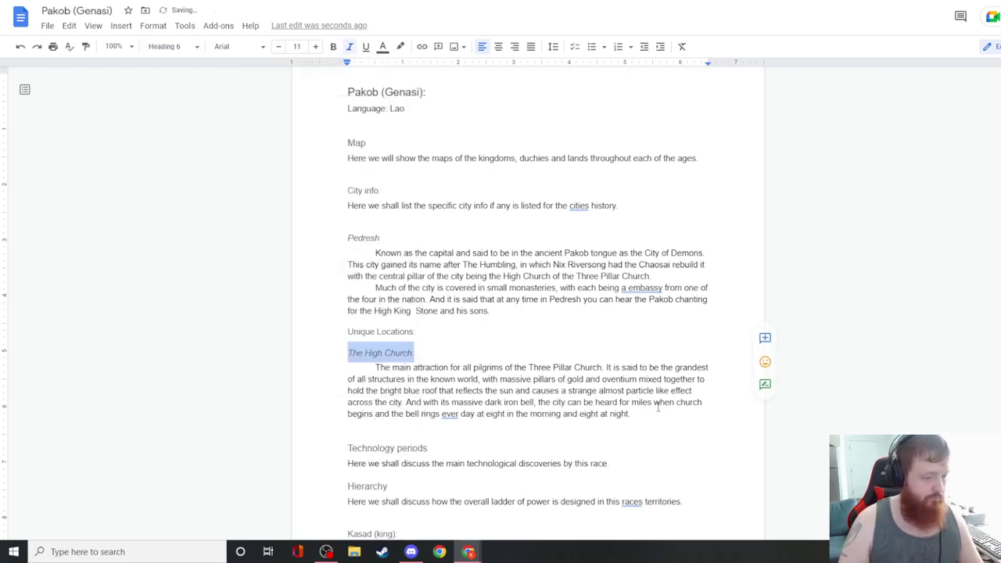
- Start a second indented paragraph under The High Church with "This is also the home of the"
{"action": "left_click", "coordinate": [660, 412]}
{"action": "key", "text": "Return"}
{"action": "type", "text": "This is also th"}
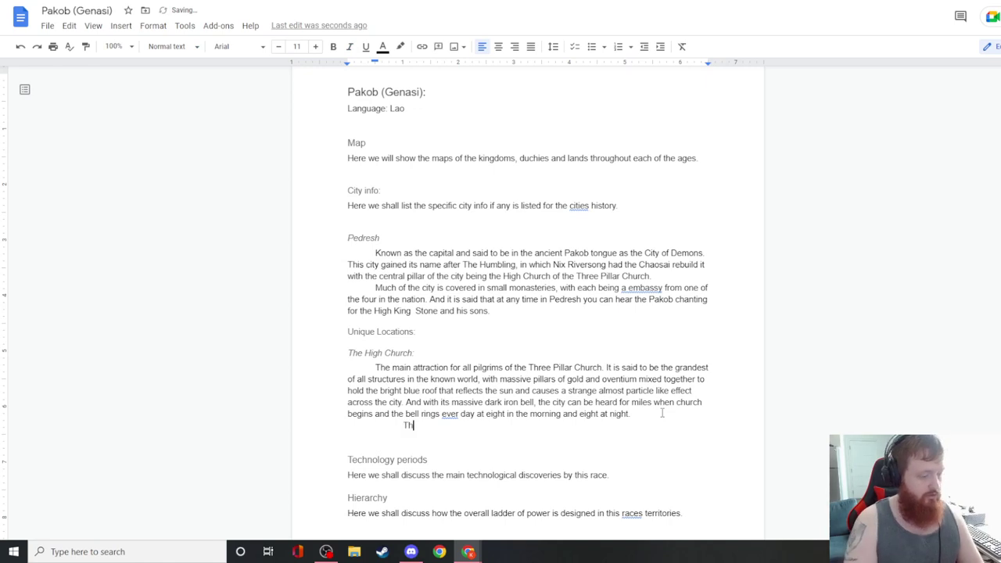
{"action": "key", "text": "BackSpace"}
{"action": "key", "text": "BackSpace"}
{"action": "key", "text": "BackSpace"}
{"action": "key", "text": "BackSpace"}
{"action": "key", "text": "BackSpace"}
{"action": "key", "text": "BackSpace"}
{"action": "key", "text": "BackSpace"}
{"action": "key", "text": "BackSpace"}
{"action": "key", "text": "BackSpace"}
{"action": "key", "text": "BackSpace"}
{"action": "key", "text": "BackSpace"}
{"action": "key", "text": "BackSpace"}
{"action": "key", "text": "BackSpace"}
{"action": "key", "text": "BackSpace"}
{"action": "key", "text": "BackSpace"}
{"action": "type", "text": "This is also the home of the"}
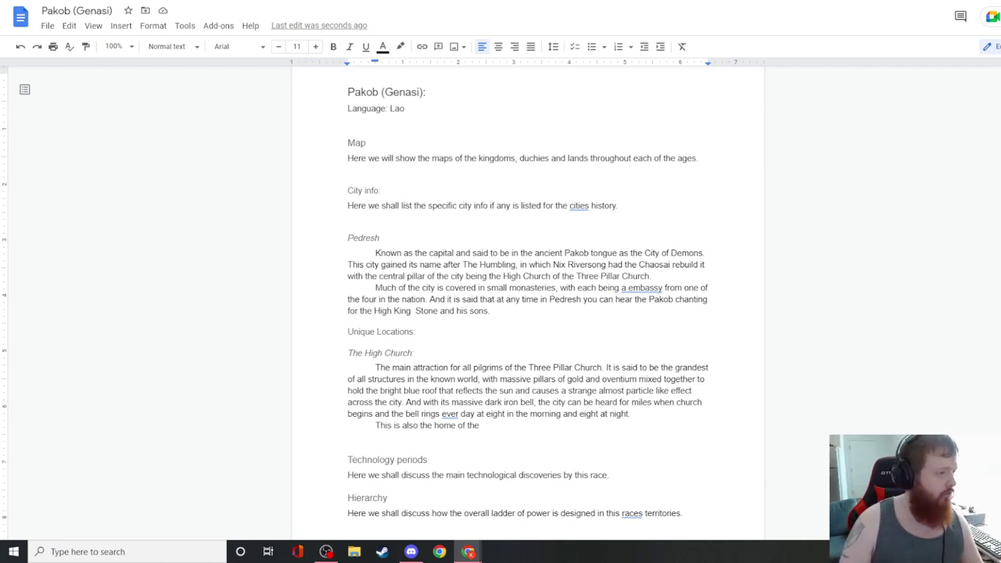
- Close the Pakob document, return to Google Drive, and open the Dwarves folder inside Races
{"action": "key", "text": "ctrl+w"}
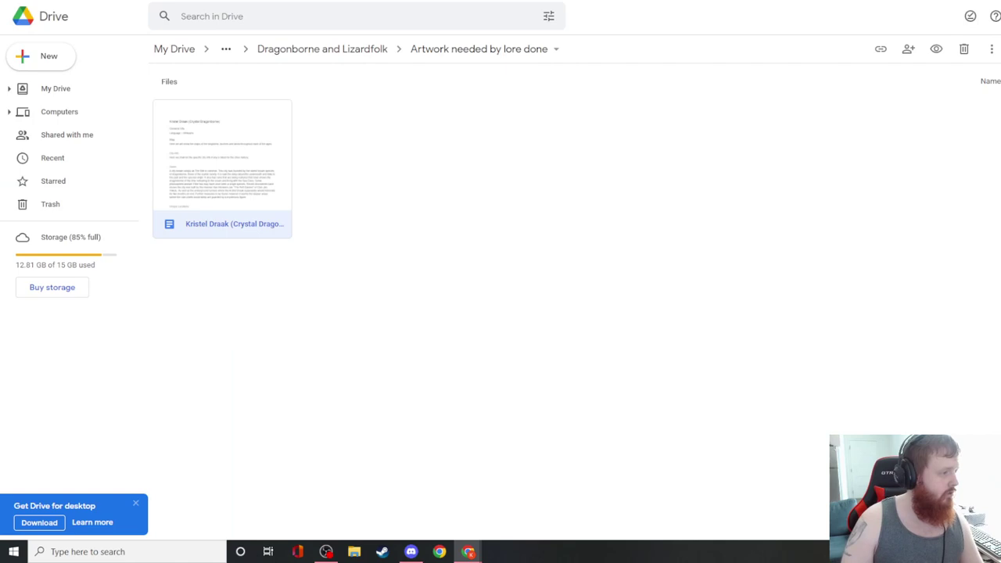
{"action": "left_click", "coordinate": [374, 48]}
{"action": "left_click", "coordinate": [338, 49]}
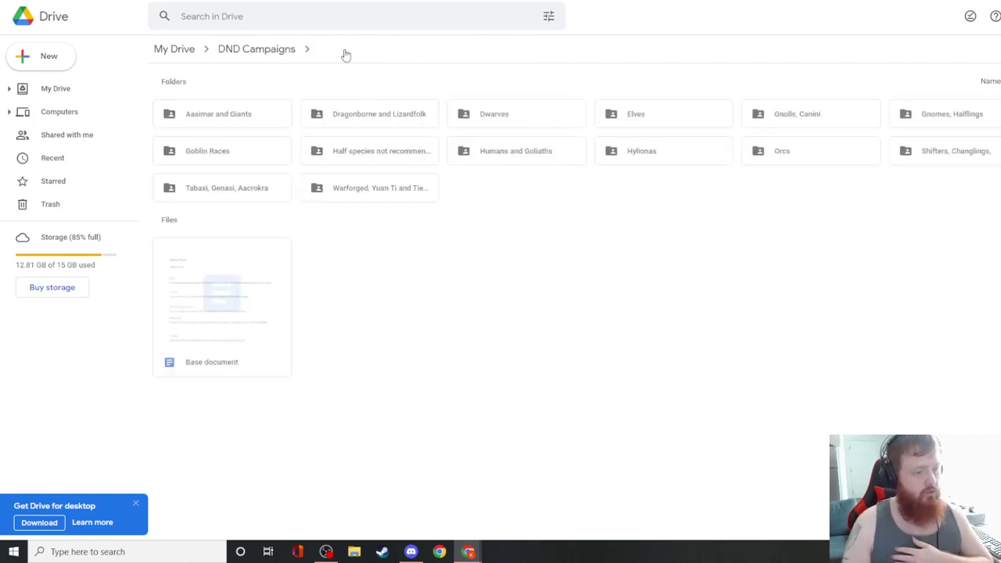
{"action": "double_click", "coordinate": [498, 114]}
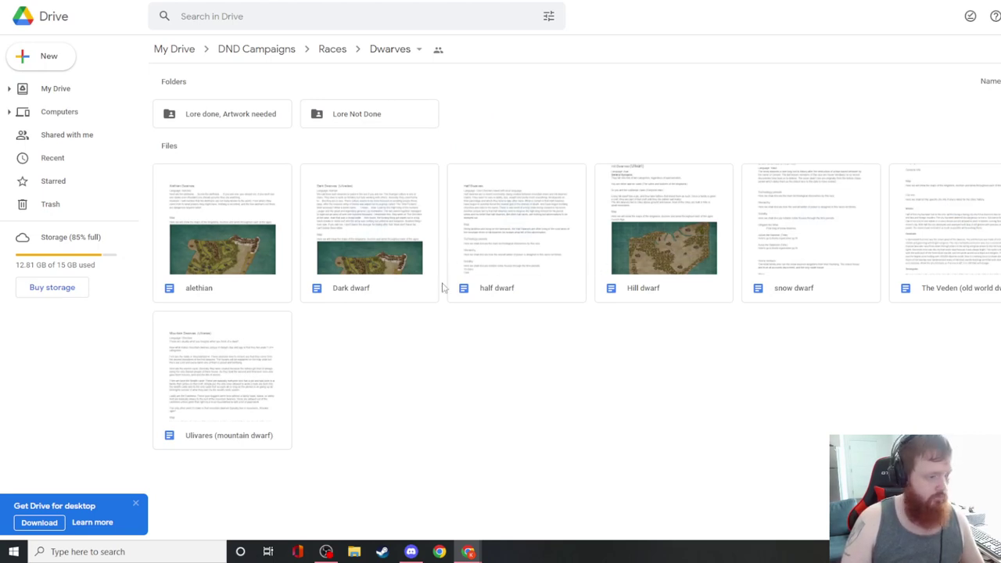
- Move all the dwarf documents, from alethian through Ulivares (mountain dwarf), into the Lore Not Done folder and accept the access change
{"action": "left_click", "coordinate": [267, 239]}
{"action": "left_click", "coordinate": [279, 380], "text": "shift"}
{"action": "left_click_drag", "start_coordinate": [261, 384], "coordinate": [349, 115]}
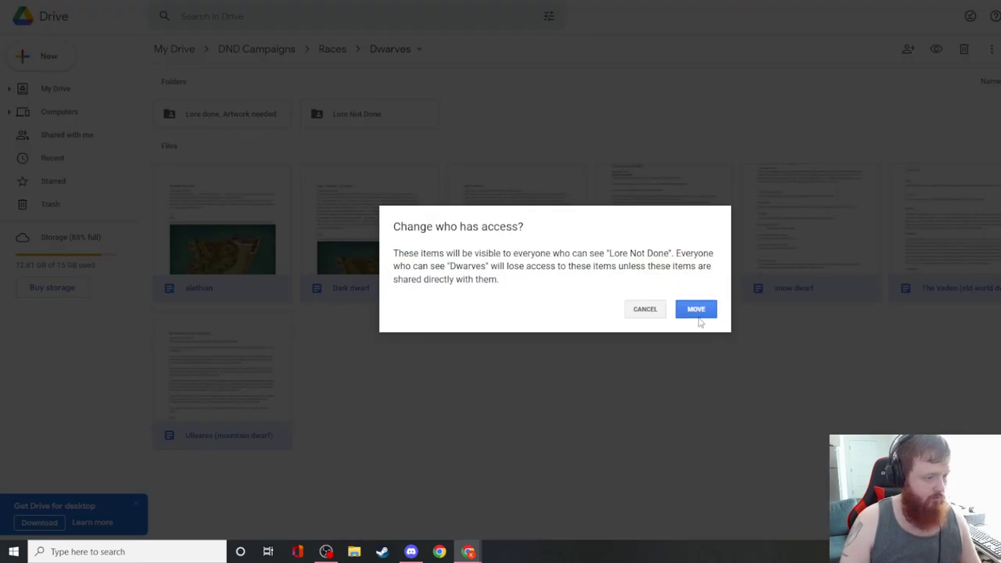
{"action": "left_click", "coordinate": [696, 309]}
- Open the Lore Not Done folder and look over its dwarf documents, including The Veden and Ulivares (mountain dwarf)
{"action": "double_click", "coordinate": [348, 117]}
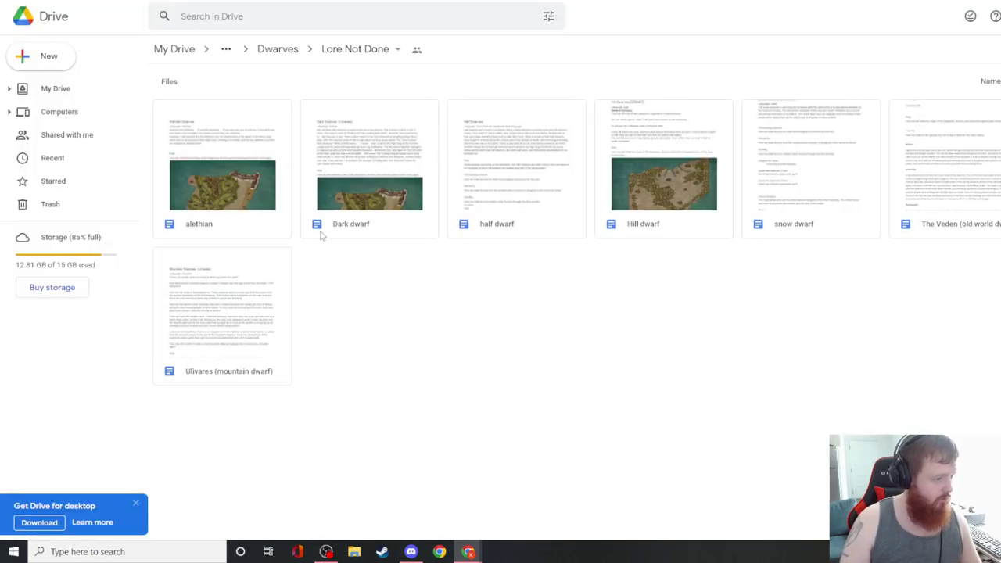
{"action": "left_click", "coordinate": [956, 178]}
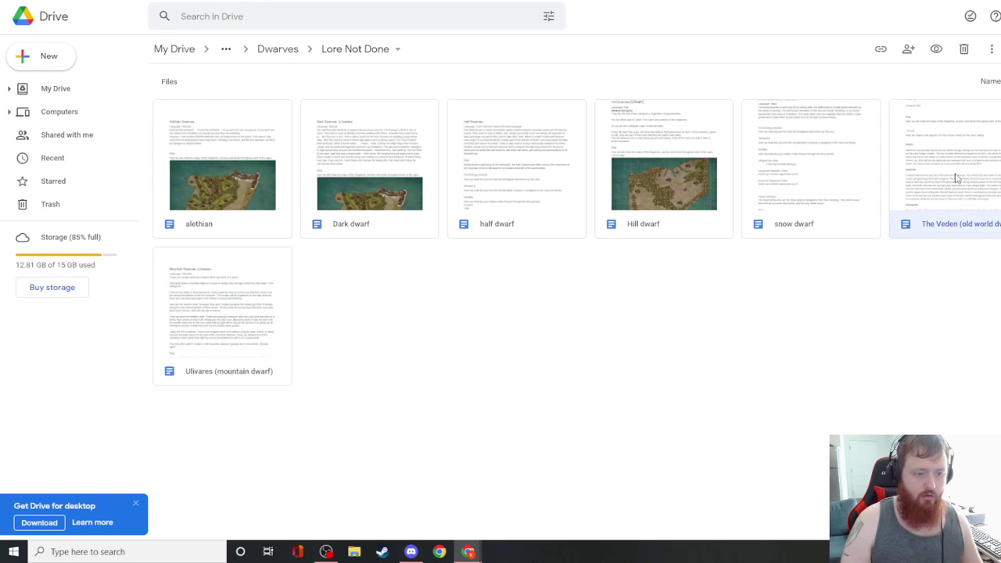
{"action": "double_click", "coordinate": [162, 305]}
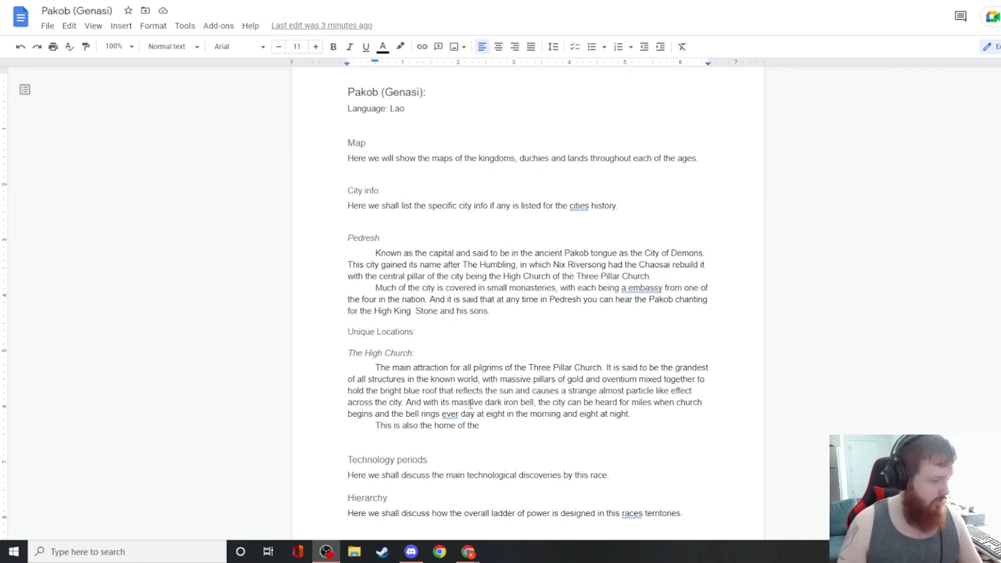
- In the Pakob (Genasi) document, continue the last High Church paragraph with "Da who is the high priest of the Three Pillar Church."
{"action": "left_click", "coordinate": [491, 426]}
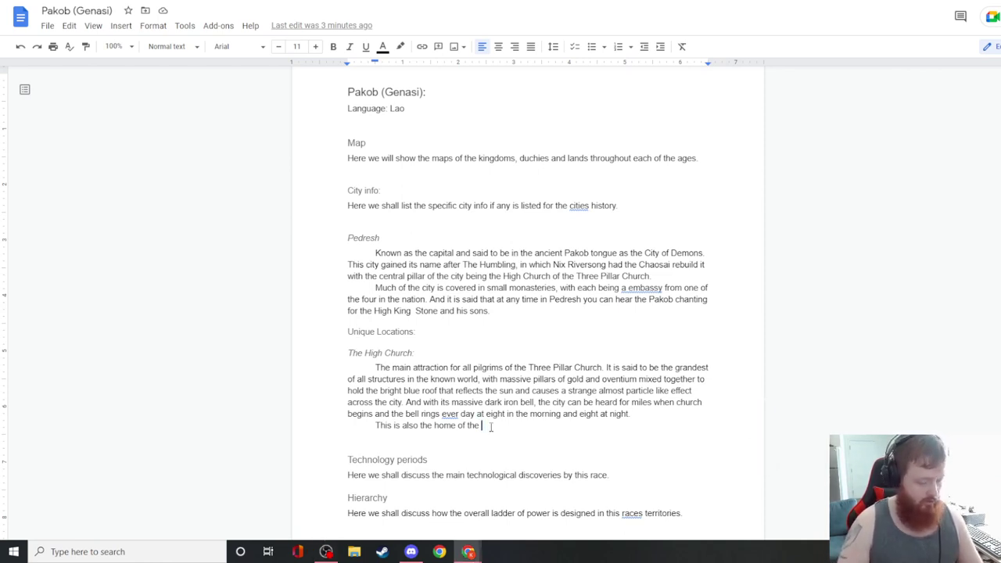
{"action": "type", "text": "Da who is the high "}
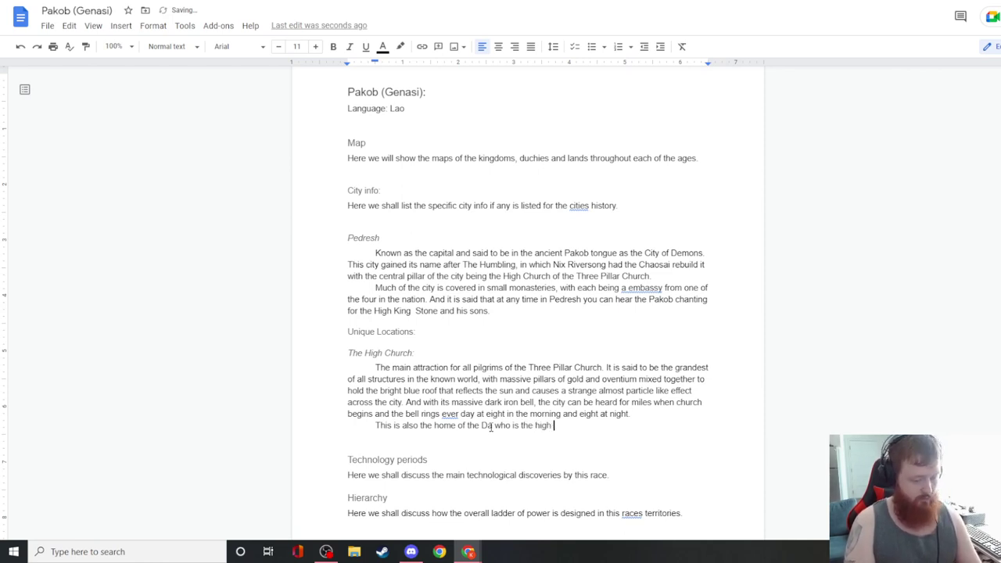
{"action": "type", "text": "priest of the Th"}
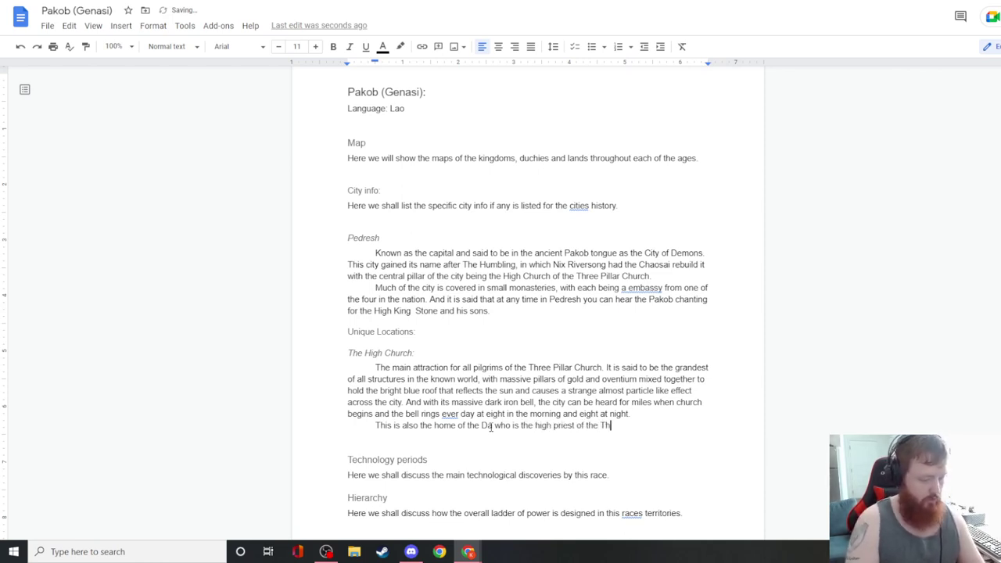
{"action": "type", "text": "ree Pilla r"}
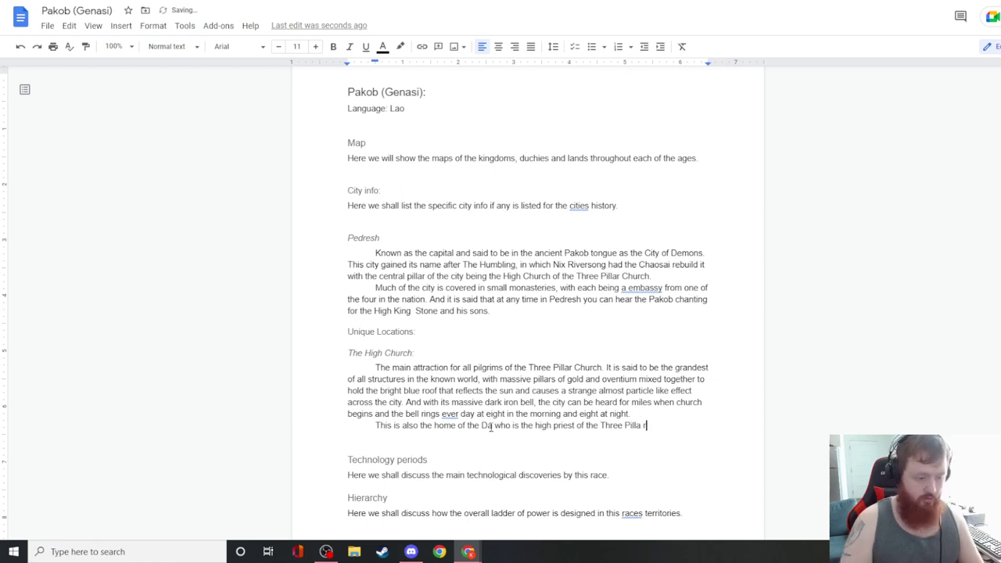
{"action": "key", "text": "BackSpace"}
{"action": "key", "text": "BackSpace"}
{"action": "type", "text": "r Church: "}
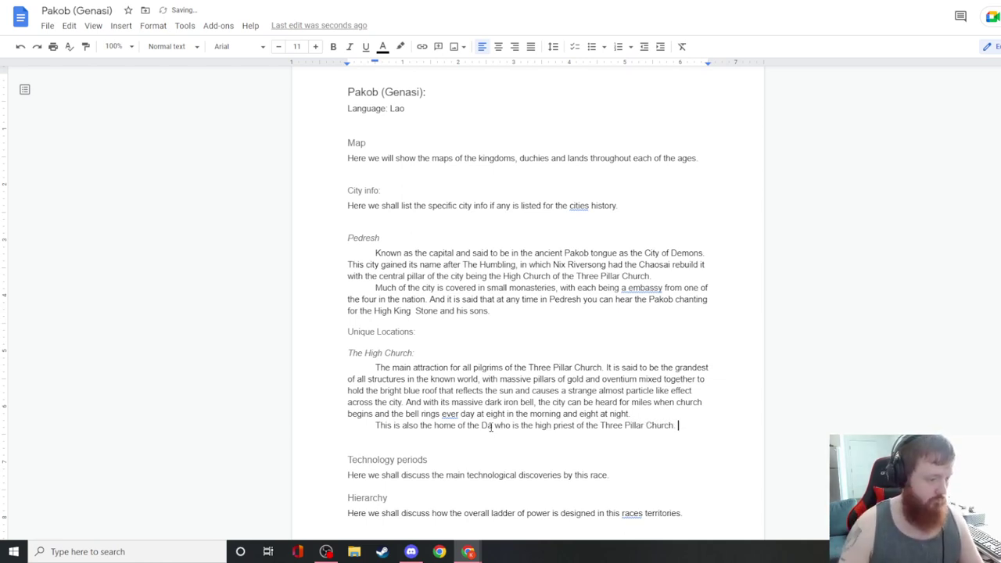
- Add "It is said that his quarters and living conditions would make an emperor jealous for how magnificent they are. And this" to the paragraph
{"action": "type", "text": " It is said that his "}
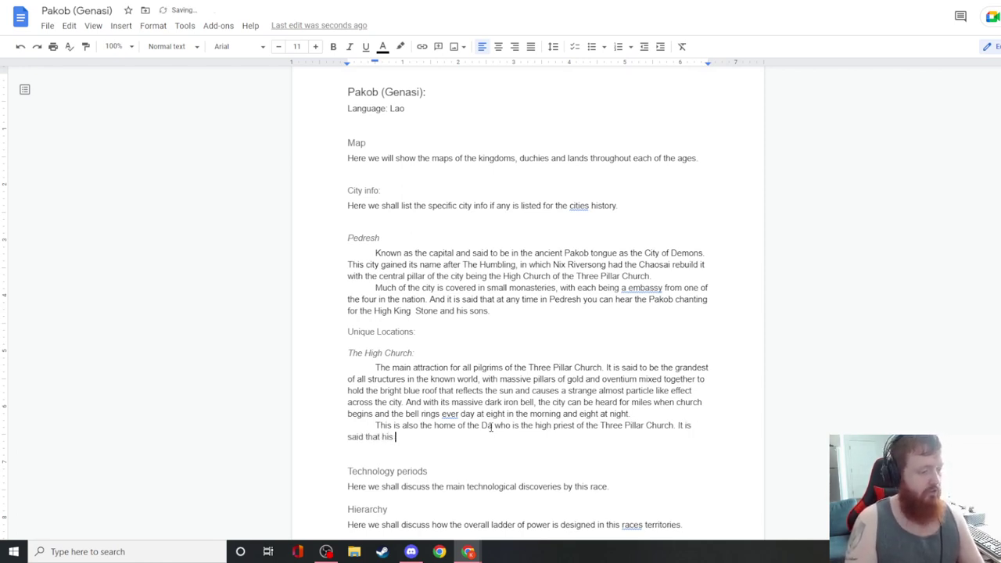
{"action": "type", "text": "quarters and "}
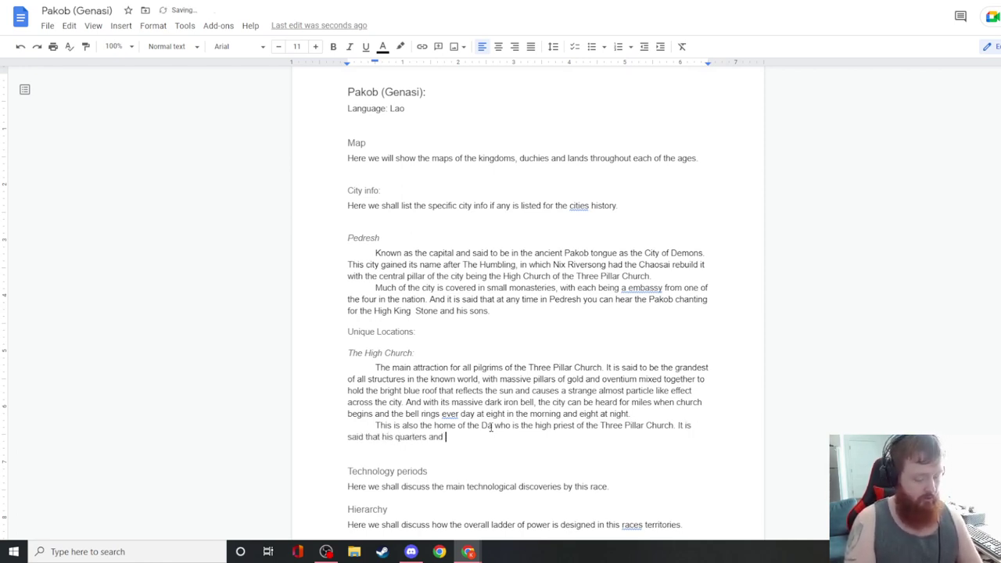
{"action": "type", "text": "living "}
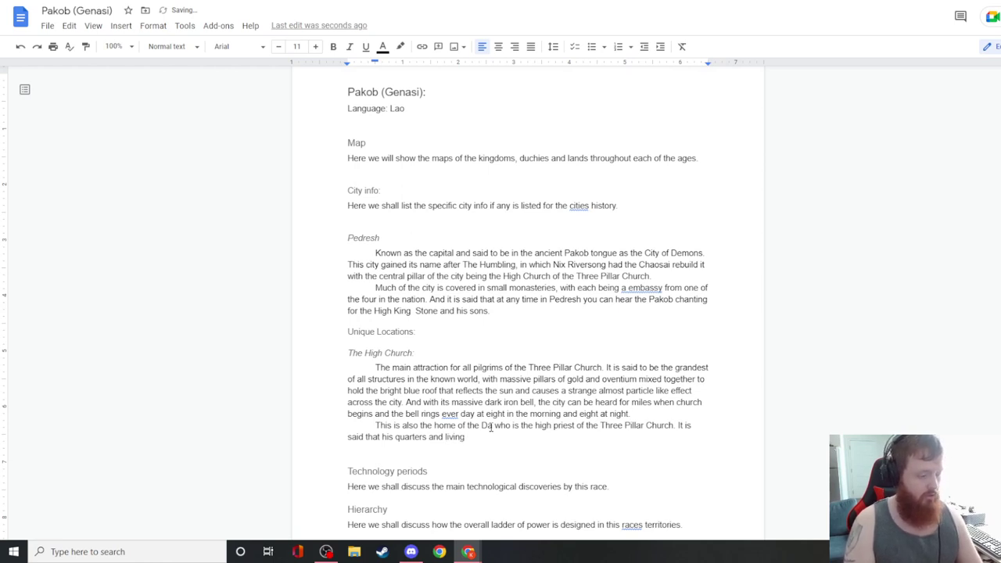
{"action": "type", "text": "conditions would make an emperor jealous for how magnifi"}
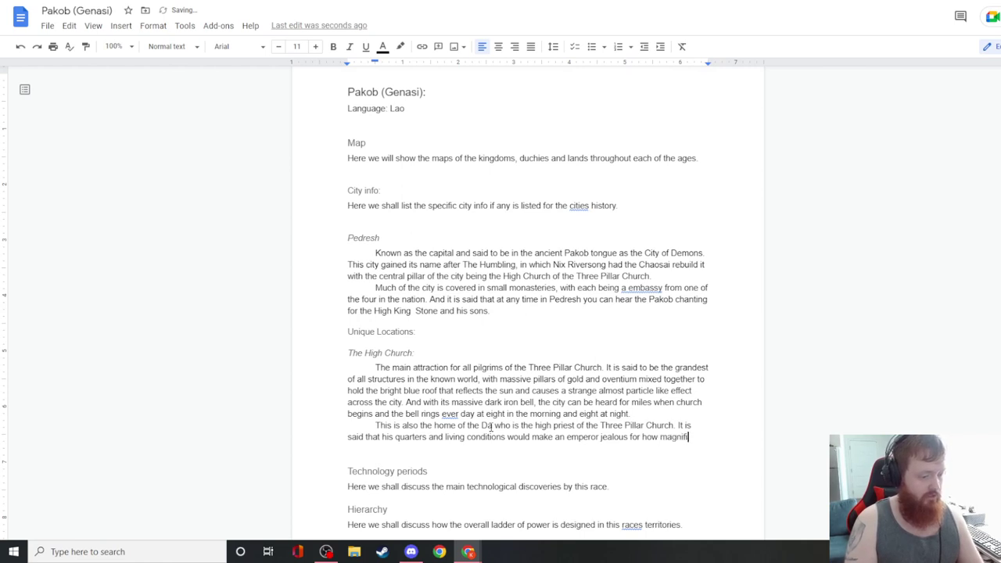
{"action": "type", "text": "cent they a"}
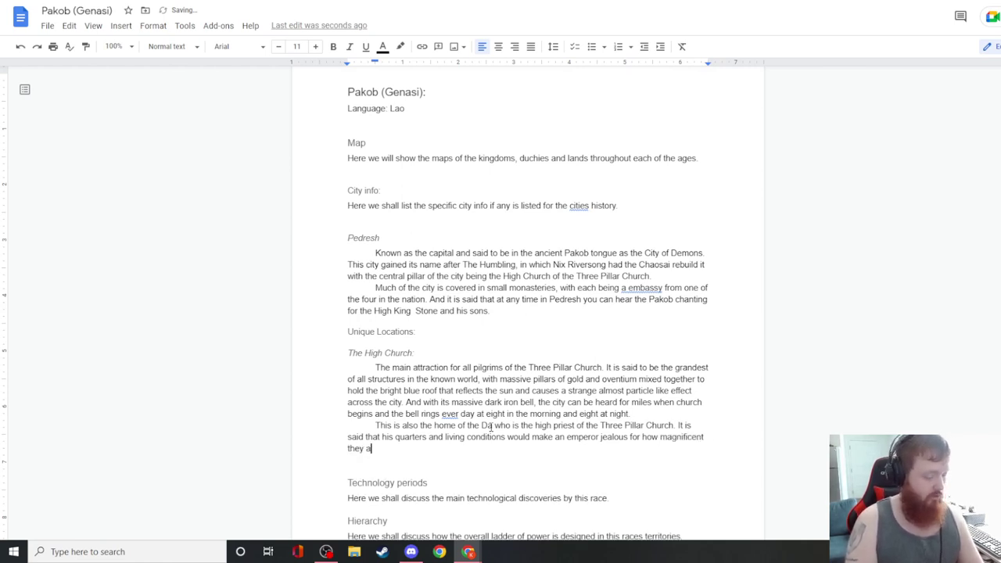
{"action": "type", "text": "re. And this"}
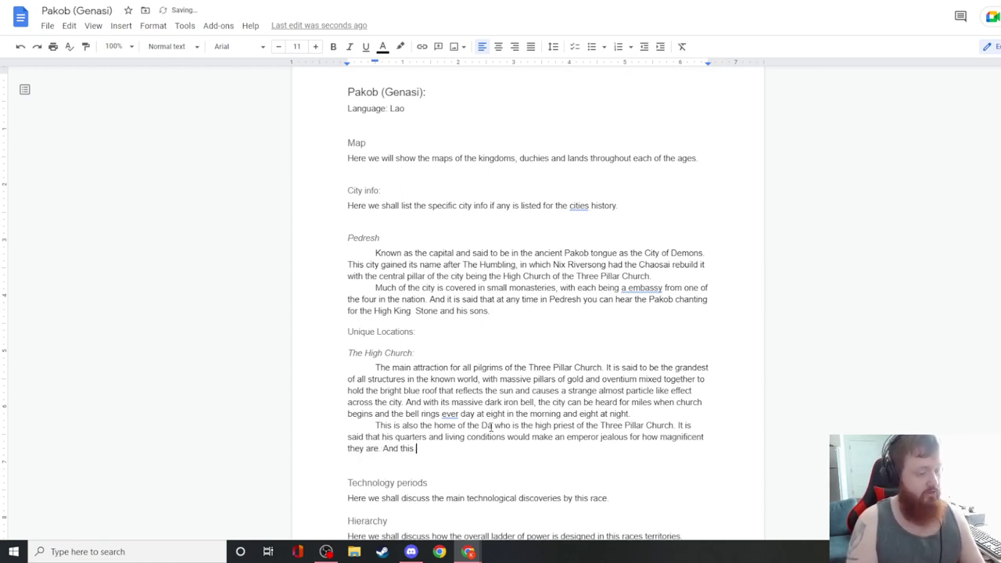
- Replace "this" with "his vaults of long lost or forbidden artifcats are said to be vast beyond any conquerors dreams."
{"action": "key", "text": "BackSpace"}
{"action": "key", "text": "BackSpace"}
{"action": "key", "text": "BackSpace"}
{"action": "key", "text": "BackSpace"}
{"action": "type", "text": "his"}
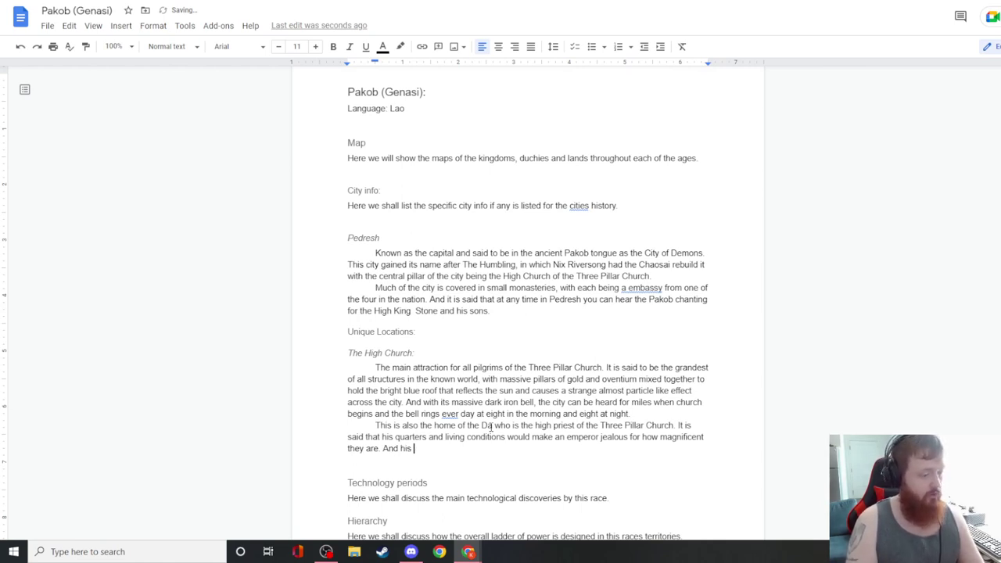
{"action": "type", "text": " vaults "}
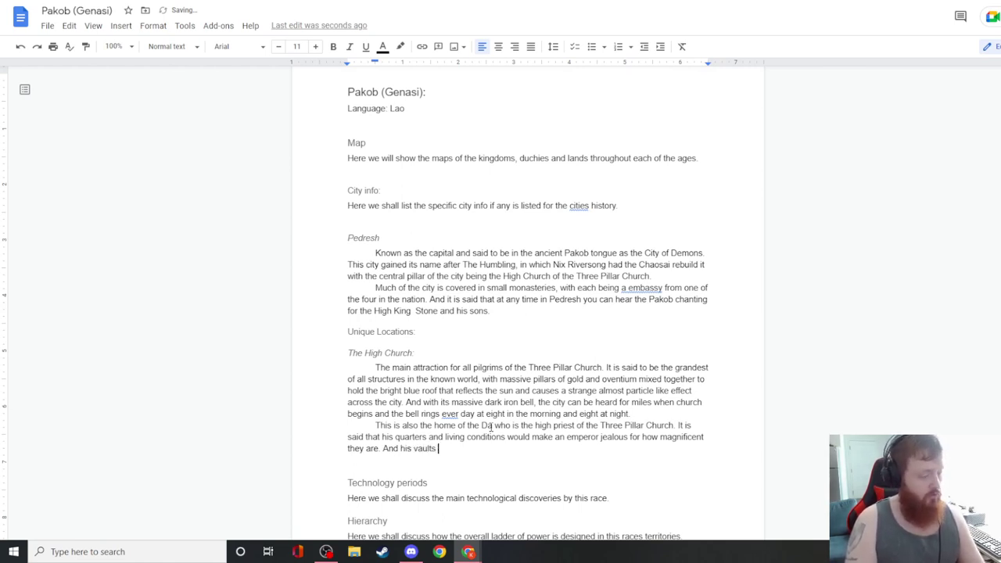
{"action": "type", "text": "of long lost or "}
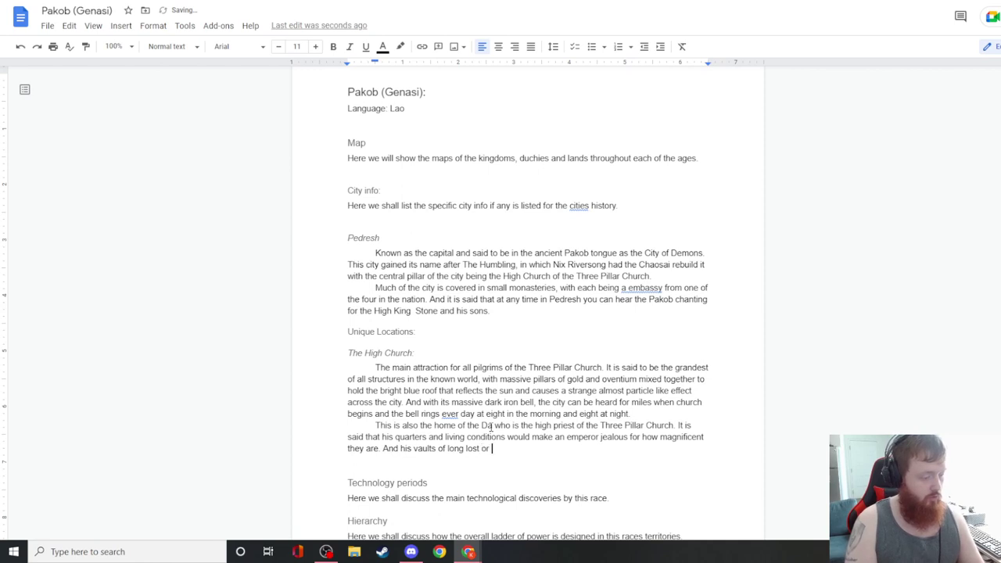
{"action": "type", "text": "forbidden ar"}
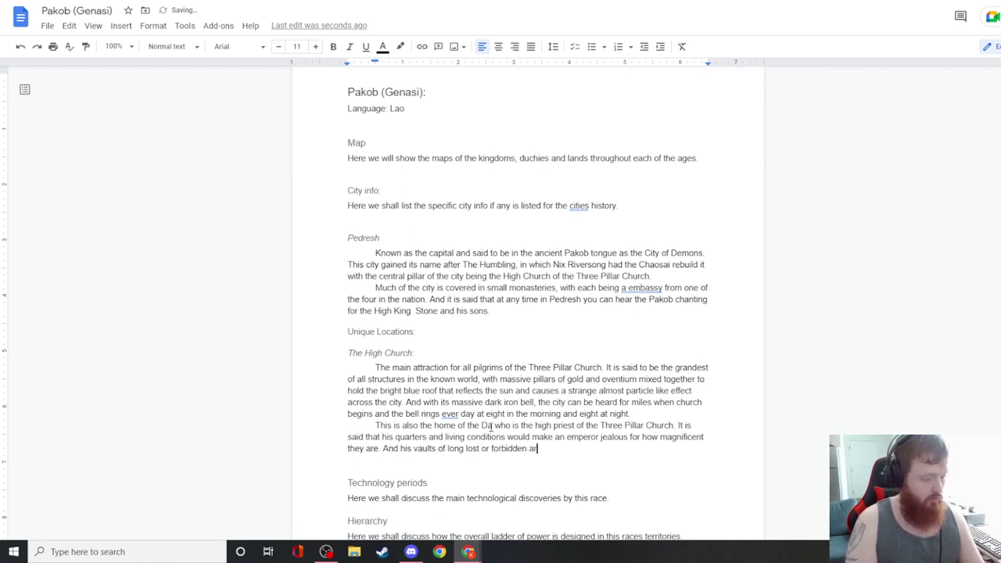
{"action": "type", "text": "tifcats are said to be"}
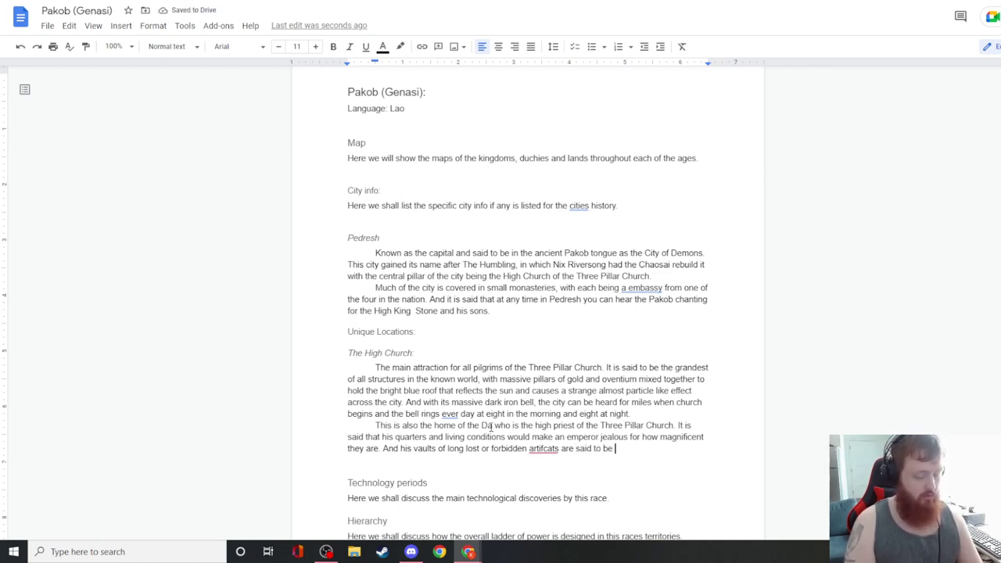
{"action": "type", "text": "vast beyo"}
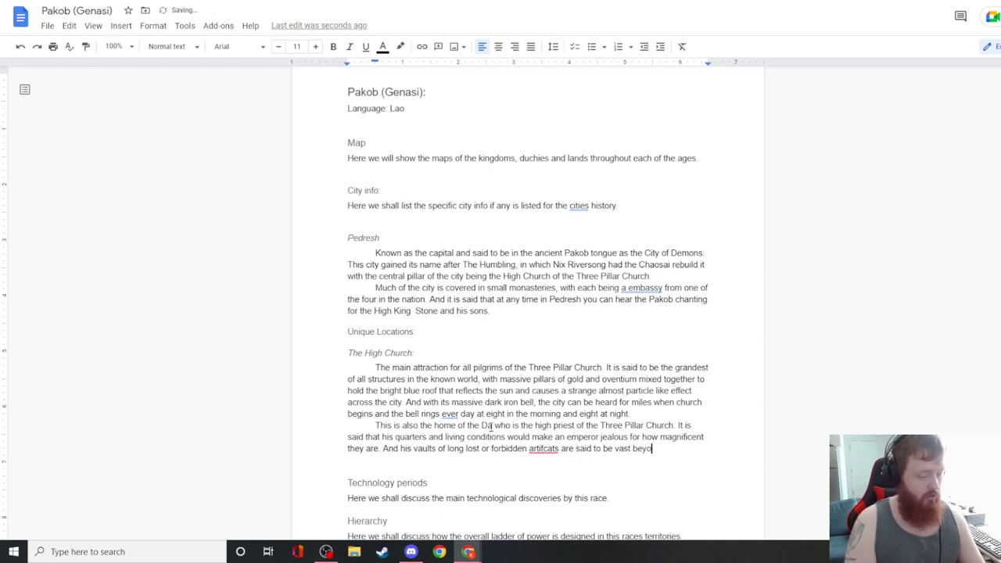
{"action": "type", "text": "nd any conquerors dreams."}
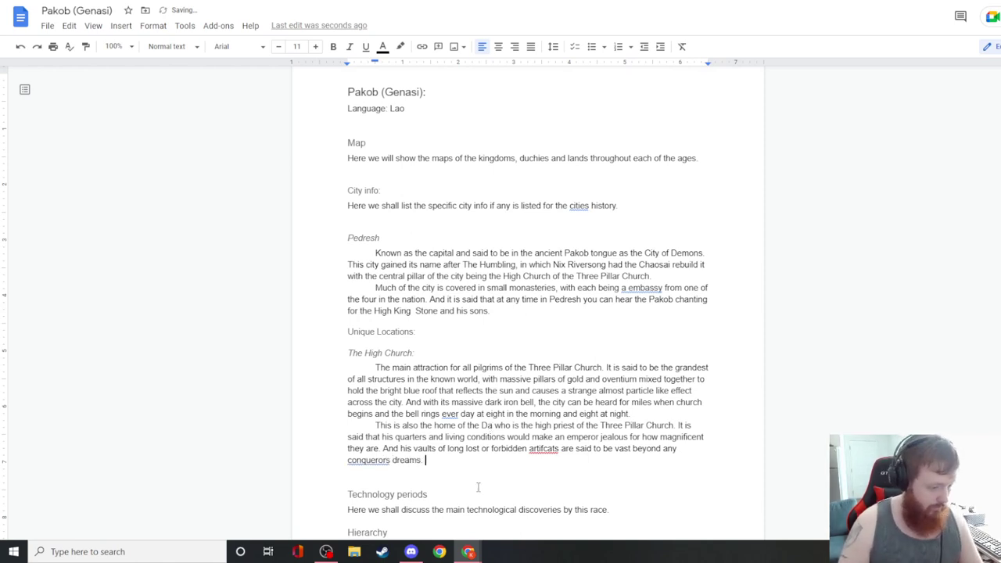
- Correct the misspelled "artifcats" in the High Church paragraph to the suggested "artifacts"
{"action": "left_click", "coordinate": [543, 449]}
{"action": "right_click", "coordinate": [544, 448]}
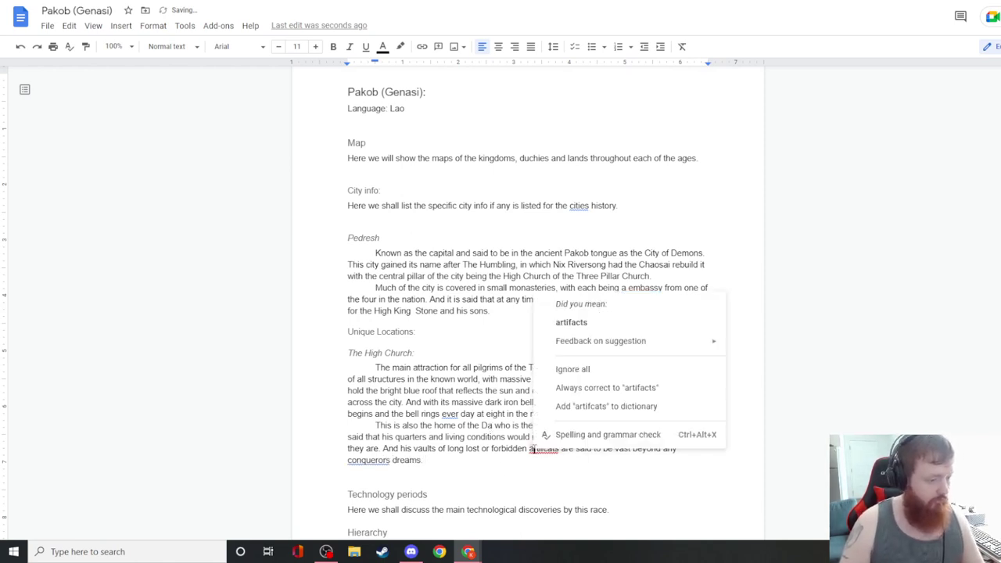
{"action": "left_click", "coordinate": [572, 322]}
- Copy the Athi-Kan-Bodi text listing the Mangkon, Tauaen, Ngao and Sadtha monasteries and paste it between the Pedresh description and Unique Locations
{"action": "scroll", "coordinate": [391, 420], "scroll_direction": "down", "scroll_amount": 3}
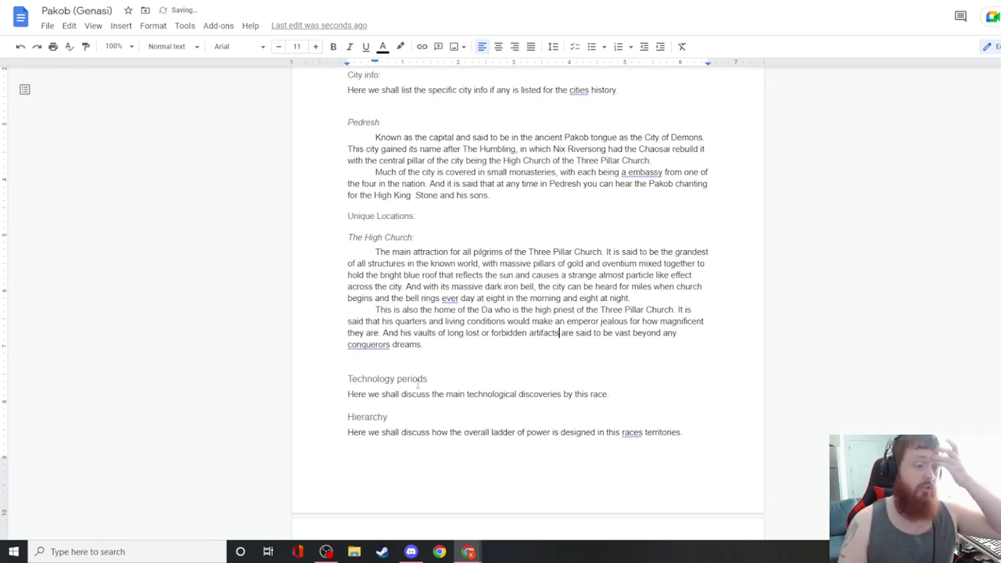
{"action": "left_click", "coordinate": [505, 197]}
{"action": "key", "text": "Return"}
{"action": "key", "text": "Return"}
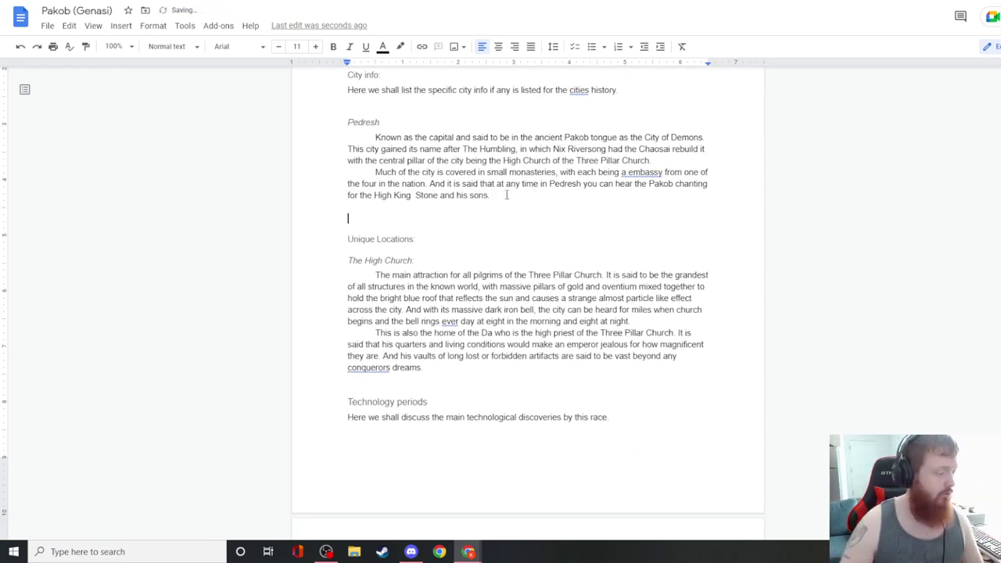
{"action": "scroll", "coordinate": [506, 244], "scroll_direction": "down", "scroll_amount": 8}
{"action": "scroll", "coordinate": [506, 245], "scroll_direction": "down", "scroll_amount": 8}
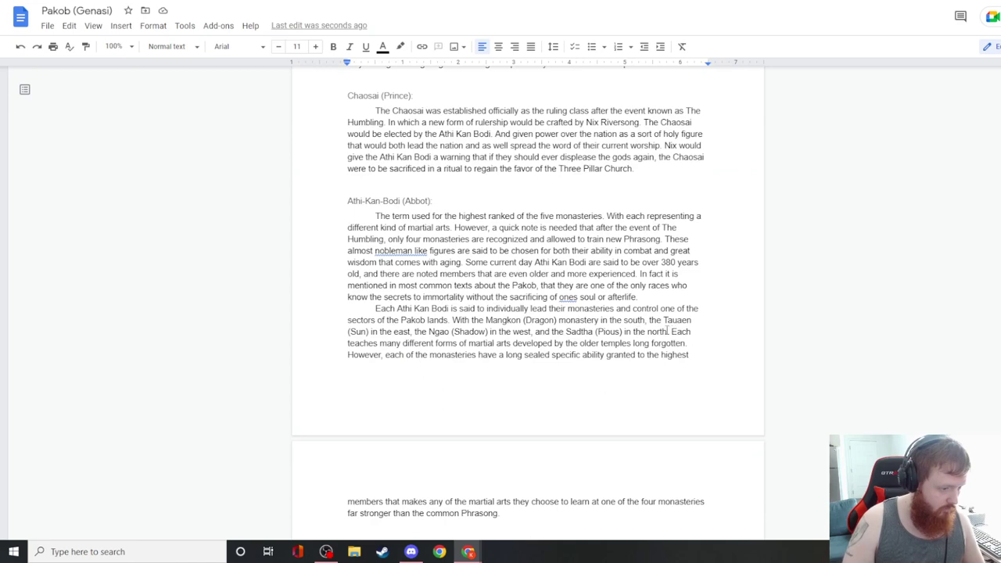
{"action": "left_click_drag", "start_coordinate": [667, 330], "coordinate": [593, 316]}
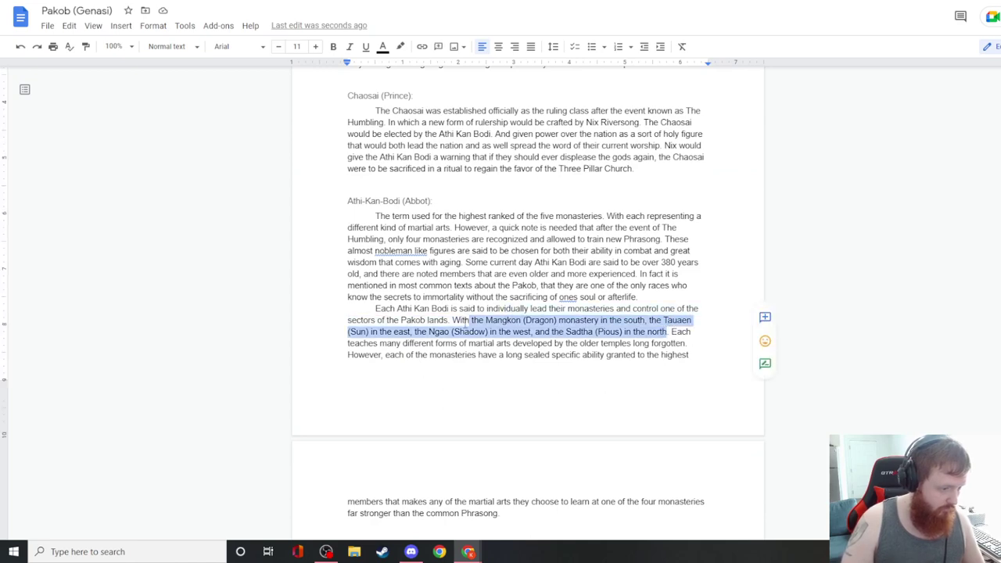
{"action": "left_click_drag", "start_coordinate": [466, 322], "coordinate": [451, 321]}
{"action": "key", "text": "ctrl+c"}
{"action": "scroll", "coordinate": [451, 321], "scroll_direction": "up", "scroll_amount": 10}
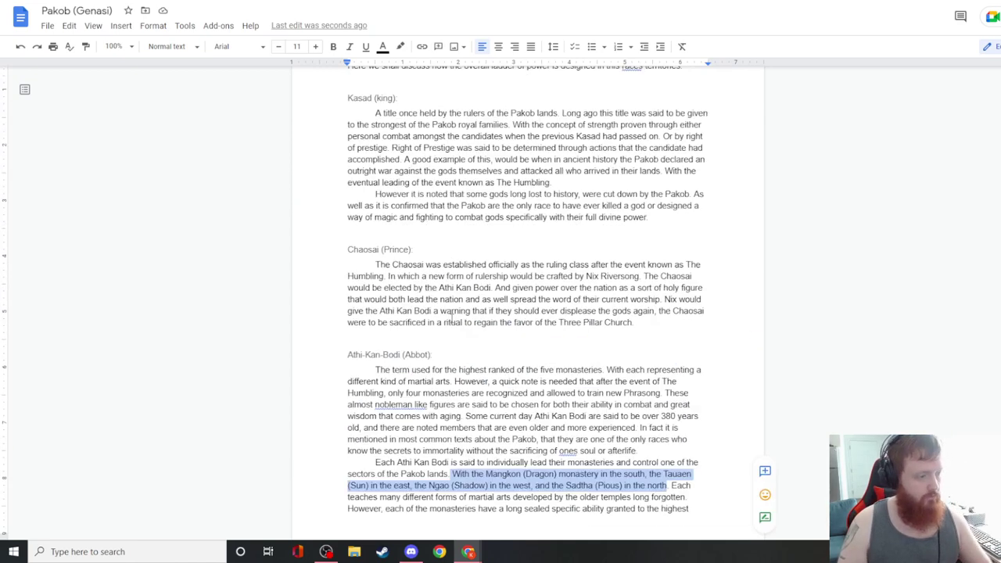
{"action": "left_click", "coordinate": [381, 224]}
{"action": "key", "text": "ctrl+v"}
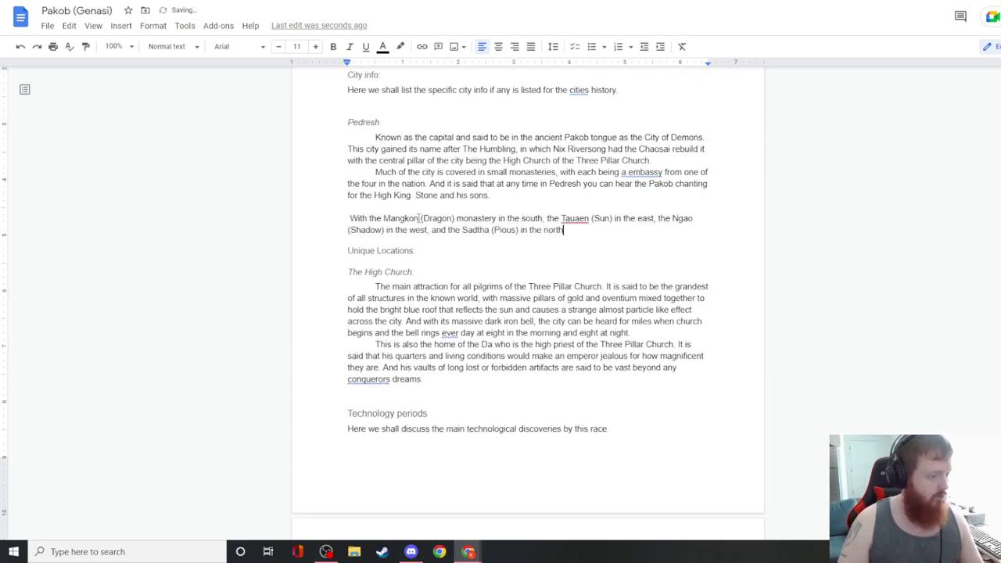
- Make room above the pasted monastery text and add the city title "Mangkon Vad (Dragon Temple)" followed by a blank line
{"action": "left_click", "coordinate": [411, 208]}
{"action": "key", "text": "Return"}
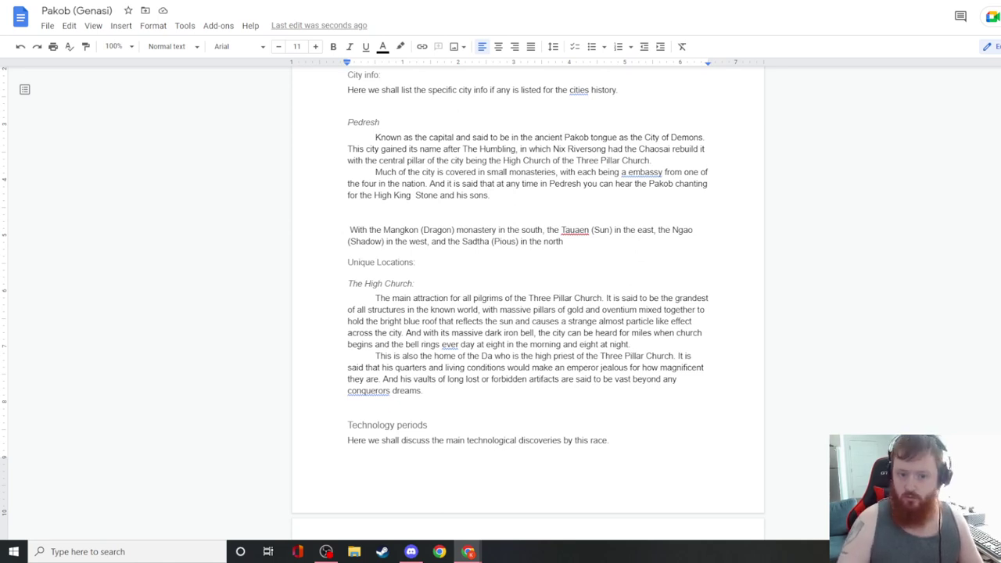
{"action": "left_click", "coordinate": [391, 212]}
{"action": "key", "text": "Return"}
{"action": "type", "text": "Ma"}
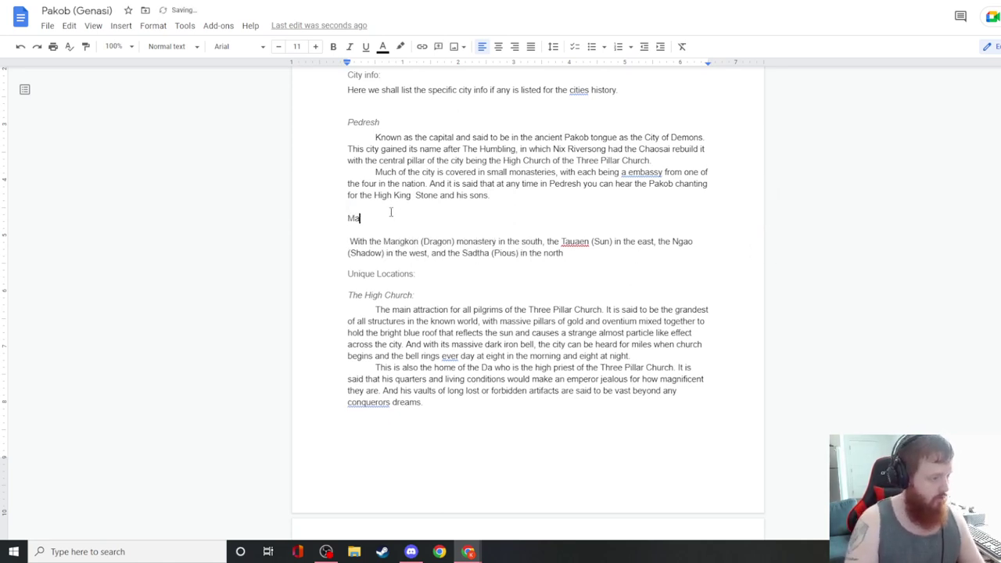
{"action": "type", "text": "ngkon "}
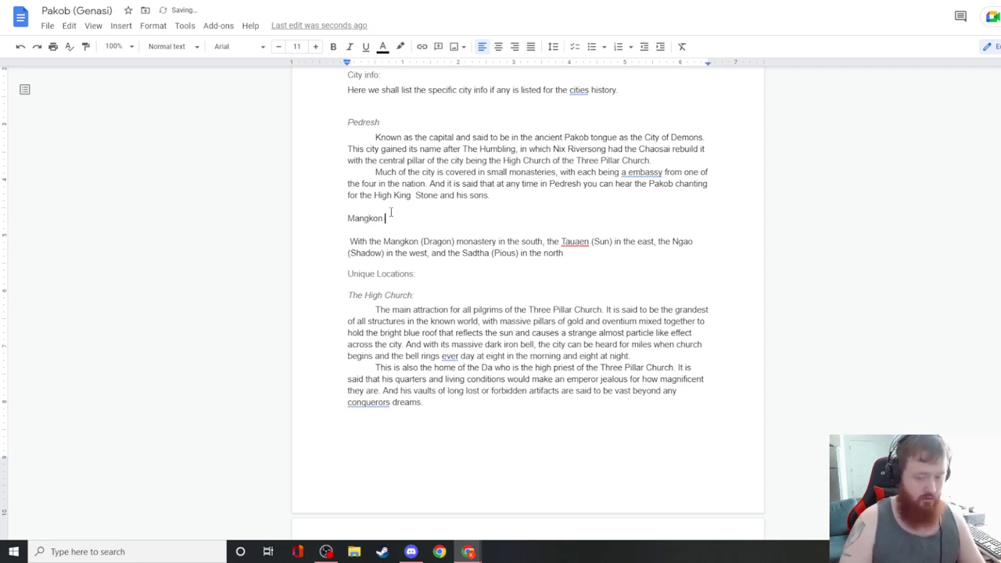
{"action": "type", "text": "Vad"}
{"action": "key", "text": "Return"}
{"action": "key", "text": "Return"}
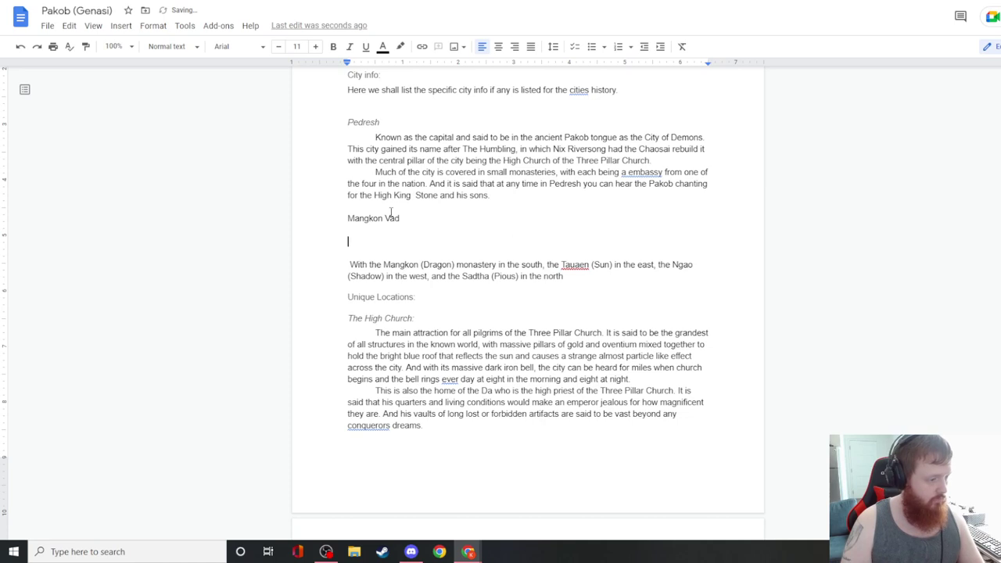
{"action": "key", "text": "BackSpace"}
{"action": "key", "text": "BackSpace"}
{"action": "type", "text": "(Dragon Temple)"}
{"action": "key", "text": "Return"}
{"action": "key", "text": "Return"}
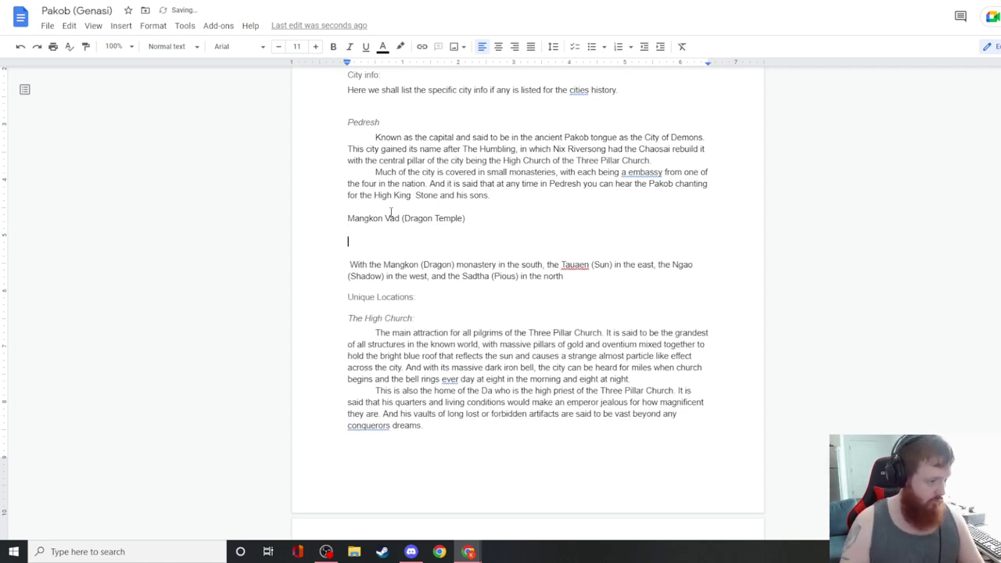
- Add the city title "Tauaen Vad (Sun Temple)" below the Mangkon Vad title, followed by a blank line
{"action": "type", "text": "T"}
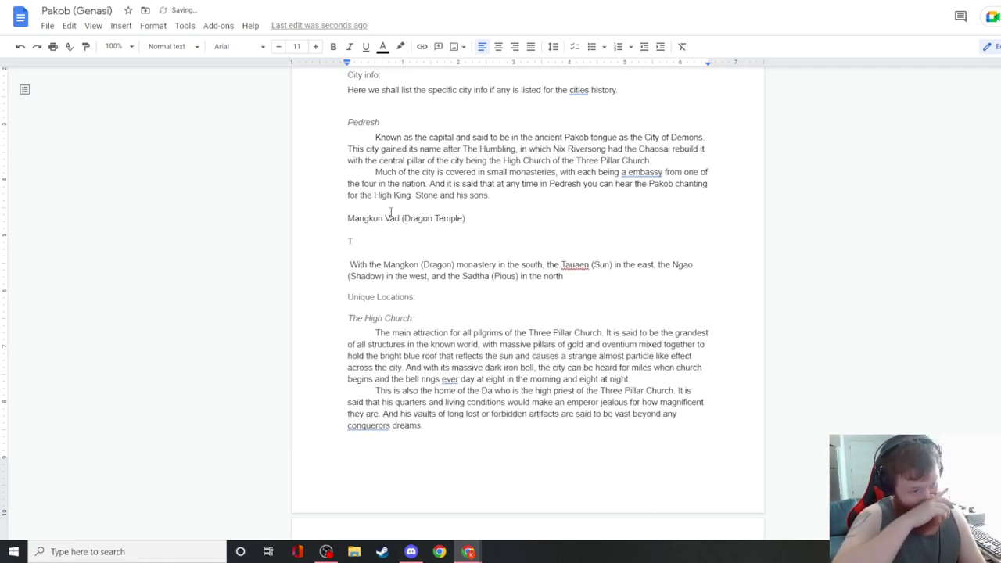
{"action": "type", "text": "a"}
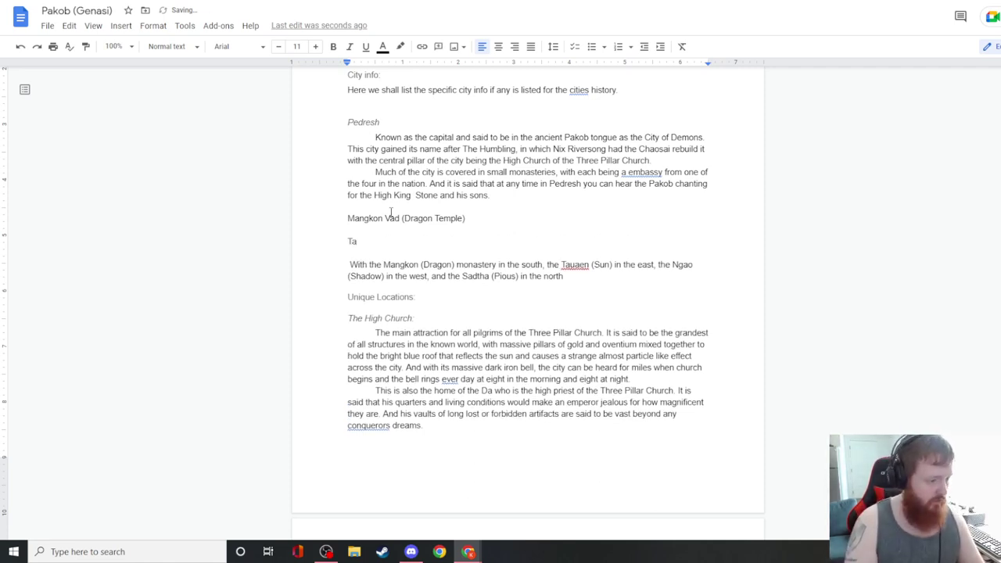
{"action": "type", "text": "uaen"}
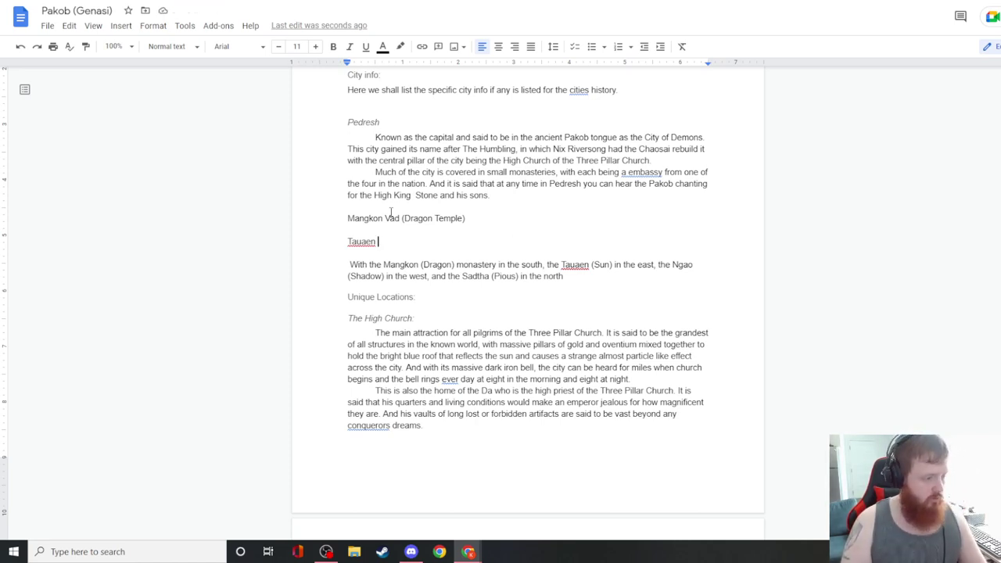
{"action": "type", "text": "Vad ("}
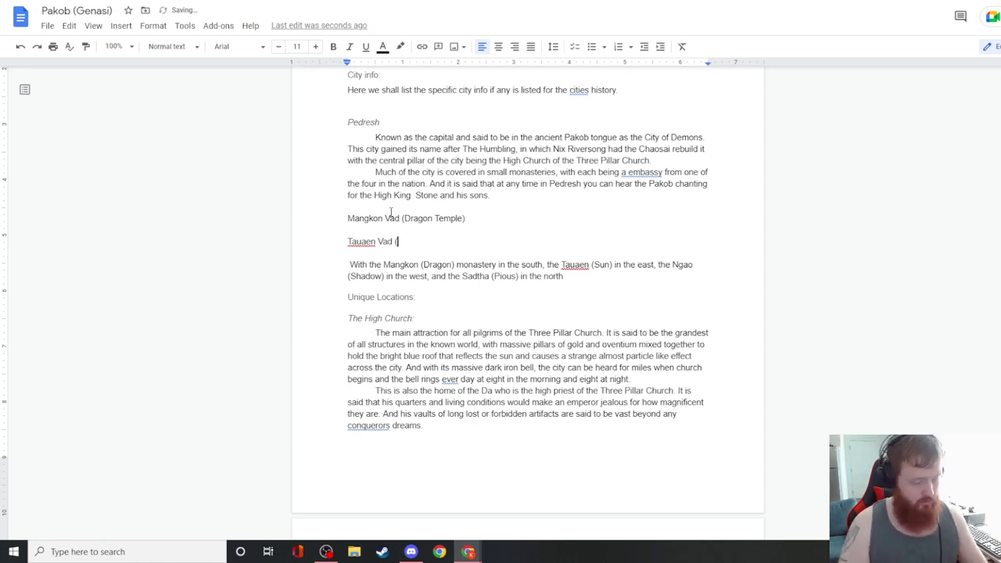
{"action": "type", "text": "Sun Temple)"}
{"action": "key", "text": "Return"}
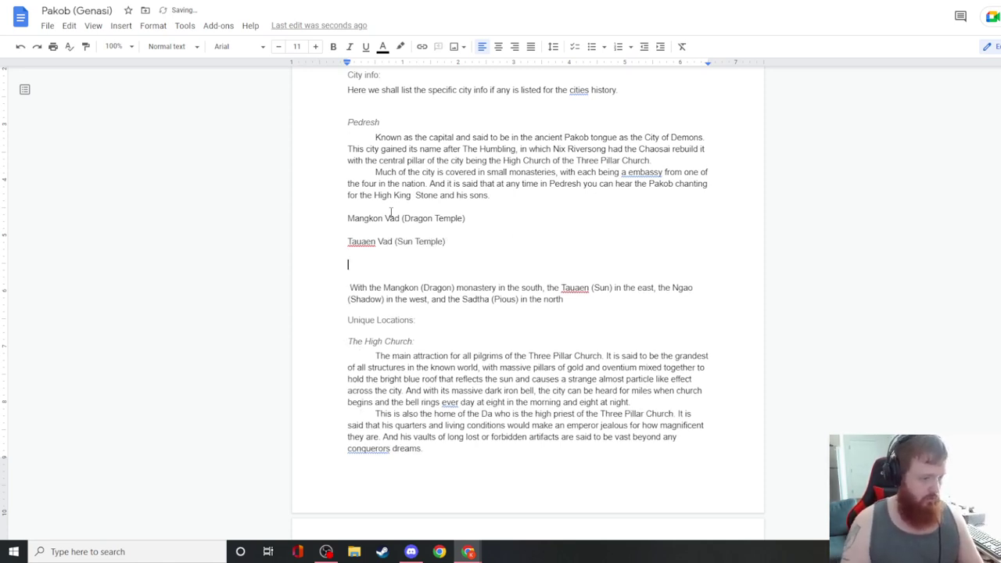
- Add the city title "Ngao Vad (Shadow Temple)" below the Tauaen Vad title, followed by a blank line
{"action": "type", "text": "Ngao"}
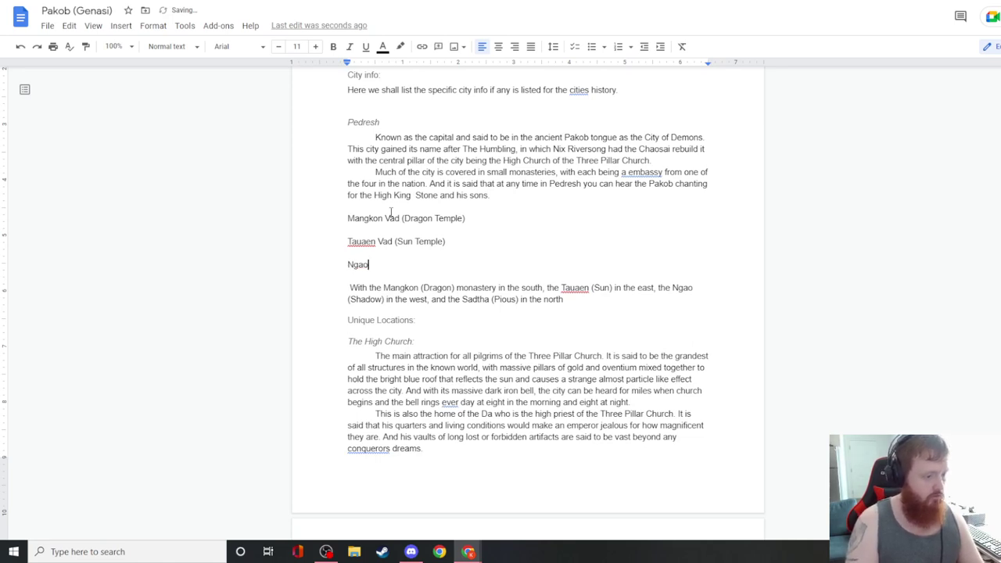
{"action": "type", "text": " Vad "}
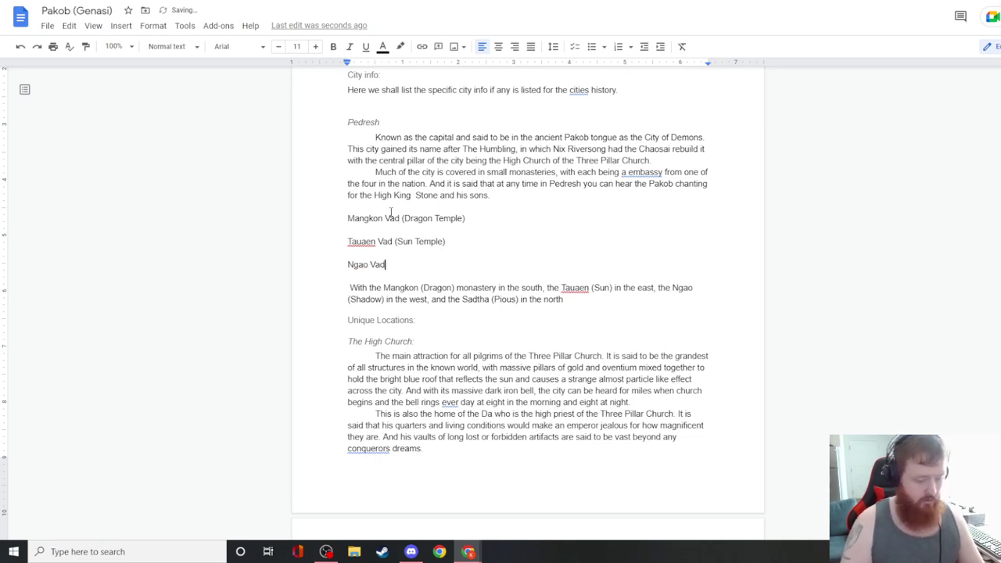
{"action": "type", "text": "(Shado"}
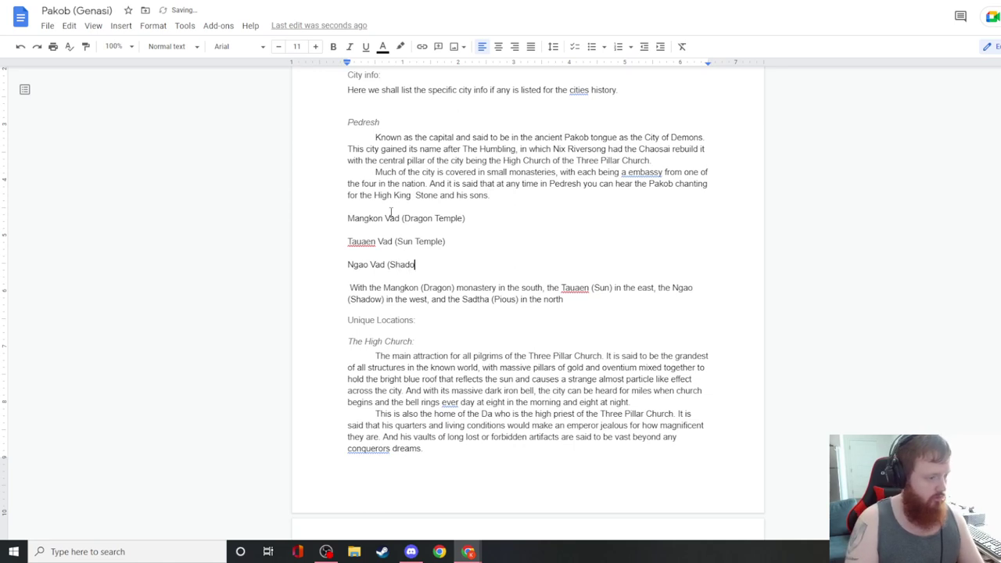
{"action": "type", "text": "w Temple)"}
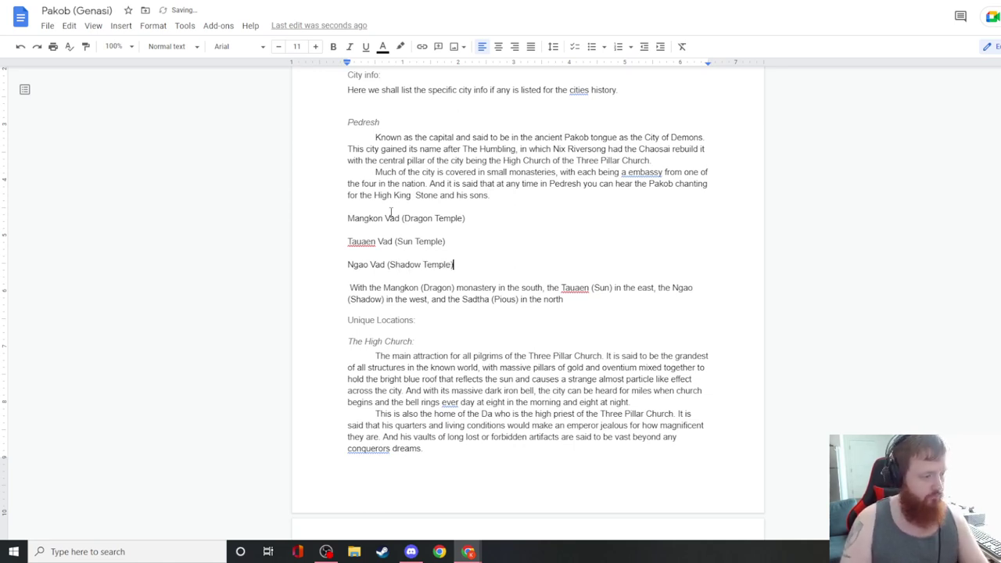
{"action": "key", "text": "Return"}
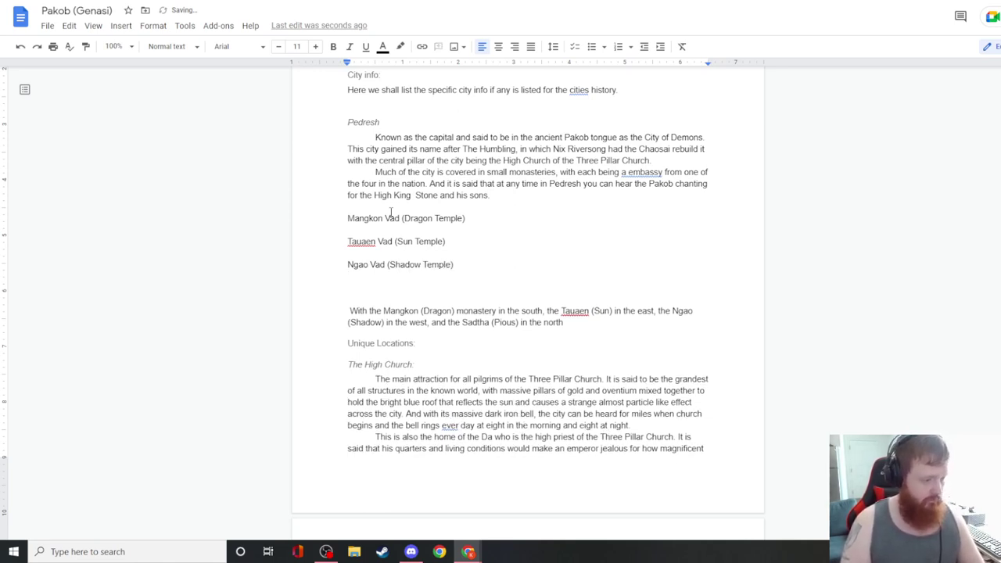
- Add the city title "Sadtha Vad (Pious Temple)" below the Ngao Vad title
{"action": "type", "text": "Sadtha"}
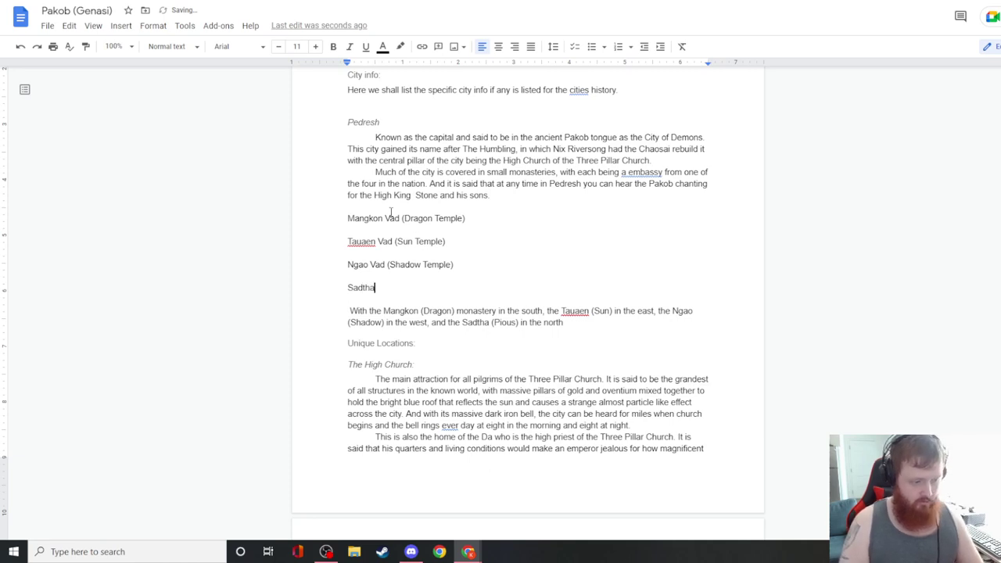
{"action": "type", "text": " Vad ("}
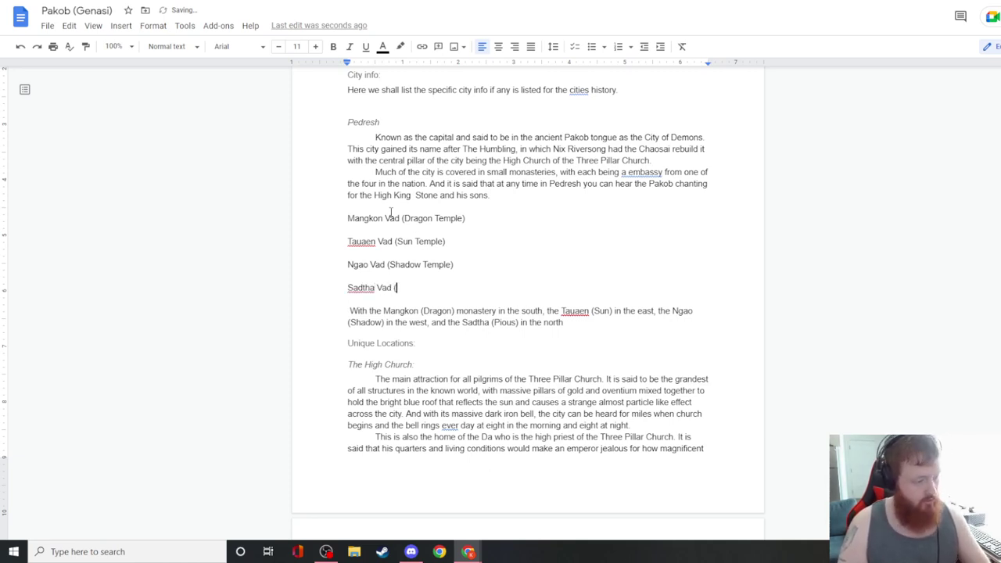
{"action": "type", "text": "Pious "}
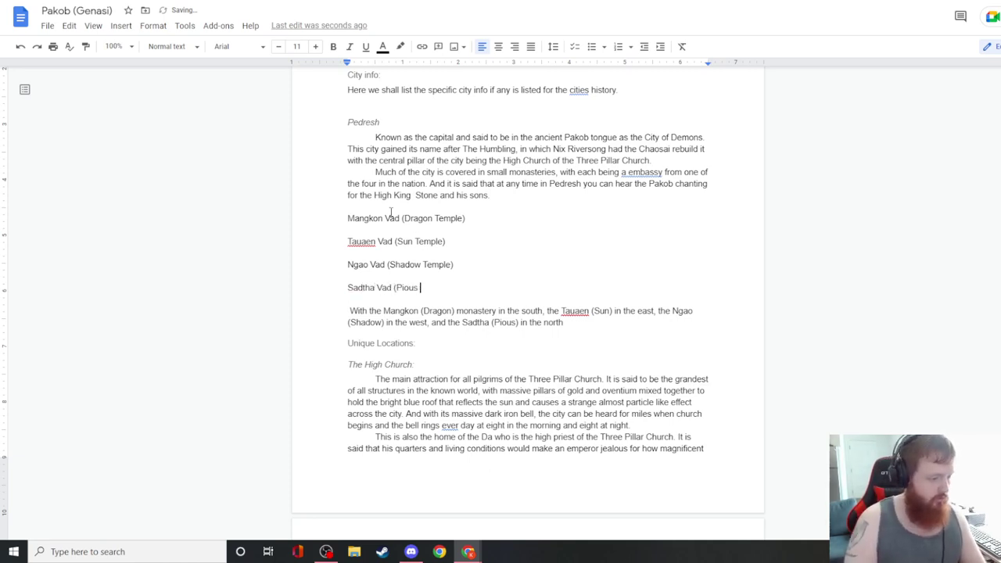
{"action": "type", "text": "Temple)"}
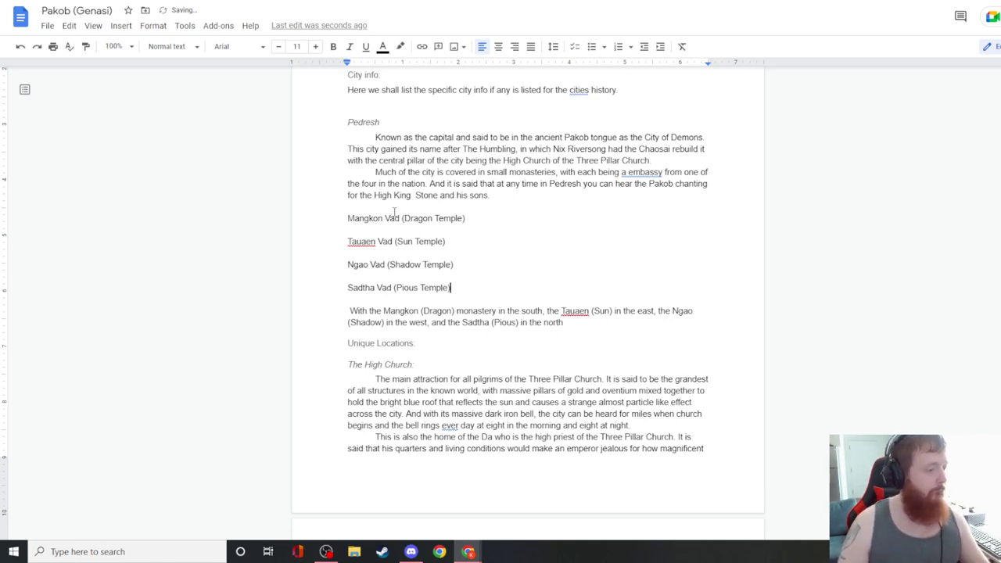
- Begin an indented description under Mangkon Vad with "Said to be a single temple with a large city wrapped around it like the others."
{"action": "left_click", "coordinate": [467, 219]}
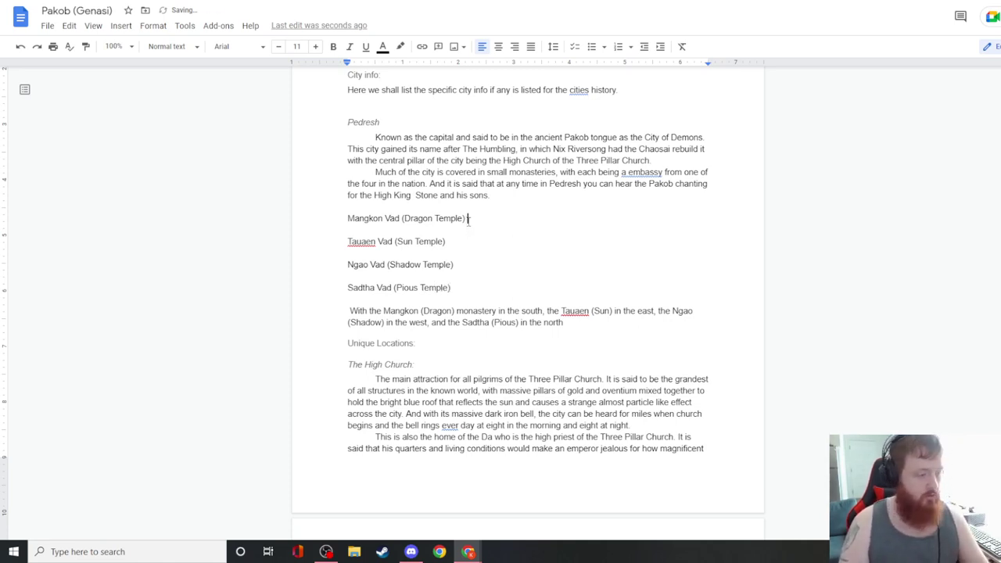
{"action": "key", "text": "Return"}
{"action": "type", "text": "Said to be"}
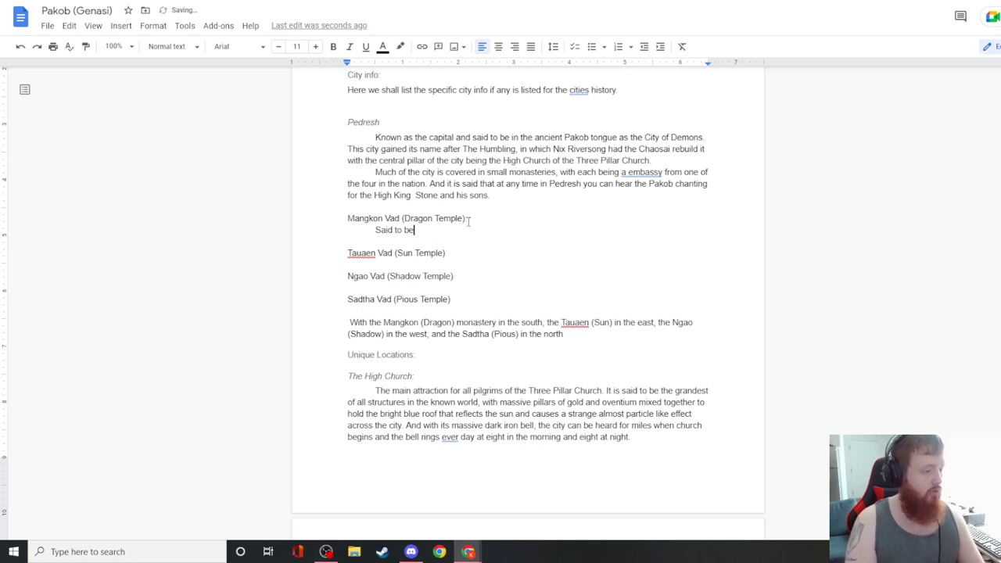
{"action": "type", "text": " a sing"}
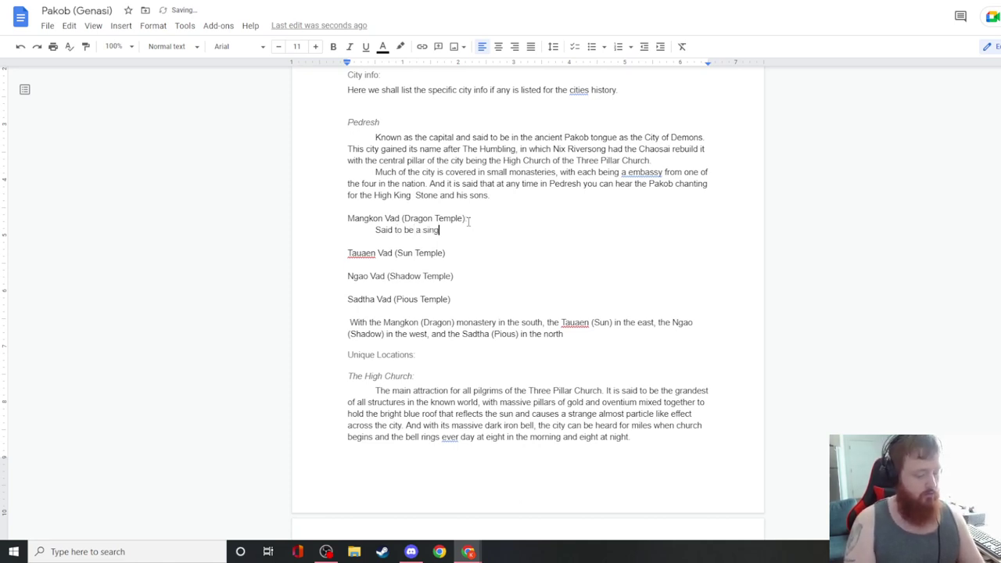
{"action": "type", "text": "le temple with a la"}
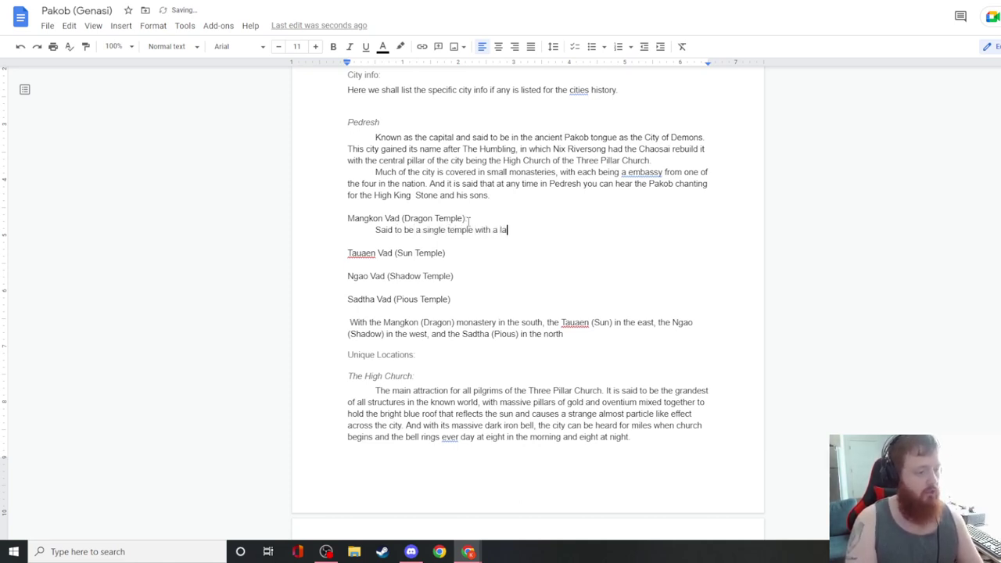
{"action": "type", "text": "rge city wra"}
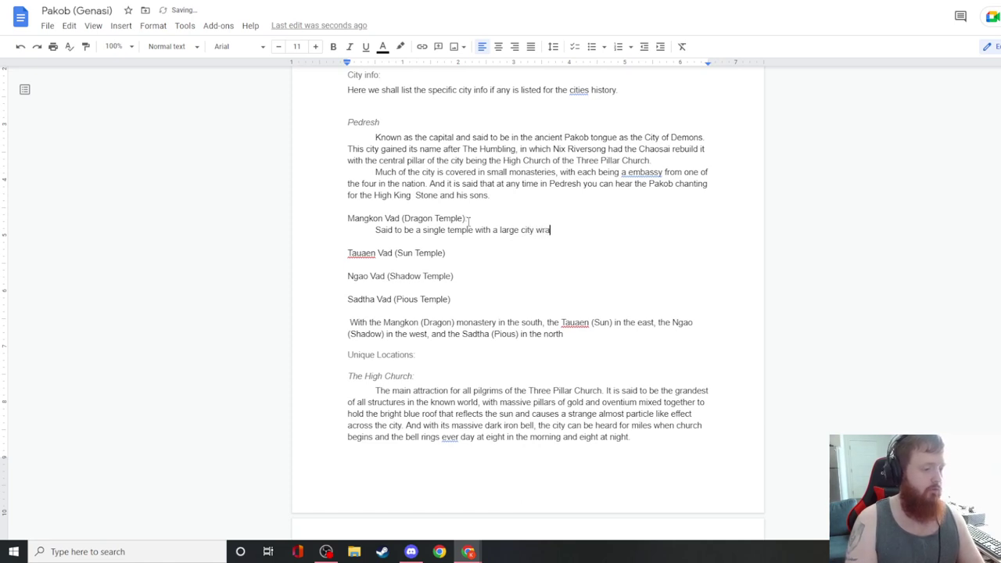
{"action": "type", "text": "pped around it lik"}
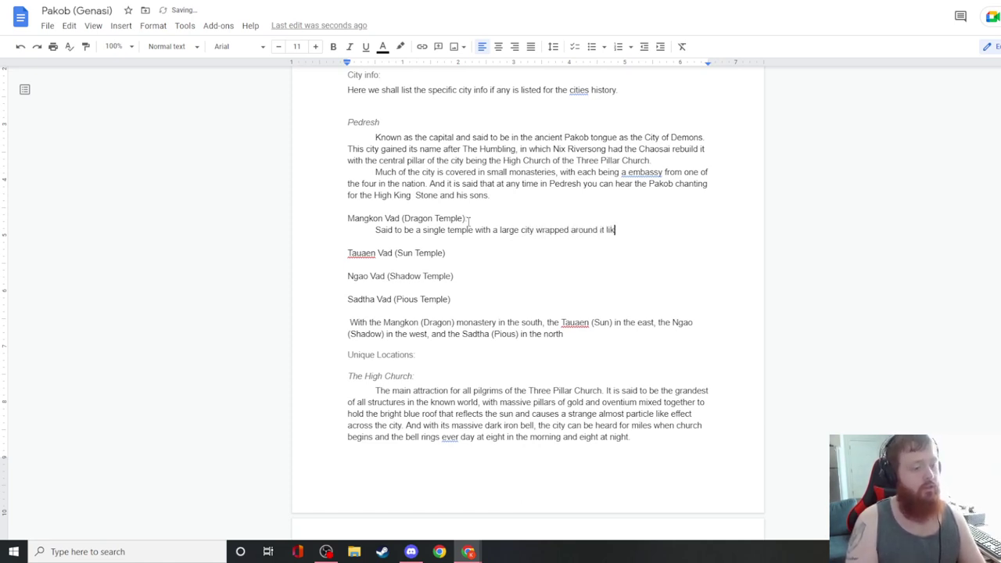
{"action": "type", "text": "e the others. Th"}
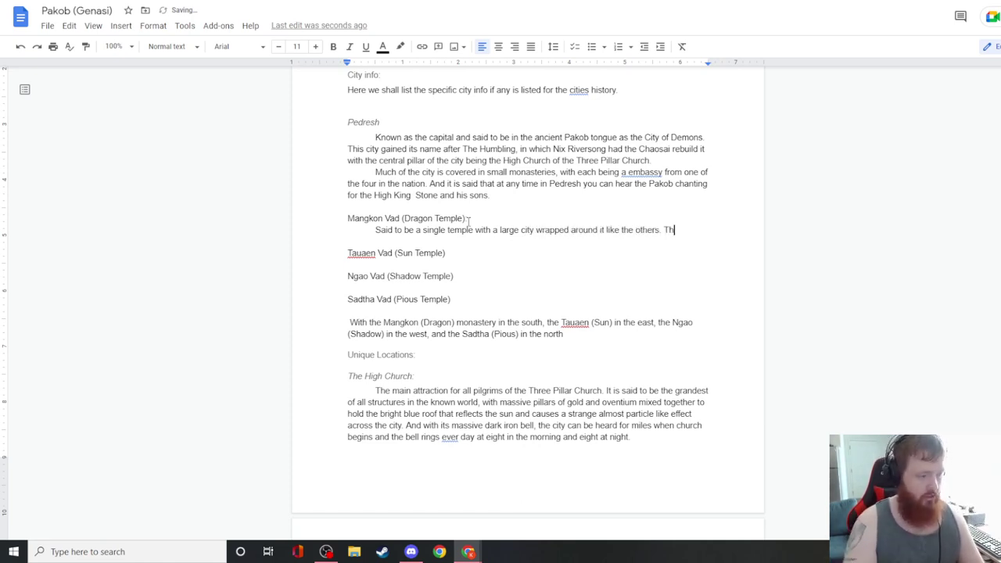
- Continue the Mangkon Vad description with "The Mangkon Vad reaches far beyond the eyes of a normal commoner."
{"action": "type", "text": "e Mang"}
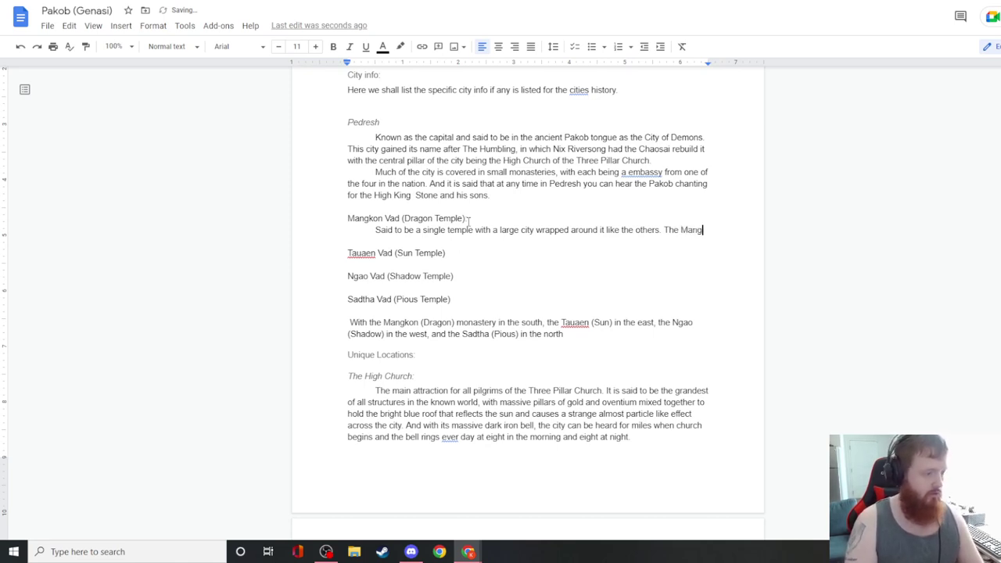
{"action": "type", "text": "kon Va"}
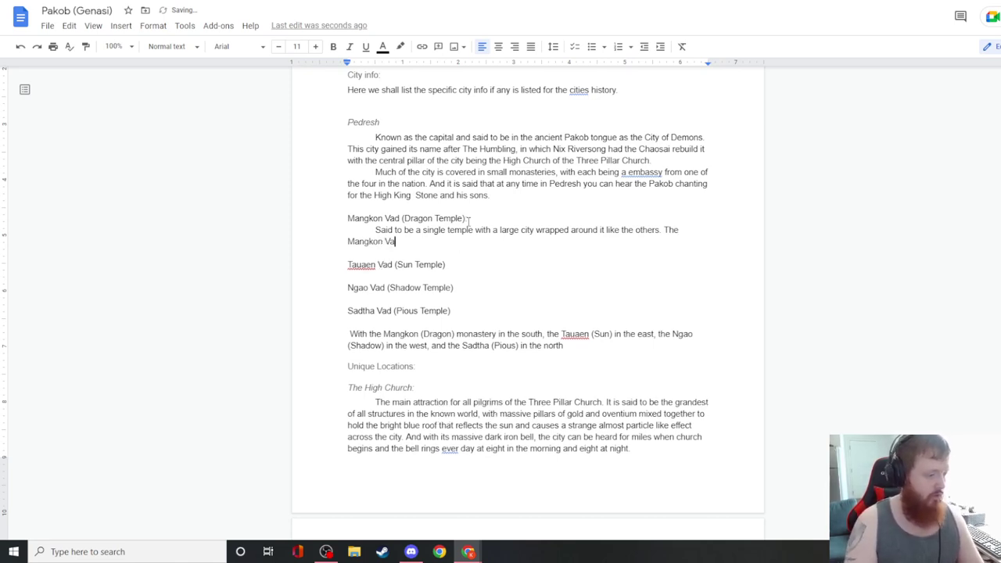
{"action": "type", "text": "d reaches"}
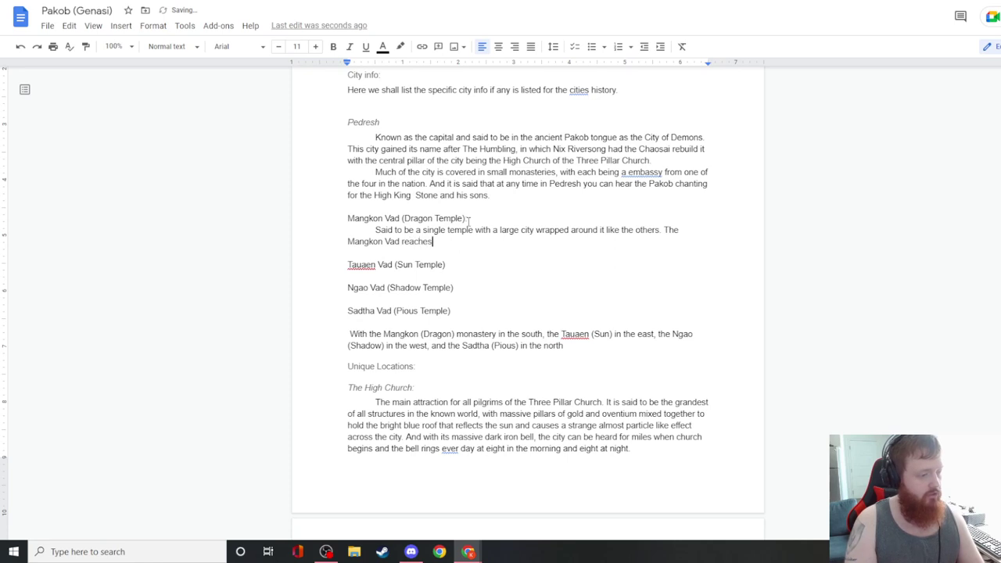
{"action": "type", "text": " far beyond the"}
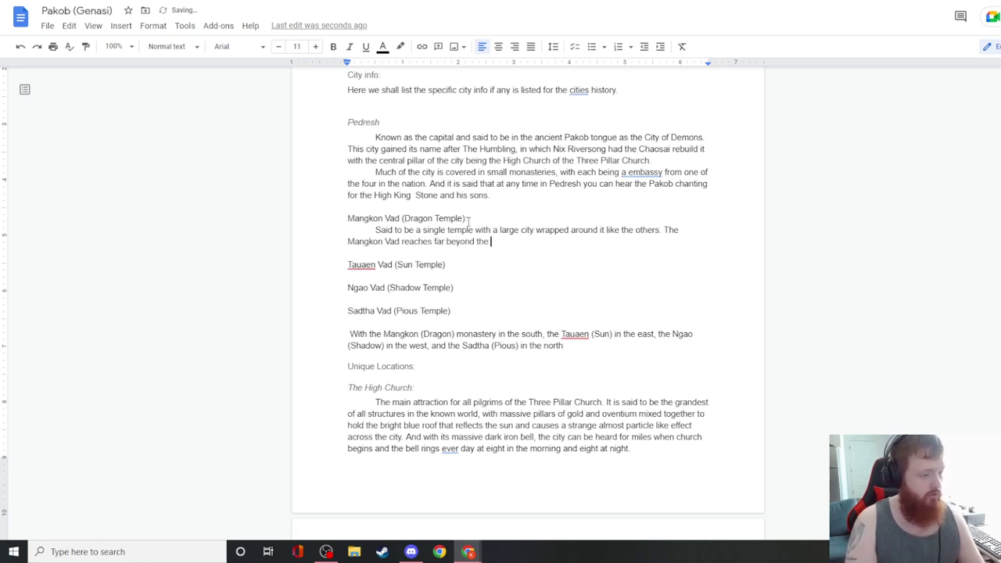
{"action": "type", "text": " eyes of a normal "}
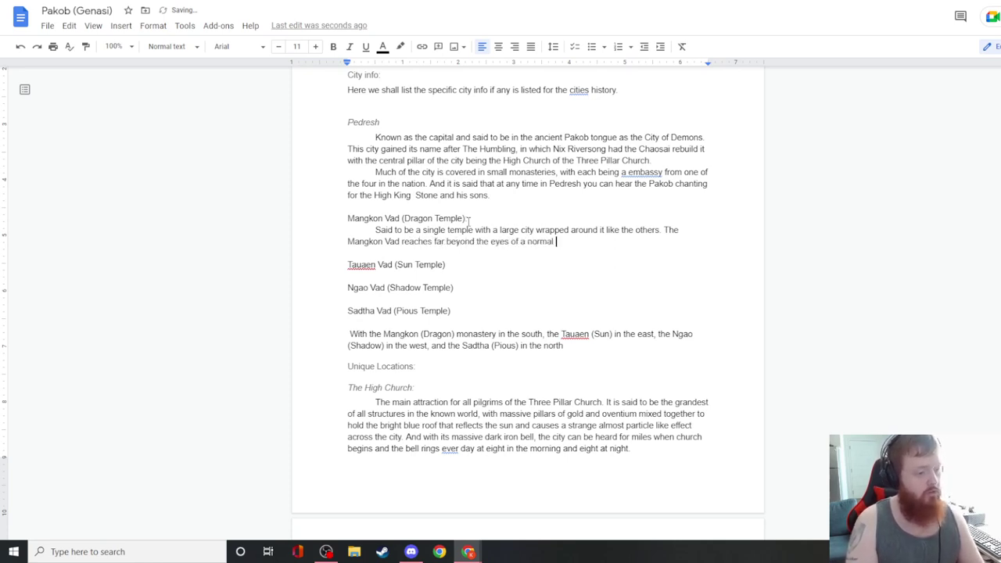
{"action": "type", "text": "commoner. And is"}
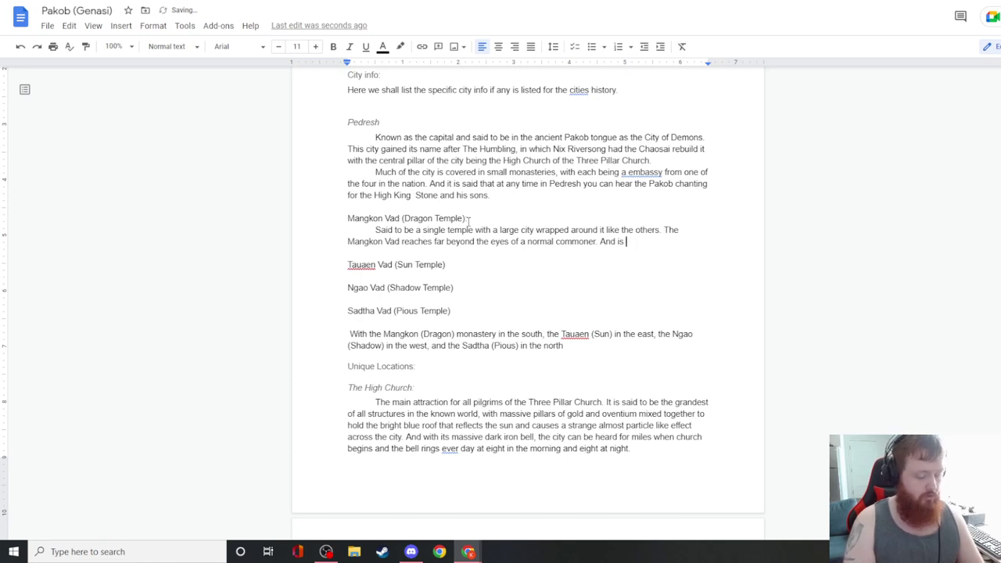
- Extend the sentence starting "And is" in the Mangkon Vad description with "seen as a single white almost pyramid"
{"action": "type", "text": " seen as a si"}
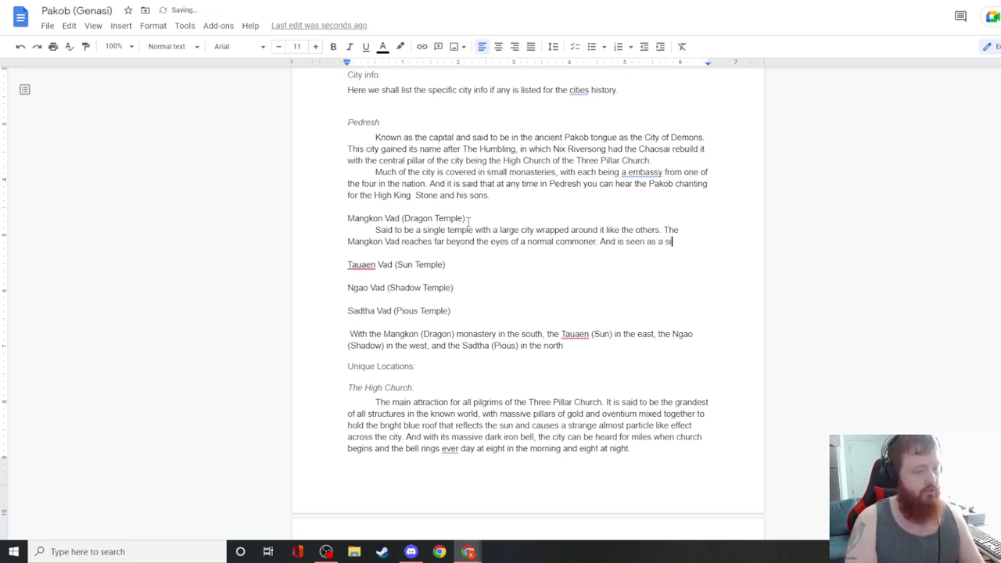
{"action": "type", "text": "ngle white "}
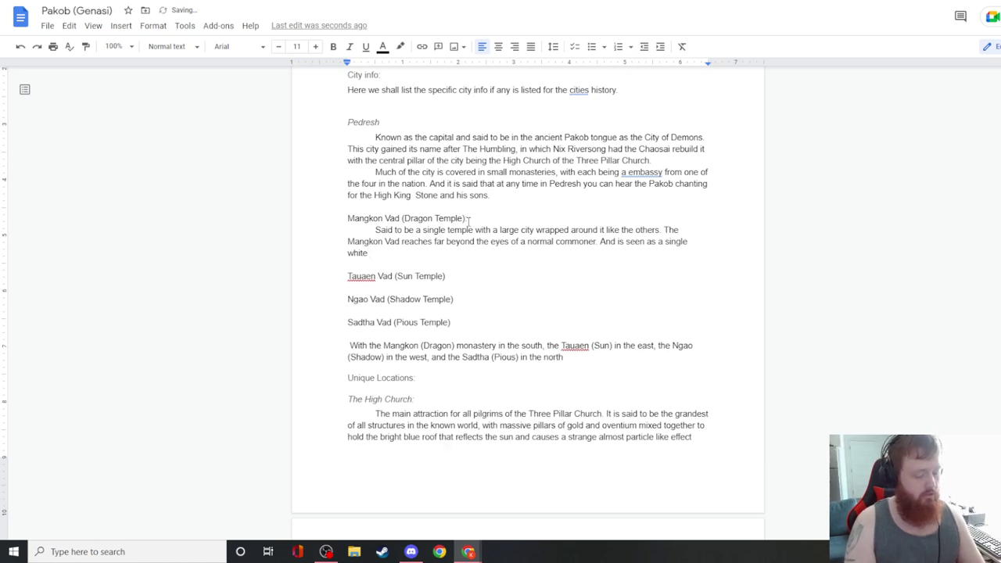
{"action": "type", "text": "almost per"}
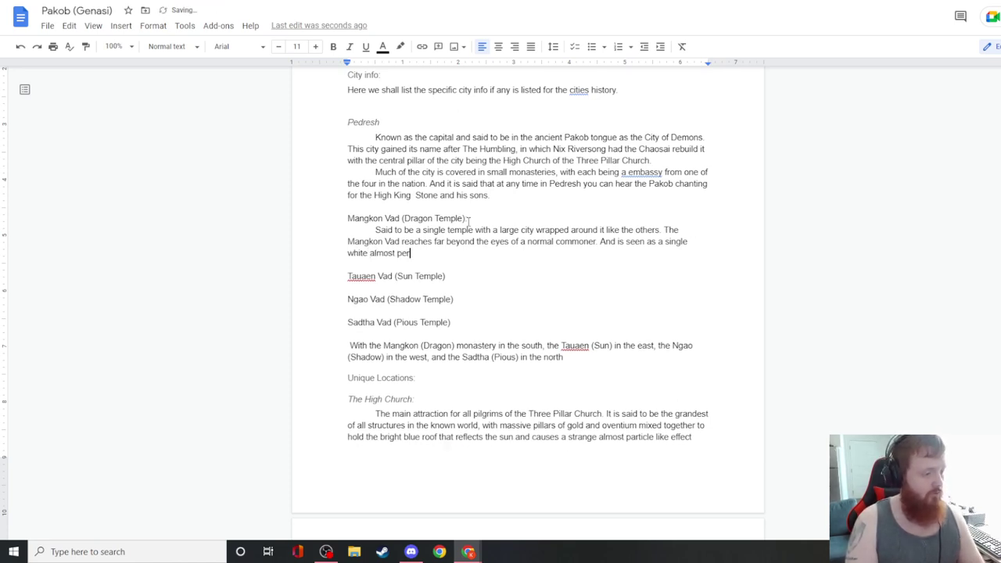
{"action": "key", "text": "BackSpace"}
{"action": "key", "text": "BackSpace"}
{"action": "type", "text": "yramid"}
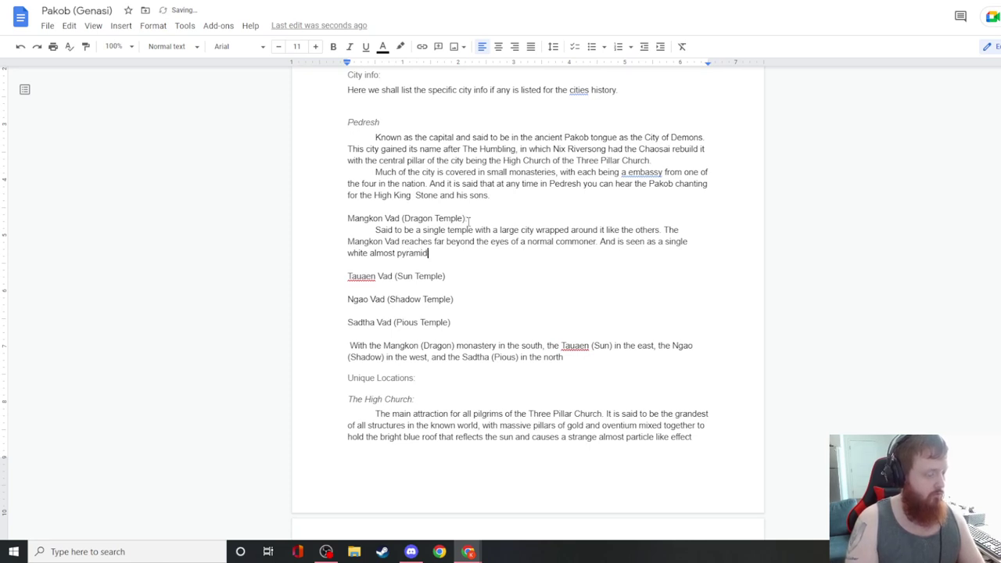
- Continue the pyramid sentence with "that has a large jade dragon that was carved by the first"
{"action": "type", "text": " that h"}
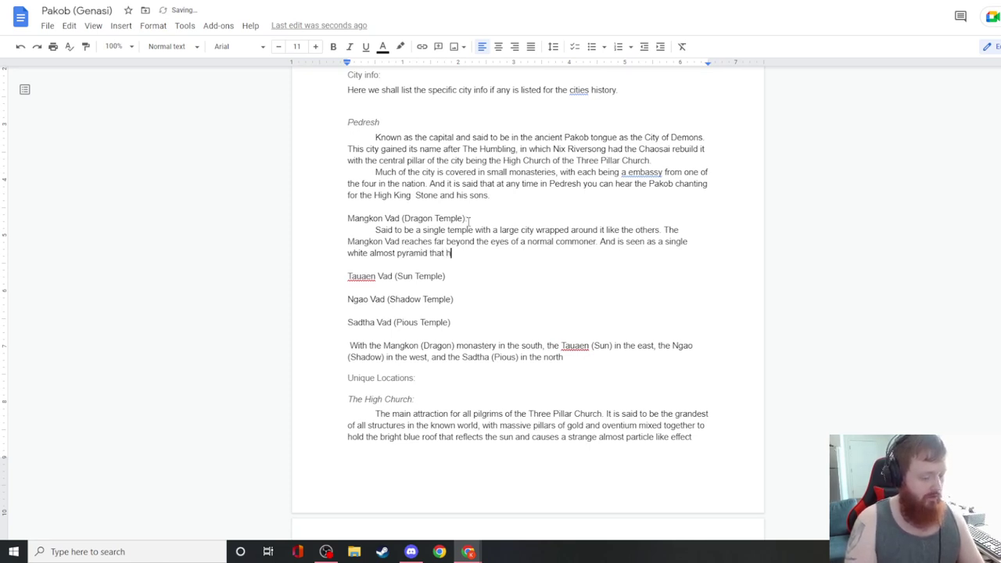
{"action": "type", "text": "as a l"}
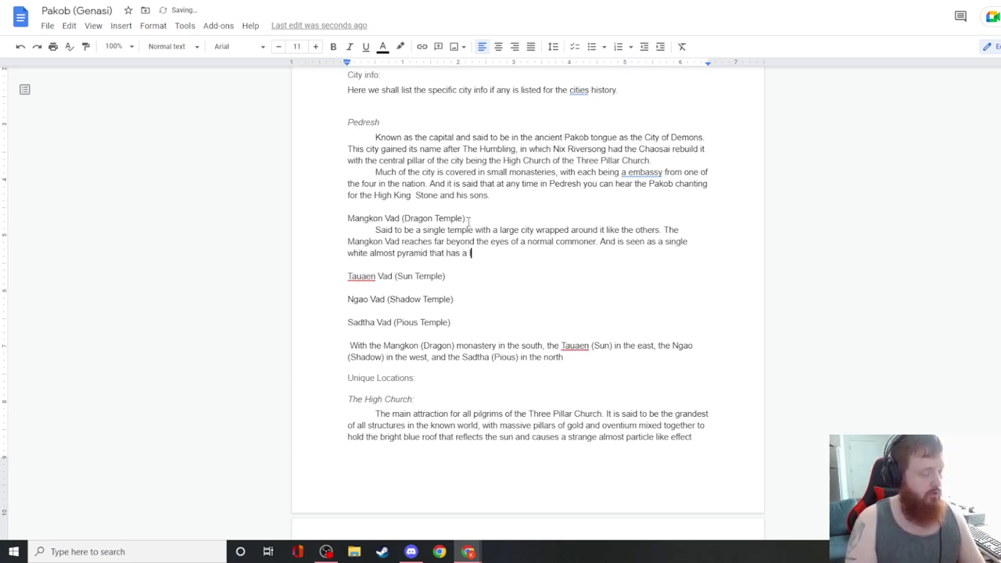
{"action": "type", "text": "arge jade "}
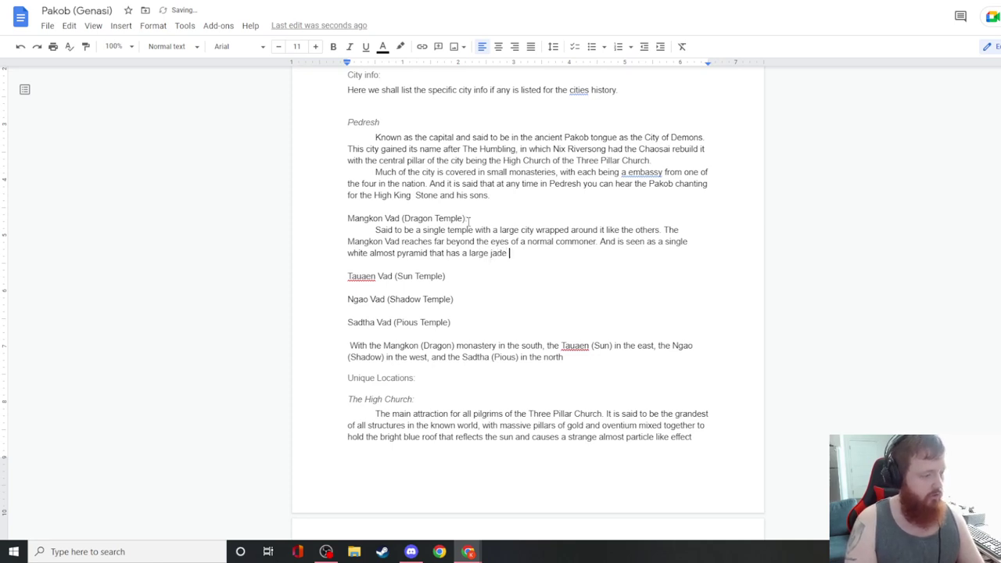
{"action": "type", "text": "dragon th"}
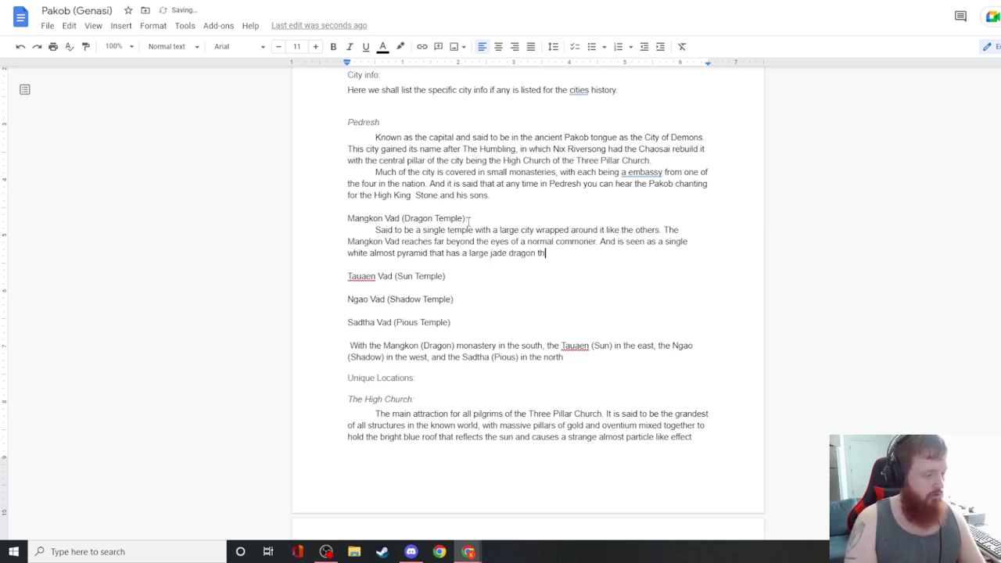
{"action": "type", "text": "at was carved by the first"}
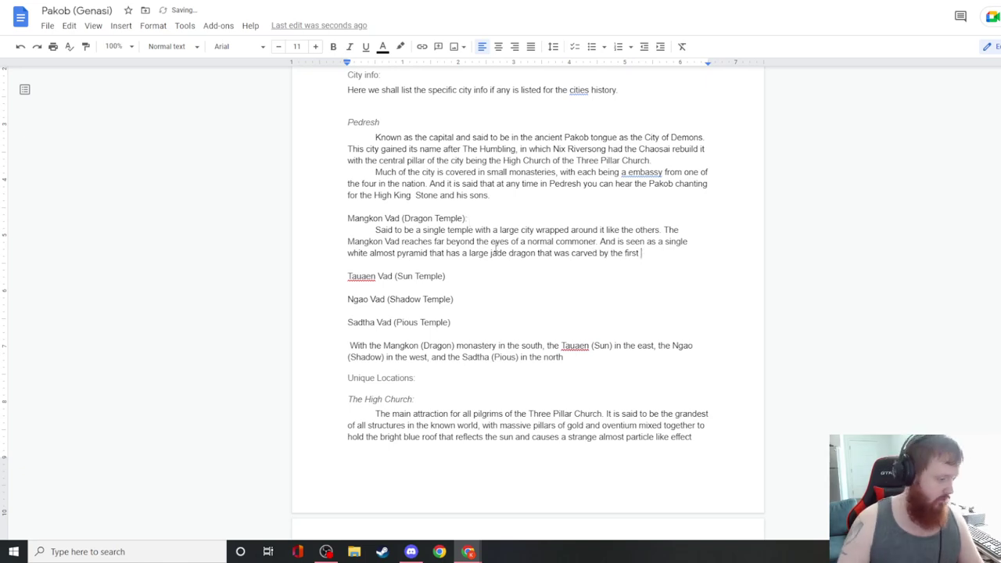
- Copy the term "Athi Kan Bodi" from the Abbot section and paste it after "carved by the first" in the Mangkon Vad description
{"action": "scroll", "coordinate": [496, 314], "scroll_direction": "down", "scroll_amount": 15}
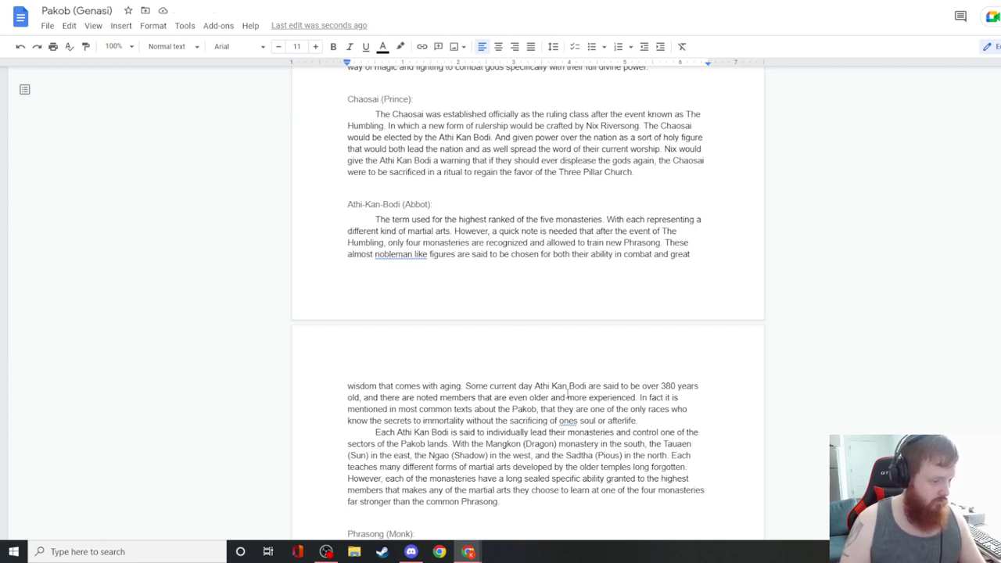
{"action": "left_click", "coordinate": [586, 386]}
{"action": "left_click_drag", "start_coordinate": [587, 387], "coordinate": [535, 382]}
{"action": "key", "text": "ctrl+c"}
{"action": "scroll", "coordinate": [535, 382], "scroll_direction": "up", "scroll_amount": 15}
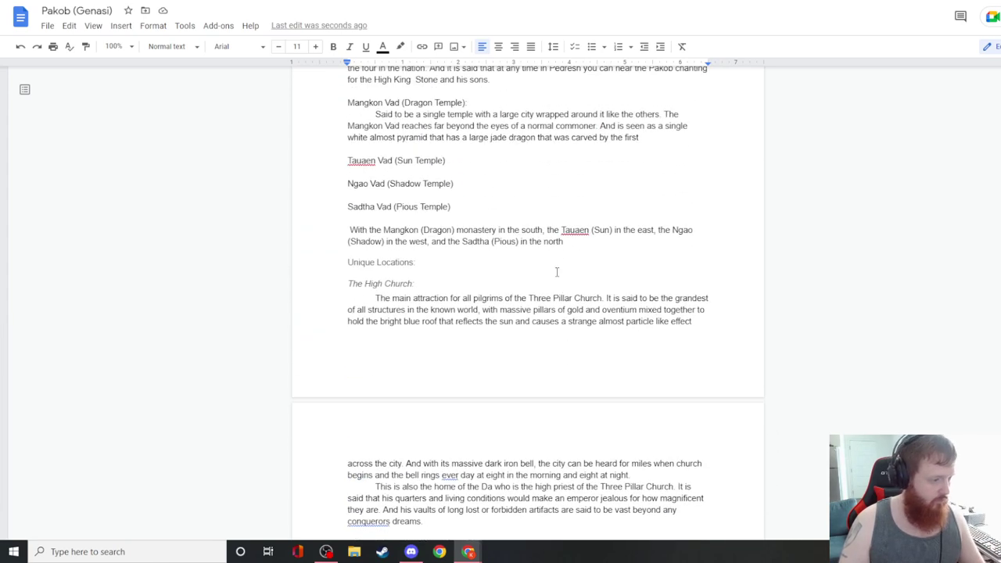
{"action": "left_click", "coordinate": [652, 137]}
{"action": "key", "text": "ctrl+v"}
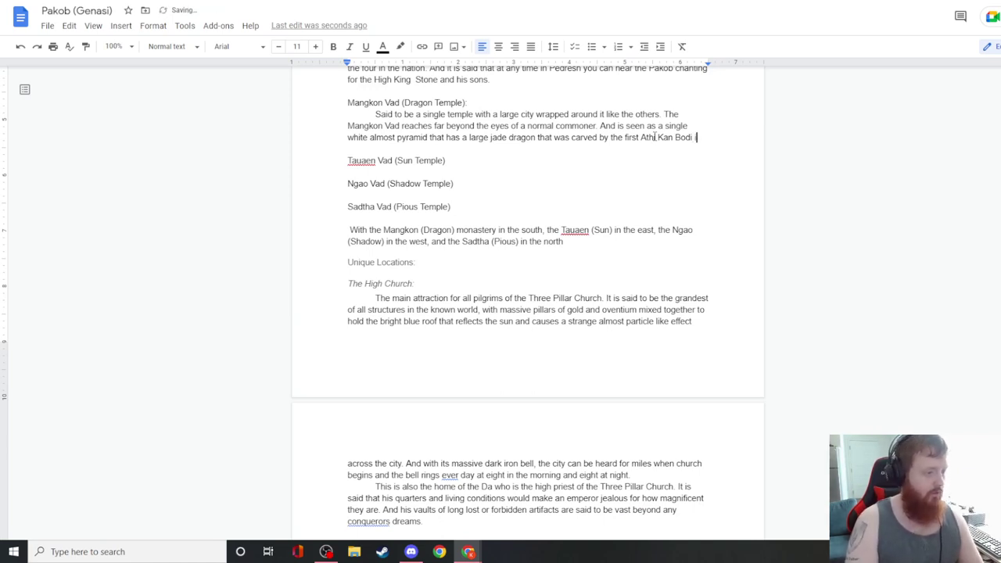
- Finish the sentence with "in the shape of one of the last jade dragons known to walk Silencia before the splitting."
{"action": "type", "text": "in the shape of "}
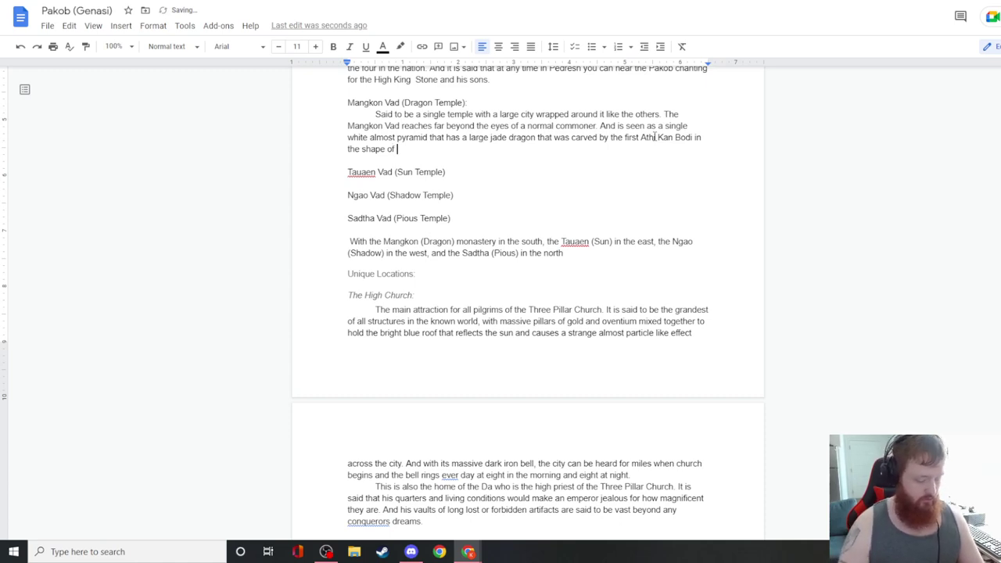
{"action": "type", "text": "one"}
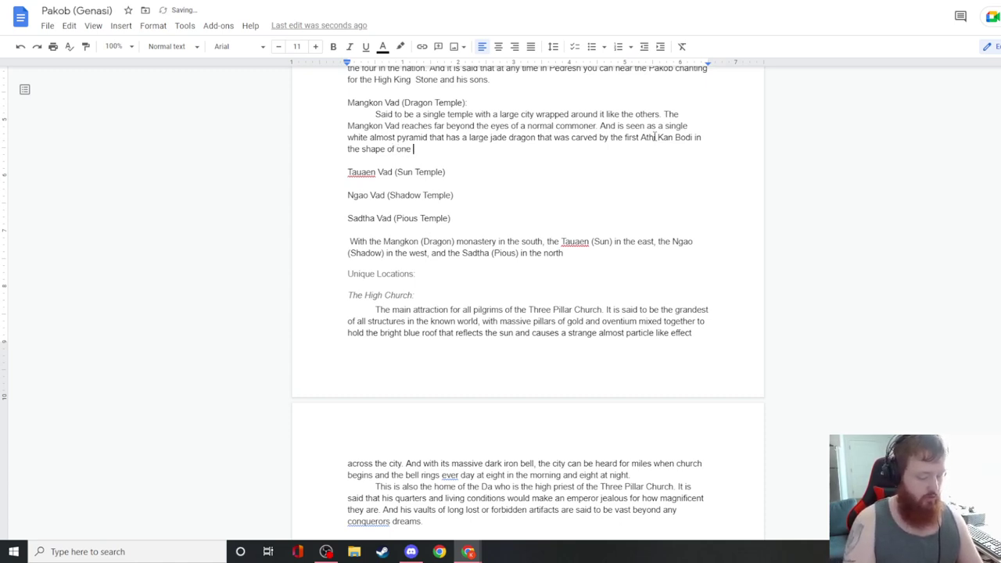
{"action": "key", "text": "BackSpace"}
{"action": "key", "text": "BackSpace"}
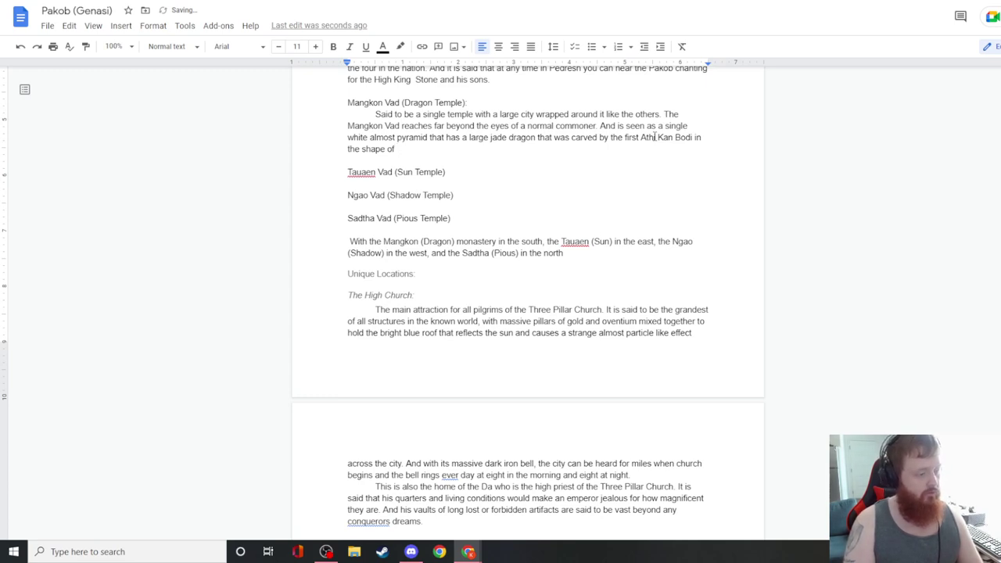
{"action": "type", "text": "one of the last jade dragons known to w"}
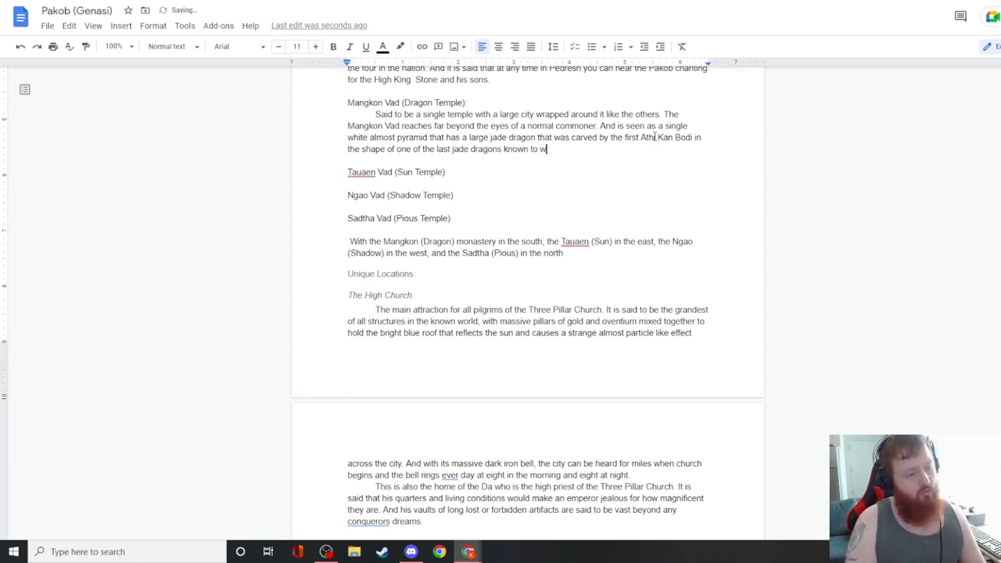
{"action": "type", "text": "alk Silencia before the"}
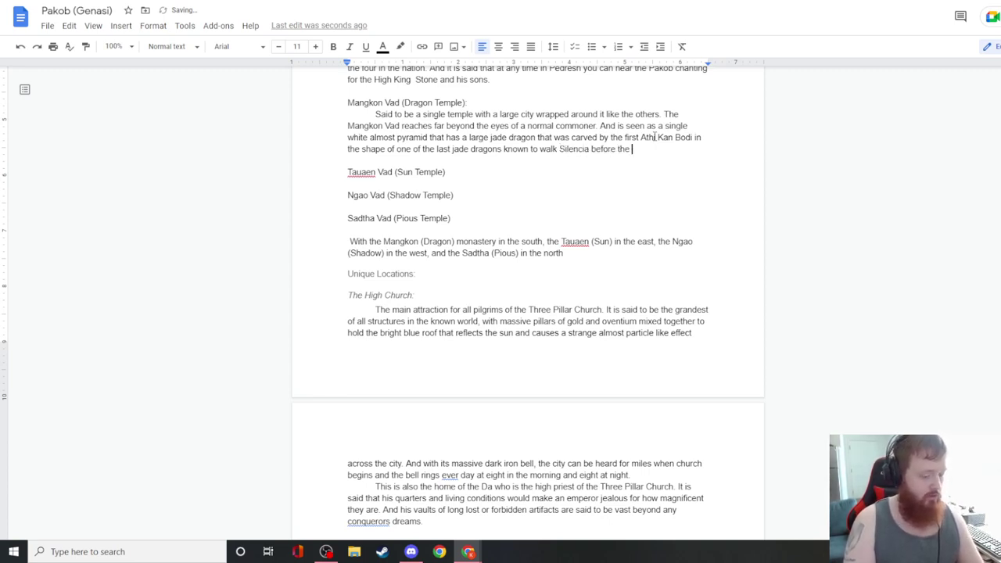
{"action": "type", "text": " splitting."}
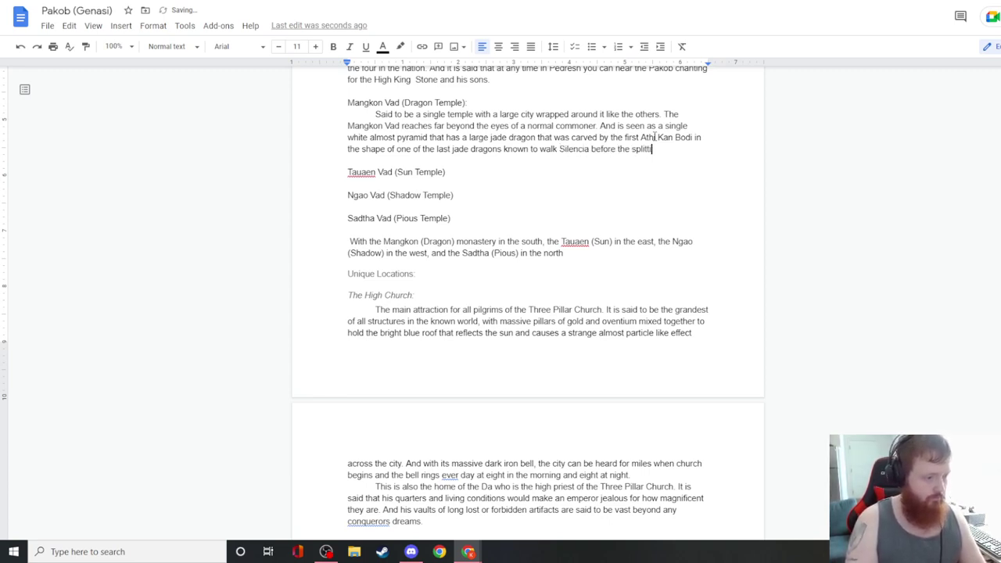
- Format the "Mangkon Vad (Dragon Temple):" title as Heading 6
{"action": "left_click", "coordinate": [473, 102]}
{"action": "left_click_drag", "start_coordinate": [473, 101], "coordinate": [349, 102]}
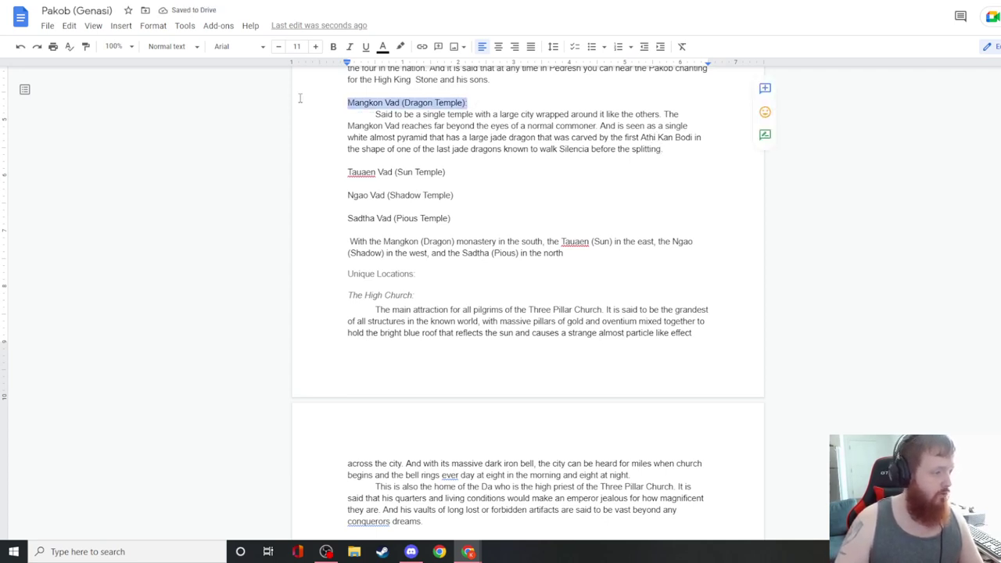
{"action": "left_click", "coordinate": [172, 47]}
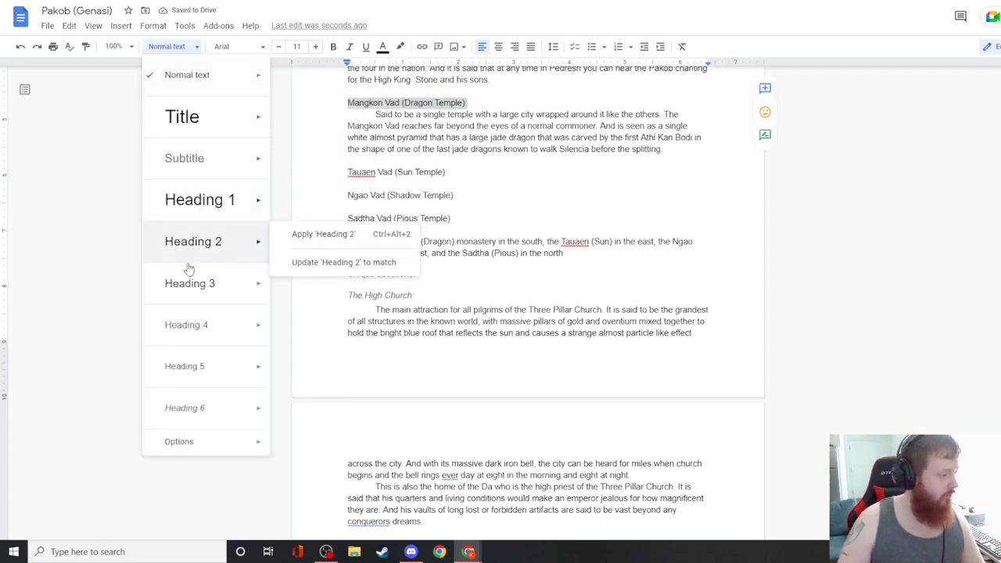
{"action": "left_click", "coordinate": [192, 408]}
- Add a colon after the "Tauaen Vad (Sun Temple)" title and insert an empty line below it
{"action": "left_click", "coordinate": [460, 184]}
{"action": "type", "text": ":"}
{"action": "key", "text": "Return"}
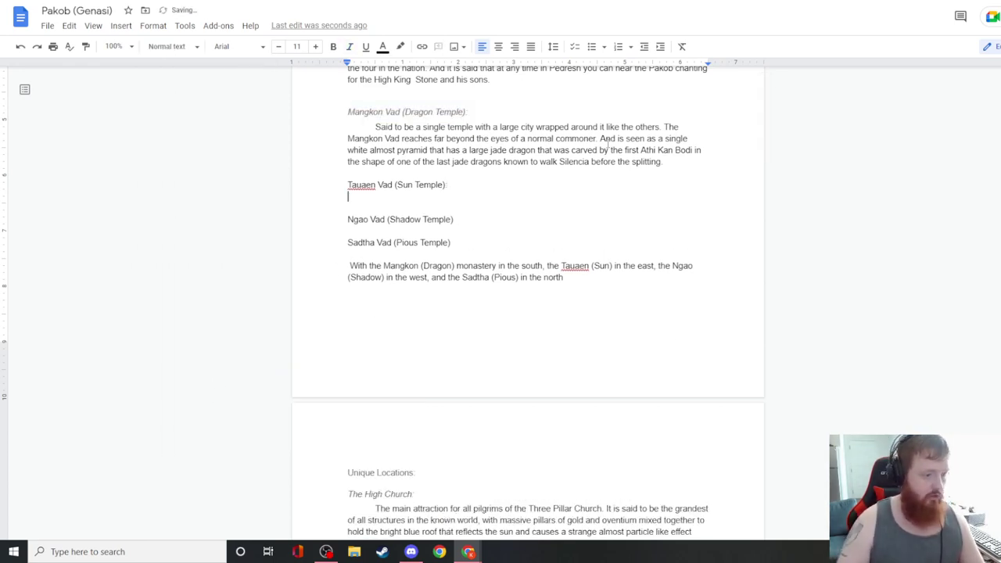
- Start a second Mangkon Vad paragraph with "This temple lays the south and guards the massive river pass"
{"action": "left_click", "coordinate": [677, 161]}
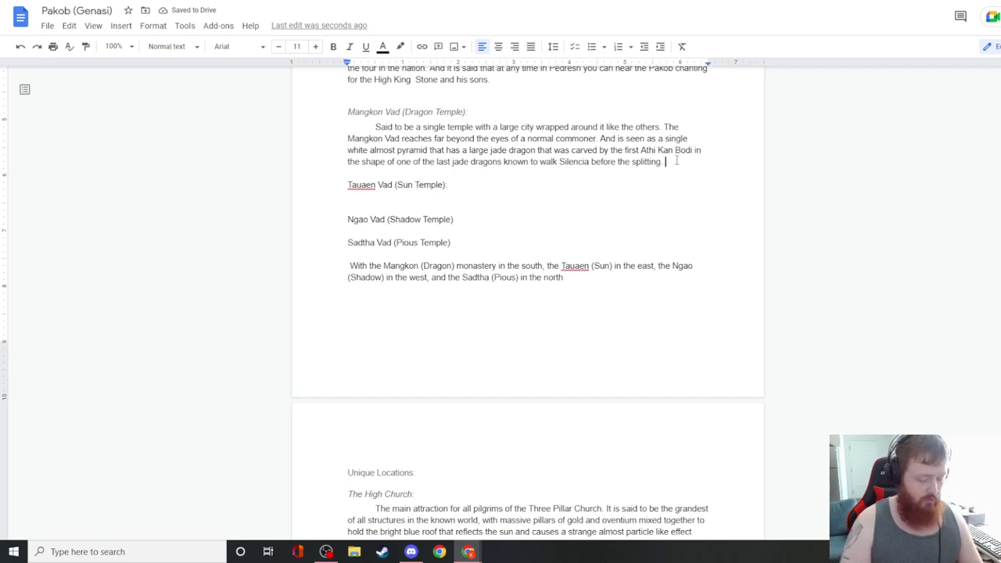
{"action": "key", "text": "Return"}
{"action": "type", "text": "This "}
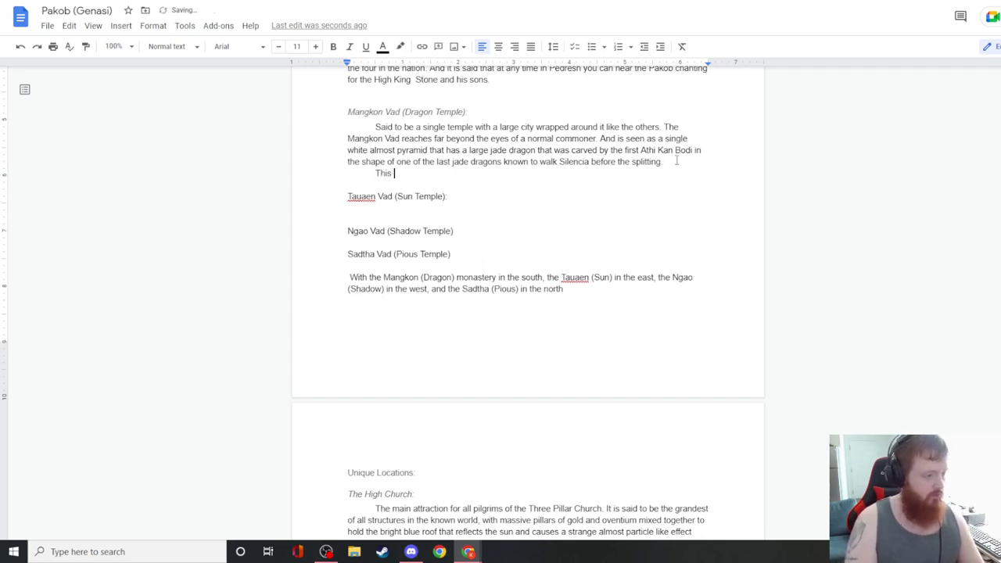
{"action": "type", "text": "temple lays "}
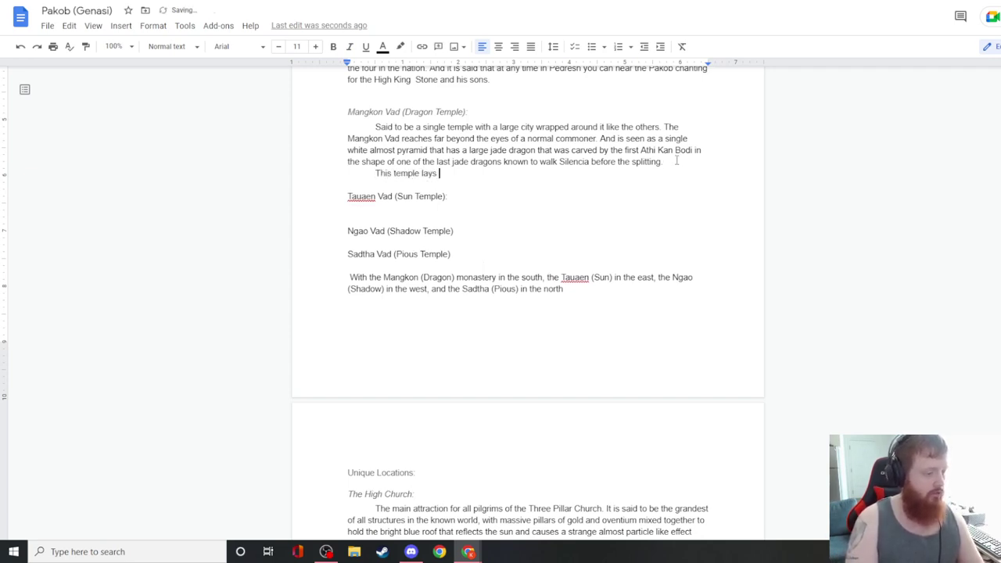
{"action": "type", "text": "the south and"}
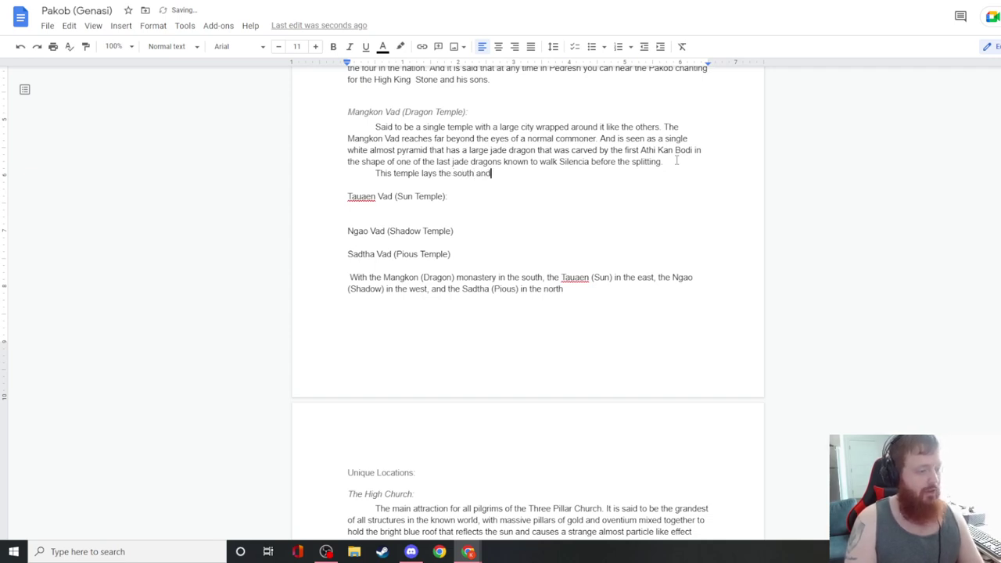
{"action": "type", "text": " guards the massive"}
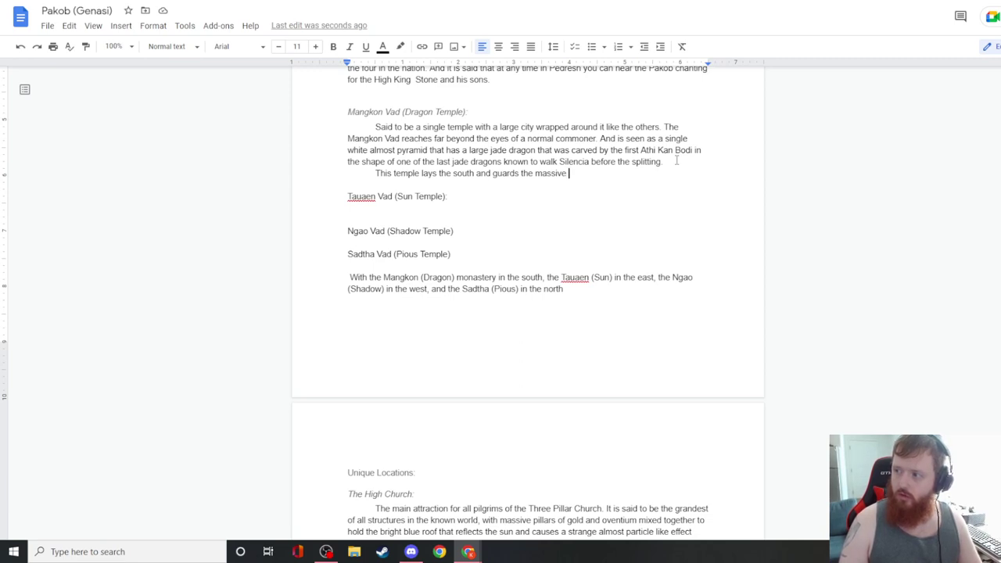
{"action": "type", "text": "river pas"}
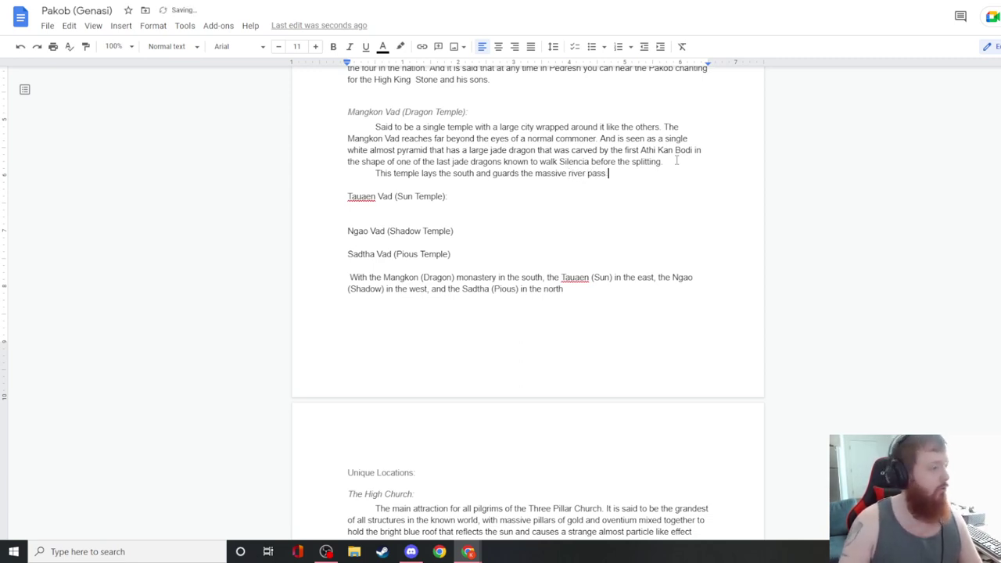
{"action": "type", "text": "s"}
- Switch to the Cities map image in Google Drive, look over the continents, and close the preview
{"action": "key", "text": "ctrl+Tab"}
{"action": "scroll", "coordinate": [325, 205], "scroll_direction": "down", "scroll_amount": 2}
{"action": "scroll", "coordinate": [325, 205], "scroll_direction": "down", "scroll_amount": 2}
{"action": "scroll", "coordinate": [325, 205], "scroll_direction": "up", "scroll_amount": 2}
{"action": "scroll", "coordinate": [325, 205], "scroll_direction": "down", "scroll_amount": 2}
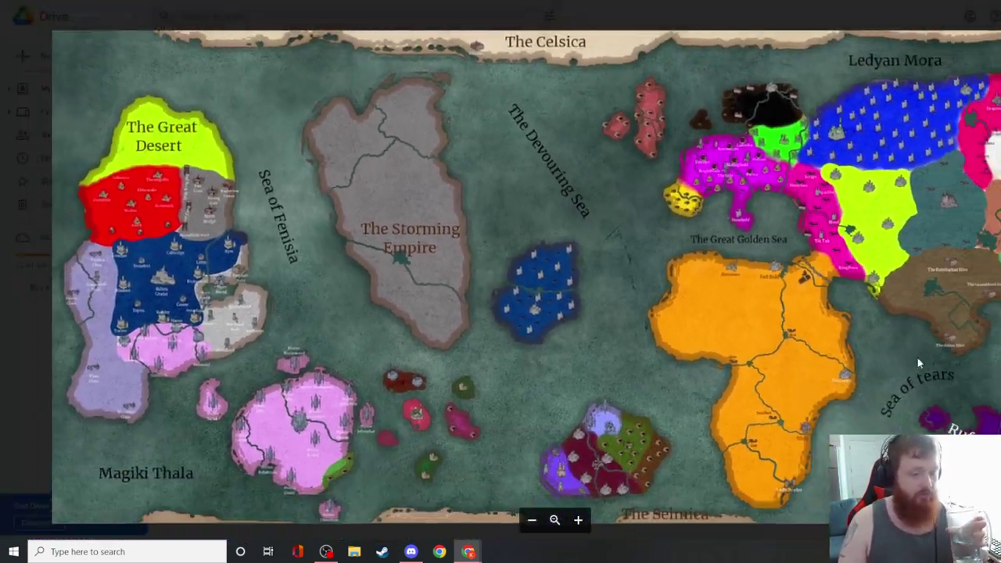
{"action": "key", "text": "Escape"}
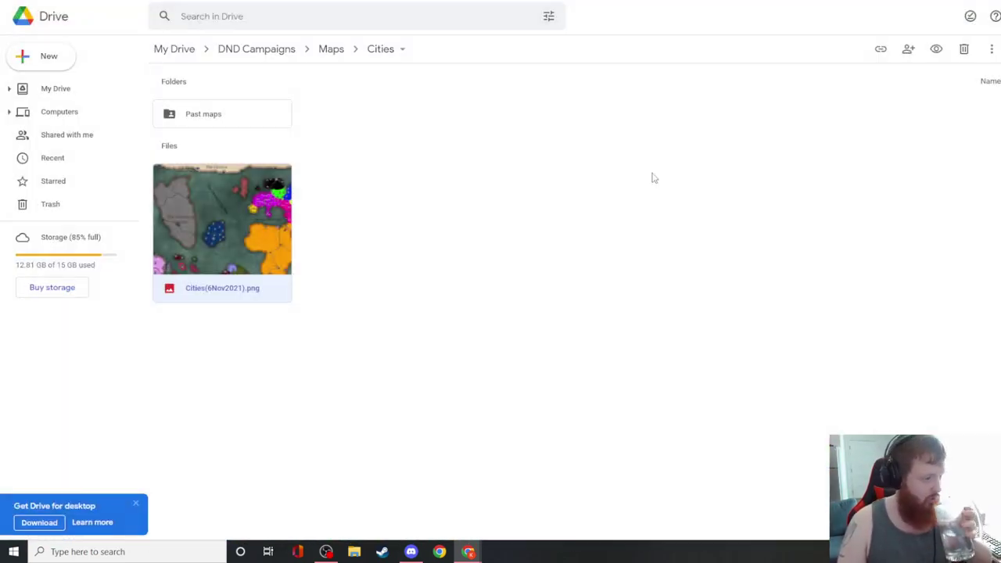
- Open "Geographical map With Cities.png" from the Geography map folder, examine the rivers south of Pedresh, and return to the Pakob document
{"action": "left_click", "coordinate": [329, 58]}
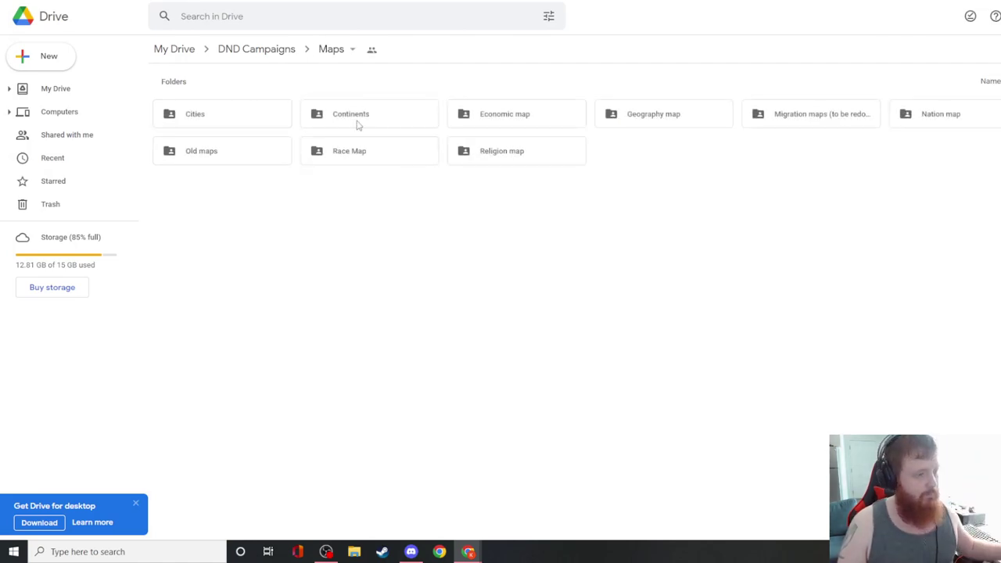
{"action": "double_click", "coordinate": [686, 121]}
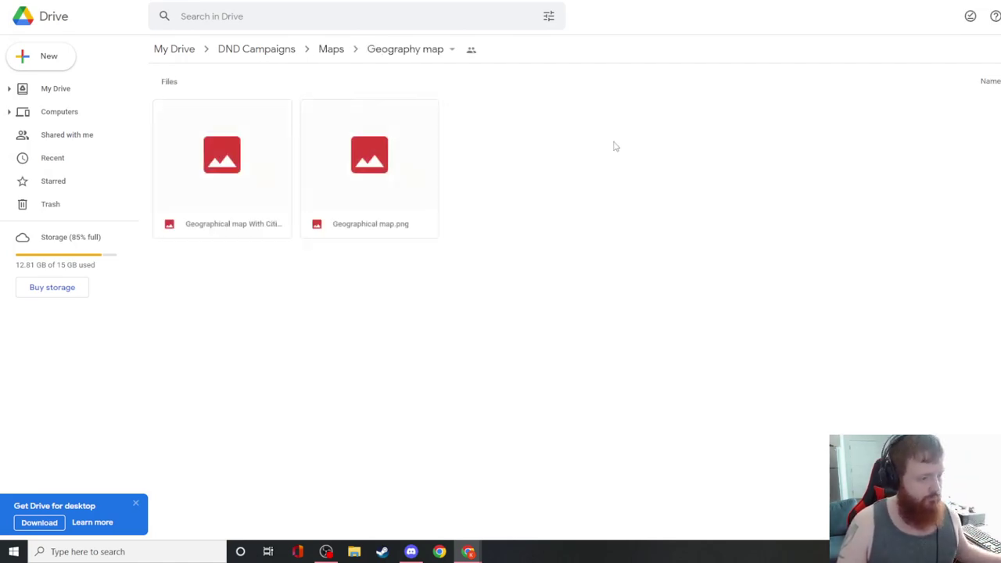
{"action": "double_click", "coordinate": [229, 158]}
{"action": "scroll", "coordinate": [913, 244], "scroll_direction": "up", "scroll_amount": 2}
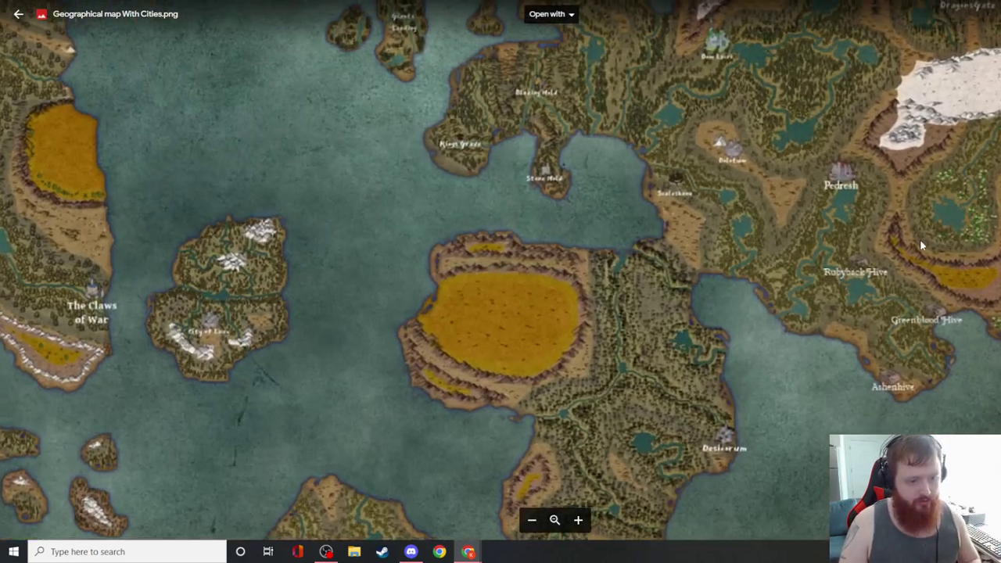
{"action": "scroll", "coordinate": [914, 245], "scroll_direction": "up", "scroll_amount": 2}
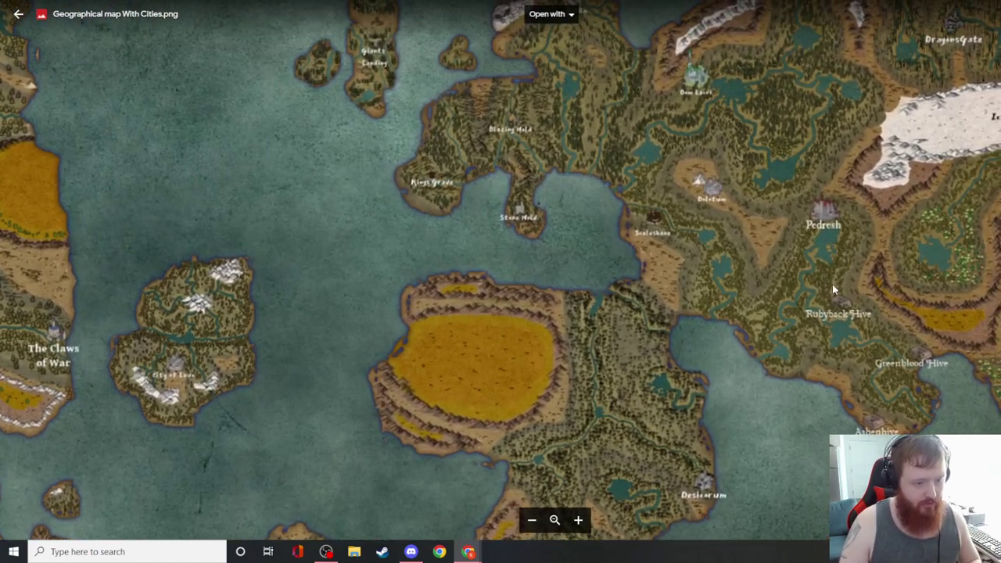
{"action": "scroll", "coordinate": [848, 301], "scroll_direction": "up", "scroll_amount": 2}
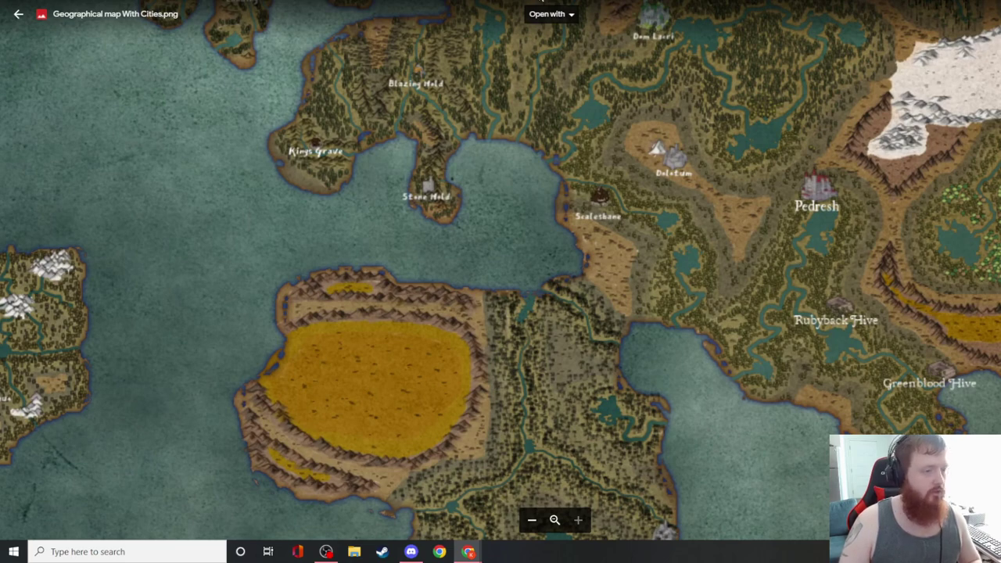
{"action": "key", "text": "ctrl+Tab"}
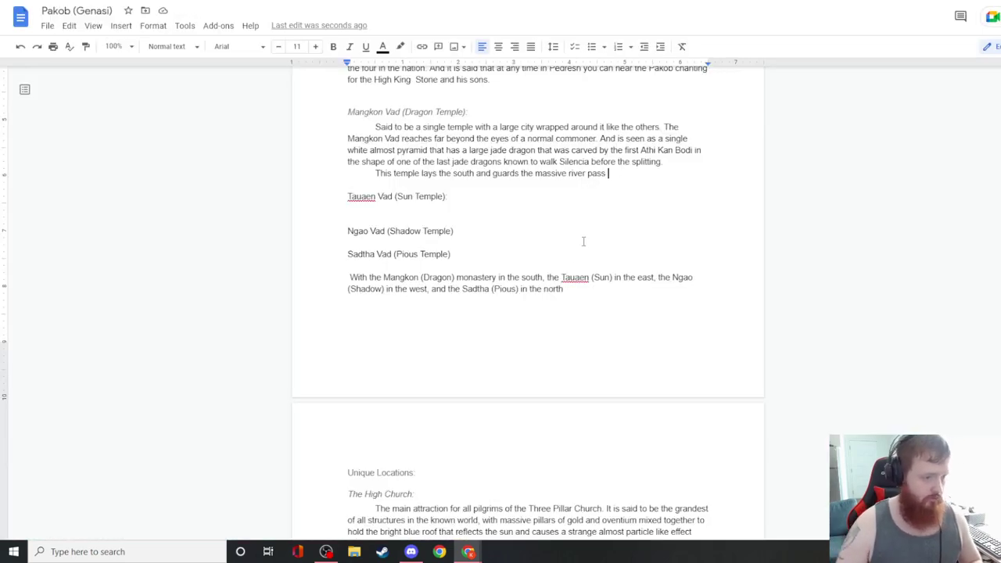
- Complete the river pass sentence with "that the Yuan Ti Hives are known to traverse." and begin "And it is said the Mangkon Vad has a"
{"action": "type", "text": "that the"}
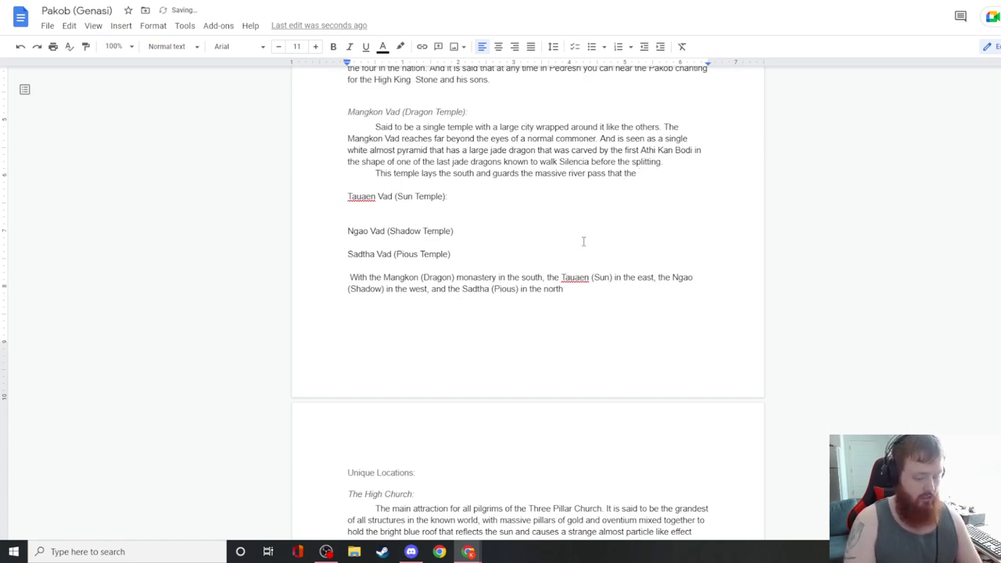
{"action": "type", "text": " Yuan Ti Hives are known to "}
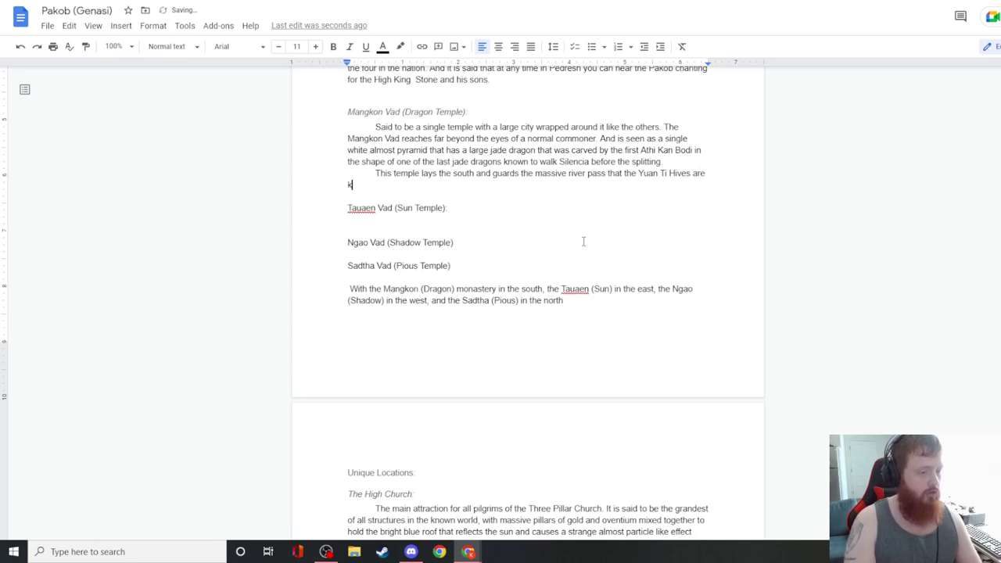
{"action": "type", "text": "traver"}
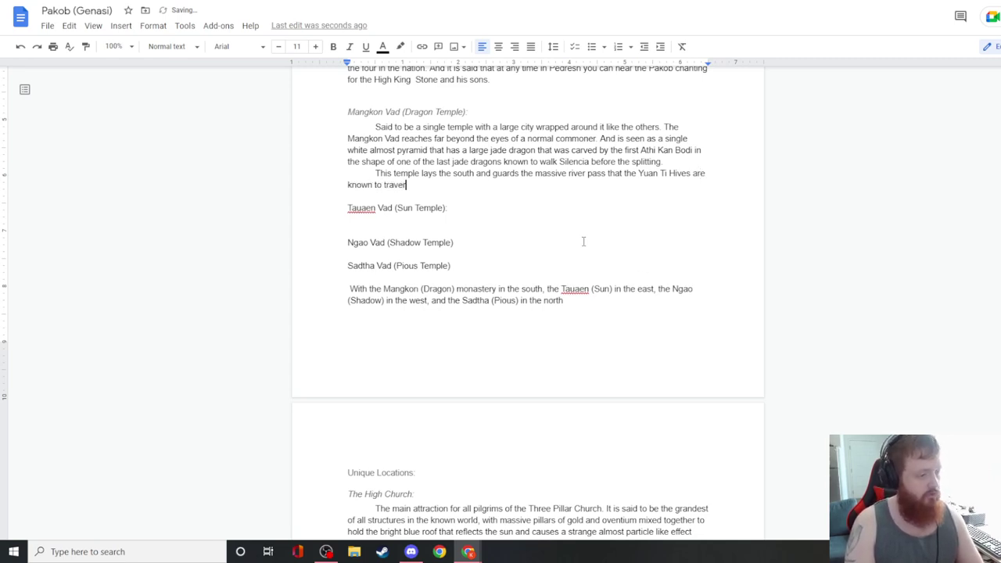
{"action": "type", "text": "se And it is said the Mangkon Vad has a"}
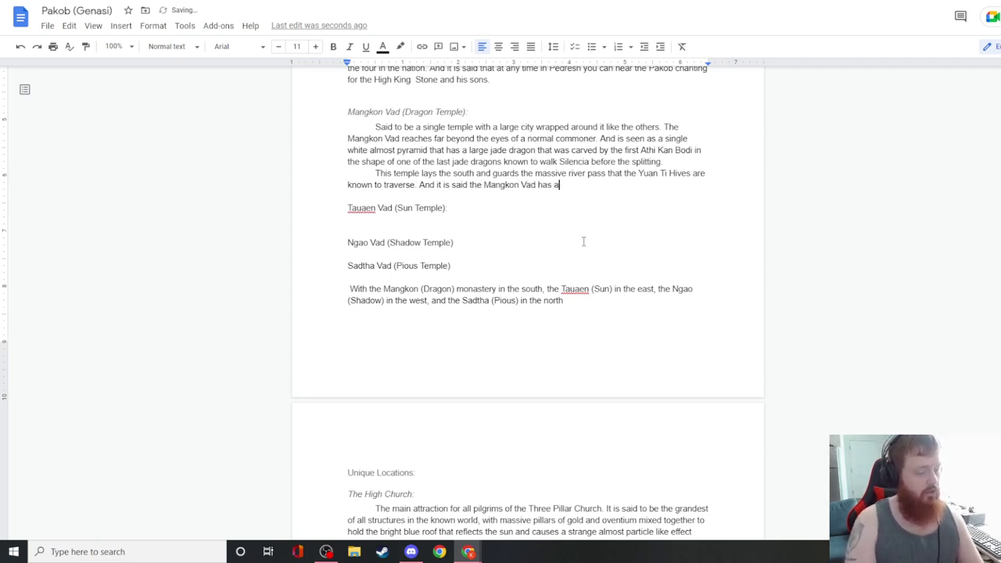
- Finish the Mangkon Vad sentence so it reads "has an underground town that specifically watches for any potential Yuan Ti invasions."
{"action": "type", "text": "n undergr"}
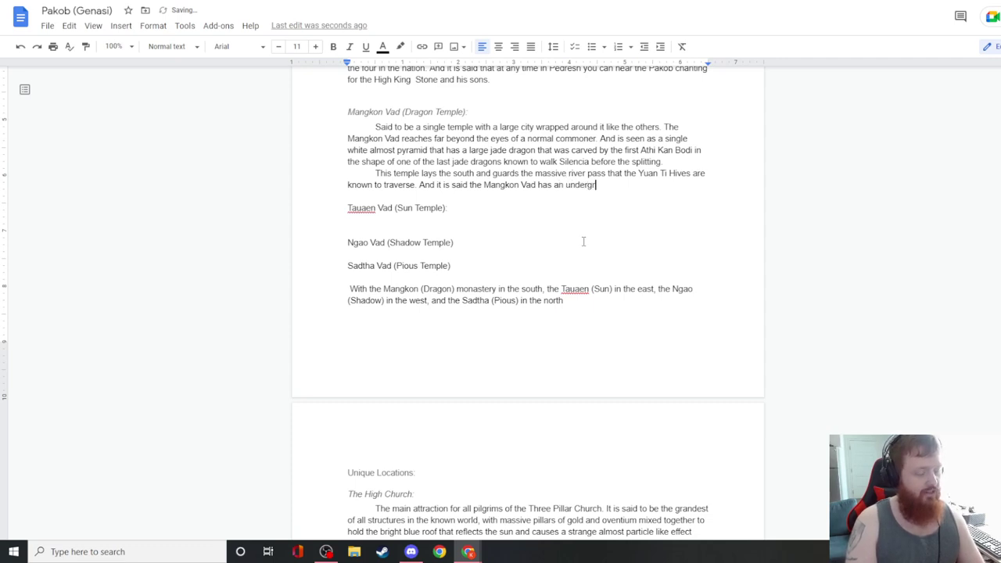
{"action": "type", "text": "ound town that "}
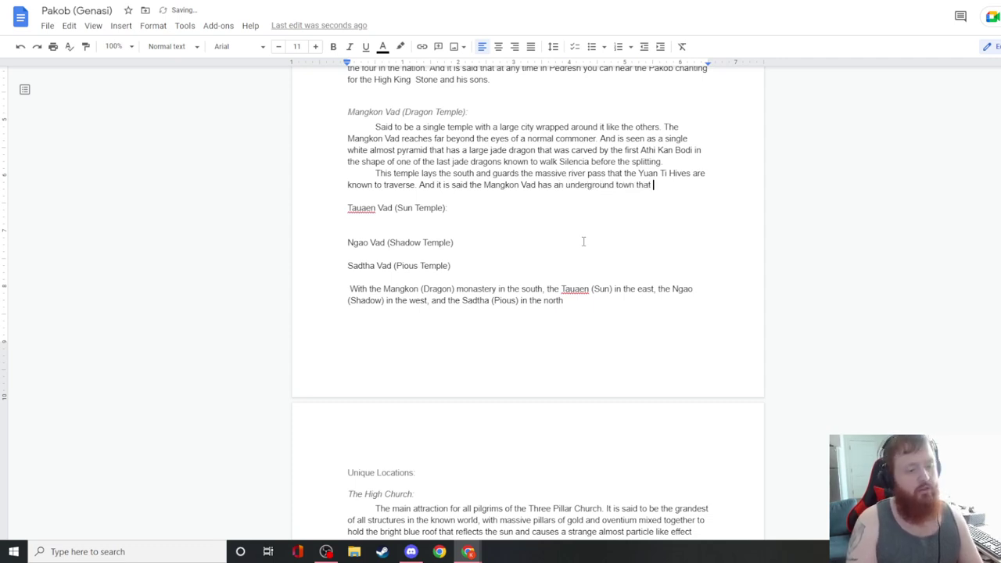
{"action": "type", "text": "specifically watche"}
{"action": "type", "text": "s for any potentia"}
{"action": "type", "text": "l Yuan "}
{"action": "type", "text": "Ti invasions."}
- Add the sentence "As well as sends their young recruits into the tunnels to pass a sort of initiation by killing a beast the traverses these tunnels."
{"action": "type", "text": " As well as send"}
{"action": "type", "text": "s their young t"}
{"action": "type", "text": "ecruits into the t"}
{"action": "type", "text": "unnels to "}
{"action": "type", "text": "pass a sort of"}
{"action": "type", "text": " initiat"}
{"action": "type", "text": "ion by "}
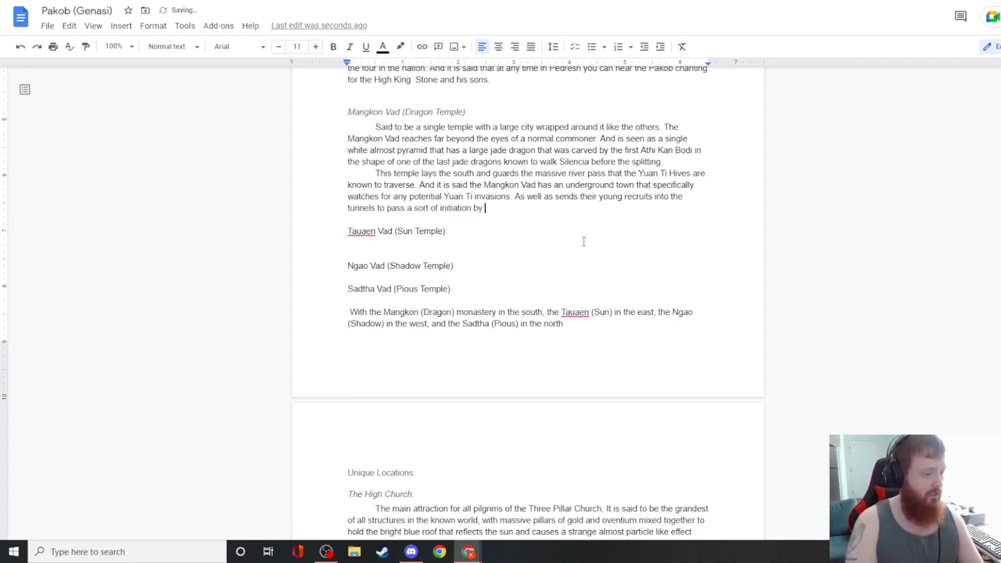
{"action": "type", "text": "killing a "}
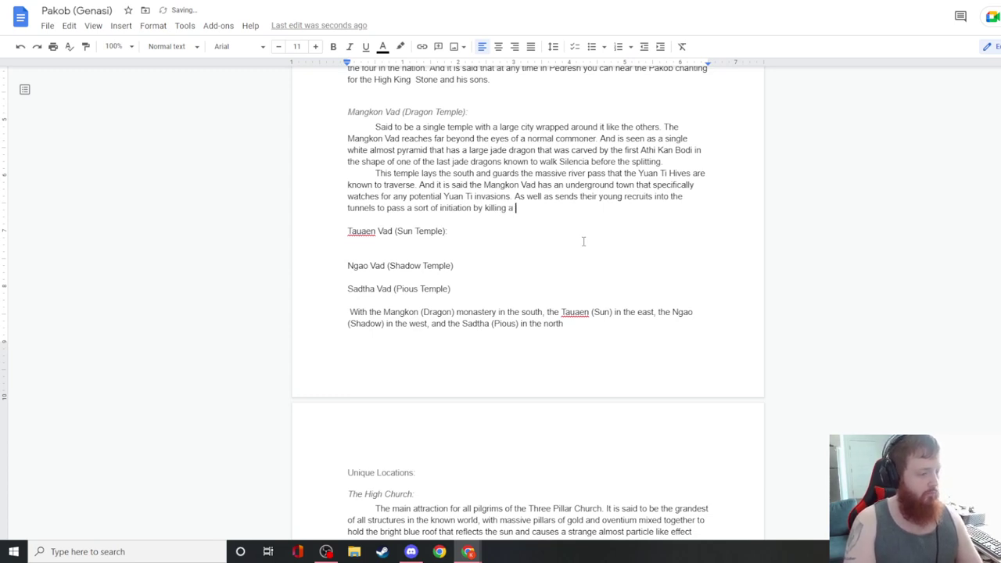
{"action": "type", "text": "beast the fo"}
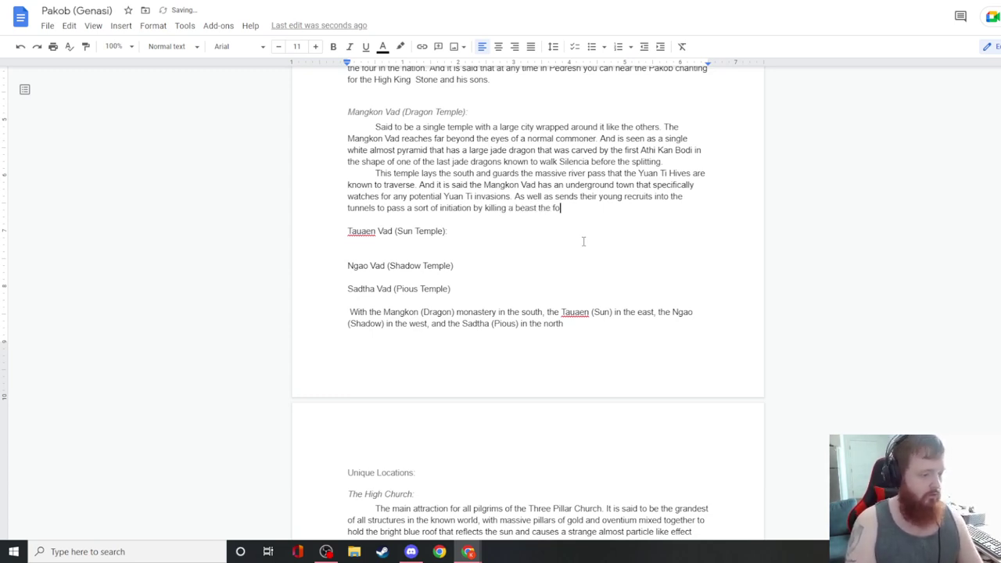
{"action": "type", "text": "llraverses the"}
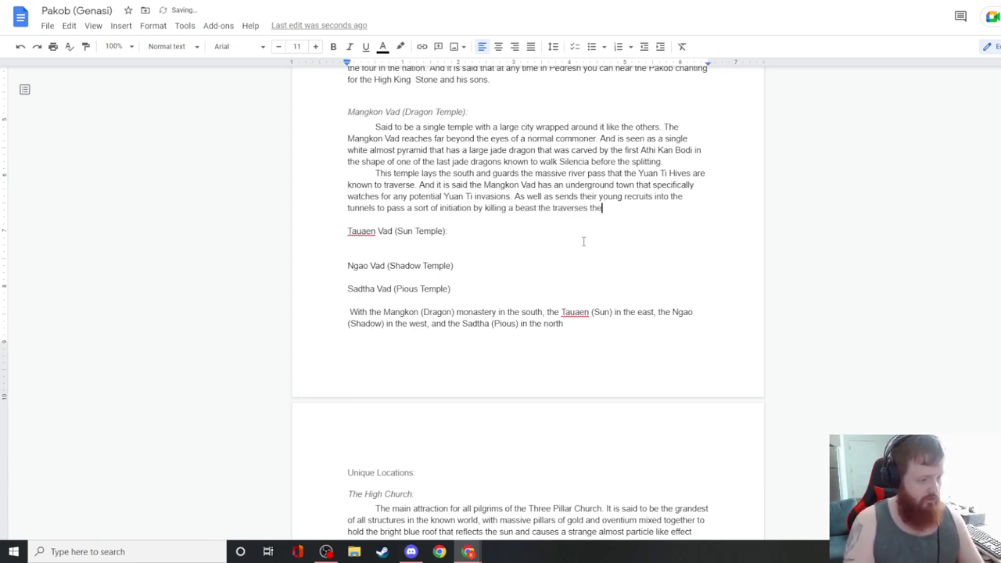
{"action": "type", "text": "se tunnels"}
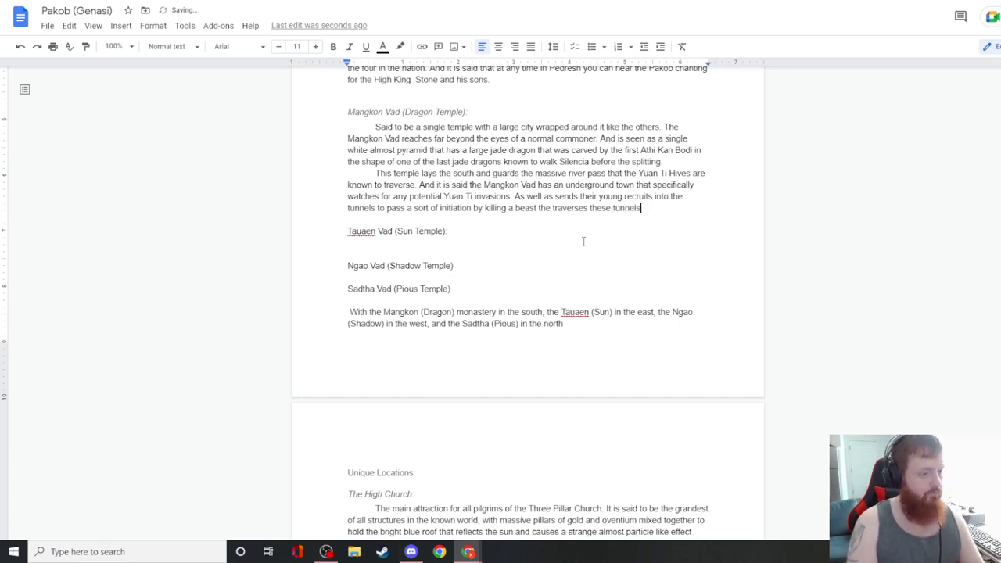
- Start an indented paragraph under the Tauaen Vad title with "The Tauaen temple that is shown in the east with its massive"
{"action": "left_click", "coordinate": [397, 241]}
{"action": "key", "text": "Tab"}
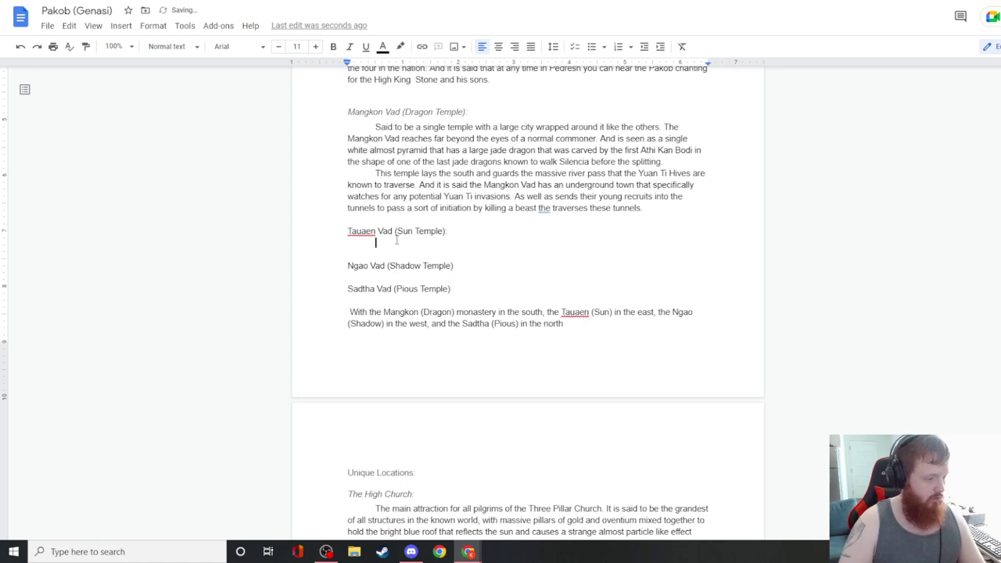
{"action": "type", "text": "The Ta"}
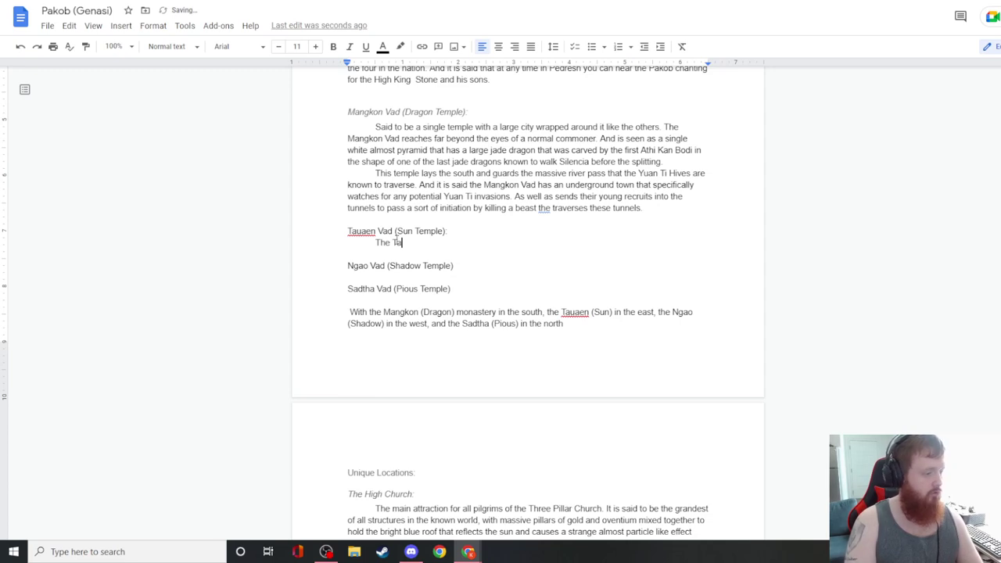
{"action": "type", "text": "uaen temple that is sa"}
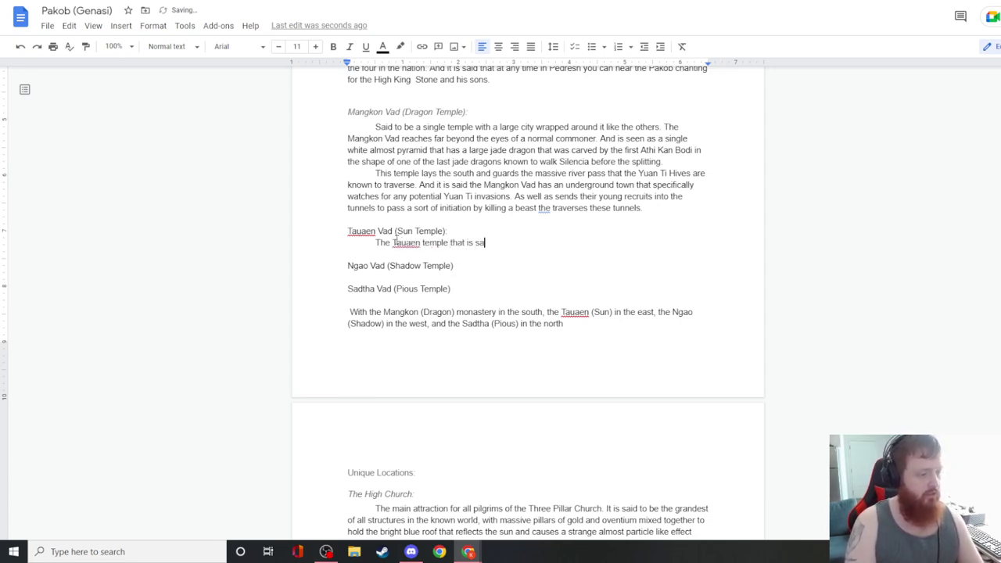
{"action": "type", "text": "id to "}
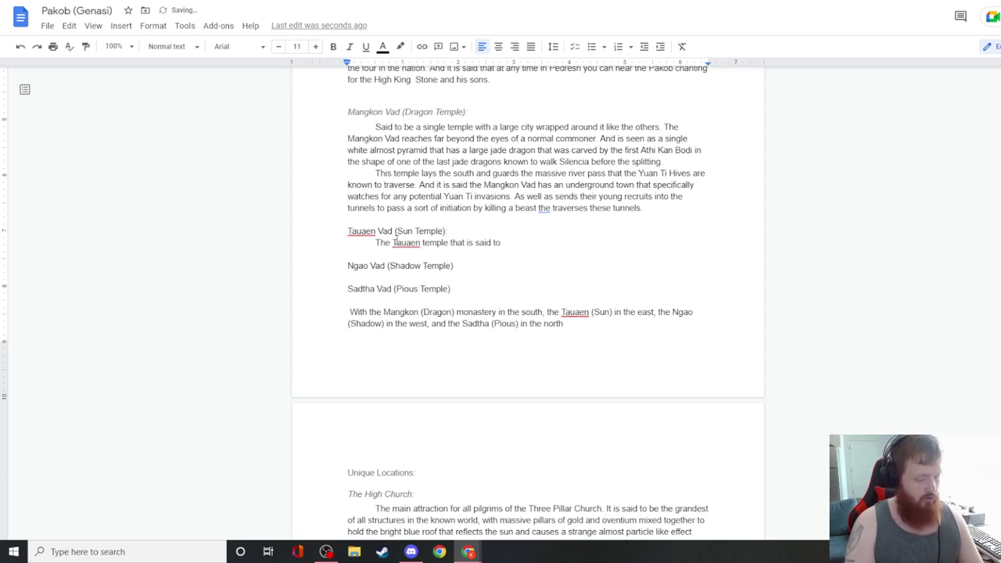
{"action": "type", "text": "have"}
{"action": "key", "text": "BackSpace"}
{"action": "key", "text": "BackSpace"}
{"action": "key", "text": "BackSpace"}
{"action": "key", "text": "BackSpace"}
{"action": "key", "text": "BackSpace"}
{"action": "key", "text": "BackSpace"}
{"action": "key", "text": "BackSpace"}
{"action": "key", "text": "BackSpace"}
{"action": "key", "text": "BackSpace"}
{"action": "key", "text": "BackSpace"}
{"action": "key", "text": "BackSpace"}
{"action": "key", "text": "BackSpace"}
{"action": "key", "text": "BackSpace"}
{"action": "type", "text": "shown in the east with its massive "}
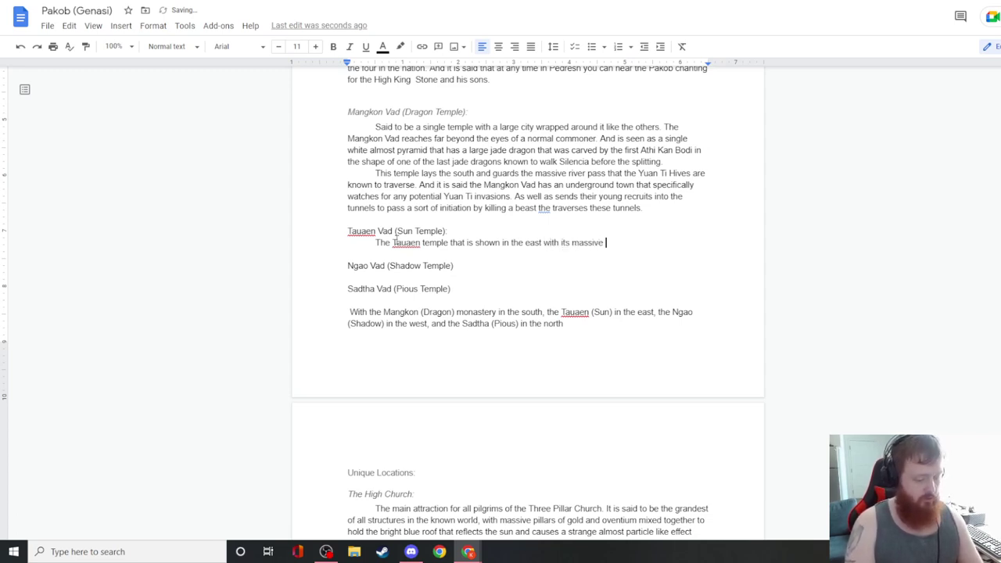
- Complete the Tauaen temple's opening sentence with "ruby sun sculpture at the top of a very squat tower."
{"action": "type", "text": "ruby sun sc"}
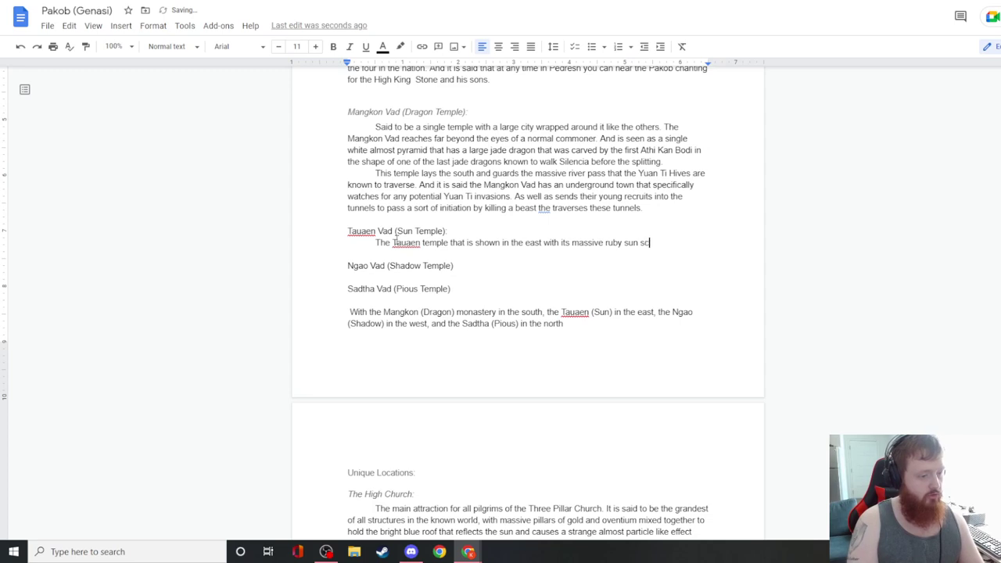
{"action": "type", "text": "ulpture at "}
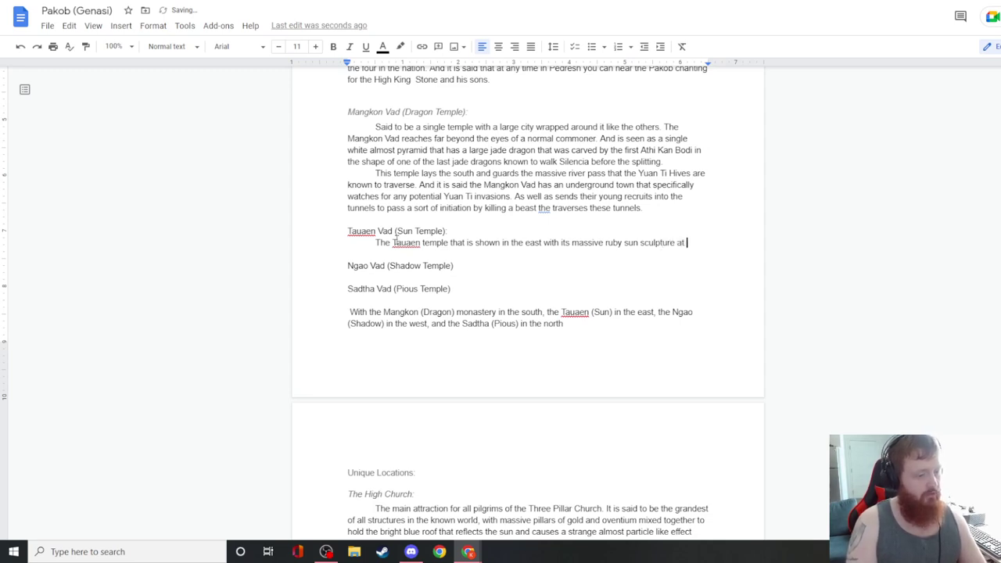
{"action": "type", "text": "the top a"}
{"action": "type", "text": "f a very squat tower"}
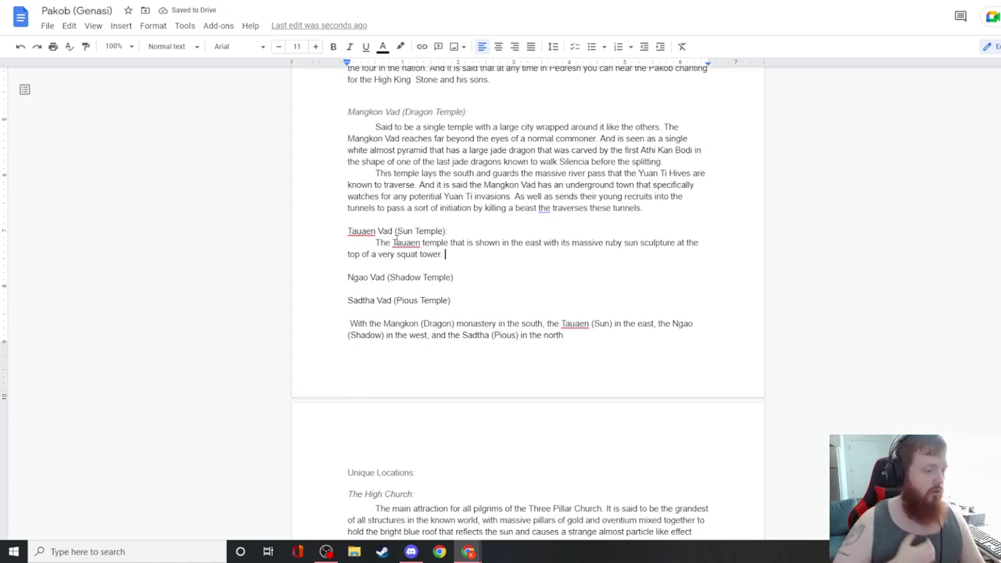
- Begin the second Tauaen Vad sentence with "It is said that the ruby itself when the light from the sun"
{"action": "type", "text": "It"}
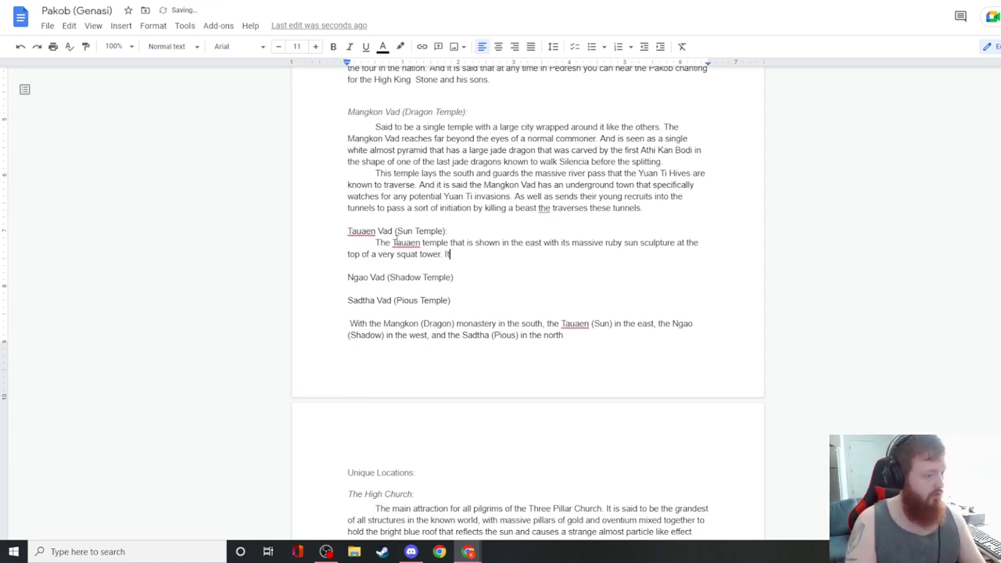
{"action": "type", "text": " is said that the "}
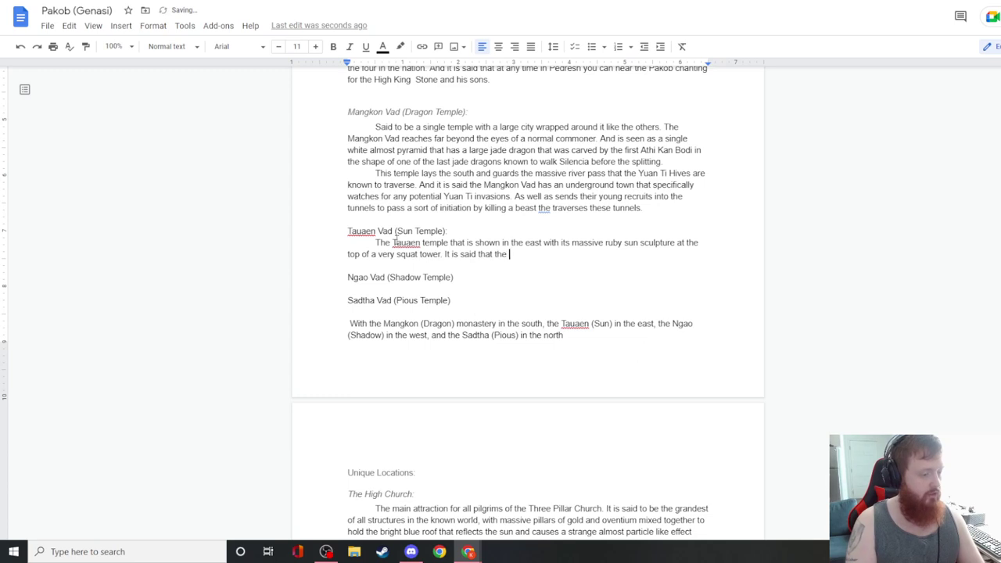
{"action": "type", "text": "ruby itself when "}
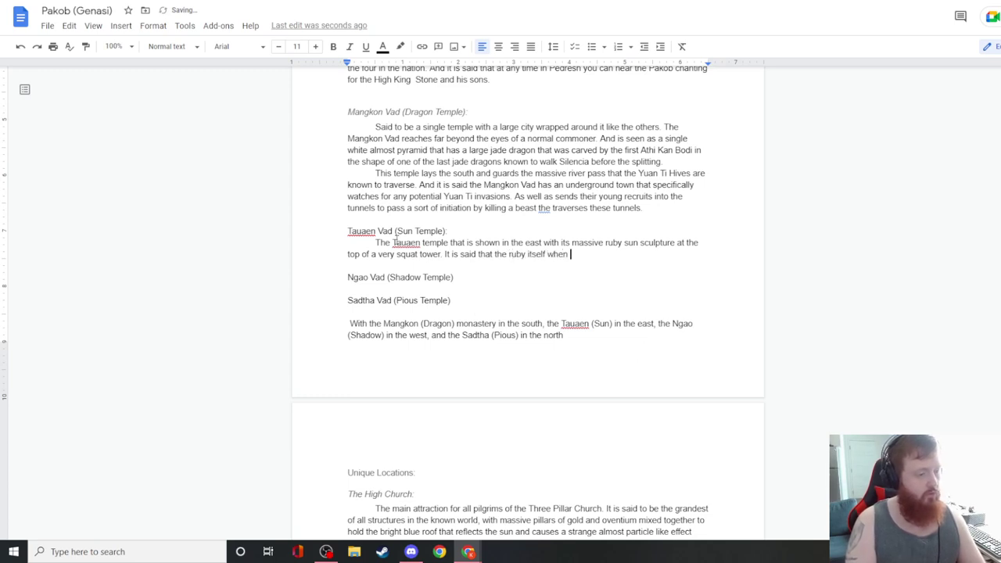
{"action": "type", "text": "the sun "}
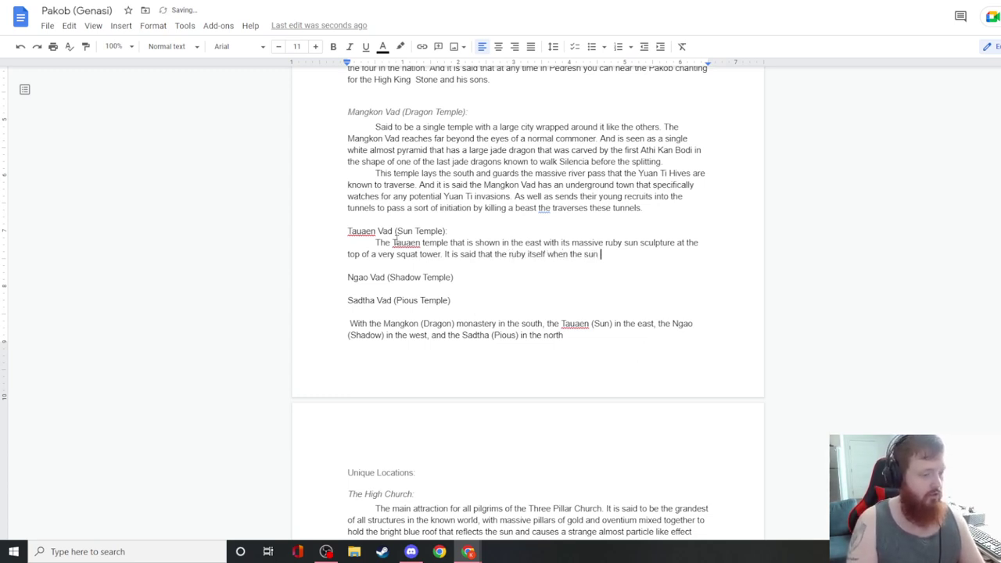
{"action": "type", "text": "passes th"}
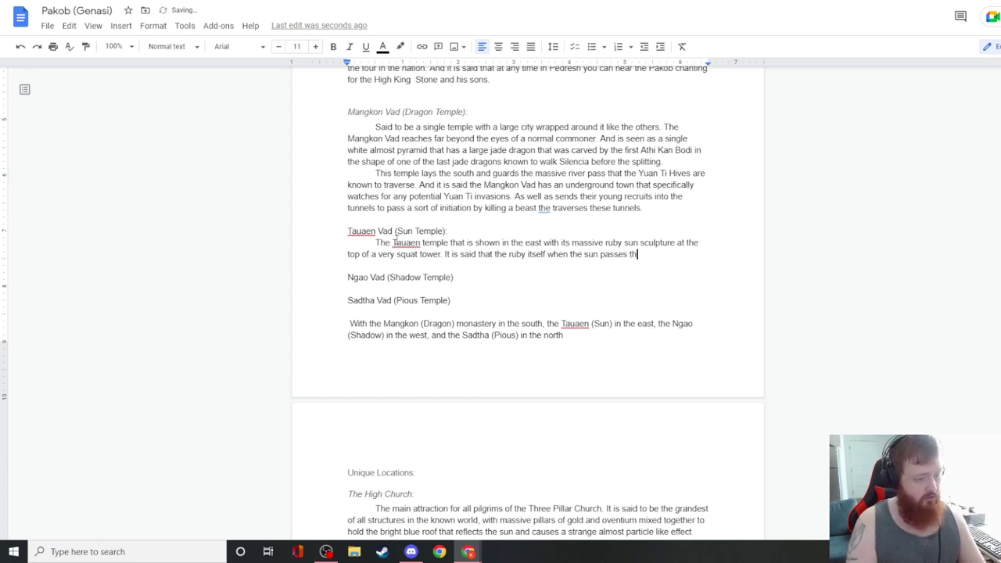
{"action": "key", "text": "BackSpace"}
{"action": "key", "text": "BackSpace"}
{"action": "key", "text": "BackSpace"}
{"action": "key", "text": "BackSpace"}
{"action": "key", "text": "BackSpace"}
{"action": "key", "text": "BackSpace"}
{"action": "key", "text": "BackSpace"}
{"action": "key", "text": "BackSpace"}
{"action": "key", "text": "BackSpace"}
{"action": "key", "text": "BackSpace"}
{"action": "key", "text": "BackSpace"}
{"action": "key", "text": "BackSpace"}
{"action": "type", "text": "light from teh s"}
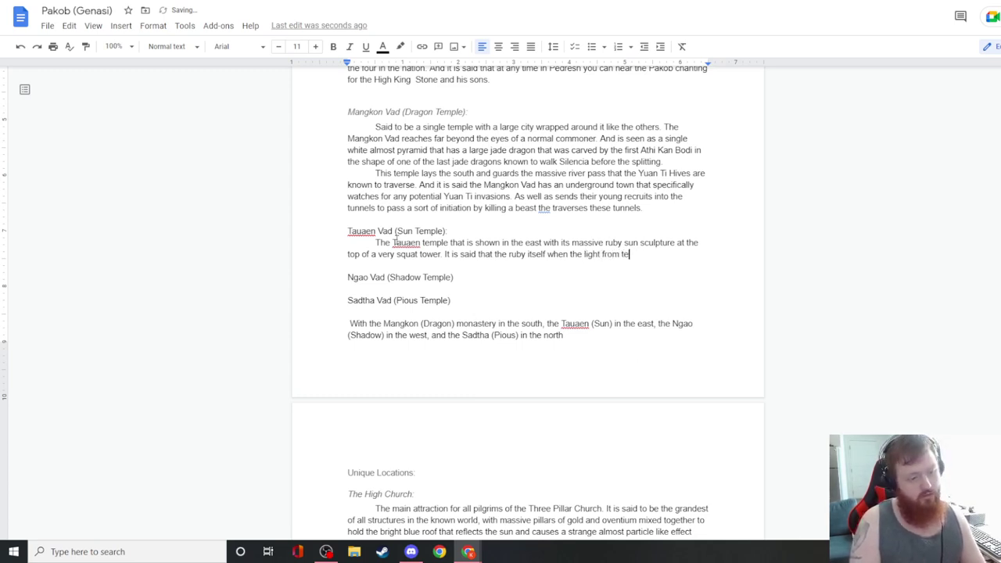
{"action": "key", "text": "BackSpace"}
{"action": "type", "text": "he sun"}
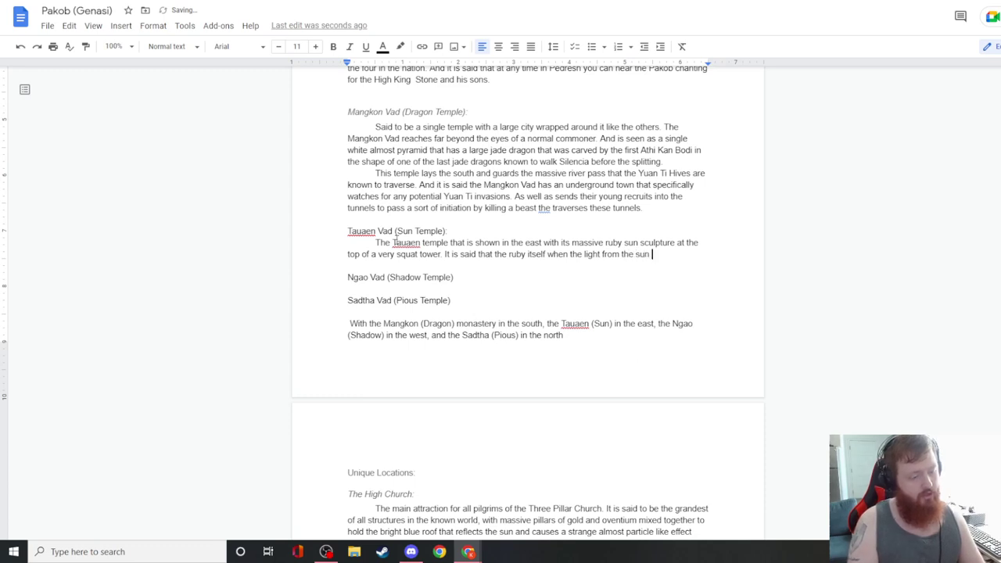
- Finish the ruby sentence with "passes through it, turns to pure mana and elemental magic." and begin "Allowing those who train at"
{"action": "type", "text": " passes through "}
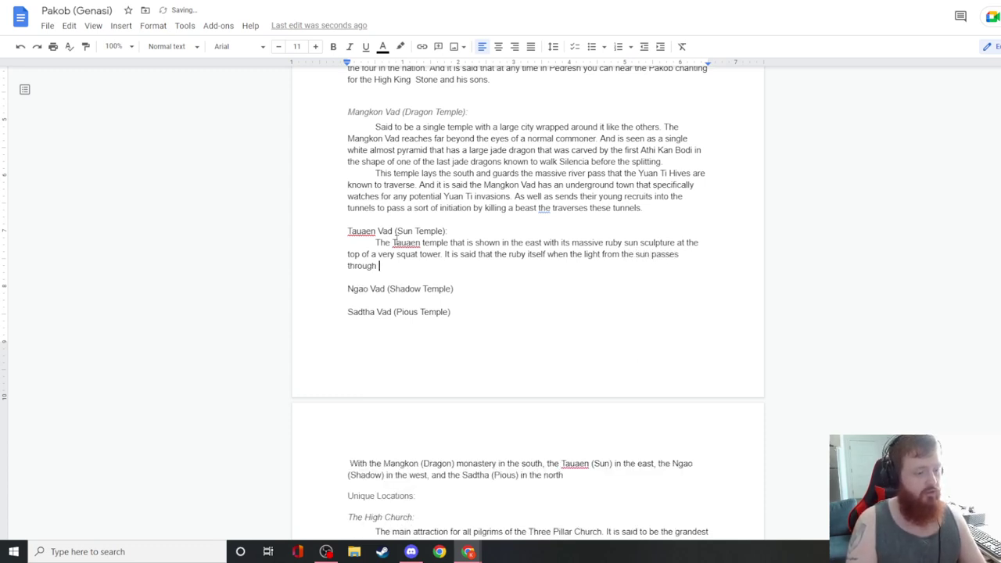
{"action": "type", "text": "it, turns to pu"}
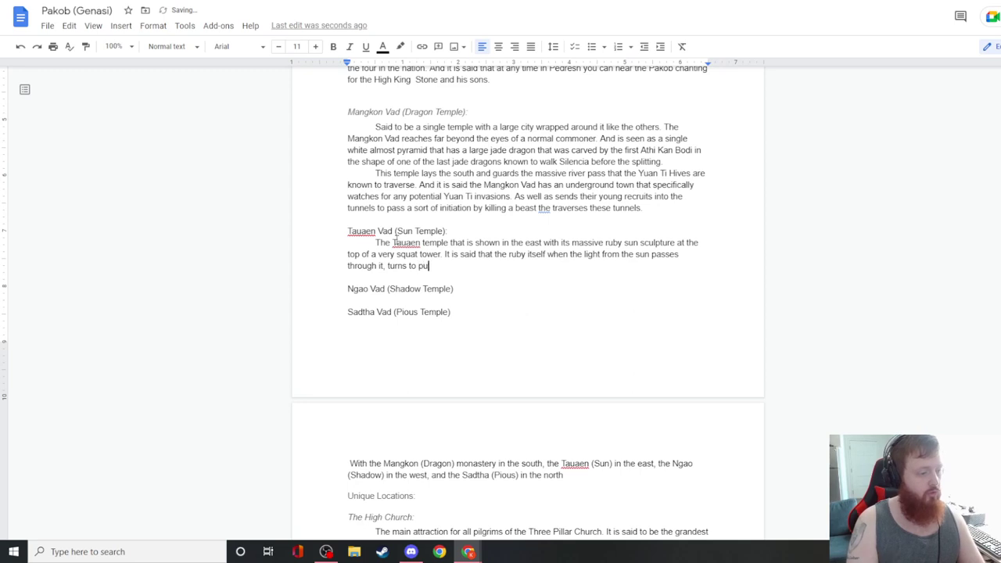
{"action": "type", "text": "re mana and e"}
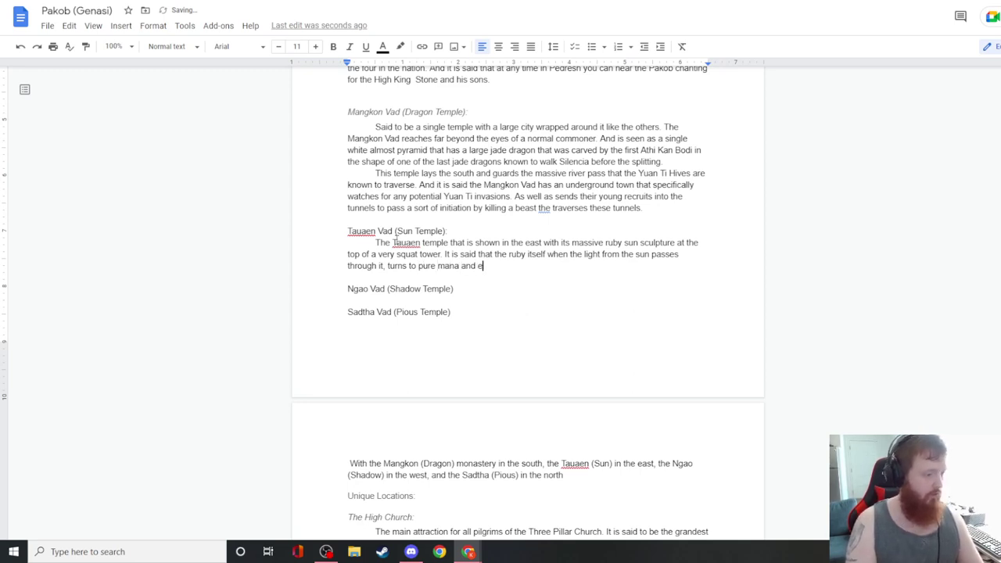
{"action": "type", "text": "lemental magic. Allowing those who train at "}
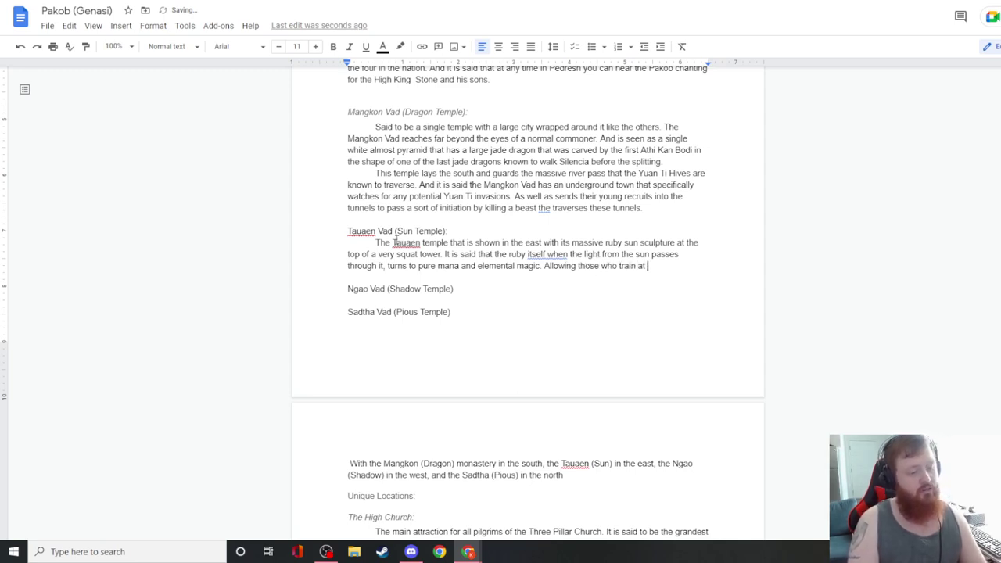
- Continue the sentence about those training at the Tauaen temple with "the temple to grow stronger from meditation in its path and"
{"action": "type", "text": "the temple to "}
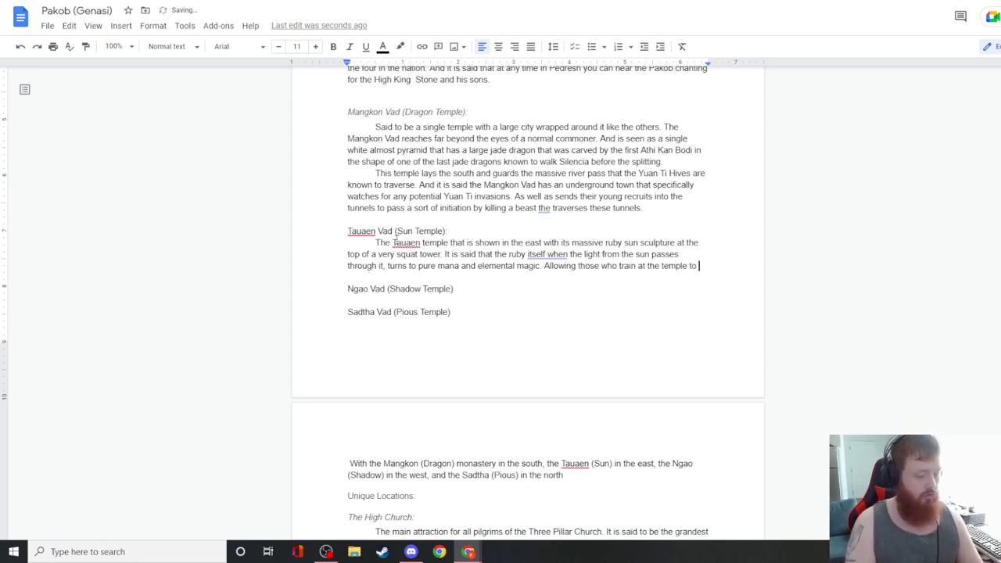
{"action": "type", "text": "grow "}
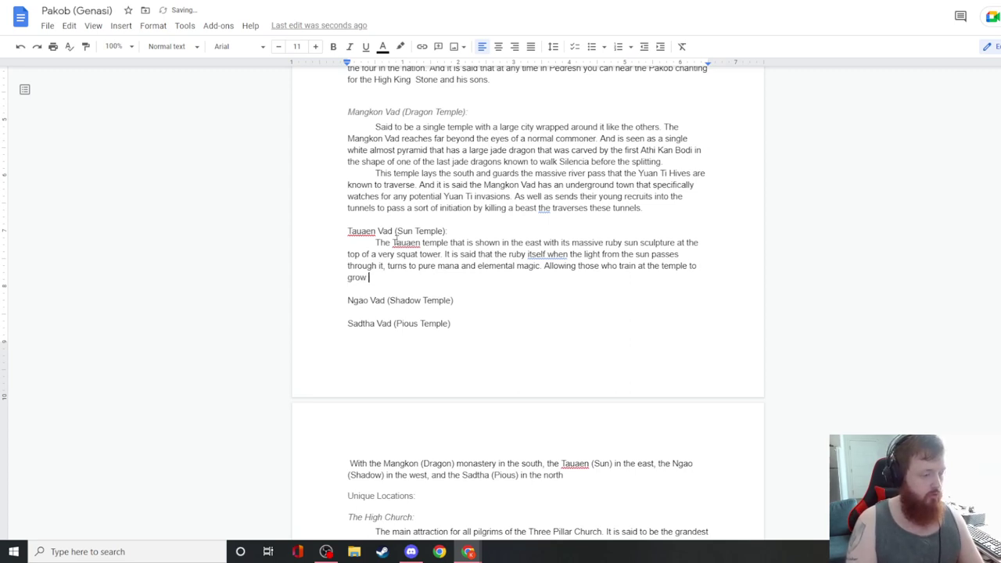
{"action": "type", "text": "stronger from em"}
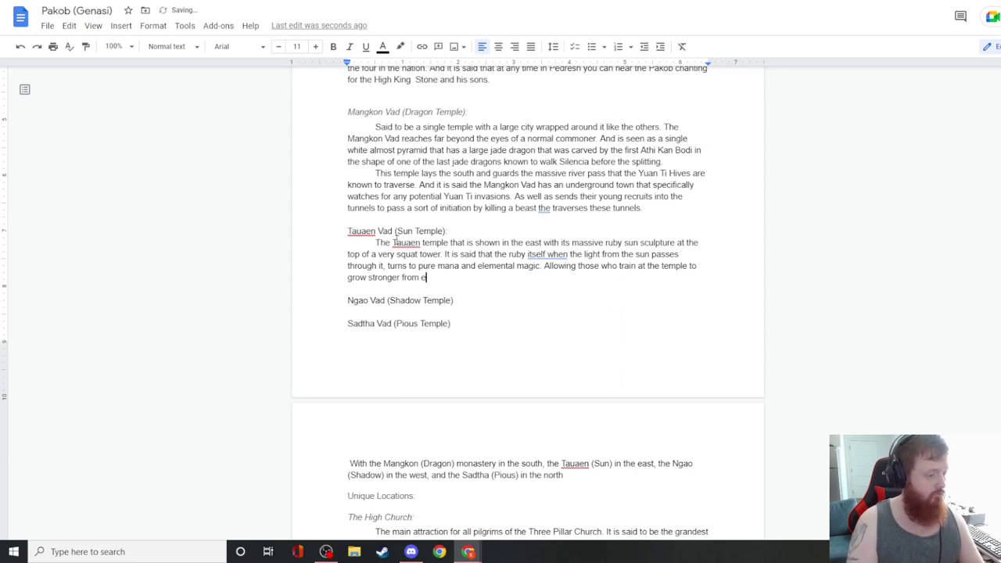
{"action": "key", "text": "BackSpace"}
{"action": "type", "text": "meditation in "}
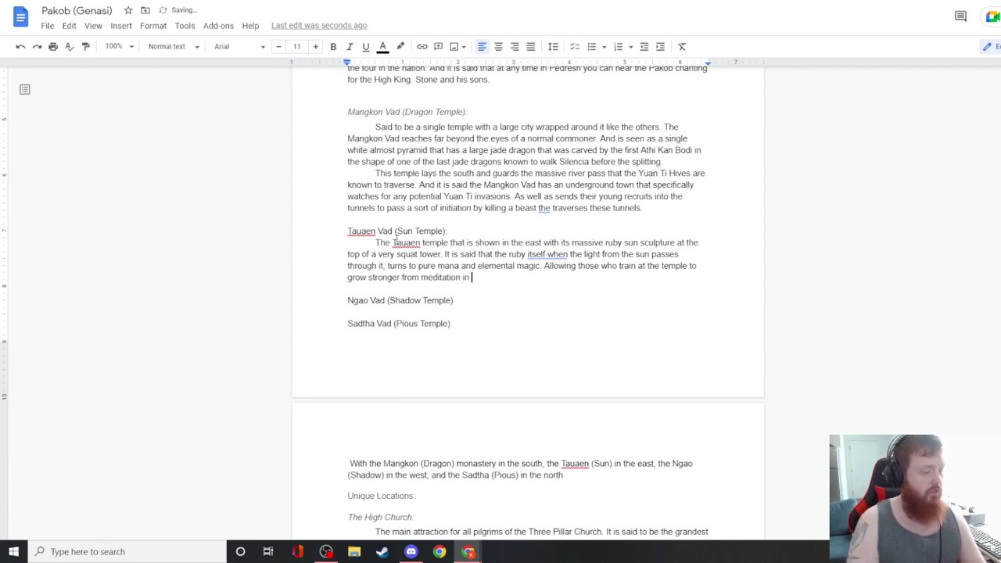
{"action": "type", "text": "its path and allo"}
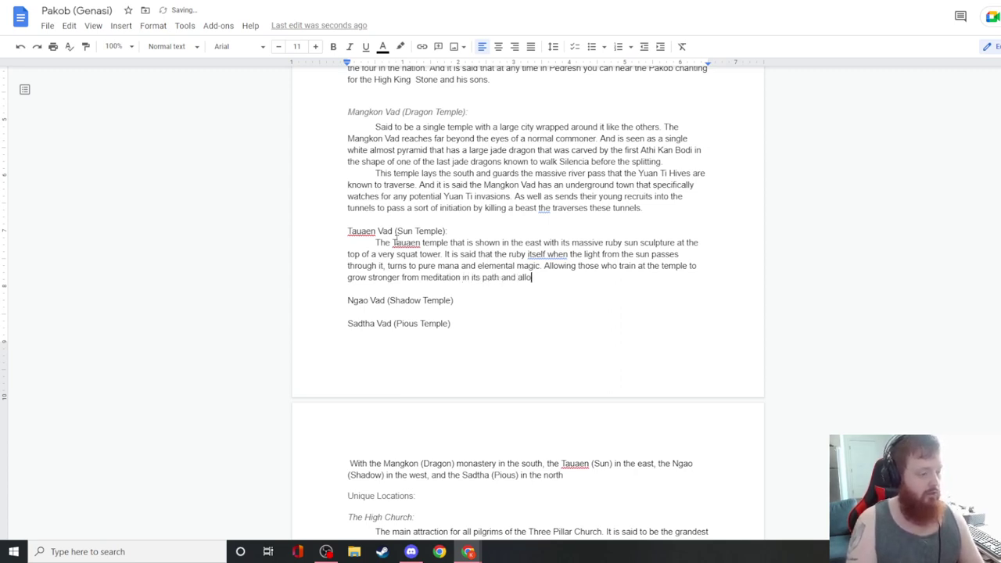
- Complete the sentence with "allows them to open their ki paths further then any of the other temples." and accept the suggested comma after "itself"
{"action": "type", "text": "ws them to ope"}
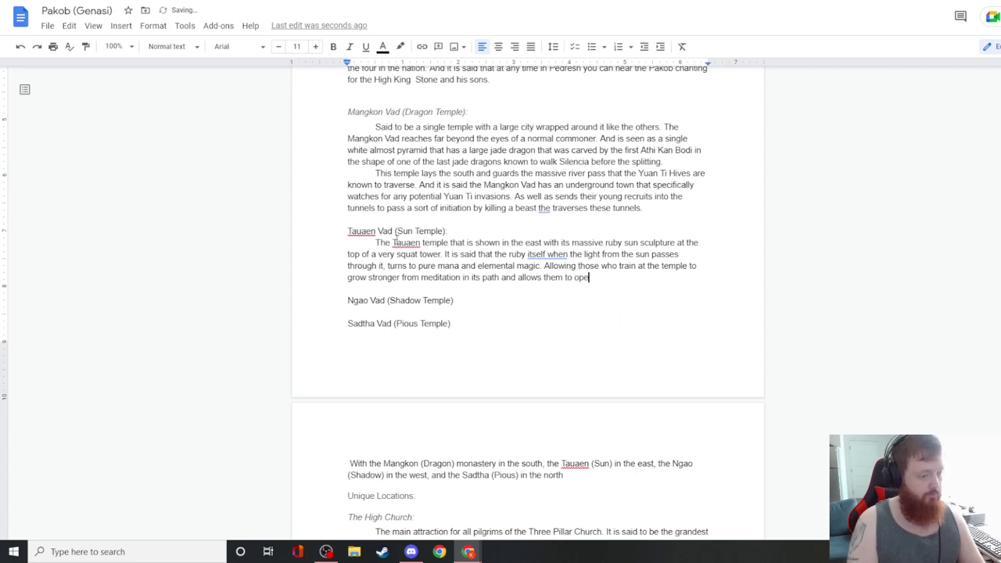
{"action": "type", "text": "n their"}
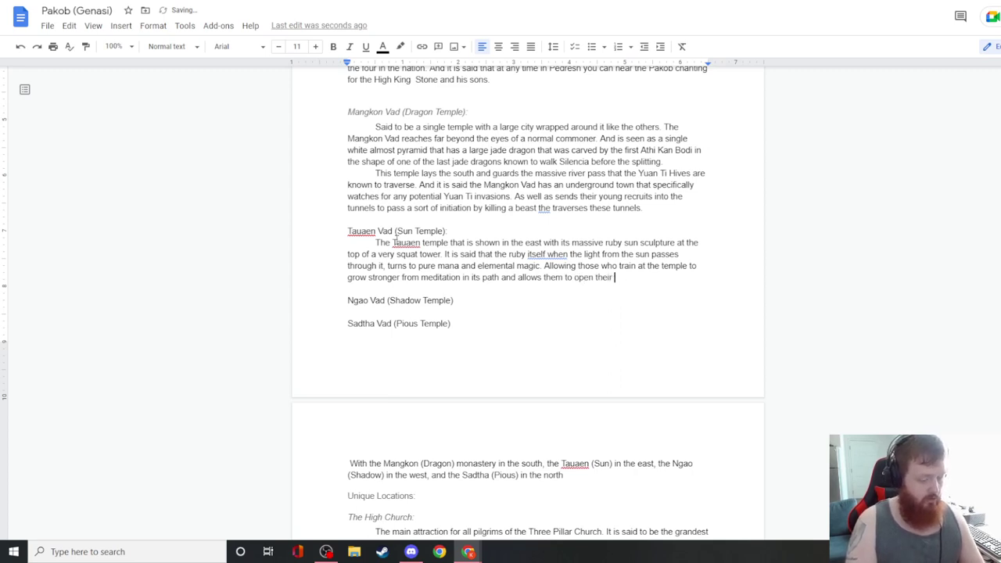
{"action": "type", "text": " ki paths fu"}
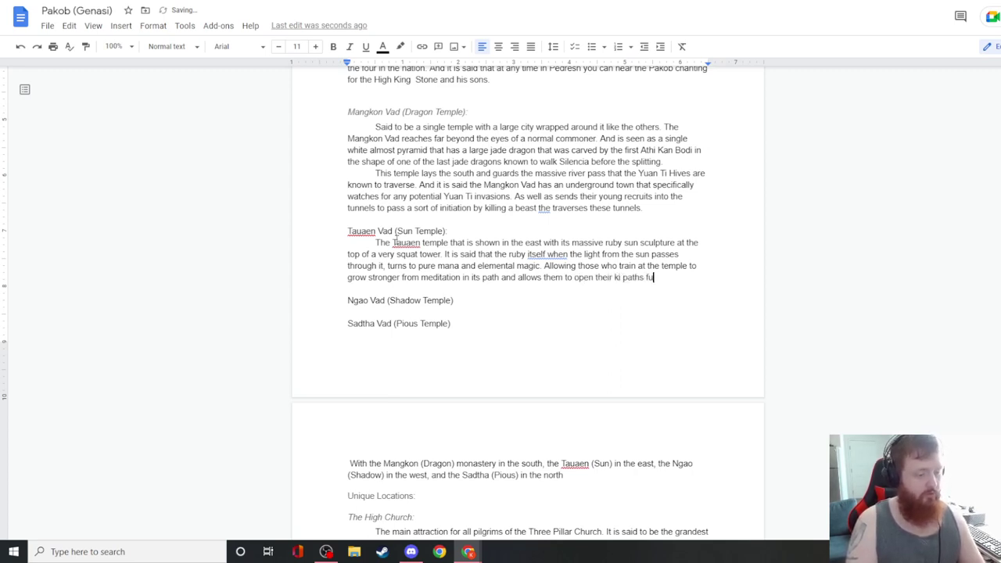
{"action": "type", "text": "rther then any of the other te"}
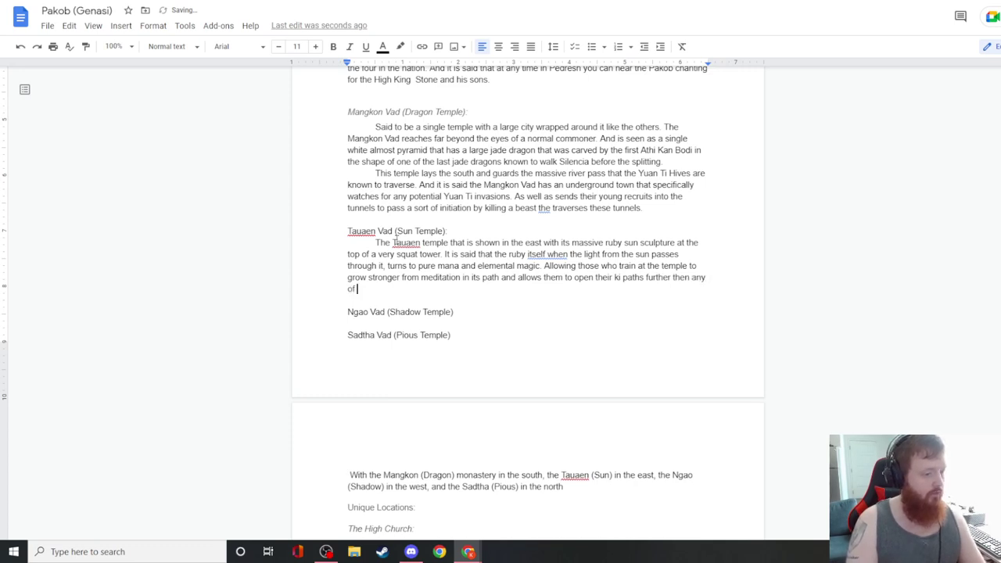
{"action": "type", "text": "mples."}
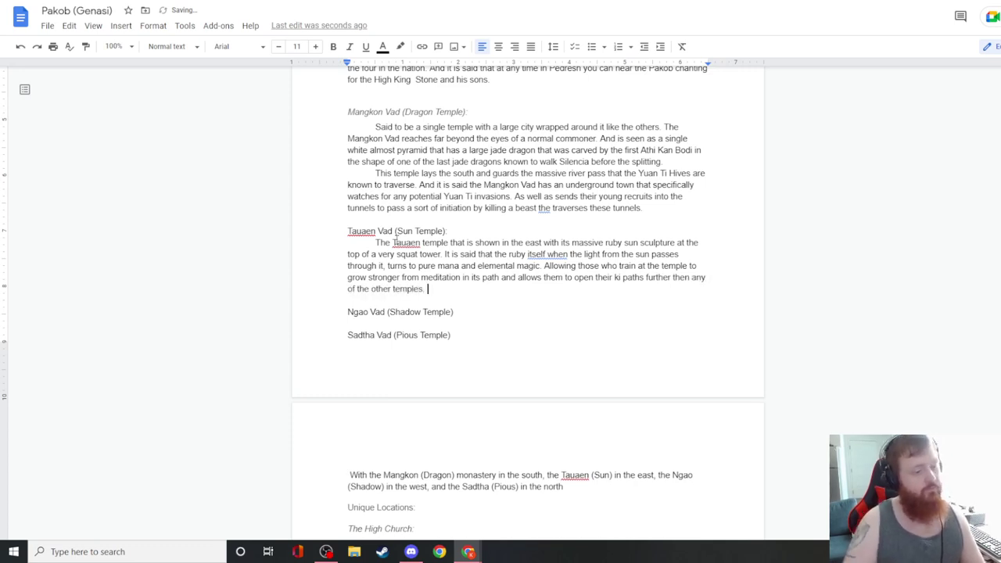
{"action": "left_click", "coordinate": [531, 254]}
{"action": "left_click", "coordinate": [548, 238]}
- Start an indented paragraph under the Ngao Vad (Shadow Temple) title with "The Ngao Vad"
{"action": "left_click", "coordinate": [487, 312]}
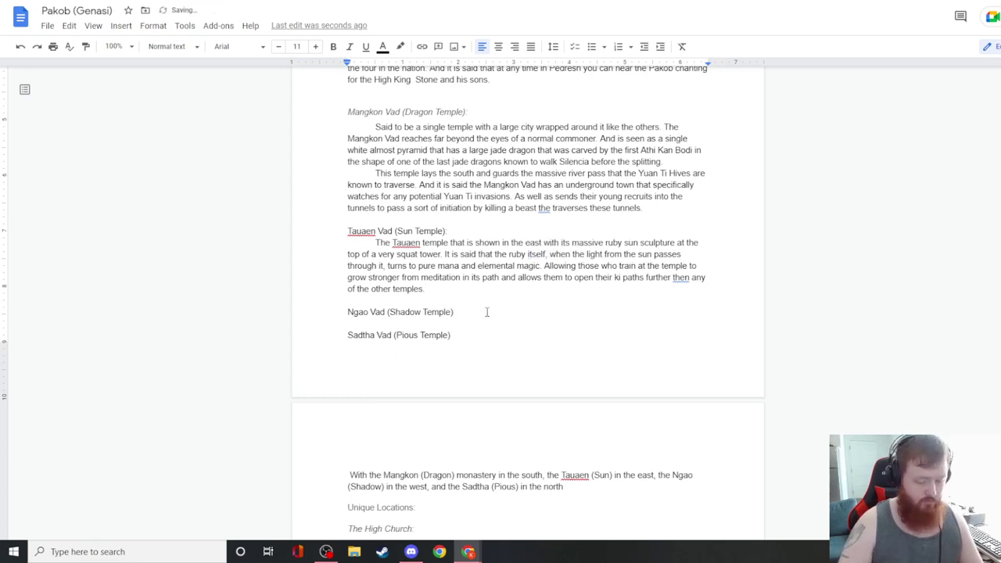
{"action": "key", "text": "Return"}
{"action": "key", "text": "Tab"}
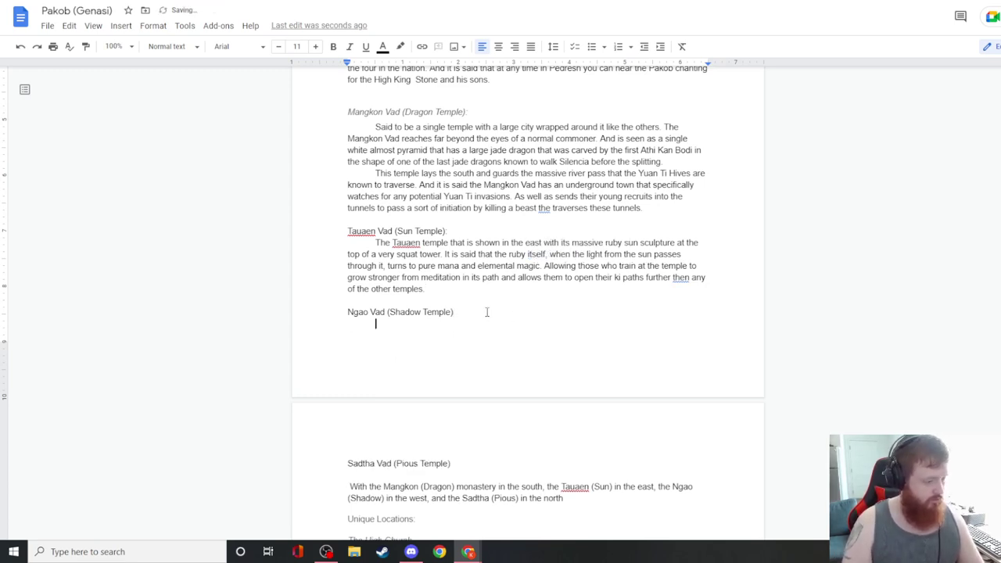
{"action": "type", "text": "The Nh"}
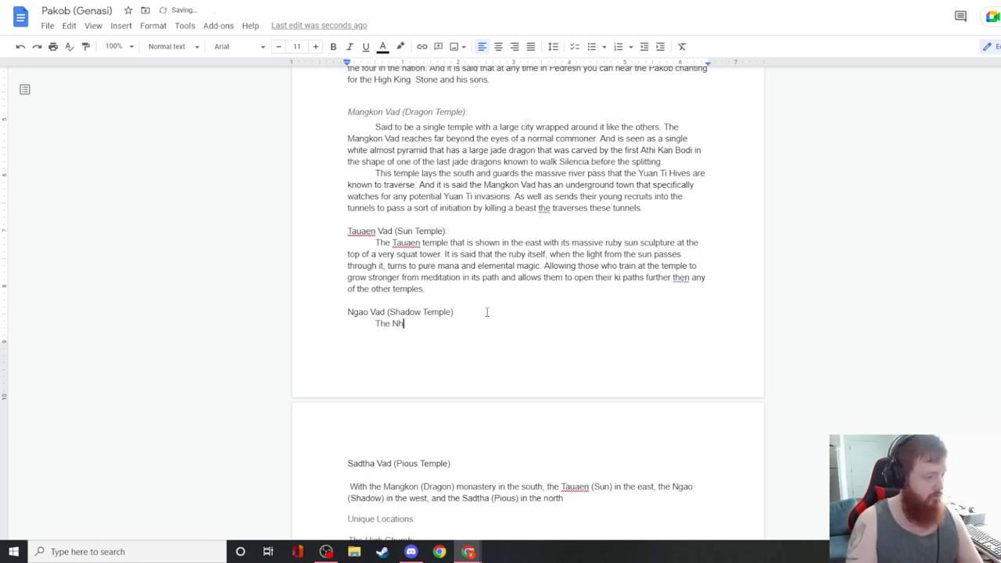
{"action": "key", "text": "BackSpace"}
{"action": "type", "text": "ga"}
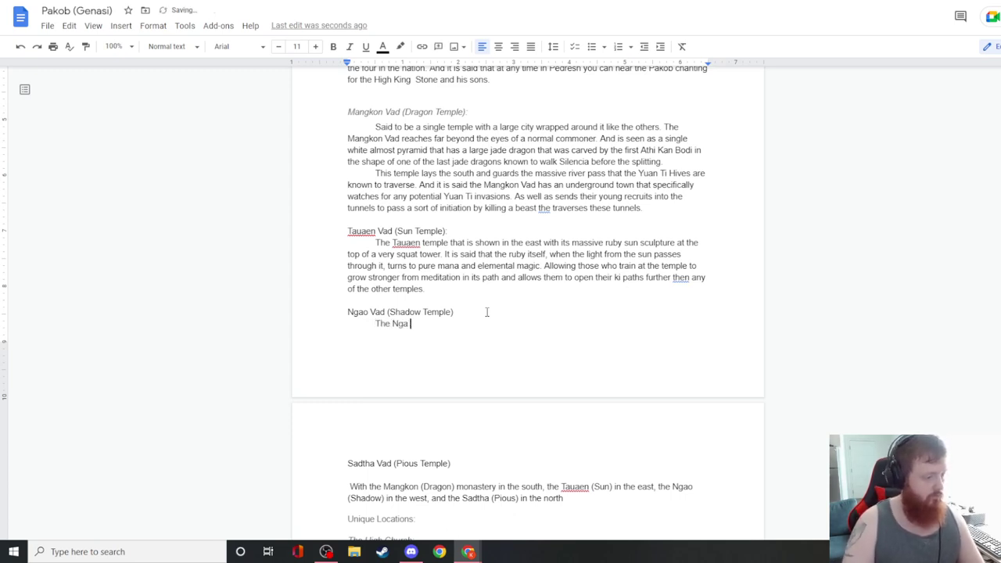
{"action": "key", "text": "BackSpace"}
{"action": "type", "text": "o"}
{"action": "key", "text": "BackSpace"}
{"action": "type", "text": "ao Vad "}
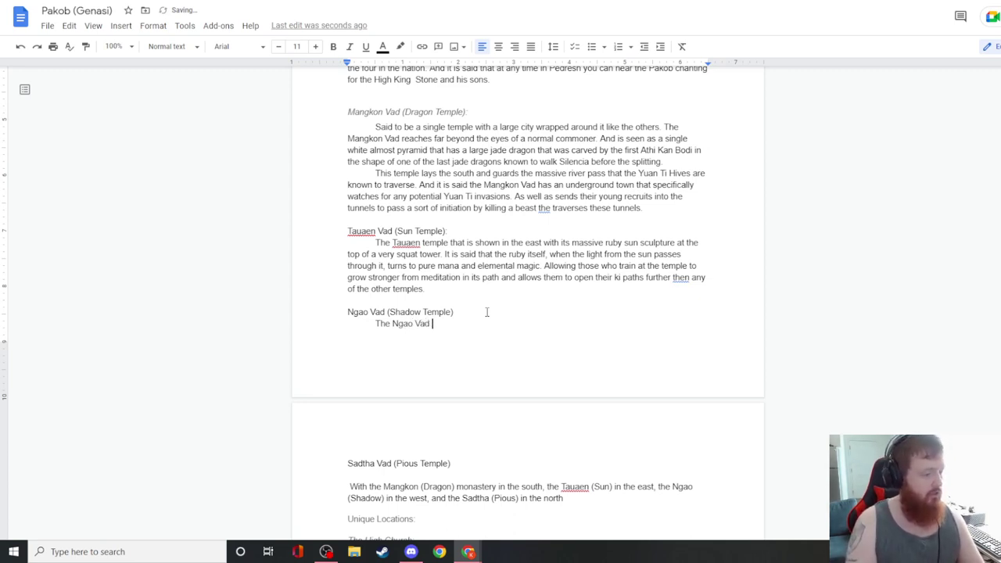
- Continue the Ngao Vad opening sentence with "or Shadow Temple is said to be a underground structure"
{"action": "type", "text": "ir Shad"}
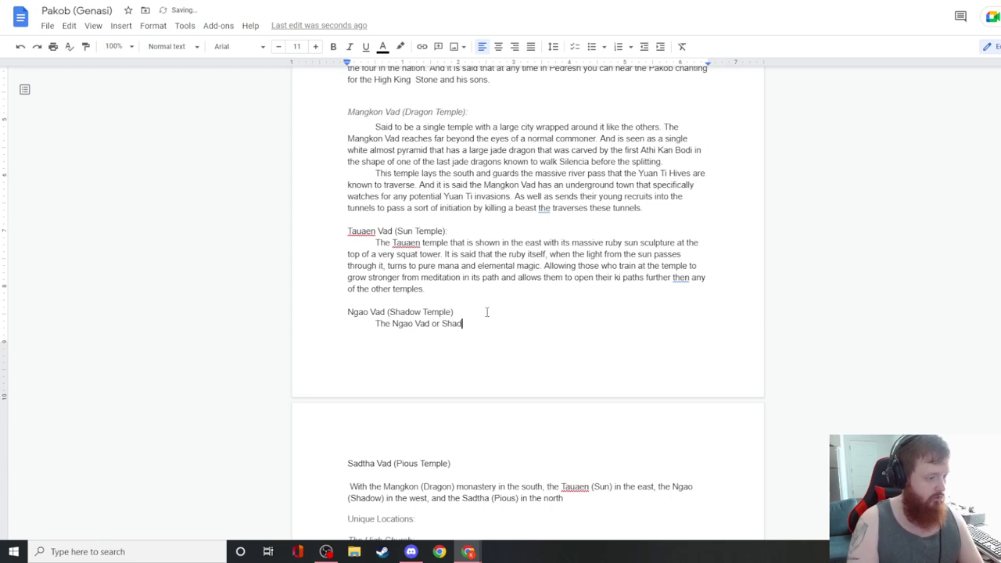
{"action": "type", "text": "ow Temple is s"}
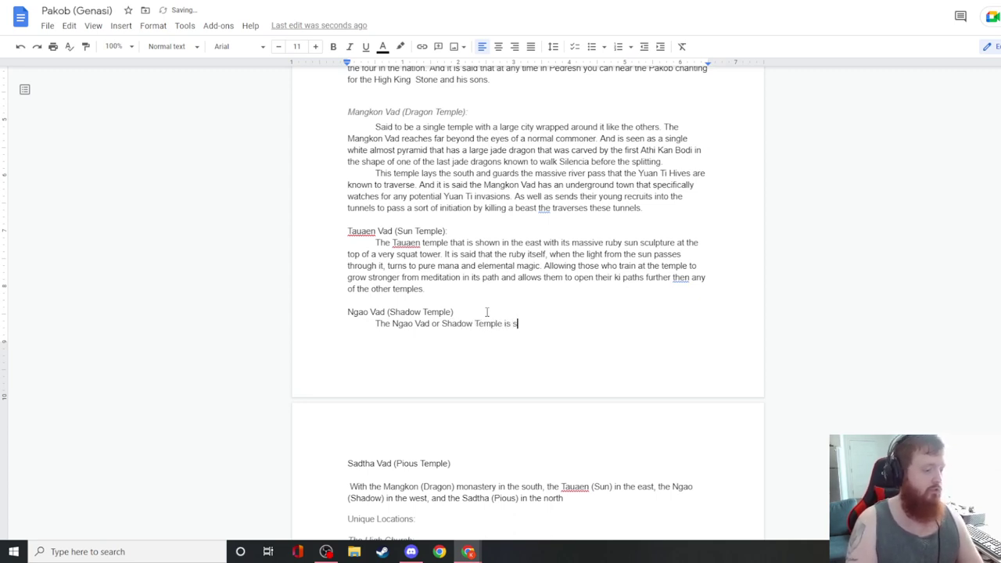
{"action": "type", "text": "aid to be a "}
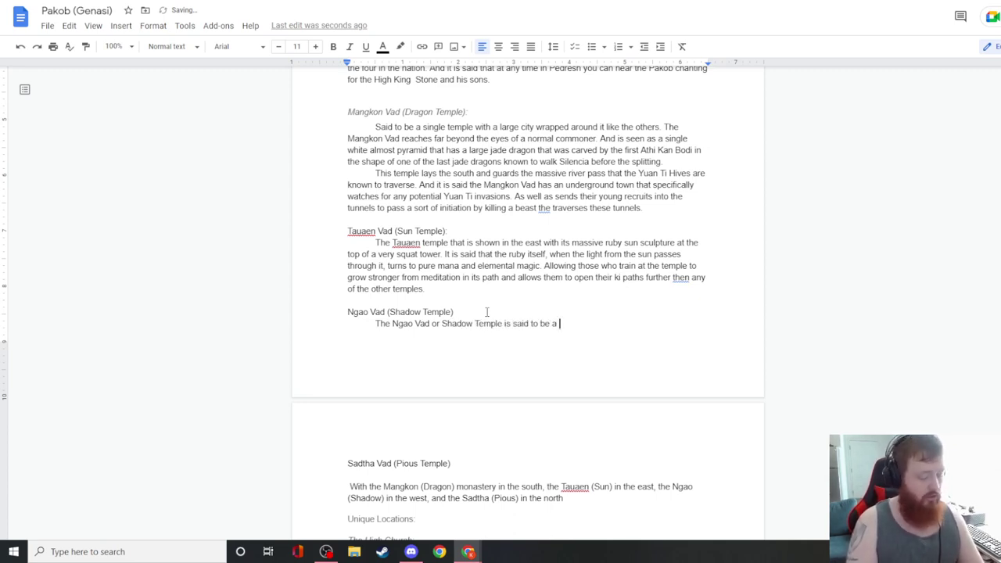
{"action": "type", "text": "underground"}
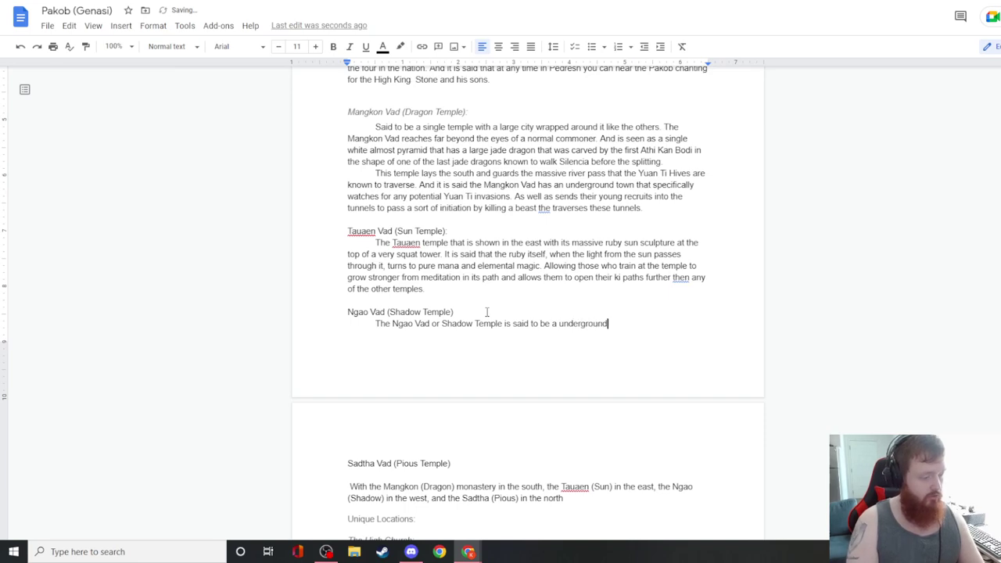
{"action": "type", "text": " structure"}
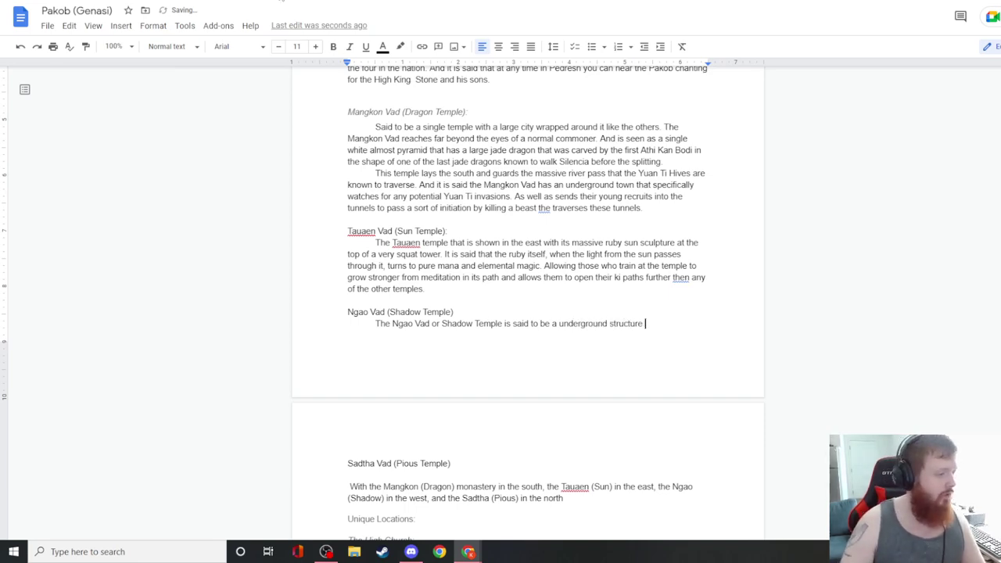
- Consult the geographical map with cities and continue the Ngao Vad sentence with "designed around the rehabilitation of escaped slaves"
{"action": "key", "text": "ctrl+Tab"}
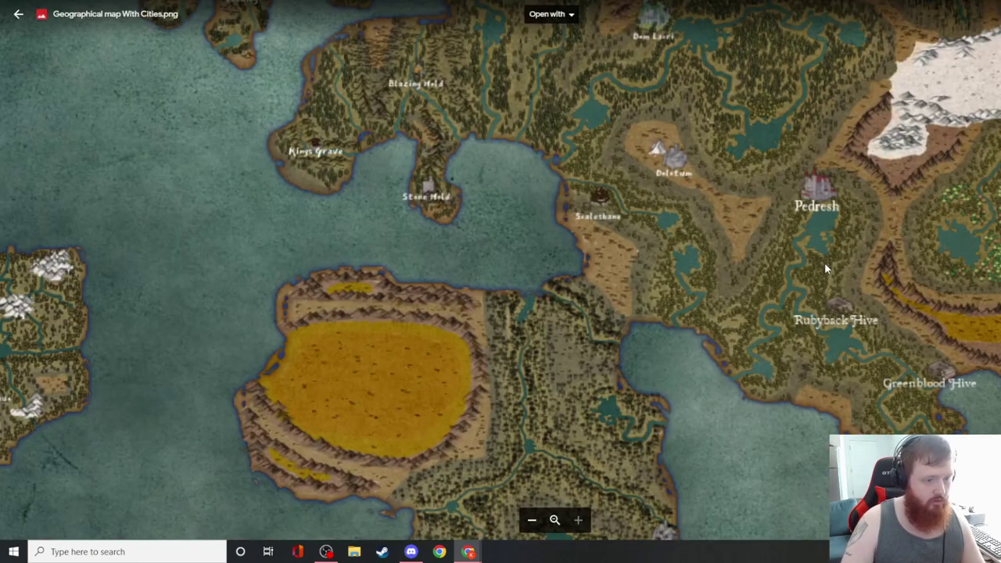
{"action": "scroll", "coordinate": [773, 241], "scroll_direction": "down", "scroll_amount": 3}
{"action": "scroll", "coordinate": [917, 205], "scroll_direction": "up", "scroll_amount": 1}
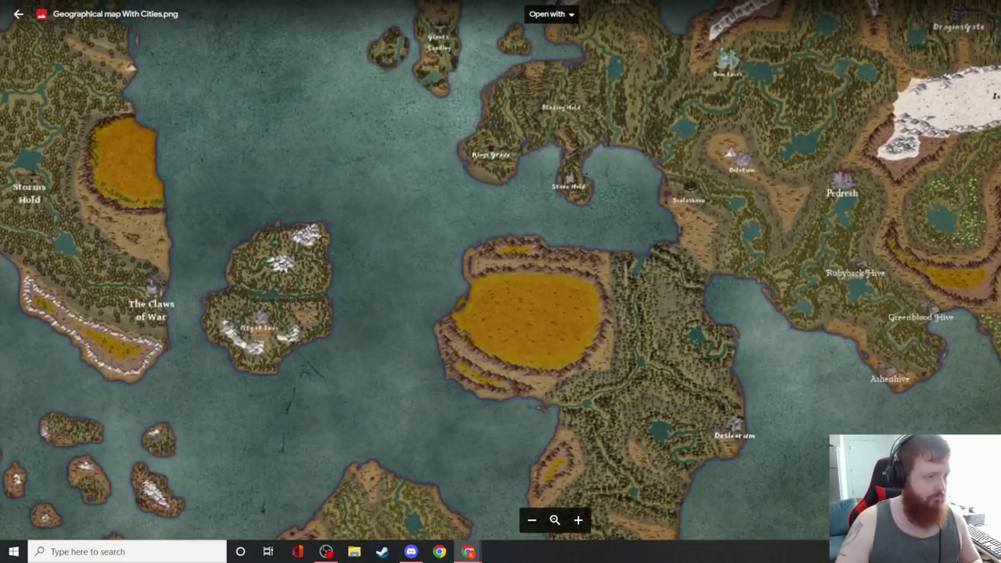
{"action": "key", "text": "ctrl+Tab"}
{"action": "type", "text": "de"}
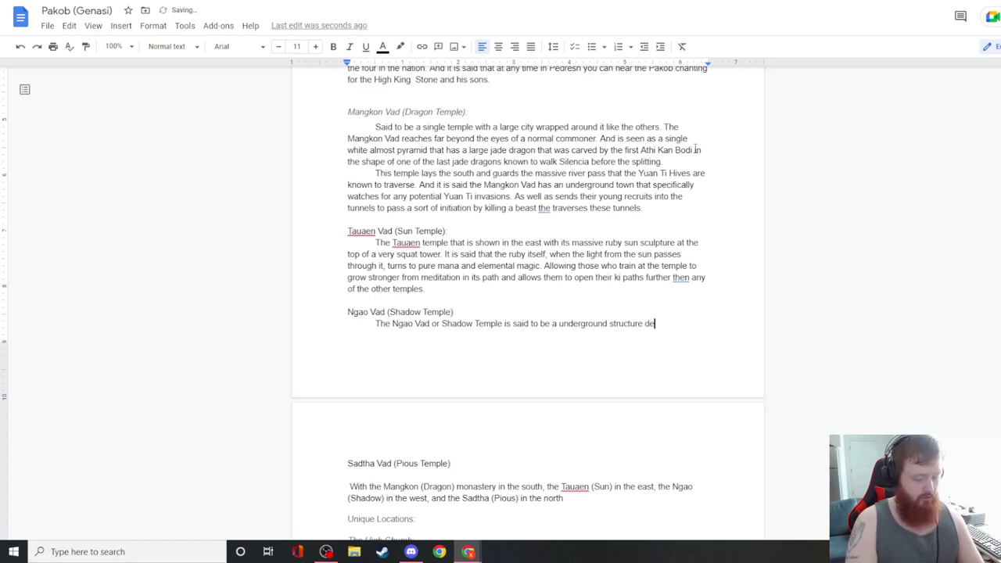
{"action": "type", "text": "signed around the "}
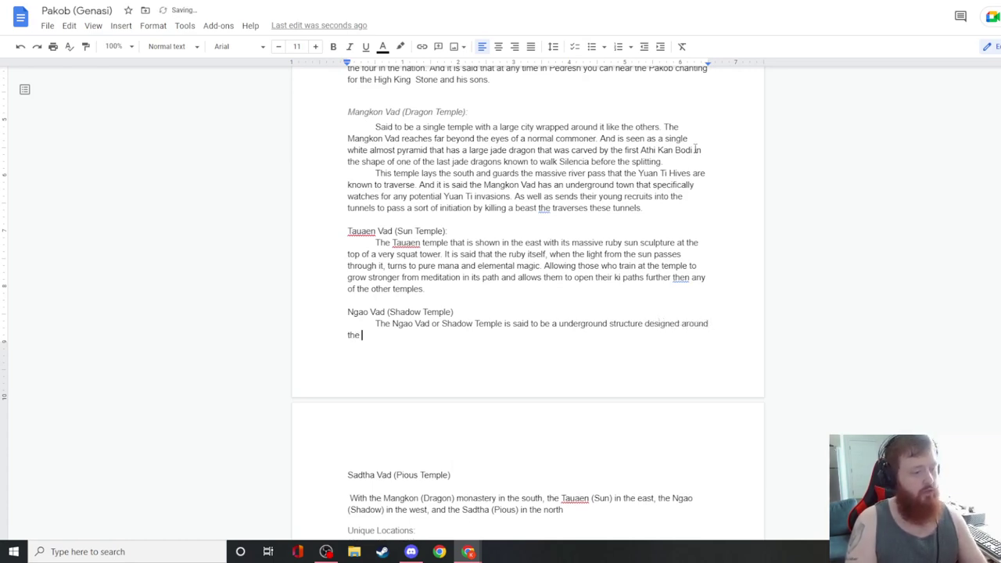
{"action": "type", "text": "rehabilitation of escaped slaves f"}
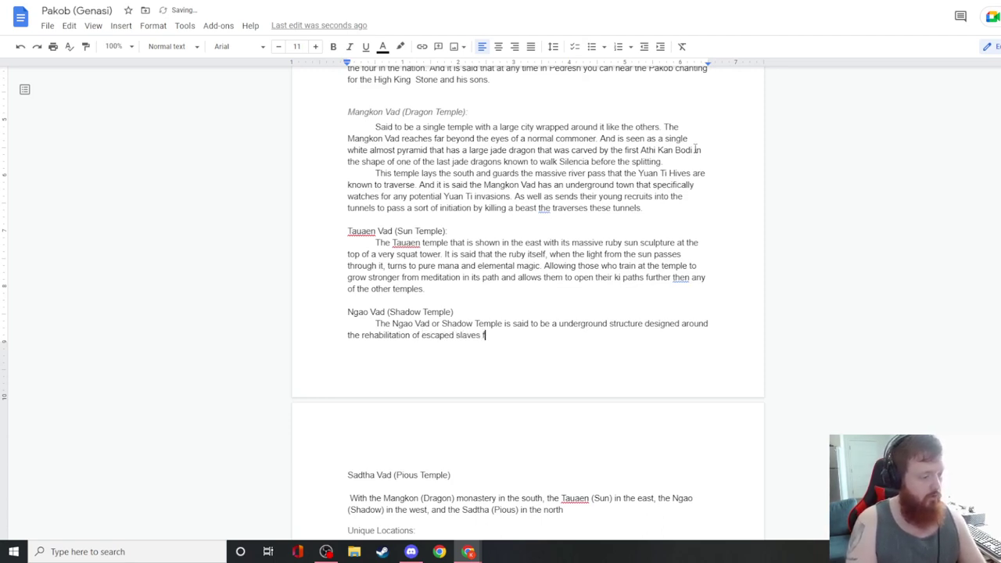
- Finish the Ngao Vad opening sentence with "from the goblin nation that it guards the borders of."
{"action": "type", "text": "rom the gobl"}
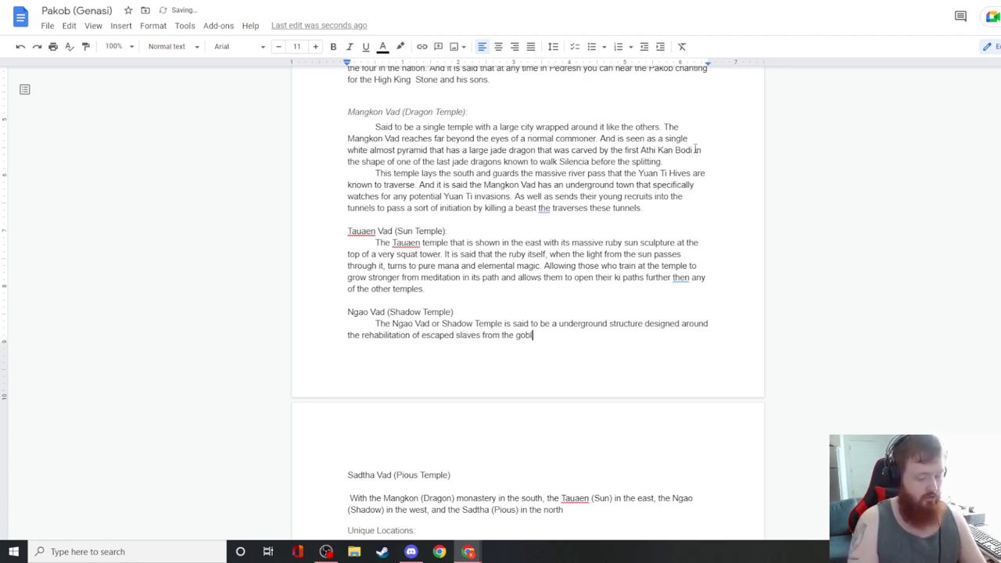
{"action": "type", "text": "in nation"}
{"action": "key", "text": "BackSpace"}
{"action": "key", "text": "BackSpace"}
{"action": "type", "text": "nation"}
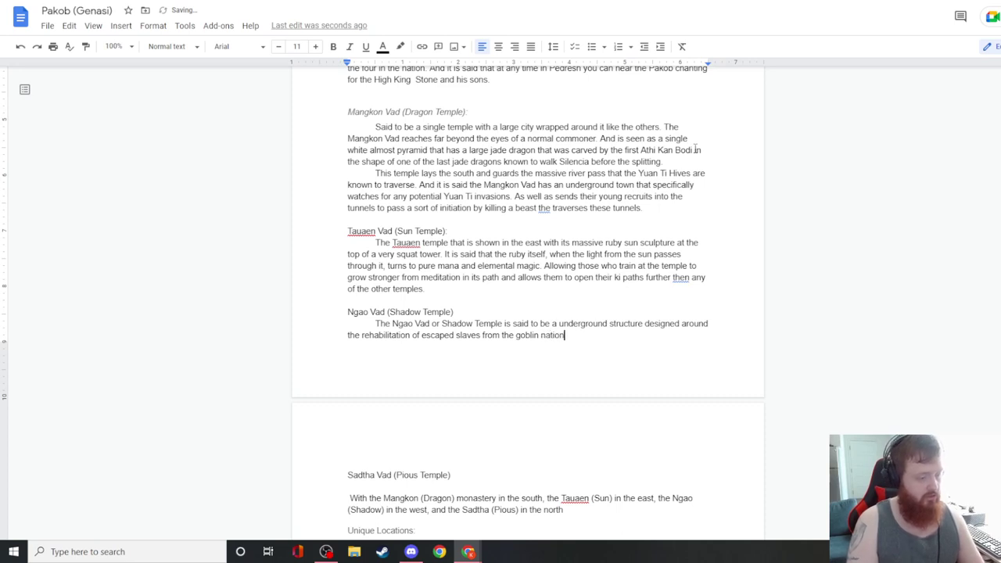
{"action": "type", "text": " that i"}
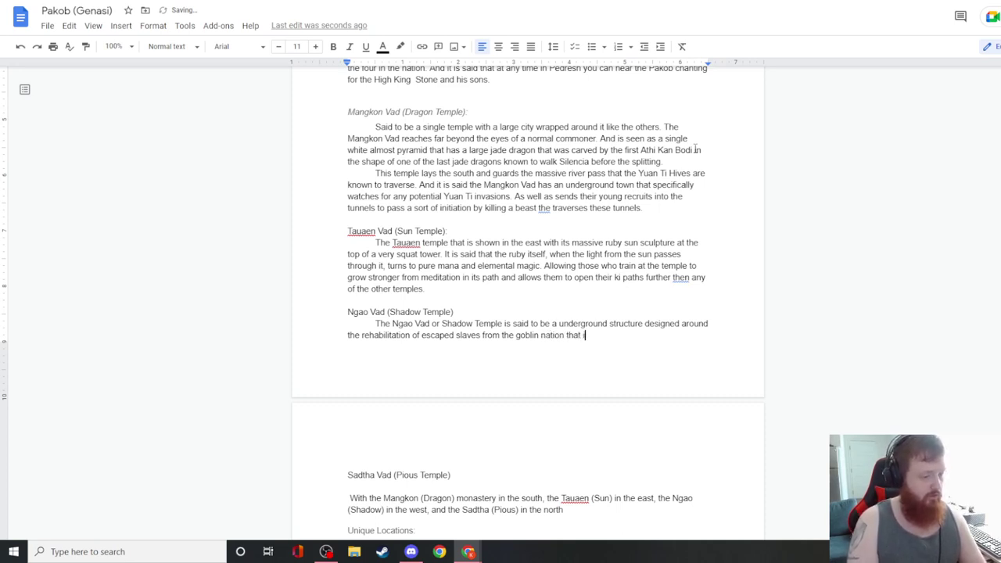
{"action": "type", "text": "t guards "}
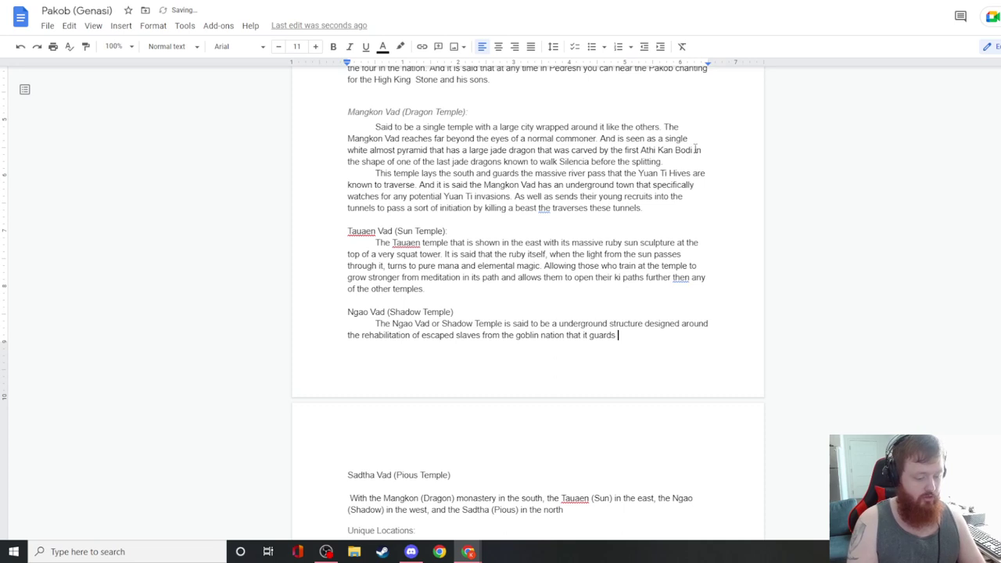
{"action": "type", "text": "the borders of"}
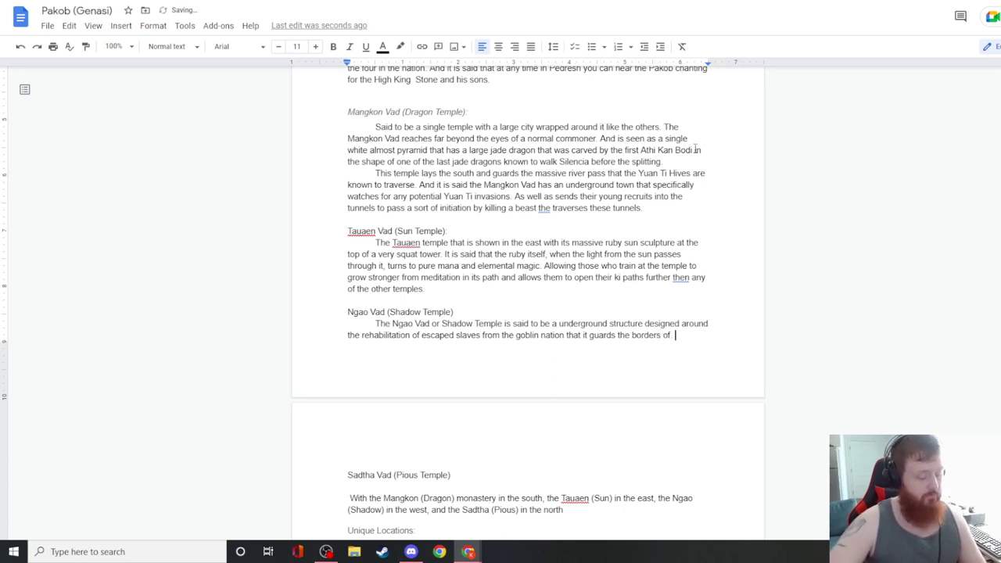
- Begin the second Ngao Vad sentence with "This temple allows for all of its trainees to practice the hidden arts of both"
{"action": "type", "text": ". This temple allows fo"}
{"action": "type", "text": "r all of "}
{"action": "type", "text": "its trainees "}
{"action": "type", "text": "to practice the hidde"}
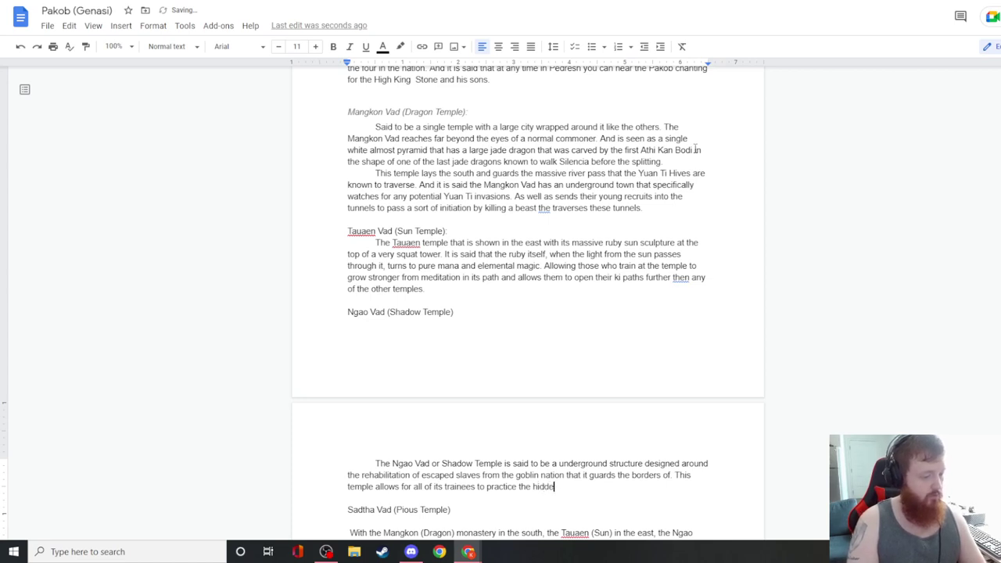
{"action": "type", "text": "n arts of both sha"}
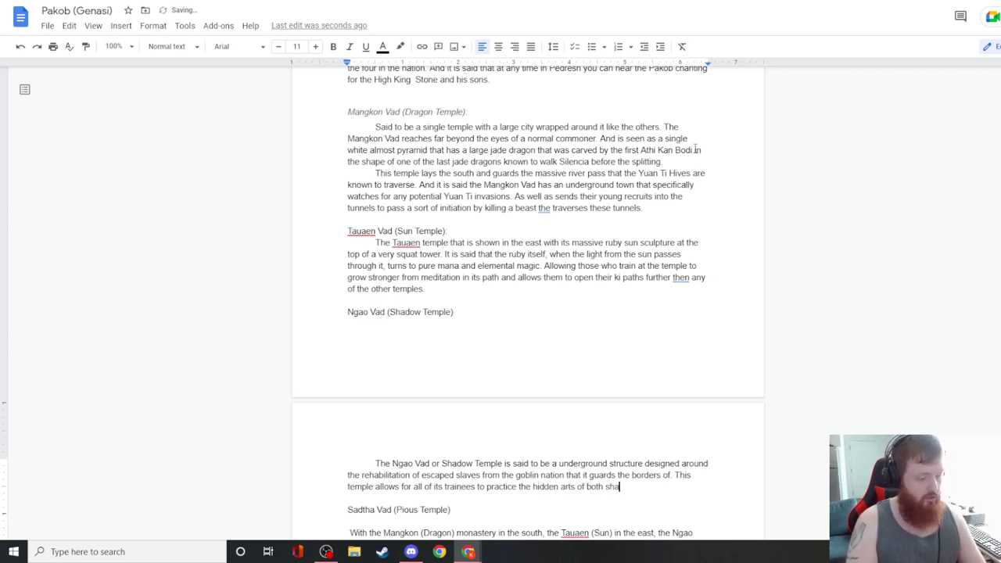
- Finish the sentence about the trainees' hidden arts with "shadow manipulation, as well as slave rehabilitation."
{"action": "type", "text": "dow manipulation"}
{"action": "key", "text": "BackSpace"}
{"action": "type", "text": ", as well as sla"}
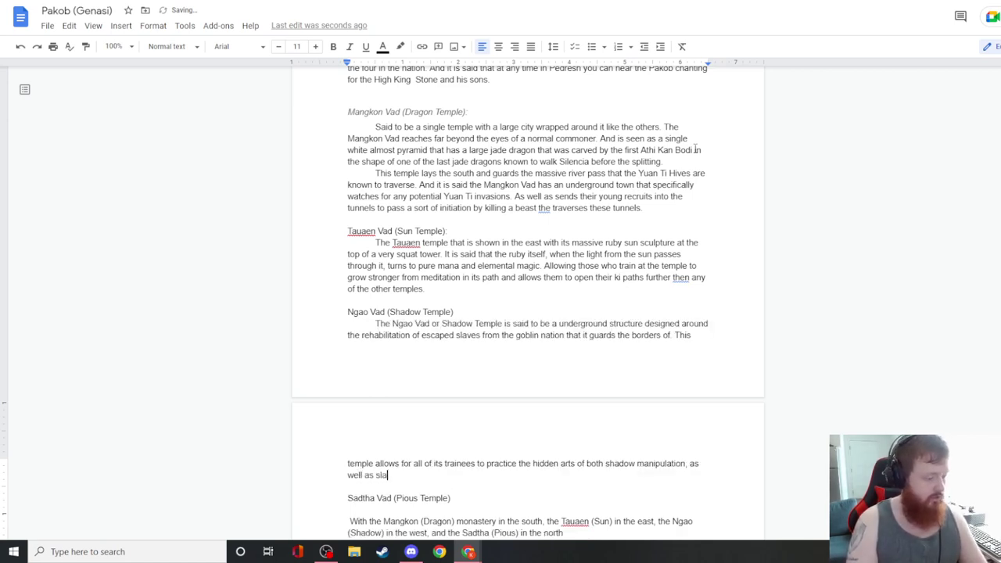
{"action": "type", "text": "ve rehabilitation."}
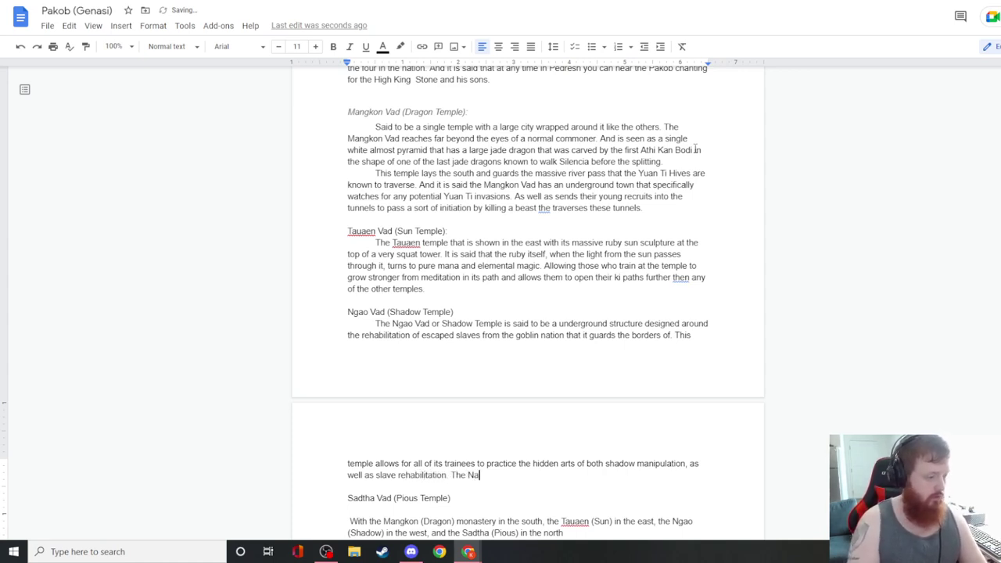
- Add to Ngao Vad the words "The Ngao temple is also the only temple to still practice and understand the art of slave collars"
{"action": "type", "text": " The Ngao temple is also the "}
{"action": "type", "text": "only temple "}
{"action": "type", "text": "to st"}
{"action": "type", "text": "ill practice "}
{"action": "type", "text": "and understand the ar"}
{"action": "type", "text": "t of slave collars an"}
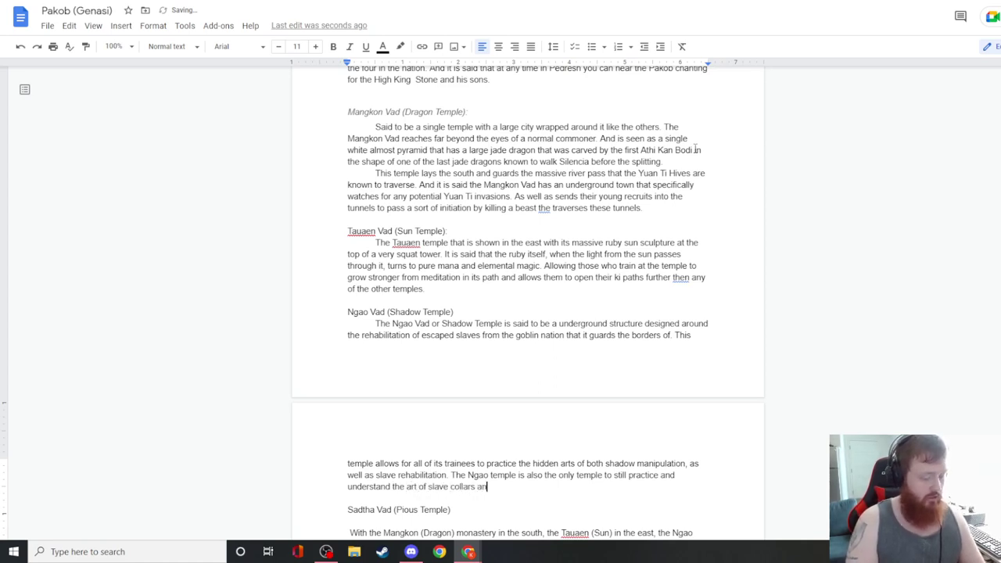
{"action": "key", "text": "BackSpace"}
{"action": "key", "text": "BackSpace"}
- Finish the slave collars sentence with "due to its close proximity to the border in which many slaves from all over the goblin nation traverse."
{"action": "type", "text": "due to "}
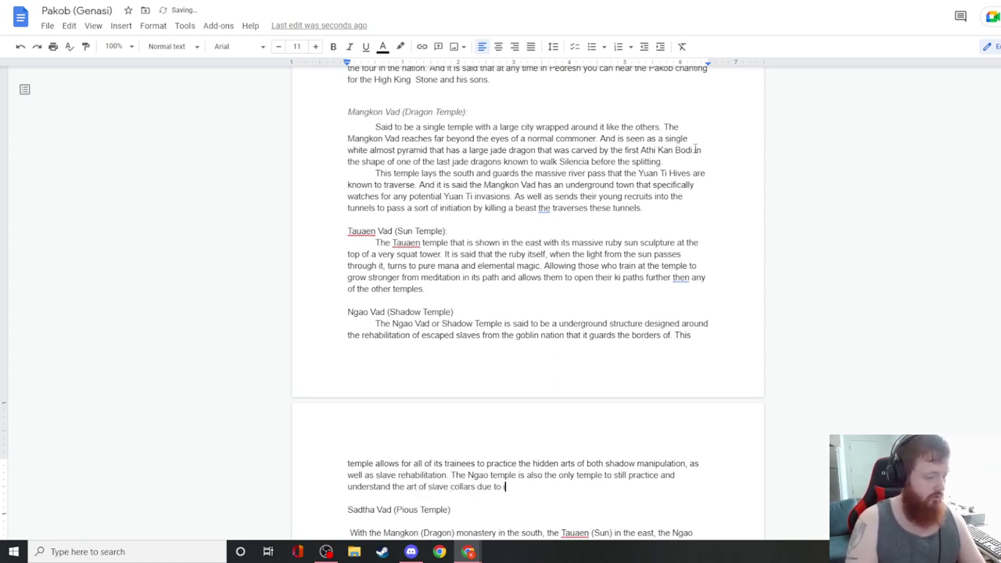
{"action": "type", "text": "i"}
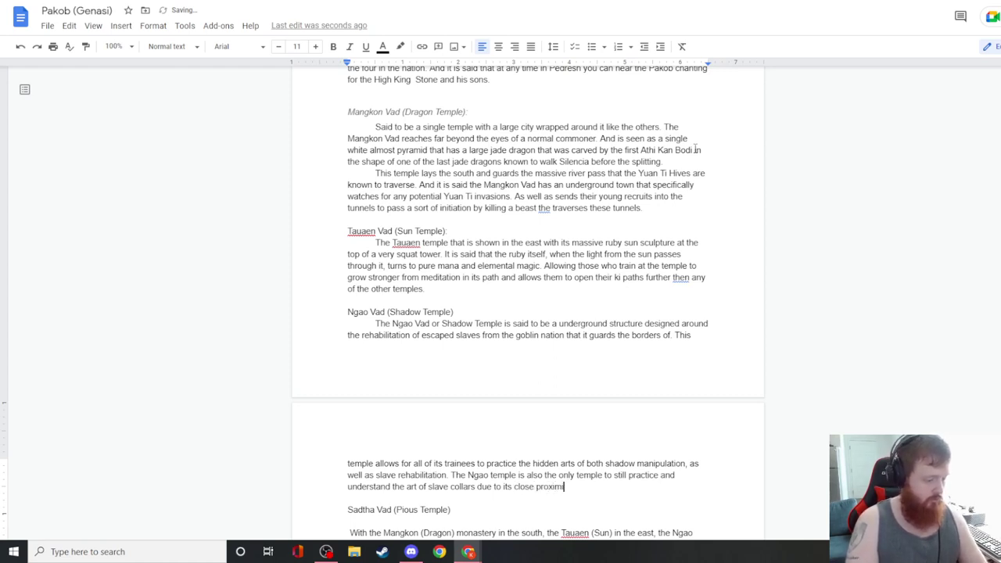
{"action": "type", "text": "ts close proxiimity to the border in which "}
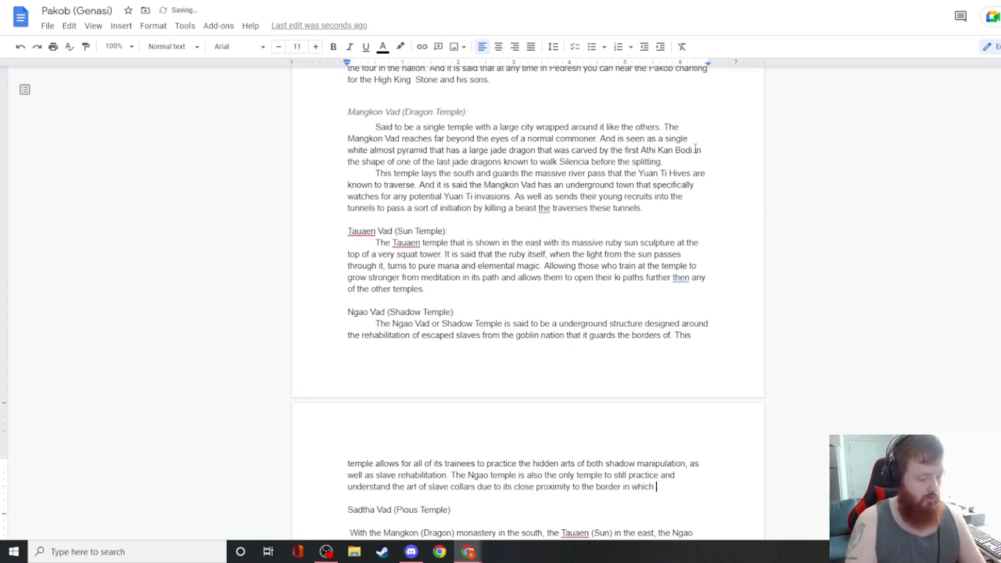
{"action": "type", "text": "many slaves "}
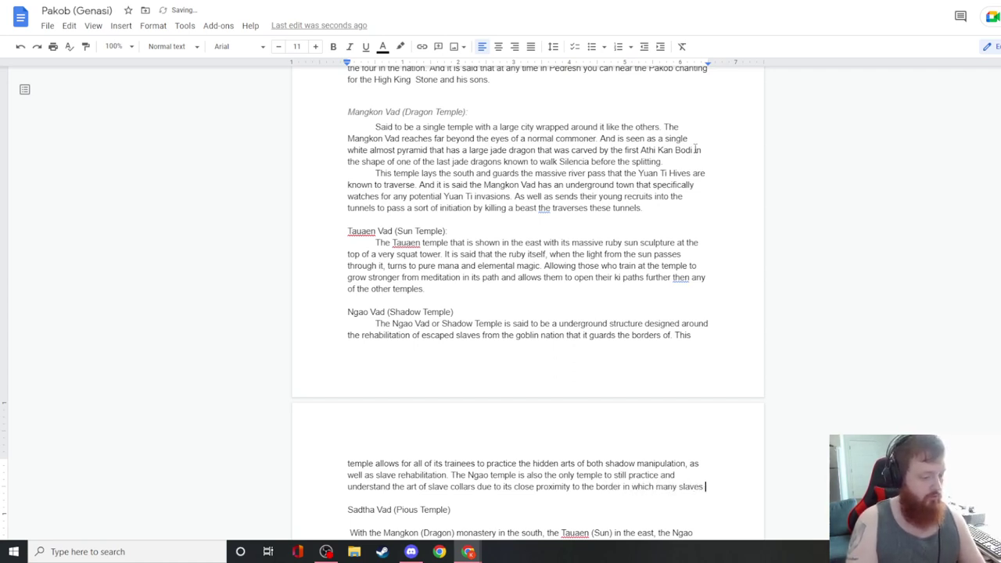
{"action": "type", "text": "from all over the gobl"}
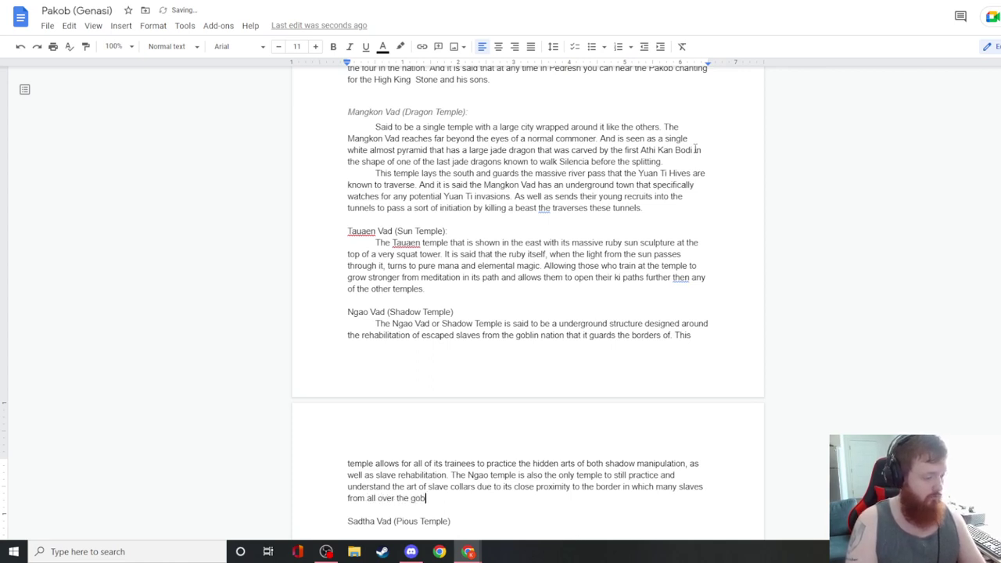
{"action": "type", "text": "in nation travers.e "}
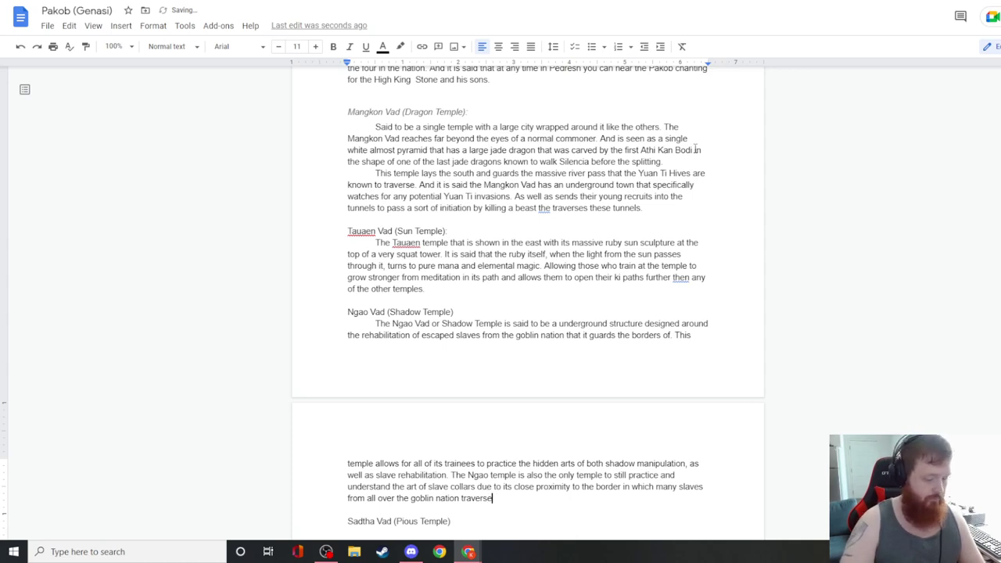
{"action": "type", "text": "."}
{"action": "key", "text": "Return"}
{"action": "scroll", "coordinate": [647, 173], "scroll_direction": "down", "scroll_amount": 3}
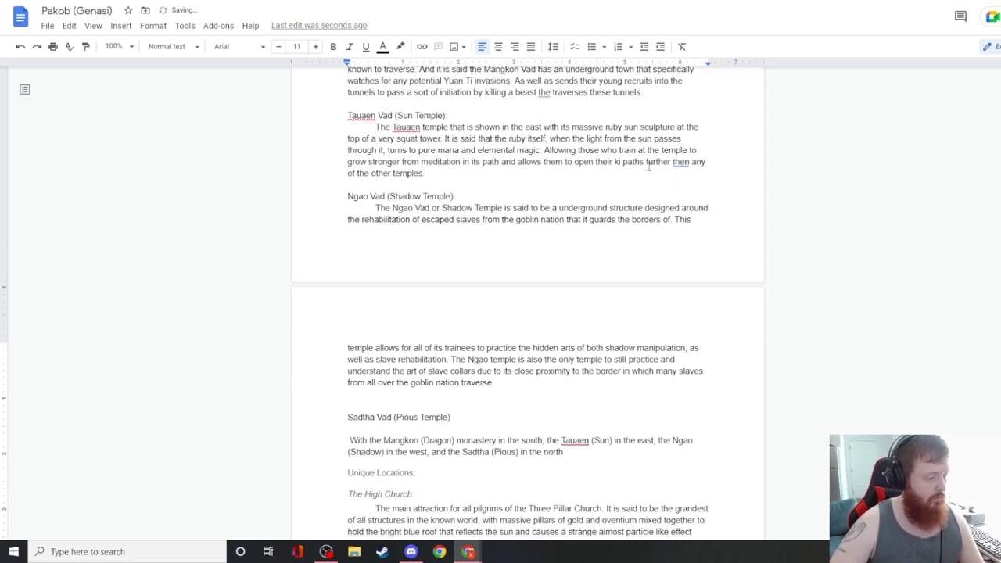
{"action": "key", "text": "BackSpace"}
- Start an indented line beneath the Sadtha Vad (Pious Temple) heading and consult the geographical map with cities
{"action": "left_click", "coordinate": [491, 415]}
{"action": "left_click", "coordinate": [486, 407]}
{"action": "key", "text": "Return"}
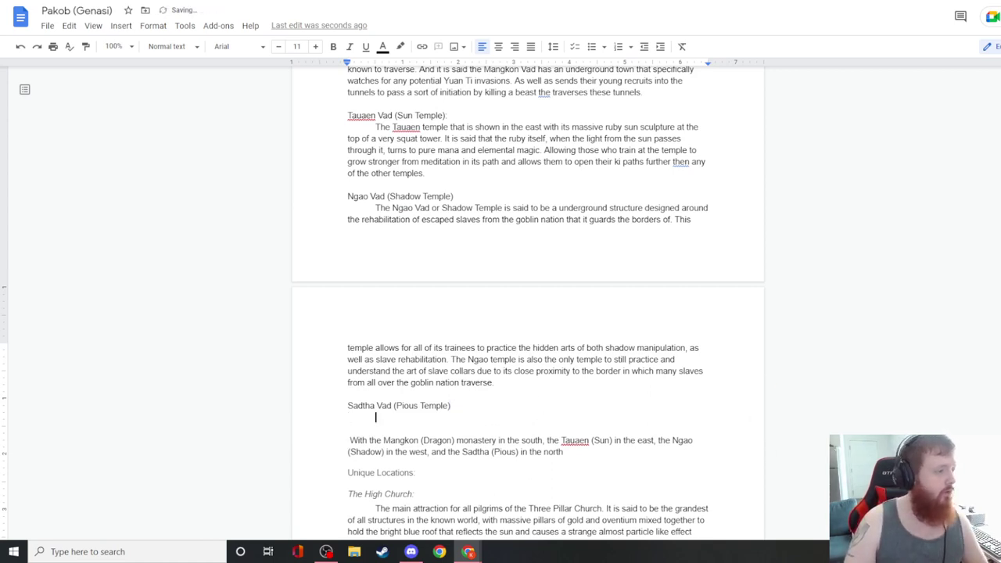
{"action": "key", "text": "ctrl+Tab"}
{"action": "key", "text": "ctrl+Tab"}
{"action": "key", "text": "ctrl+Tab"}
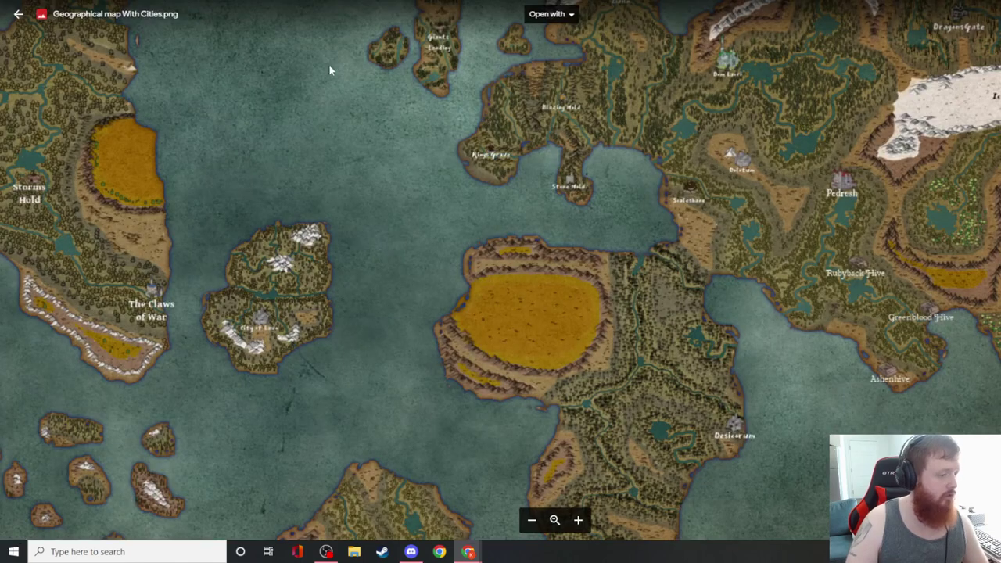
{"action": "scroll", "coordinate": [835, 149], "scroll_direction": "up", "scroll_amount": 2}
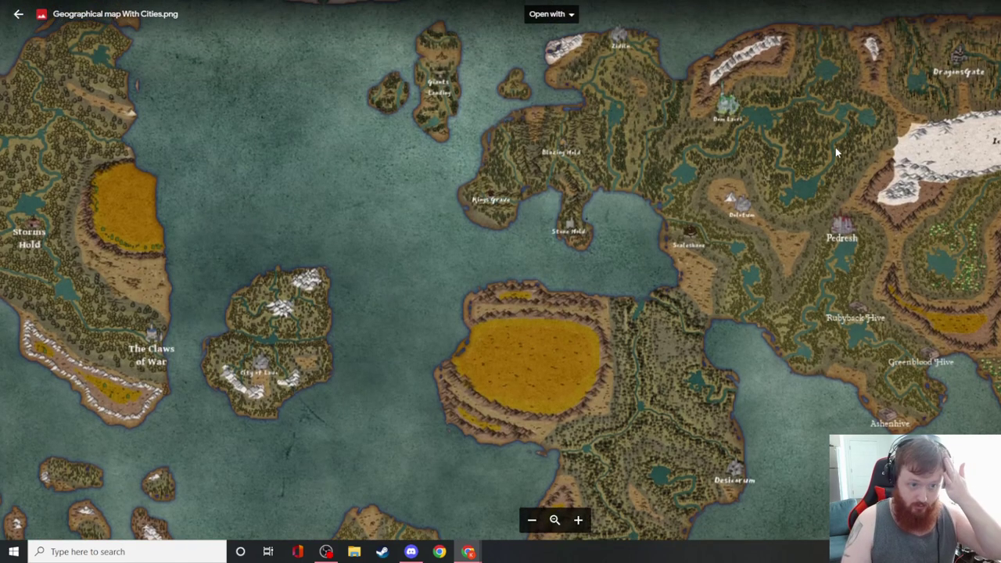
{"action": "key", "text": "ctrl+Tab"}
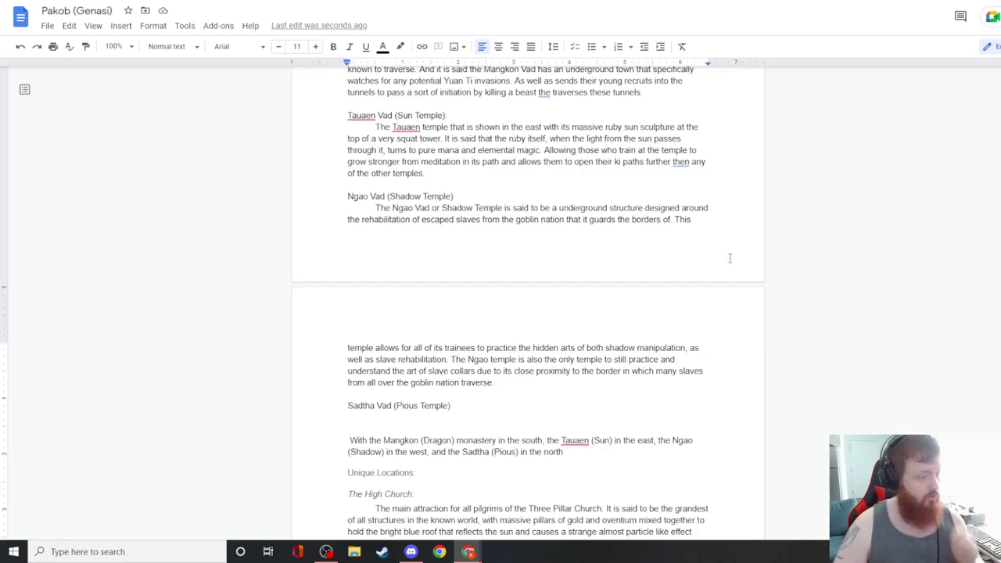
{"action": "type", "text": "Known for th"}
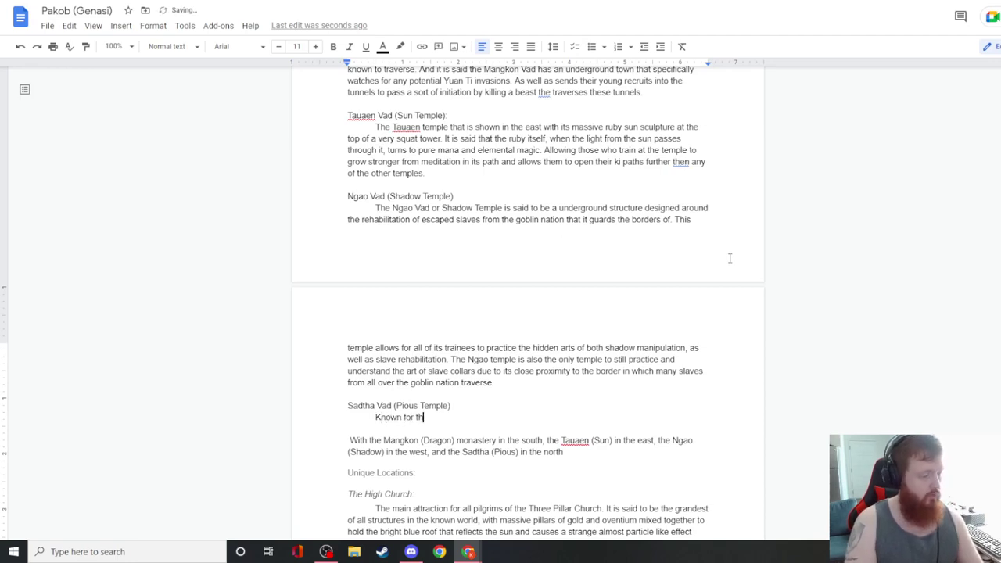
{"action": "key", "text": "BackSpace"}
{"action": "key", "text": "BackSpace"}
{"action": "key", "text": "BackSpace"}
{"action": "key", "text": "BackSpace"}
{"action": "key", "text": "BackSpace"}
{"action": "key", "text": "BackSpace"}
{"action": "key", "text": "BackSpace"}
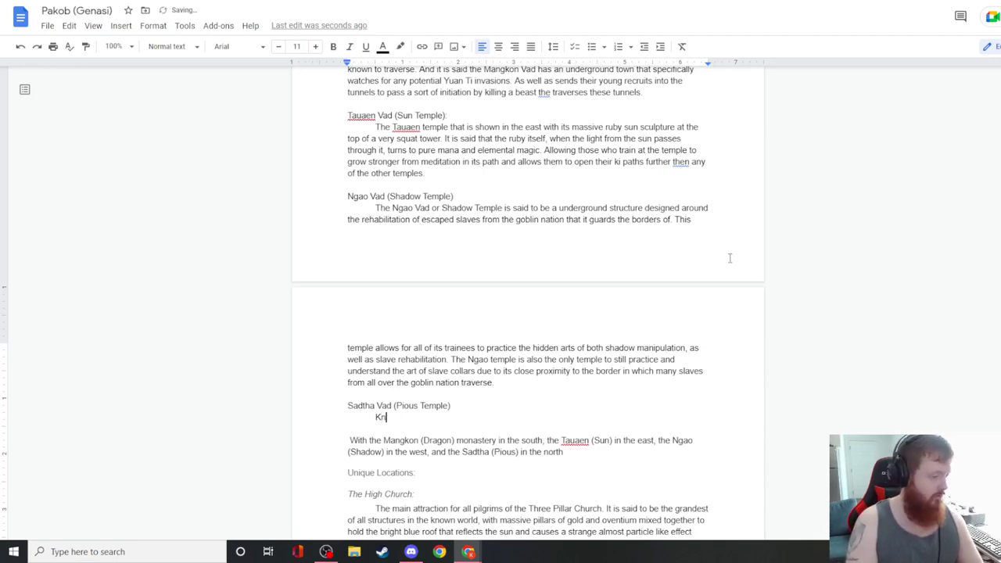
{"action": "key", "text": "BackSpace"}
- Begin the Sadtha Vad paragraph with "The Sadtha Vad or Pious Temple is well known for its large recruiting of"
{"action": "type", "text": "The Sa"}
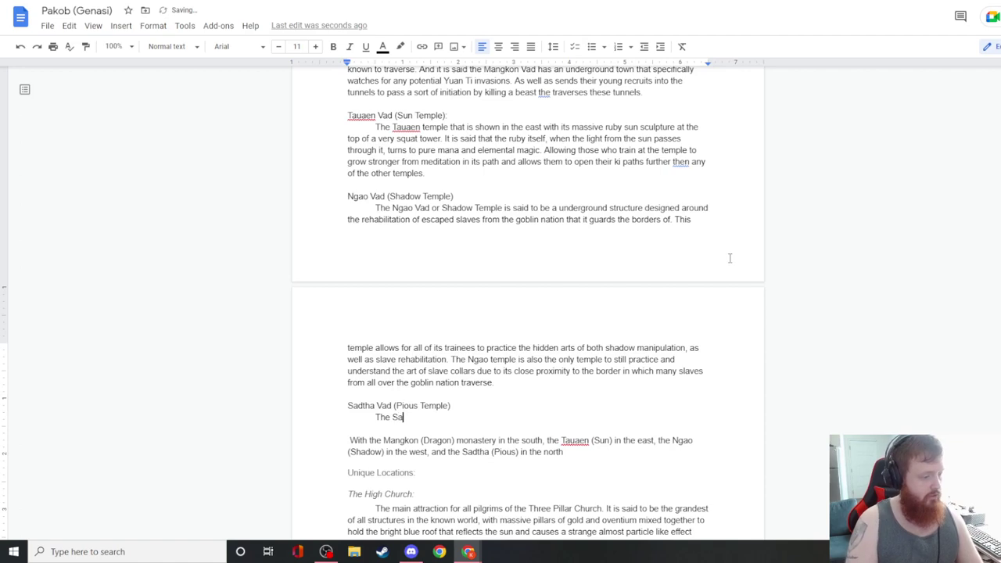
{"action": "type", "text": "dtha Vad or"}
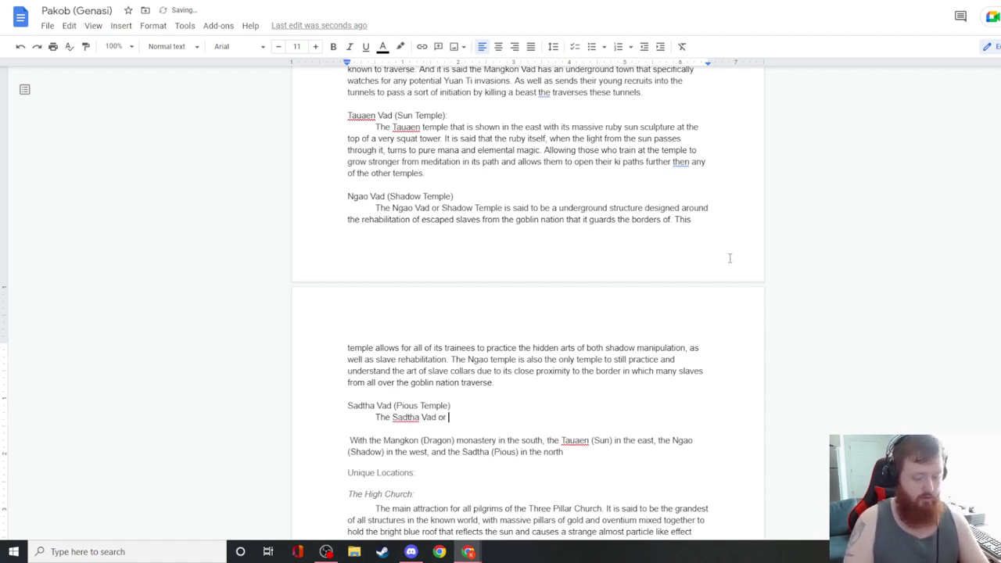
{"action": "type", "text": " Pious T"}
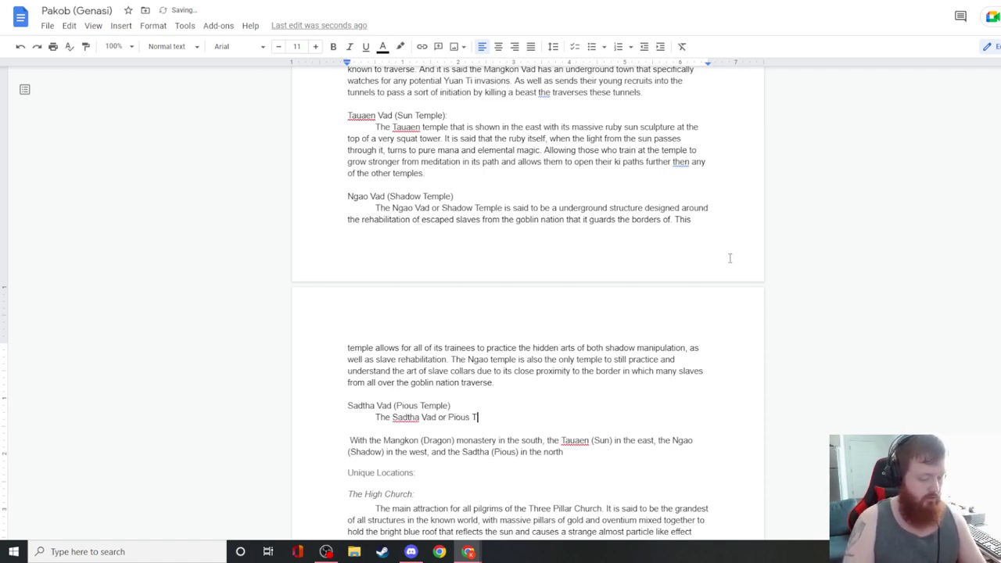
{"action": "type", "text": "emple is well "}
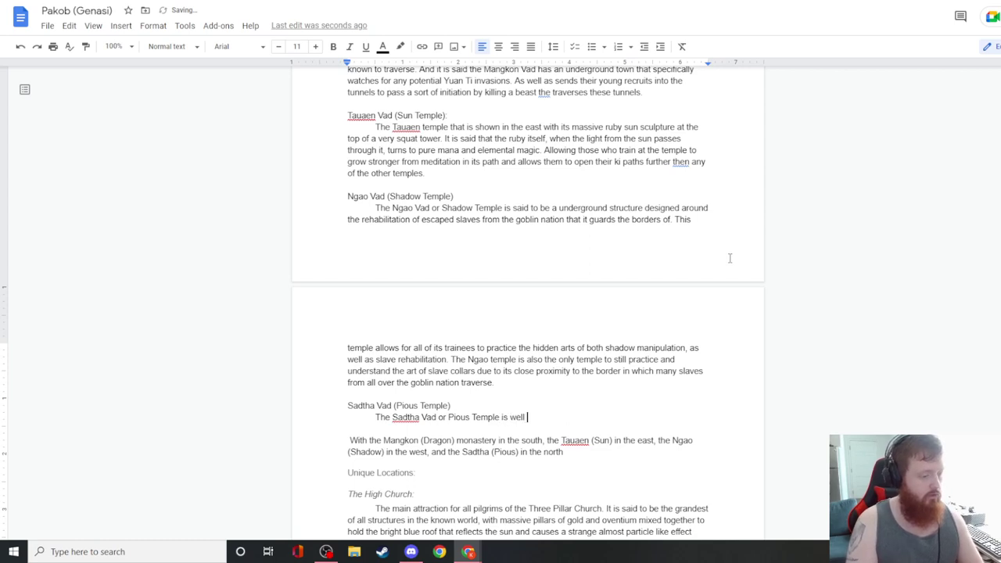
{"action": "type", "text": "known for its larg"}
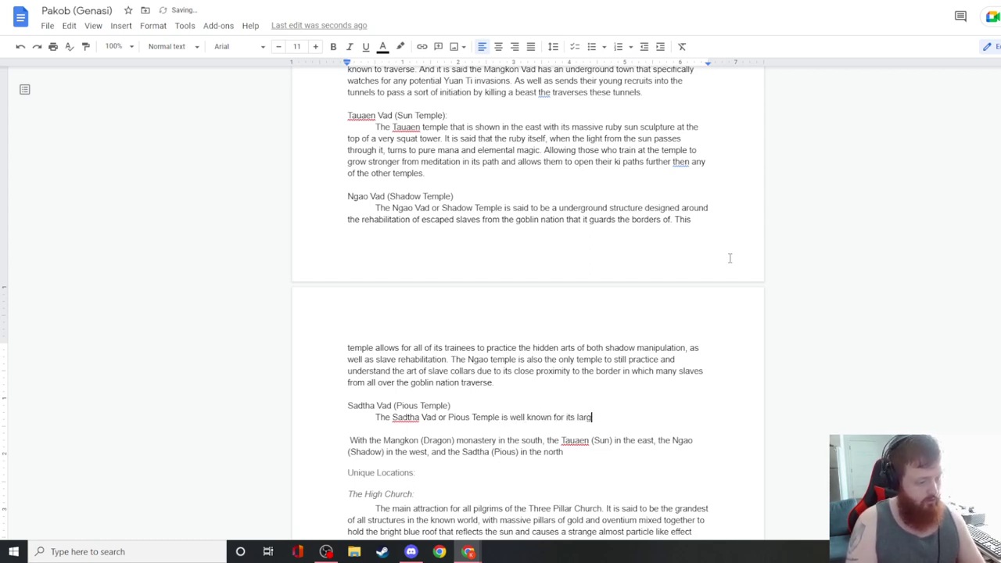
{"action": "type", "text": "e recruit"}
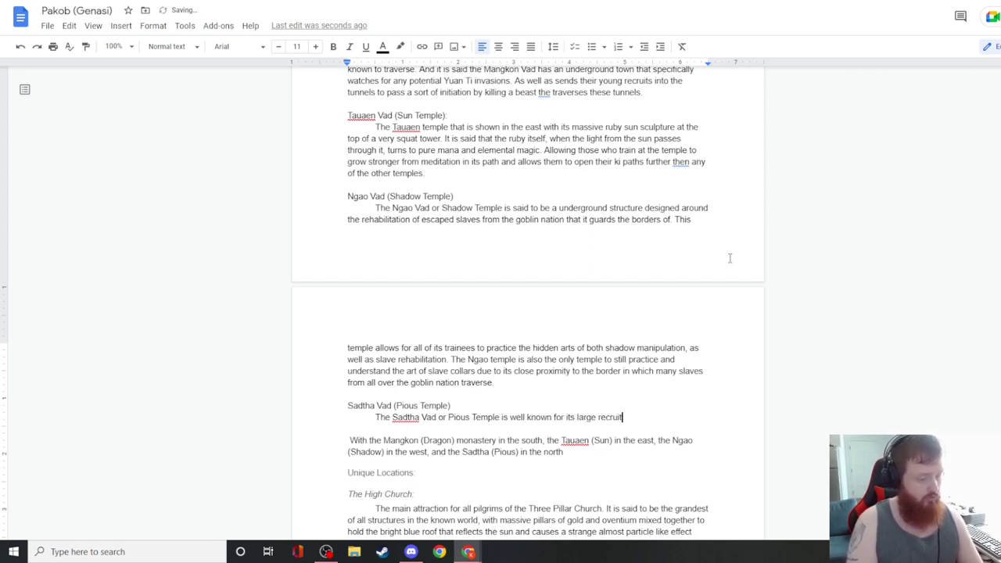
{"action": "type", "text": "ing of "}
{"action": "type", "text": "High Prie"}
{"action": "key", "text": "BackSpace"}
{"action": "key", "text": "BackSpace"}
{"action": "key", "text": "BackSpace"}
{"action": "key", "text": "BackSpace"}
{"action": "key", "text": "BackSpace"}
{"action": "key", "text": "BackSpace"}
{"action": "key", "text": "BackSpace"}
- Continue the Sadtha Vad paragraph with "high elves. As well as the practice of ritual cannablisim of the old and dying. This is due to the"
{"action": "type", "text": "high elves in"}
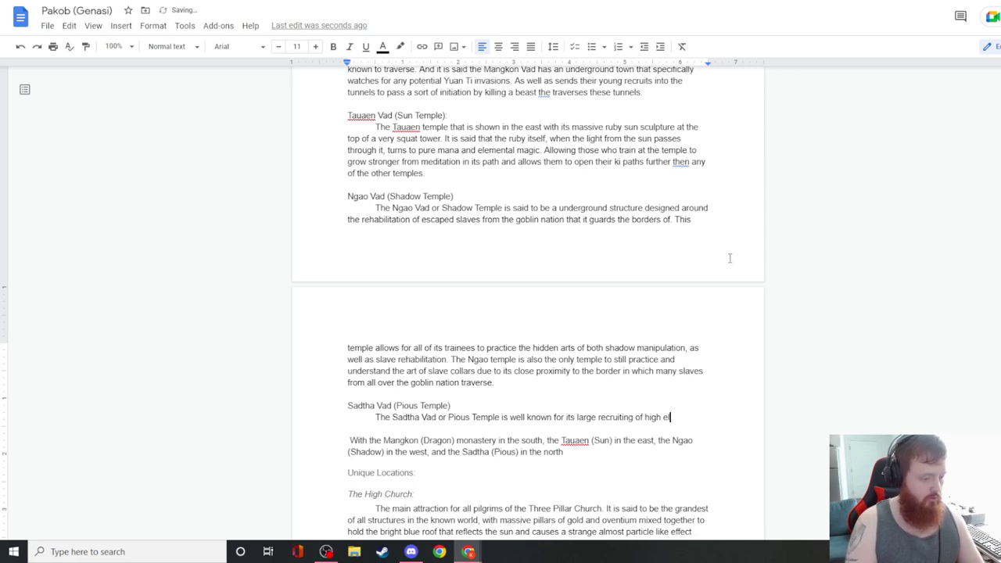
{"action": "key", "text": "BackSpace"}
{"action": "key", "text": "BackSpace"}
{"action": "key", "text": "BackSpace"}
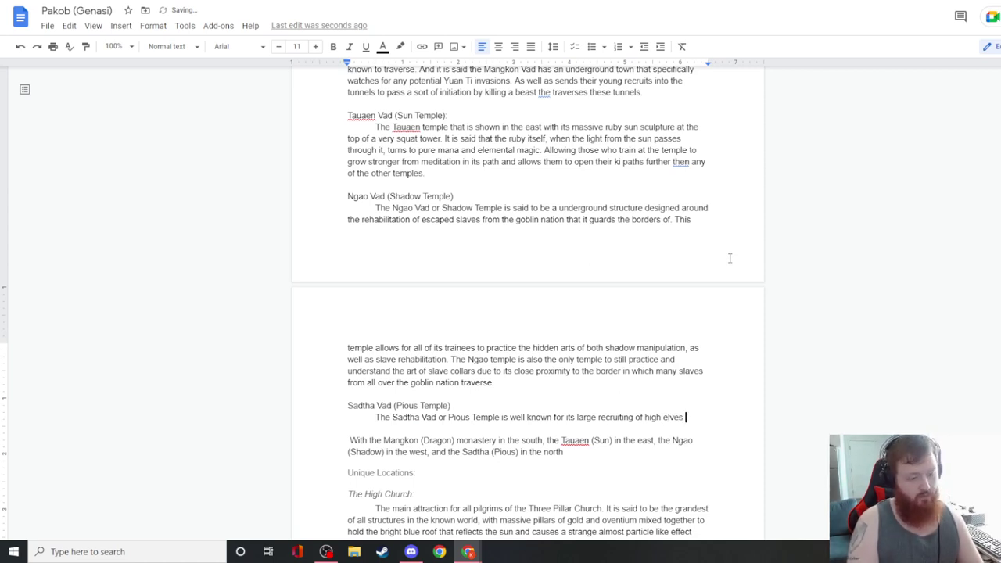
{"action": "type", "text": "As well as the pr"}
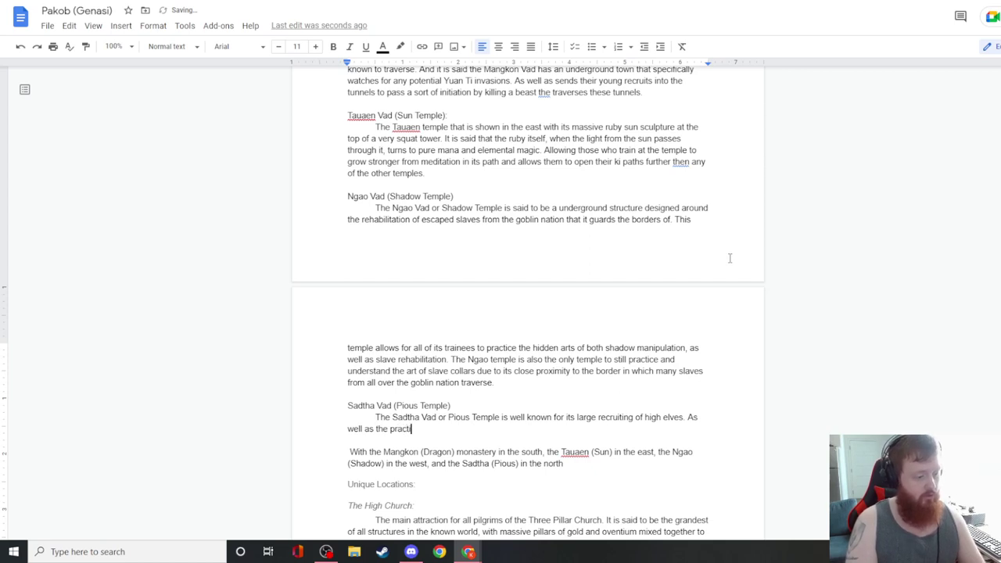
{"action": "type", "text": "actice of ritual c"}
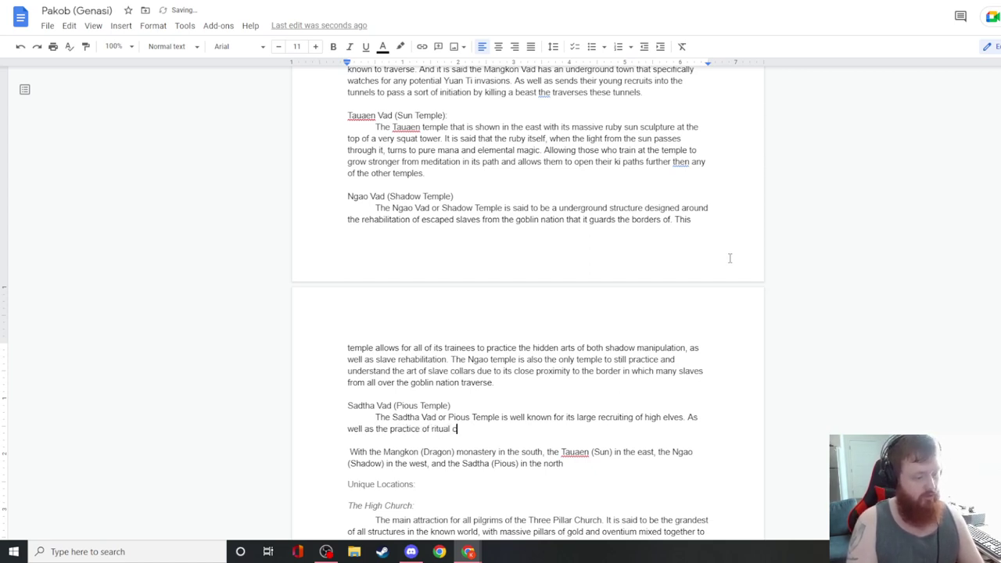
{"action": "type", "text": "annabilism of the old and dying. This is due to the "}
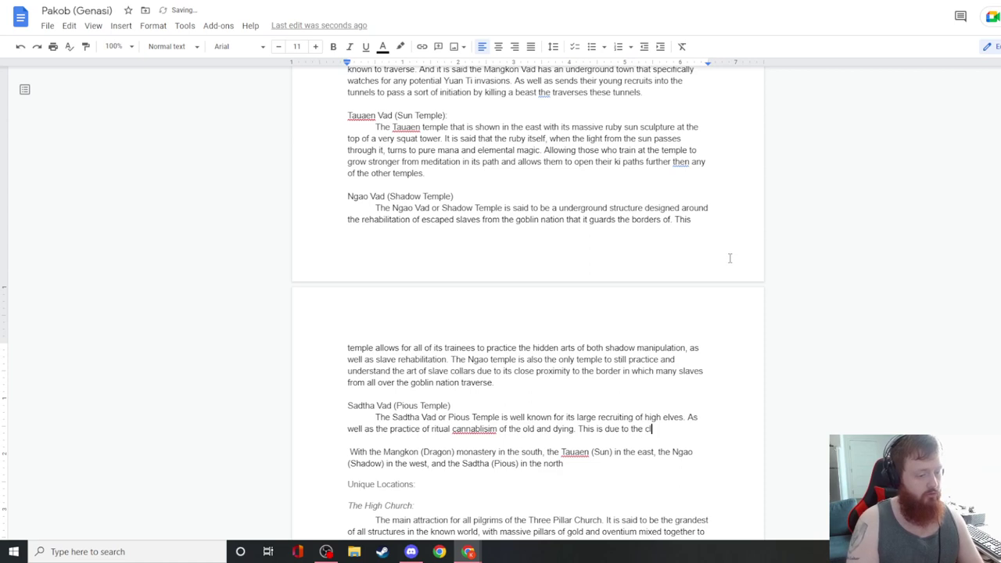
- Finish the Sadtha Vad sentence with "cultural acceptance of the old high elves and the understanding of its nations way of gaining power."
{"action": "type", "text": "cultural a"}
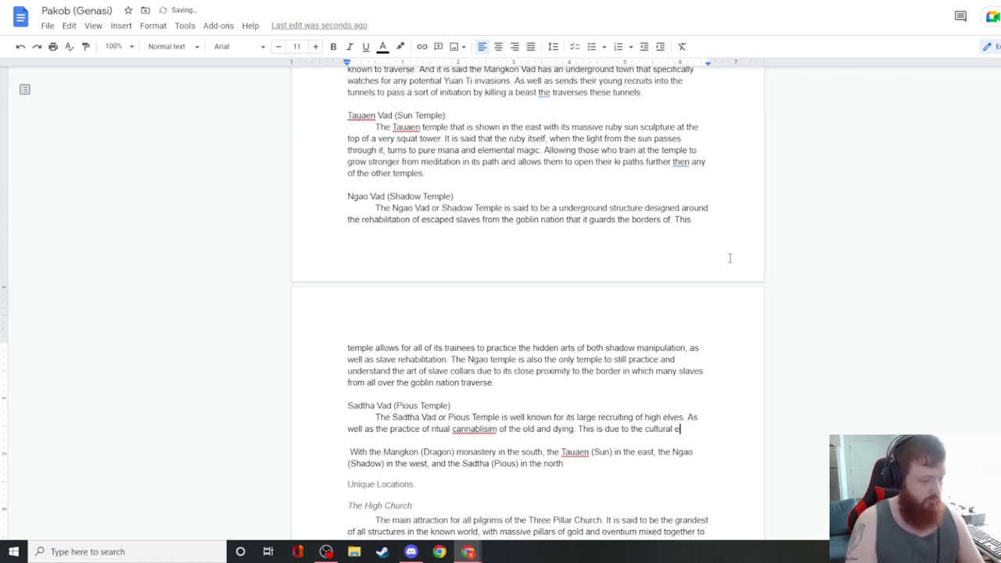
{"action": "type", "text": "cceptance of the old high elve"}
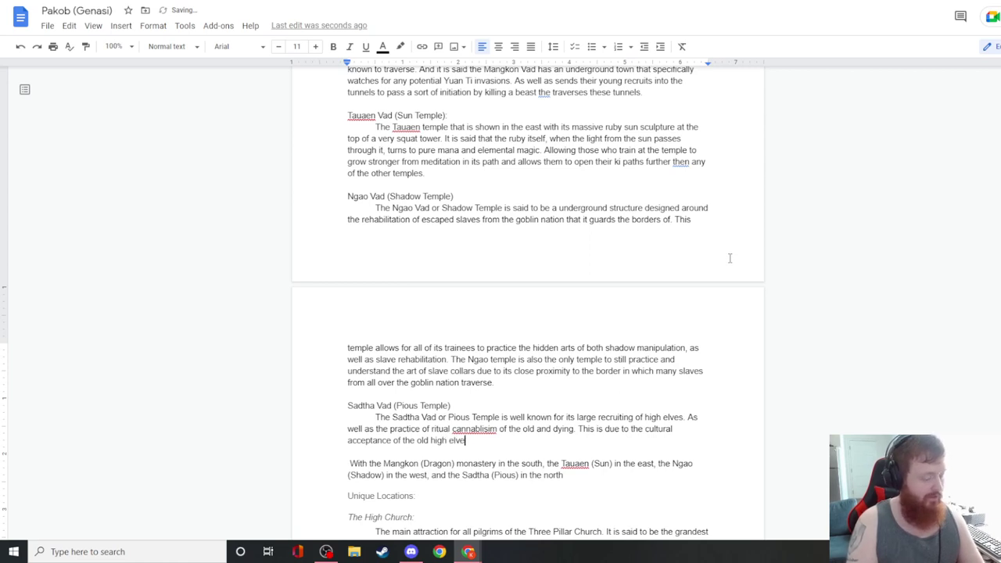
{"action": "type", "text": "s and the unders"}
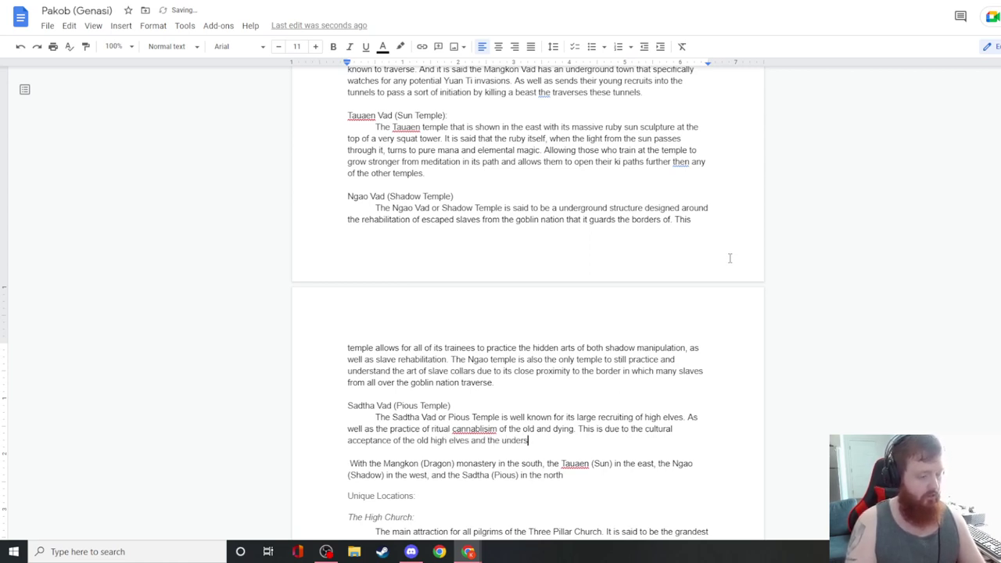
{"action": "type", "text": "tanding of its nations way of gai"}
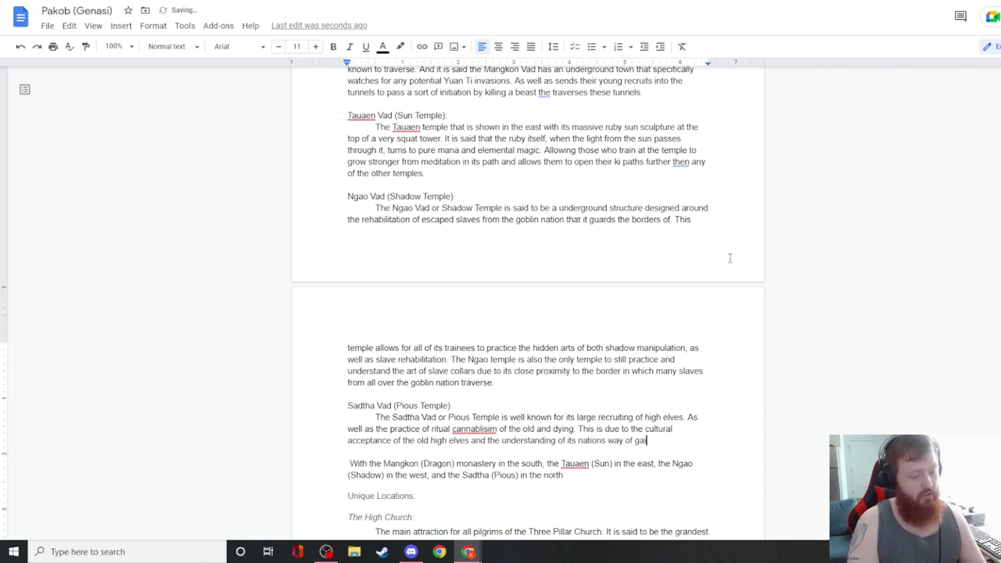
{"action": "type", "text": "ning power."}
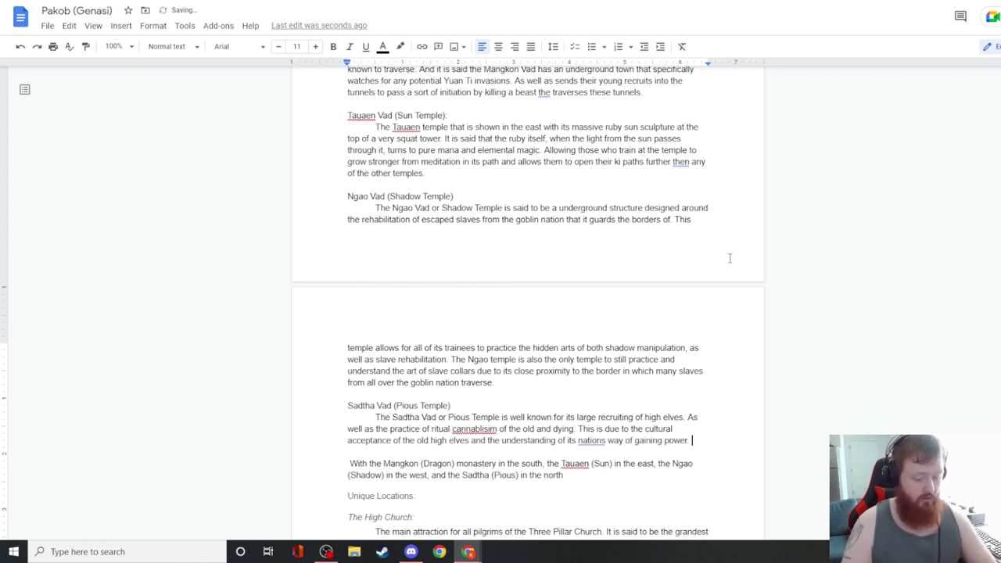
- Continue the Sadtha Vad paragraph with "This is also the only temple in which one can learn how to siphon"
{"action": "type", "text": " This is also teh"}
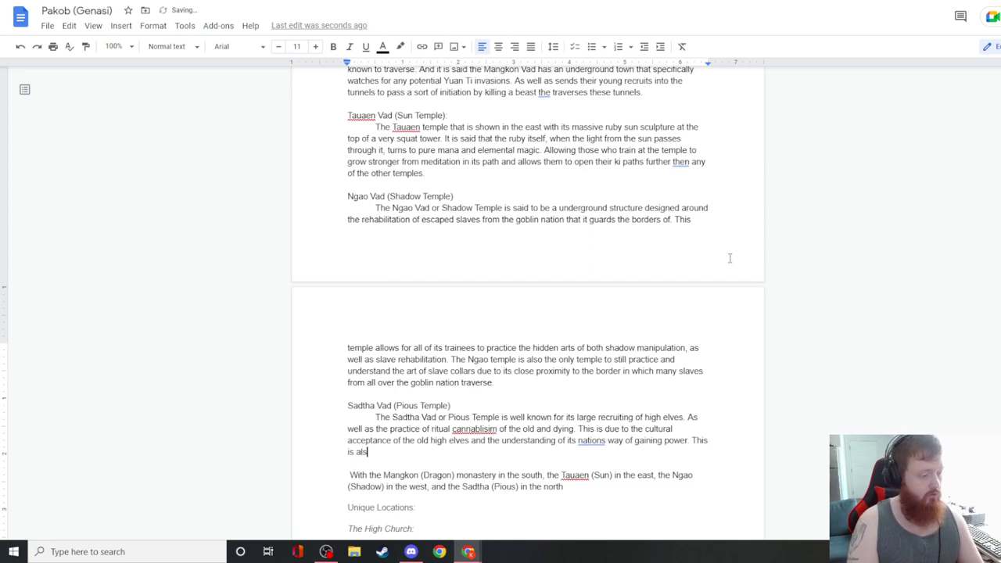
{"action": "key", "text": "BackSpace"}
{"action": "key", "text": "BackSpace"}
{"action": "key", "text": "BackSpace"}
{"action": "type", "text": "he only temple in whi"}
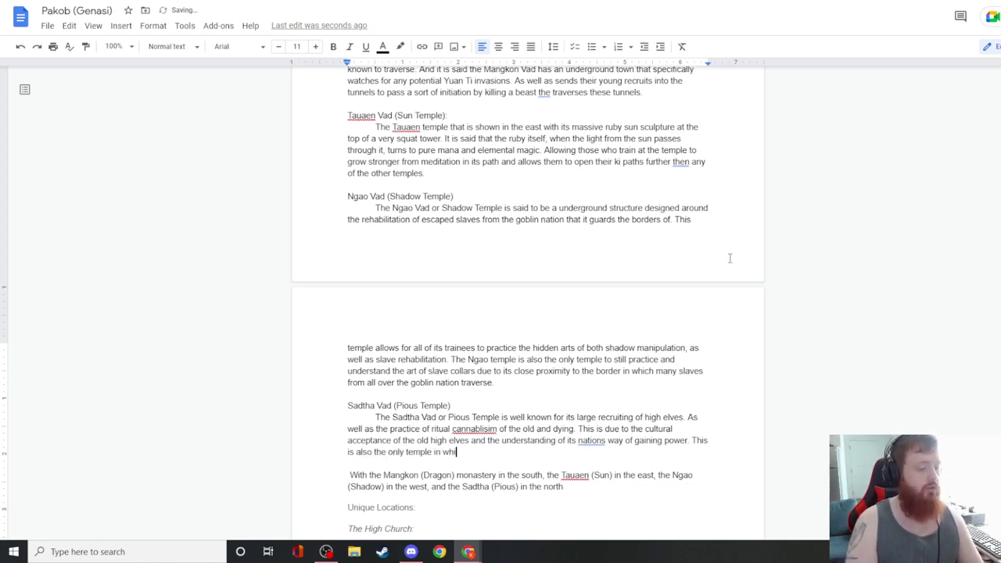
{"action": "type", "text": "ch one can learn "}
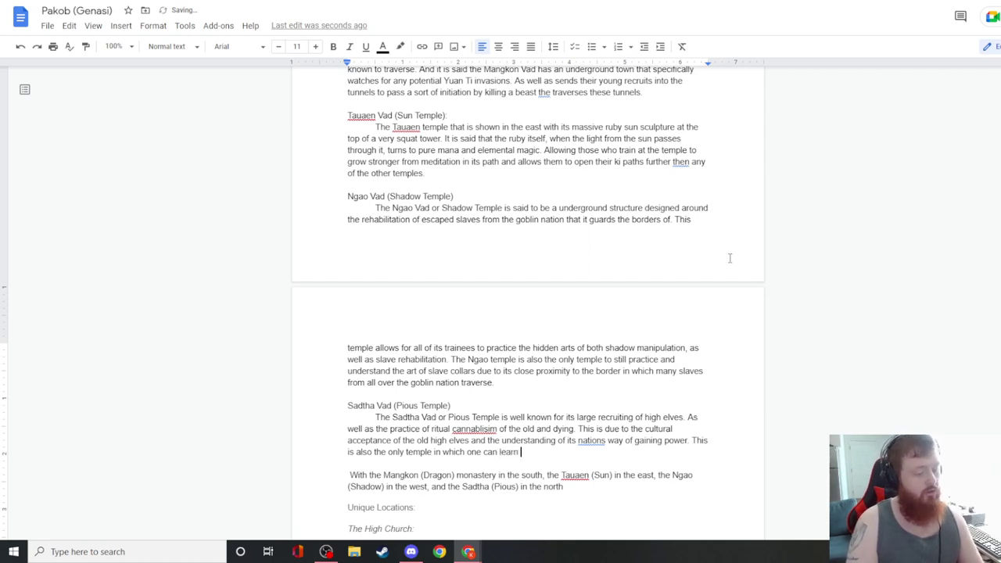
{"action": "type", "text": "how to siphon magic"}
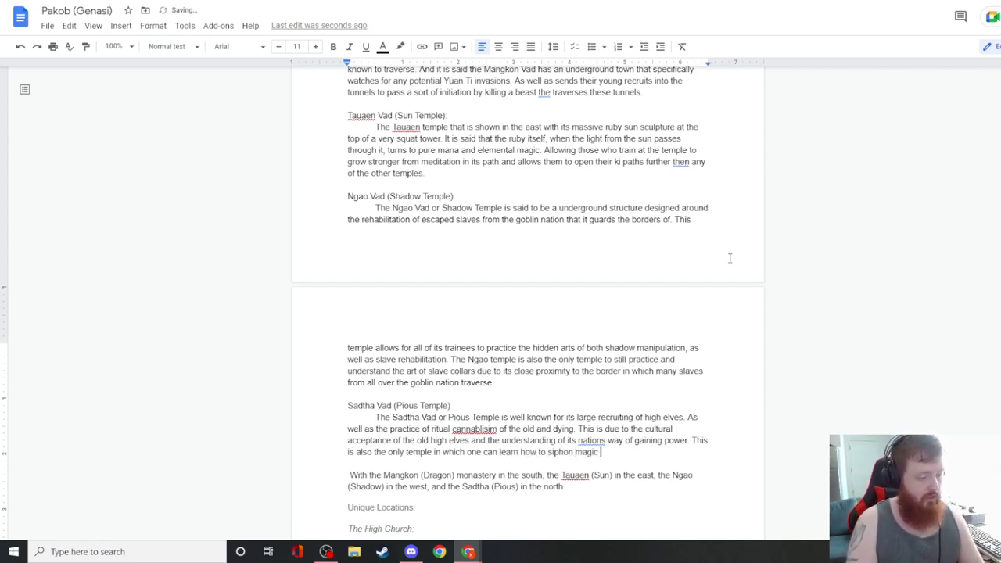
- Finish the siphoning sentence with "mana from another being without having to consume them."
{"action": "key", "text": "BackSpace"}
{"action": "key", "text": "BackSpace"}
{"action": "key", "text": "BackSpace"}
{"action": "key", "text": "BackSpace"}
{"action": "key", "text": "BackSpace"}
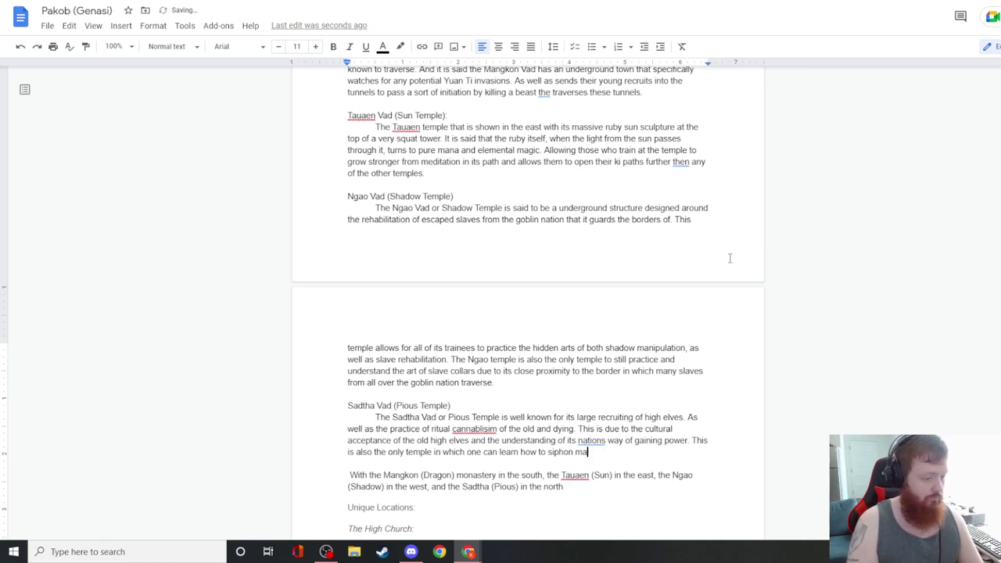
{"action": "type", "text": "na from another be"}
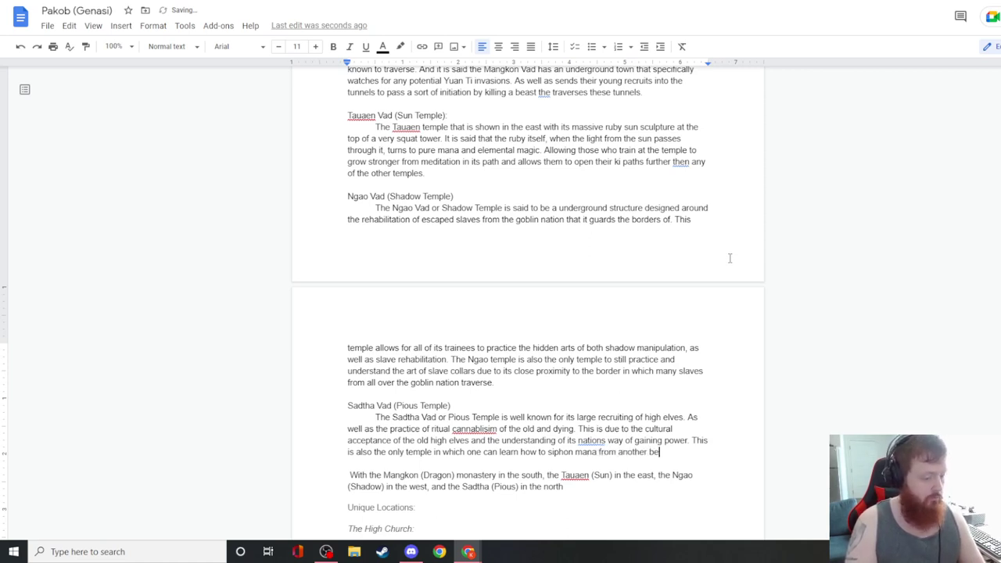
{"action": "type", "text": "ing wi"}
{"action": "type", "text": "thout having to co"}
{"action": "type", "text": "nus"}
{"action": "type", "text": "sume them."}
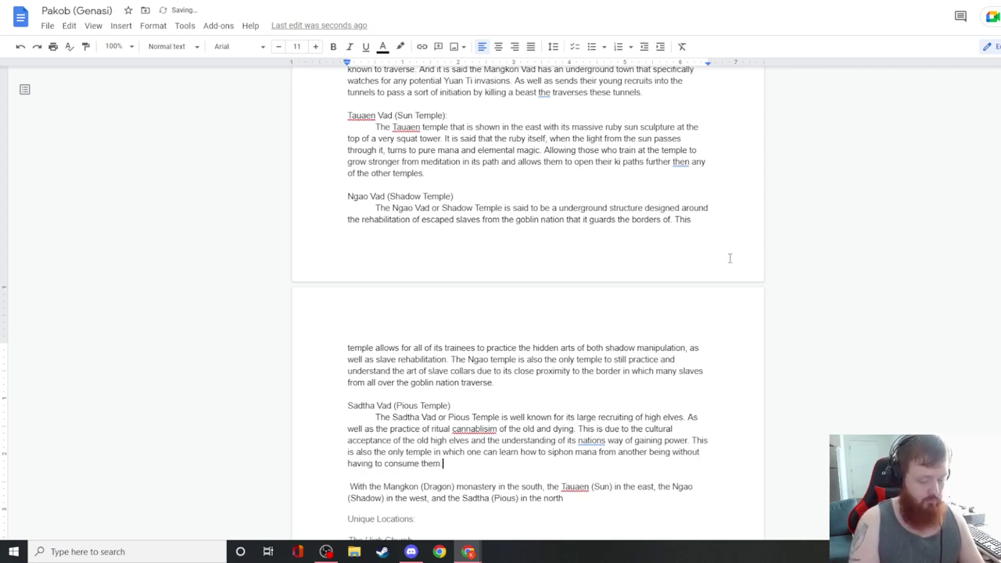
- Add the sentence "Though these arts are only taught by to the highest ranked amongst their covenant." to the Sadtha Vad paragraph
{"action": "type", "text": " Though th"}
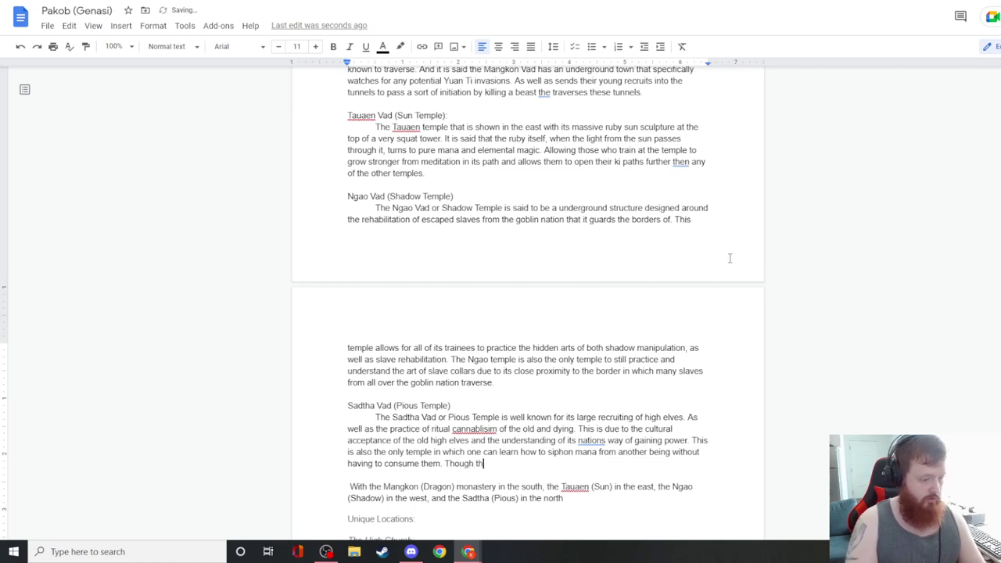
{"action": "type", "text": "ese arts are only taught by the"}
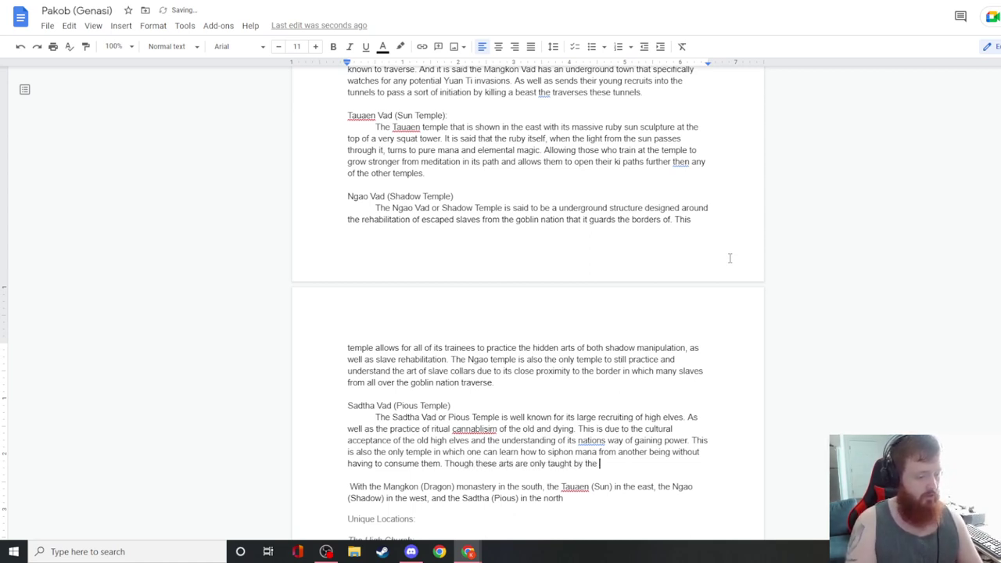
{"action": "key", "text": "BackSpace"}
{"action": "key", "text": "BackSpace"}
{"action": "key", "text": "BackSpace"}
{"action": "type", "text": "o the highest ranked amongst their"}
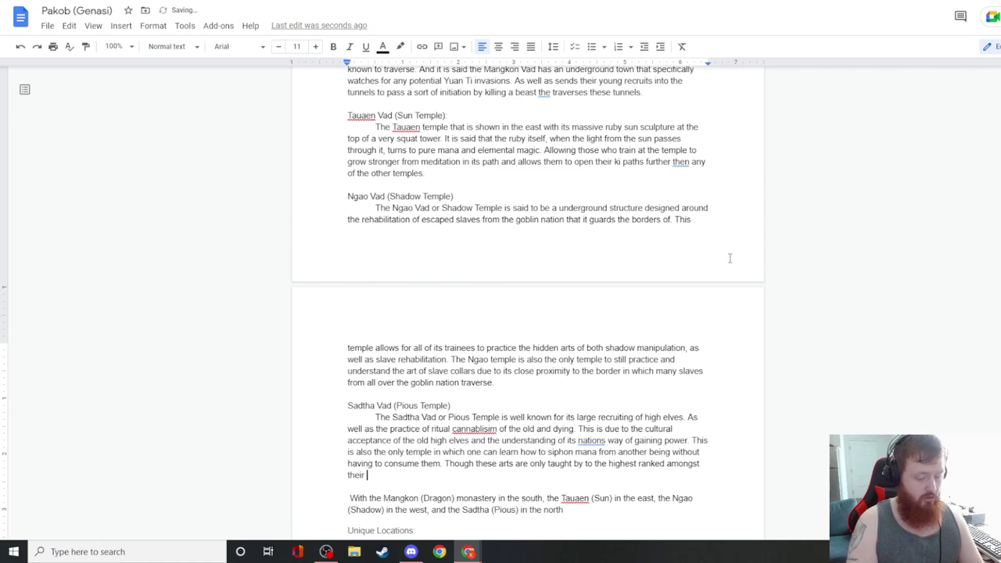
{"action": "type", "text": " covenant."}
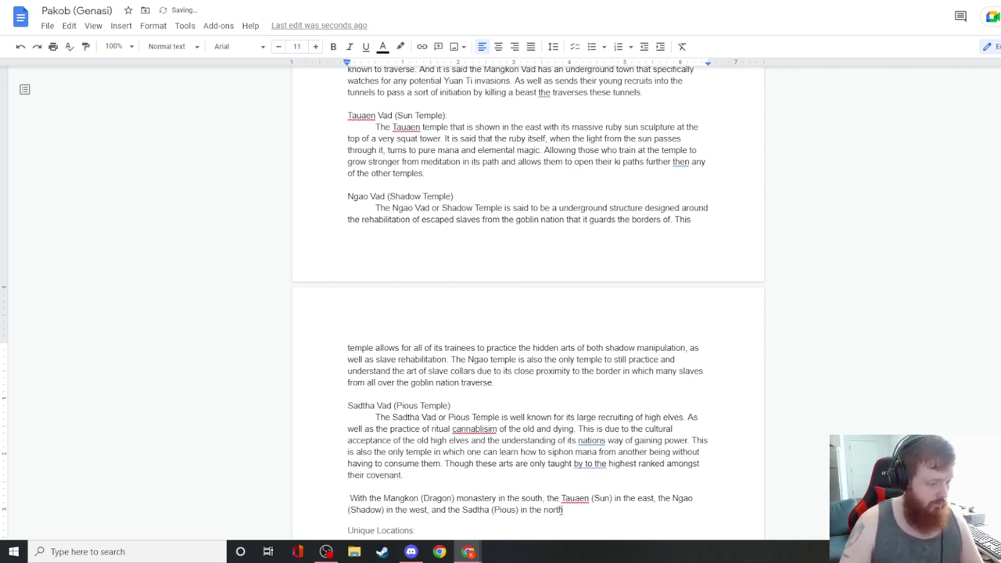
- Delete the leftover sentence listing the compass directions of the four monasteries beneath the Sadtha Vad paragraph
{"action": "left_click", "coordinate": [567, 510]}
{"action": "left_click_drag", "start_coordinate": [571, 512], "coordinate": [345, 501]}
{"action": "key", "text": "BackSpace"}
{"action": "key", "text": "BackSpace"}
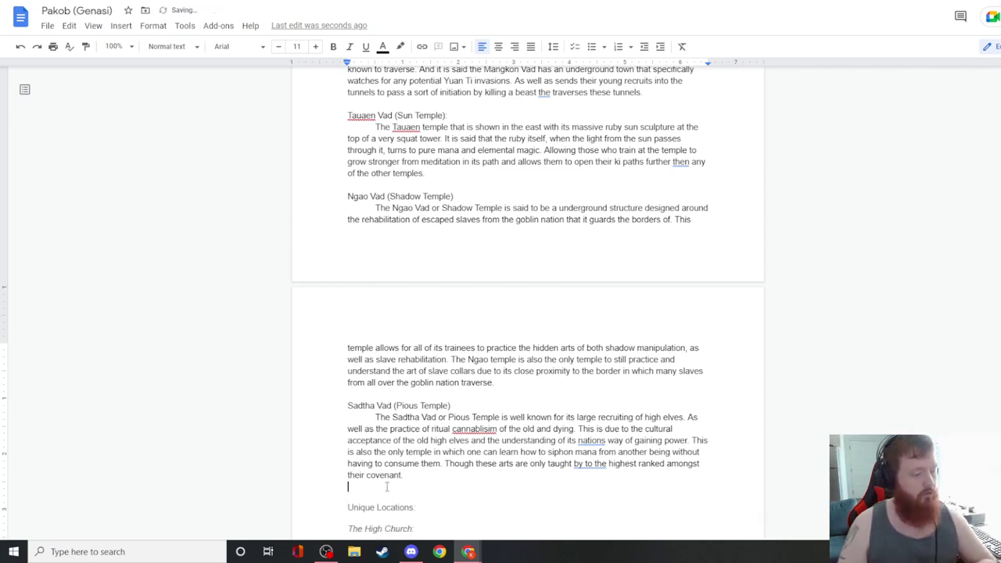
- Apply the Heading 6 style to the "Sadtha Vad (Pious Temple)" title
{"action": "left_click_drag", "start_coordinate": [451, 405], "coordinate": [344, 406]}
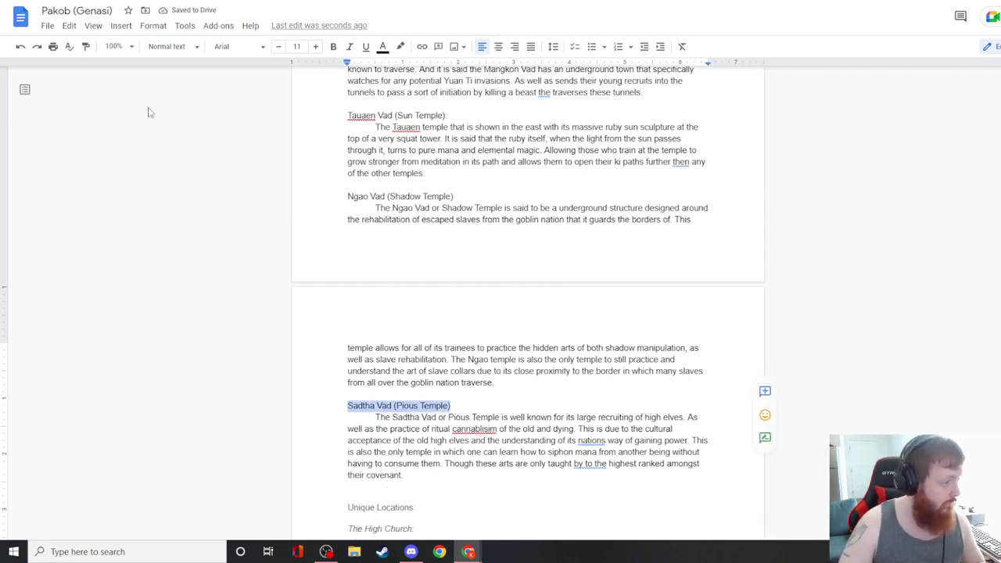
{"action": "left_click", "coordinate": [146, 47]}
{"action": "left_click", "coordinate": [216, 419]}
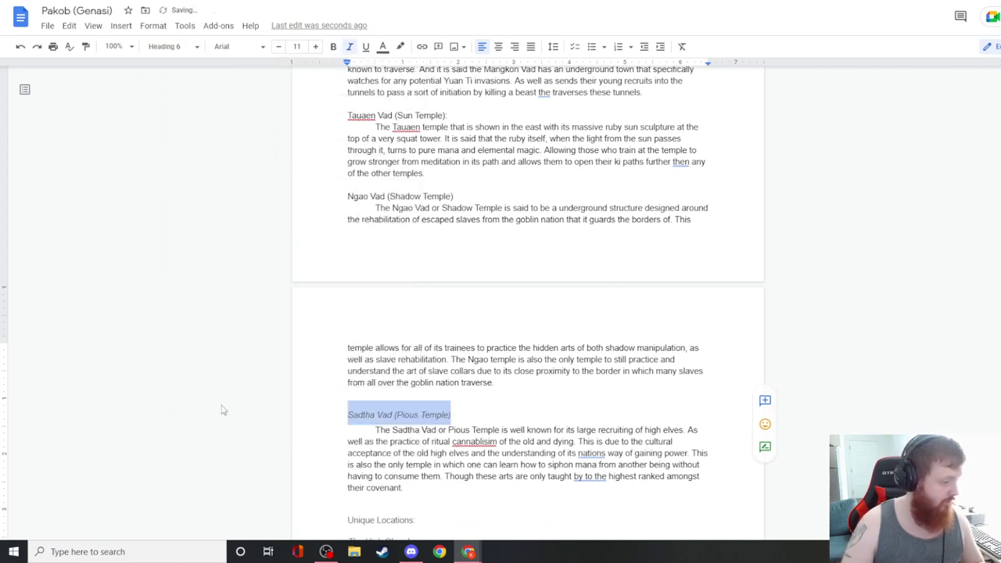
- Apply the Heading 6 style to the "Ngao Vad (Shadow Temple)" title
{"action": "scroll", "coordinate": [417, 275], "scroll_direction": "up", "scroll_amount": 2}
{"action": "left_click", "coordinate": [483, 306]}
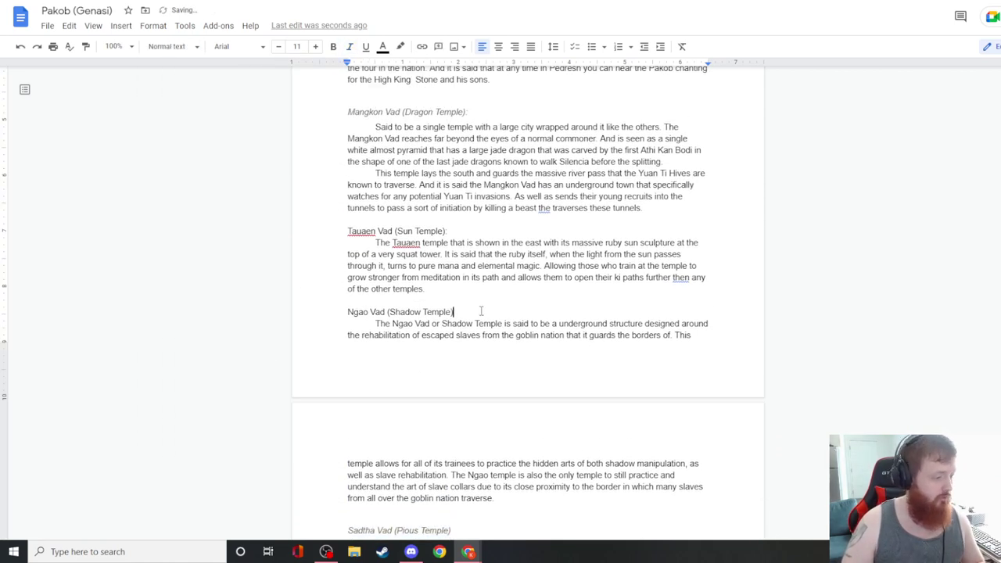
{"action": "left_click_drag", "start_coordinate": [480, 311], "coordinate": [332, 311]}
{"action": "left_click", "coordinate": [167, 46]}
{"action": "left_click", "coordinate": [208, 400]}
- Apply the Heading 6 style to the "Tauaen Vad (Sun Temple):" title and look over the document
{"action": "left_click_drag", "start_coordinate": [447, 232], "coordinate": [320, 233]}
{"action": "left_click", "coordinate": [167, 46]}
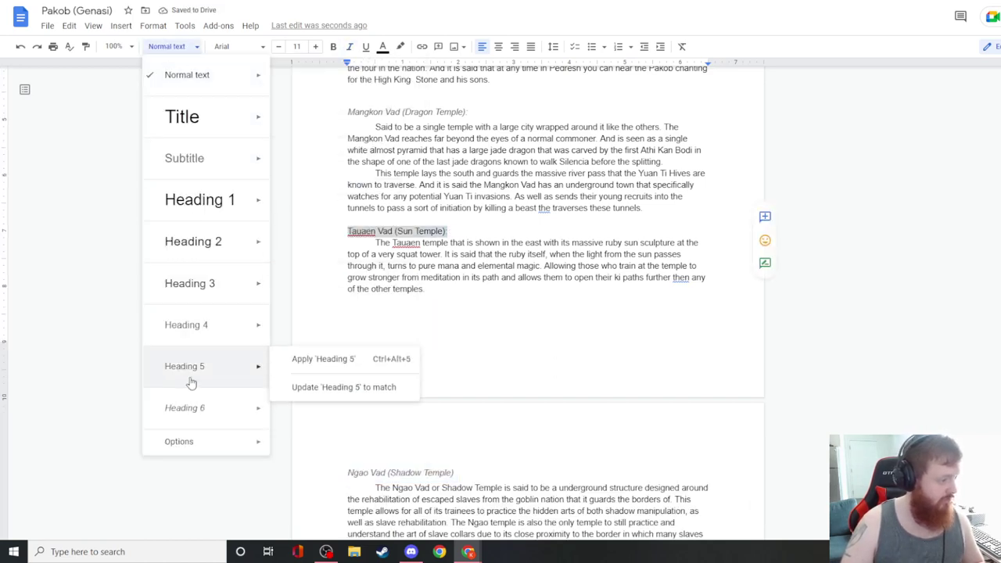
{"action": "left_click", "coordinate": [208, 404]}
{"action": "scroll", "coordinate": [486, 214], "scroll_direction": "up", "scroll_amount": 2}
{"action": "scroll", "coordinate": [485, 214], "scroll_direction": "down", "scroll_amount": 2}
{"action": "scroll", "coordinate": [486, 213], "scroll_direction": "up", "scroll_amount": 2}
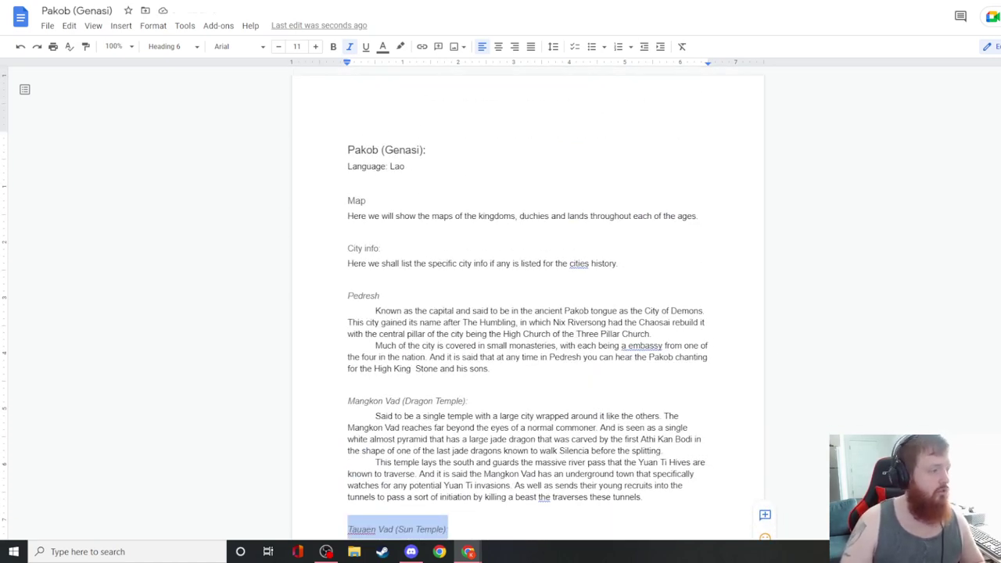
- Close the document and open the "Lore Not finished" folder under Races > Tabaxi, Genasi, Aacrokra in Google Drive
{"action": "key", "text": "ctrl+w"}
{"action": "left_click", "coordinate": [280, 49]}
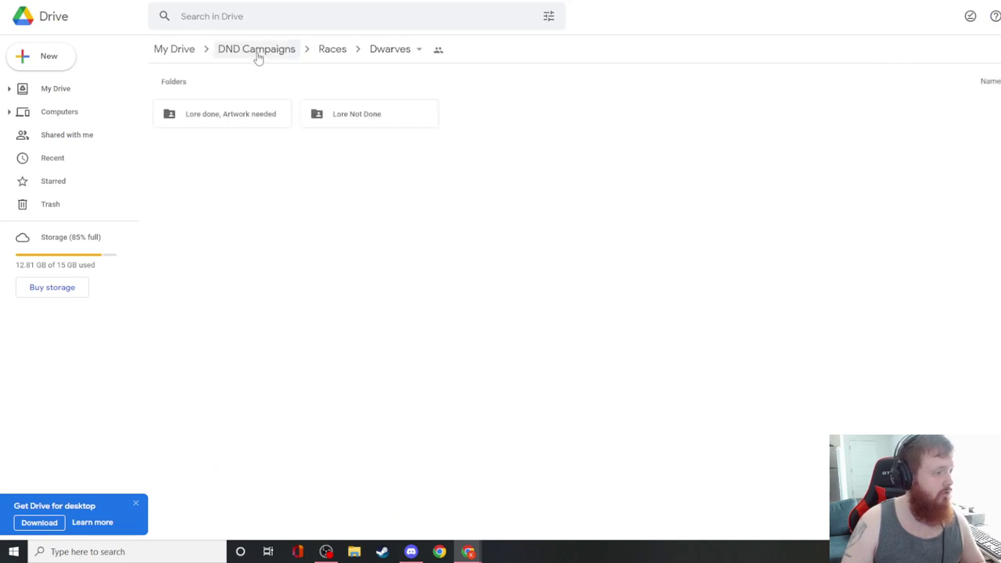
{"action": "left_click", "coordinate": [344, 54]}
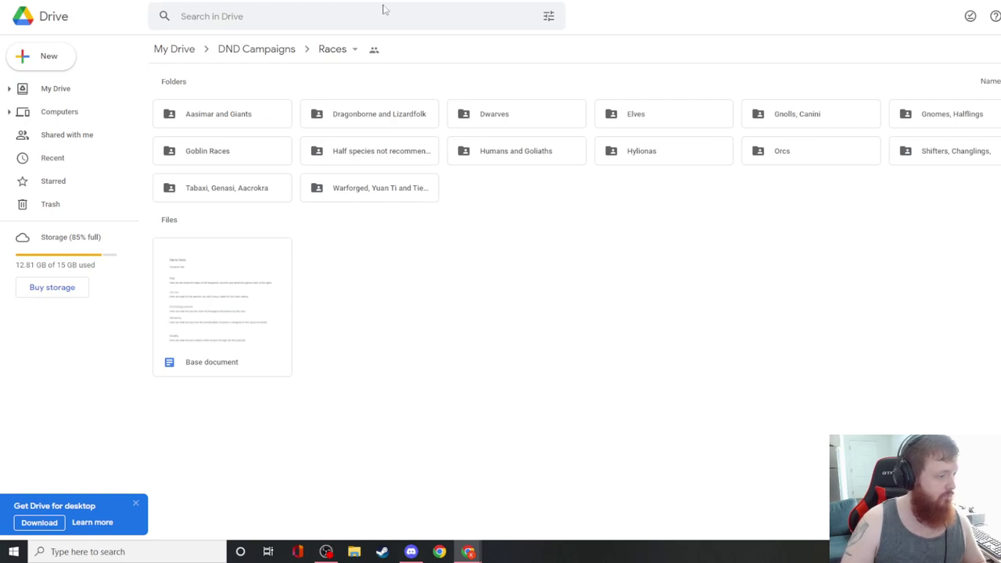
{"action": "double_click", "coordinate": [251, 200]}
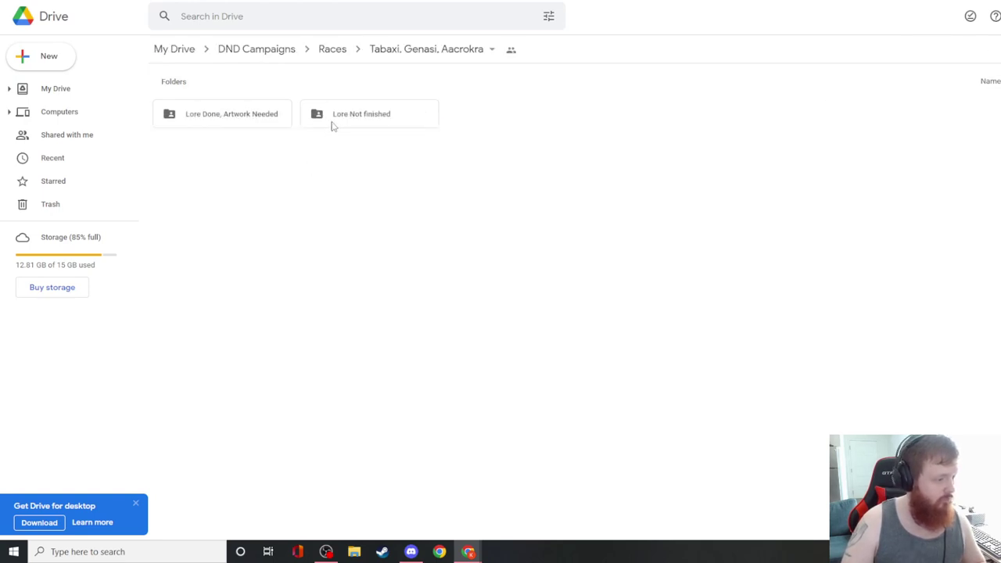
{"action": "double_click", "coordinate": [337, 122]}
- Move the Pakob (Genasi) document into the "Lore Done, Artwork Needed" folder
{"action": "right_click", "coordinate": [203, 146]}
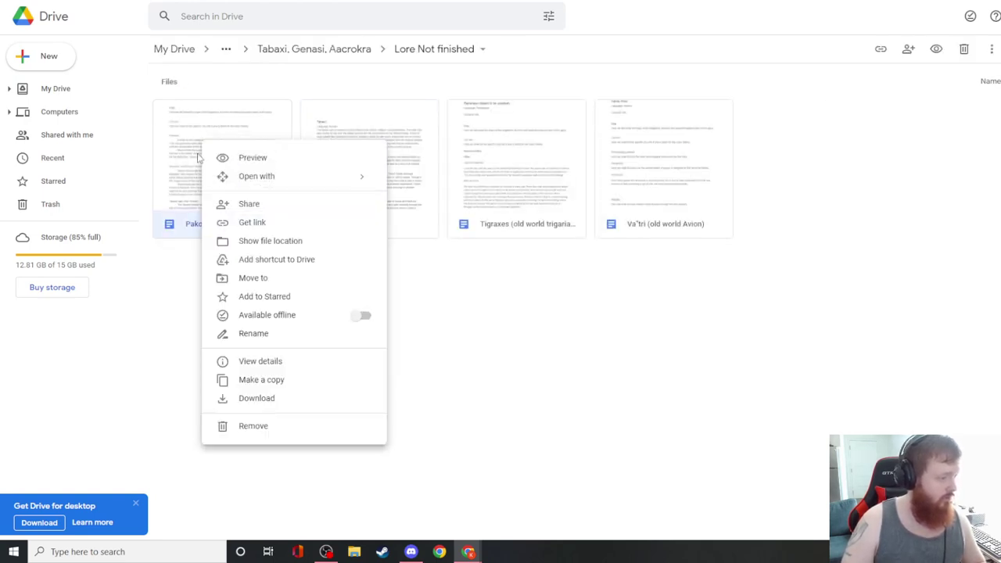
{"action": "left_click", "coordinate": [266, 279]}
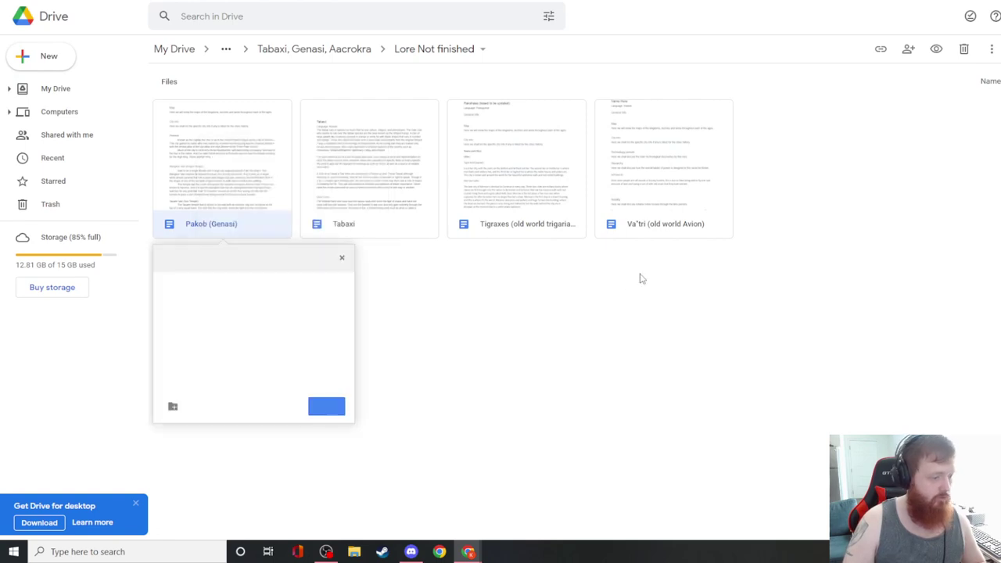
{"action": "left_click", "coordinate": [167, 262]}
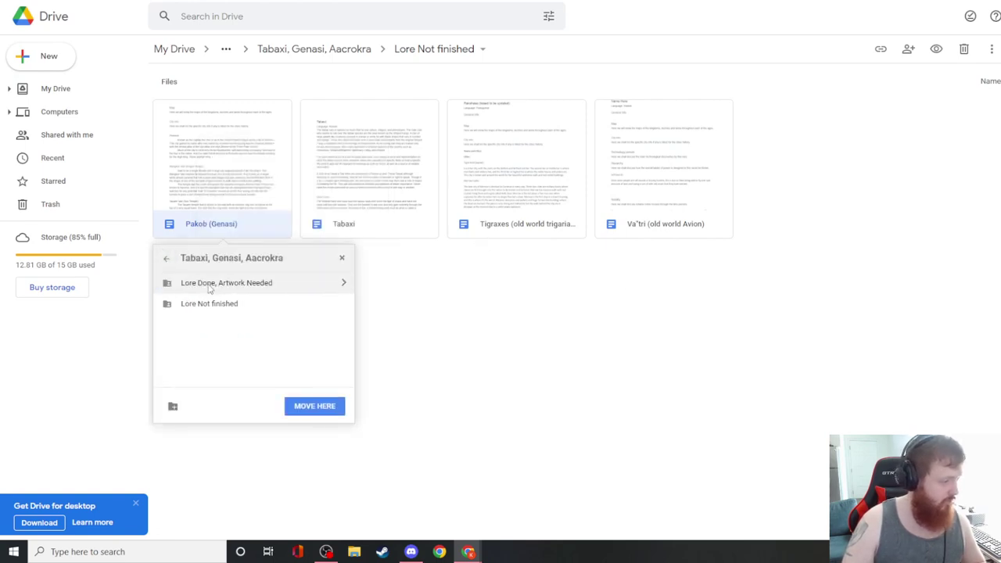
{"action": "left_click", "coordinate": [216, 287]}
{"action": "left_click", "coordinate": [345, 292]}
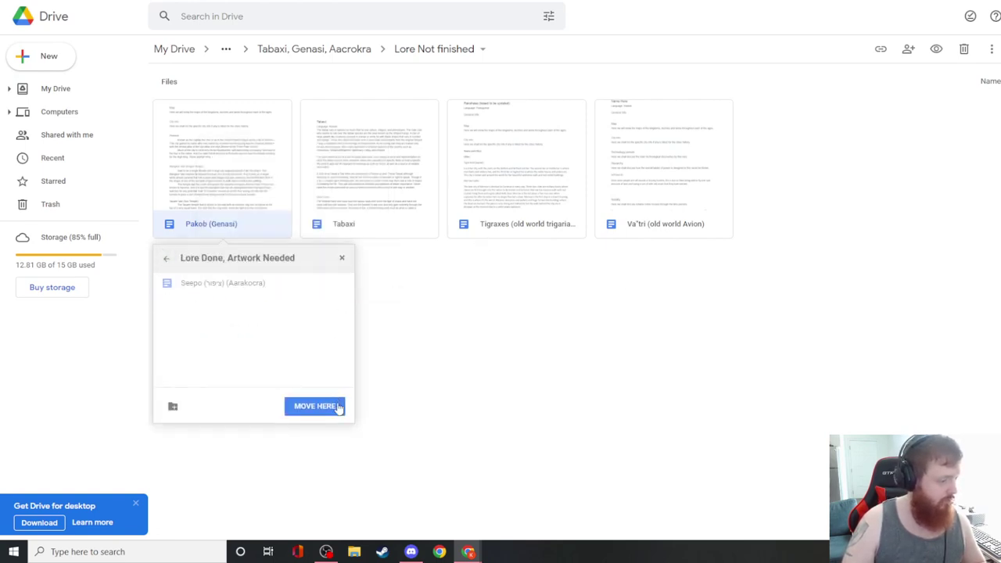
{"action": "left_click", "coordinate": [337, 406]}
{"action": "left_click", "coordinate": [172, 401]}
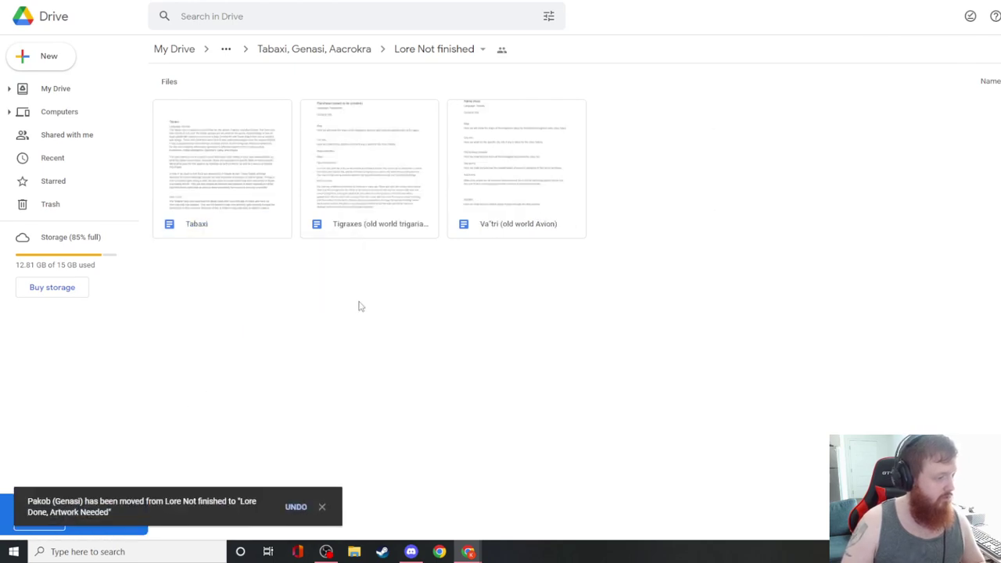
- Open the "Lore Done, Artwork Needed" folder to check for the moved document
{"action": "left_click", "coordinate": [354, 52]}
{"action": "double_click", "coordinate": [257, 118]}
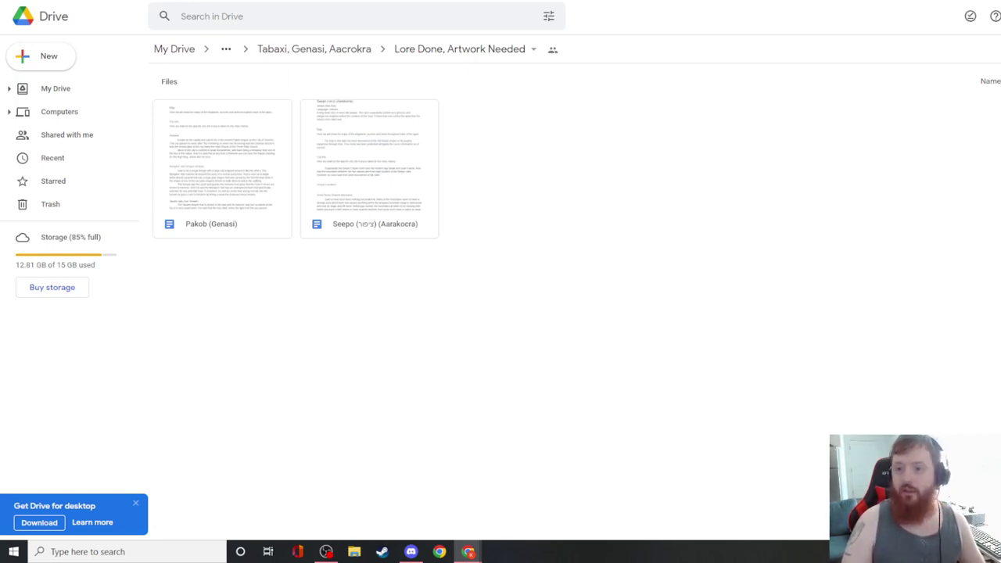
{"action": "key", "text": "alt+Tab"}
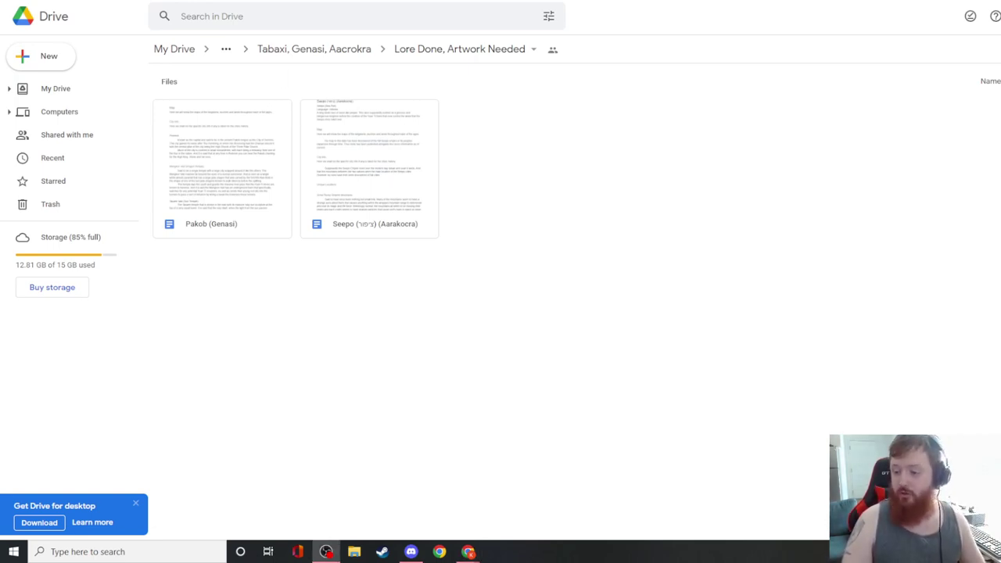